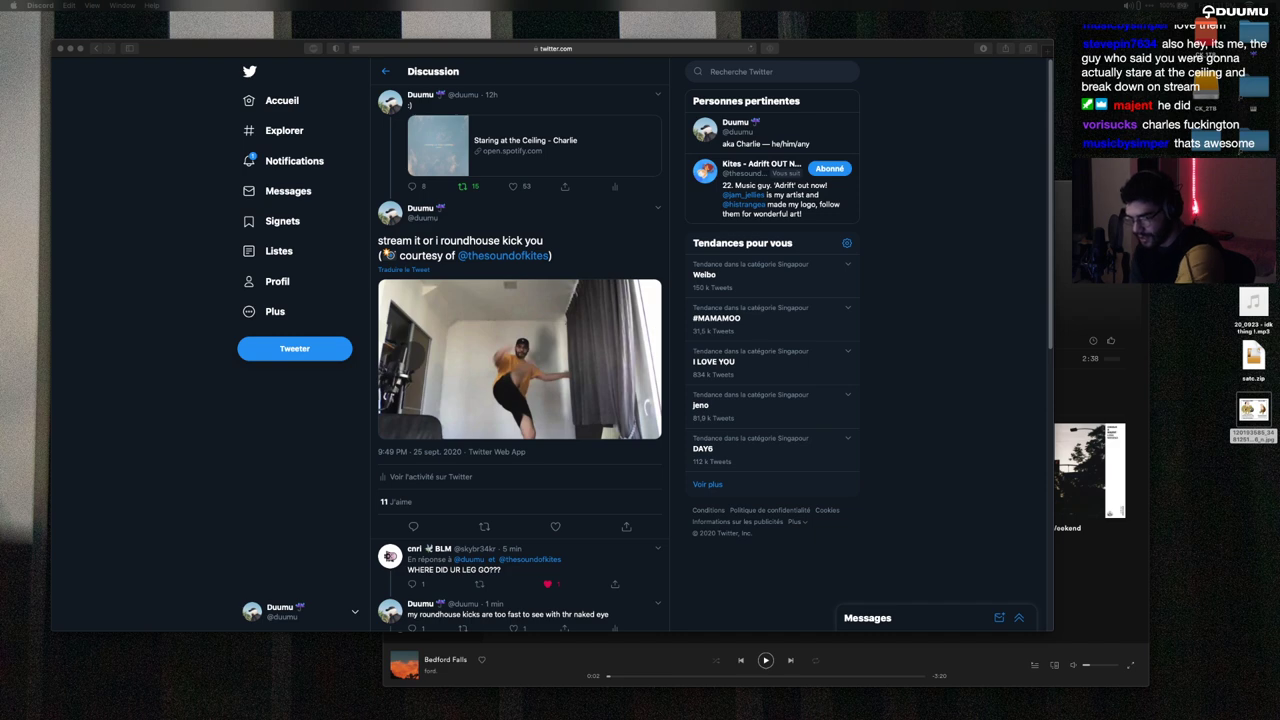
Step: Switch to Safari and open the artist's Instagram music profile in a new tab
key(super+Tab)
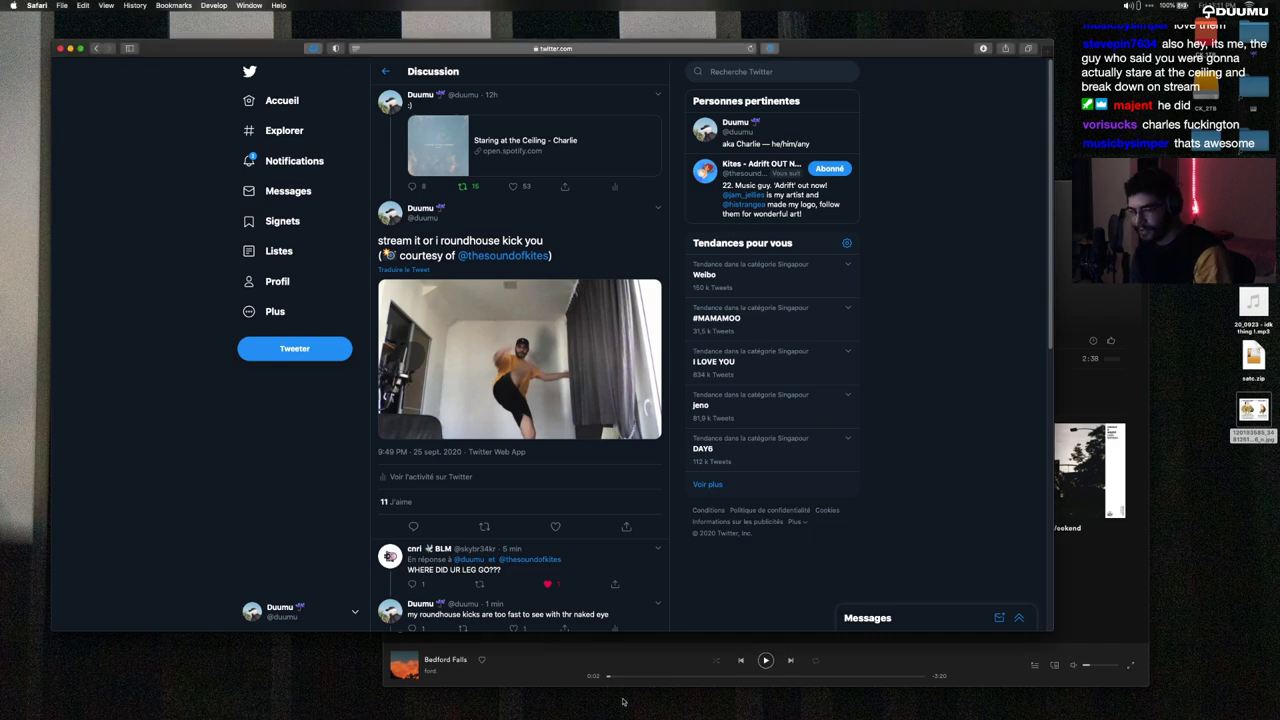
click(300, 611)
click(218, 510)
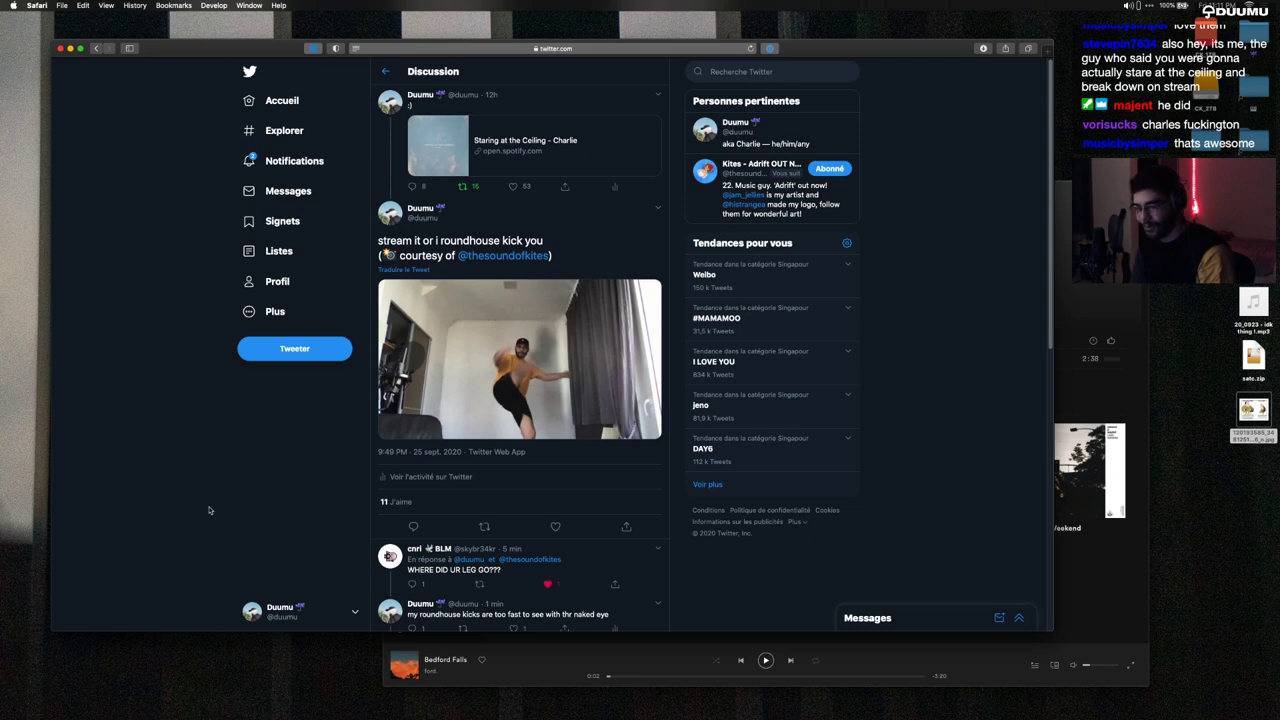
key(super+t)
text(instagram.com)
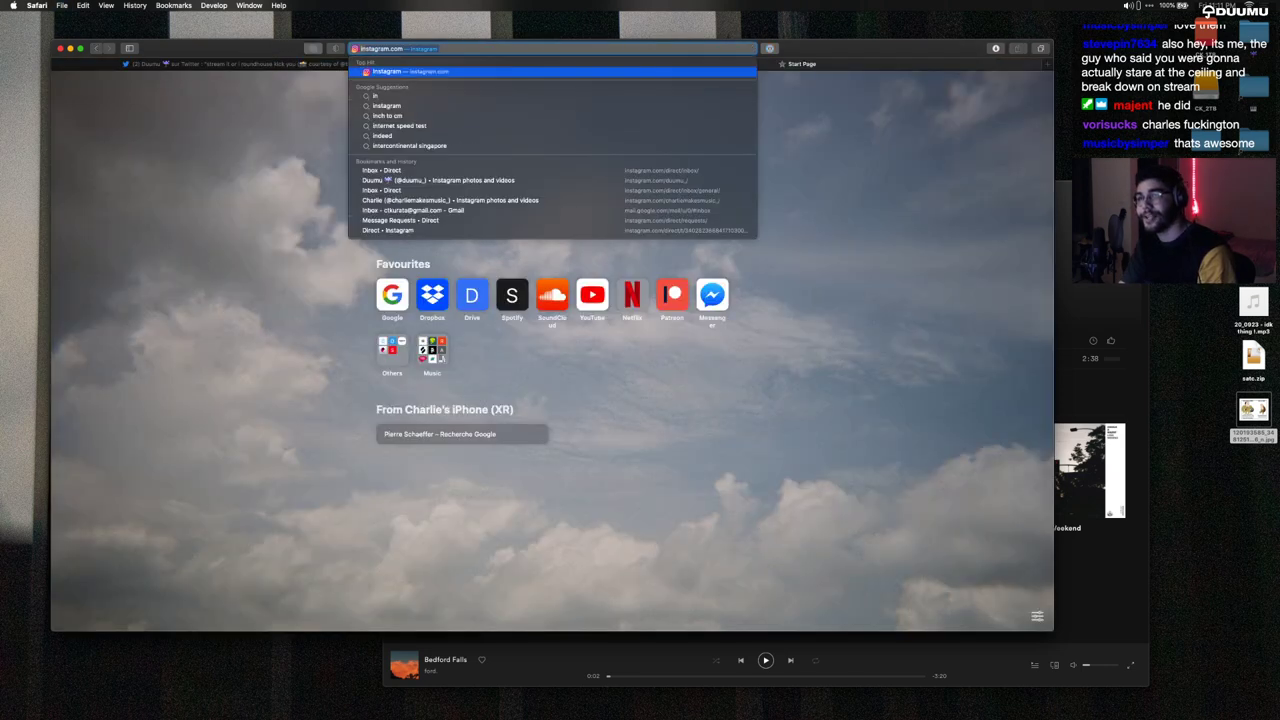
key(Right)
text(/charlie)
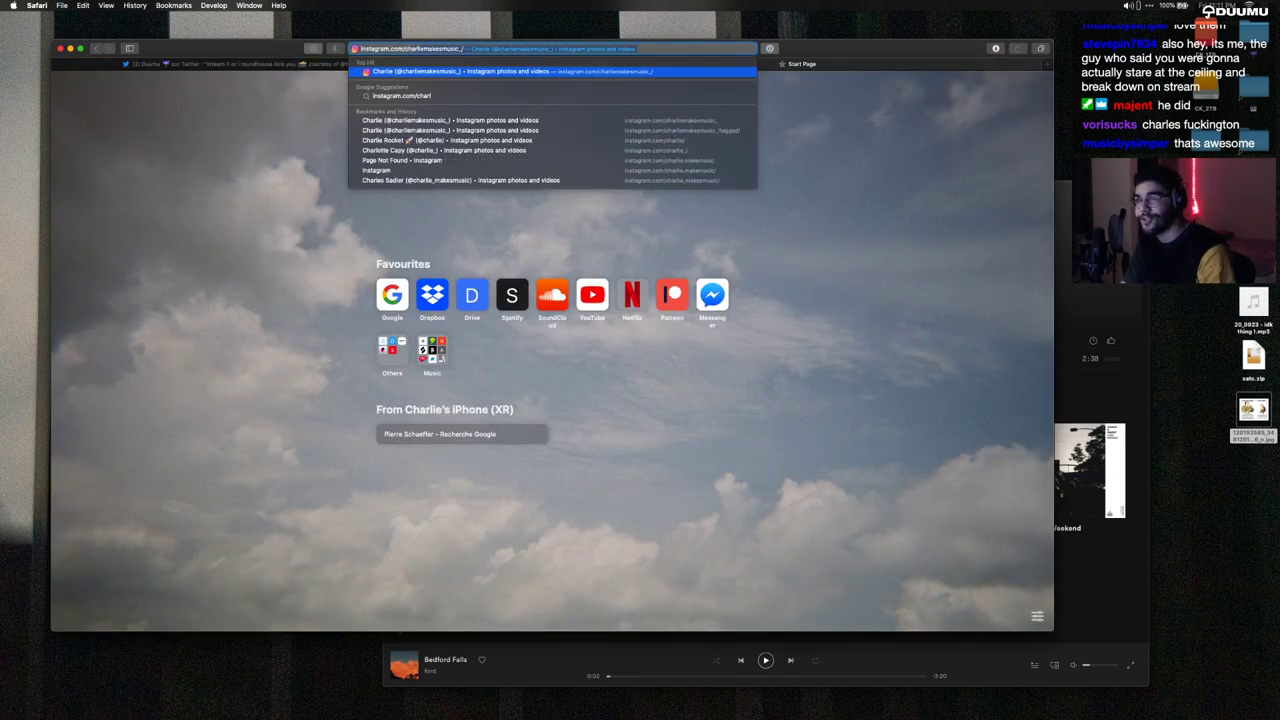
key(BackSpace)
text(ma)
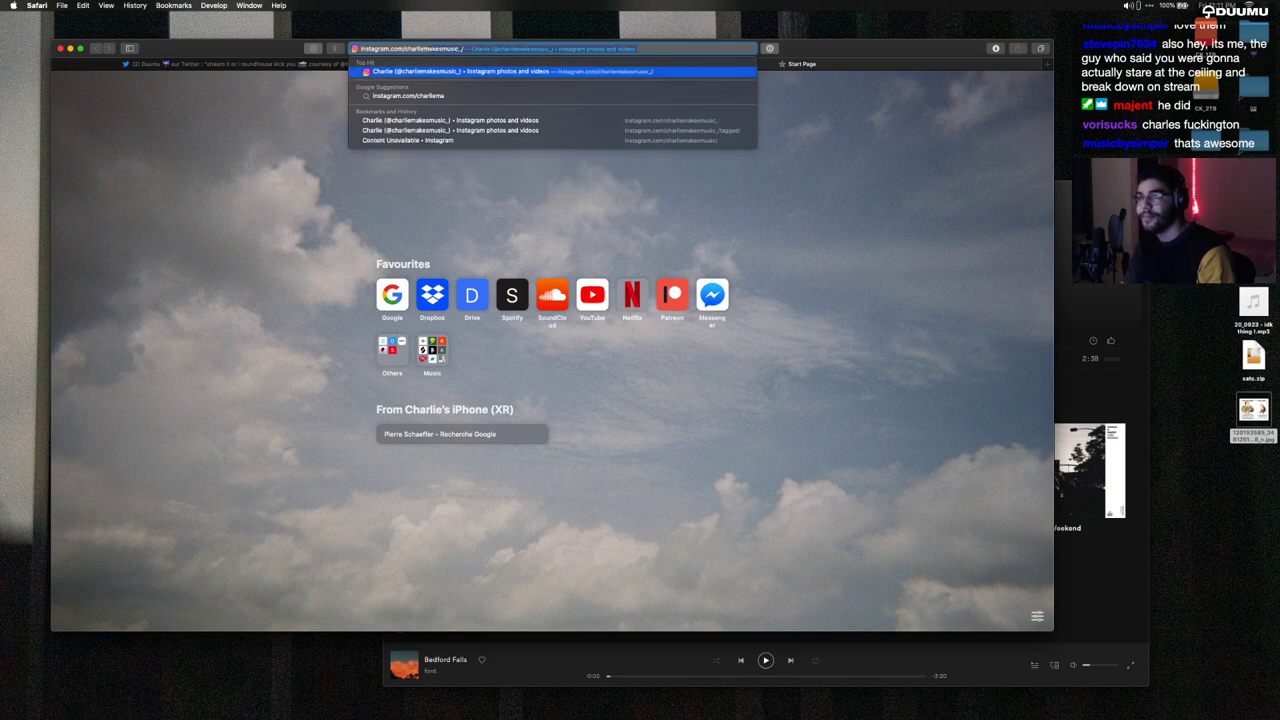
key(Return)
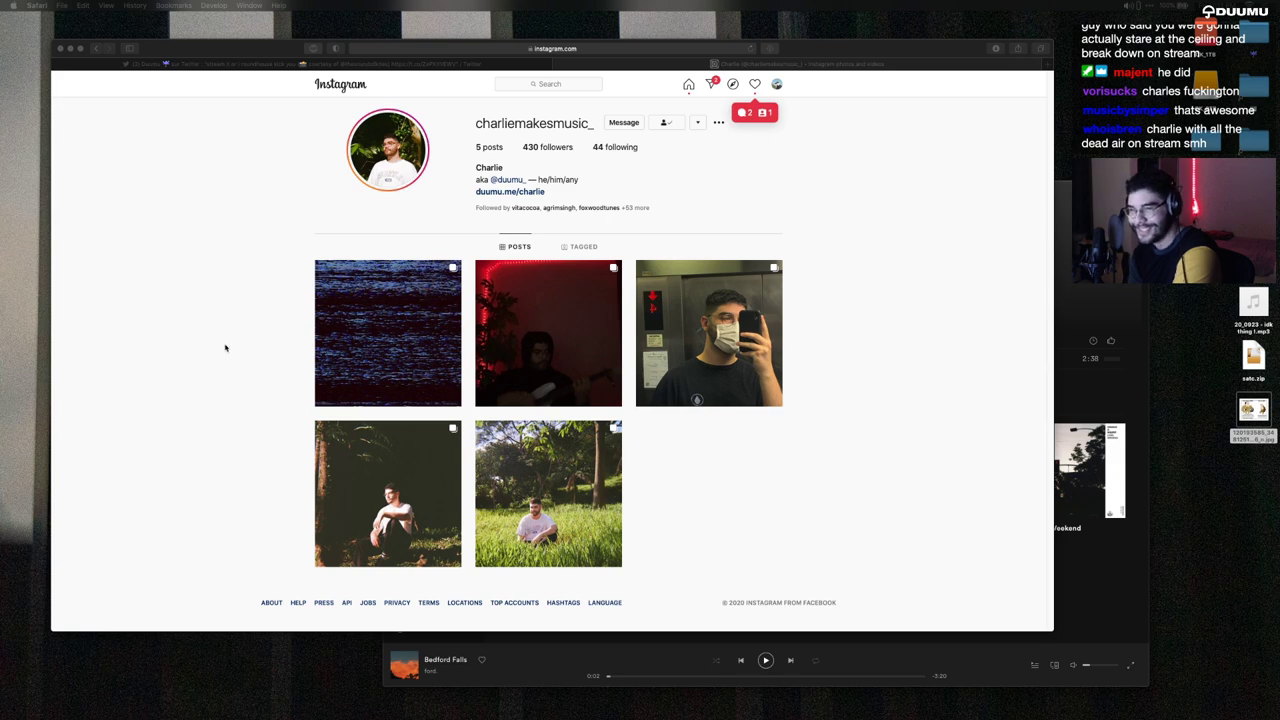
Step: Open the newest post on the profile and examine its second image, the desk studio photo, up close
click(333, 362)
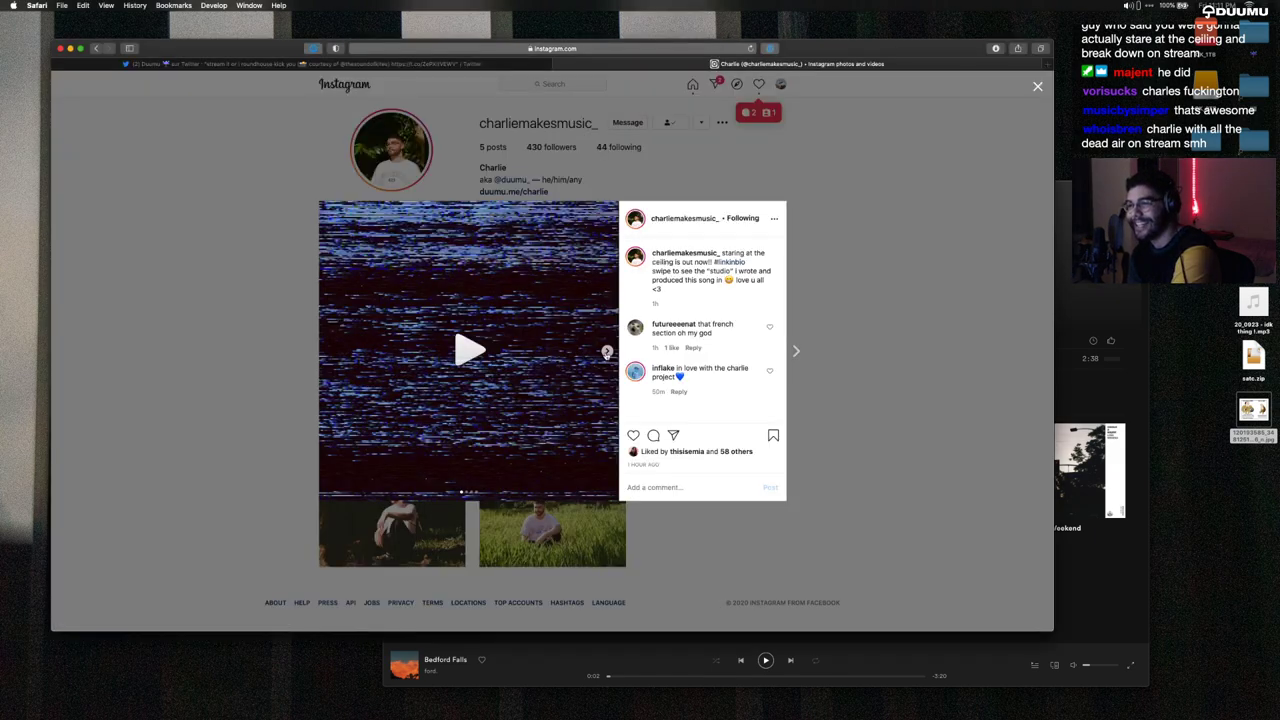
click(607, 352)
scroll(564, 329, up, 5)
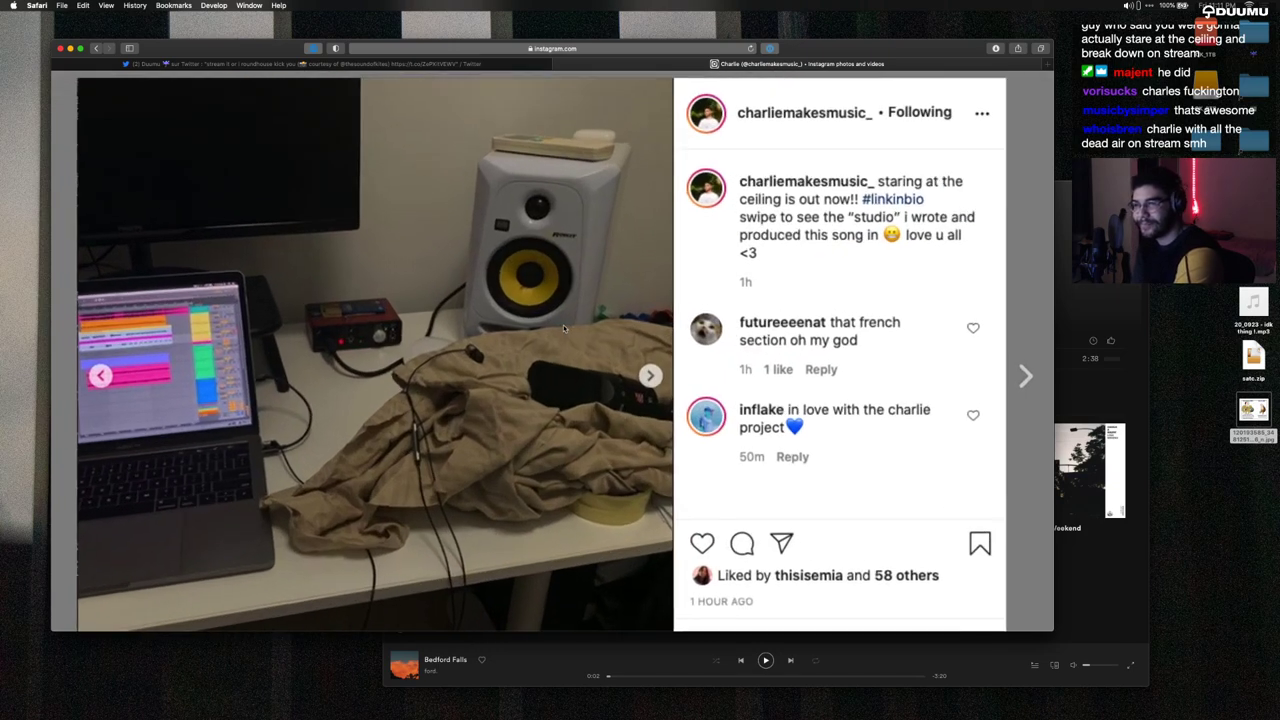
scroll(564, 329, left, 3)
scroll(564, 329, down, 4)
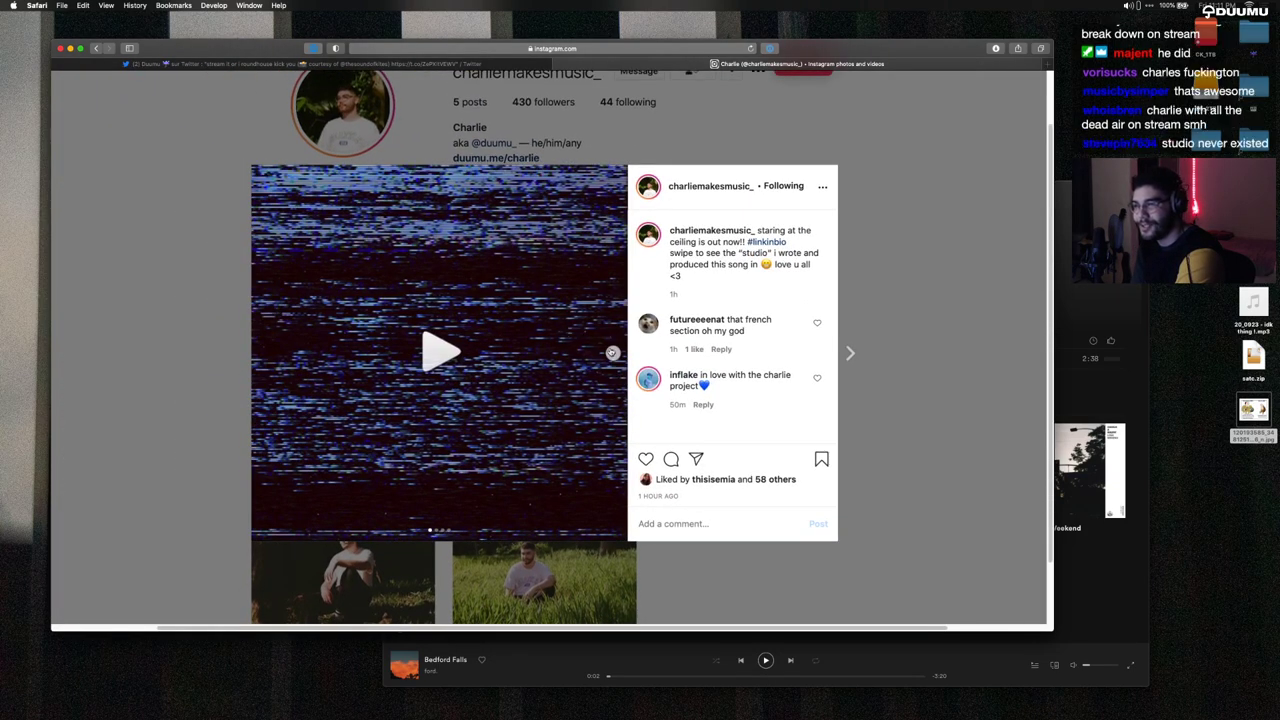
click(612, 352)
scroll(440, 370, up, 1)
scroll(426, 374, up, 5)
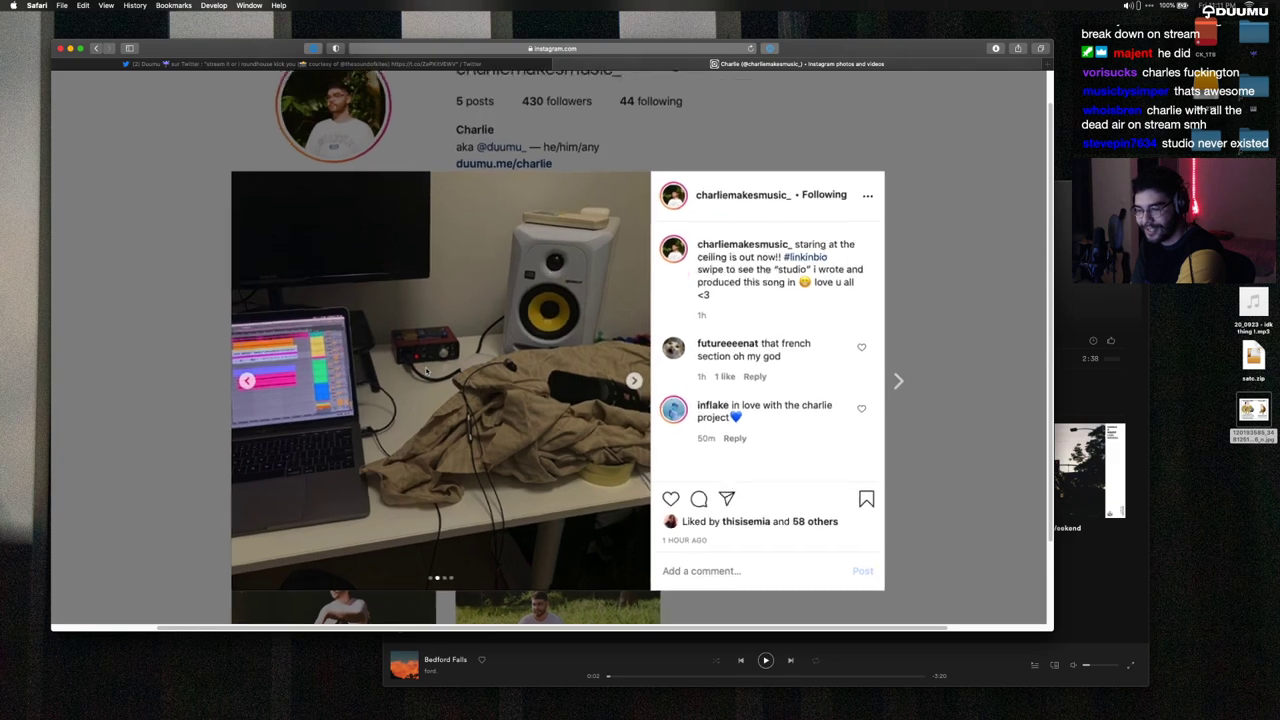
scroll(426, 372, down, 1)
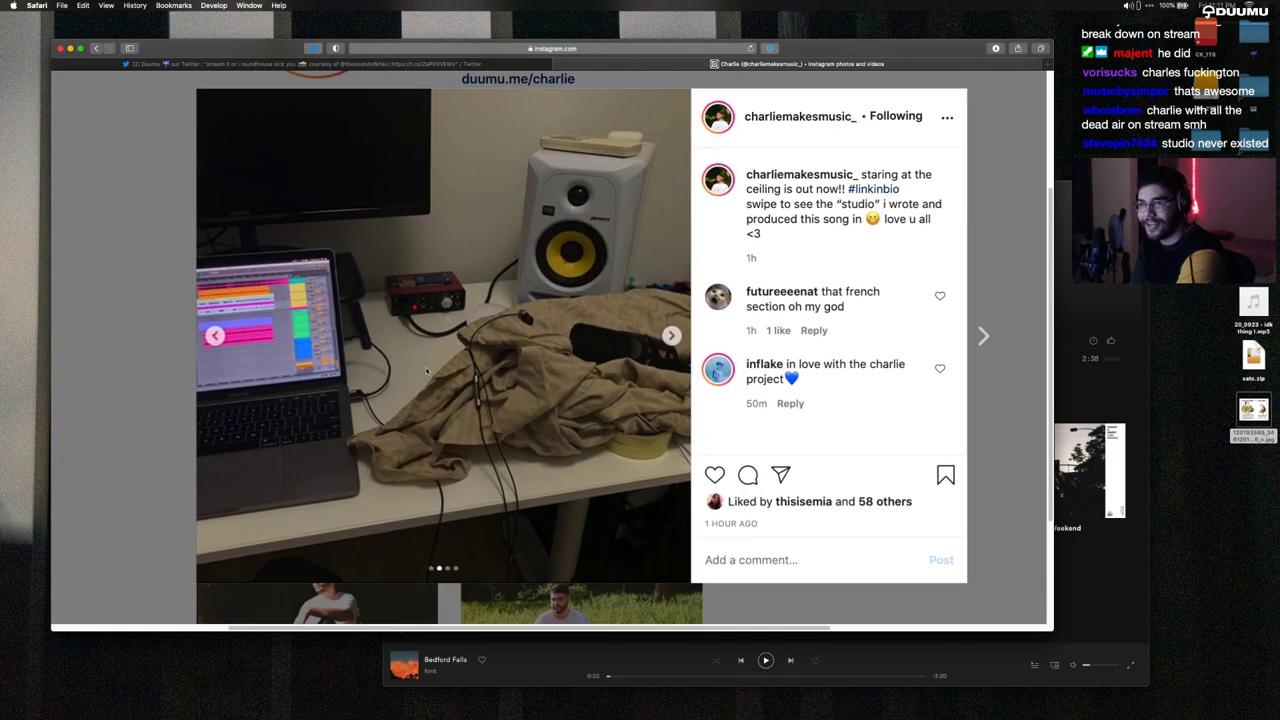
scroll(125, 405, left, 1)
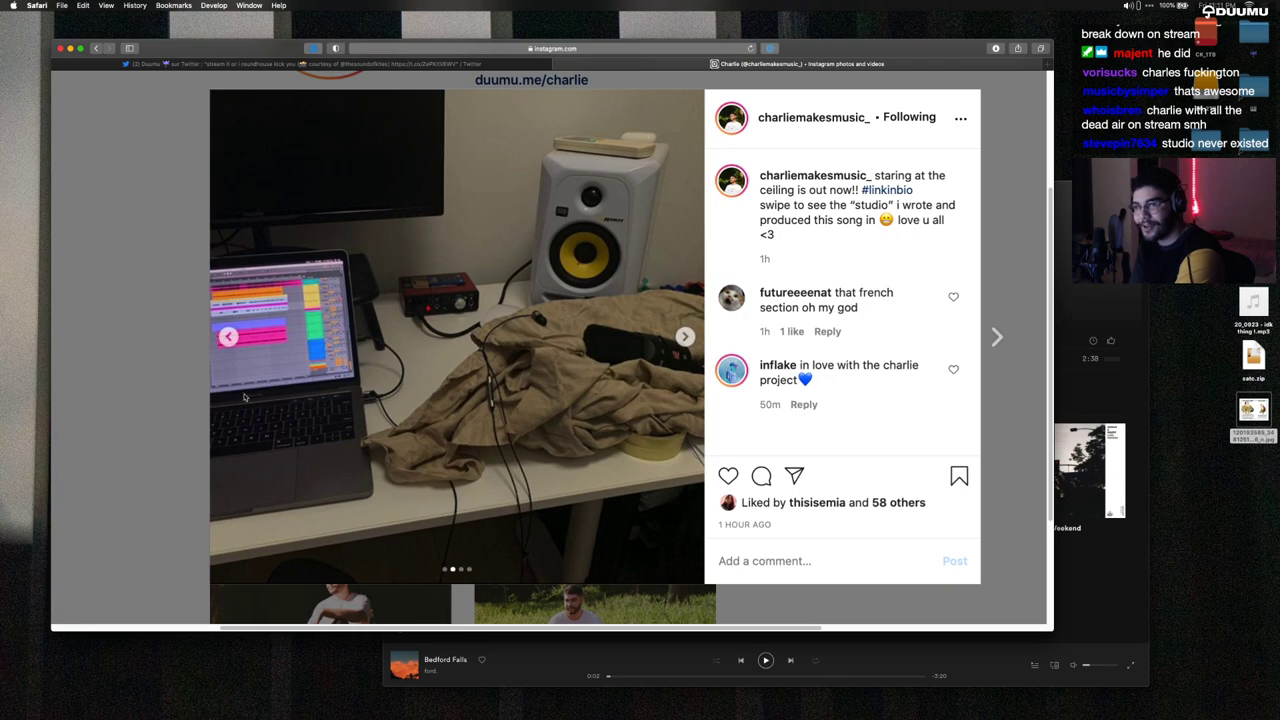
Step: Switch to Ableton Live and select bars 41 to 49 across the Omnisphere and 9-Audio 2 tracks
key(ctrl+Right)
scroll(695, 435, down, 8)
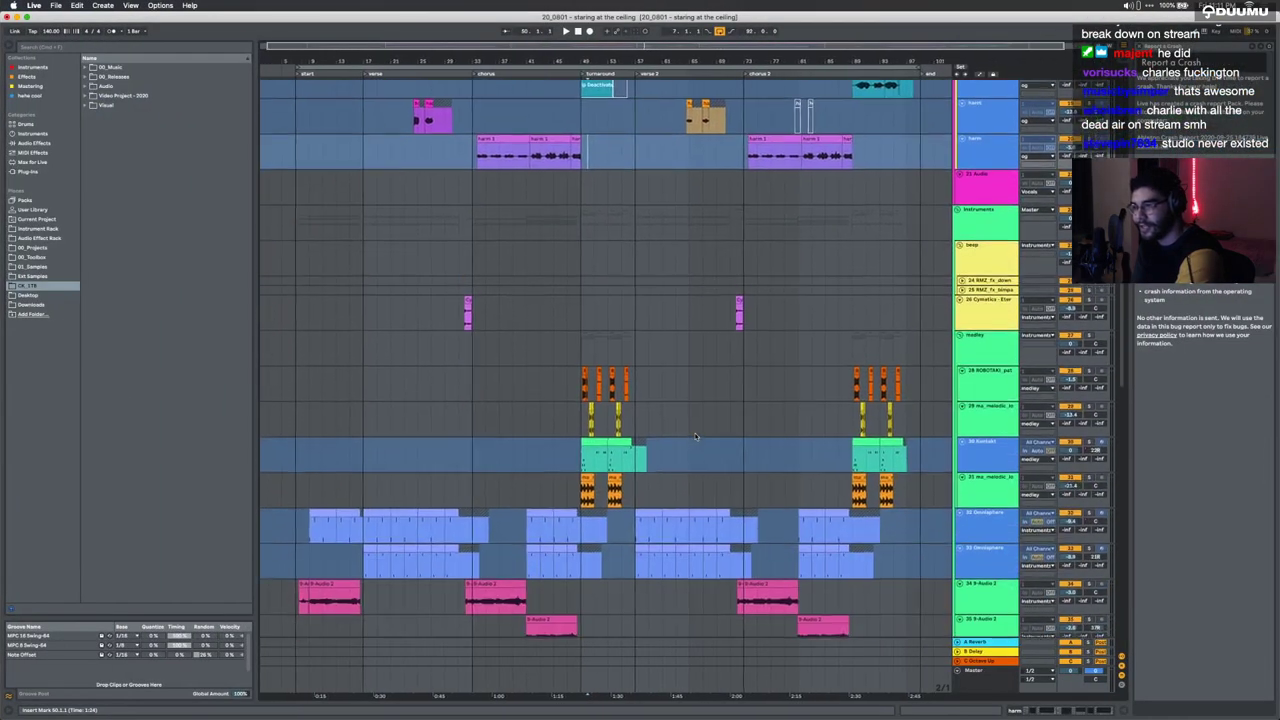
scroll(696, 436, down, 6)
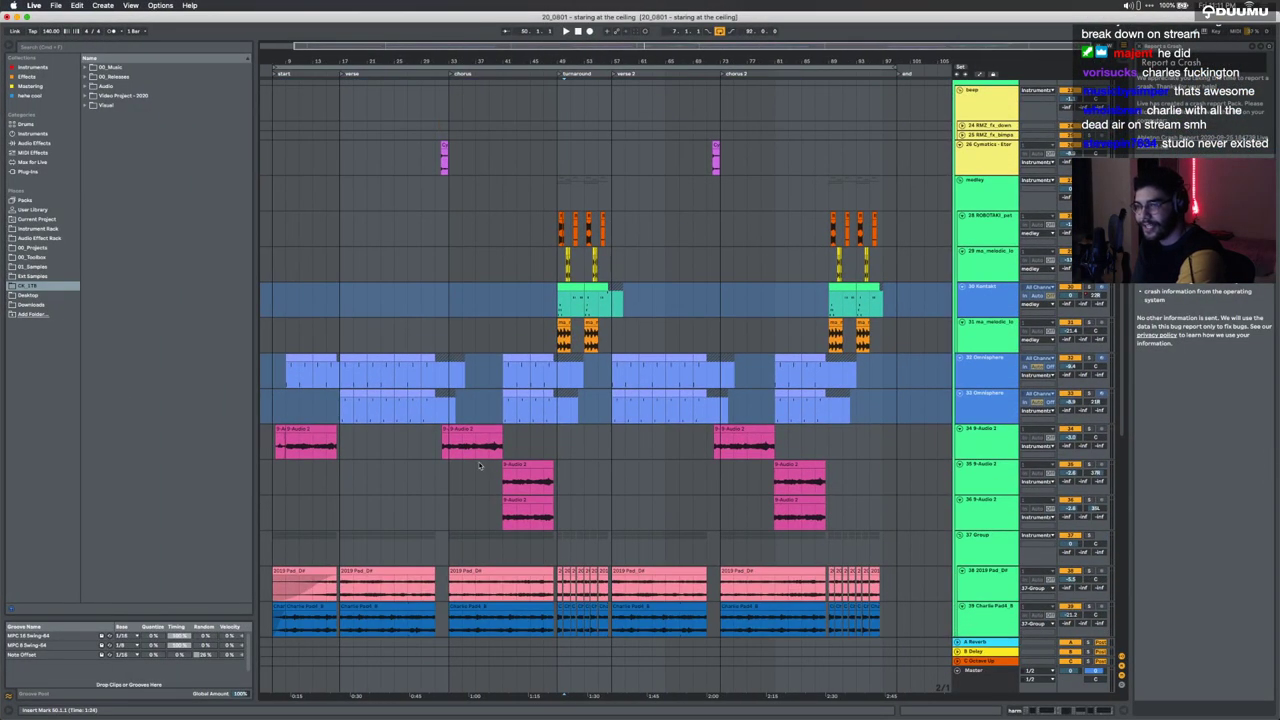
scroll(479, 465, up, 5)
drag(580, 373, 810, 528)
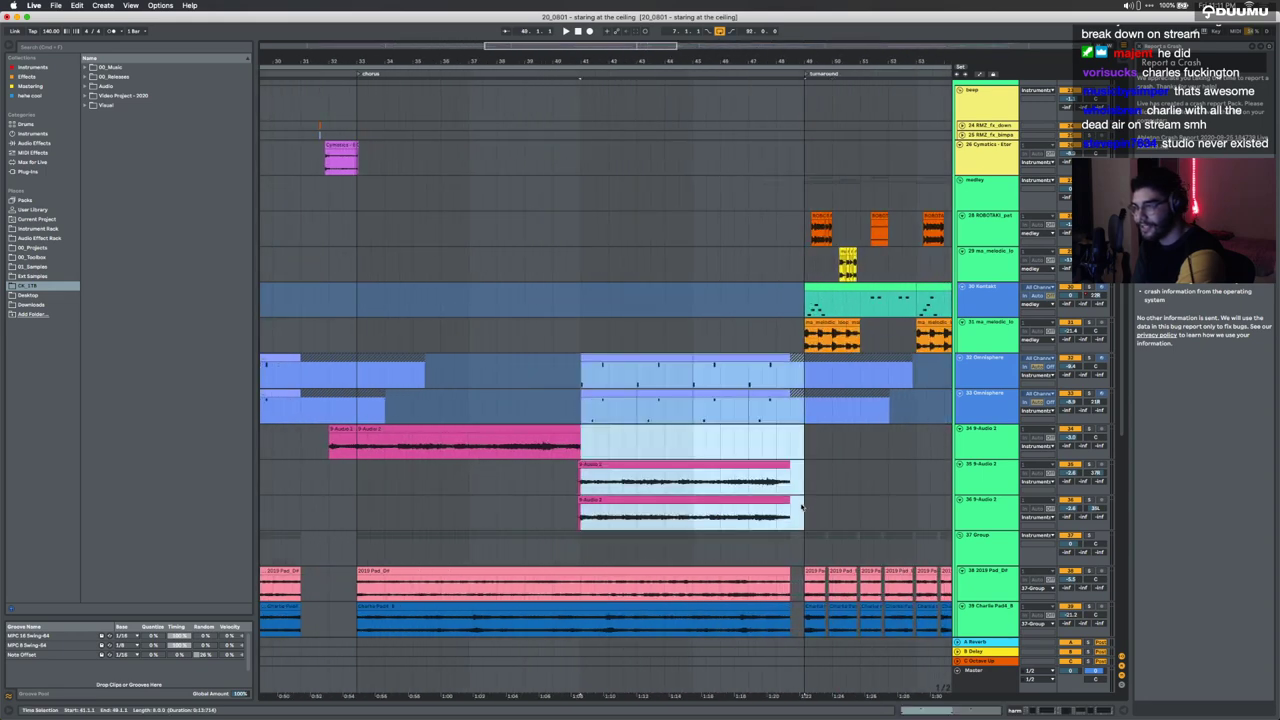
Step: Switch back to Safari and examine the studio photo in the Instagram post again
key(ctrl+Left)
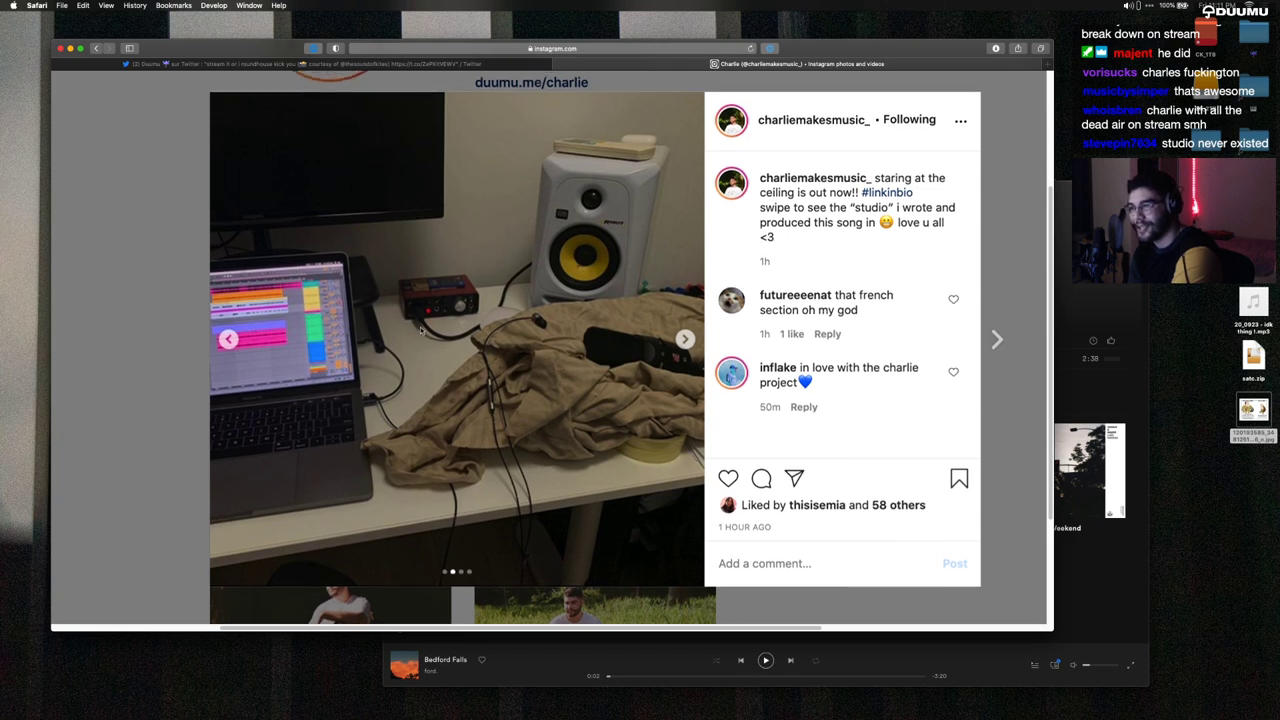
scroll(422, 331, up, 1)
scroll(528, 304, down, 5)
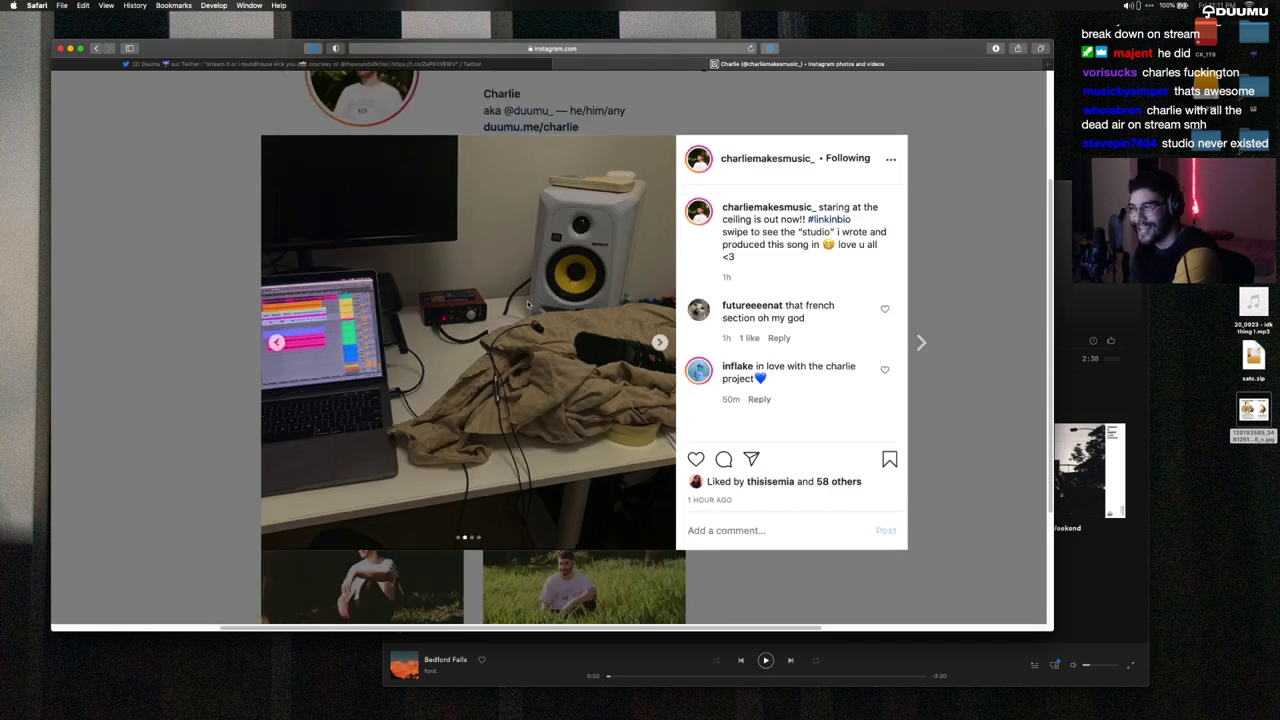
Step: Return to Ableton Live, replace the range selection with an insert marker at bar 42, and close the crash report help view
key(ctrl+Right)
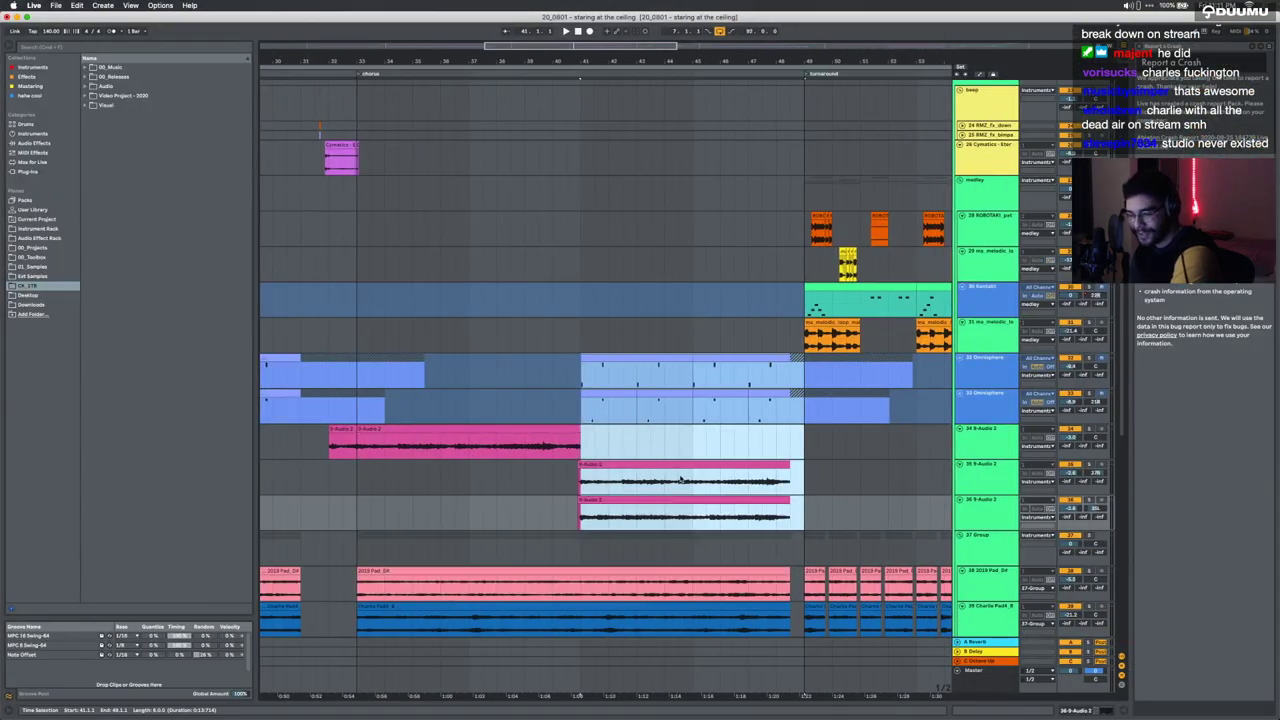
click(610, 367)
scroll(611, 367, down, 5)
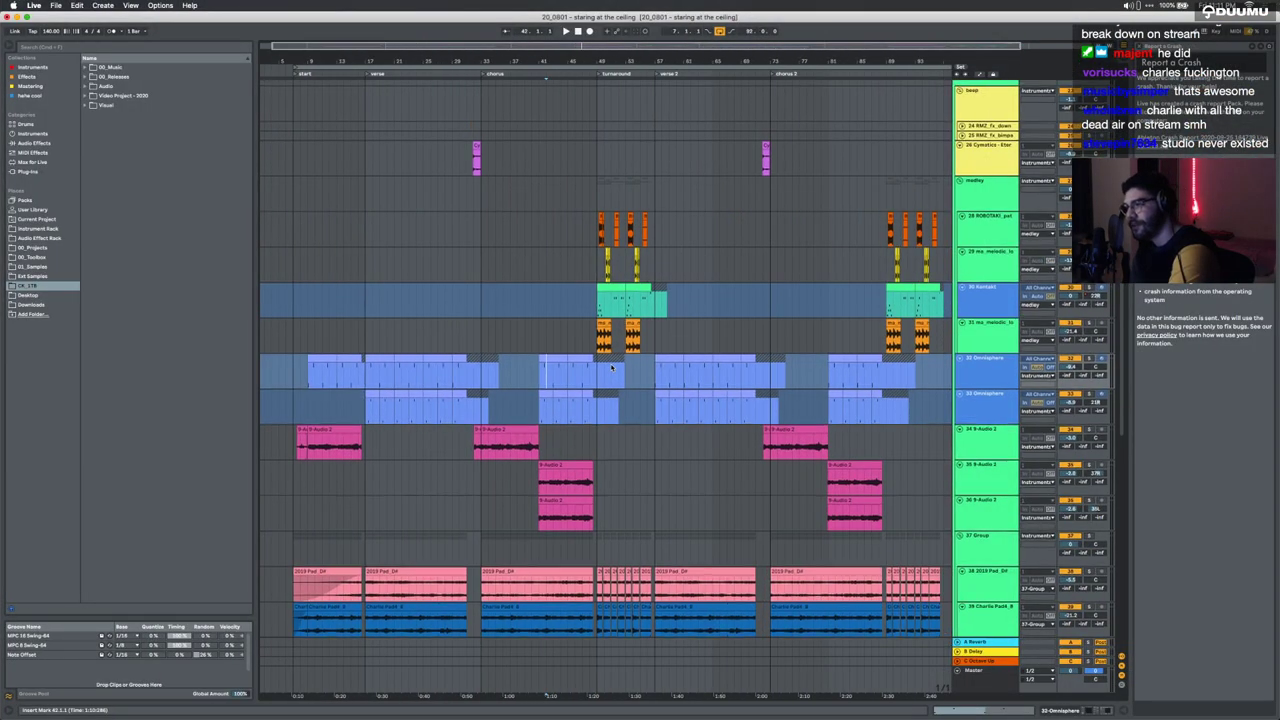
scroll(612, 368, up, 10)
click(1269, 46)
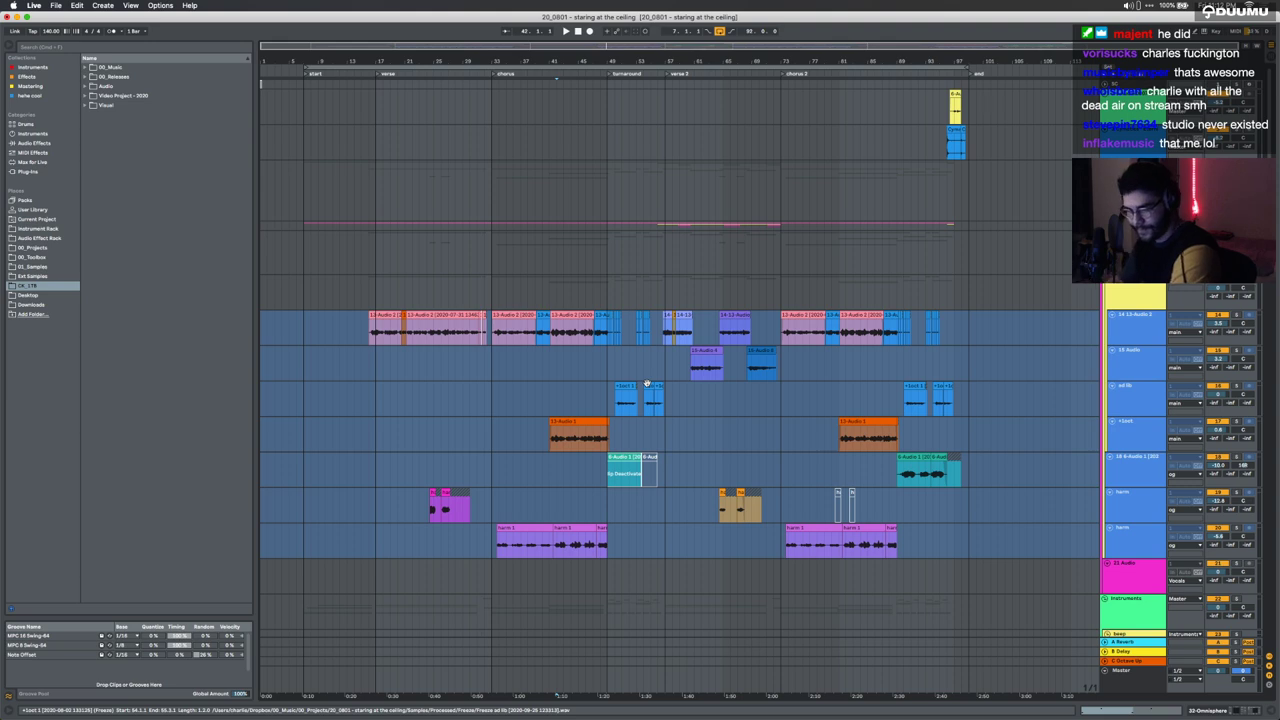
Step: Look through the whole arrangement, from the vocal and instrument tracks to the bass, drums and percussion
scroll(592, 374, down, 10)
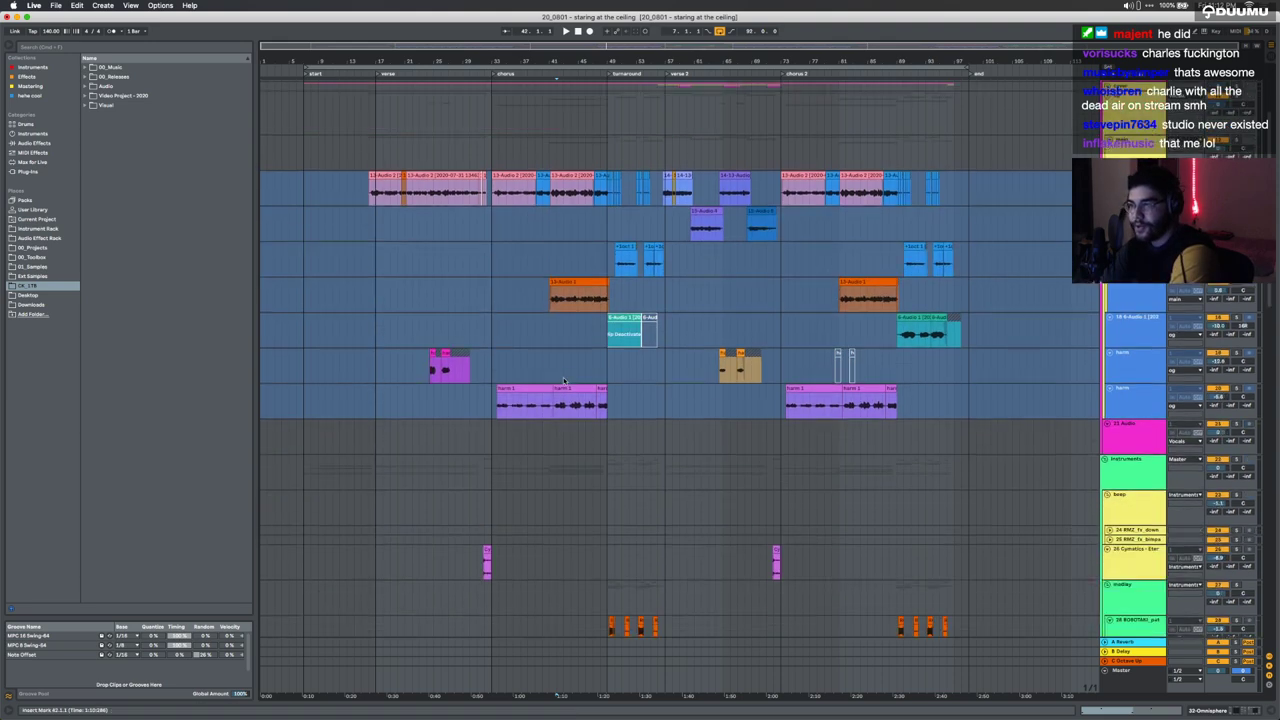
scroll(563, 379, down, 15)
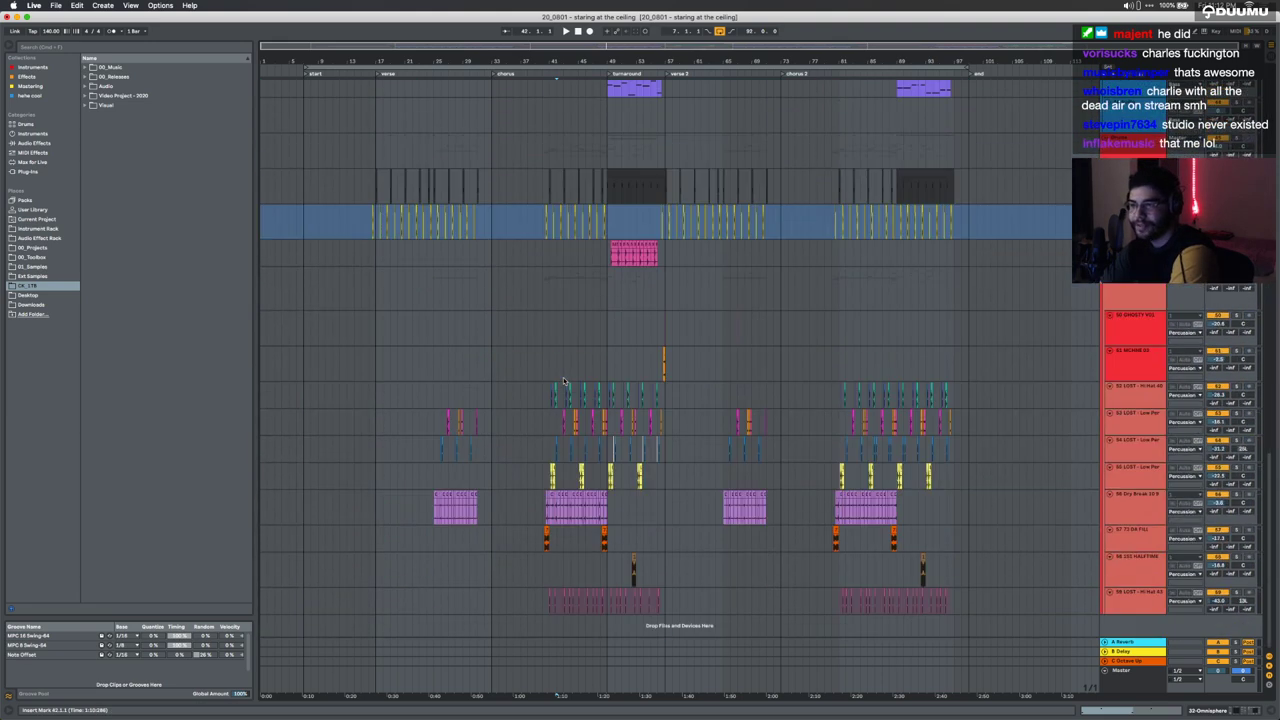
scroll(563, 379, up, 20)
scroll(563, 379, up, 5)
scroll(562, 376, down, 10)
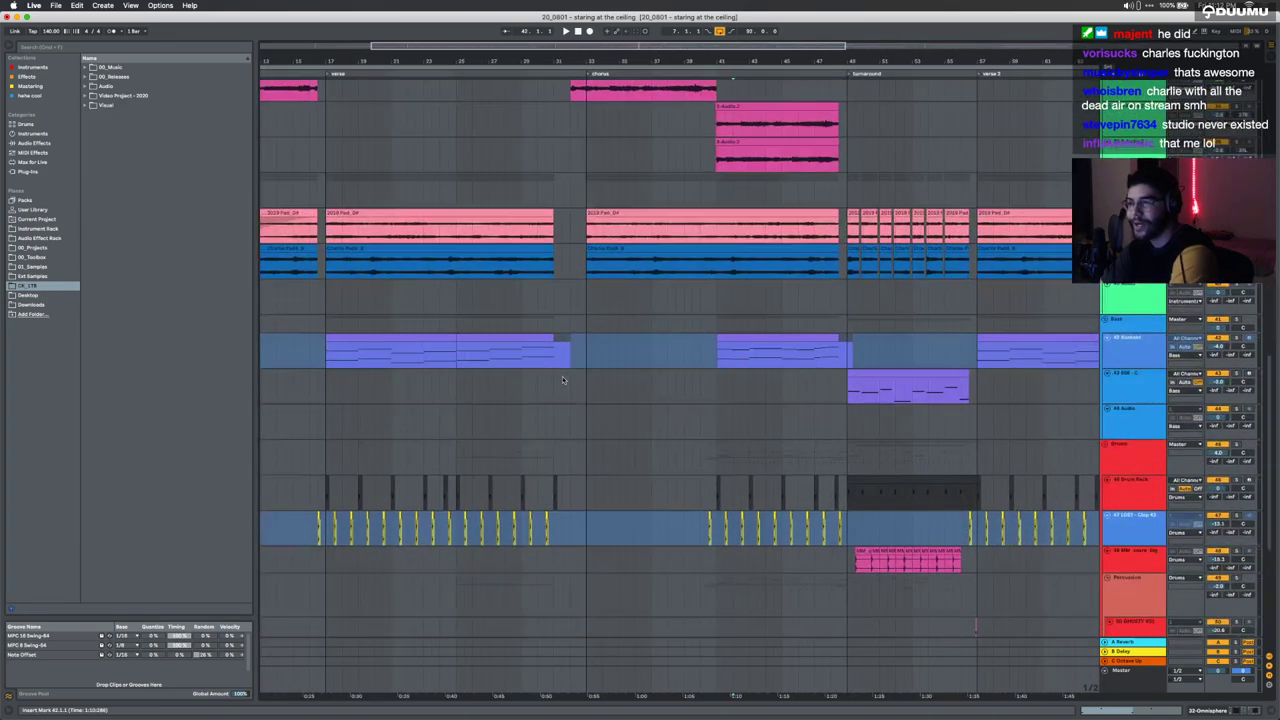
scroll(562, 376, up, 8)
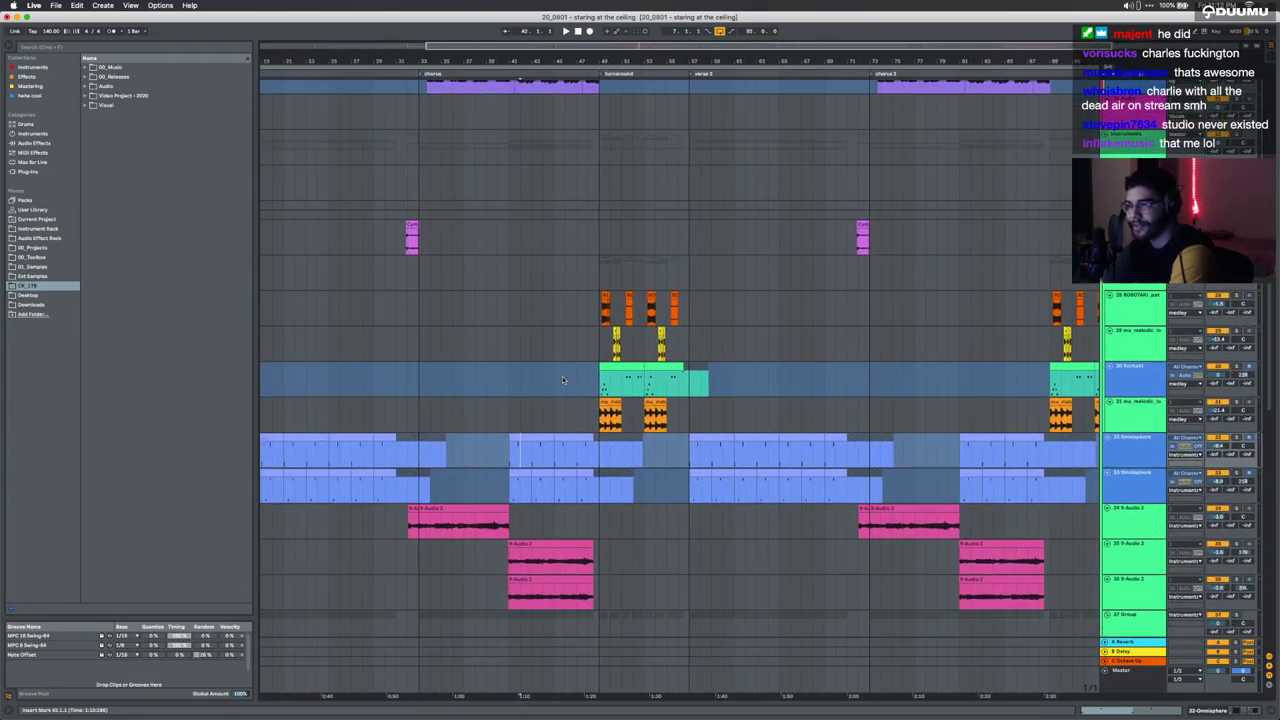
Step: Play the arrangement from bar 32, just before the chorus, and place the insert marker at bar 33
click(406, 412)
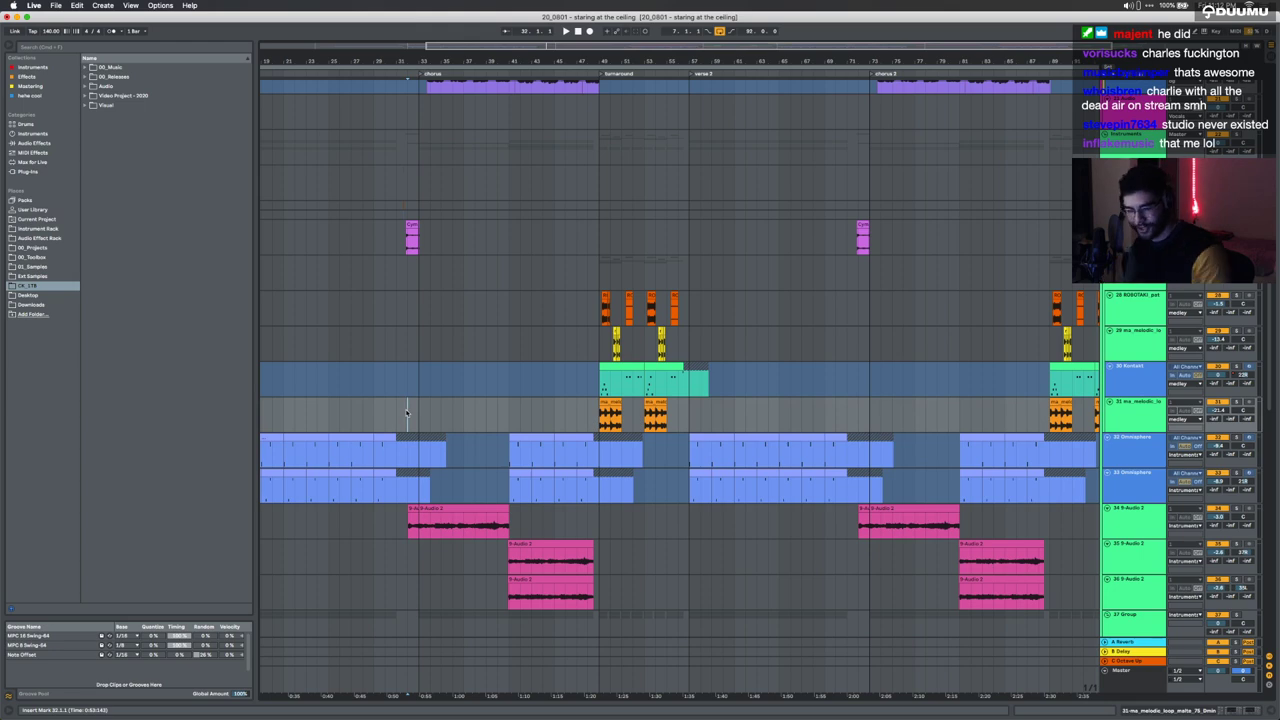
key(space)
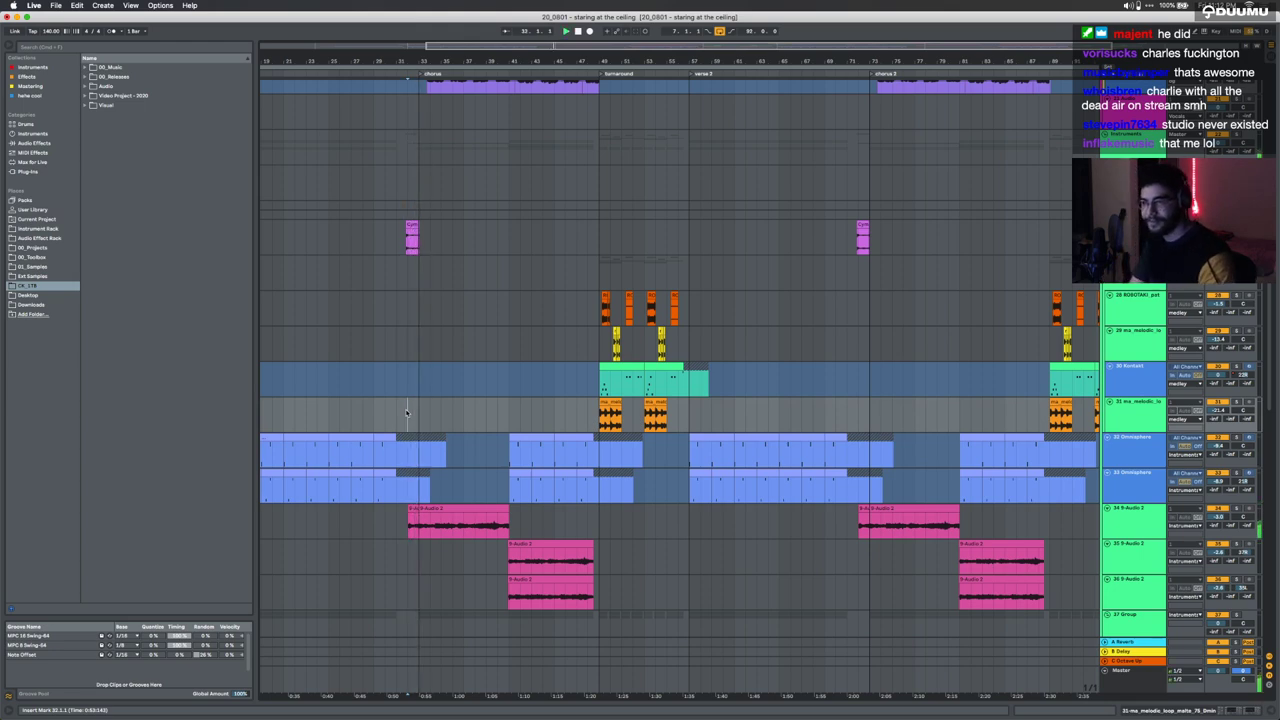
click(418, 415)
scroll(418, 416, up, 4)
scroll(417, 418, down, 5)
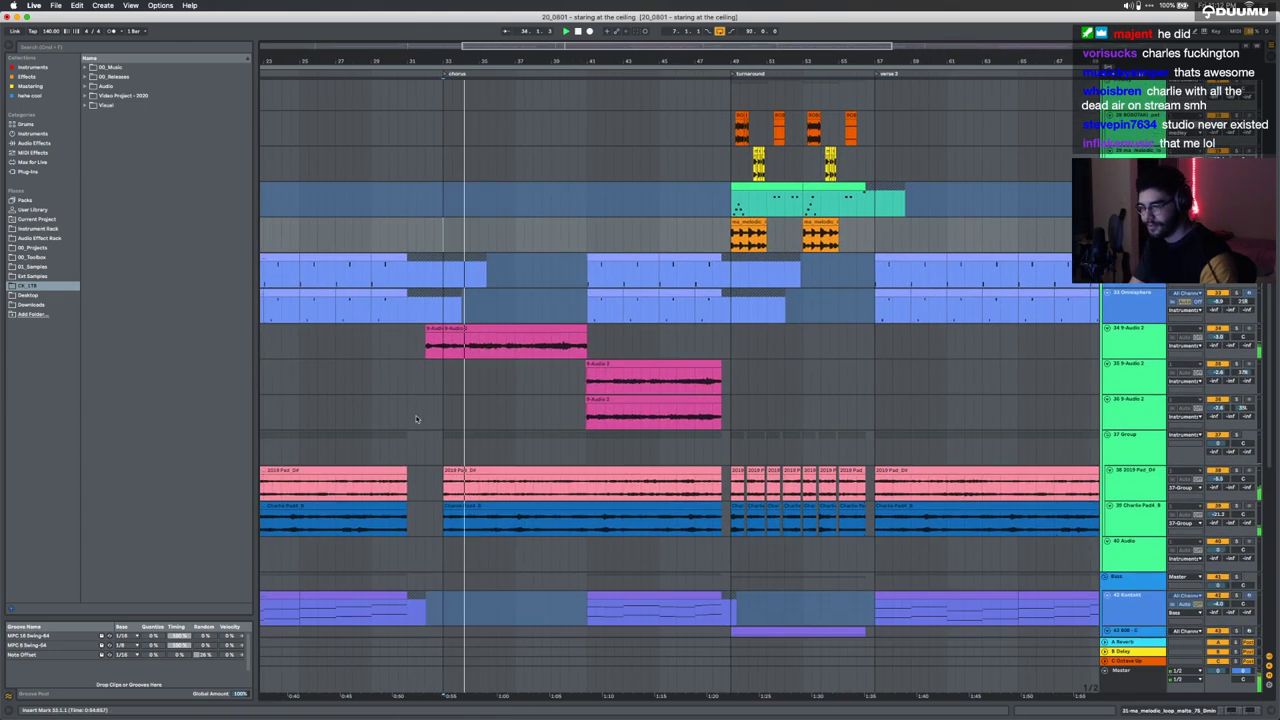
scroll(414, 422, down, 1)
click(455, 457)
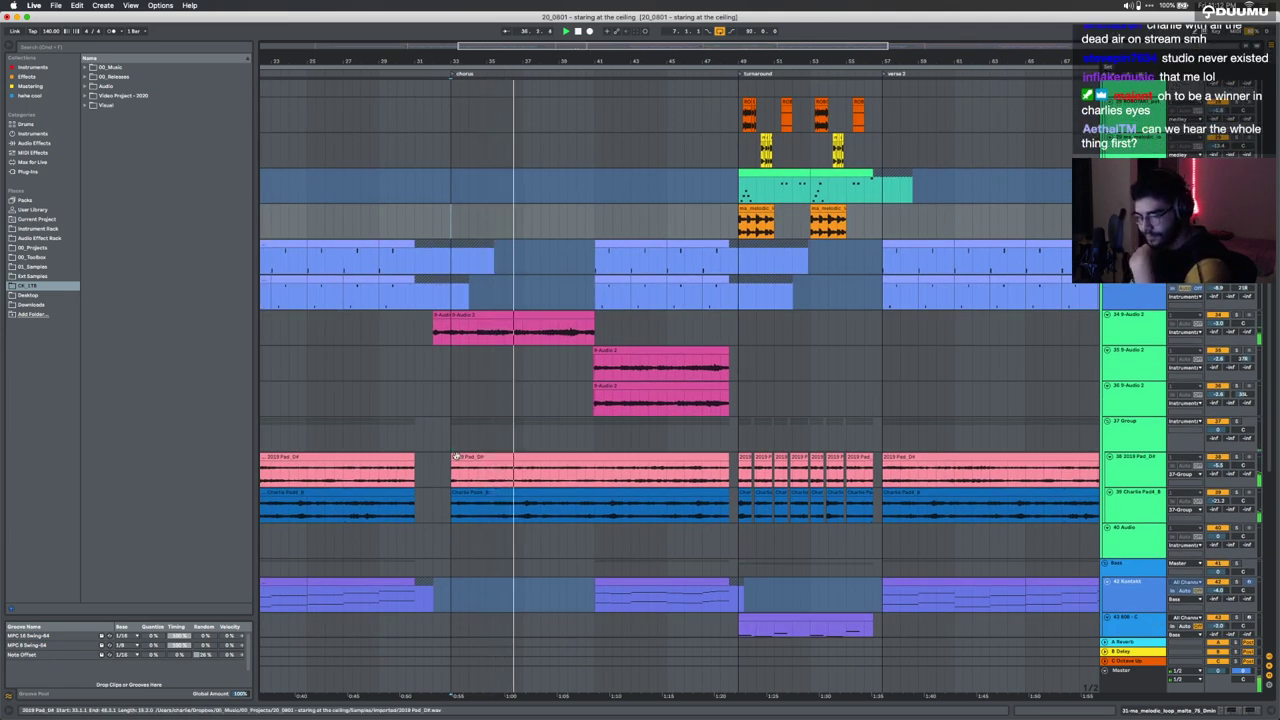
Step: Select bars 32 to 57 across the Drums group tracks, down to Percussion, during playback
scroll(525, 468, down, 6)
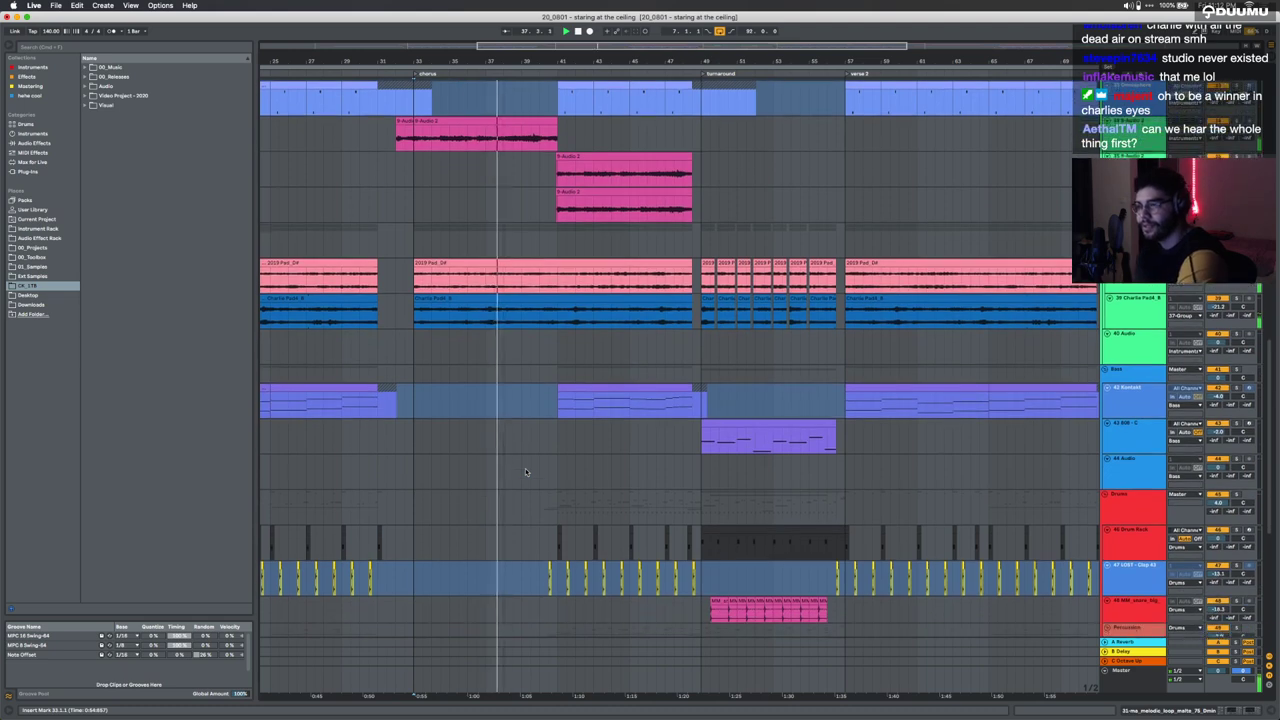
scroll(526, 472, down, 2)
scroll(526, 472, down, 5)
drag(505, 451, 702, 450)
scroll(618, 408, up, 5)
scroll(618, 408, up, 1)
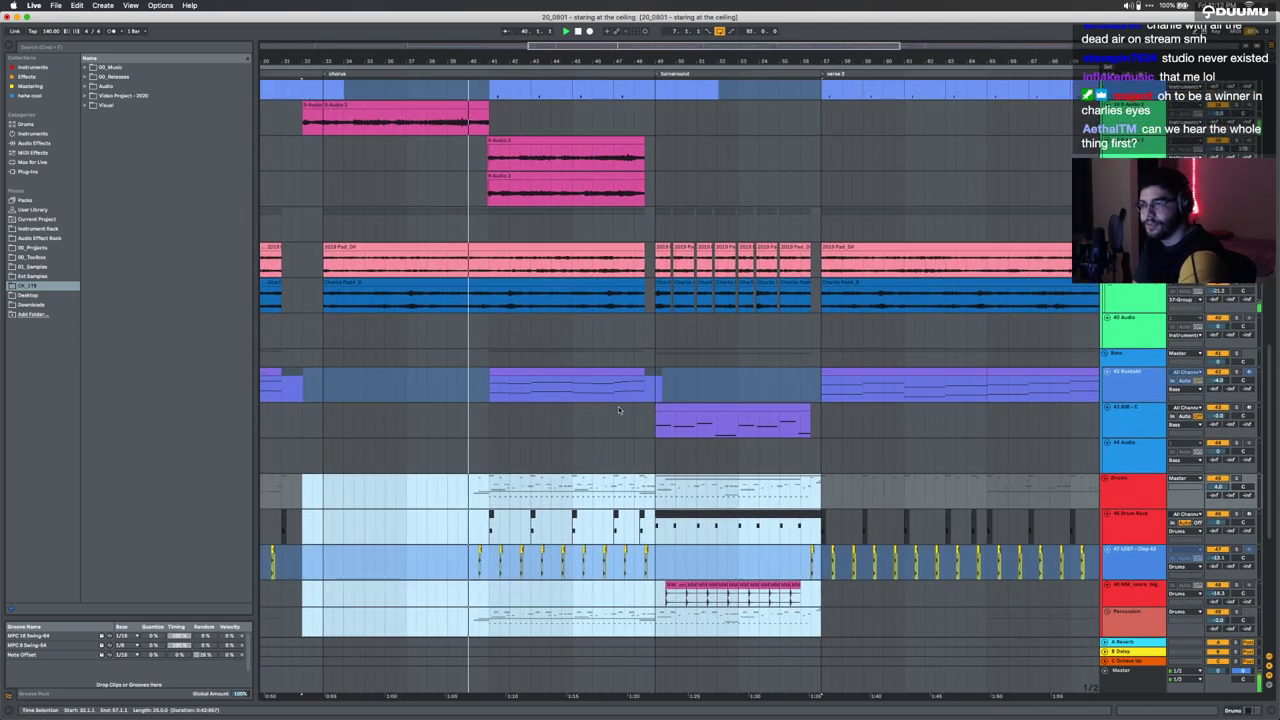
Step: Examine the vocal, harmony and instrument tracks around the chorus and turnaround while the song plays
scroll(618, 406, up, 10)
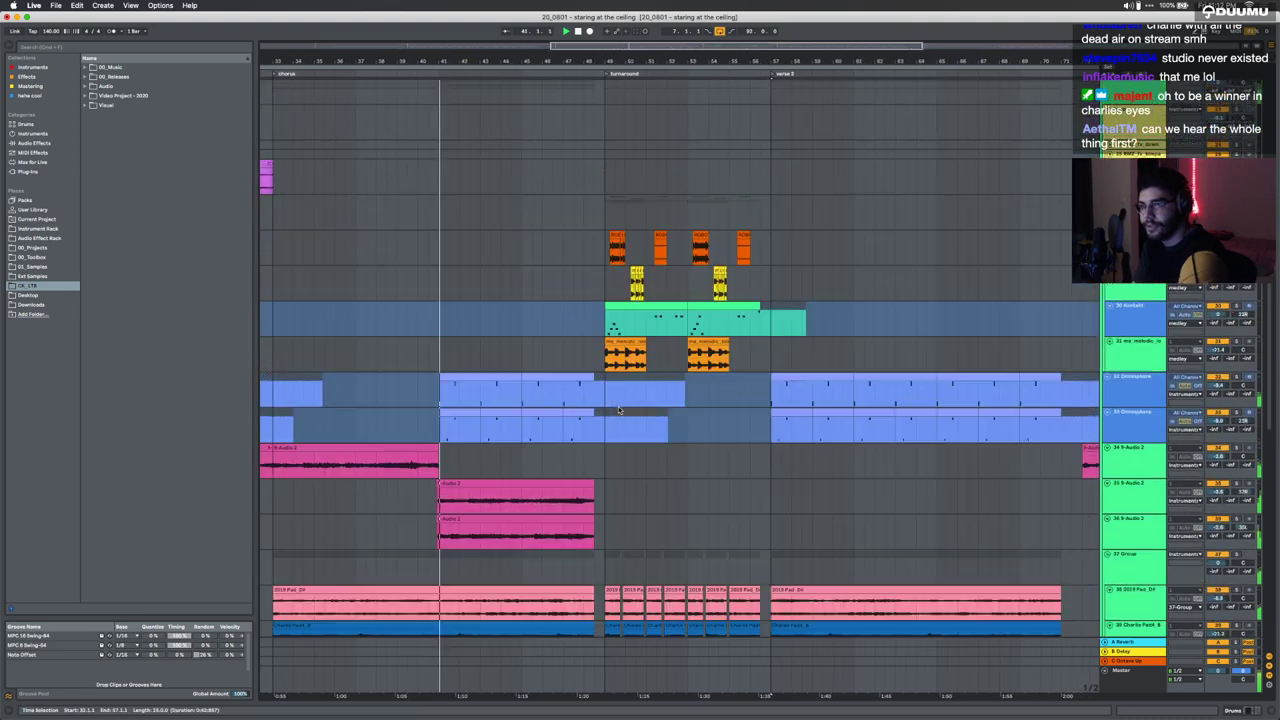
scroll(618, 410, up, 15)
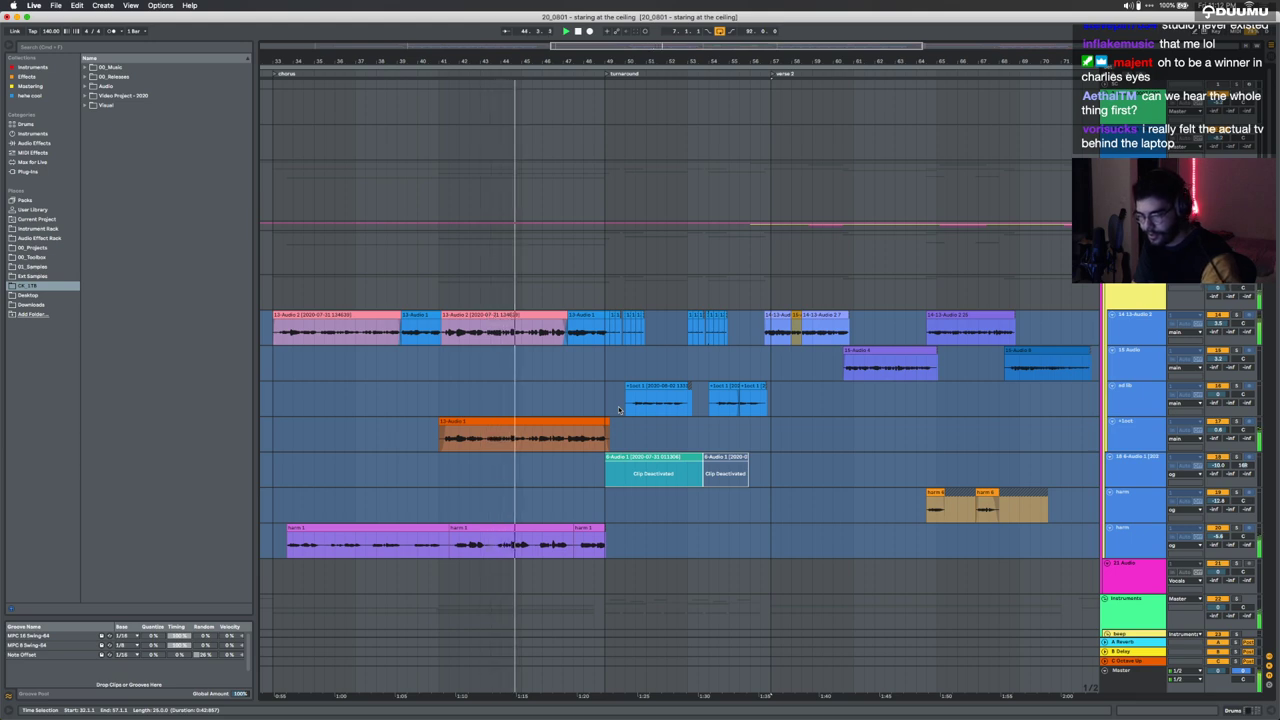
scroll(618, 410, down, 5)
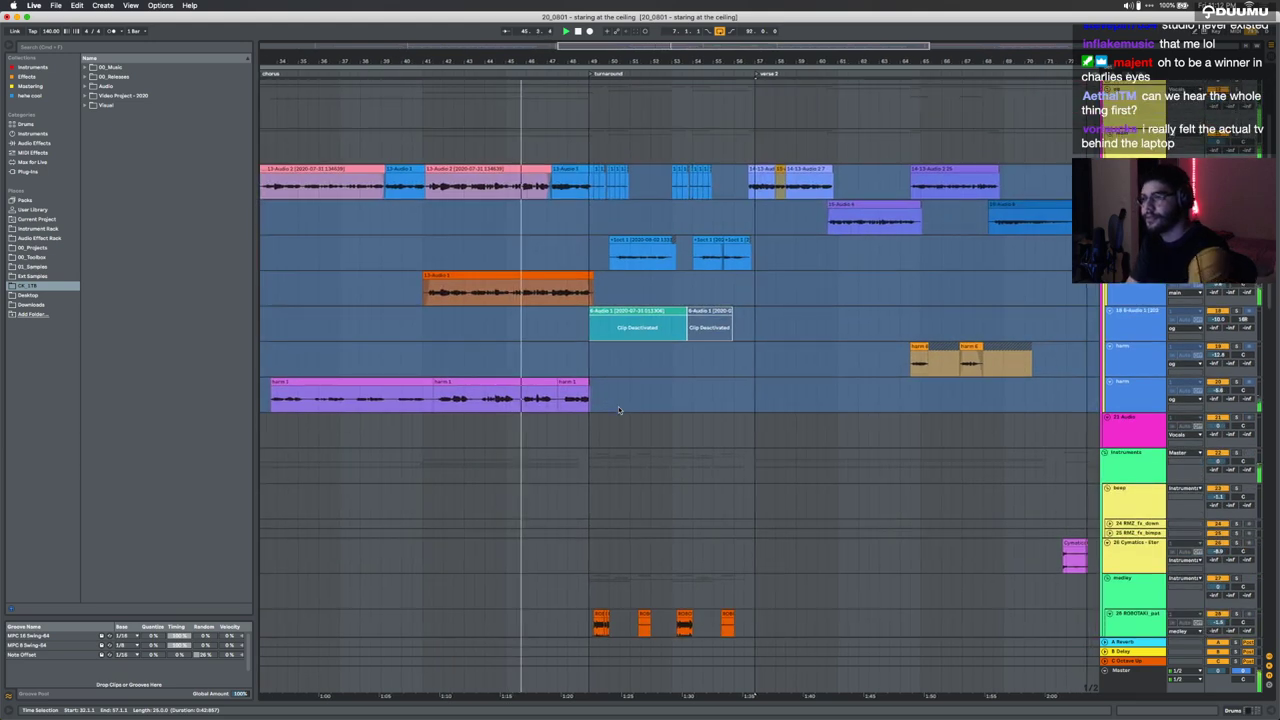
scroll(618, 410, down, 3)
scroll(618, 410, down, 4)
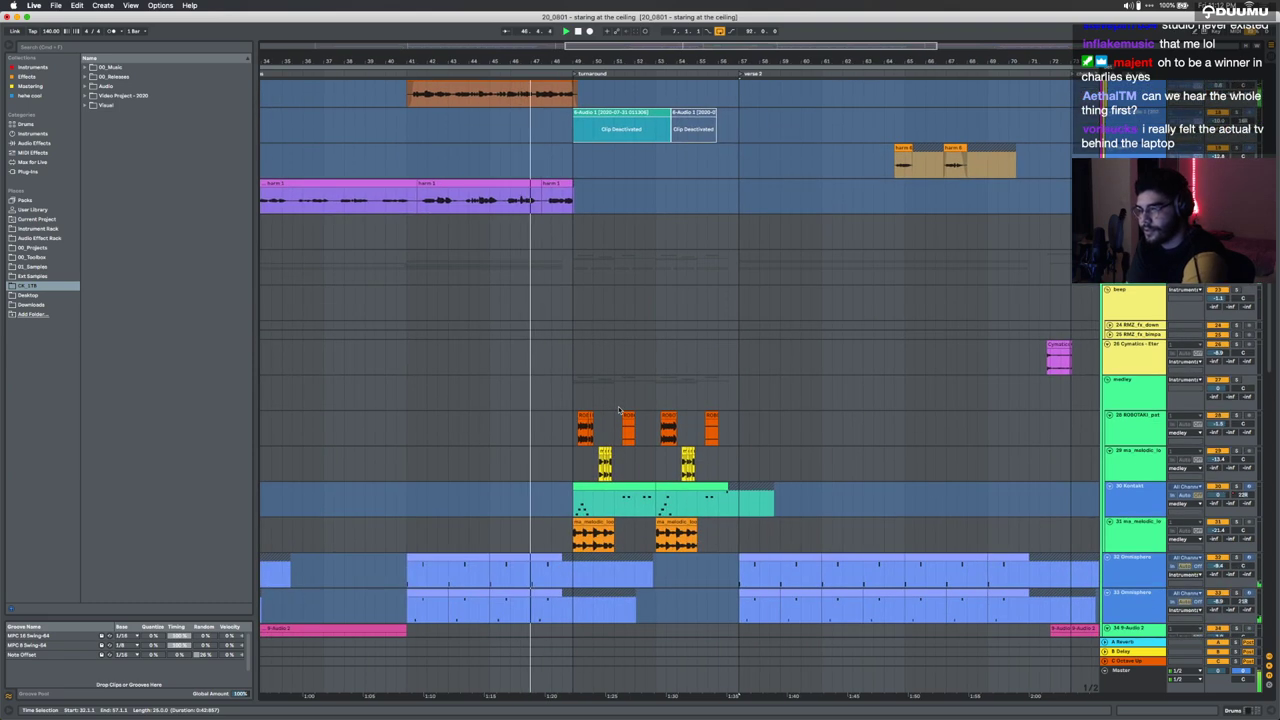
scroll(618, 410, down, 3)
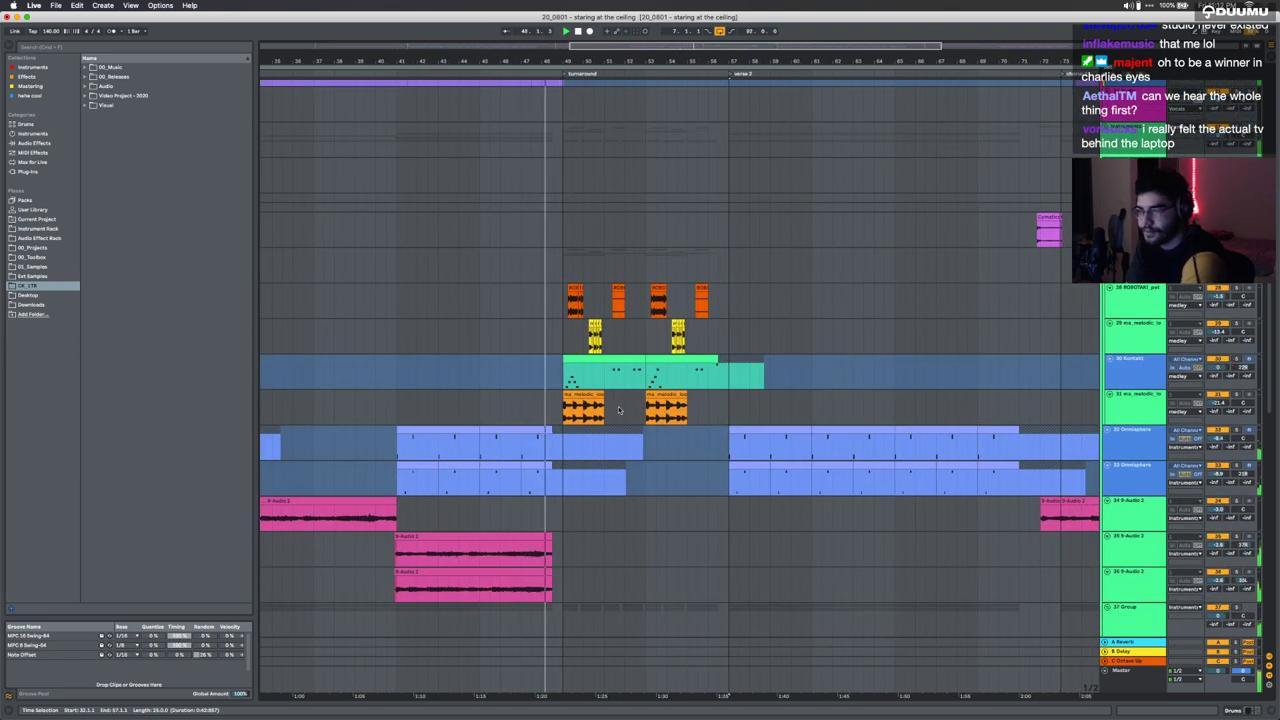
Step: Examine the instrument, pad and bass tracks around the turnaround during playback, then stop the song and place the insert marker at bar 56
scroll(618, 410, down, 6)
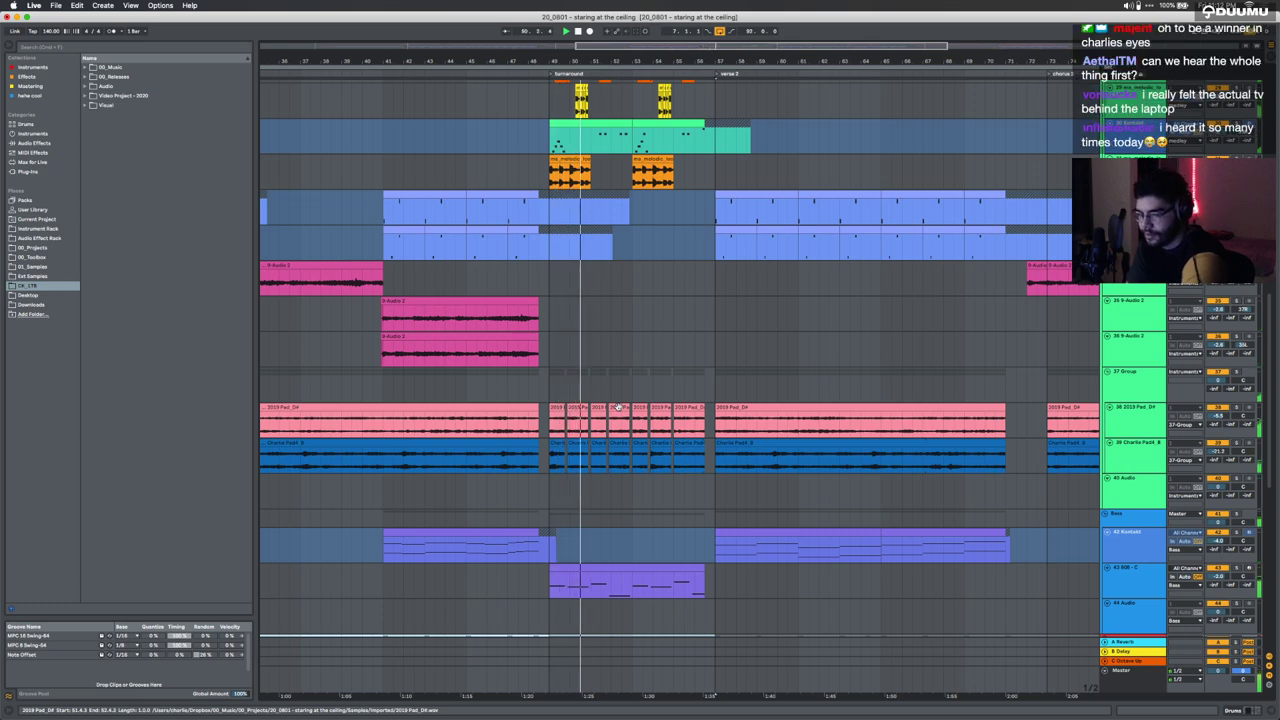
scroll(618, 408, down, 2)
scroll(618, 409, up, 1)
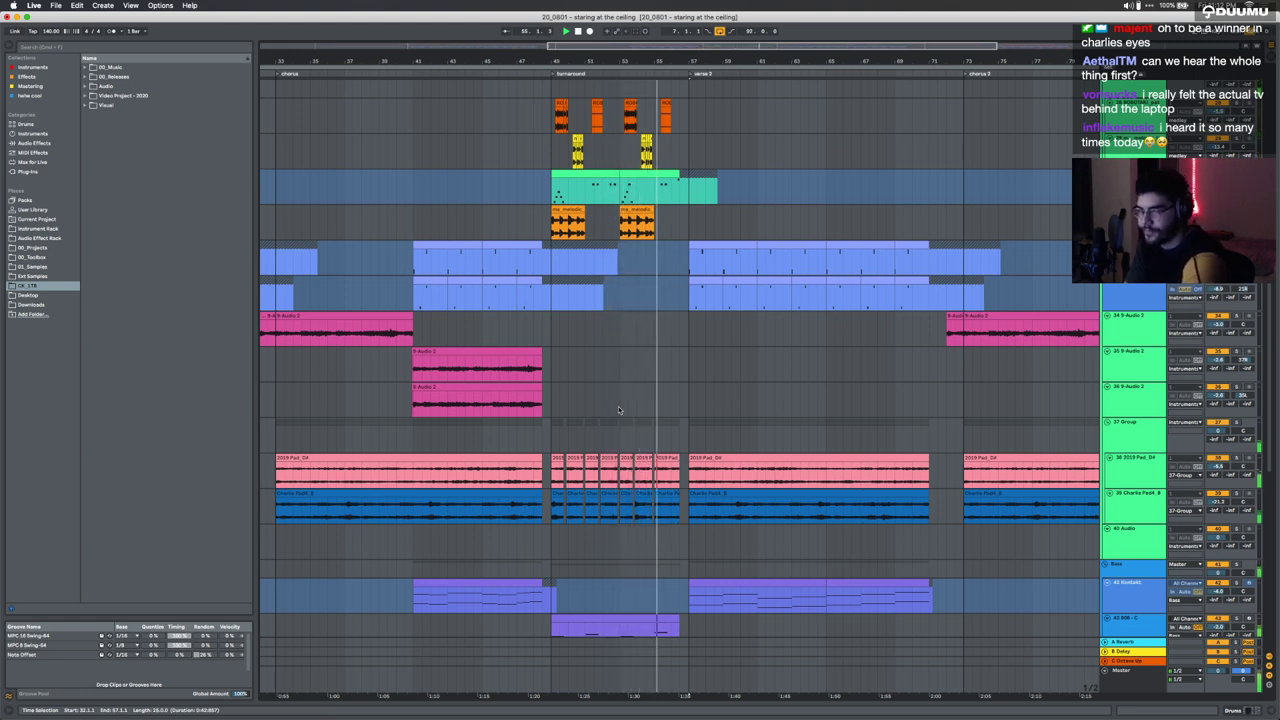
scroll(618, 406, up, 5)
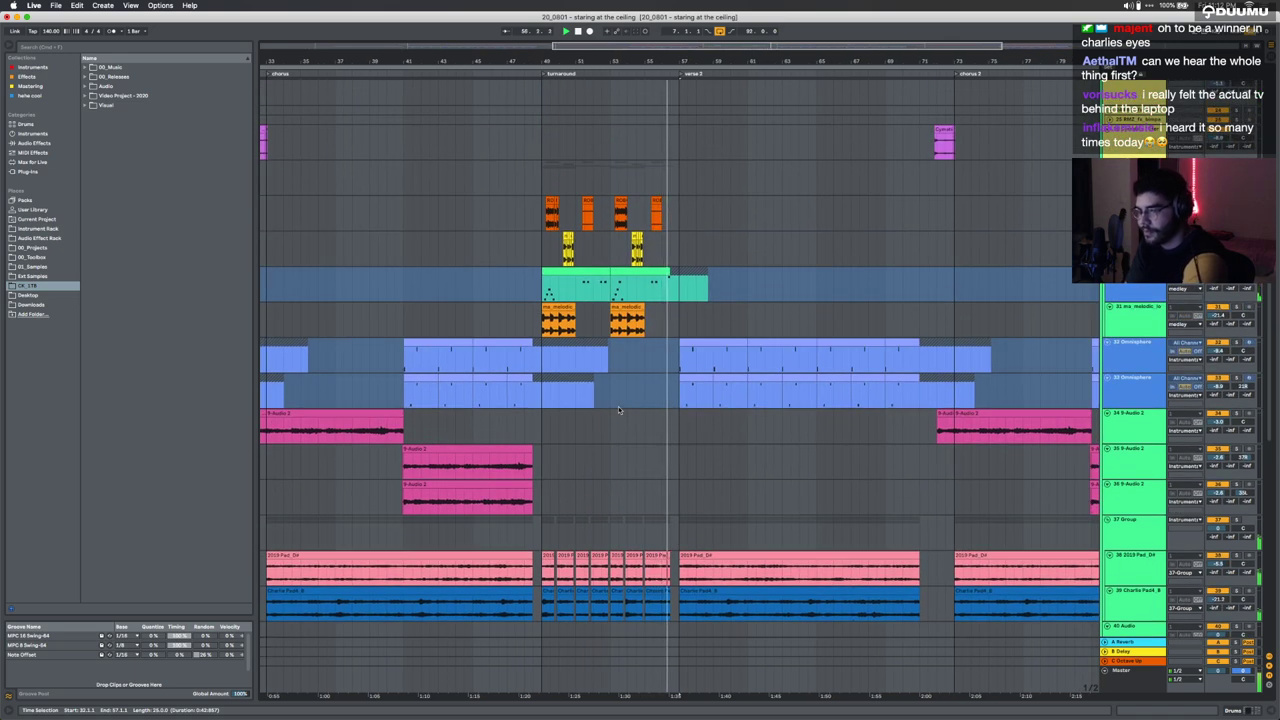
key(space)
click(660, 500)
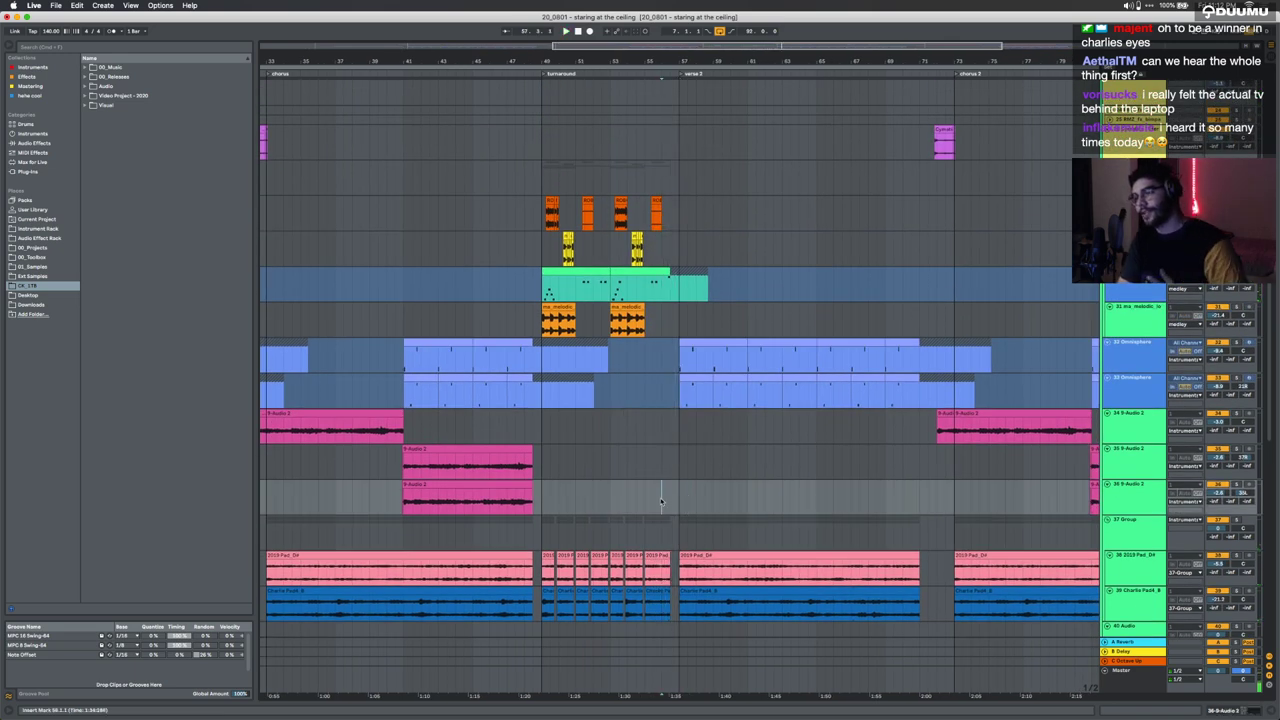
Step: Look over the arrangement from the start to verse 2, then switch to Spotify to show the "Staring at the Ceiling" single
scroll(660, 501, down, 7)
scroll(660, 501, up, 8)
scroll(660, 501, left, 5)
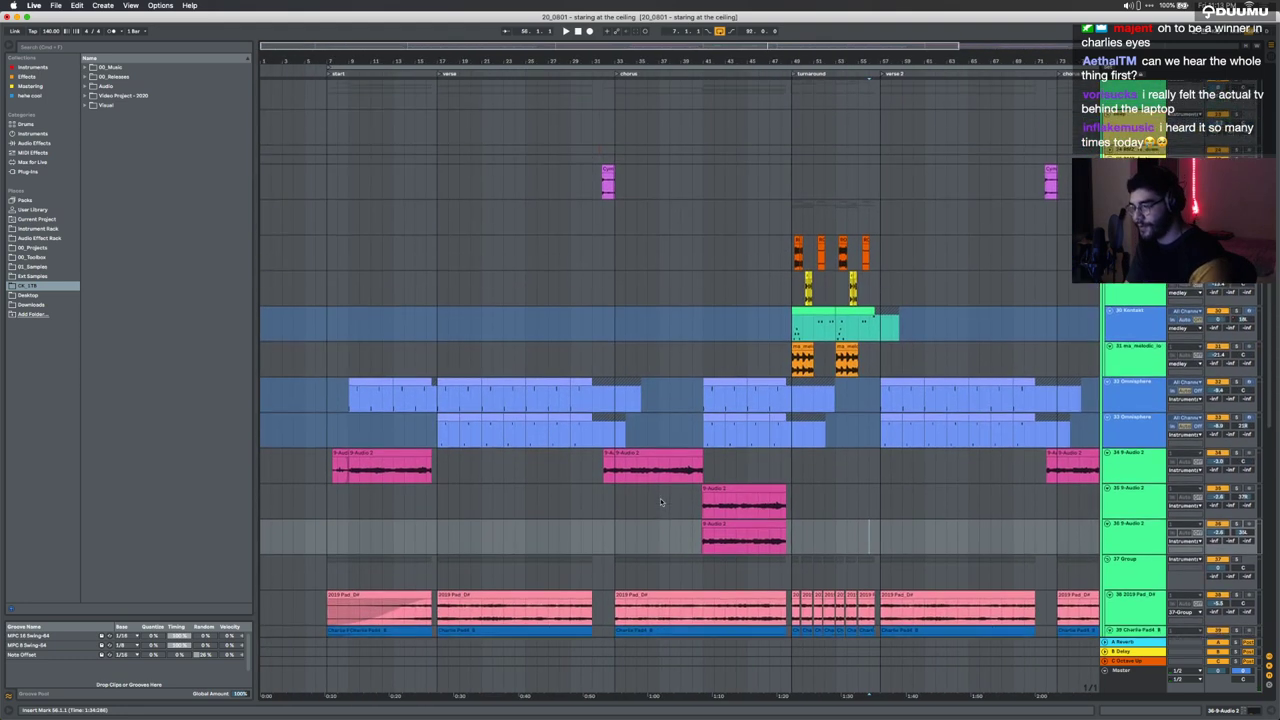
scroll(660, 498, up, 1)
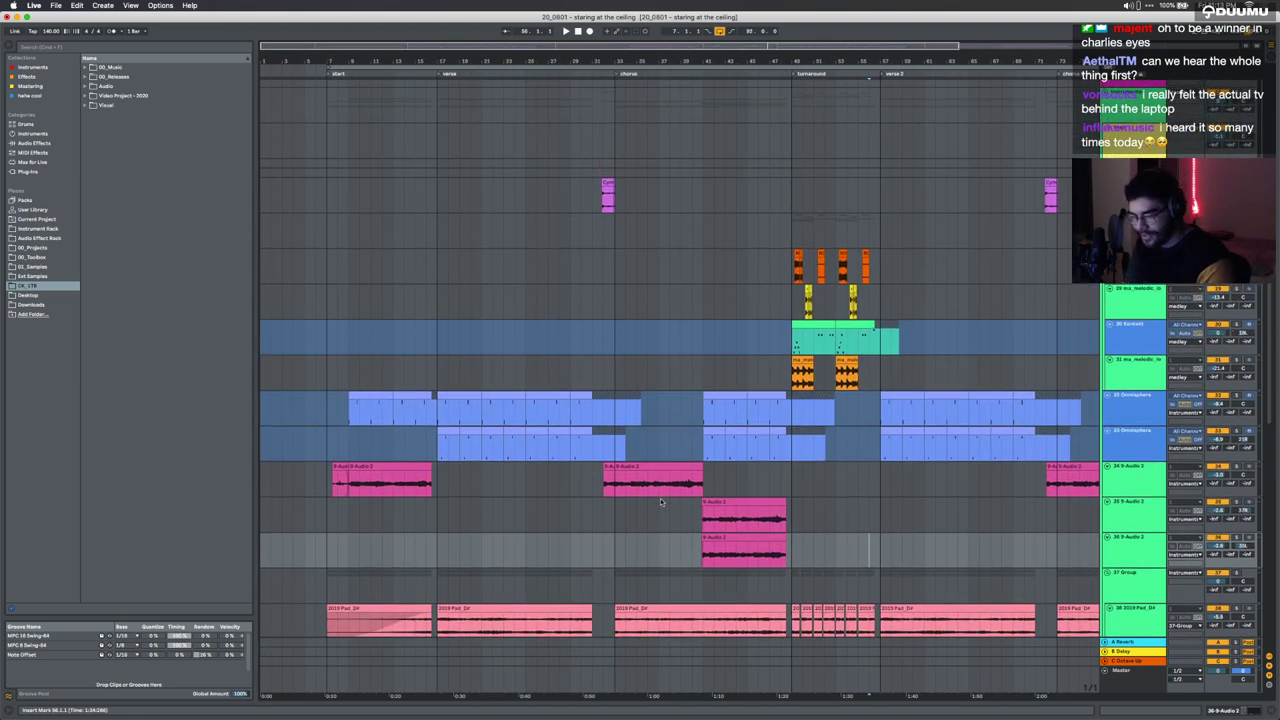
key(ctrl+Left)
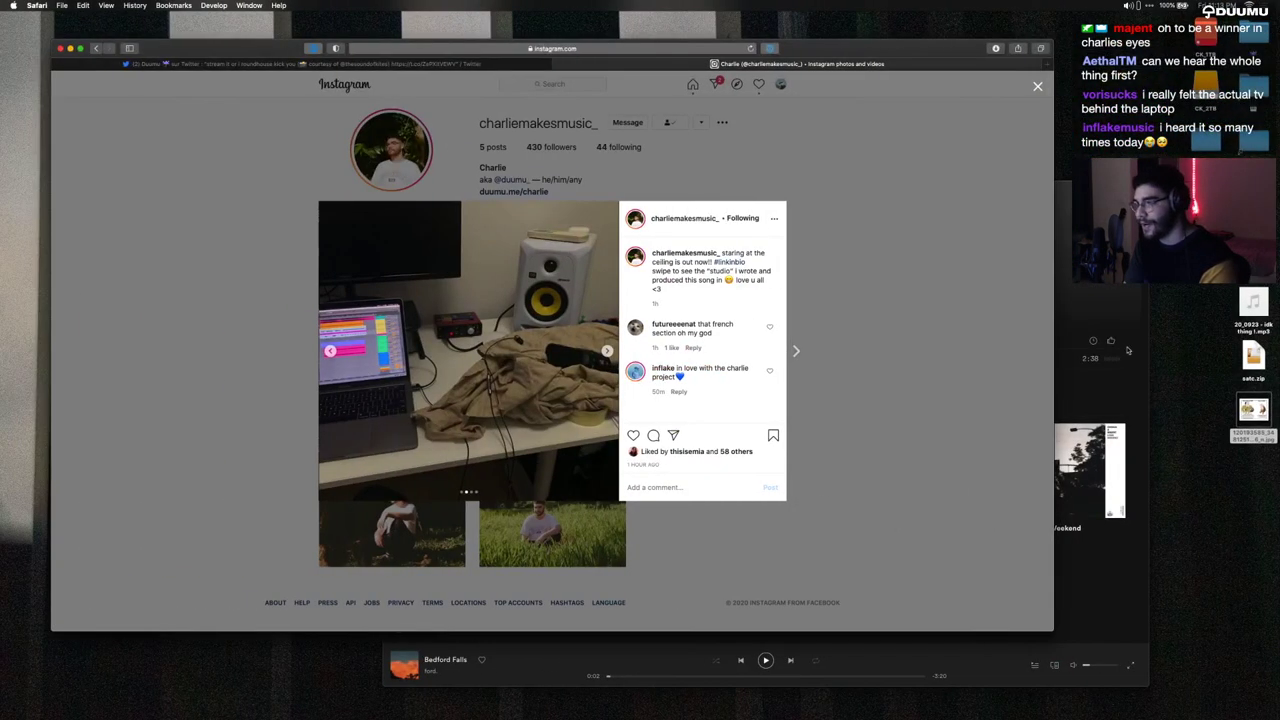
click(1087, 305)
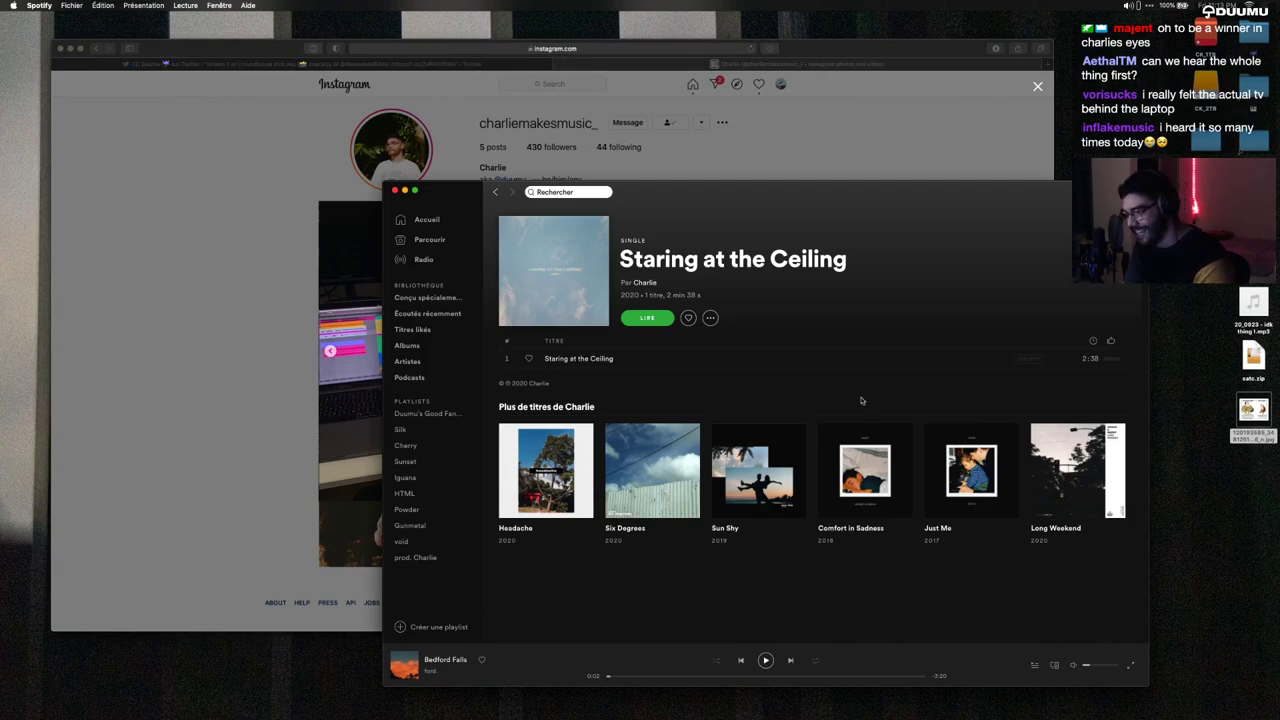
Step: Return to Ableton Live, place the insert marker at bar 16 on the 15-Audio track, and look through the vocal and percussion tracks
key(ctrl+Right)
click(559, 552)
scroll(559, 552, up, 10)
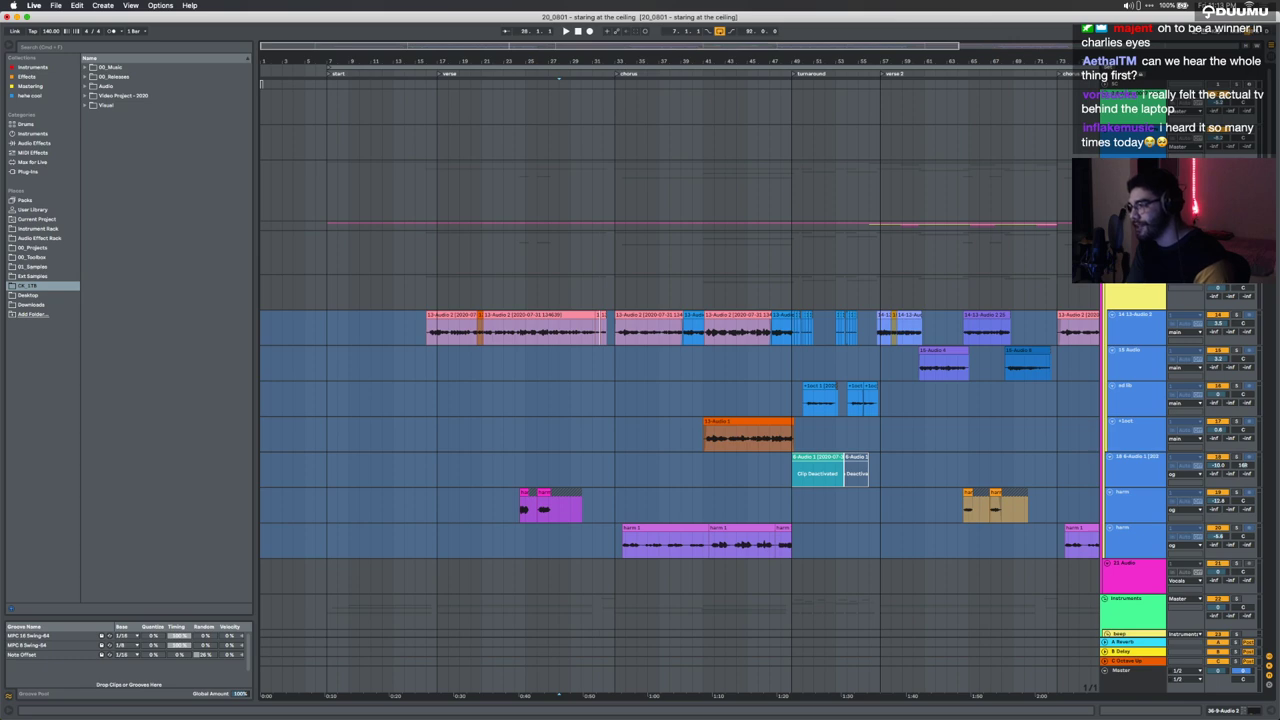
scroll(1046, 280, down, 10)
scroll(1046, 280, up, 10)
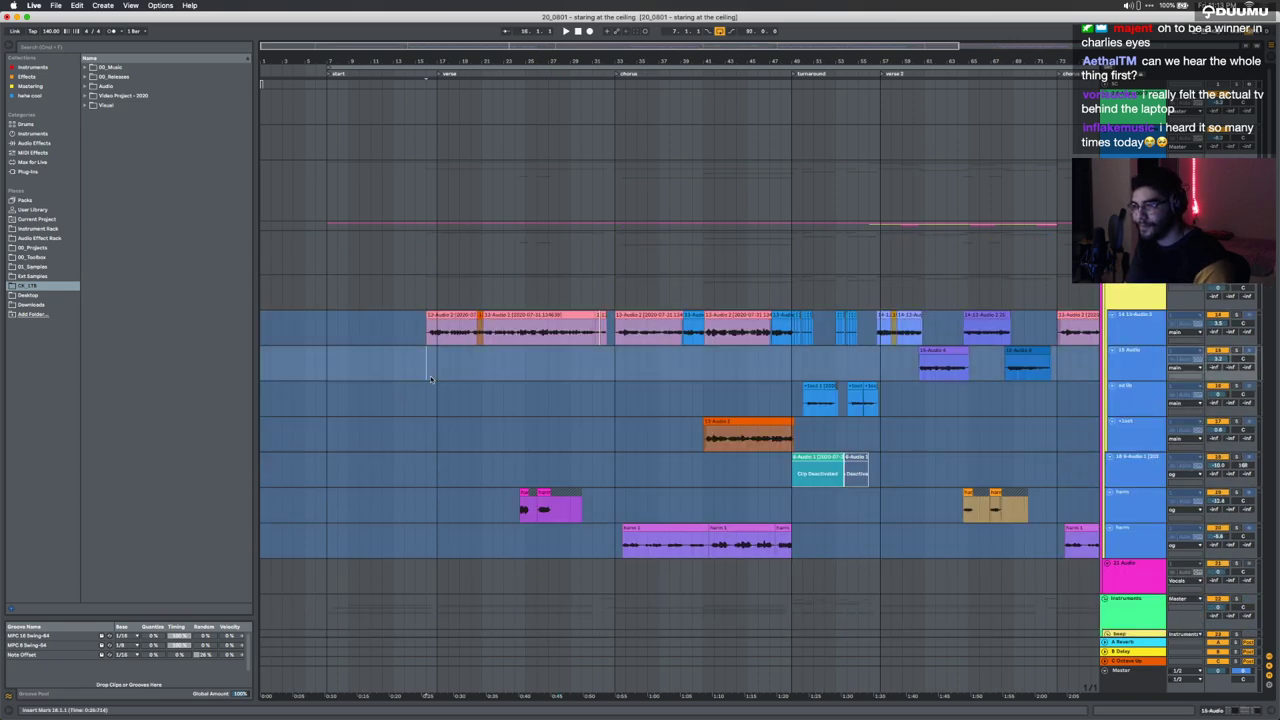
scroll(430, 379, down, 10)
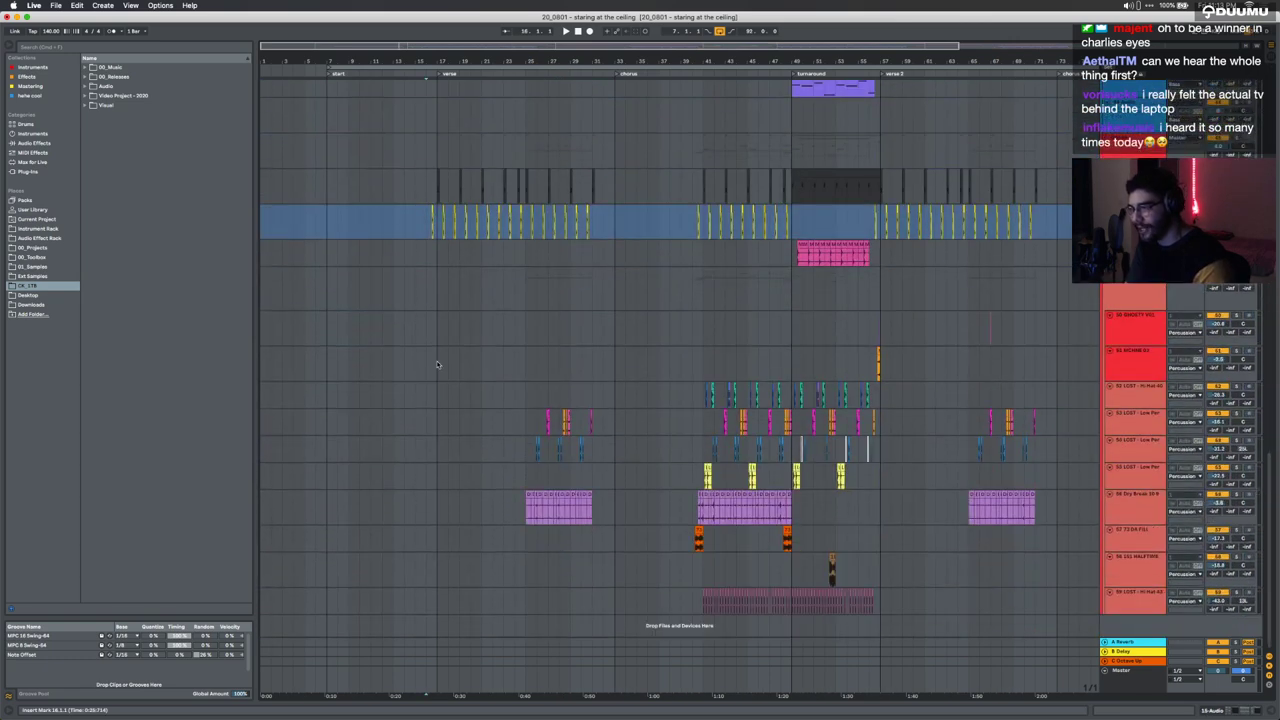
scroll(437, 364, up, 10)
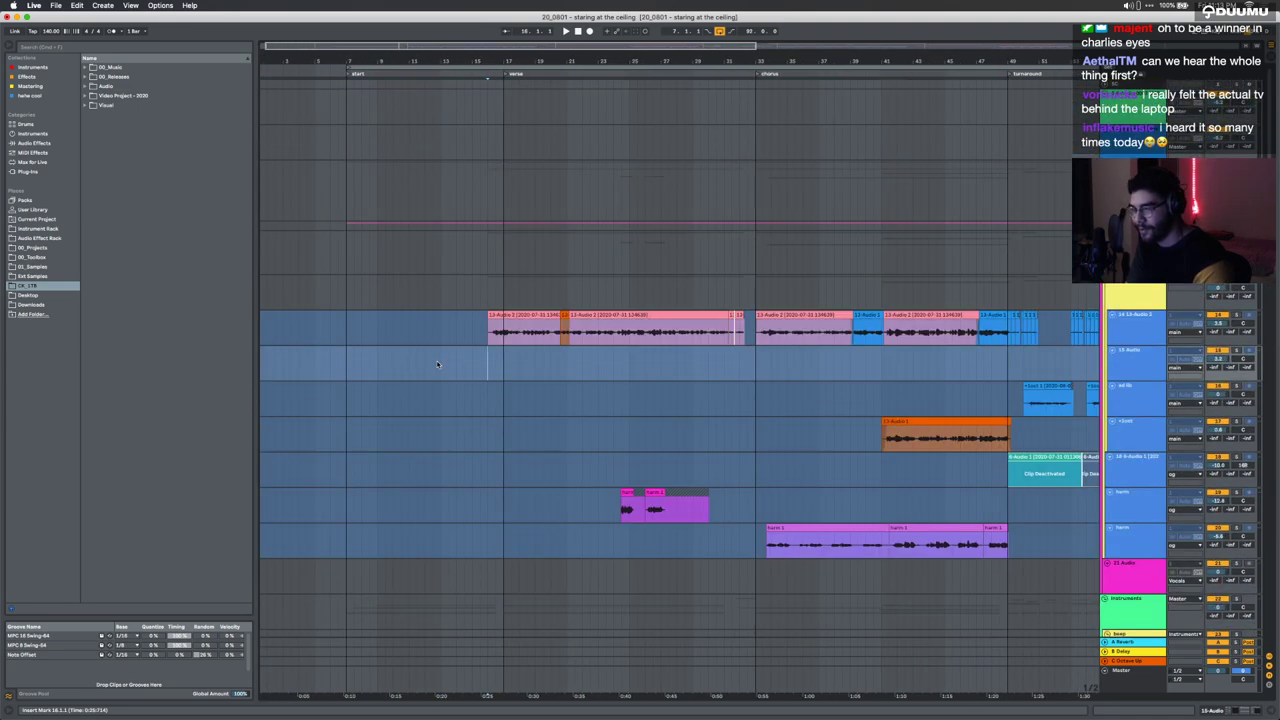
scroll(437, 364, left, 1)
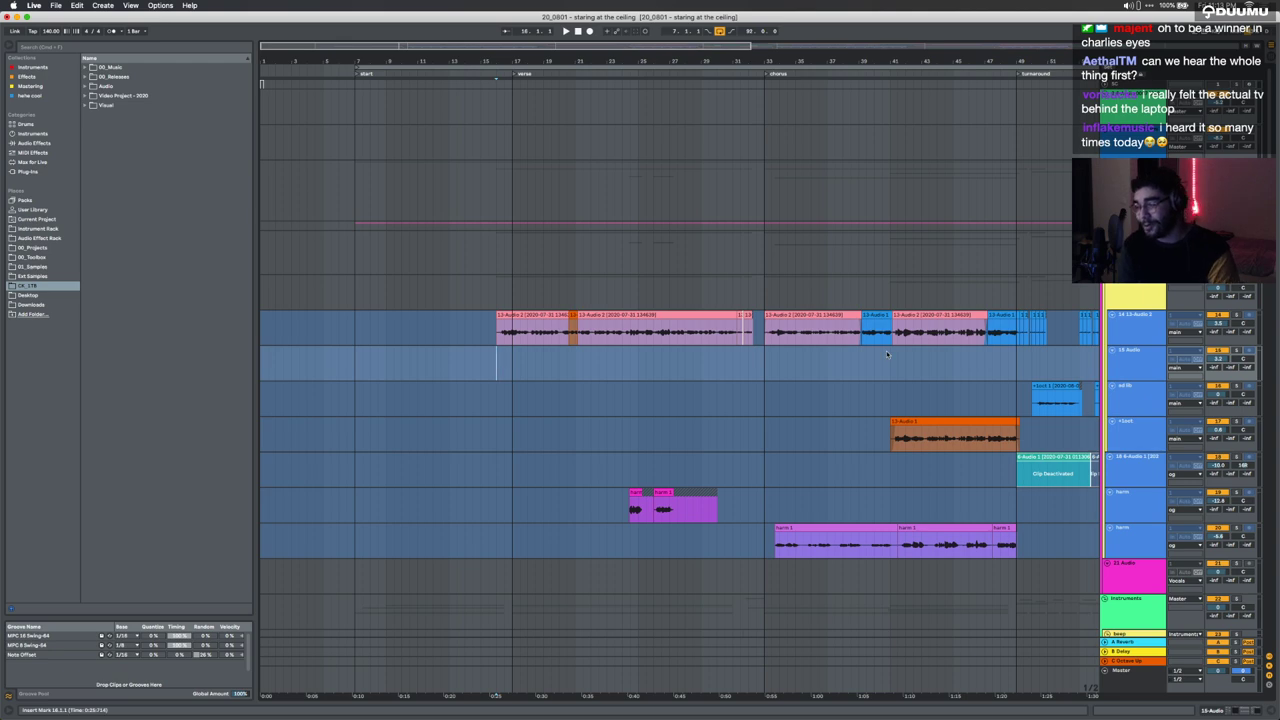
Step: Switch to Twitter in Safari, search for "nebita" and open that artist's profile
key(ctrl+Left)
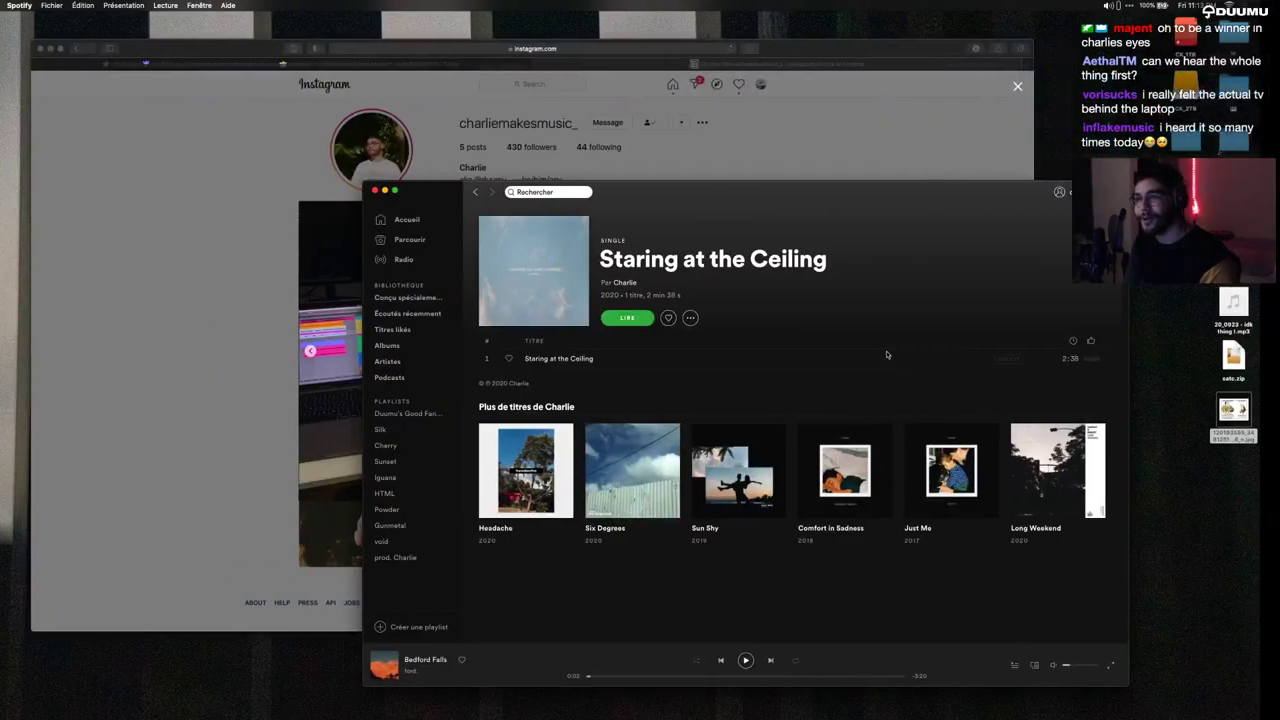
click(345, 85)
click(325, 64)
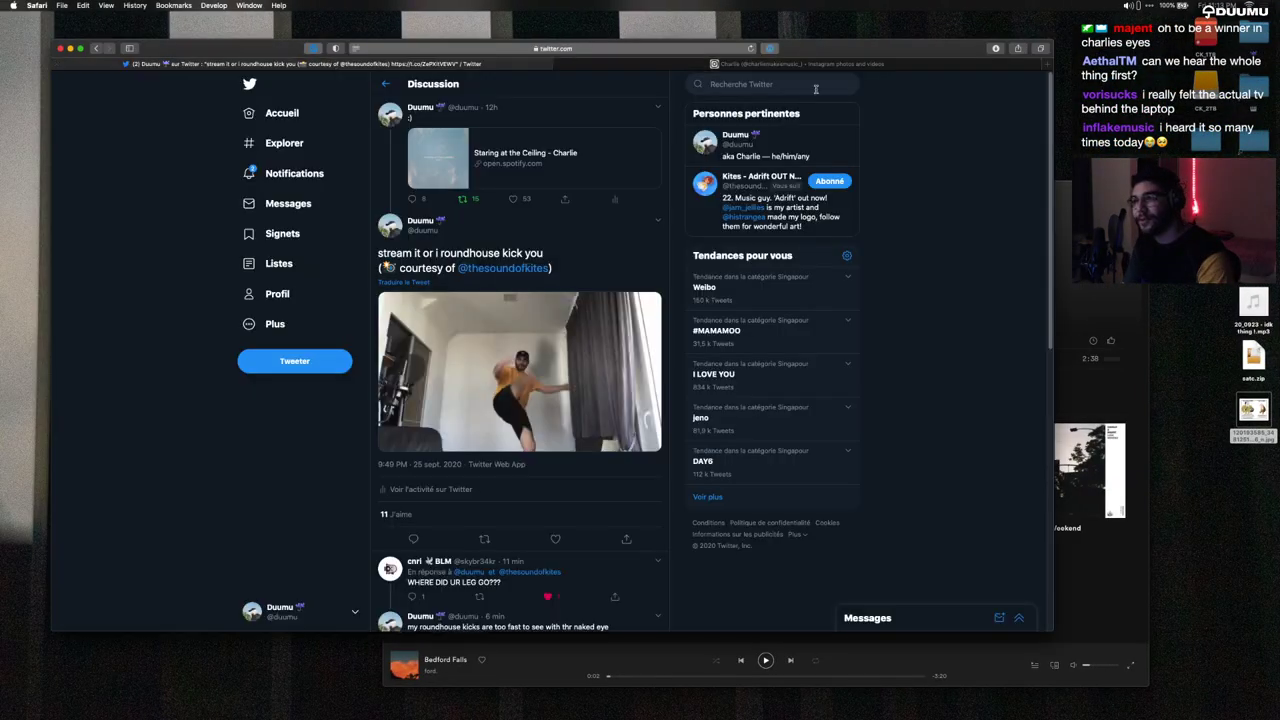
click(772, 83)
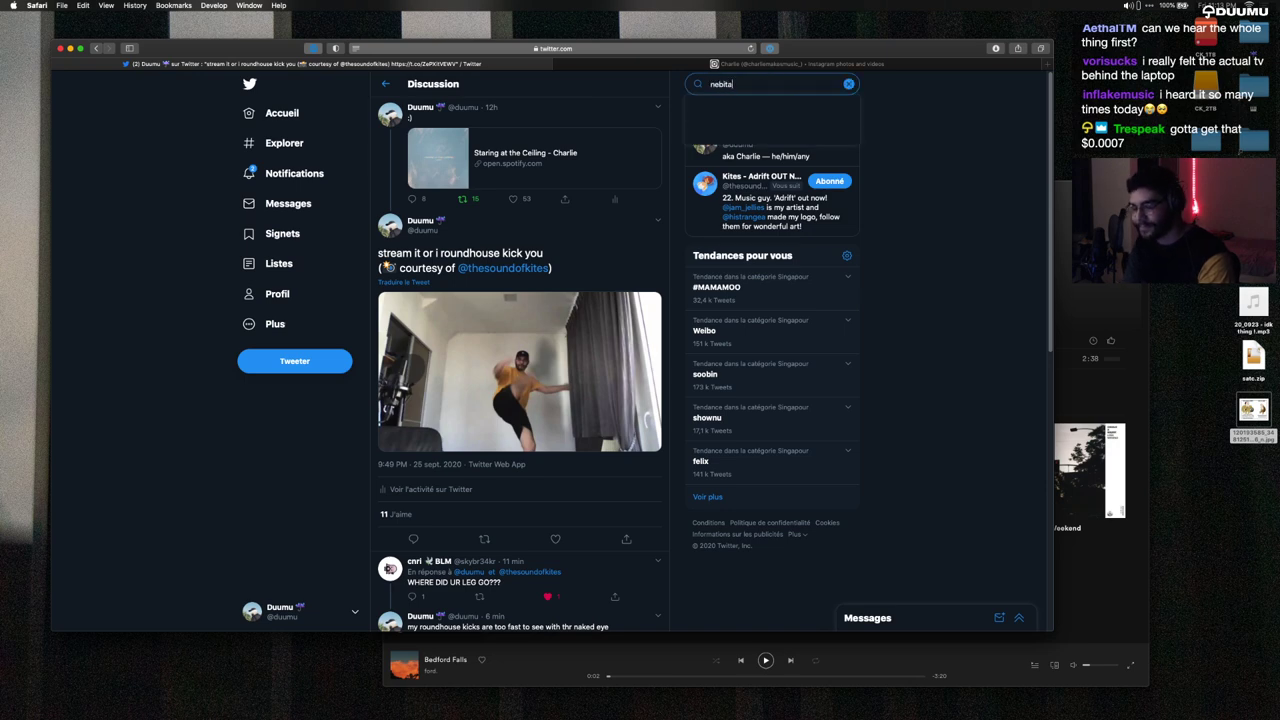
click(740, 176)
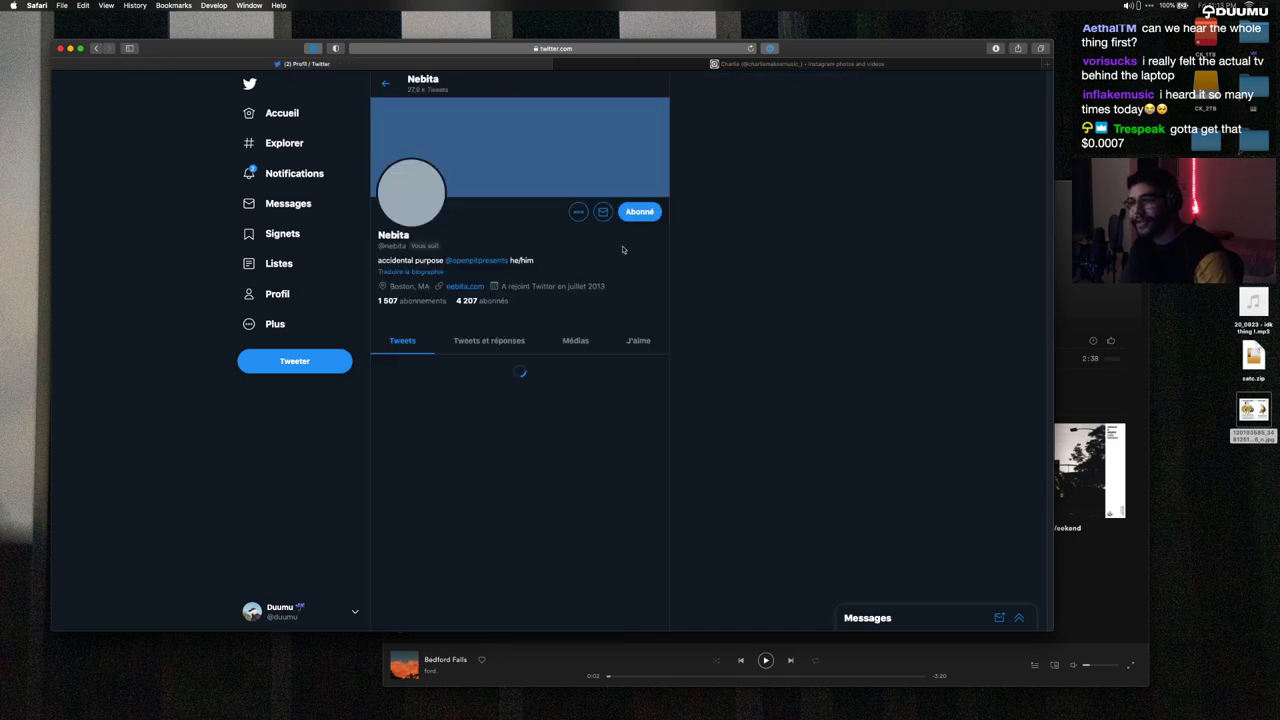
scroll(514, 434, down, 1)
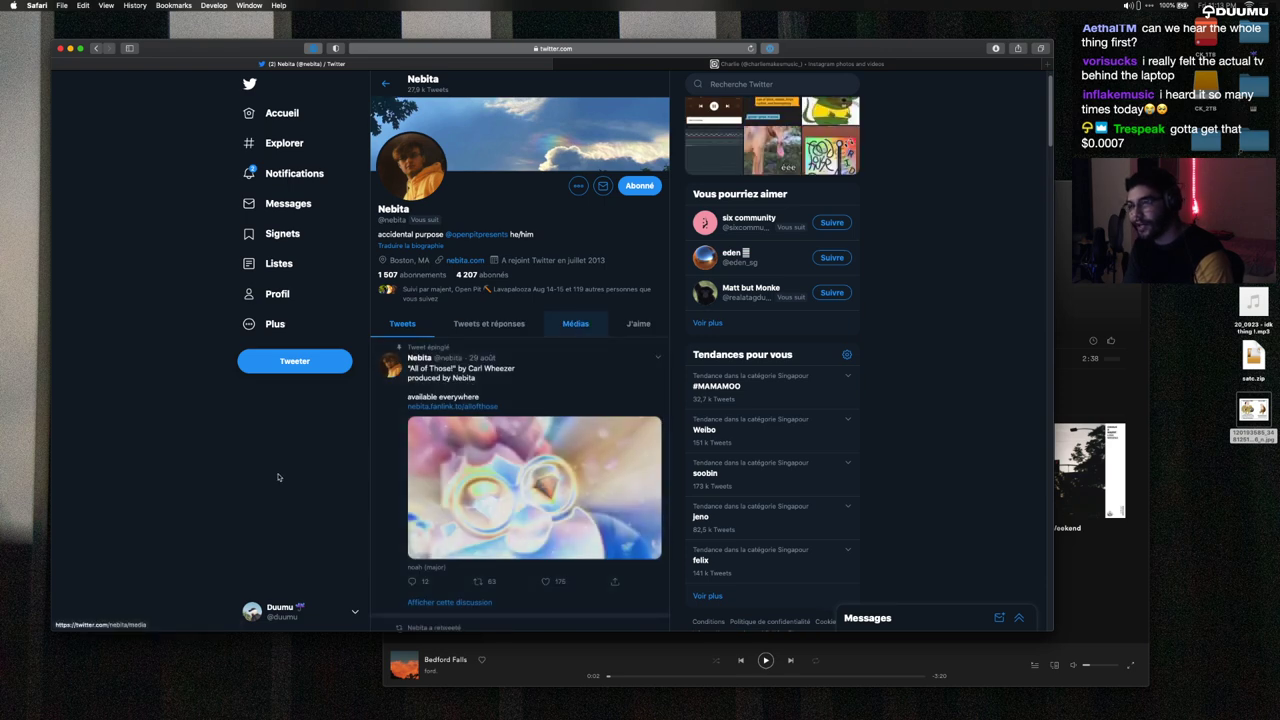
scroll(269, 492, down, 10)
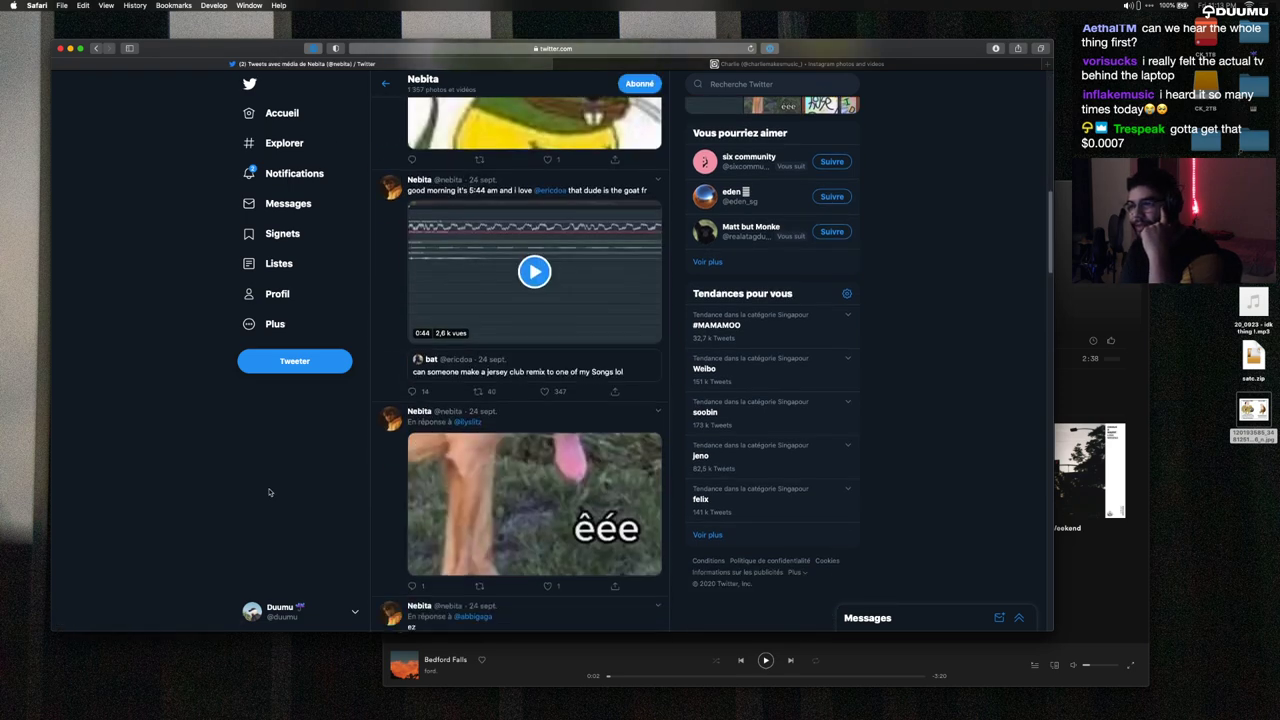
scroll(269, 492, down, 10)
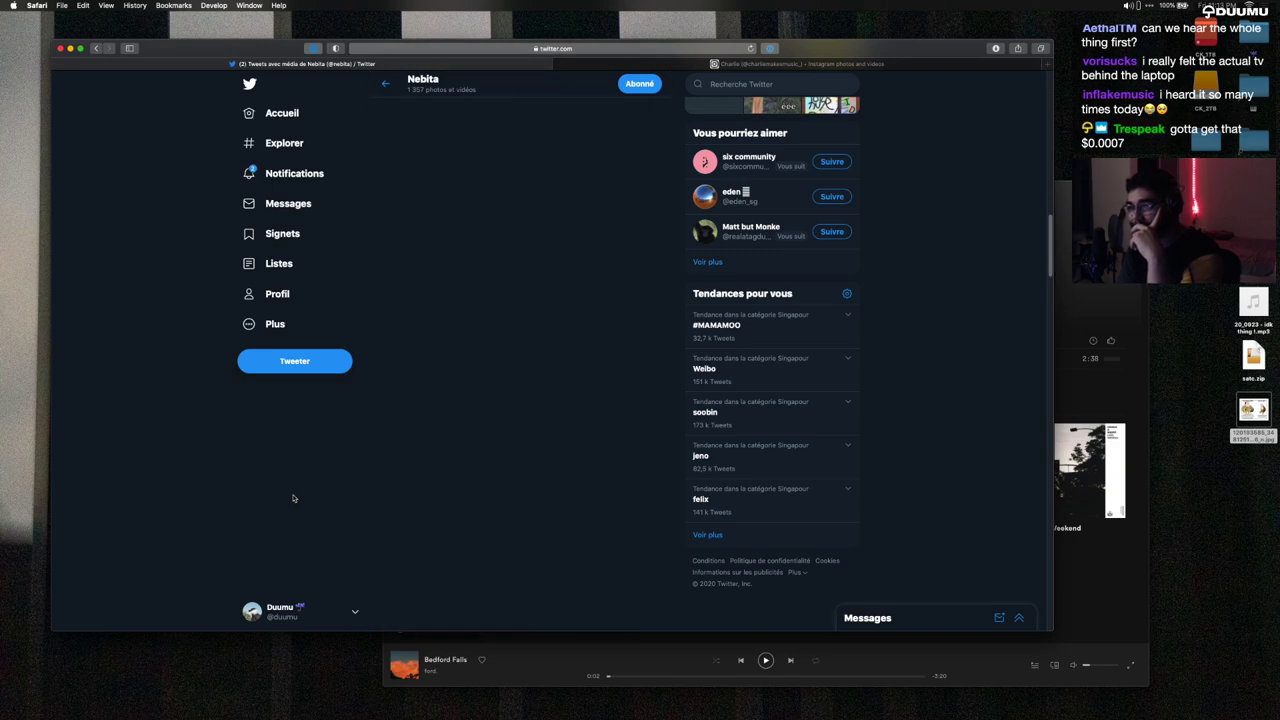
scroll(293, 498, down, 5)
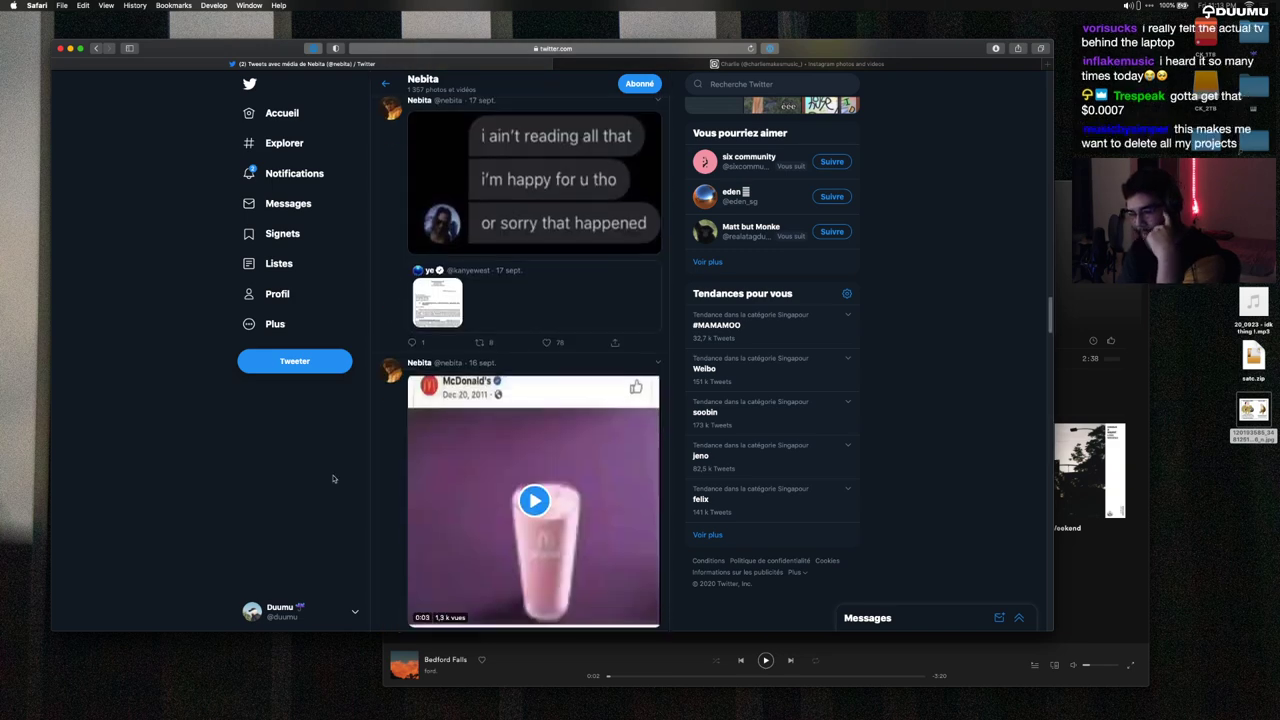
scroll(333, 479, down, 8)
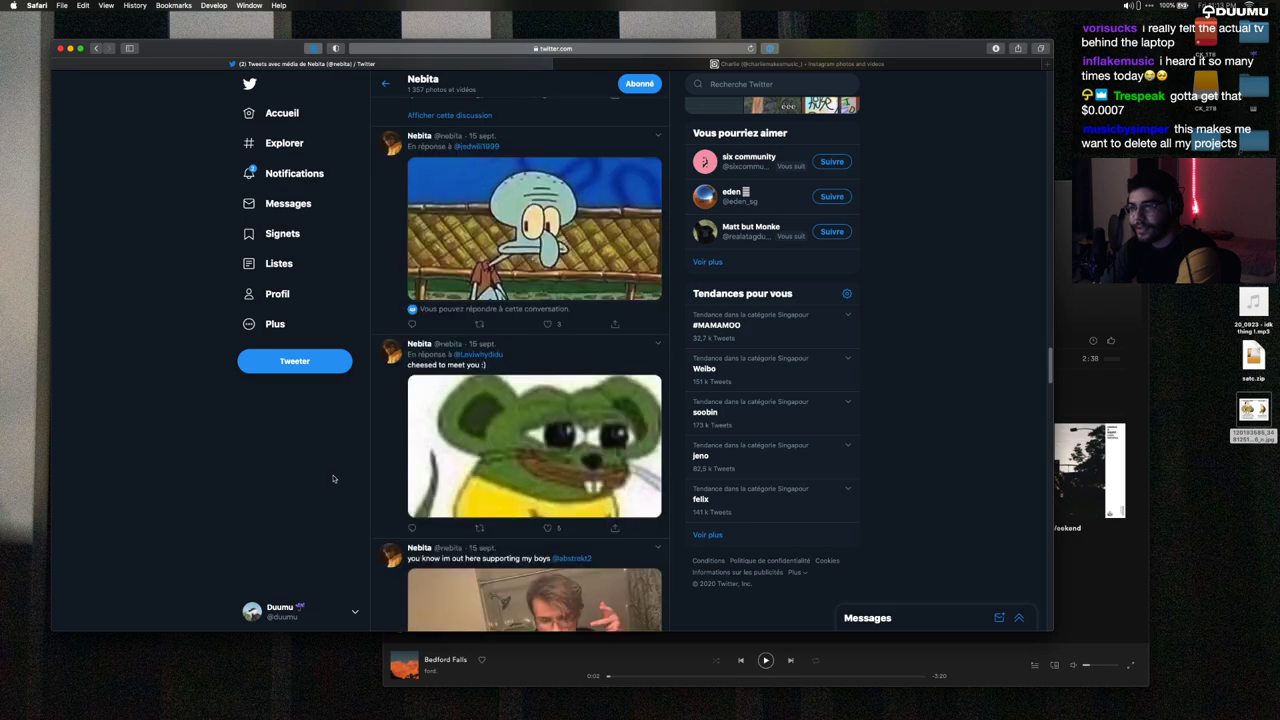
scroll(333, 479, down, 10)
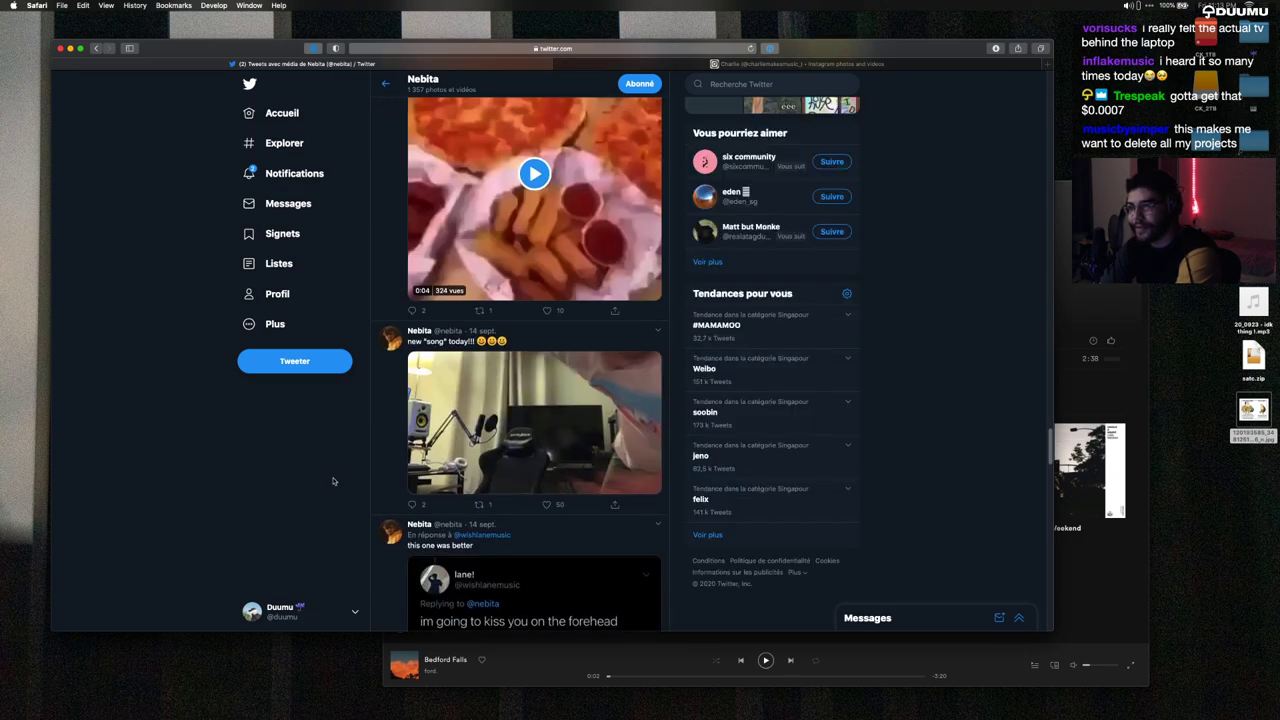
scroll(324, 518, down, 10)
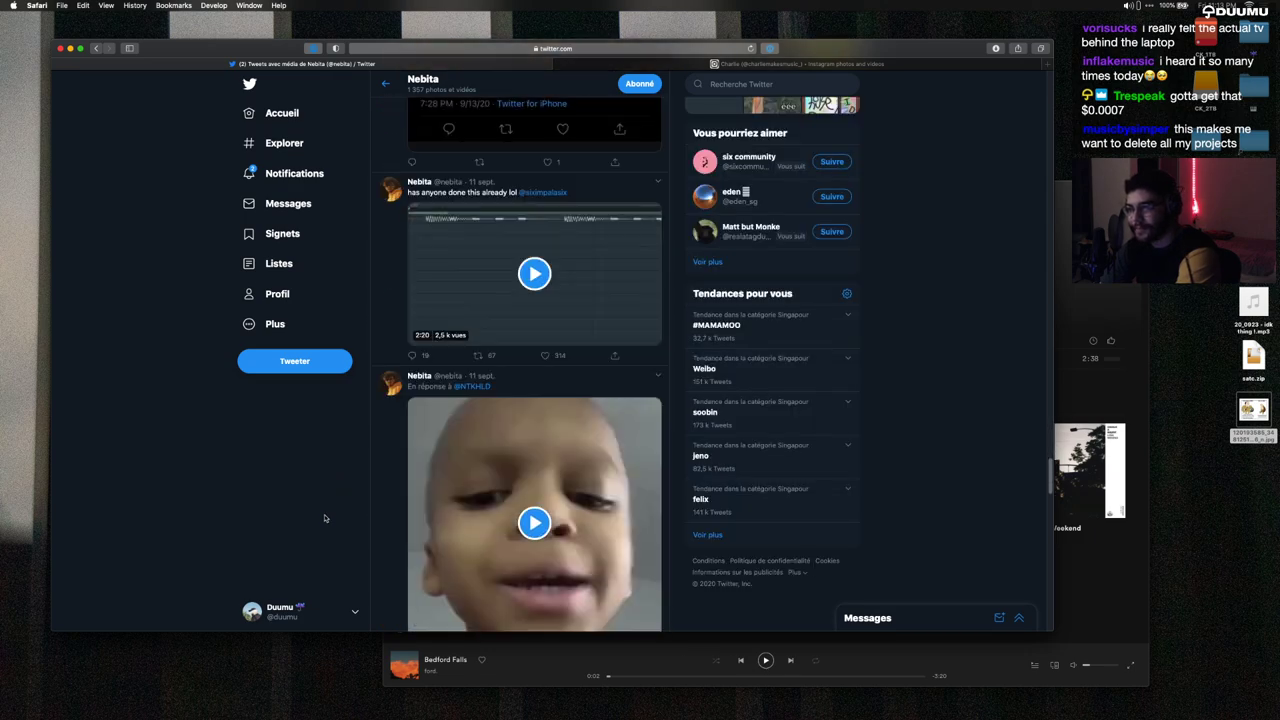
scroll(324, 518, down, 10)
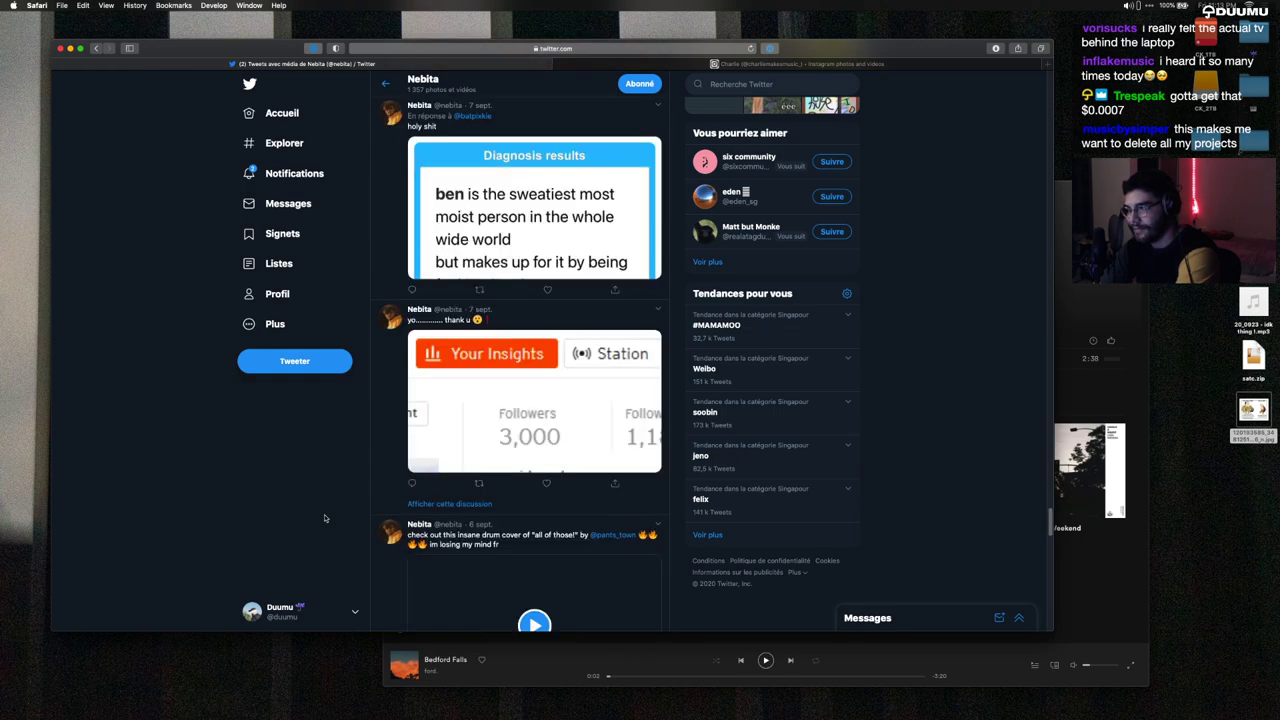
scroll(324, 518, down, 10)
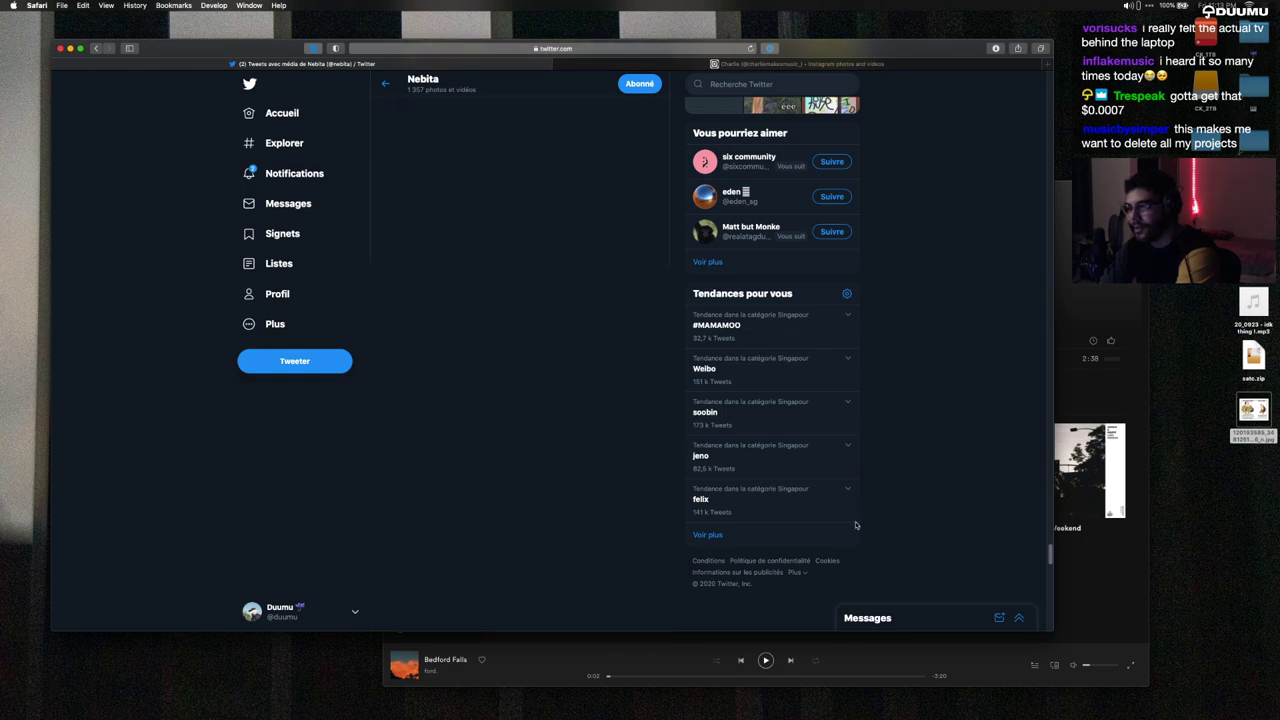
Step: Check the deactivated vocal clips in Ableton Live, then return to Twitter and look through Nebita's late August and early September media posts
key(ctrl+Right)
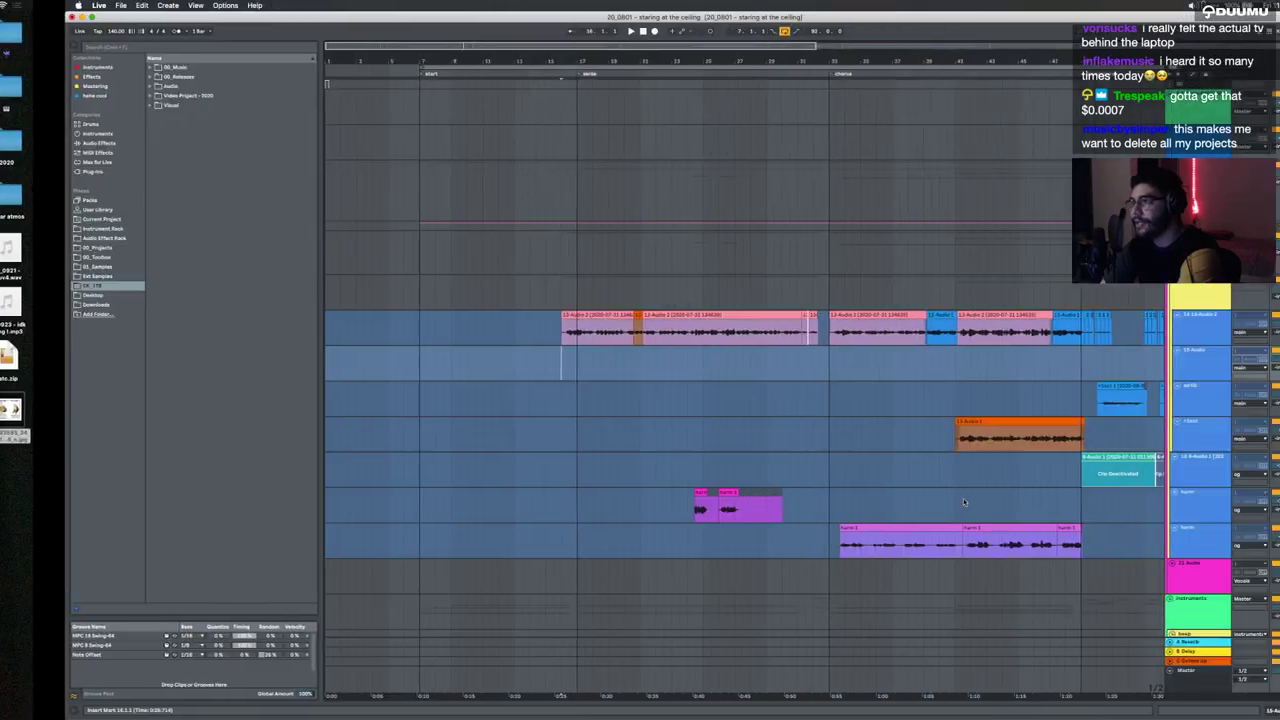
scroll(680, 450, up, 5)
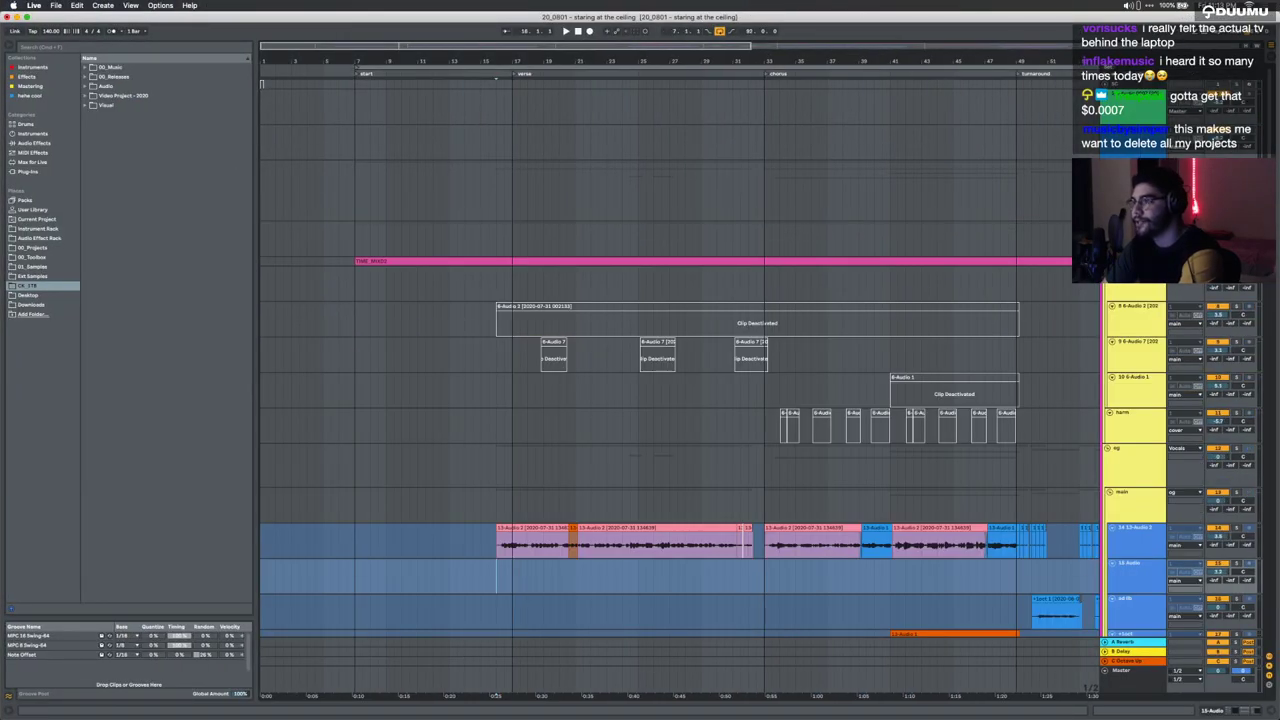
key(super+Tab)
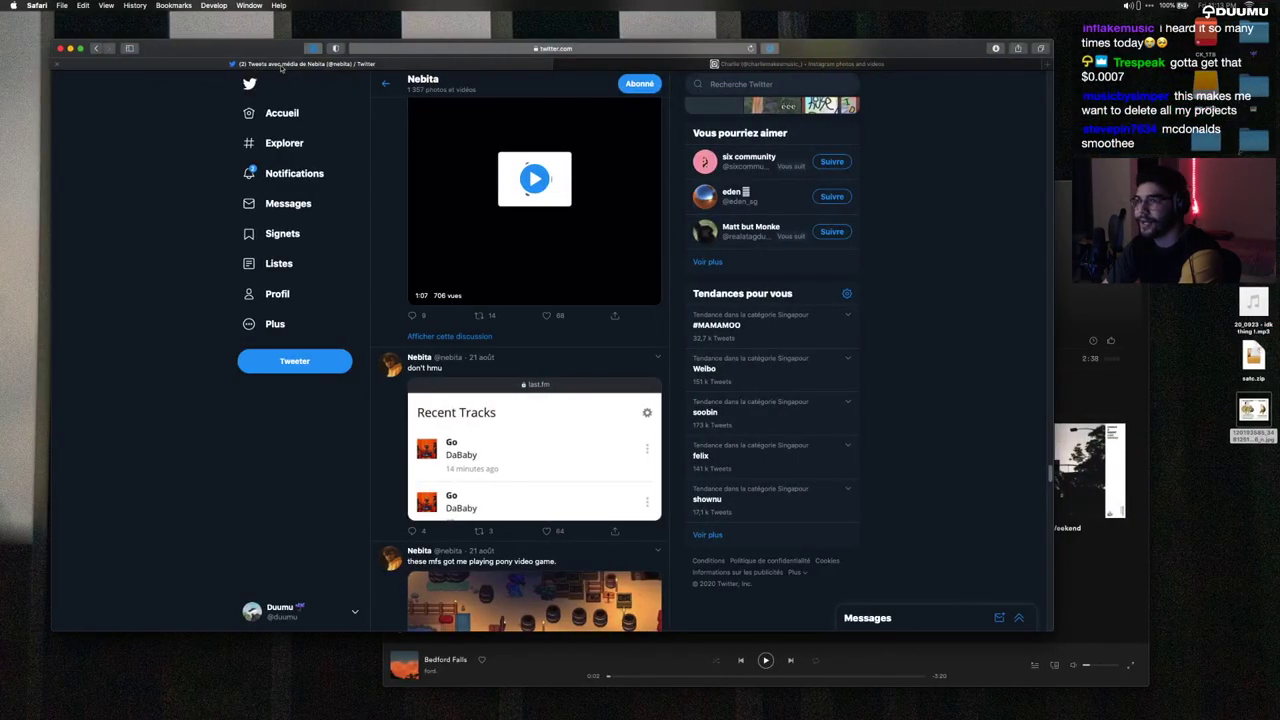
scroll(422, 232, up, 1)
scroll(241, 554, up, 8)
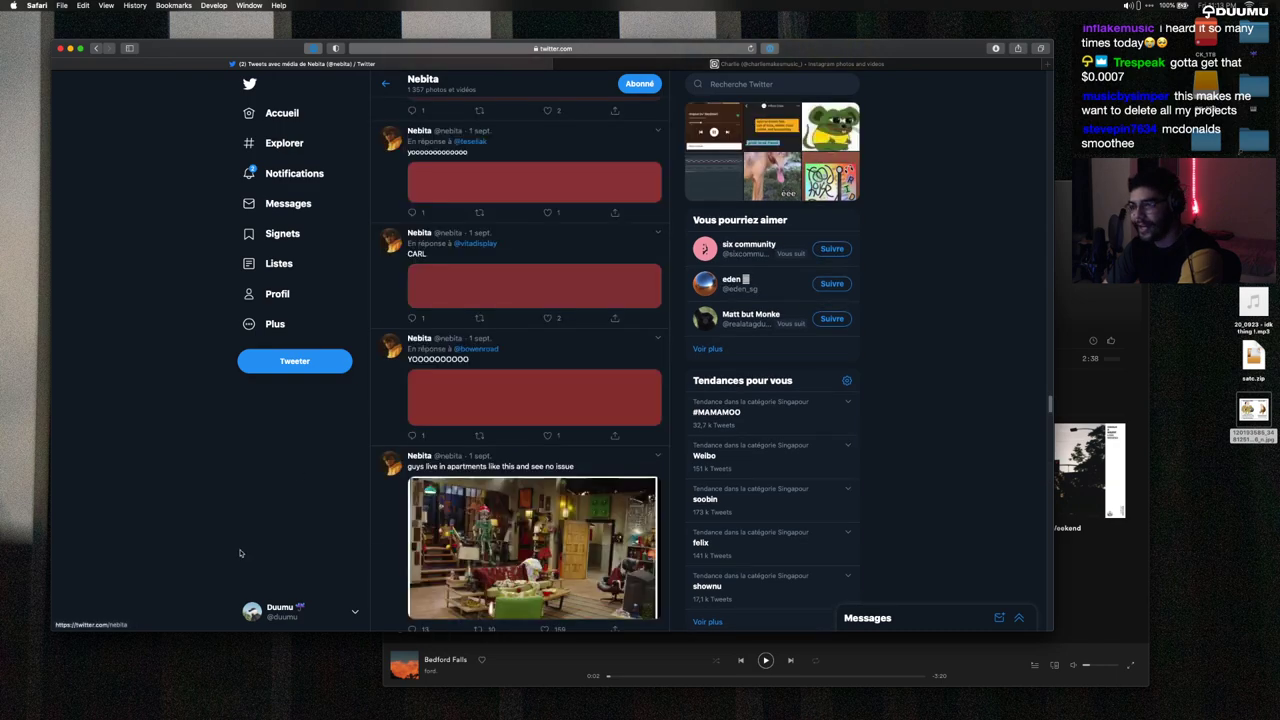
Step: Return to Ableton Live and select the first TIME_MIX02 clip, which starts at bar 7, with the whole song in view
key(ctrl+Right)
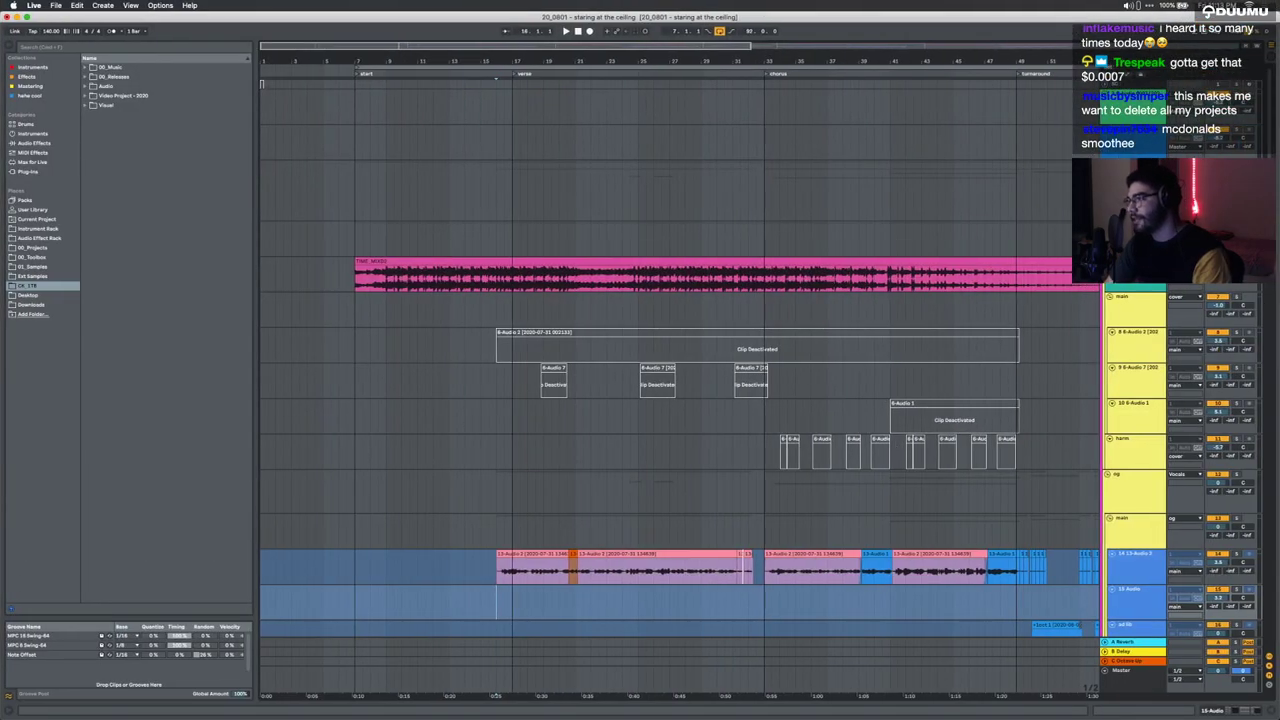
click(1133, 269)
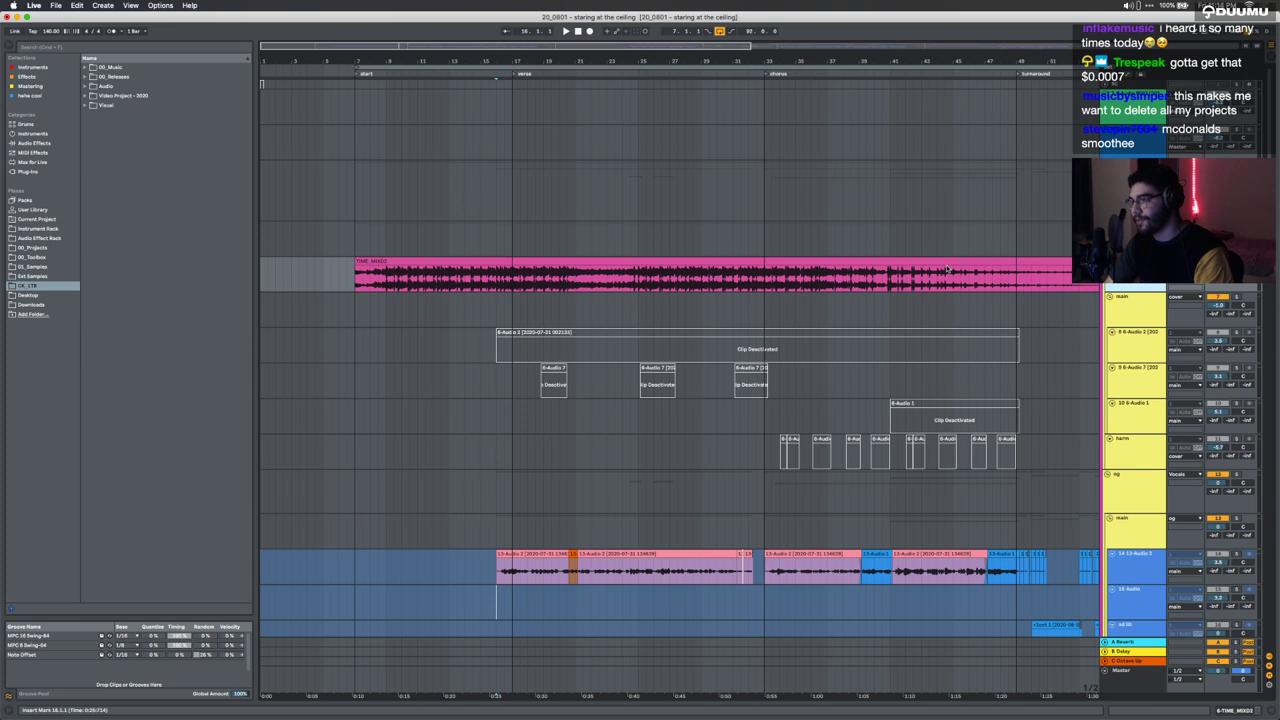
click(925, 267)
key(minus)
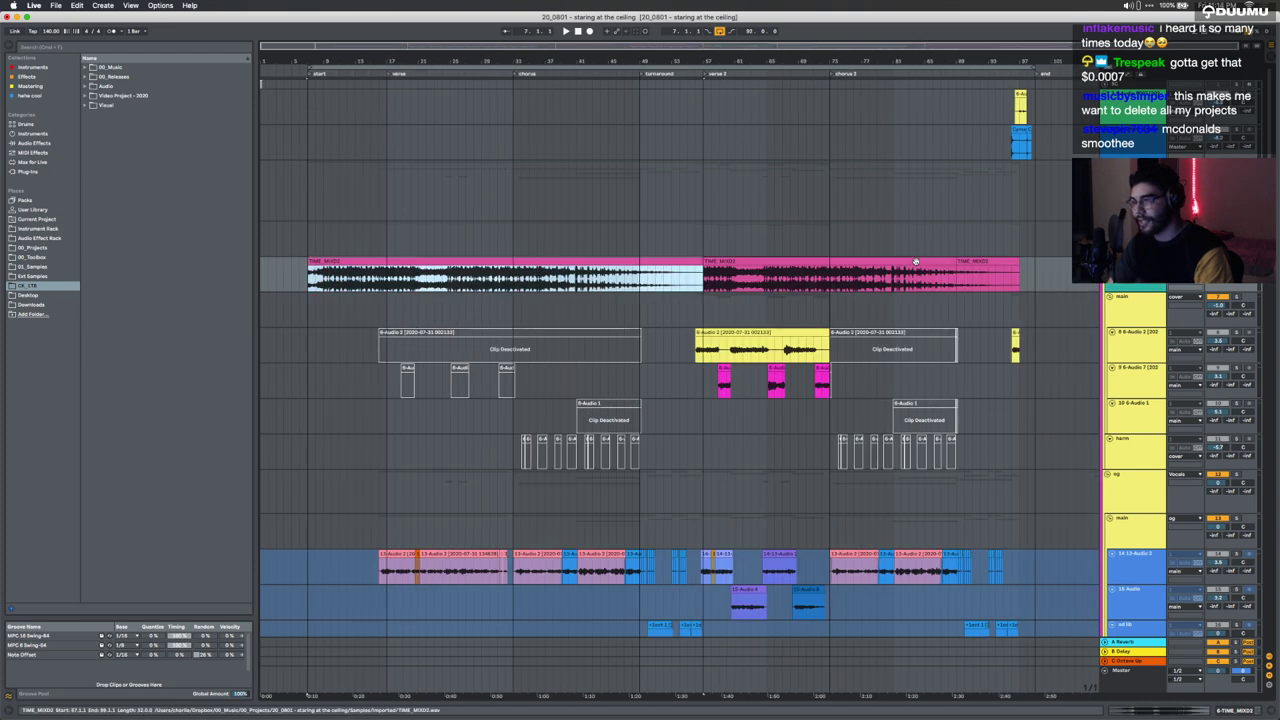
Step: Delete the two TIME_MIX02 clips from bar 57 onward and paste a copy of the first clip at bar 100, past the song's end
click(915, 262)
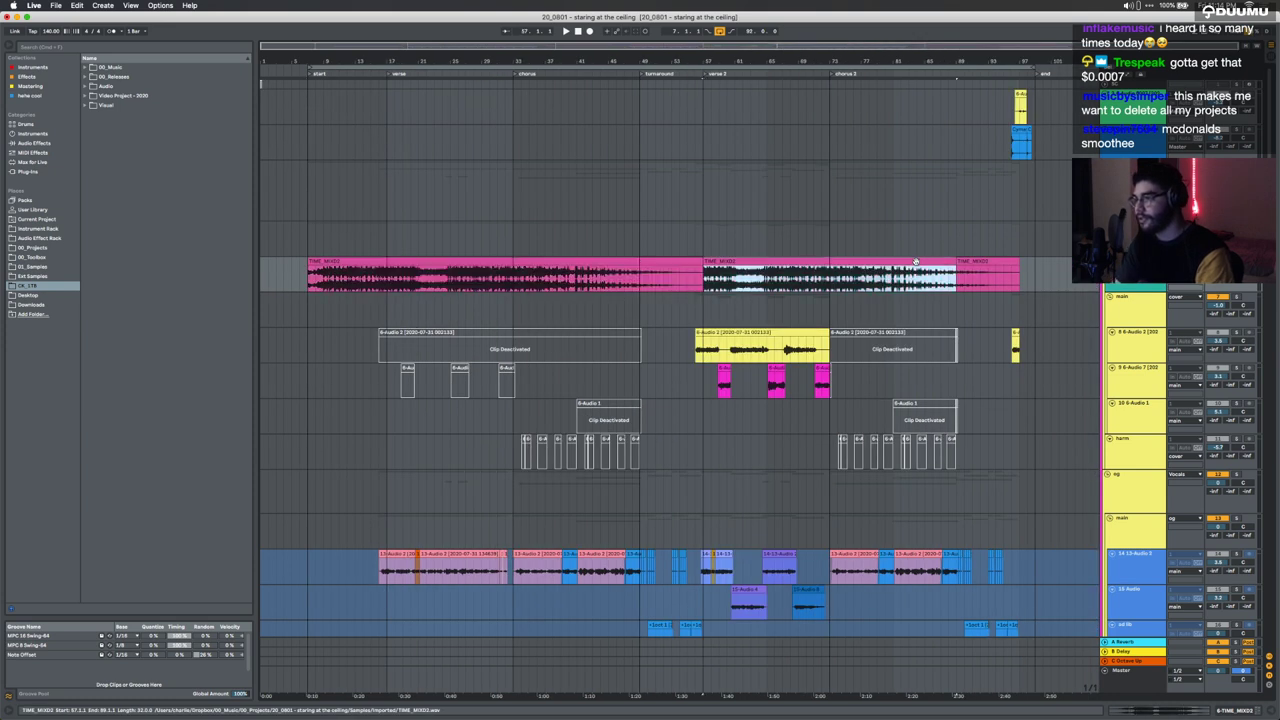
key(Delete)
click(965, 261)
key(Delete)
click(1040, 264)
key(super+v)
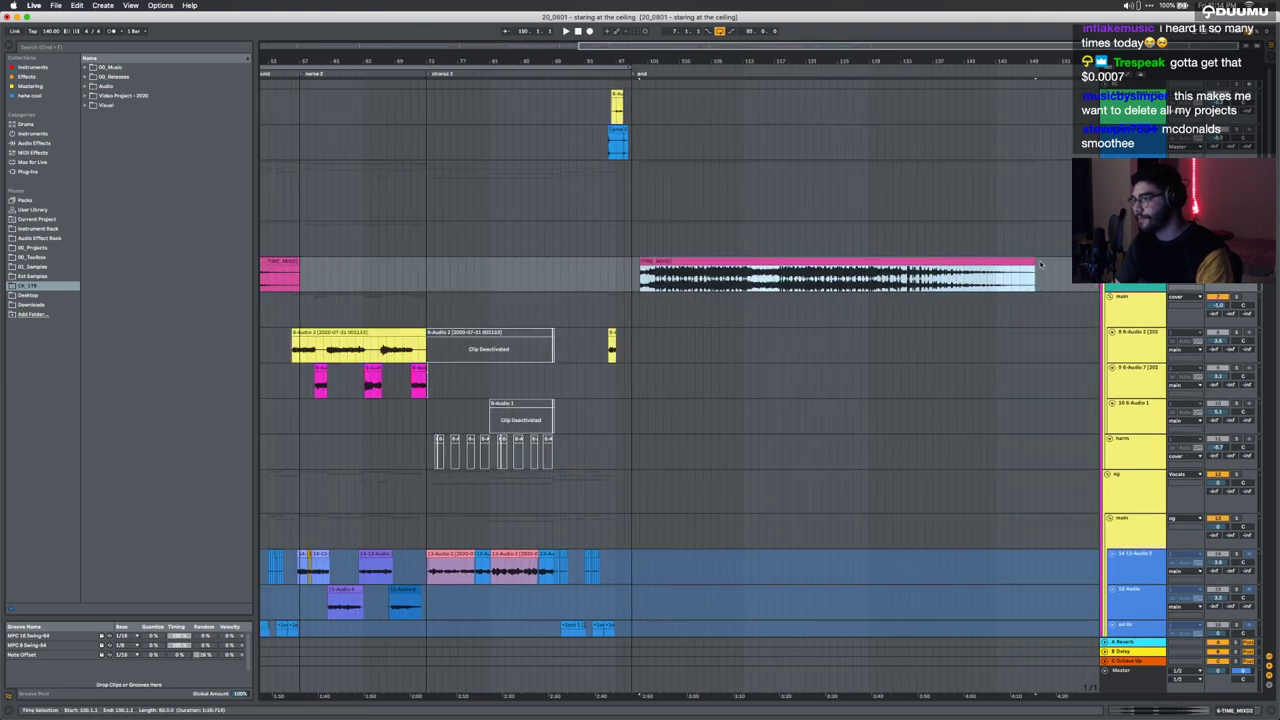
Step: Turn off warping for the pasted TIME_MIX02 clip, extend its trimmed audio and place the clip's start at bar 102
double_click(1000, 263)
click(108, 410)
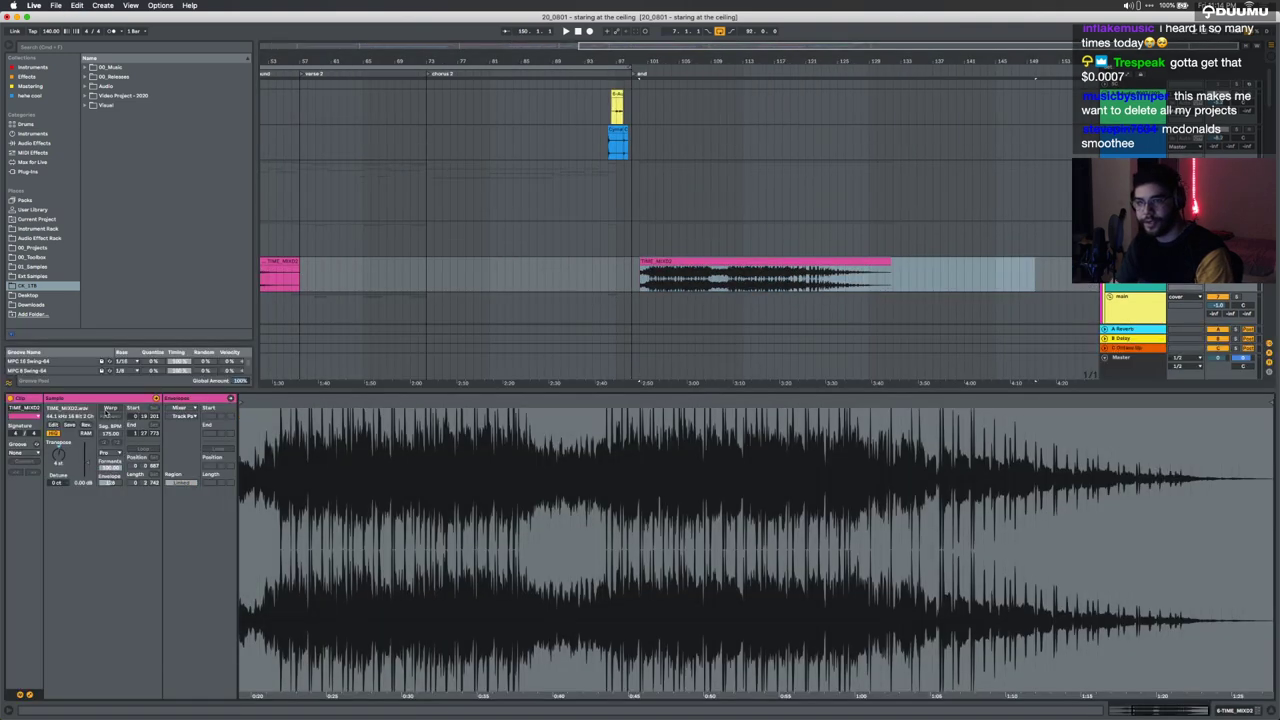
click(638, 262)
drag(639, 262, 676, 261)
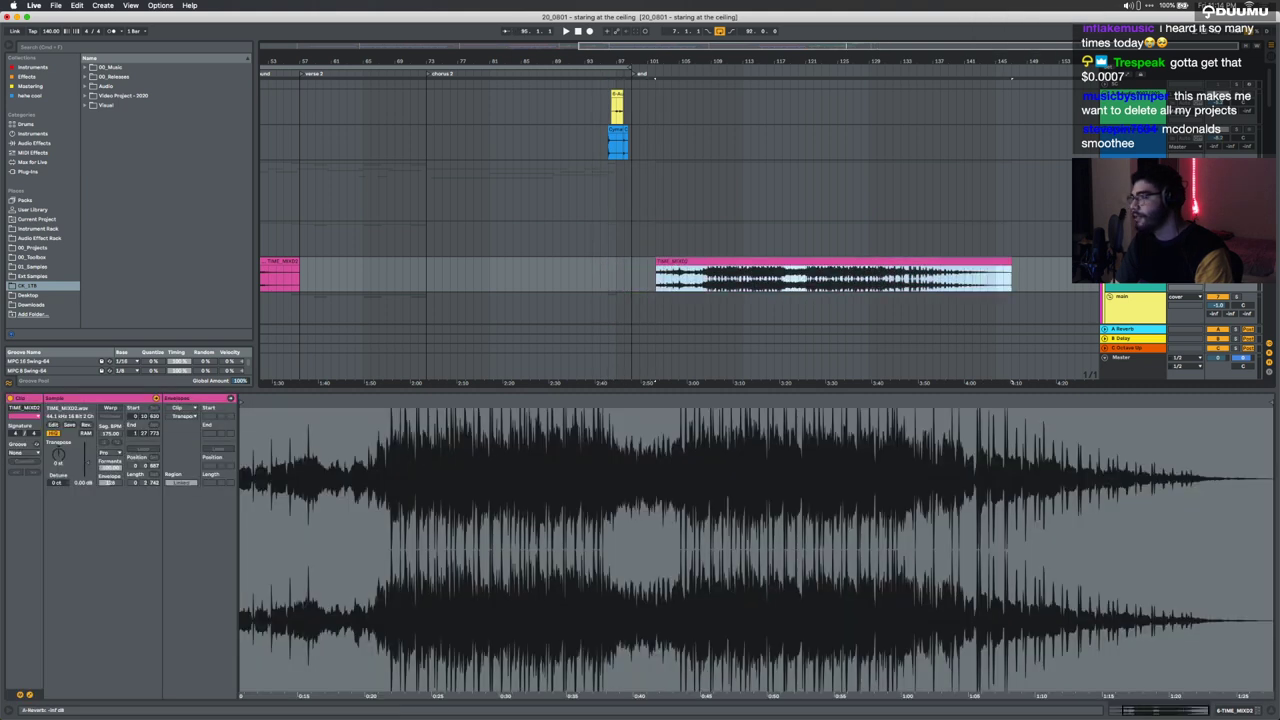
Step: Group all the audio effects on the Vocals group track into one Audio Effect Rack and switch the rack off
key(space)
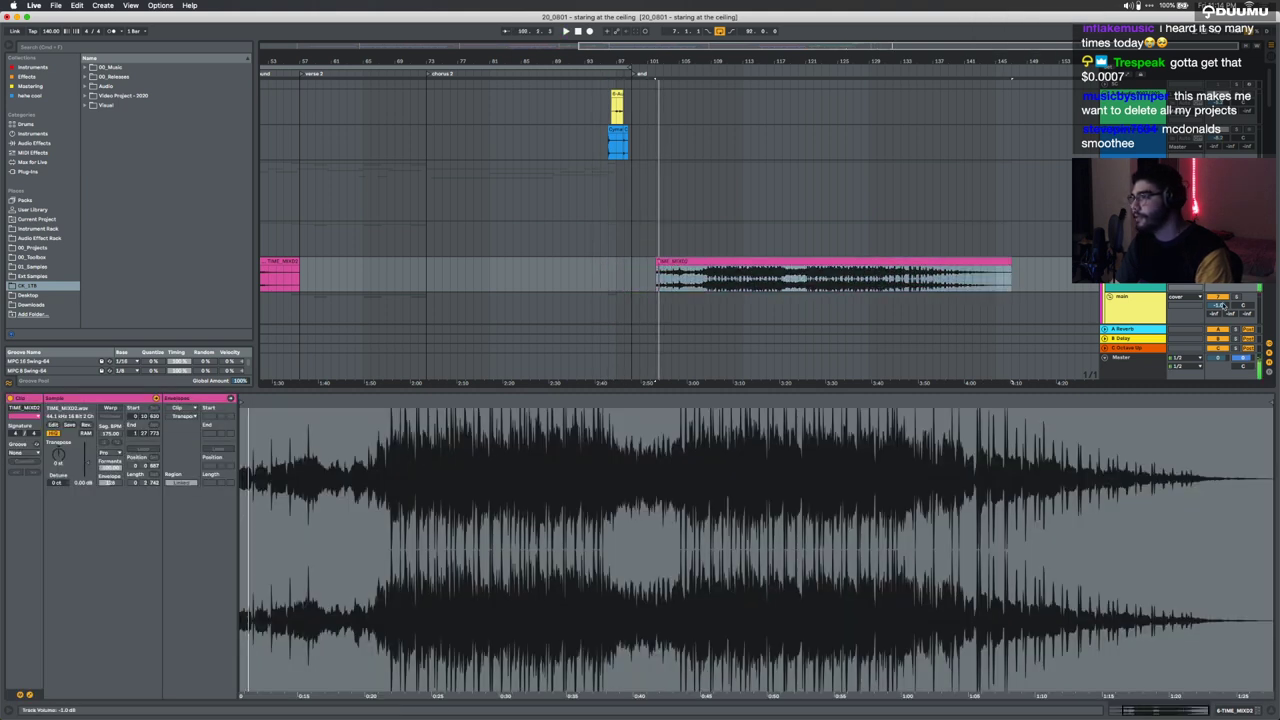
click(1132, 176)
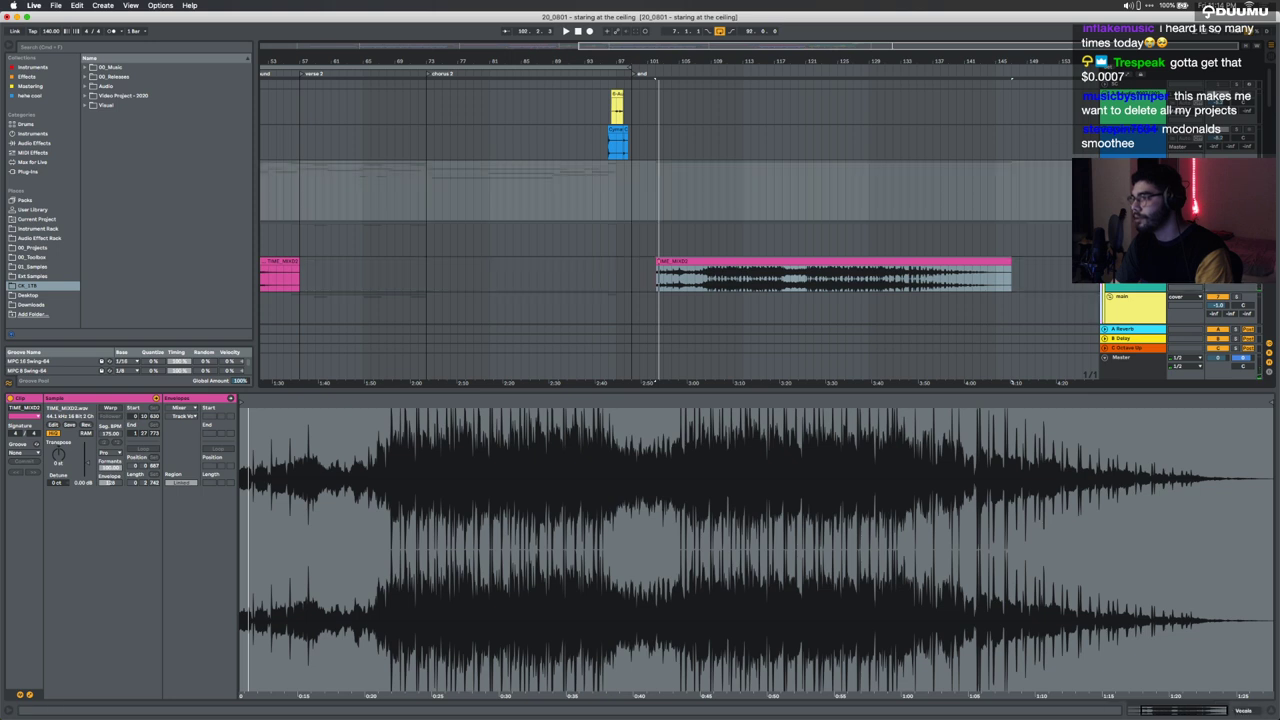
click(1100, 711)
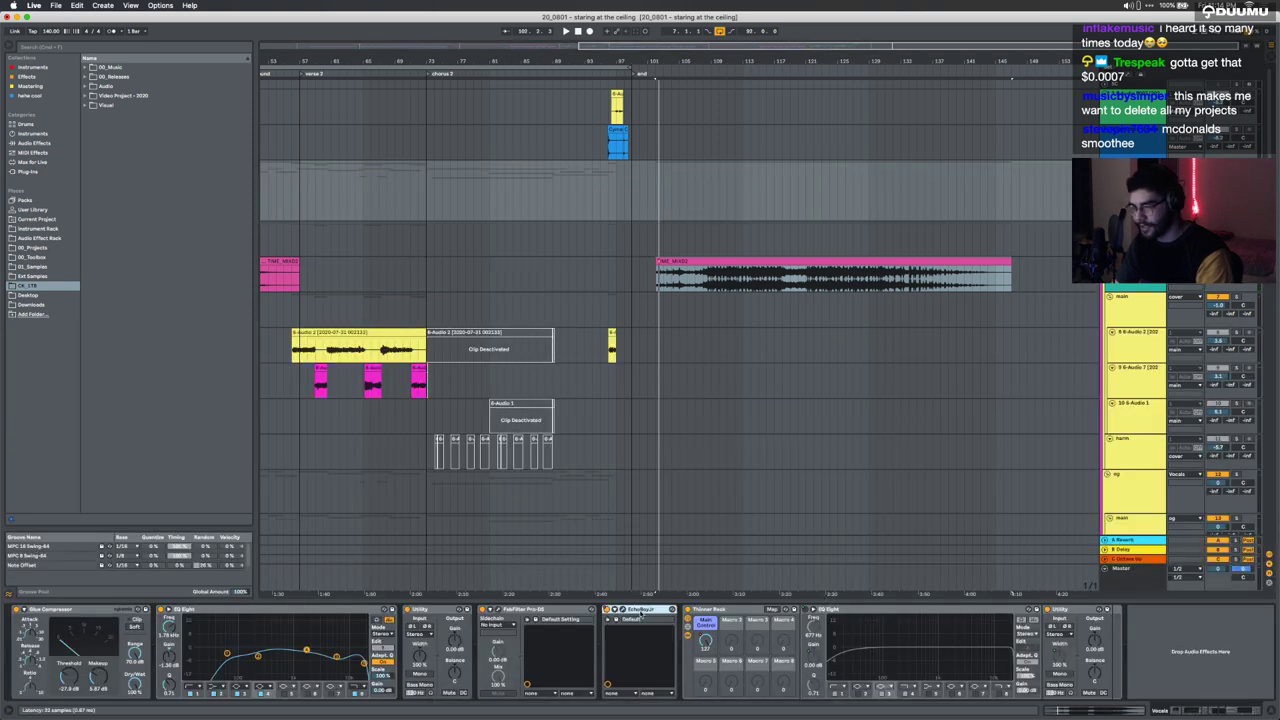
key(super+a)
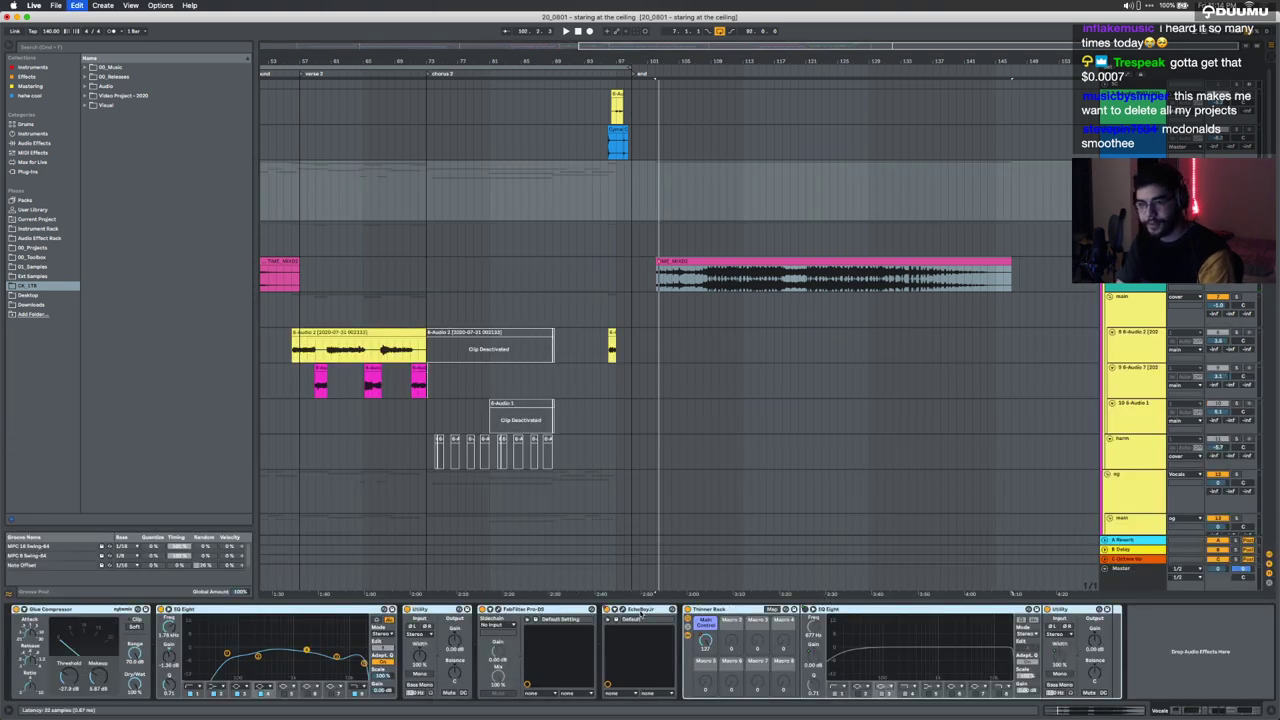
key(super+g)
Step: Play the TIME_MIX02 clip from its start at bar 102 while adjusting its track volume
click(673, 260)
key(space)
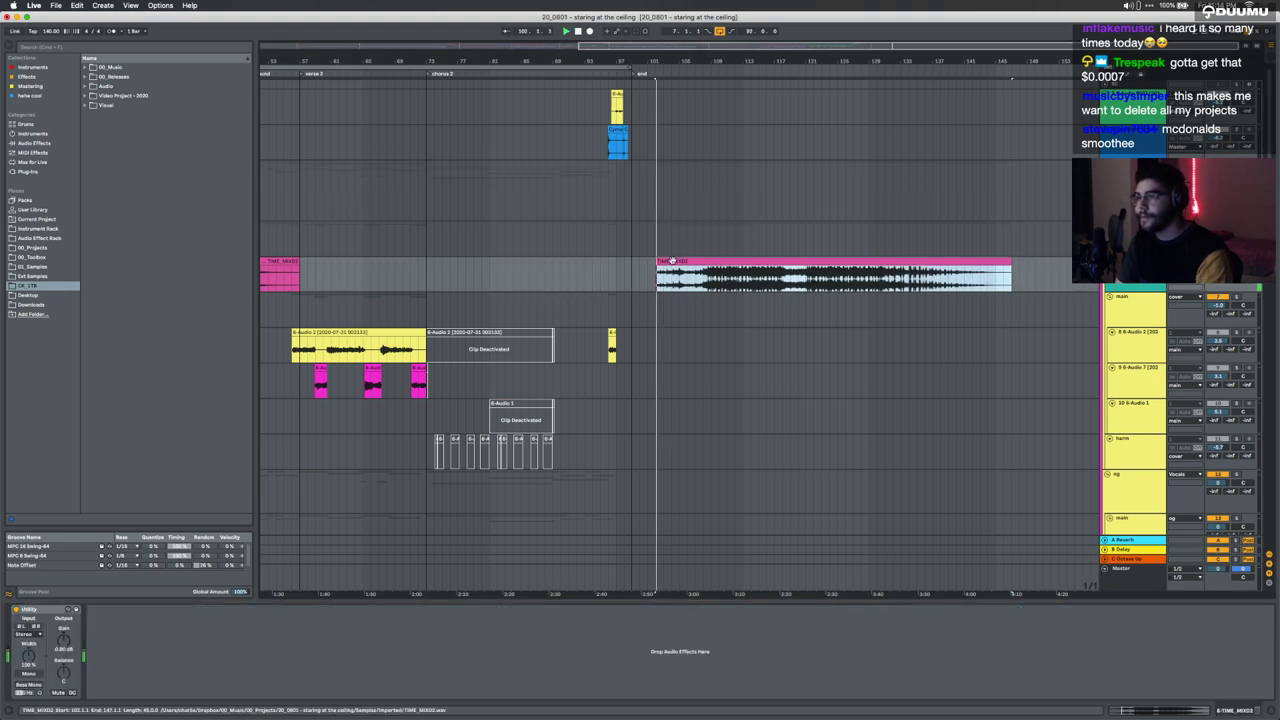
scroll(673, 260, up, 5)
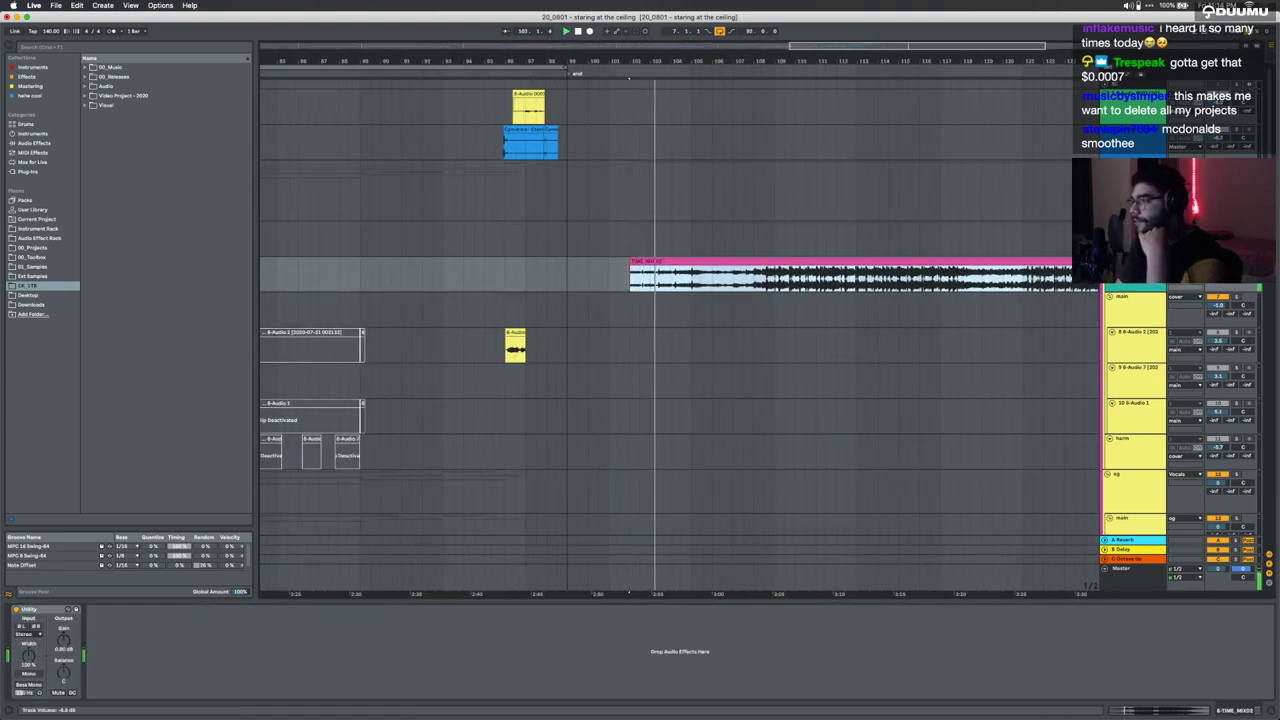
click(758, 287)
scroll(758, 288, right, 2)
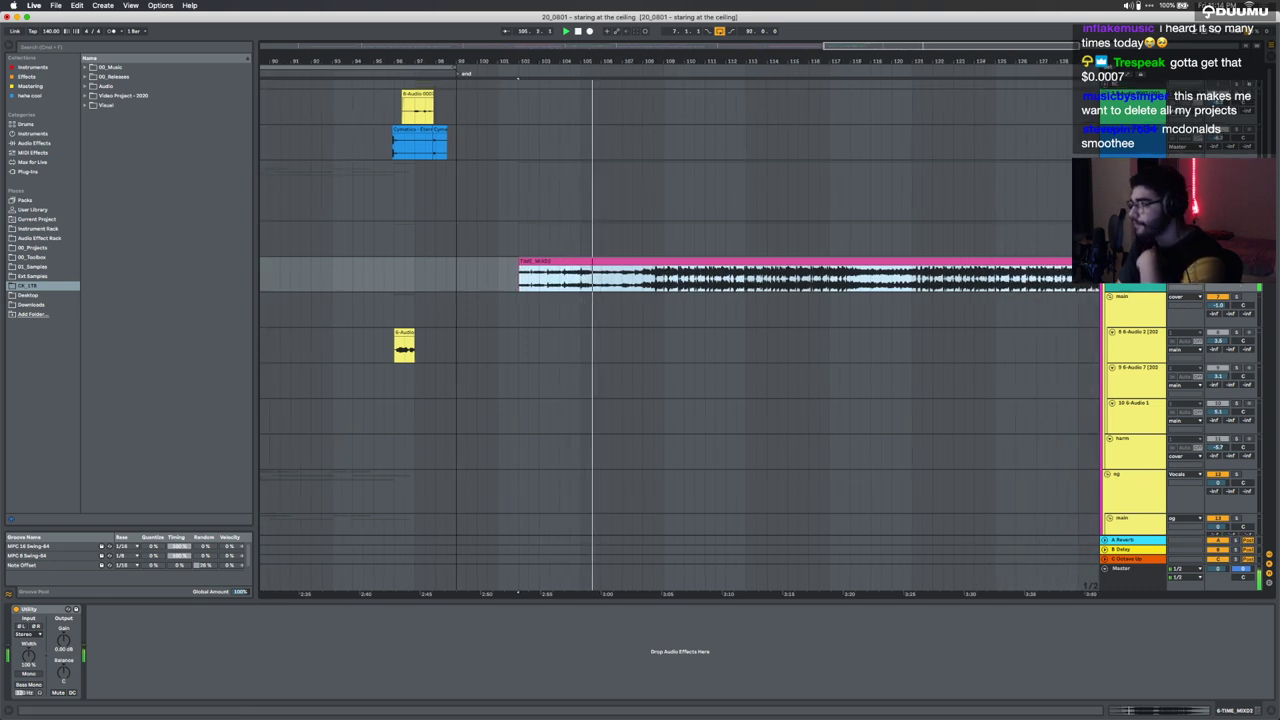
click(1218, 270)
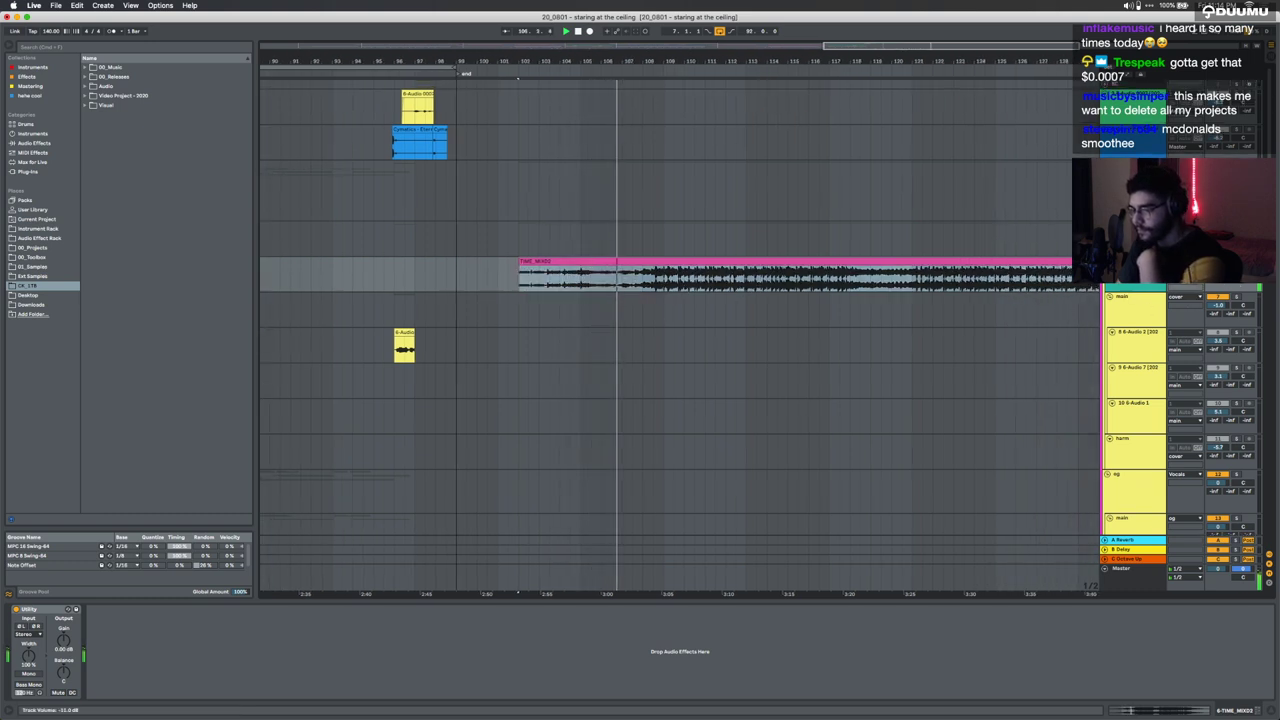
scroll(650, 271, up, 1)
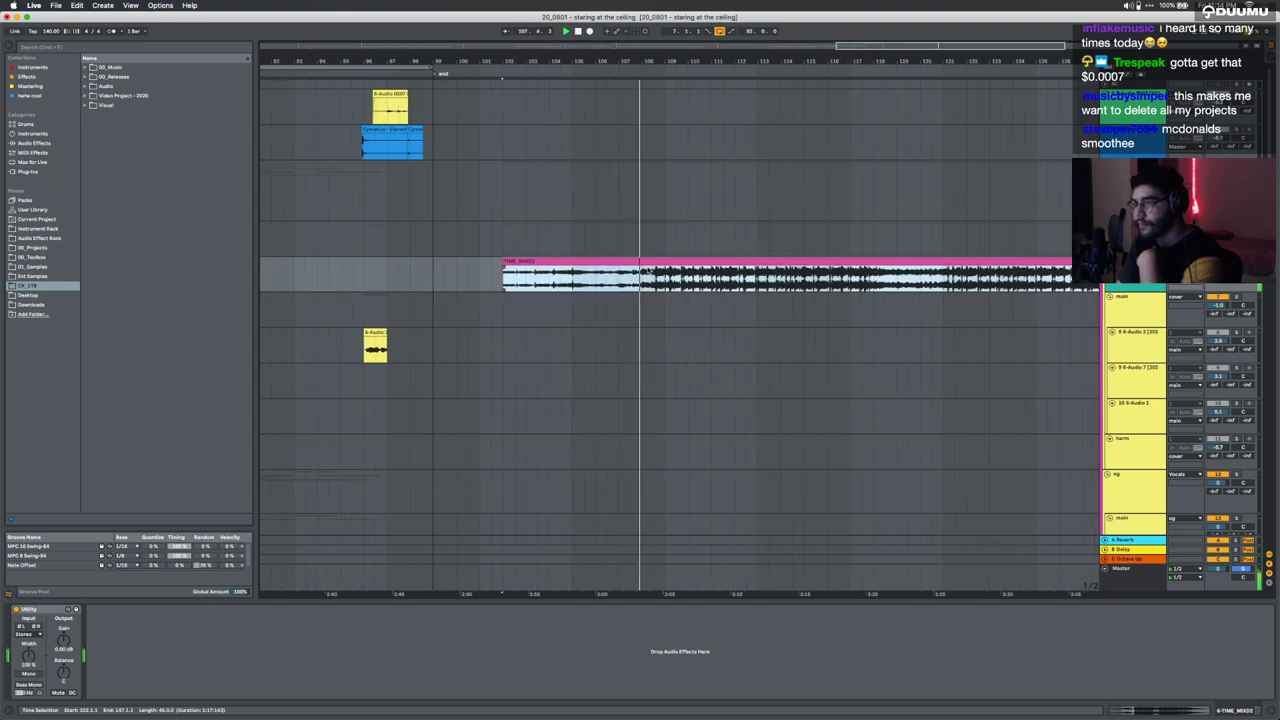
Step: Play the TIME_MIX02 clip from bar 108 with its track volume at about -9.4 dB, then stop playback
click(648, 274)
scroll(647, 275, up, 4)
scroll(647, 275, right, 2)
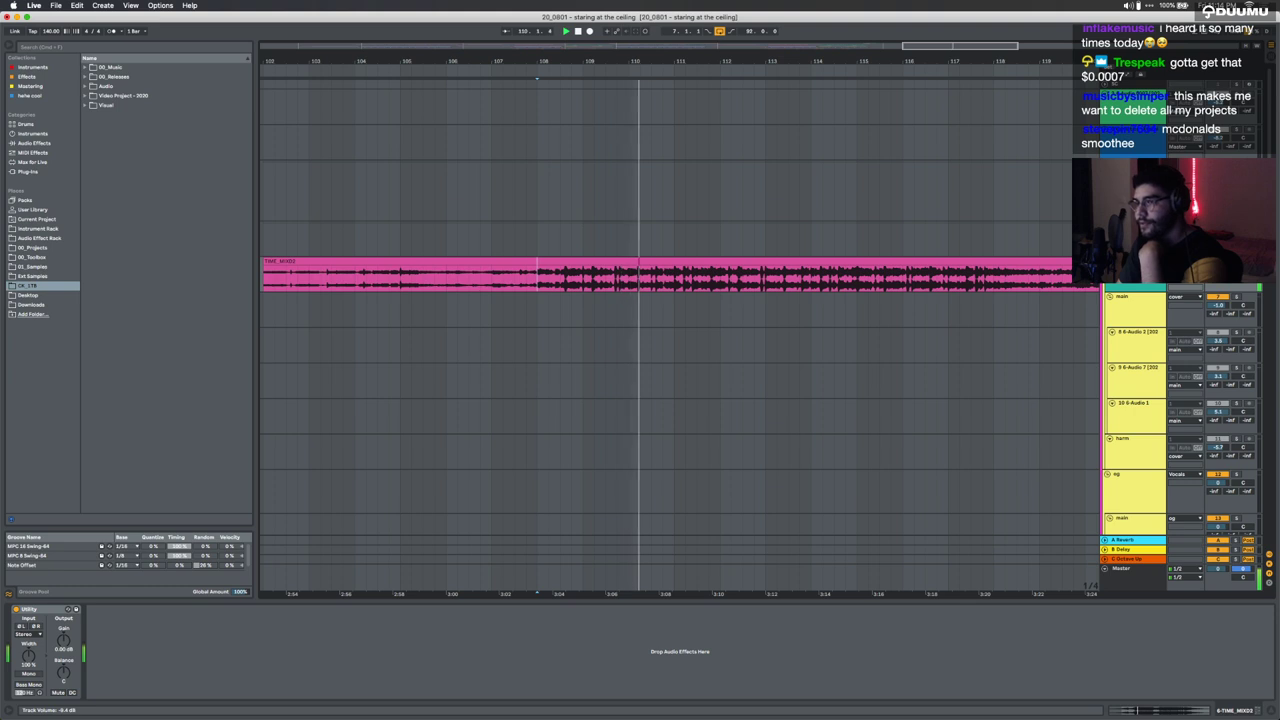
scroll(988, 289, down, 2)
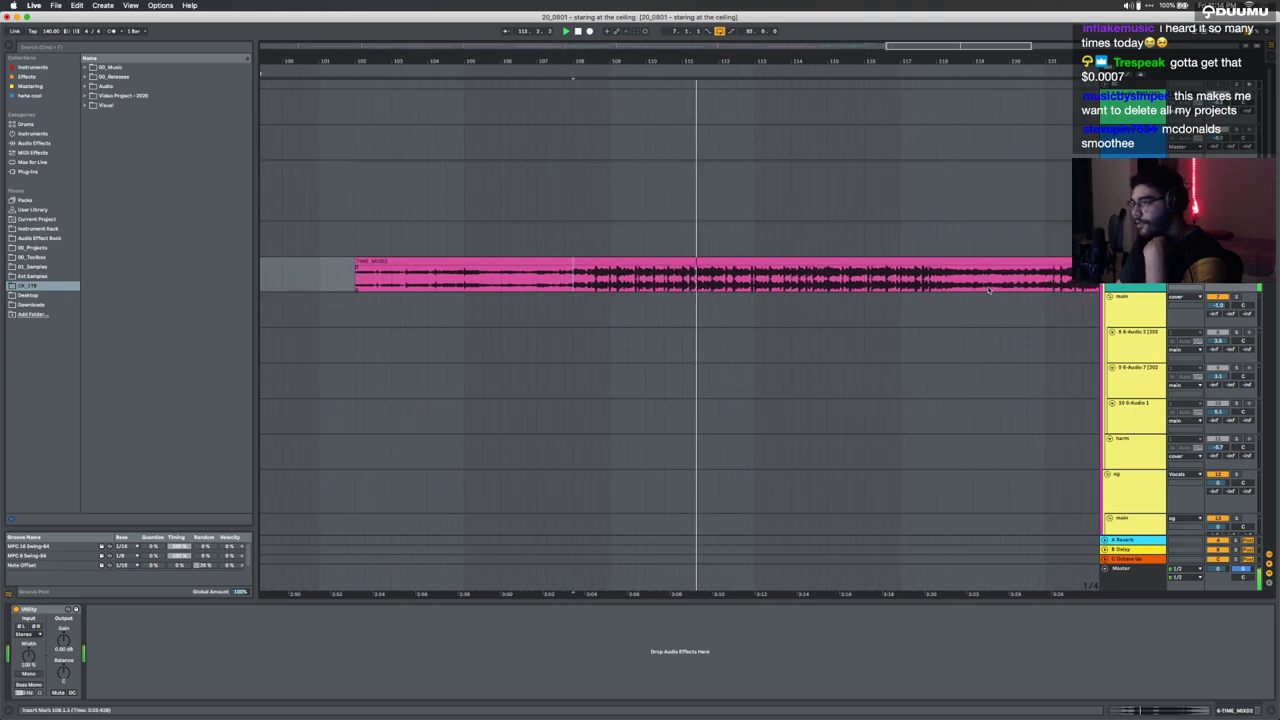
scroll(980, 290, right, 2)
scroll(845, 291, down, 1)
scroll(845, 291, right, 1)
scroll(845, 290, down, 3)
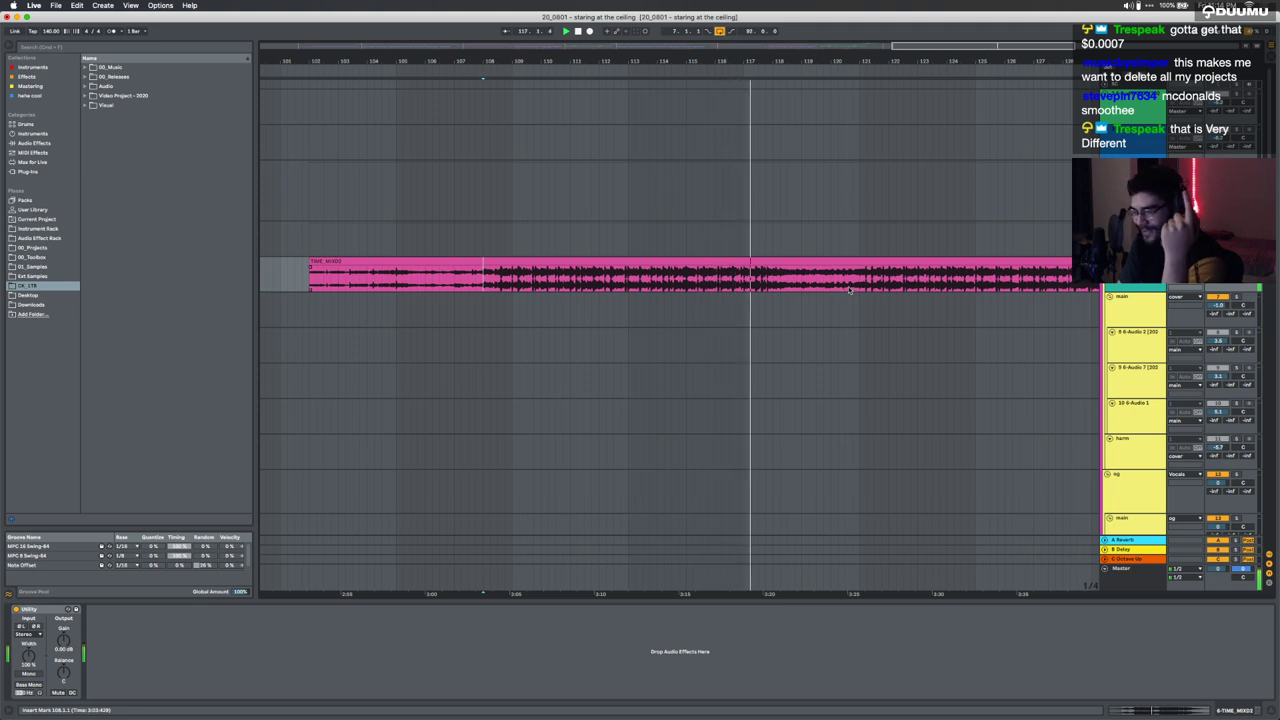
scroll(849, 289, down, 5)
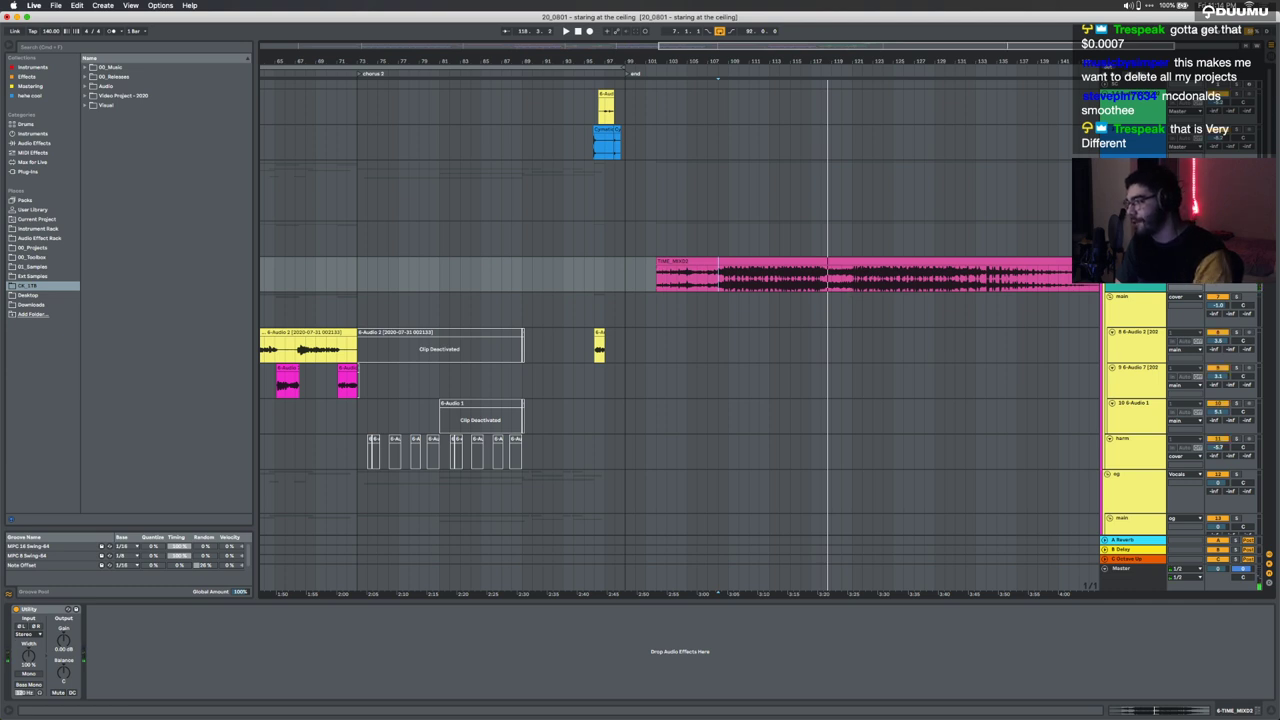
Step: Collapse the og vocal group and switch the Vocals group's Audio Effect Rack back on
scroll(1131, 381, down, 6)
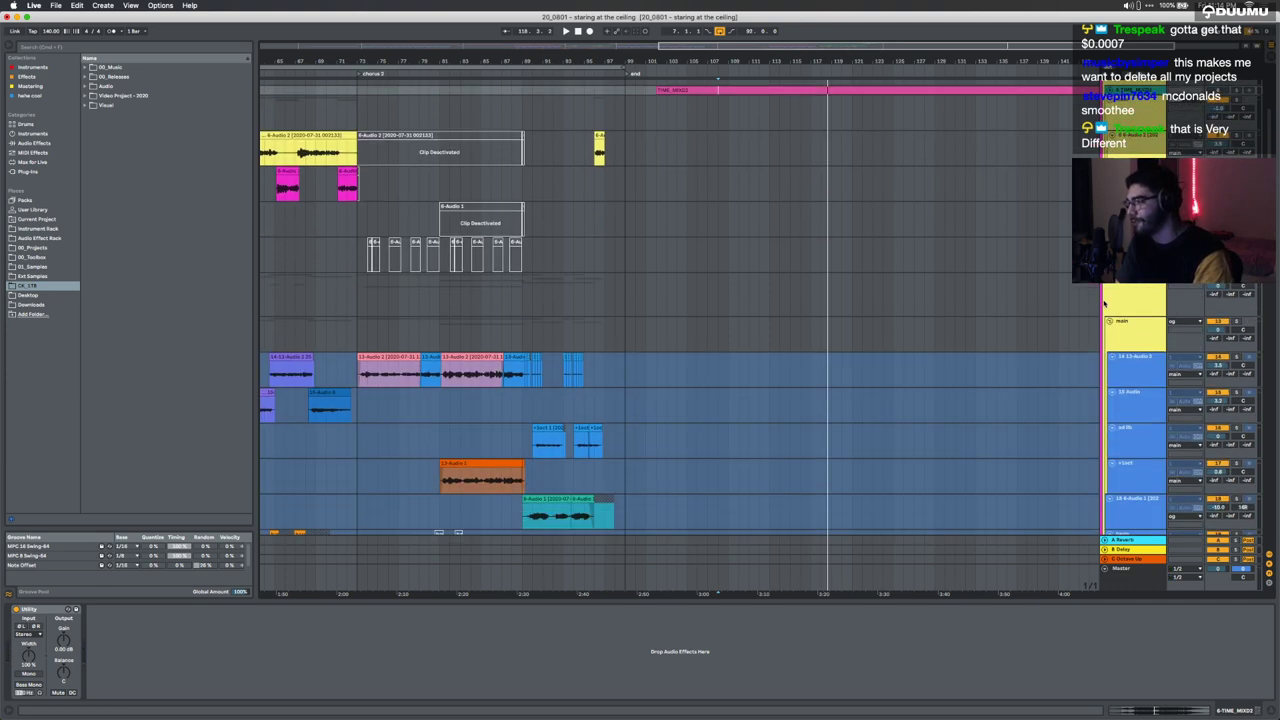
scroll(1131, 381, up, 1)
click(1108, 293)
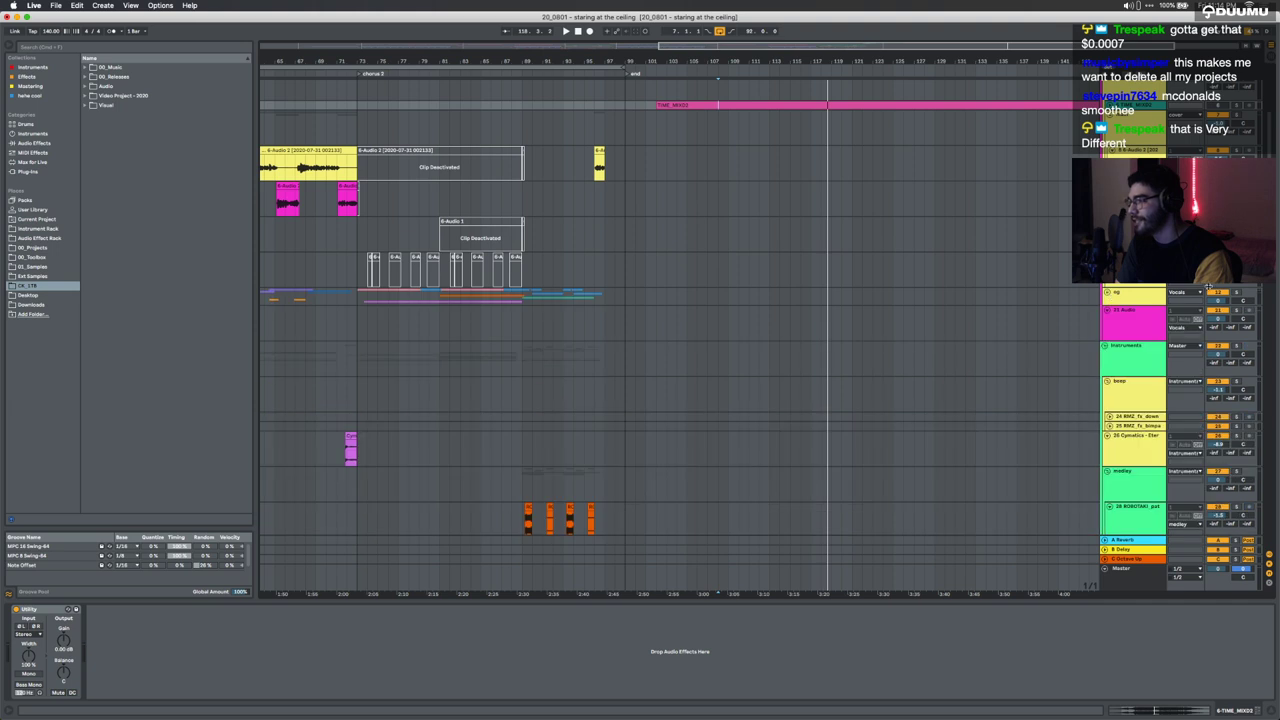
scroll(1032, 321, up, 5)
click(1032, 321)
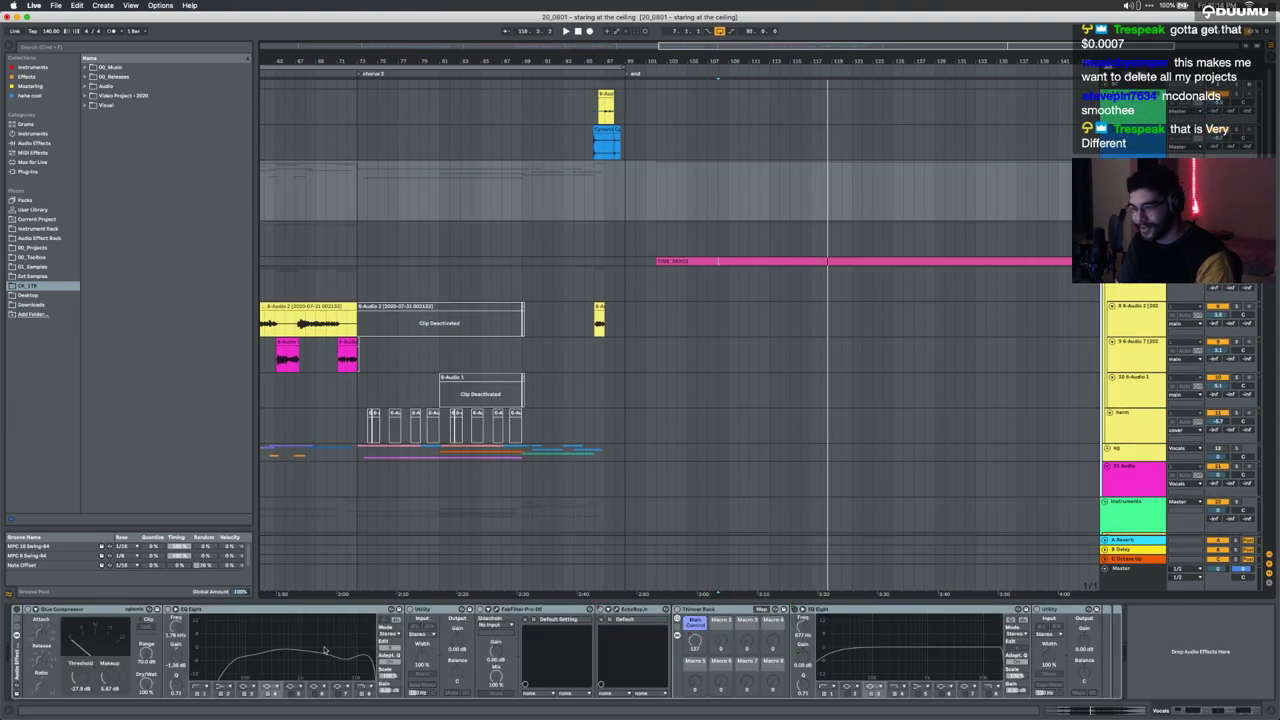
click(16, 610)
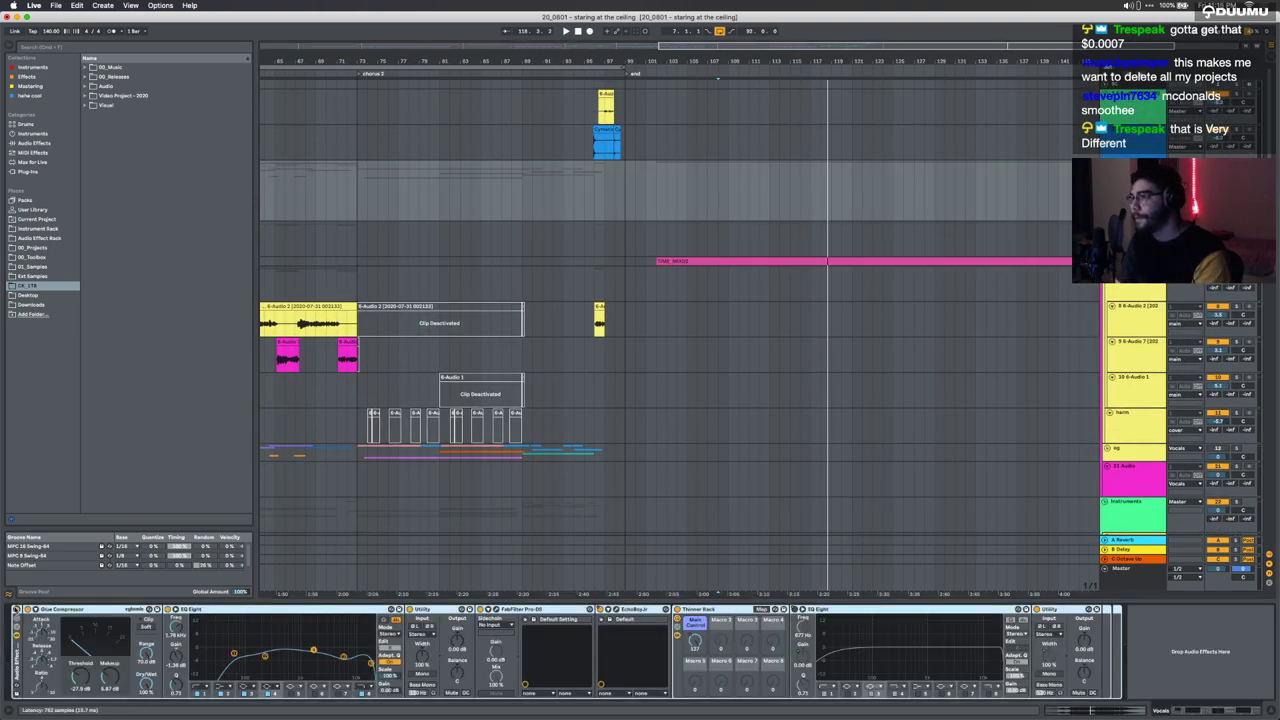
Step: Reactivate the deactivated lead and harmony vocal clips across the first verse and chorus
scroll(716, 403, left, 10)
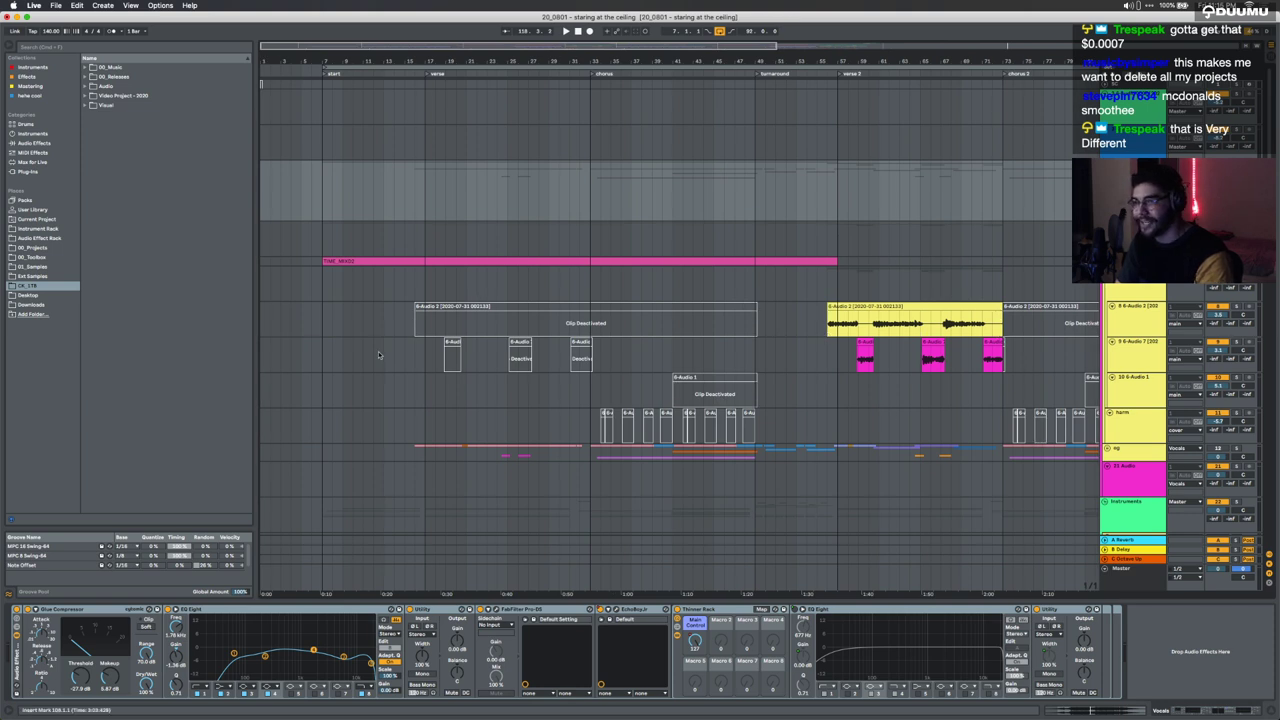
drag(379, 355, 781, 420)
key(0)
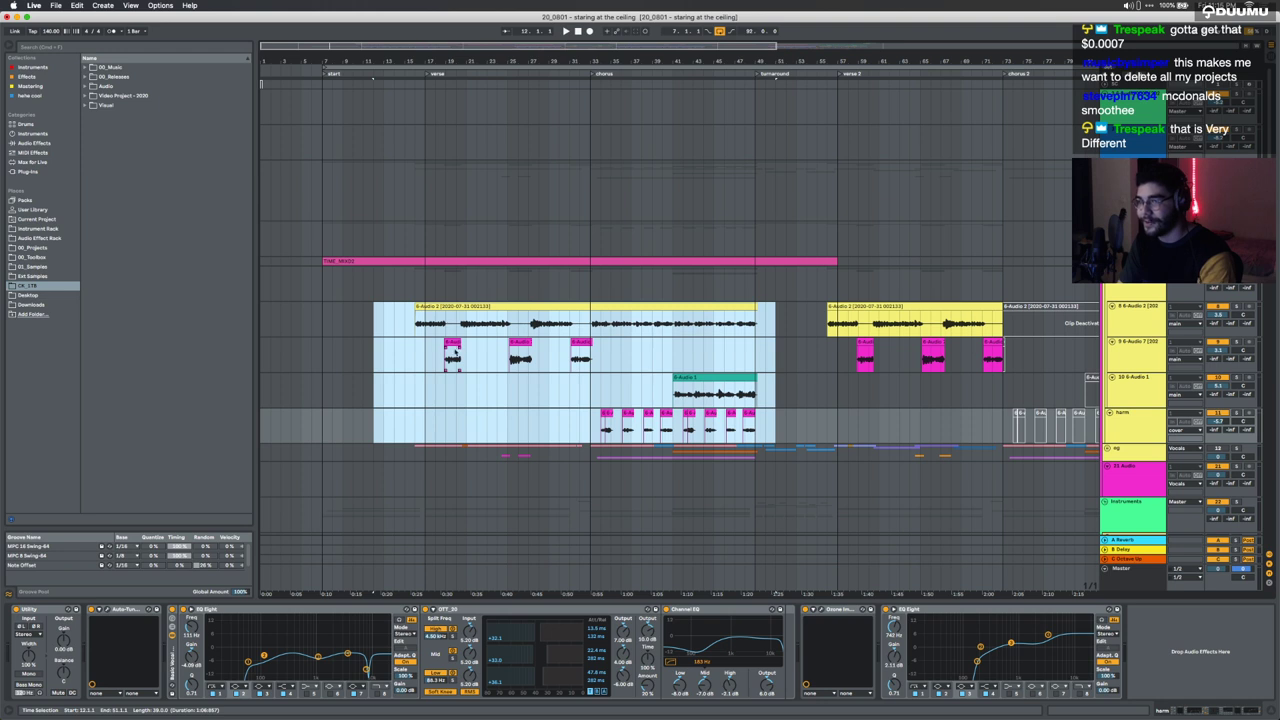
Step: Play the reactivated vocals from just before the first verse into the first chorus
click(403, 323)
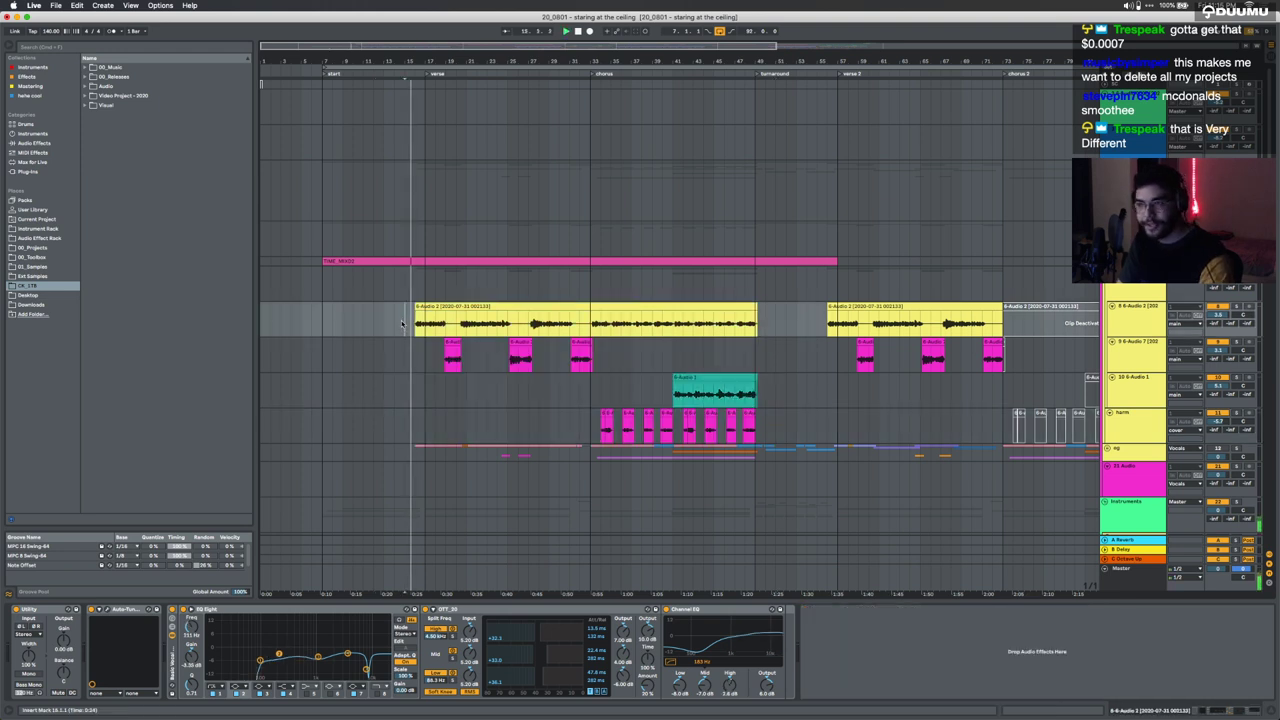
scroll(403, 323, up, 5)
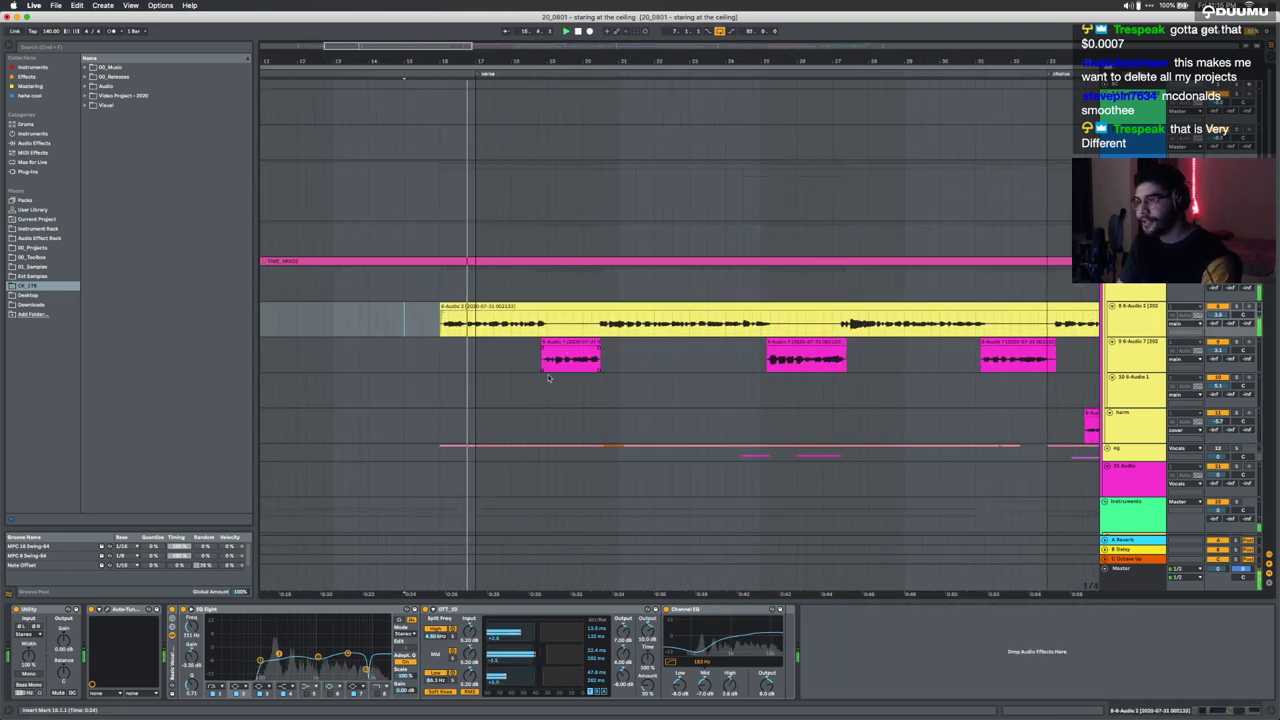
click(472, 360)
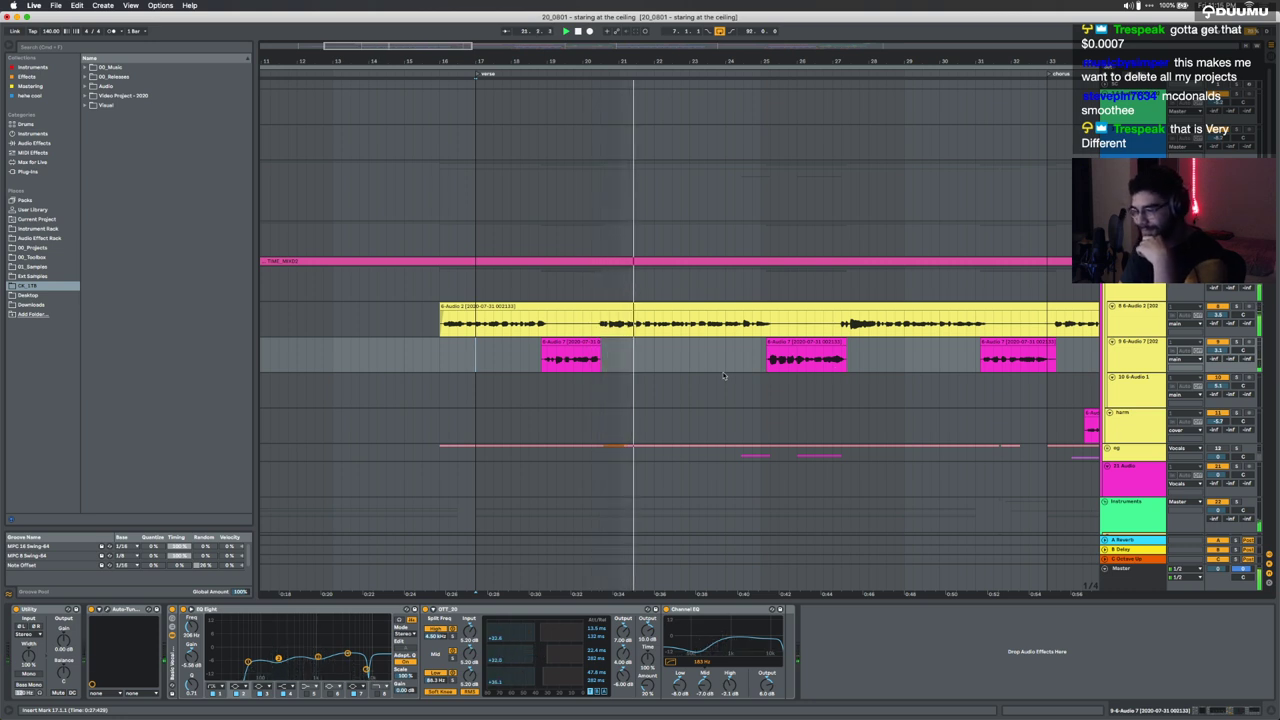
scroll(724, 376, right, 3)
scroll(724, 376, down, 5)
scroll(700, 377, right, 1)
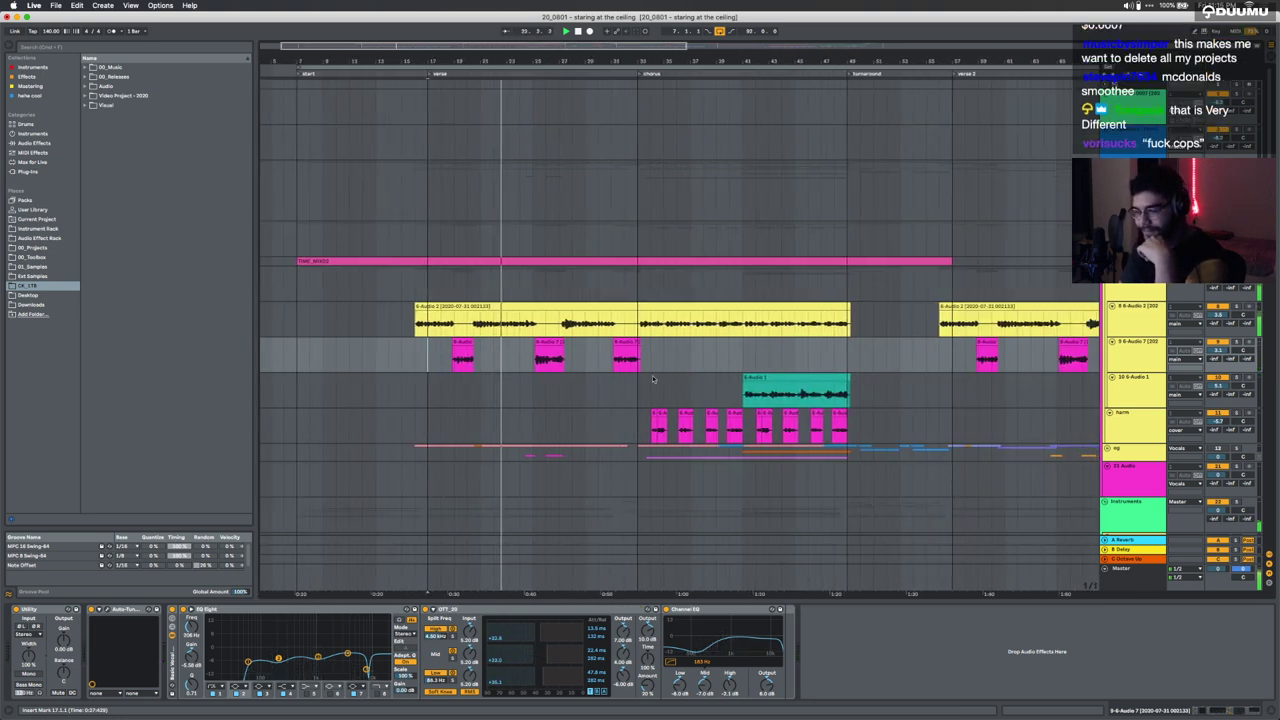
scroll(621, 383, up, 2)
scroll(620, 386, up, 3)
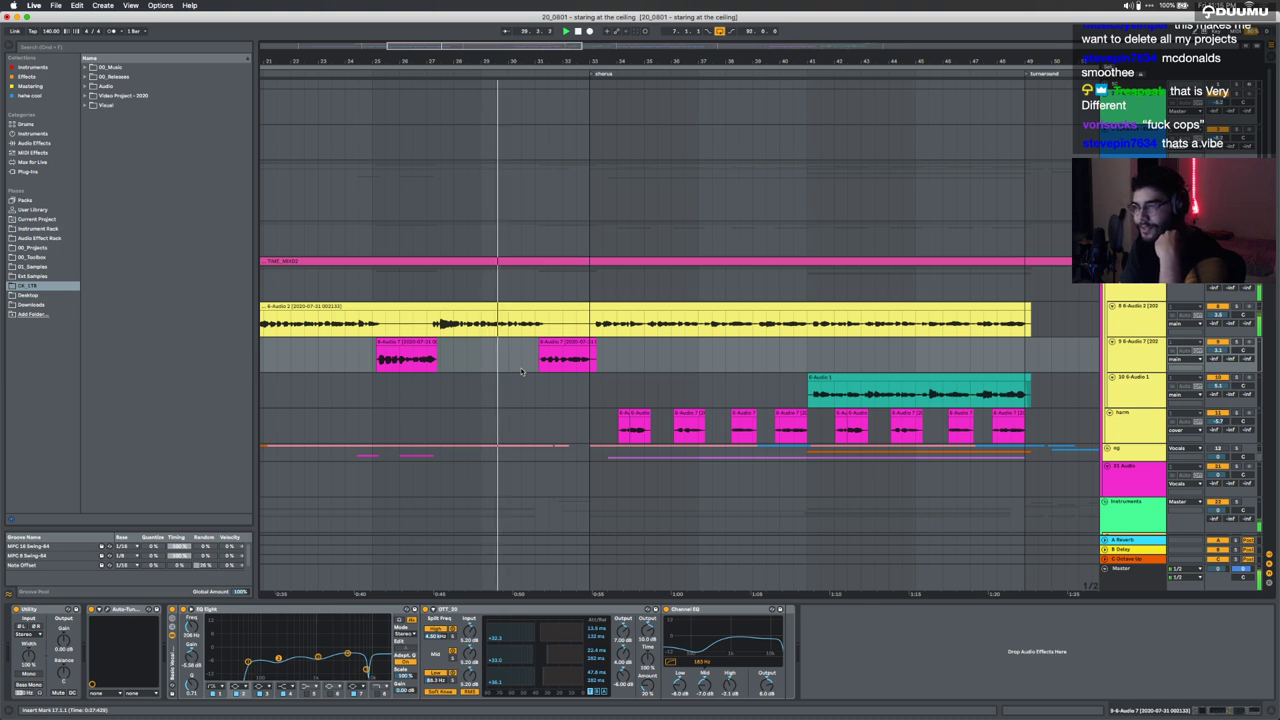
scroll(521, 371, up, 3)
scroll(521, 371, right, 2)
scroll(521, 370, right, 2)
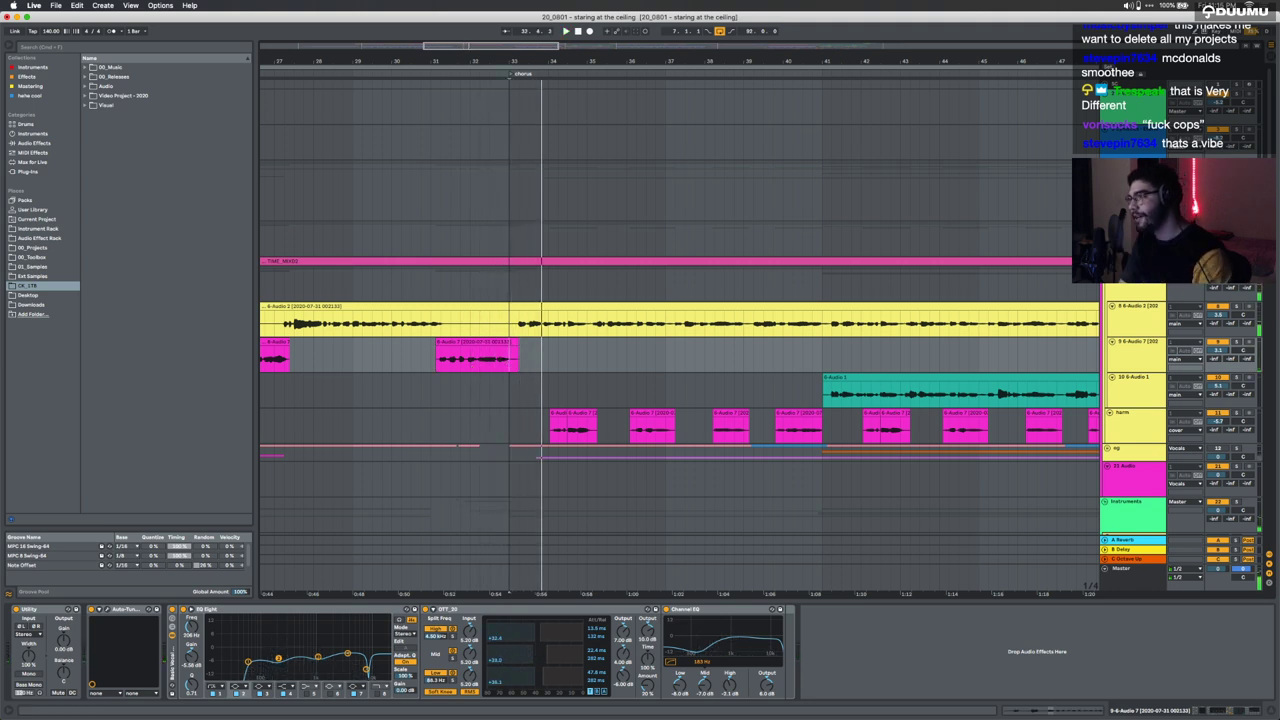
Step: Collapse the main and cover vocal groups and expand the og group to show its clips from the song's start
click(1109, 271)
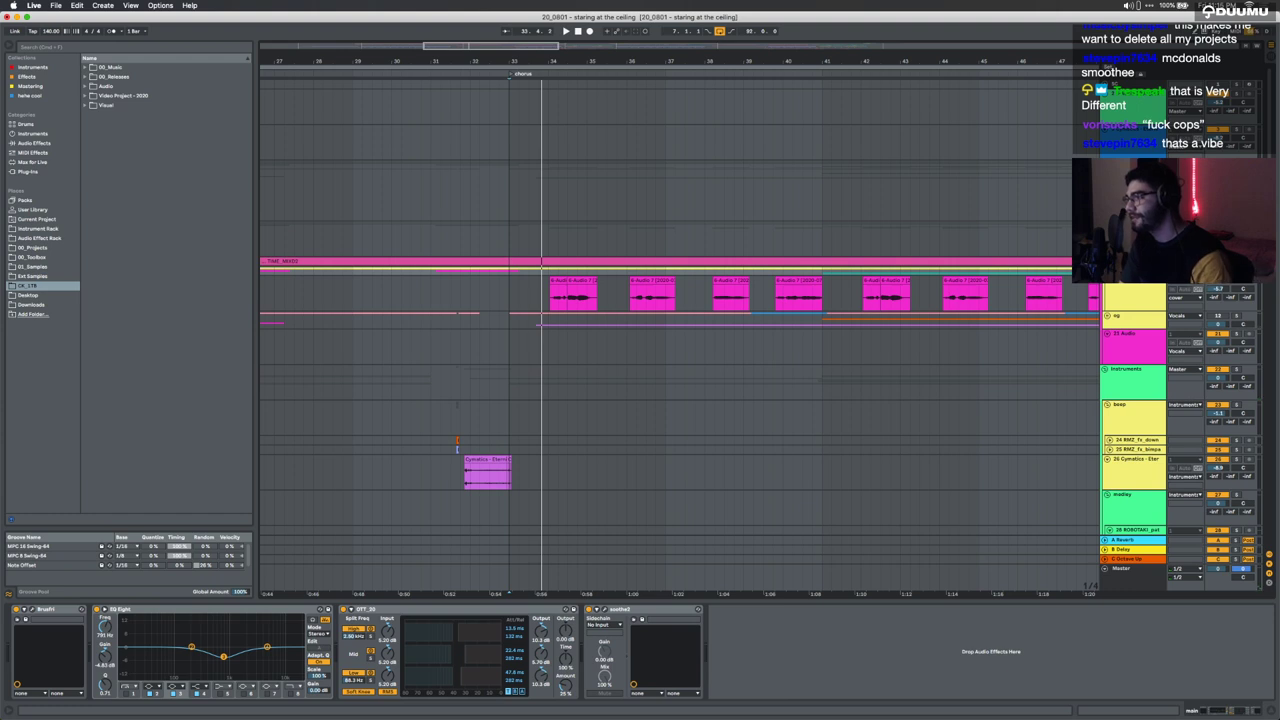
click(1109, 226)
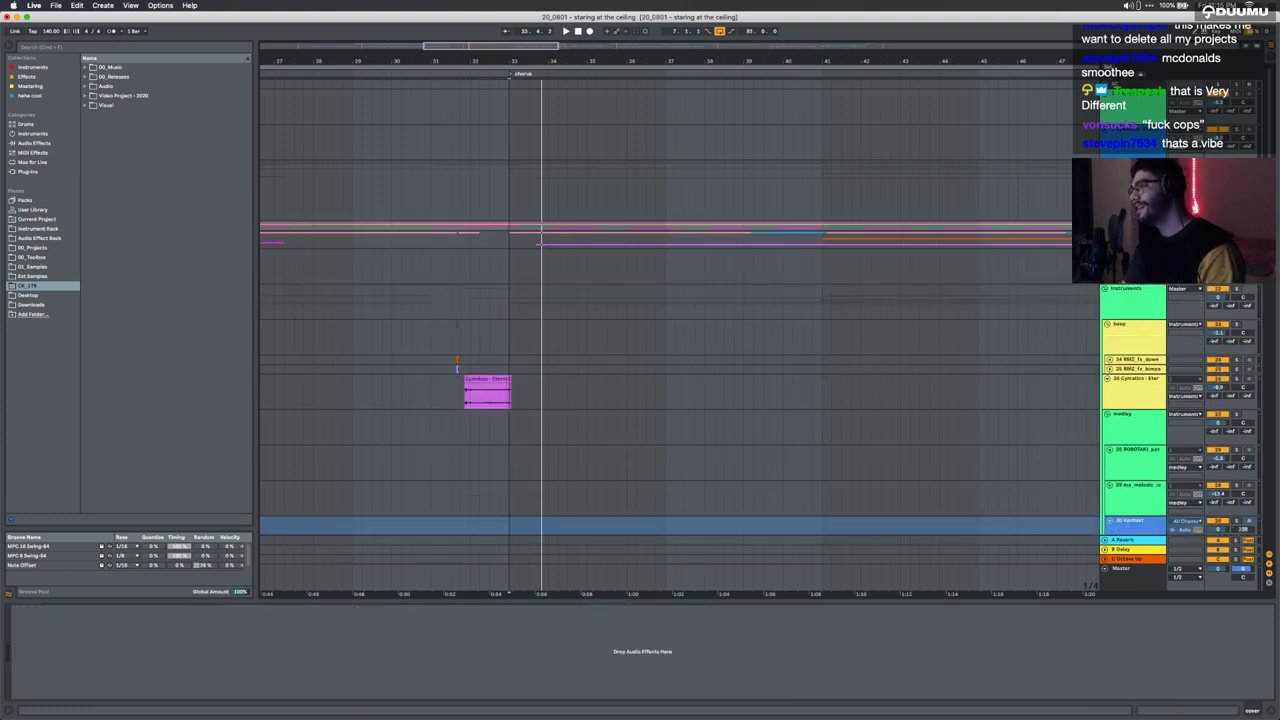
key(minus)
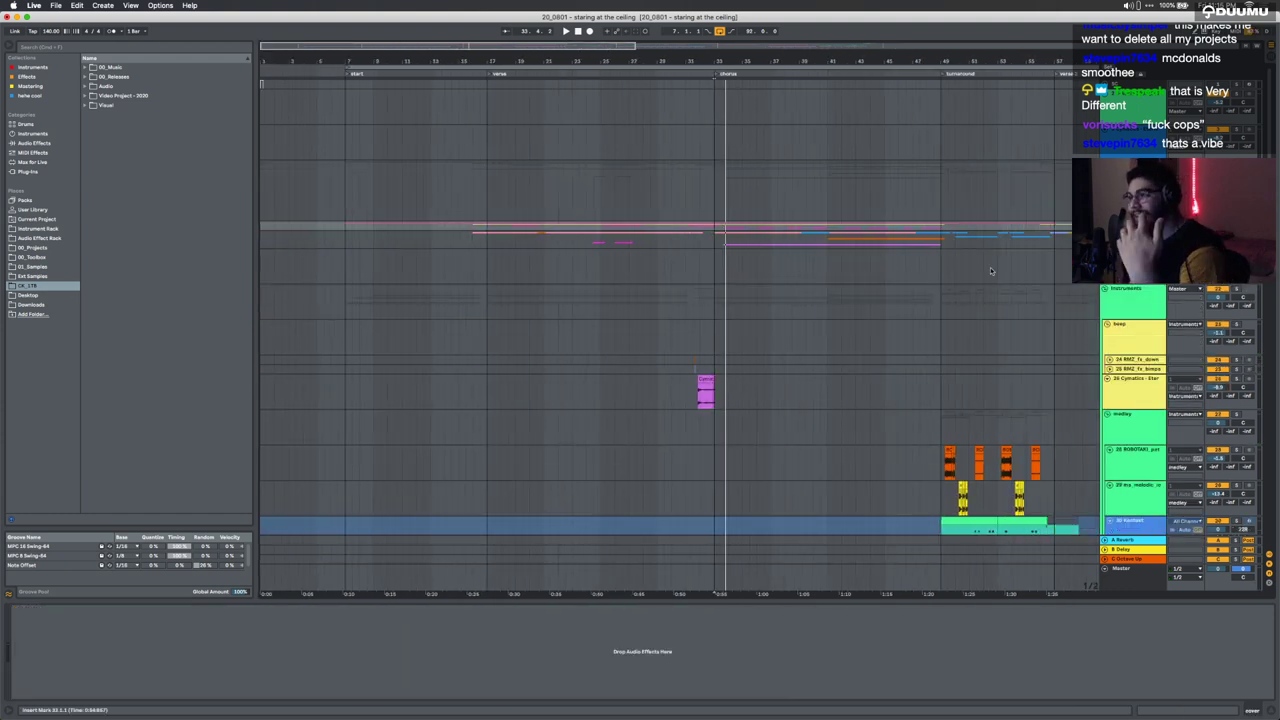
click(1108, 236)
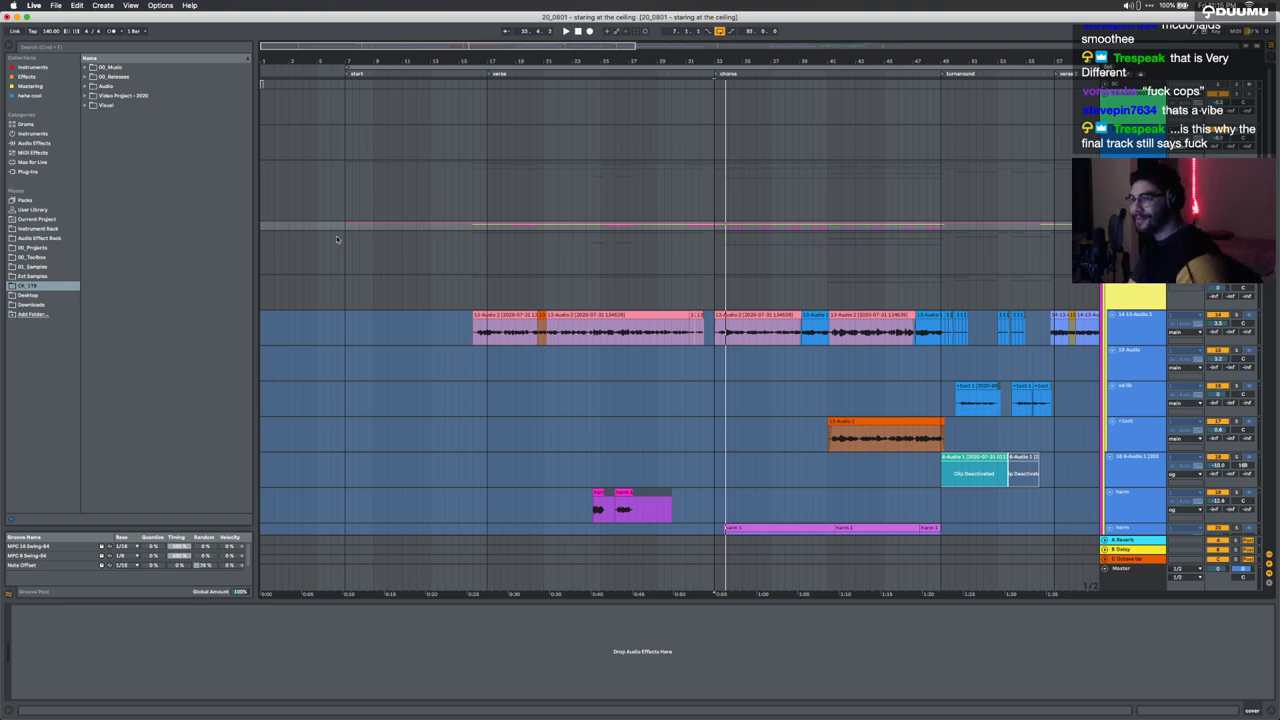
Step: Mark the collapsed cover vocals from the start section to the turnaround, then place the insert point at bar 14 on the og track
drag(331, 226, 852, 228)
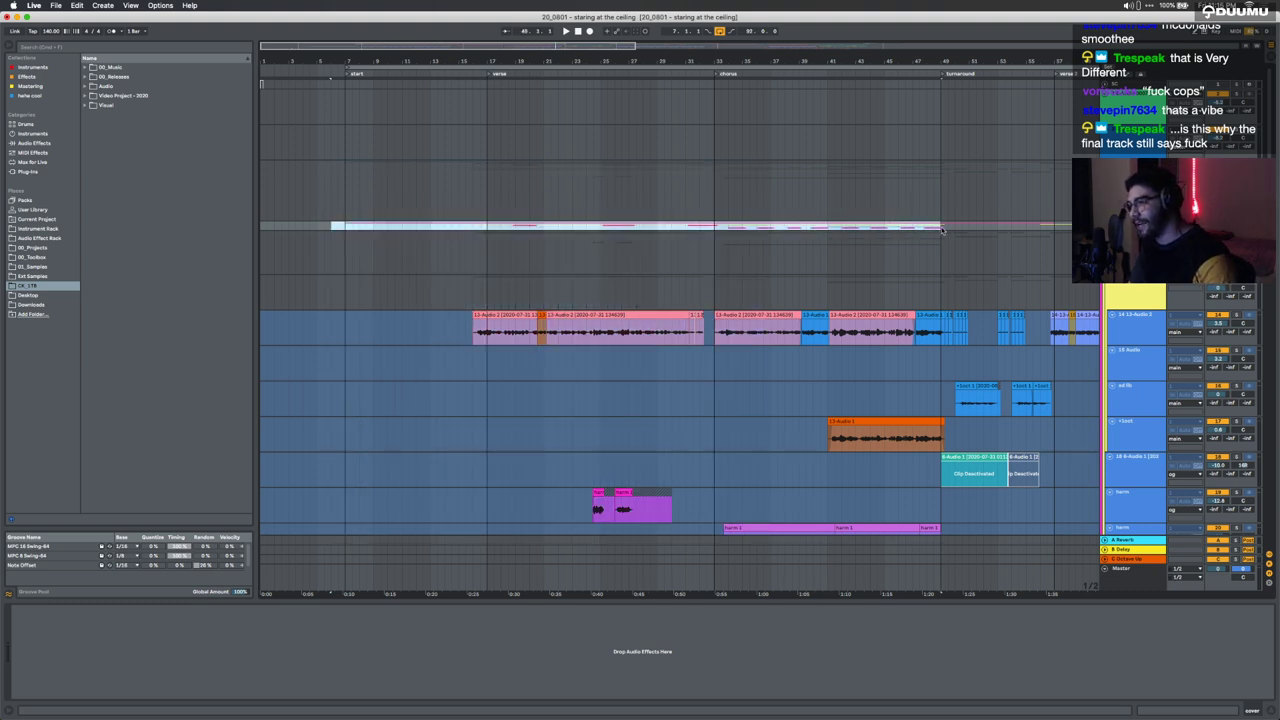
drag(942, 230, 445, 227)
click(443, 233)
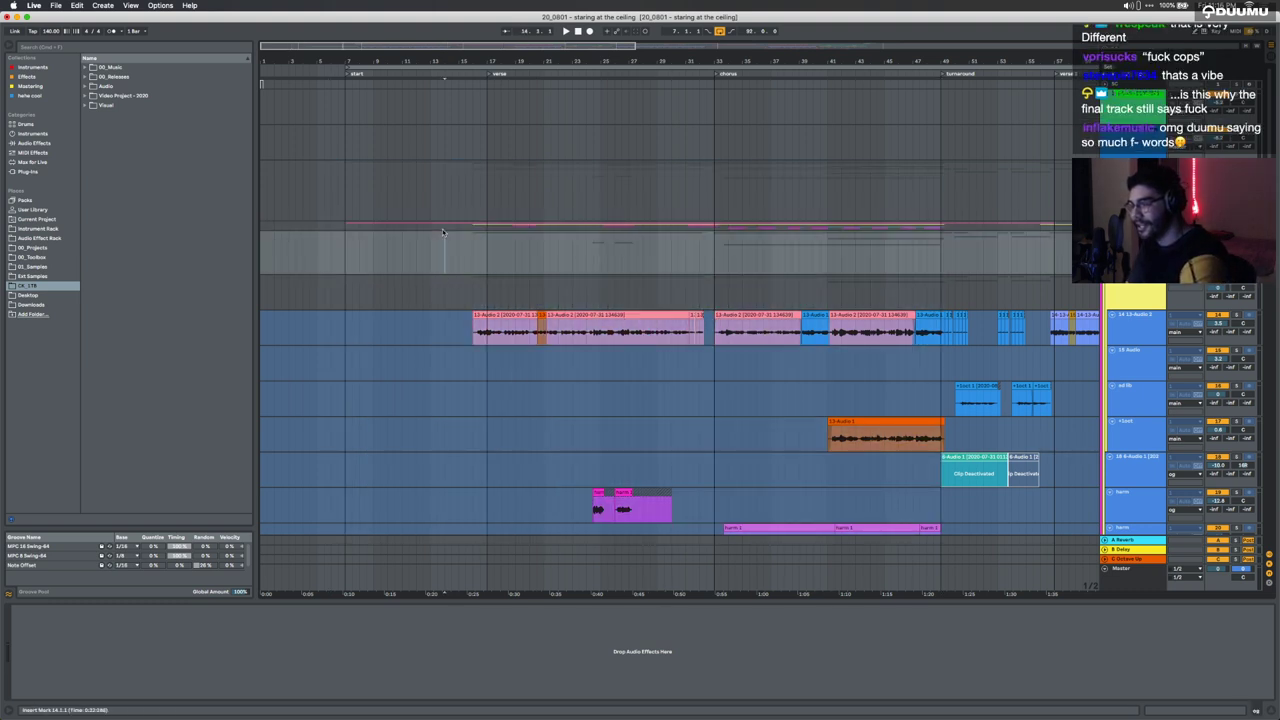
Step: Look over the og vocal clips and the instrument tracks below them across the first verse and chorus
drag(452, 435, 817, 298)
click(672, 288)
scroll(673, 286, down, 10)
scroll(673, 286, up, 2)
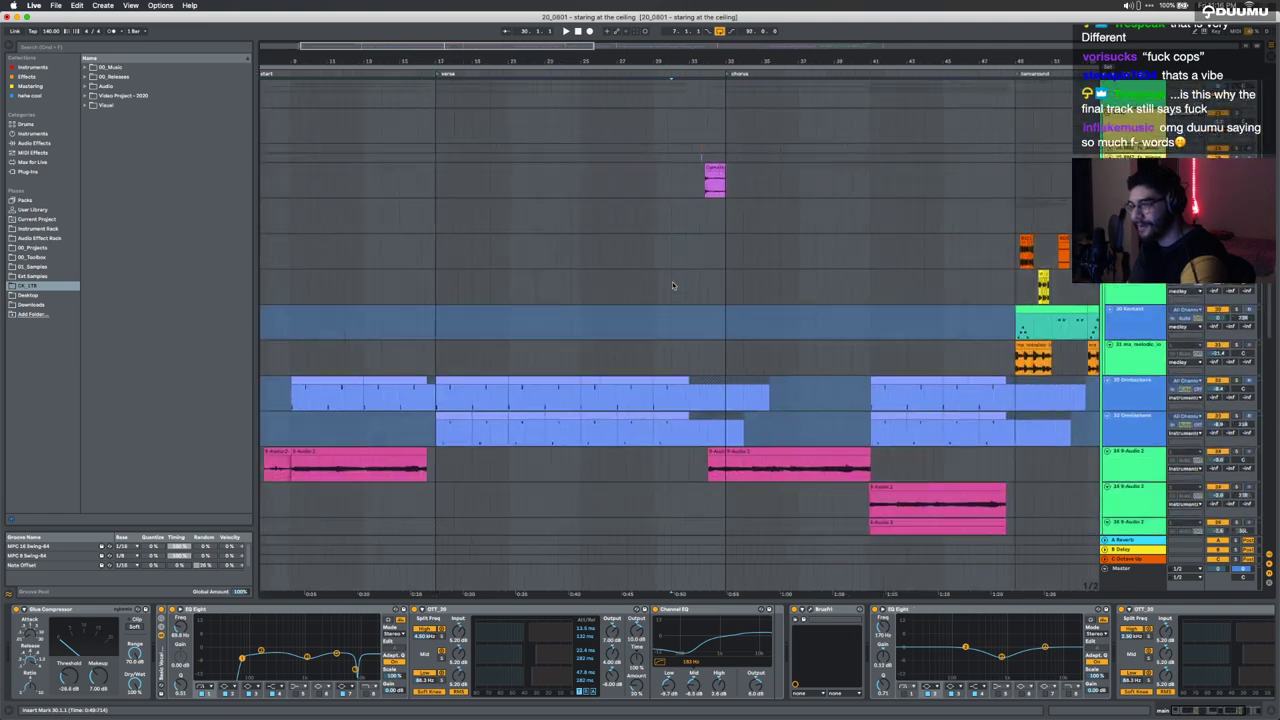
scroll(672, 285, down, 10)
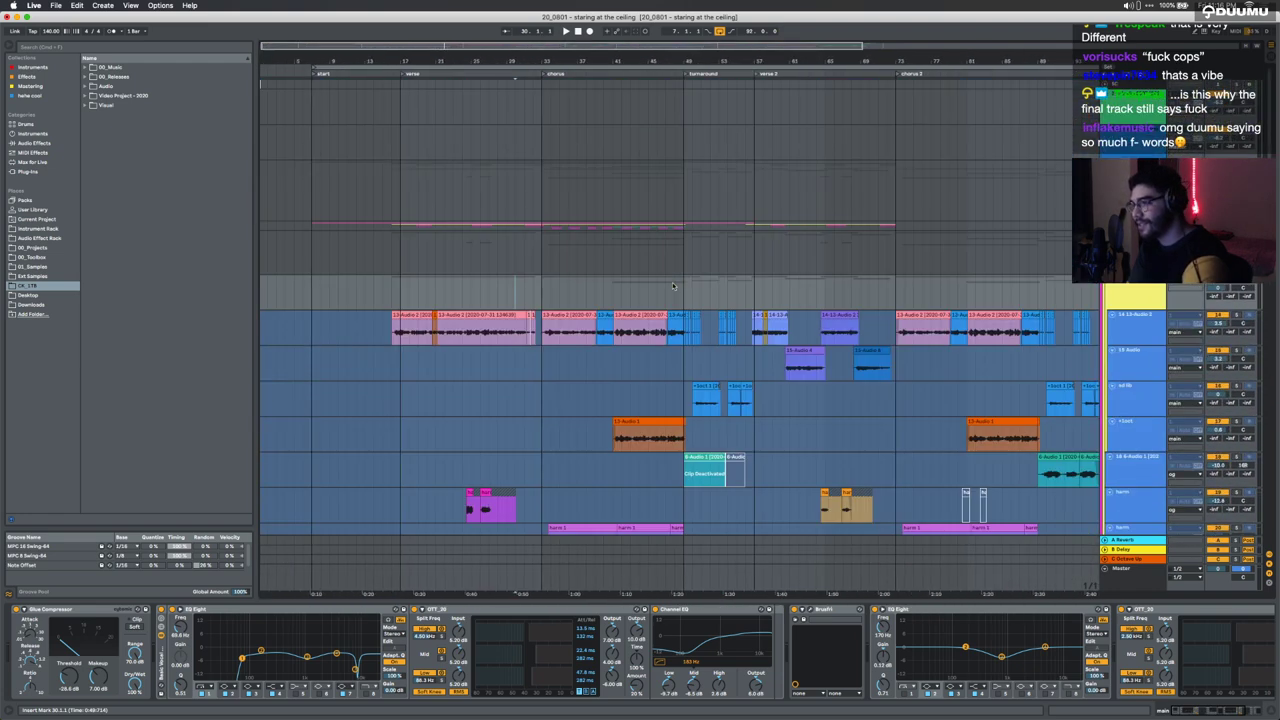
Step: Hide the device chain and collapse the Vocals group to bring the instrument tracks below into reach
drag(770, 600, 770, 700)
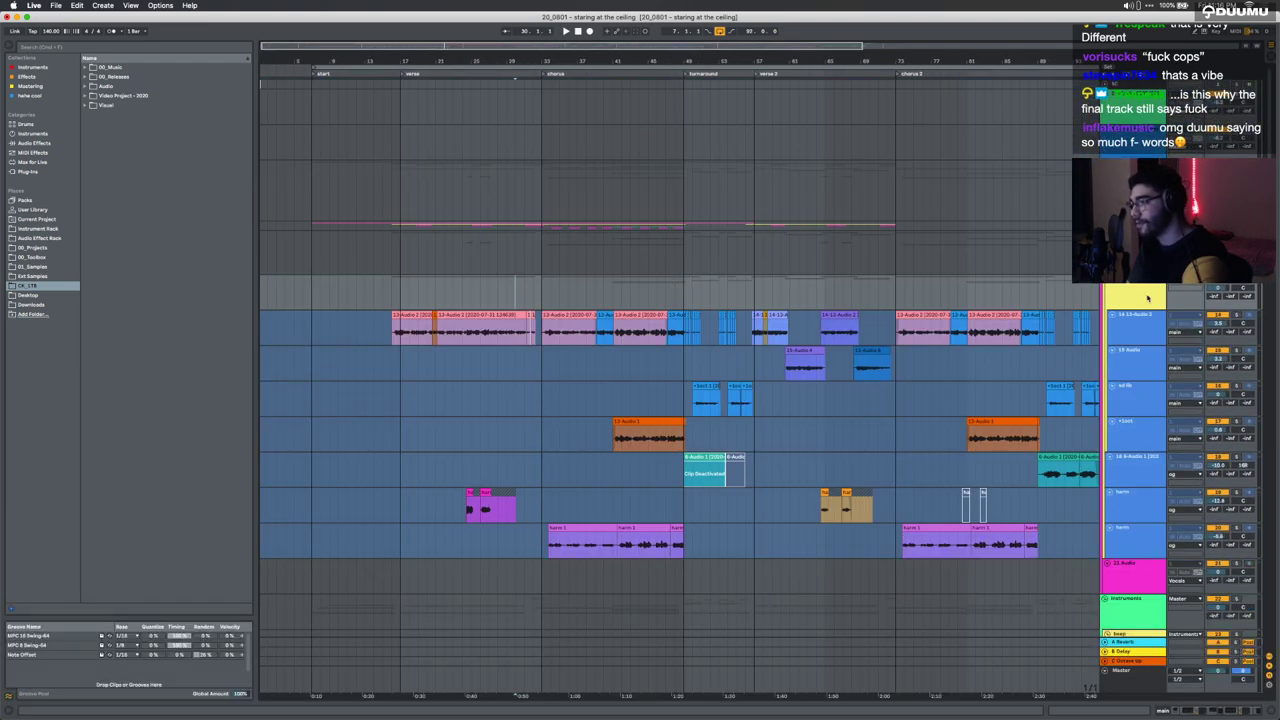
click(1127, 250)
scroll(680, 440, down, 5)
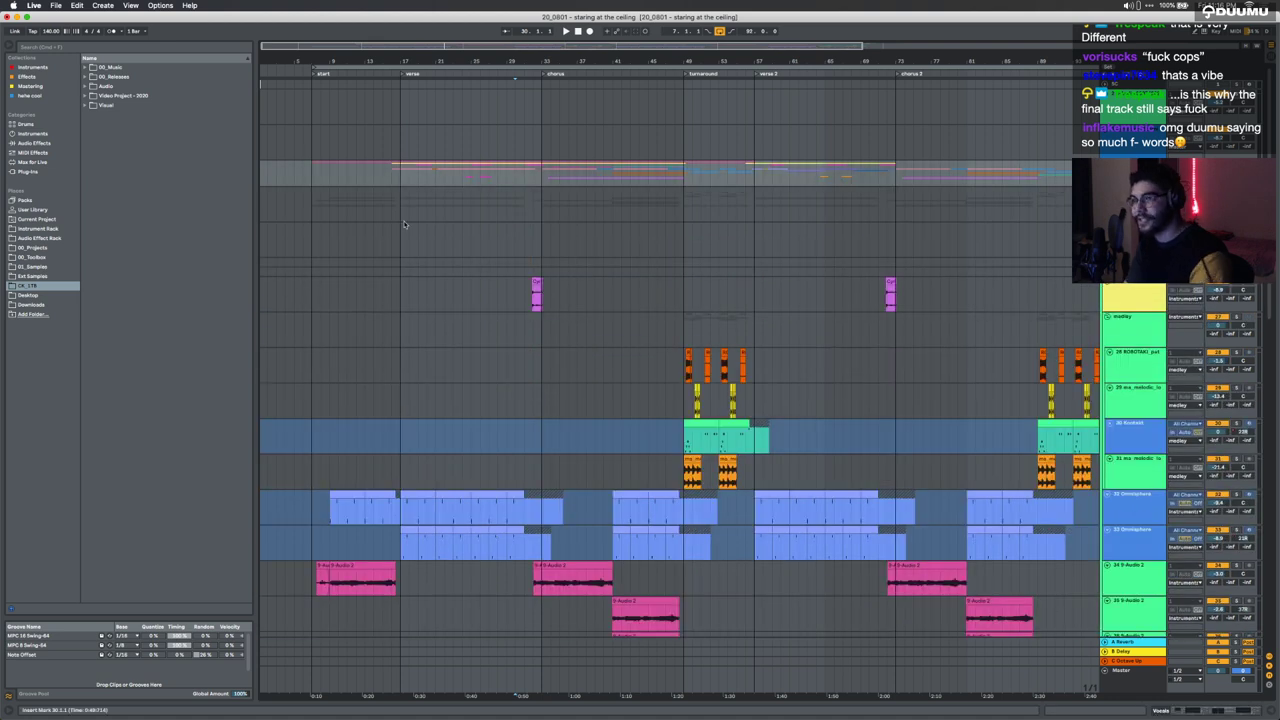
Step: Play the Instruments group from bar 14, then restart playback from bar 15
click(376, 202)
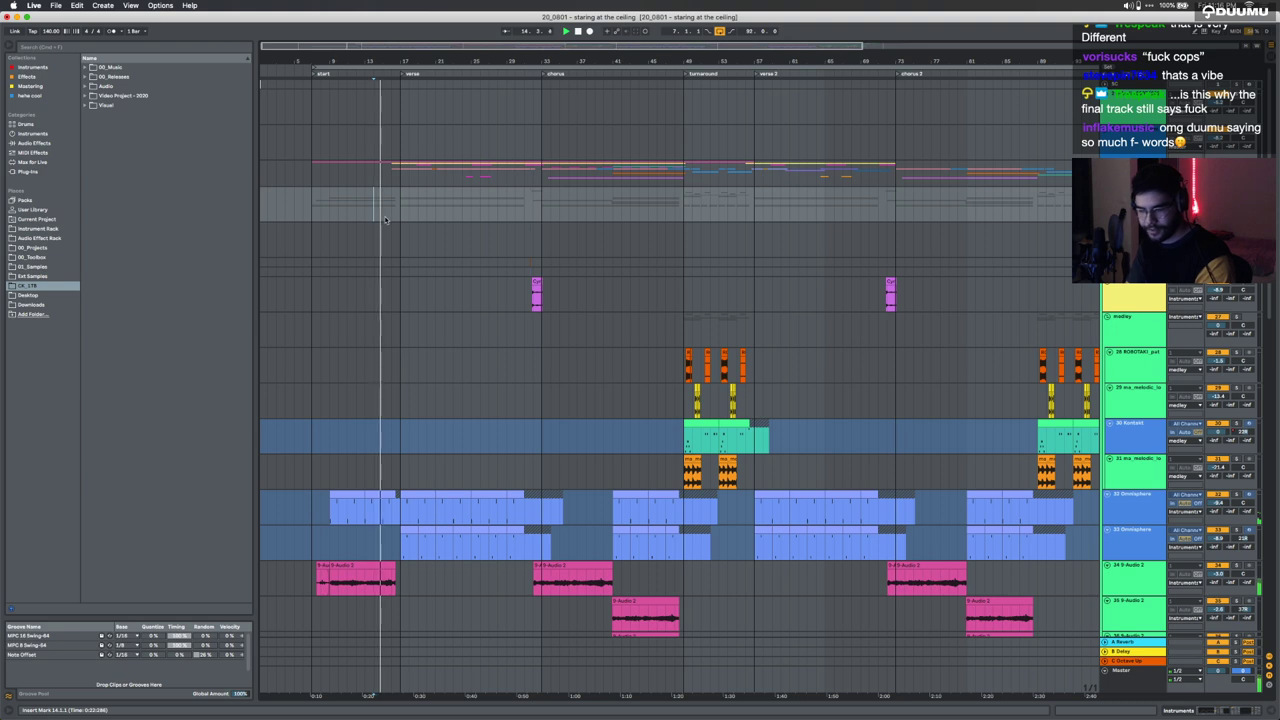
scroll(386, 218, up, 4)
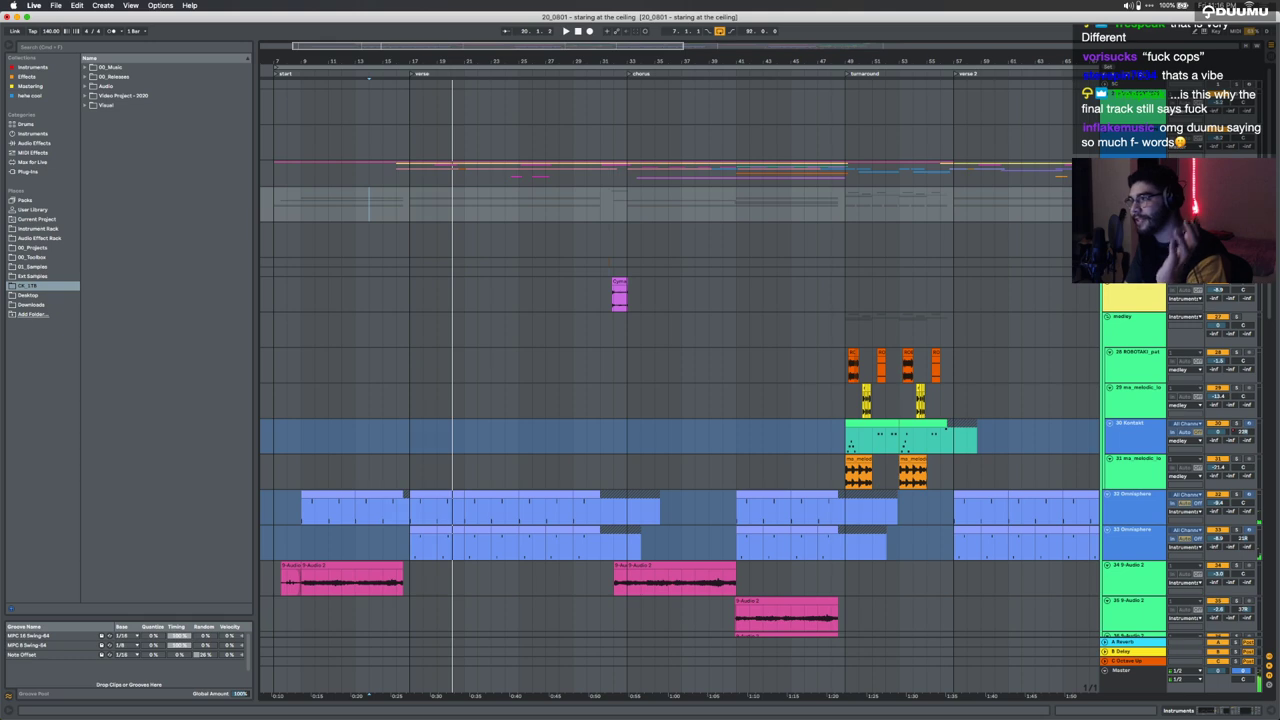
key(space)
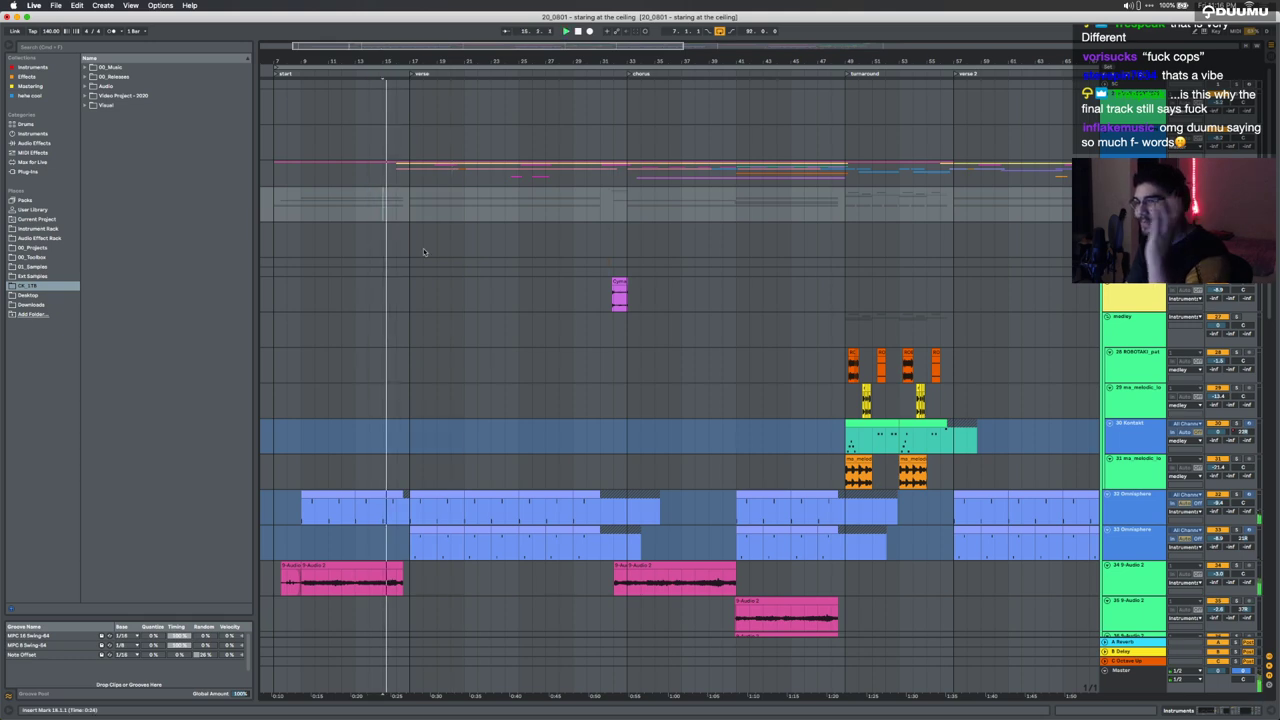
Step: Look over the pad, bass and drum tracks during the verse playback and place the insert point at bar 17 on the 42-Kontakt track
scroll(423, 247, up, 3)
scroll(423, 247, down, 15)
scroll(424, 249, up, 4)
scroll(424, 249, up, 10)
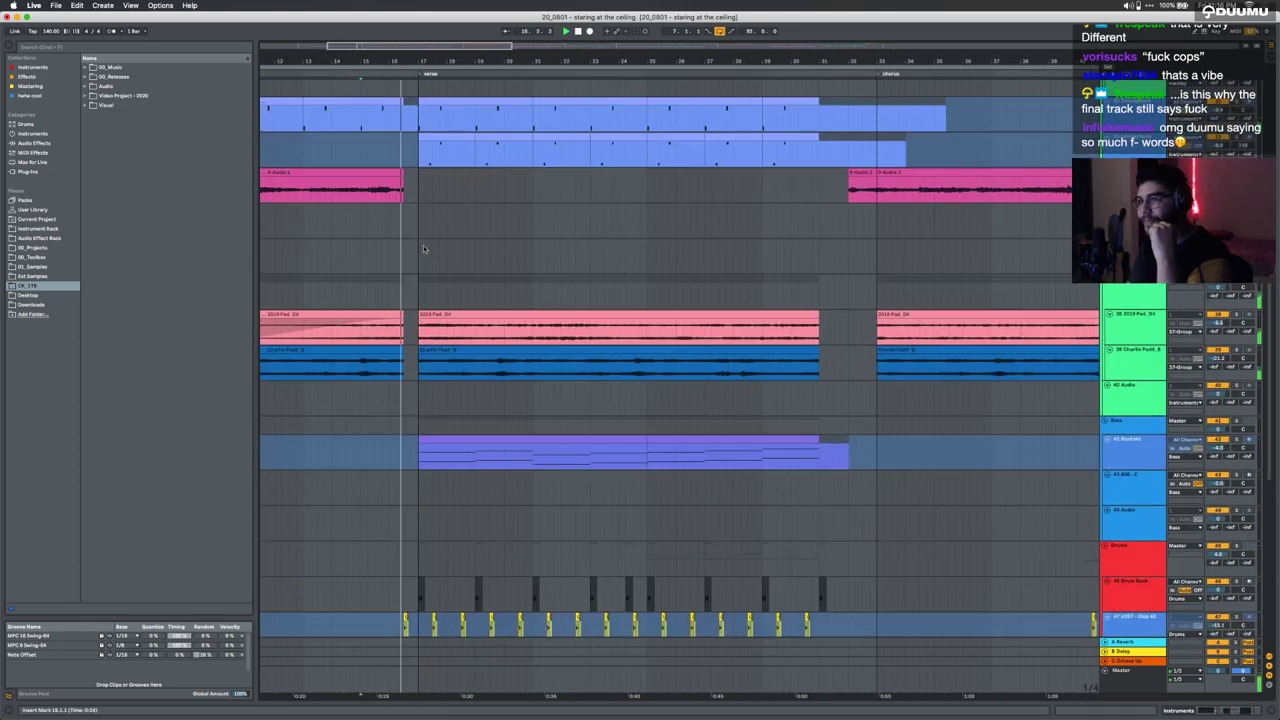
scroll(425, 249, down, 2)
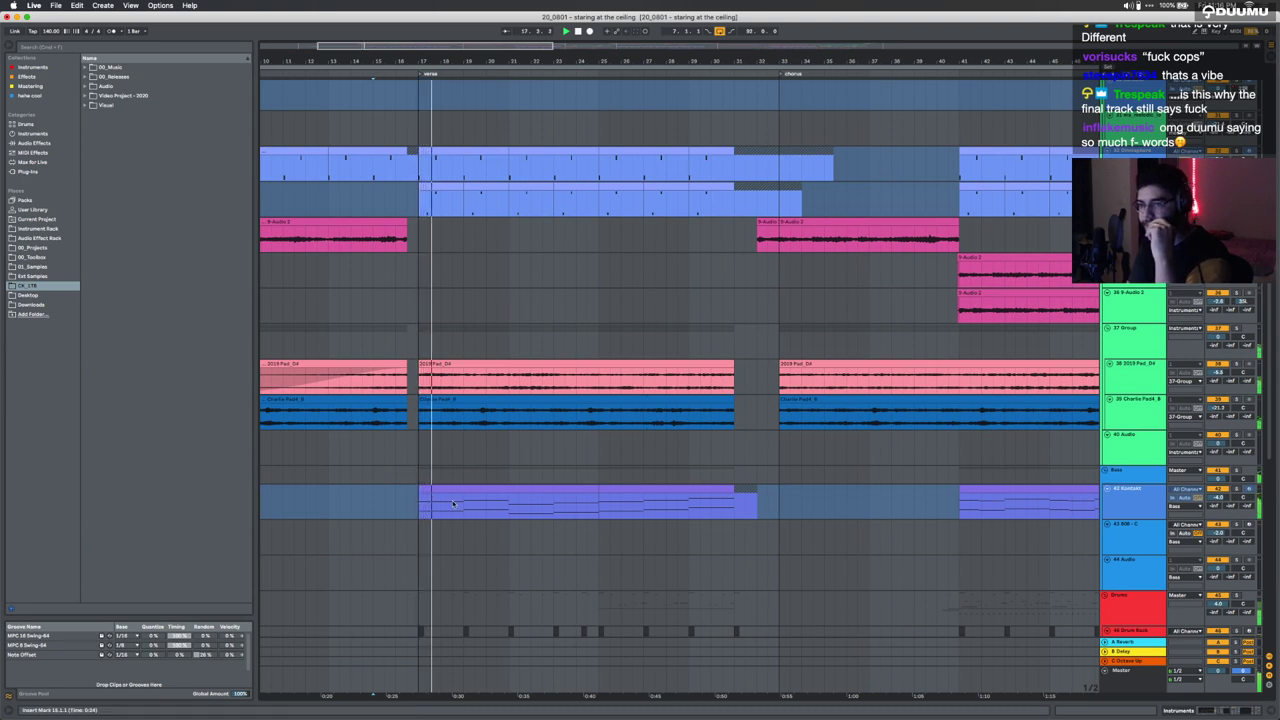
scroll(440, 490, down, 3)
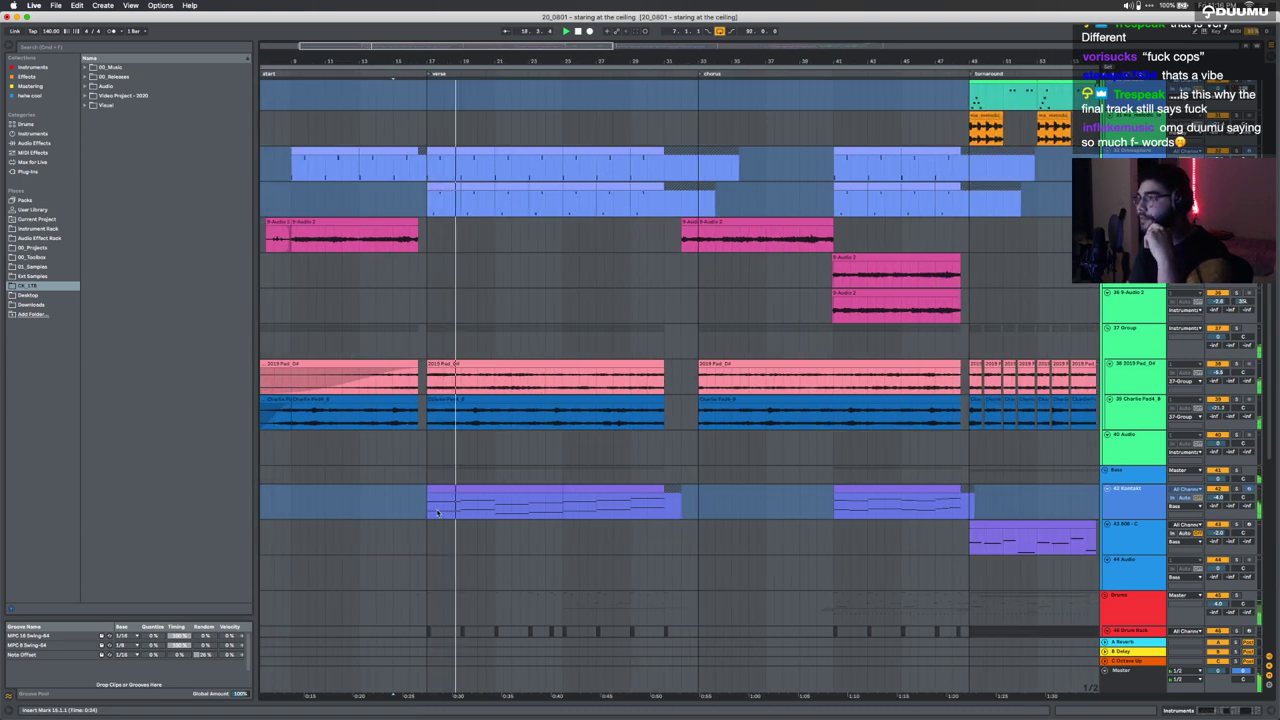
click(427, 515)
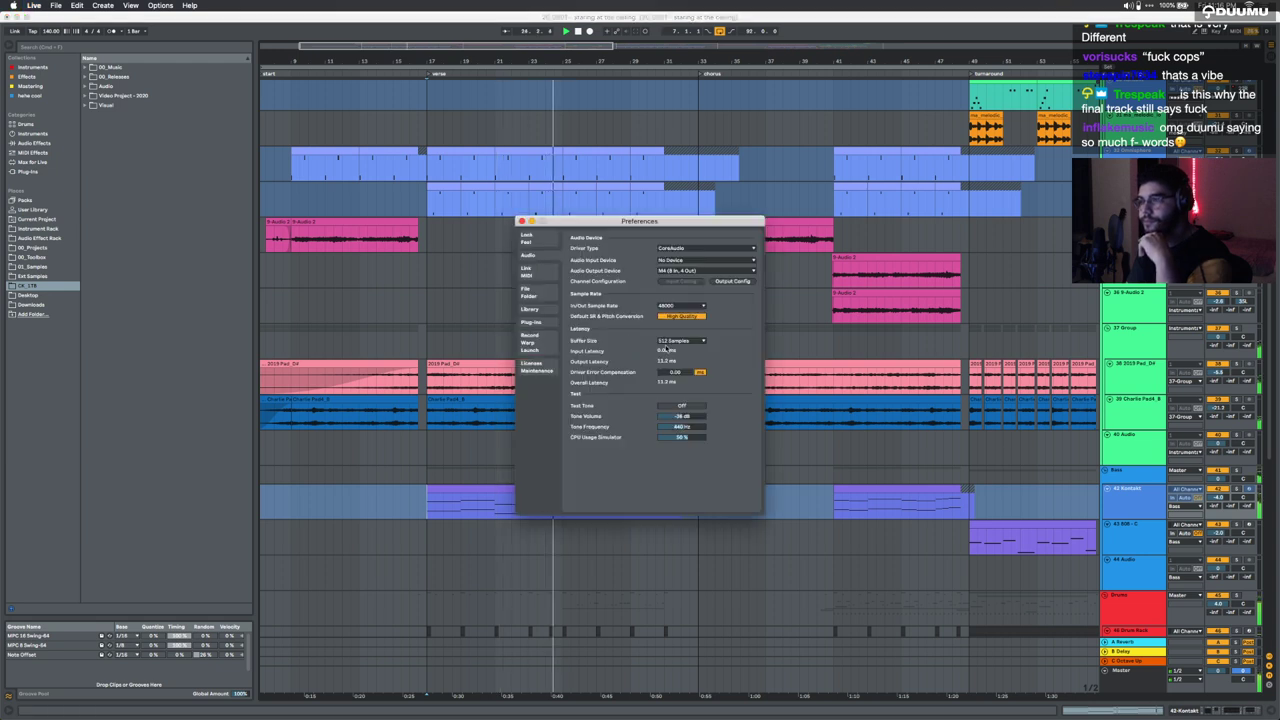
Step: Set the audio buffer size to 1024 samples in the preferences
click(520, 221)
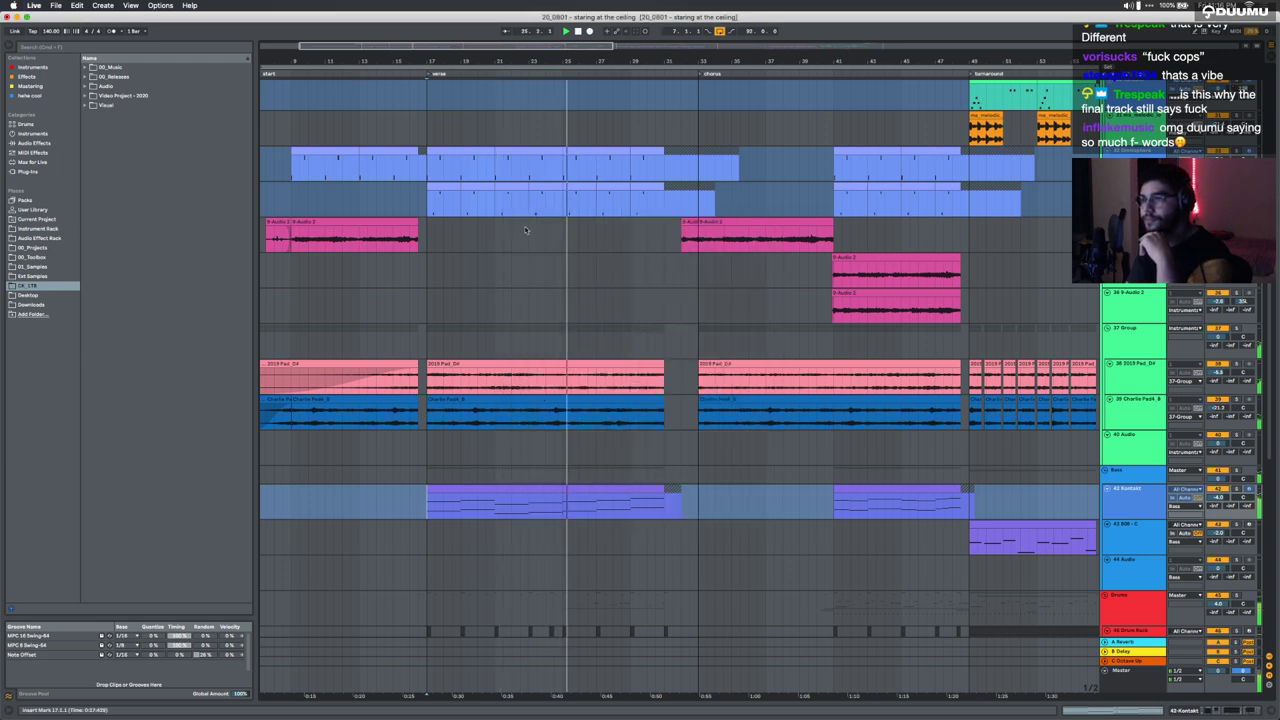
click(563, 476)
key(super+comma)
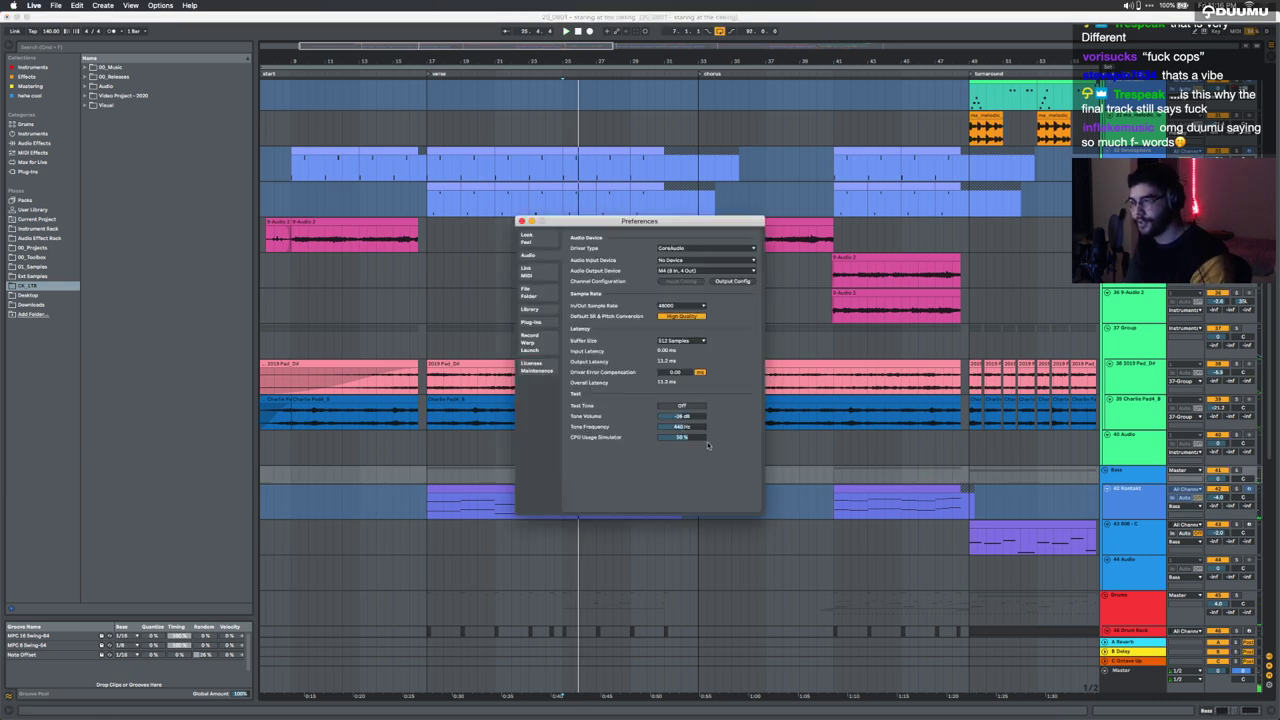
click(679, 341)
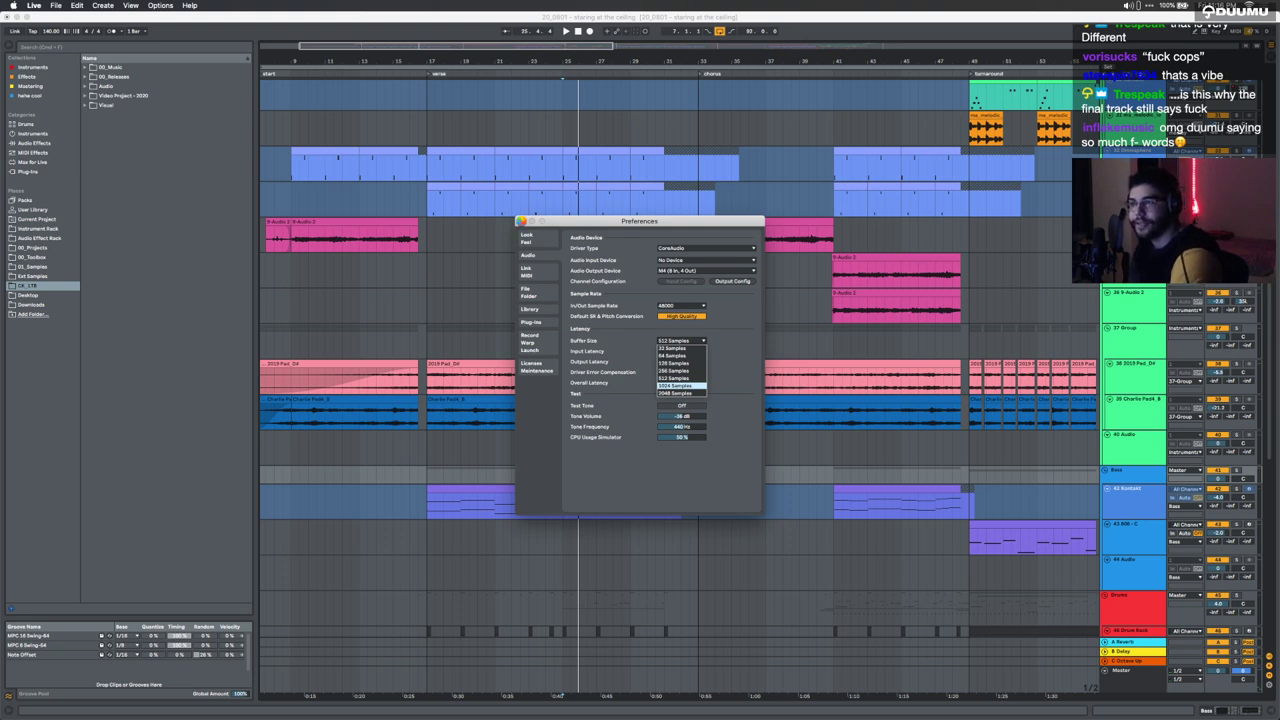
key(Return)
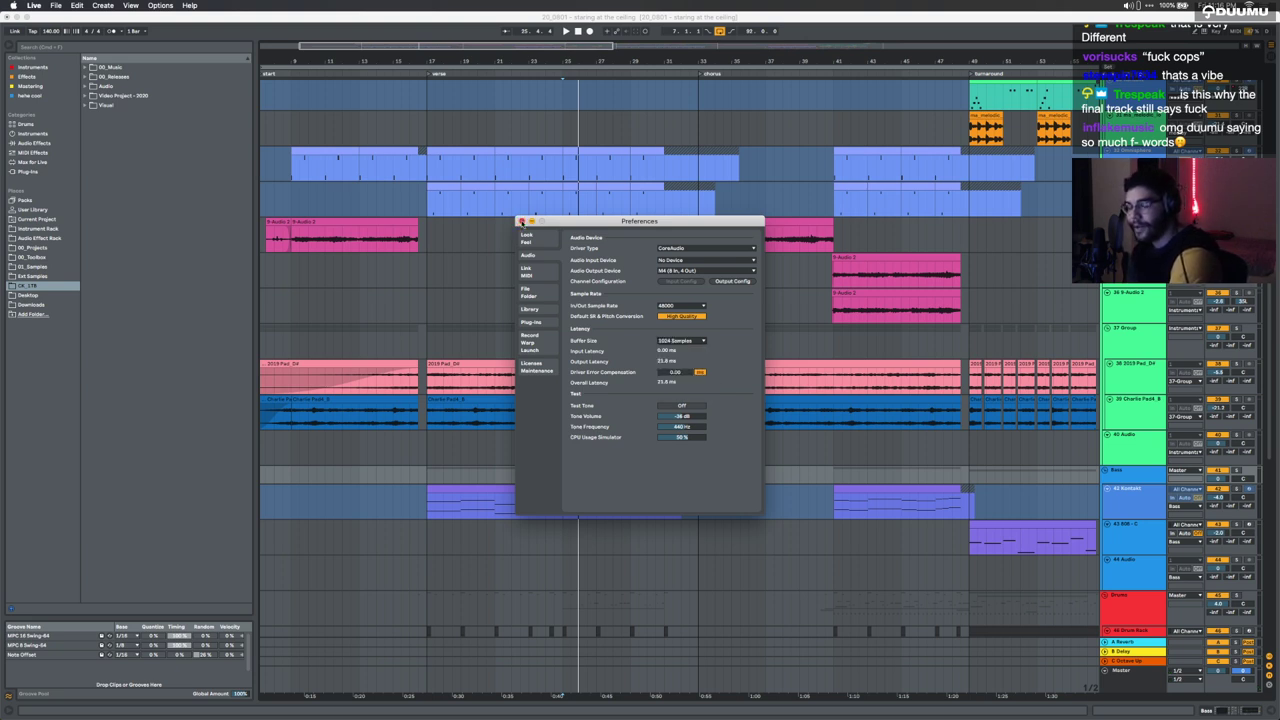
click(521, 221)
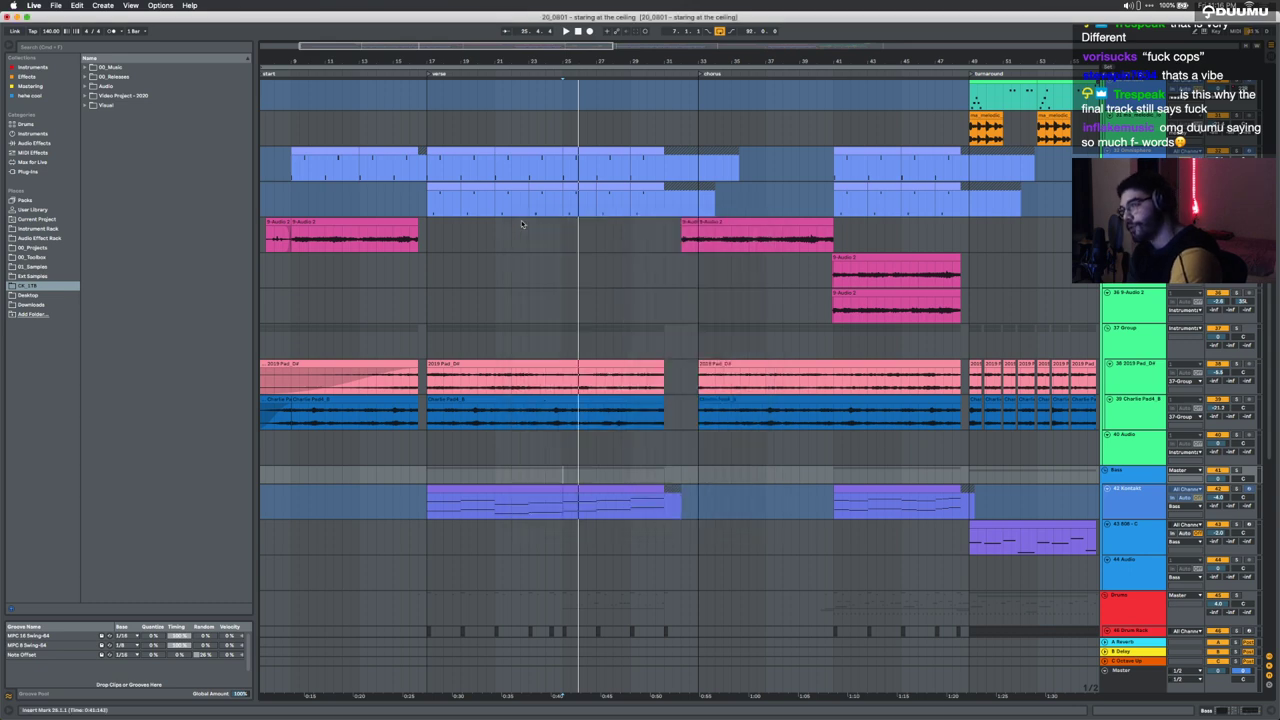
Step: Look over the instrument, bass and drum tracks across the whole song and return to the pads in the start section
scroll(521, 222, up, 10)
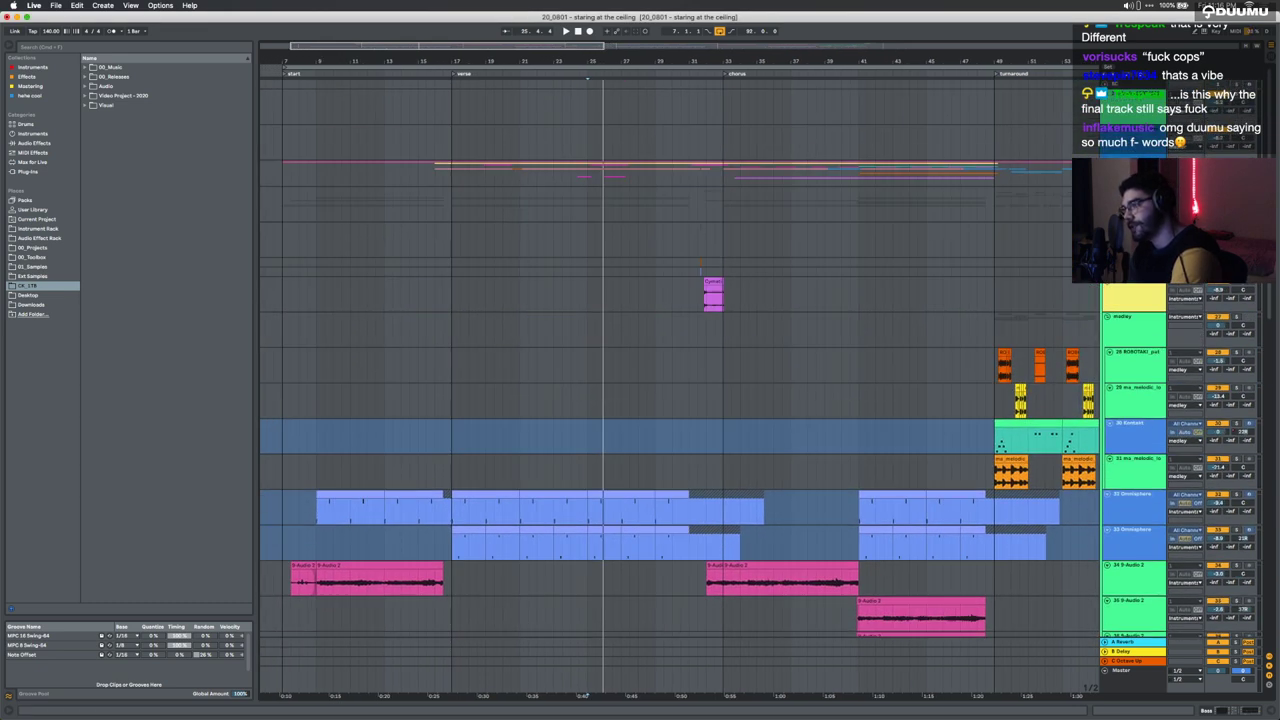
scroll(853, 282, down, 10)
scroll(853, 282, down, 5)
scroll(853, 282, up, 5)
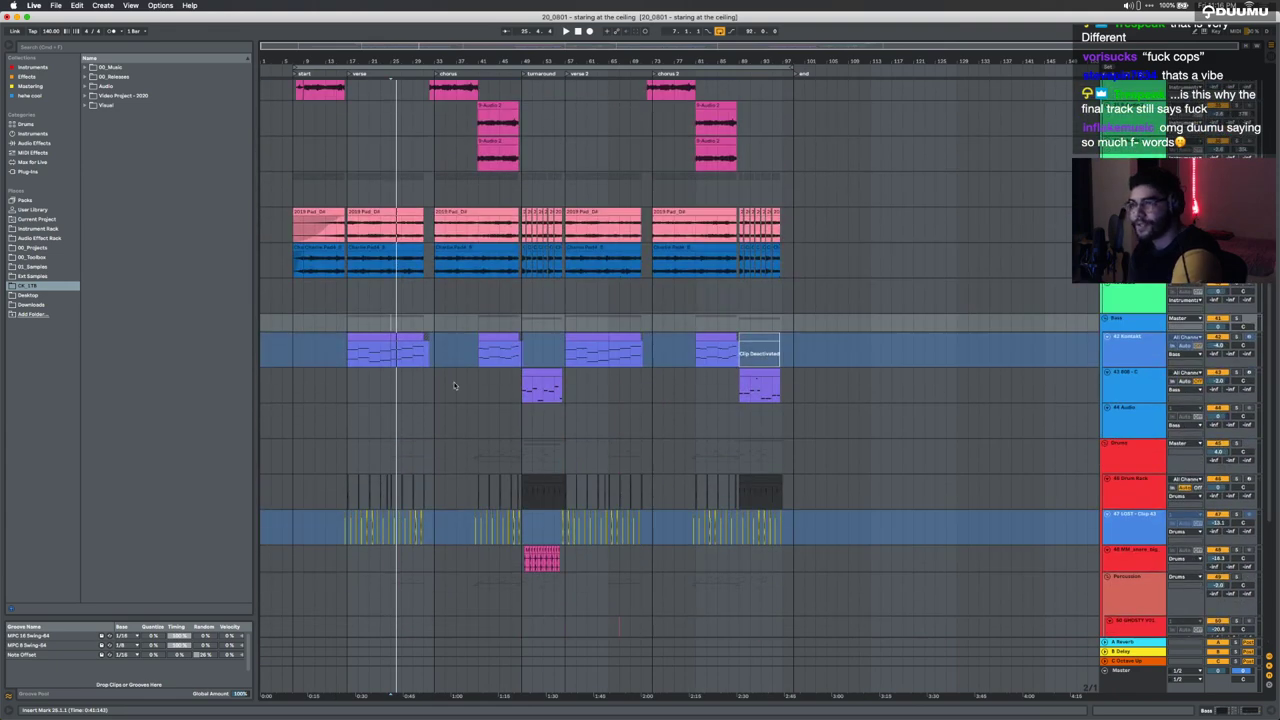
scroll(455, 385, up, 10)
scroll(455, 385, up, 5)
scroll(455, 385, left, 5)
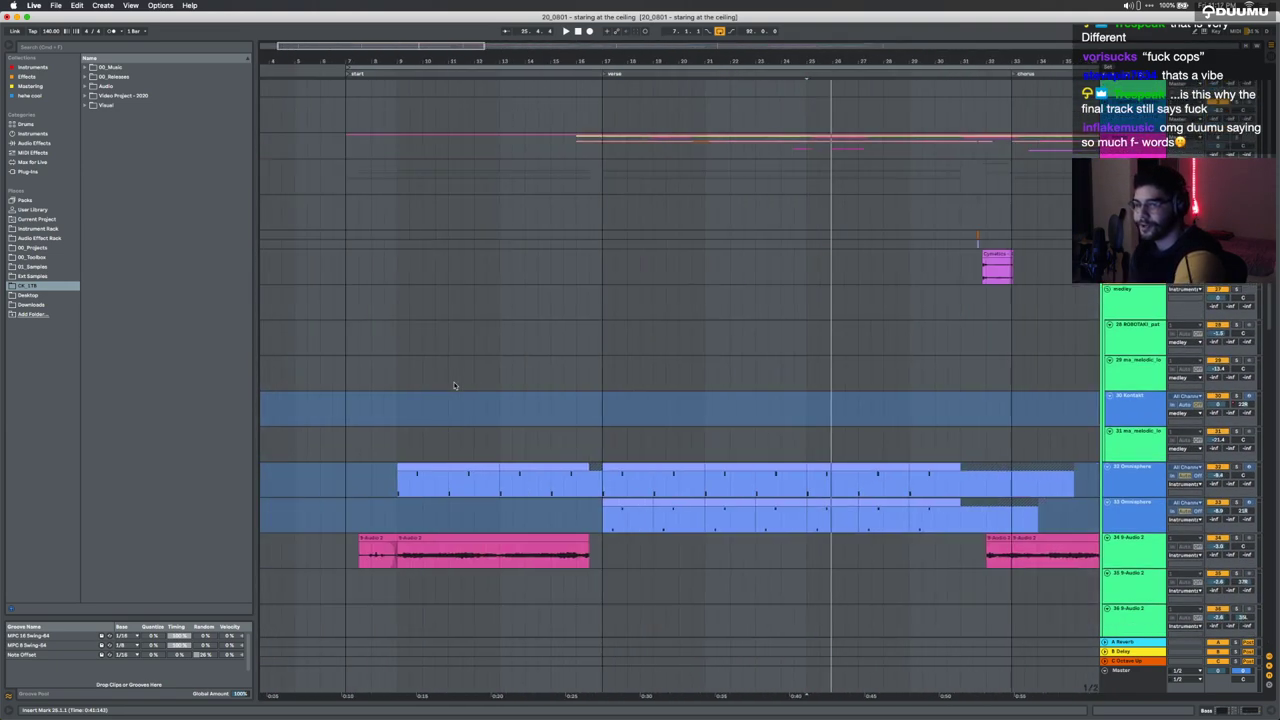
scroll(453, 385, down, 5)
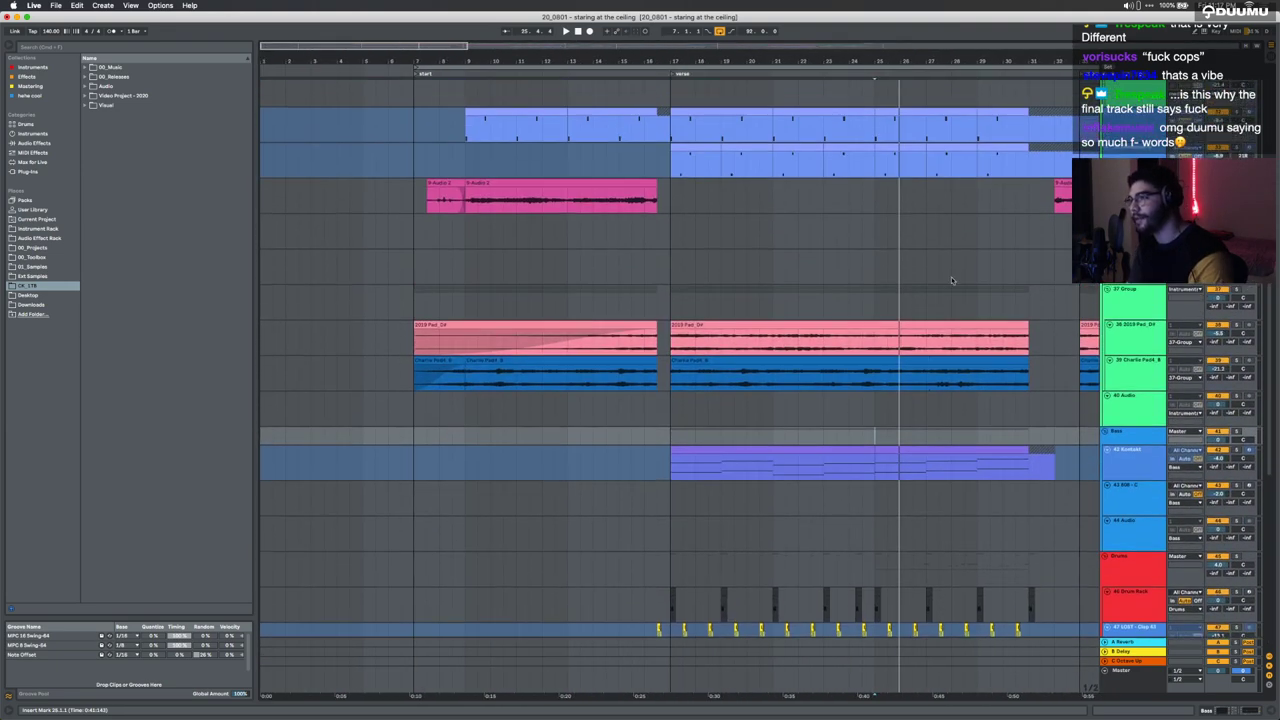
Step: Solo the 37 Group of pads at the start marker and show its device chain
click(1110, 300)
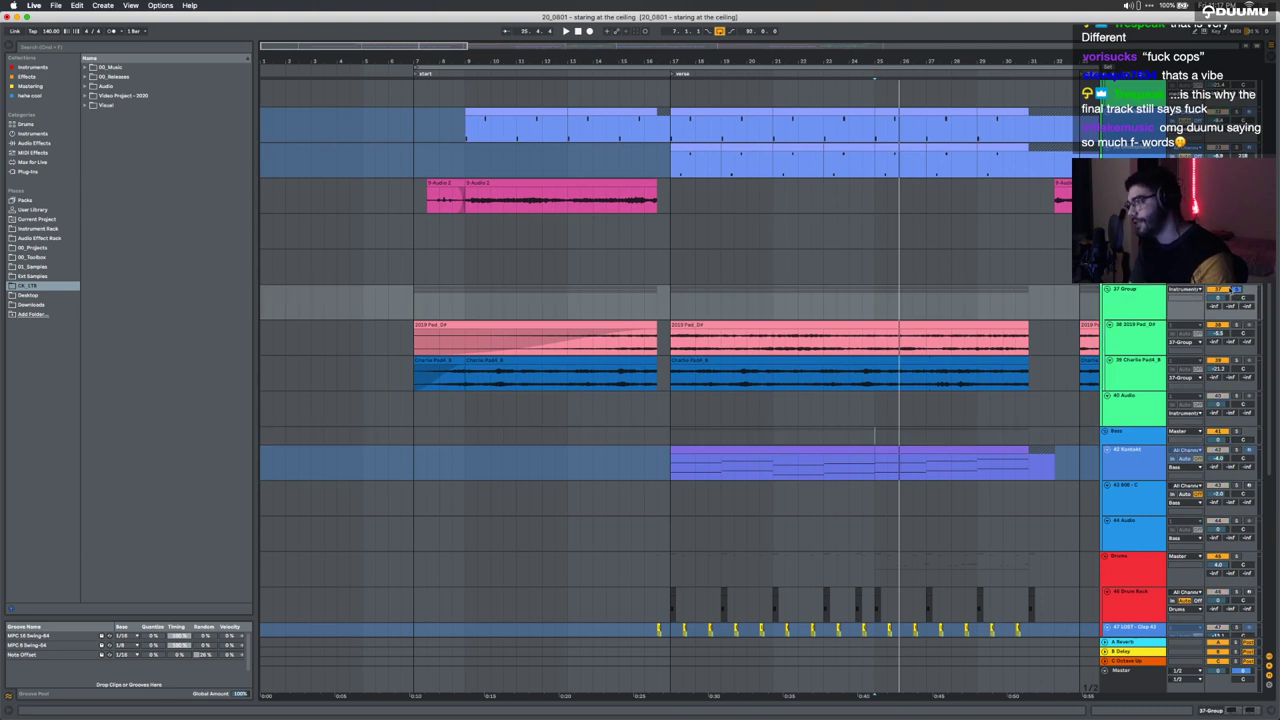
click(451, 313)
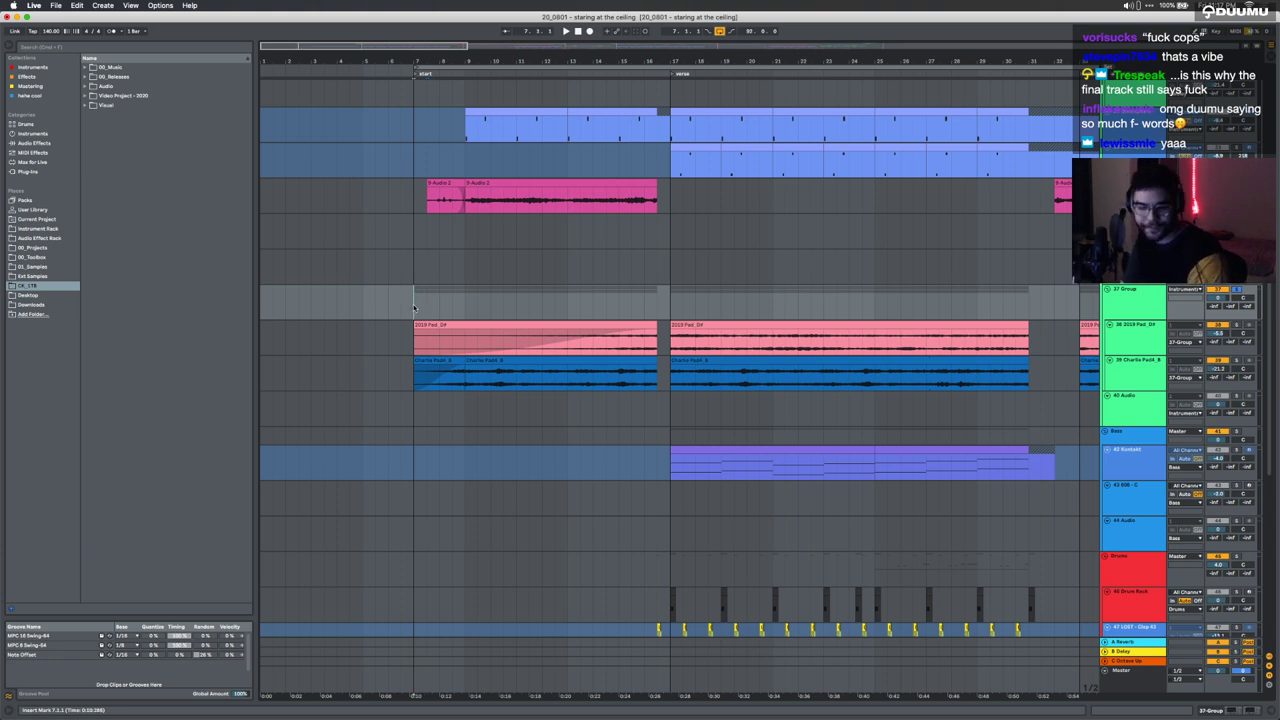
scroll(414, 307, down, 1)
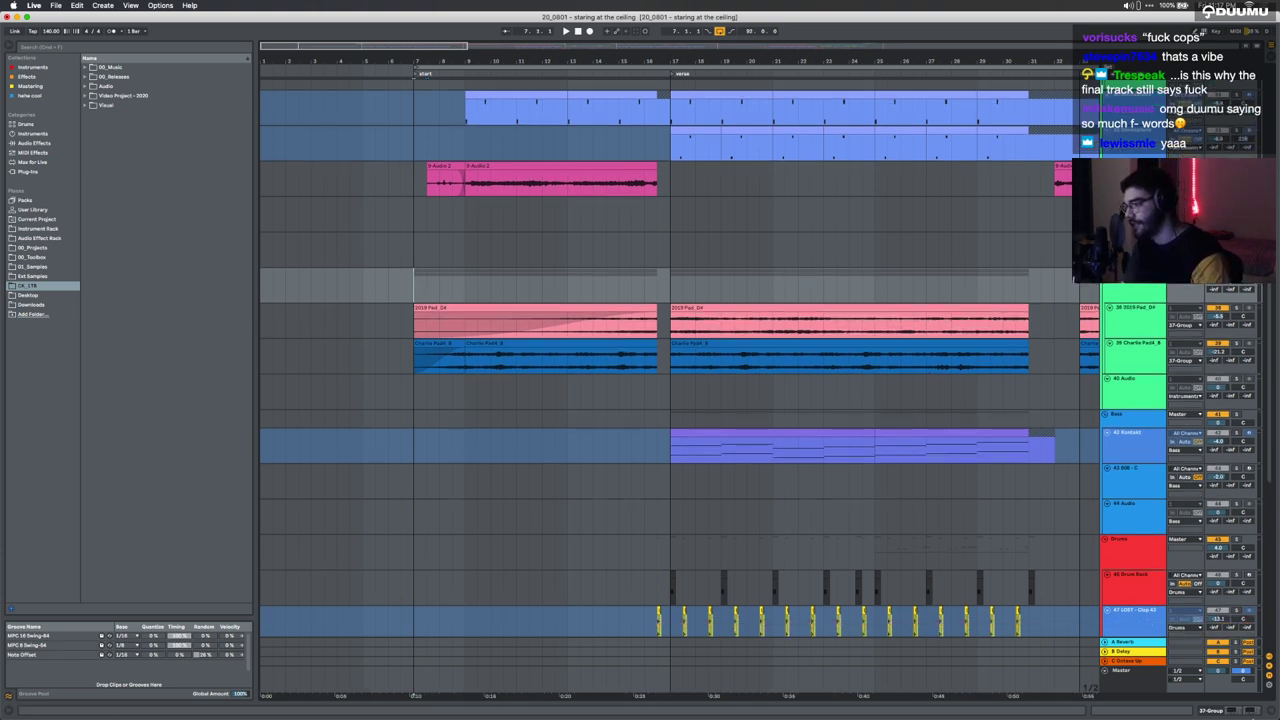
click(1218, 708)
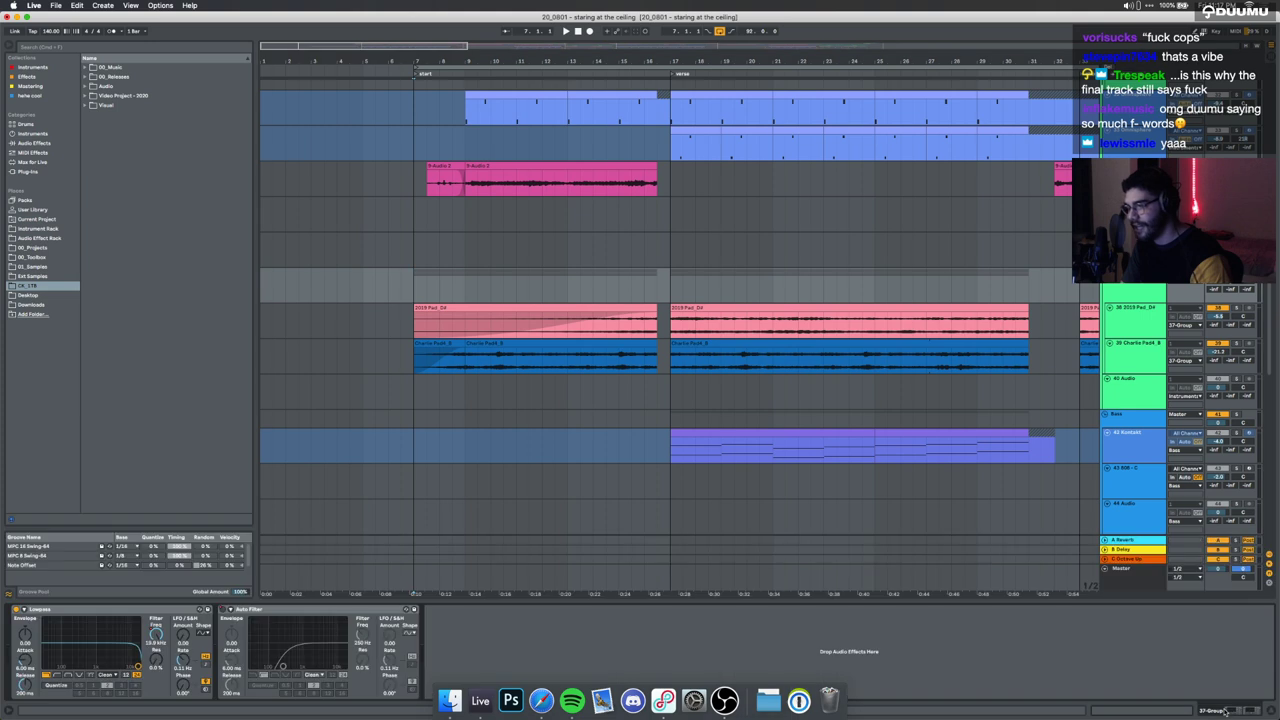
Step: Play the soloed pad group from bar 8, then place the insert point at bar 9
click(441, 327)
click(437, 363)
click(441, 327)
click(443, 296)
click(443, 295)
key(space)
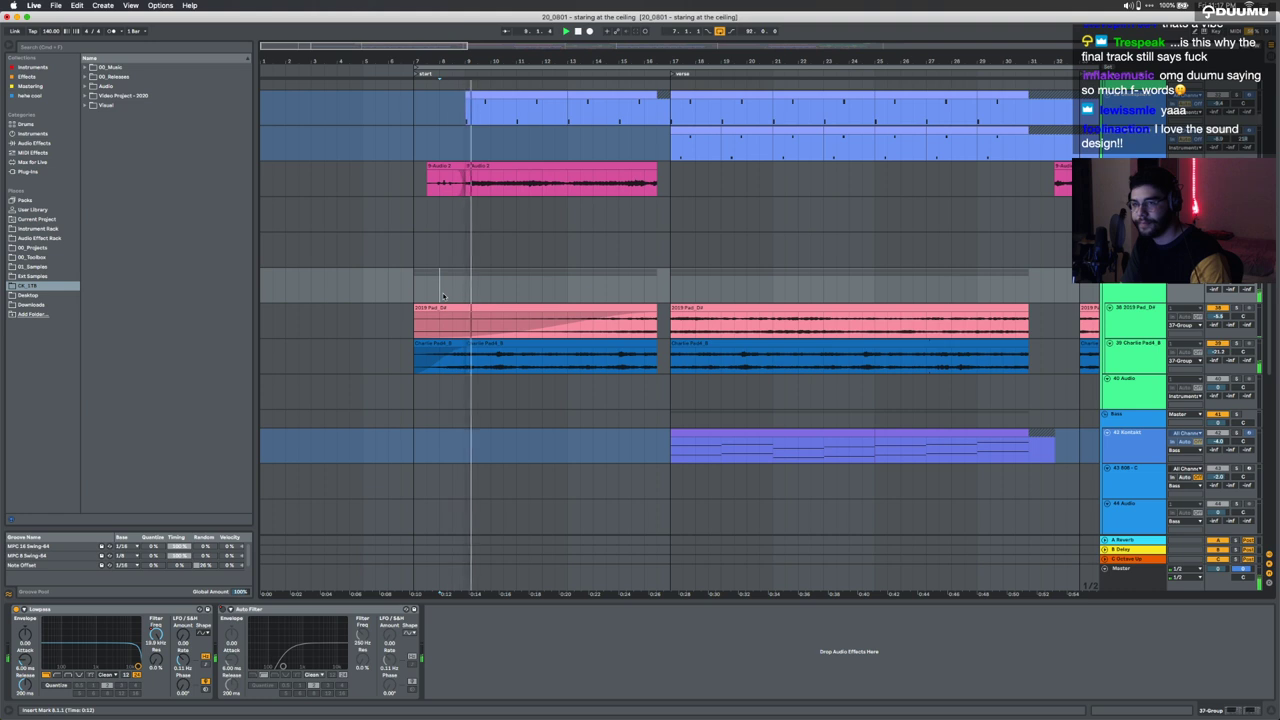
click(464, 298)
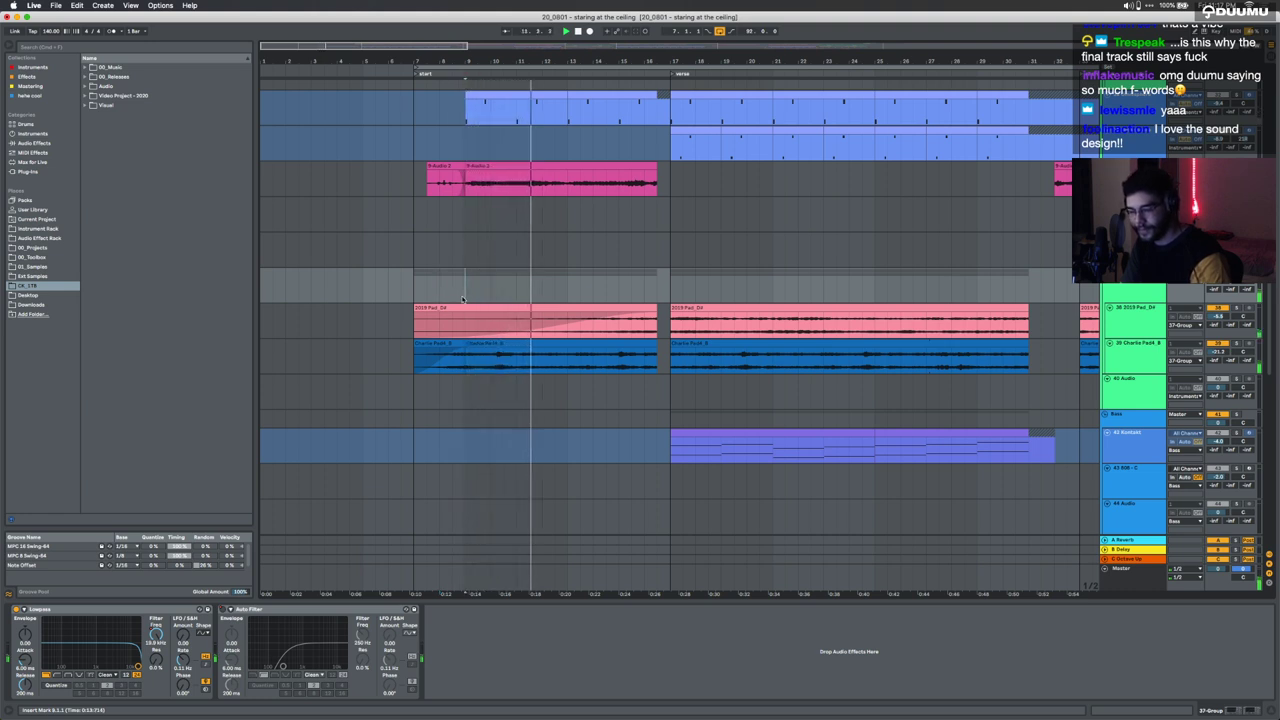
Step: Audition the upper Omnisphere part from bar 9, then the lower Omnisphere part from the start of the verse
scroll(462, 298, up, 2)
scroll(462, 298, right, 1)
scroll(462, 298, up, 3)
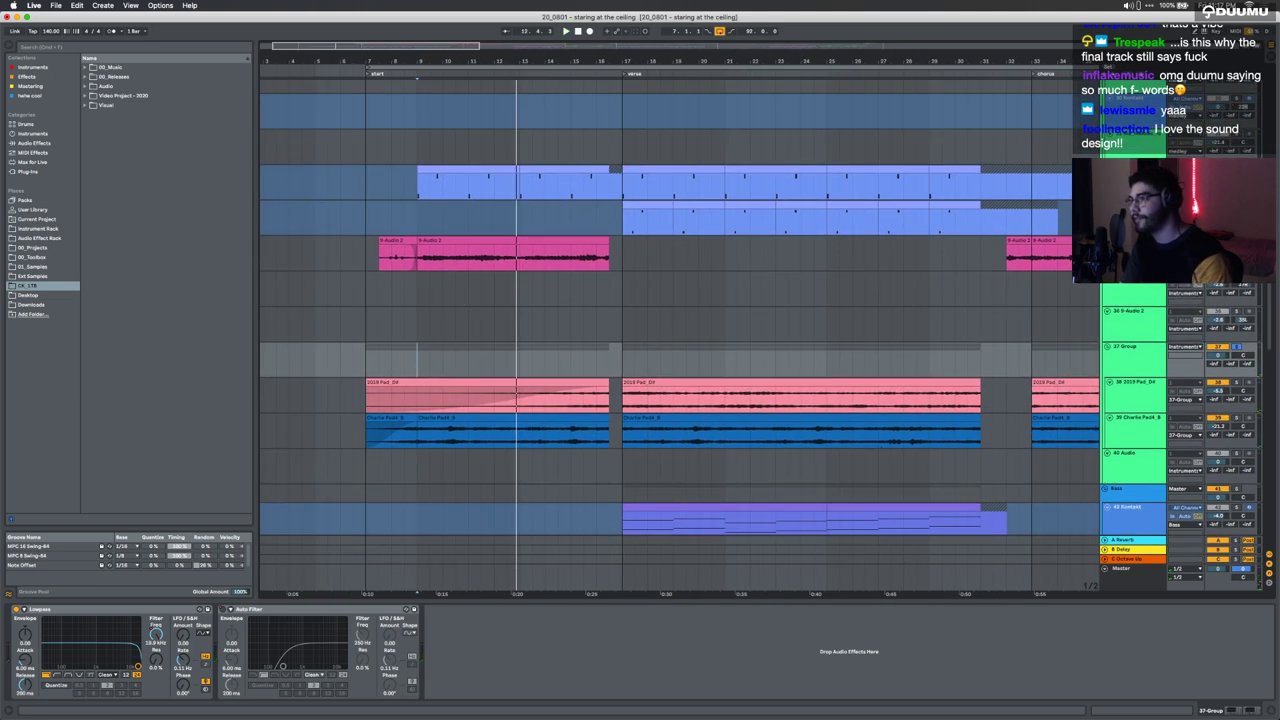
click(437, 168)
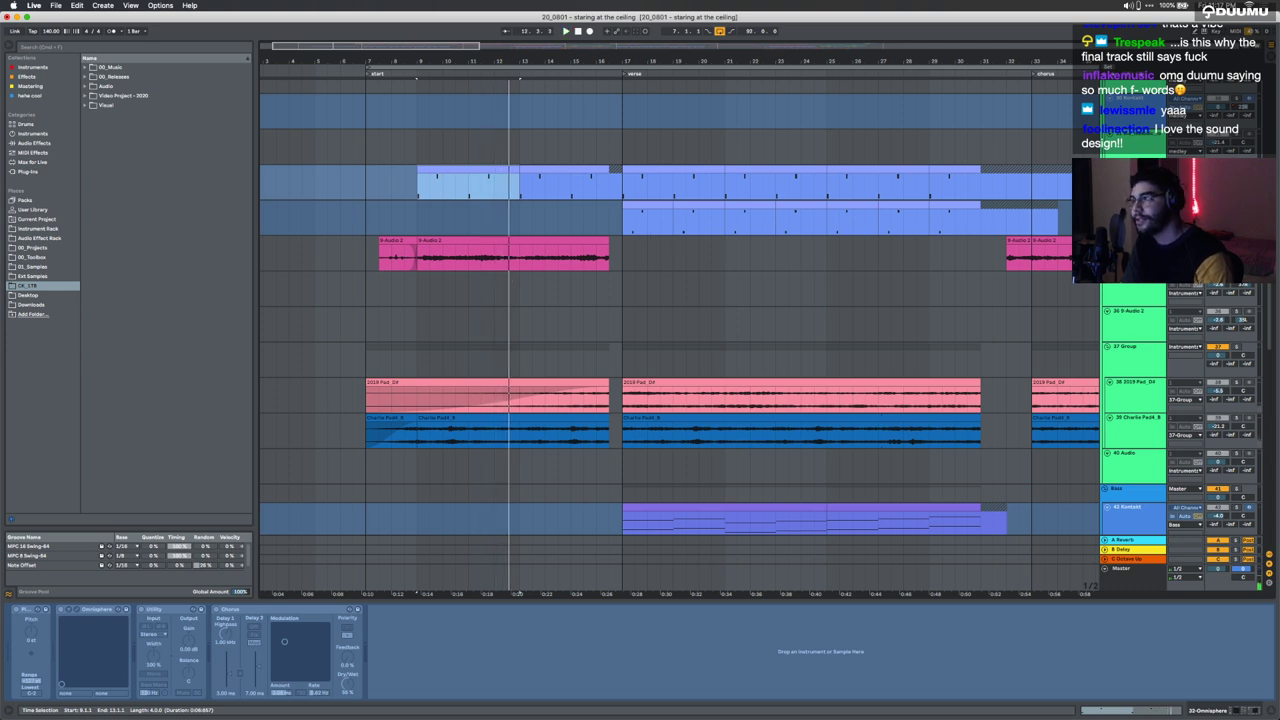
key(0)
click(632, 205)
key(space)
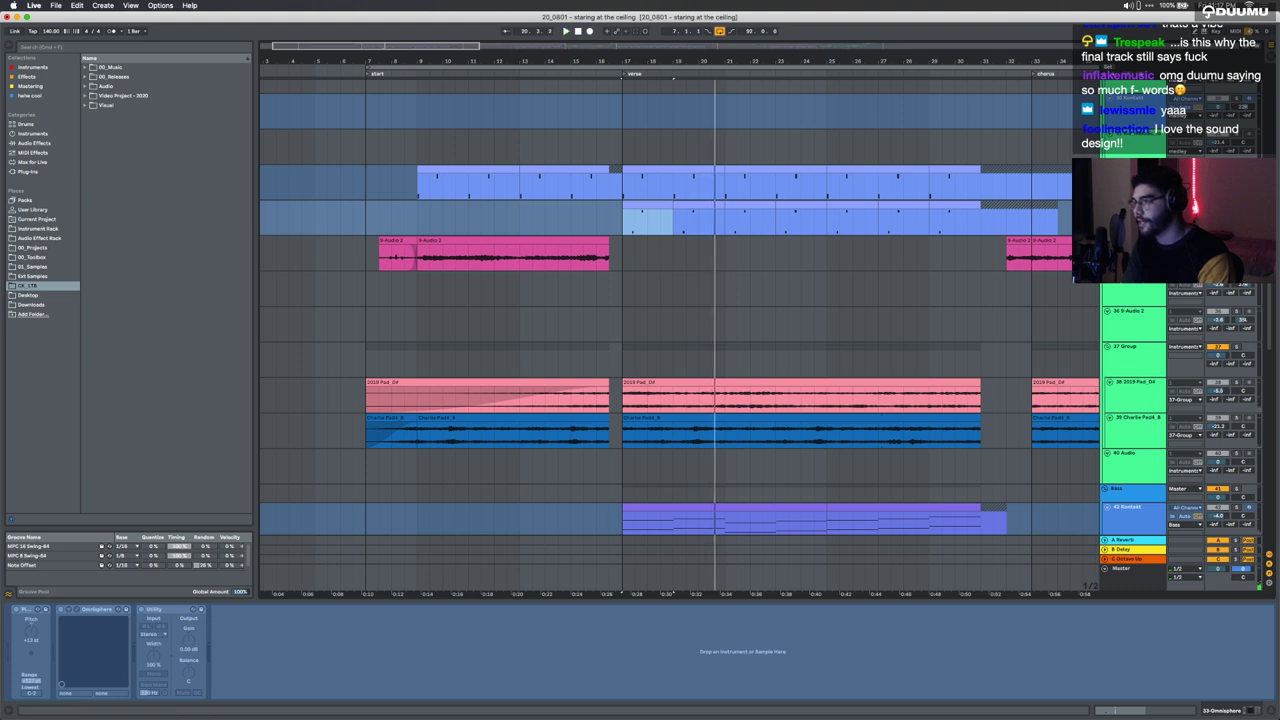
Step: Show the device chain of the 34 9-Audio 2 track and select its short opening clip
click(1134, 241)
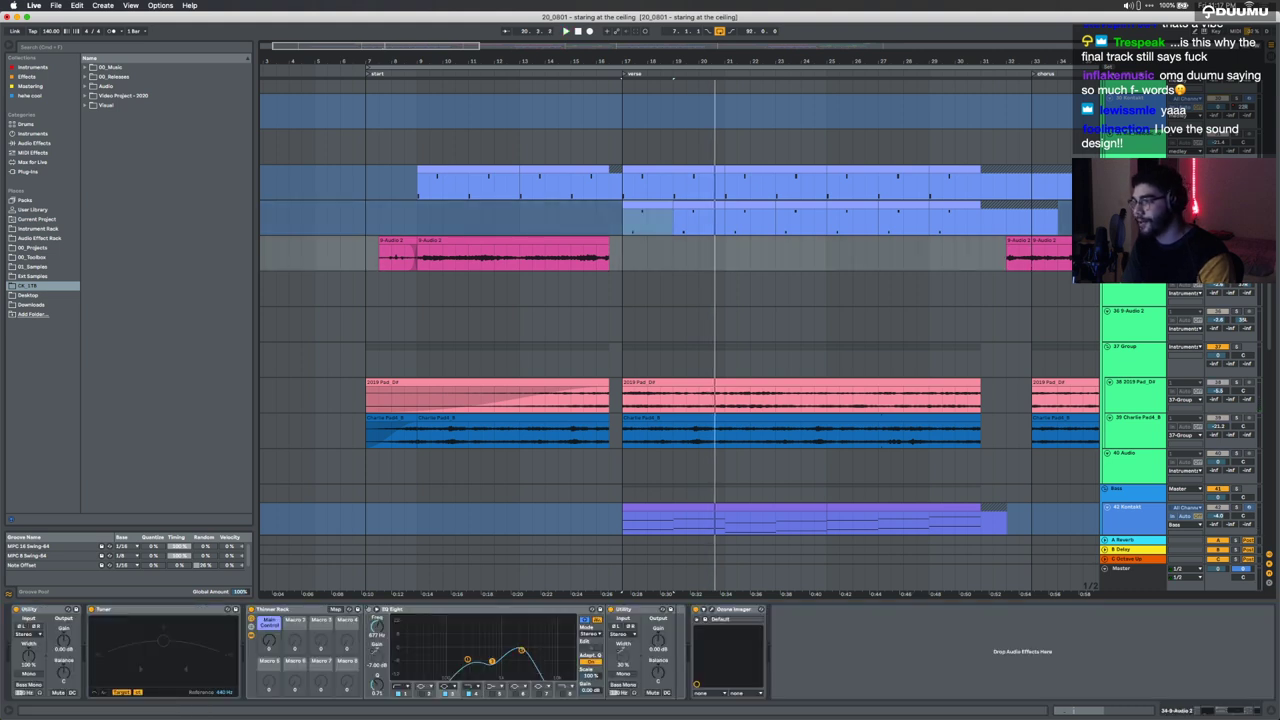
click(452, 243)
click(405, 243)
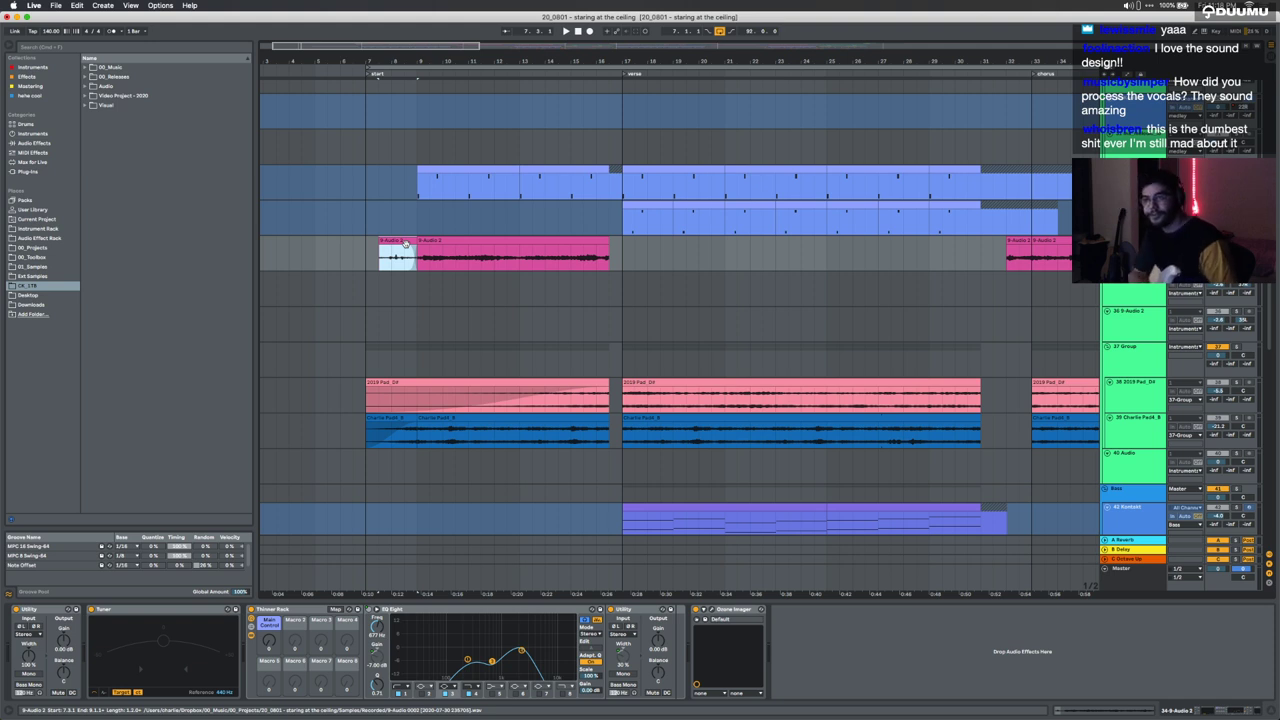
Step: Play the long 9-Audio 2 clip in the start section from about bar 10, then select it and play it from bar 9
click(455, 246)
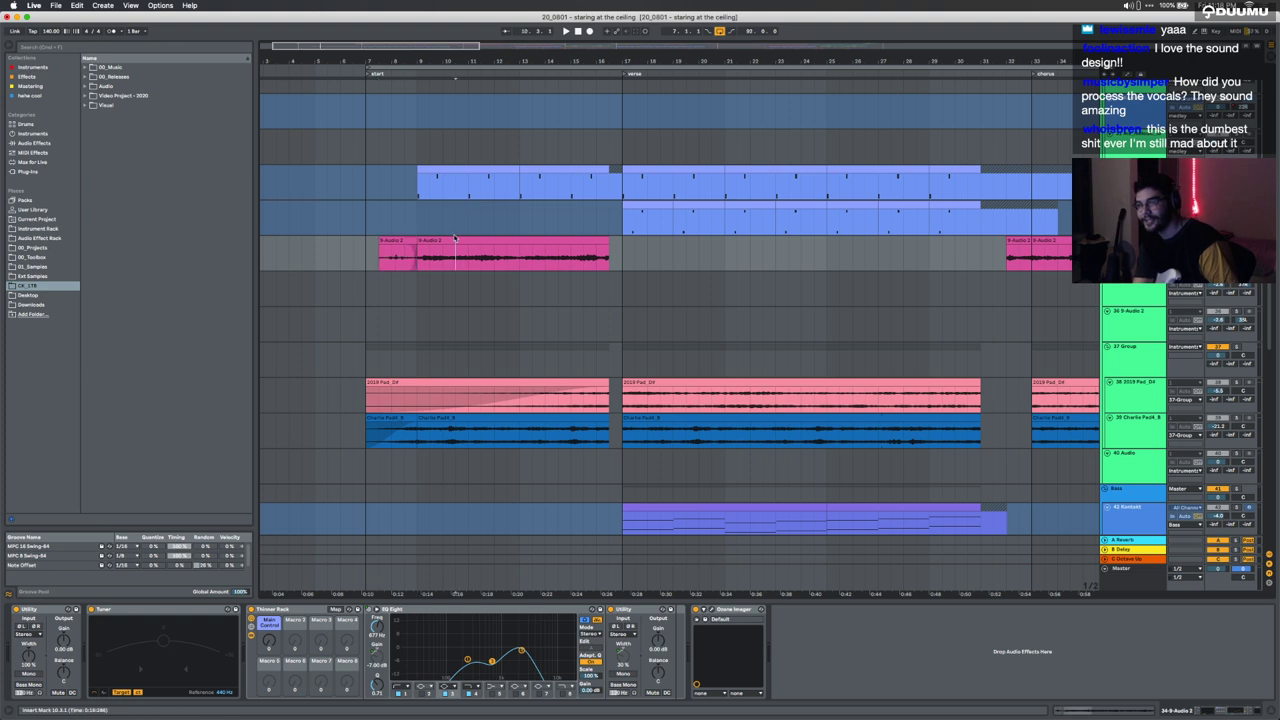
key(space)
key(space)
click(440, 245)
key(space)
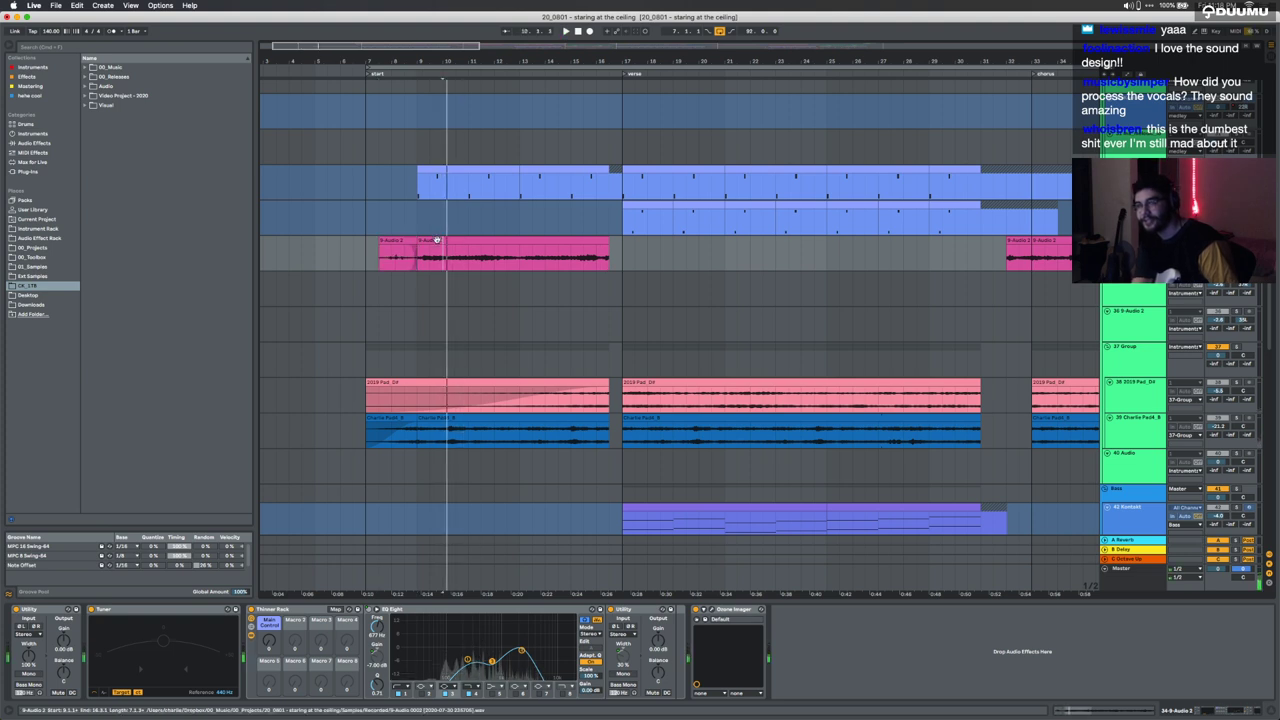
click(437, 240)
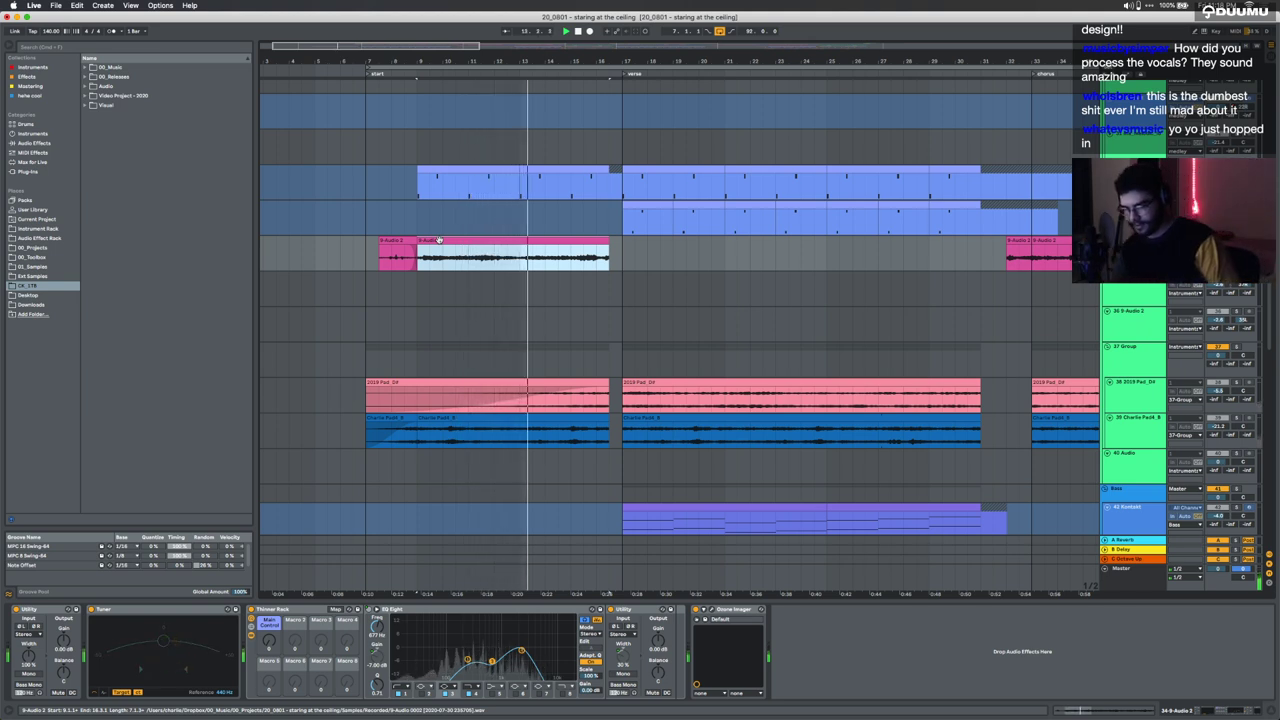
key(space)
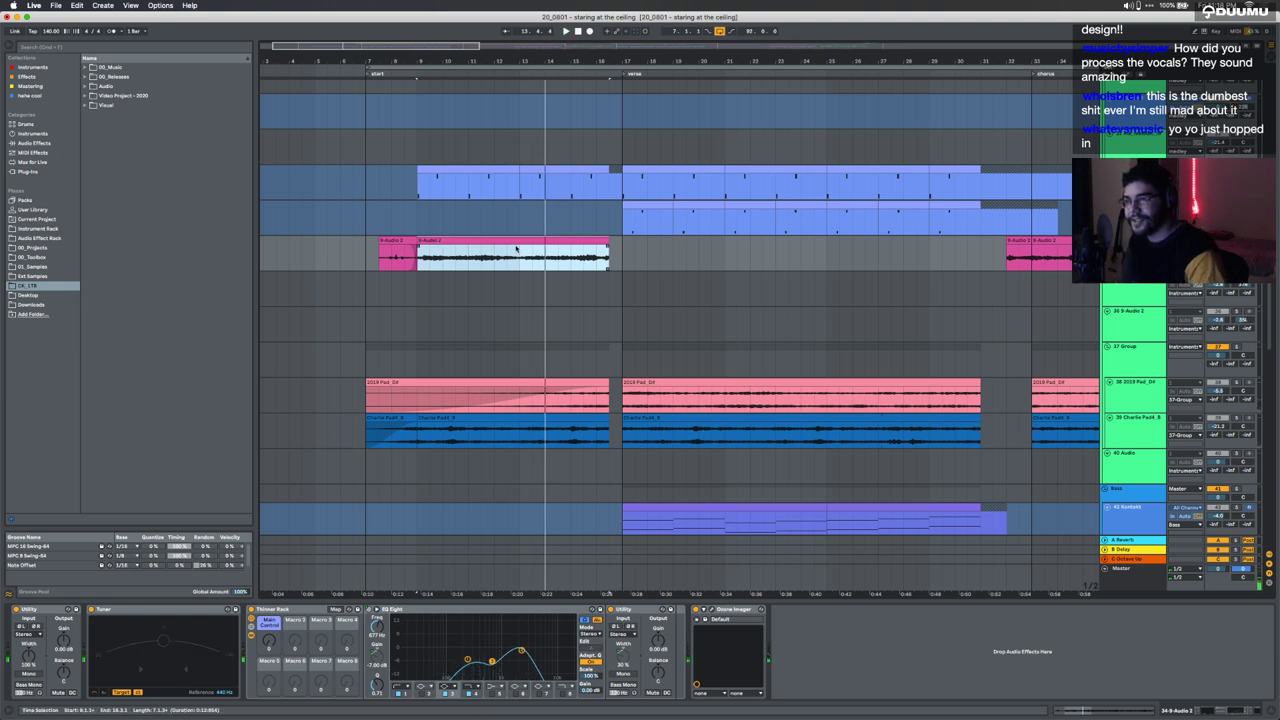
Step: Turn off all devices in the 34 9-Audio 2 track's chain
click(518, 250)
scroll(616, 413, right, 1)
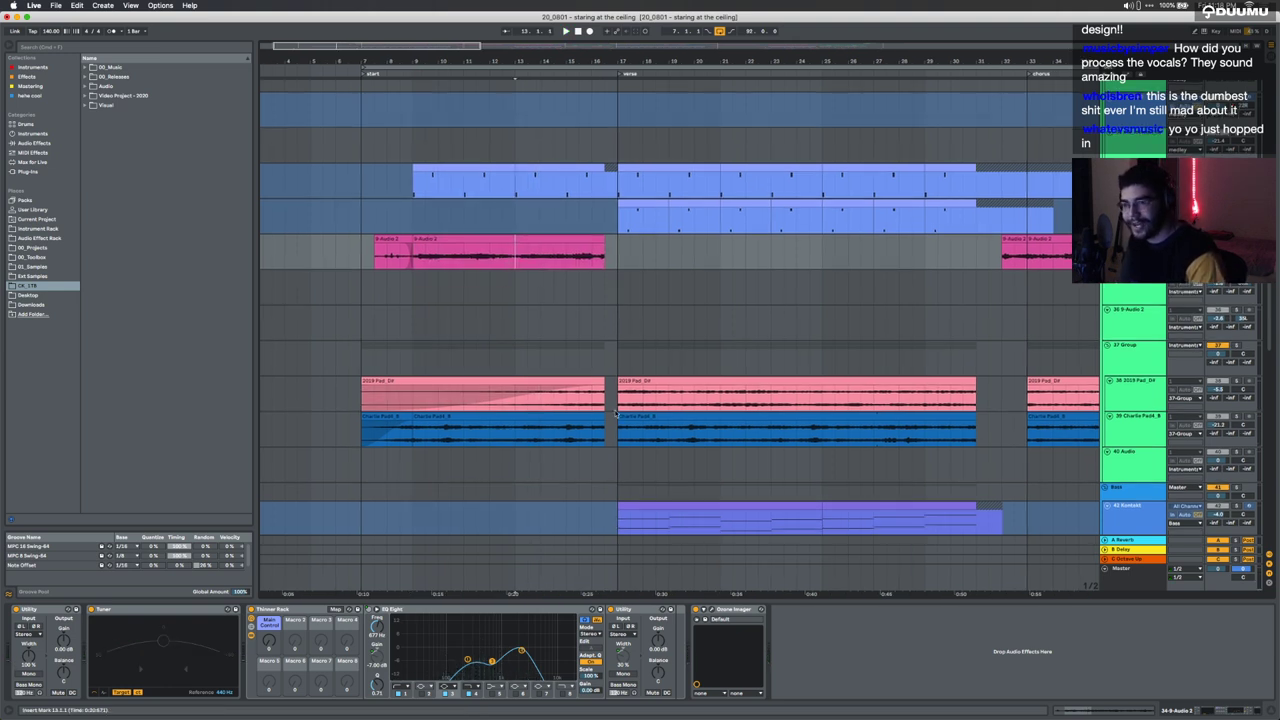
click(181, 615)
key(super+a)
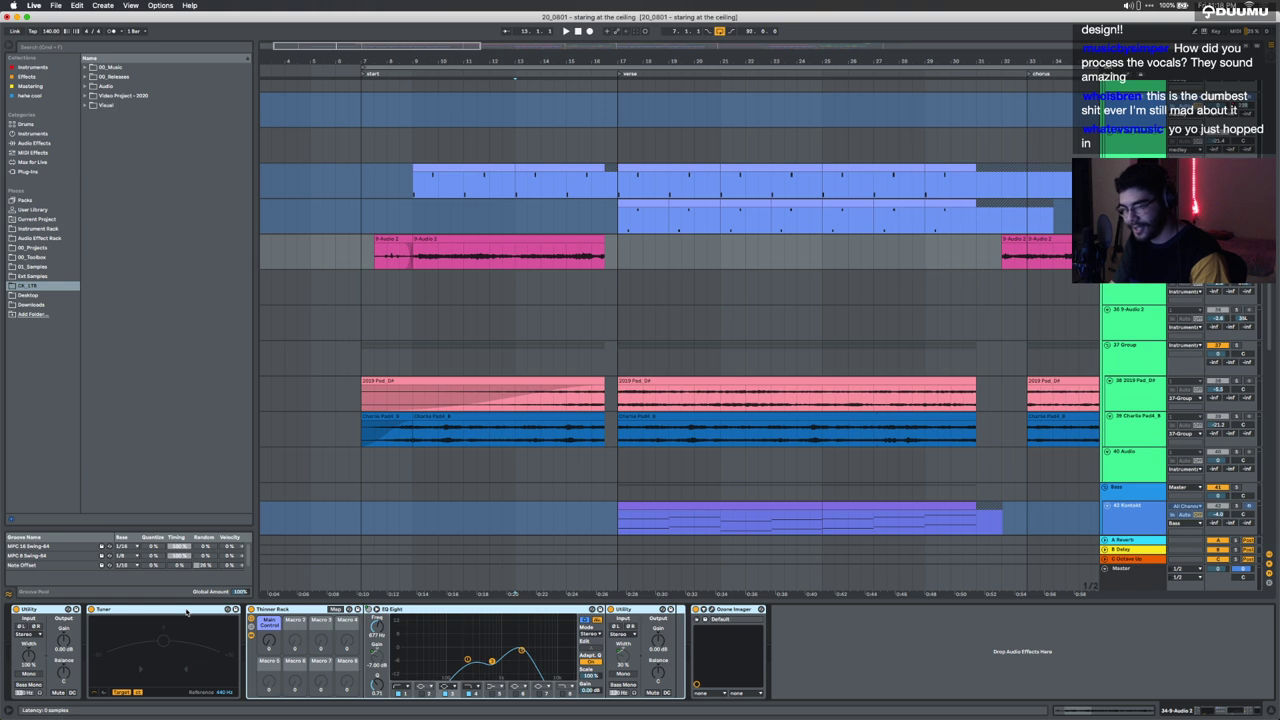
Step: Extend the long 9-Audio 2 clip in the start section back to about bar 6 and forward to about bar 28
click(416, 242)
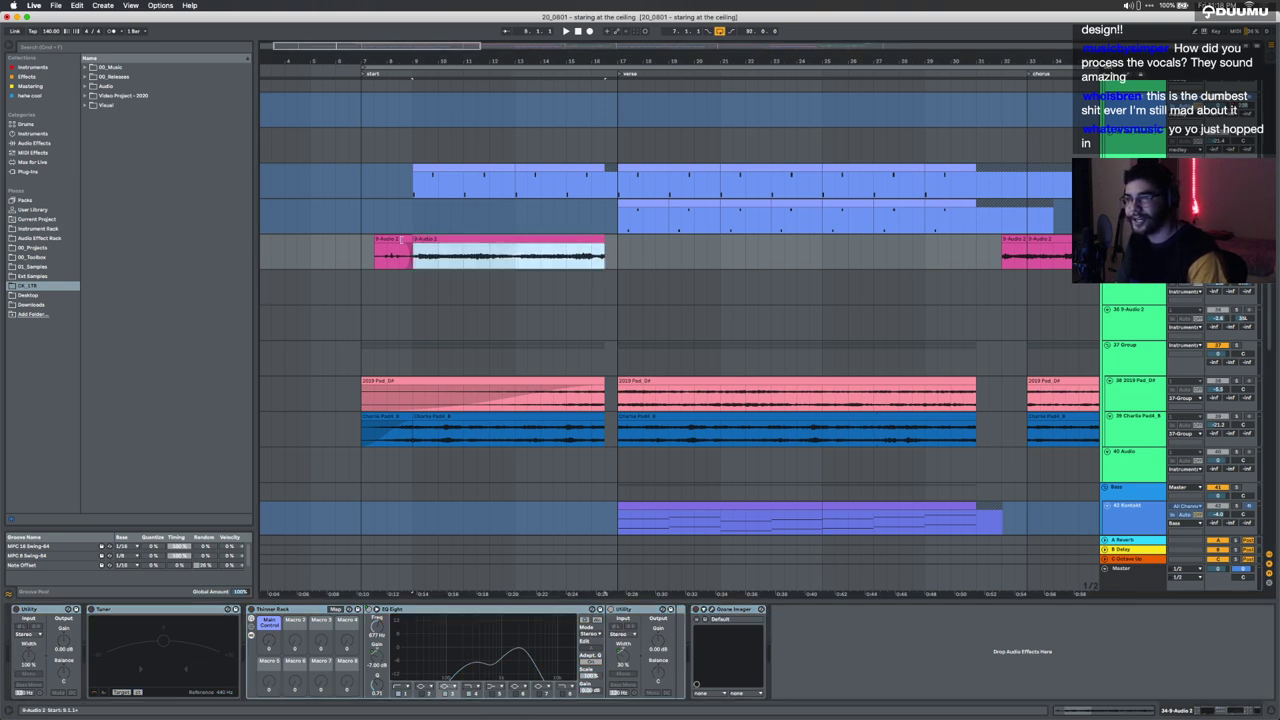
drag(403, 240, 302, 273)
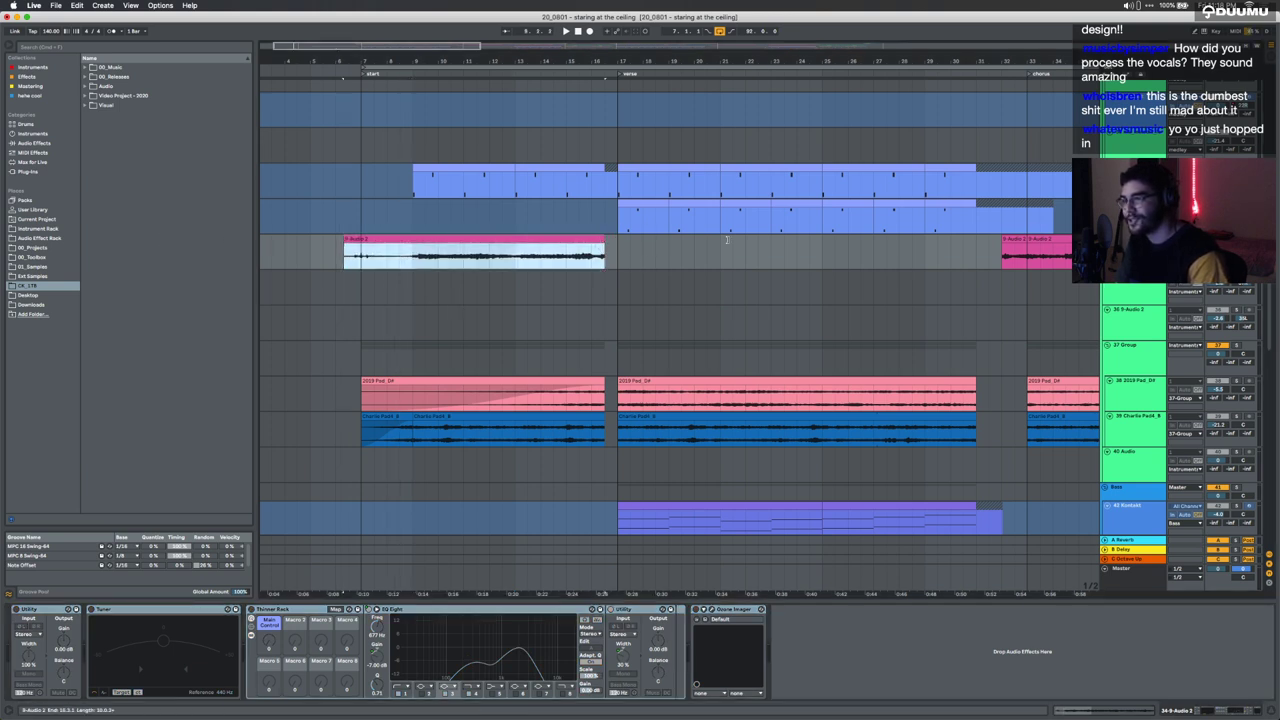
drag(727, 240, 900, 241)
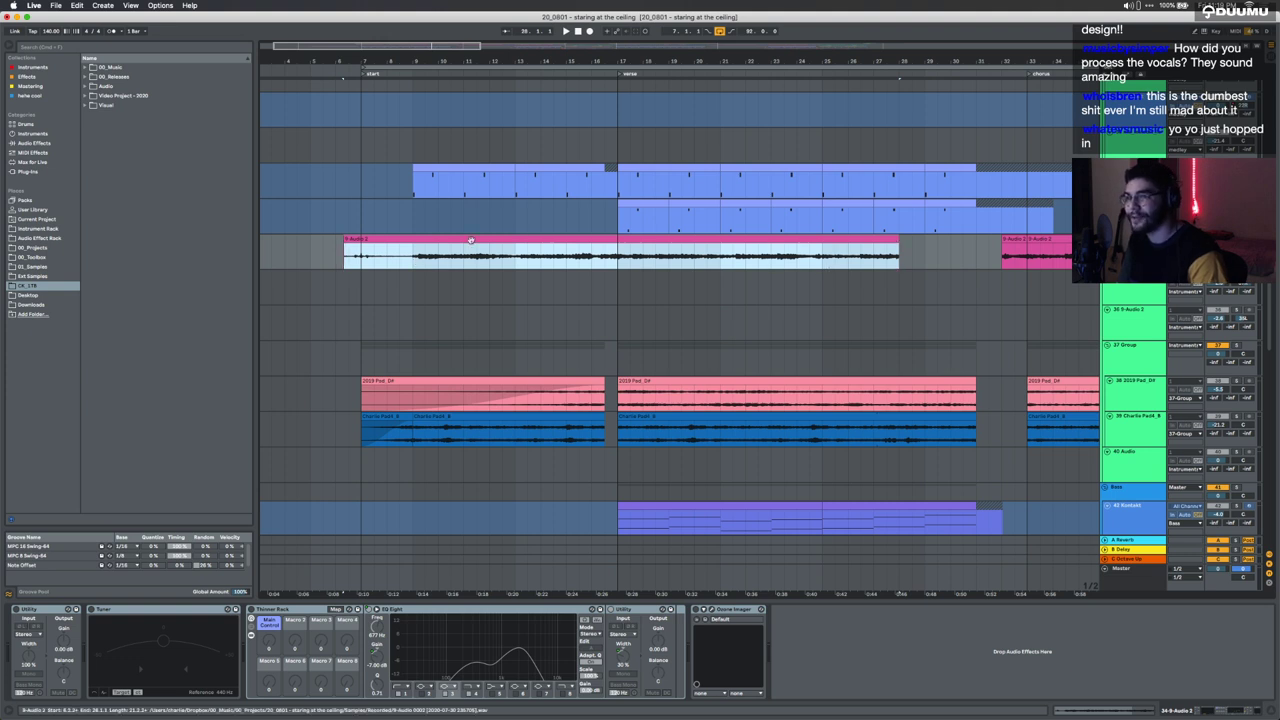
Step: Play the extended, unprocessed 9-Audio 2 recording from bar 7, then from bar 9
key(space)
click(374, 265)
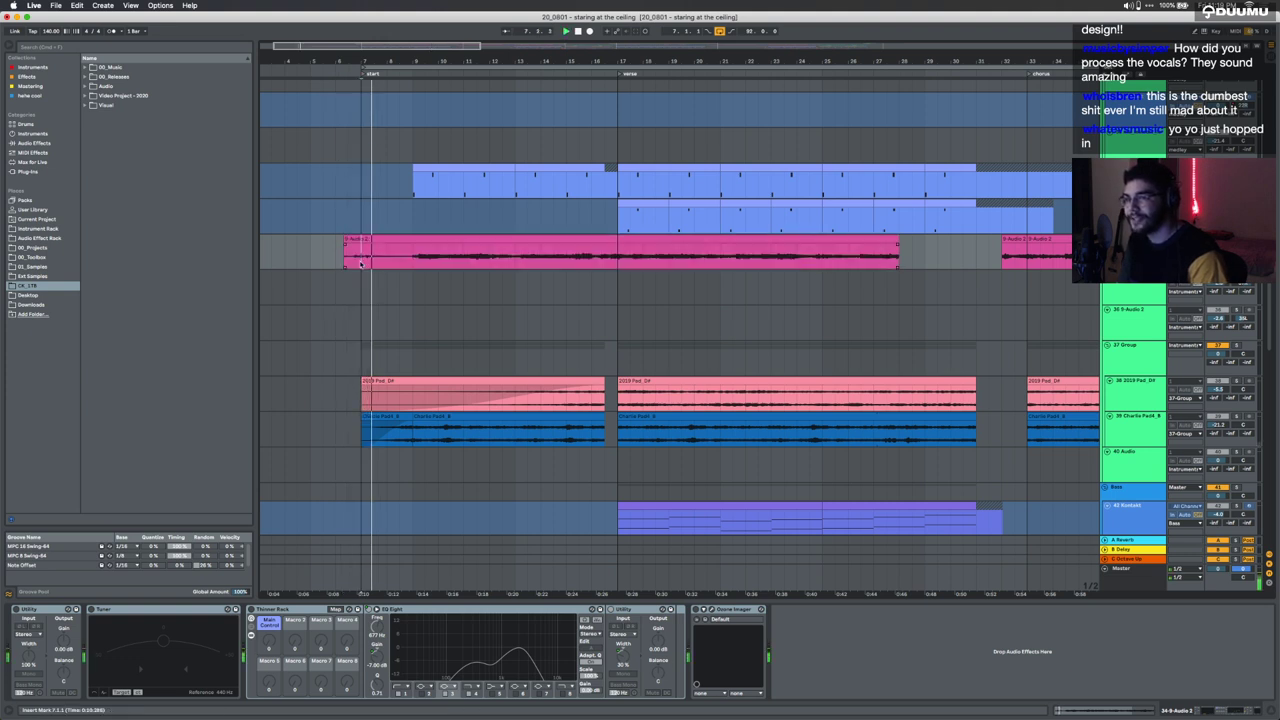
scroll(400, 265, up, 3)
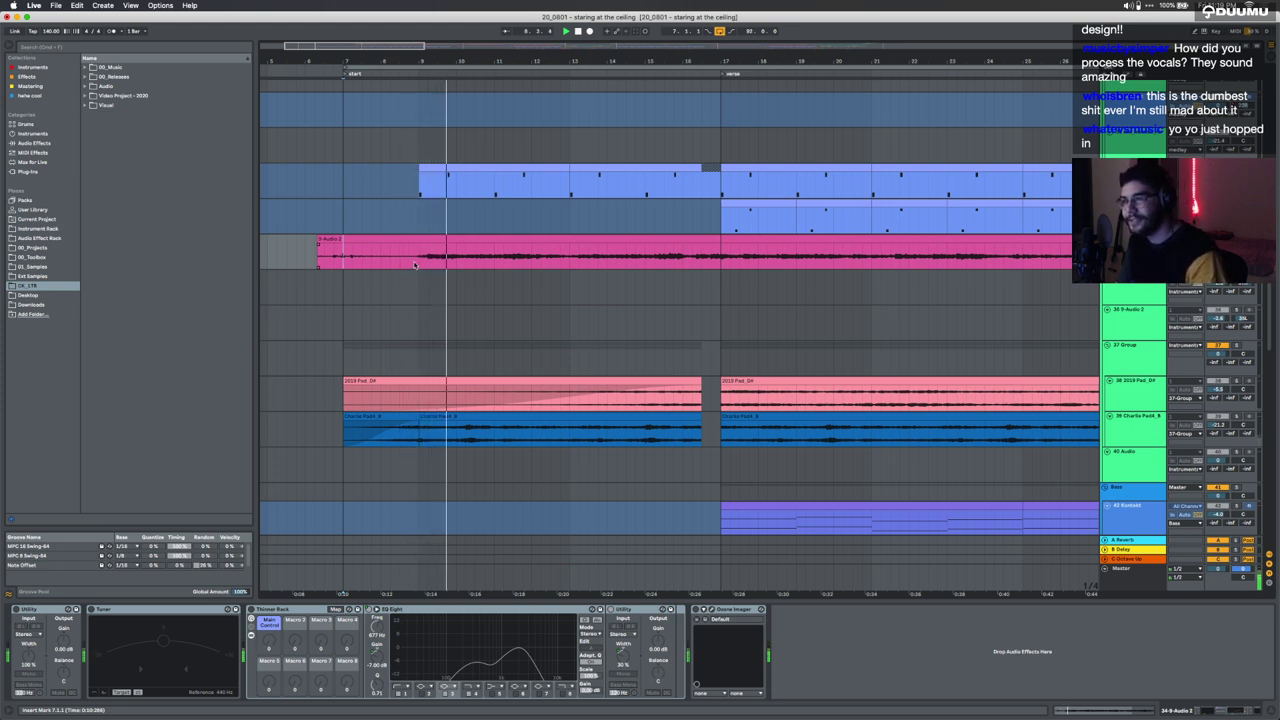
click(420, 263)
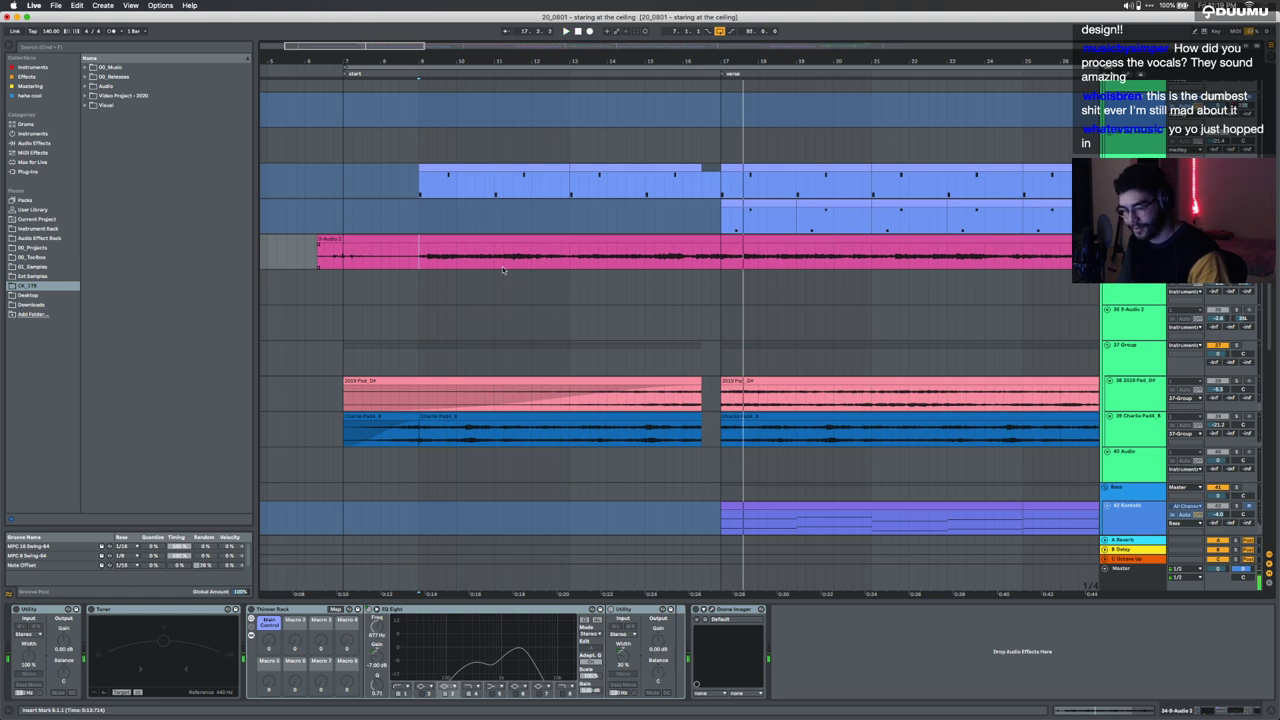
Step: Undo both extensions of the 9-Audio 2 clip and turn all of the track's devices back on
key(super+z)
key(super+z)
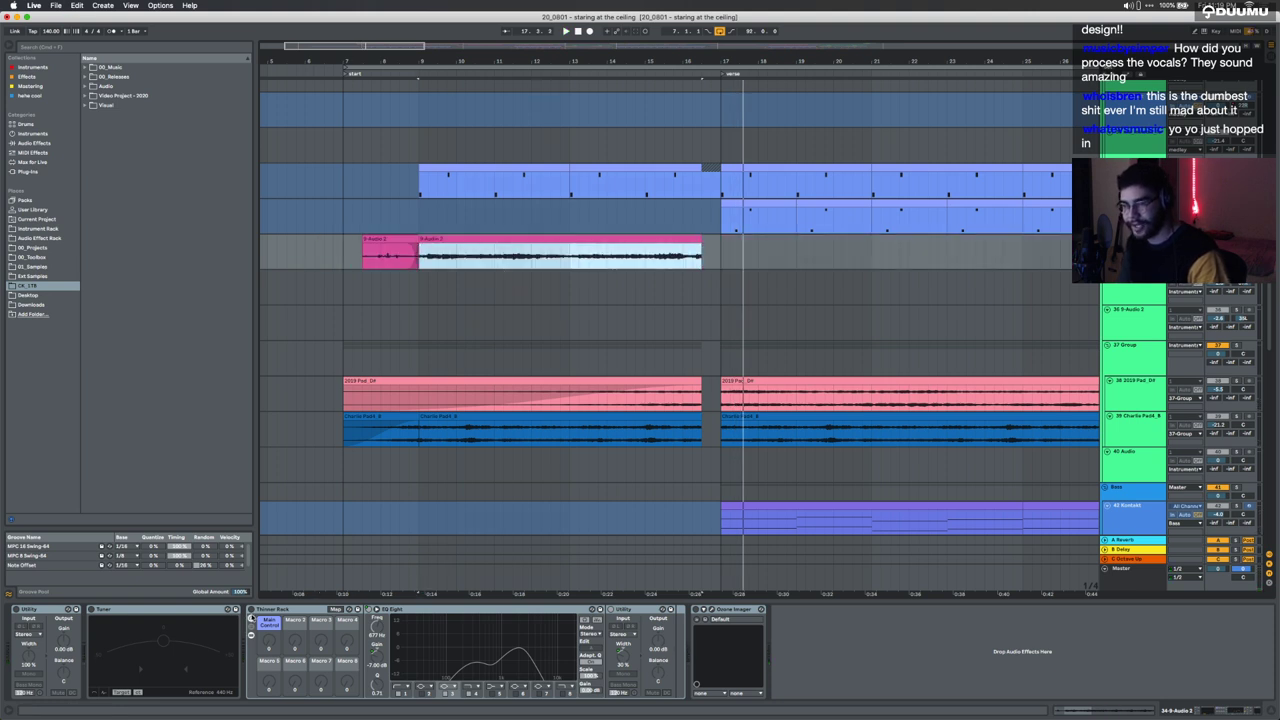
click(208, 609)
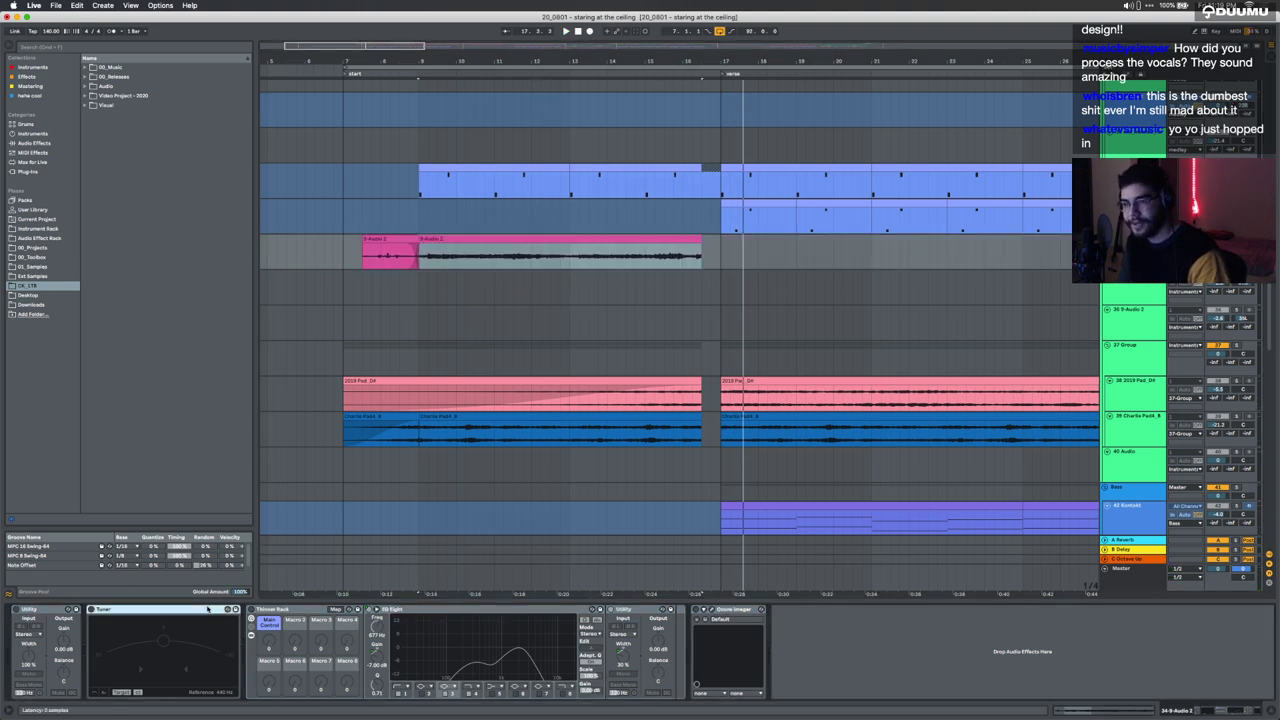
click(737, 610)
scroll(613, 262, down, 5)
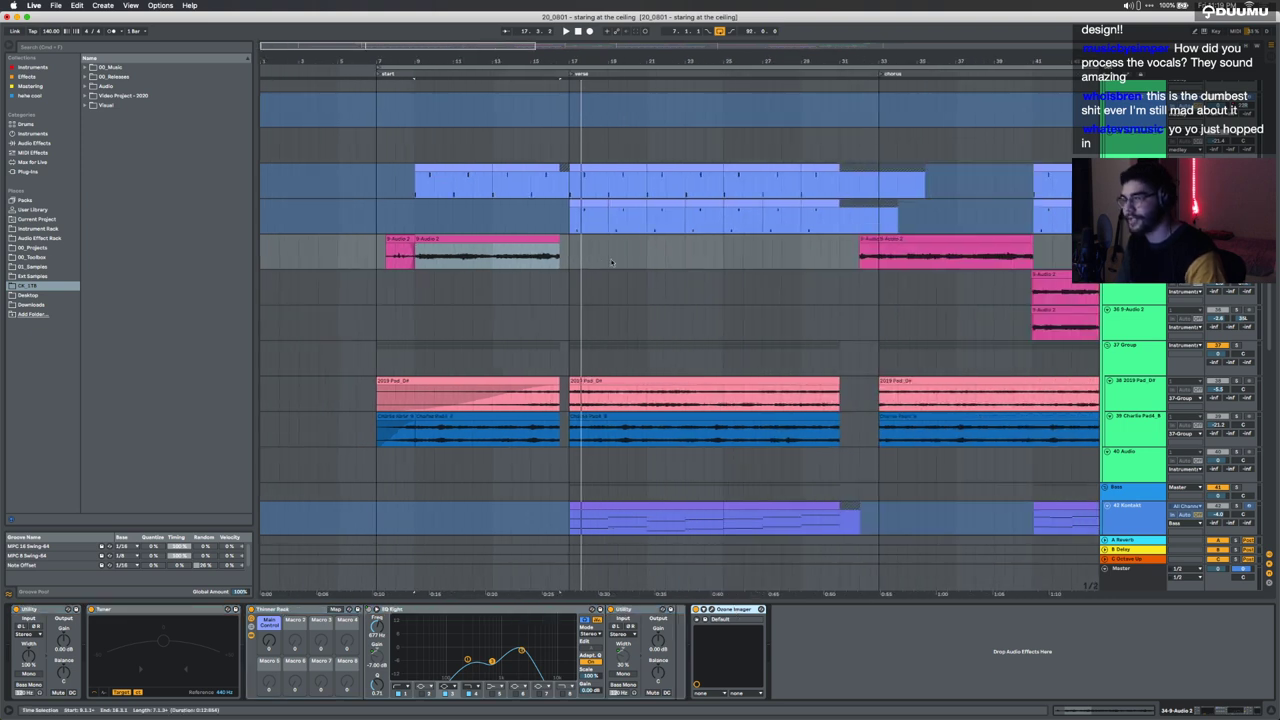
Step: Play the short opening 9-Audio 2 clip through its devices into the long clip, selecting the long one before stopping
click(402, 244)
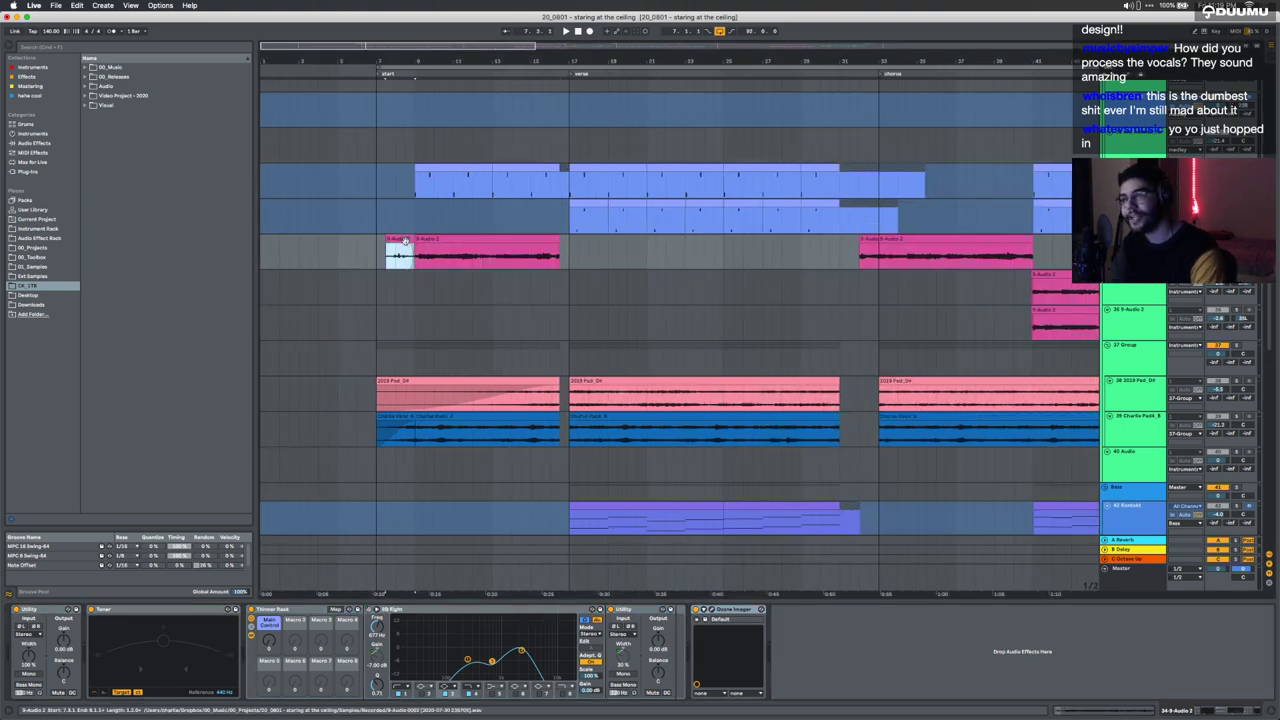
key(space)
key(plus)
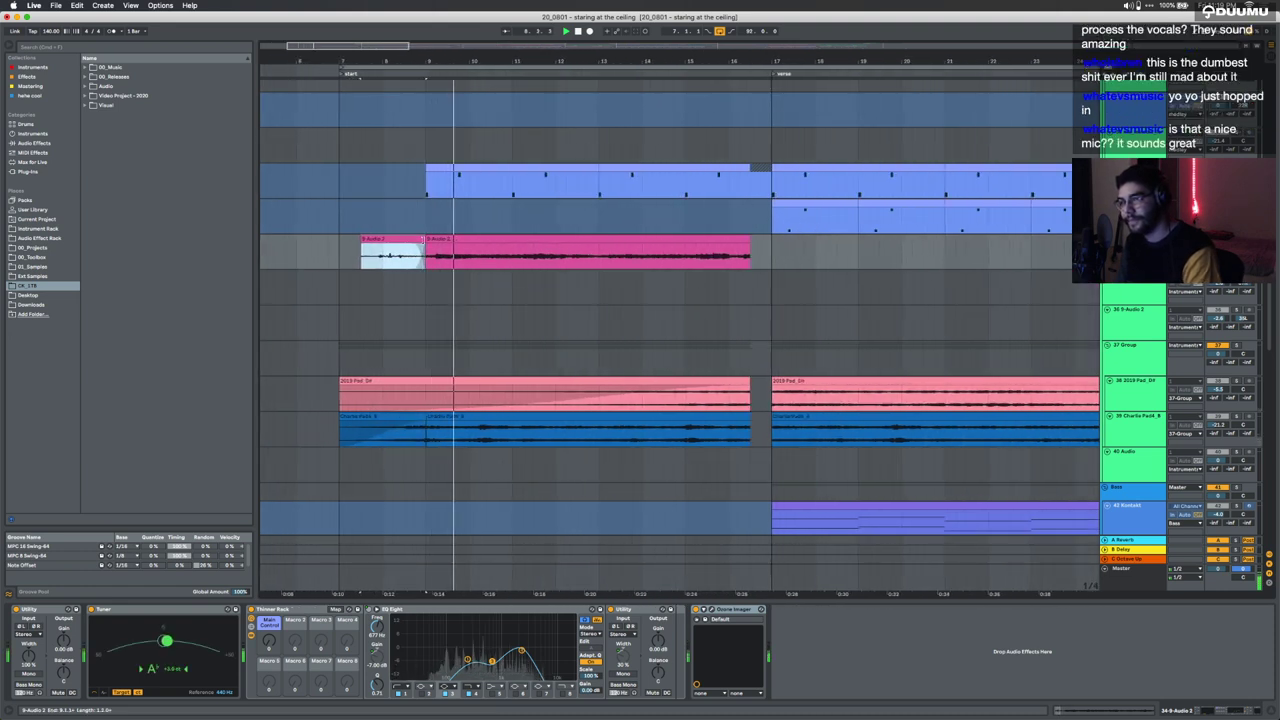
click(435, 243)
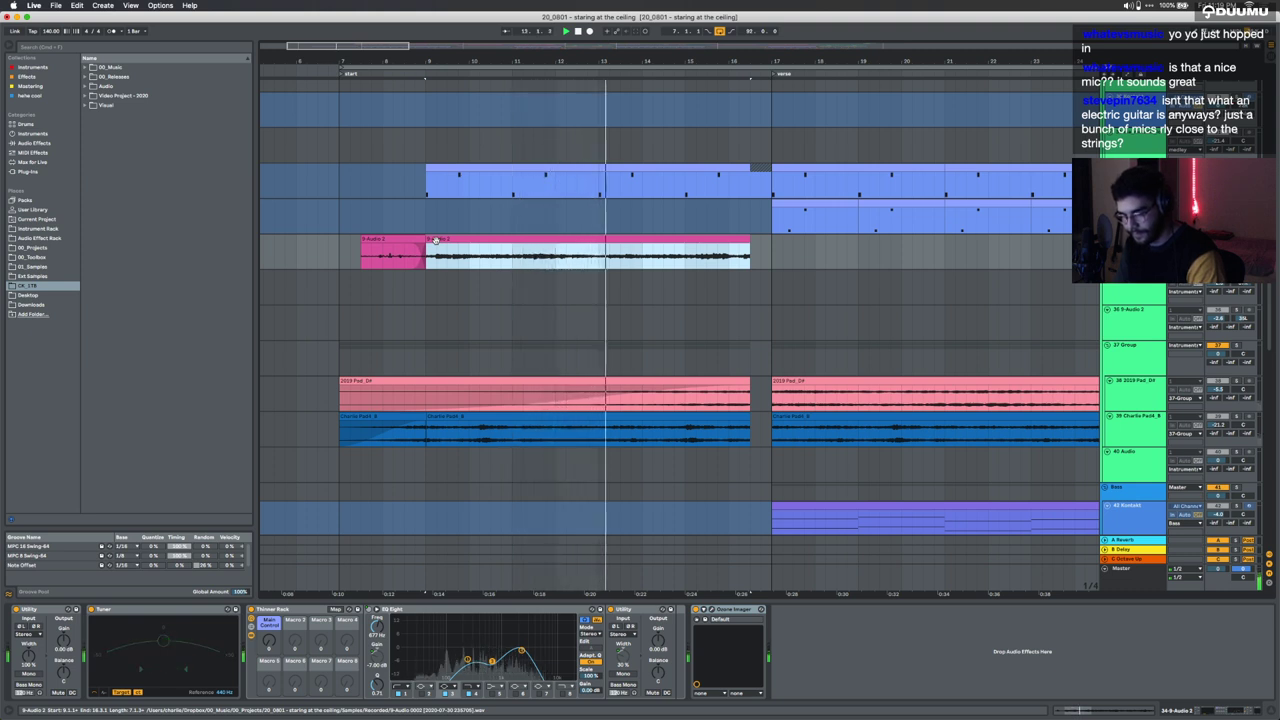
key(space)
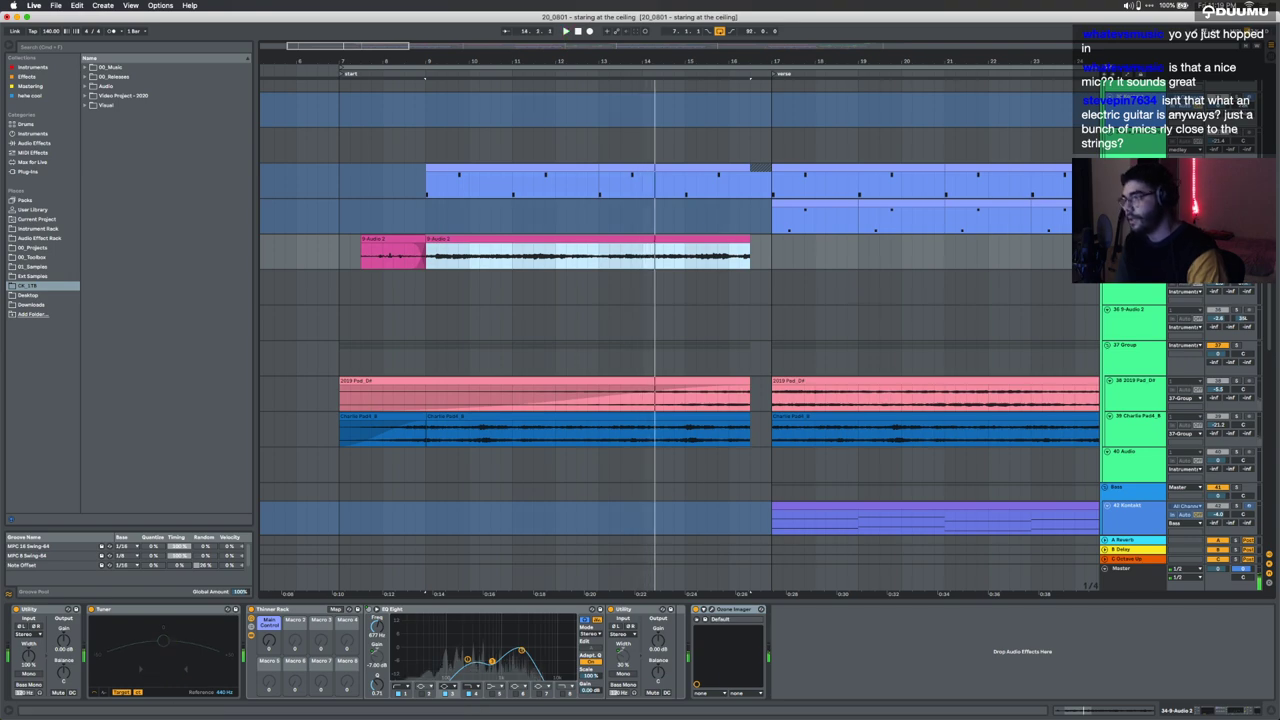
Step: Set the loop to the 16-bar verse, from bar 17 to bar 33, using a selection on the Drums group
scroll(674, 312, up, 1)
scroll(674, 312, up, 15)
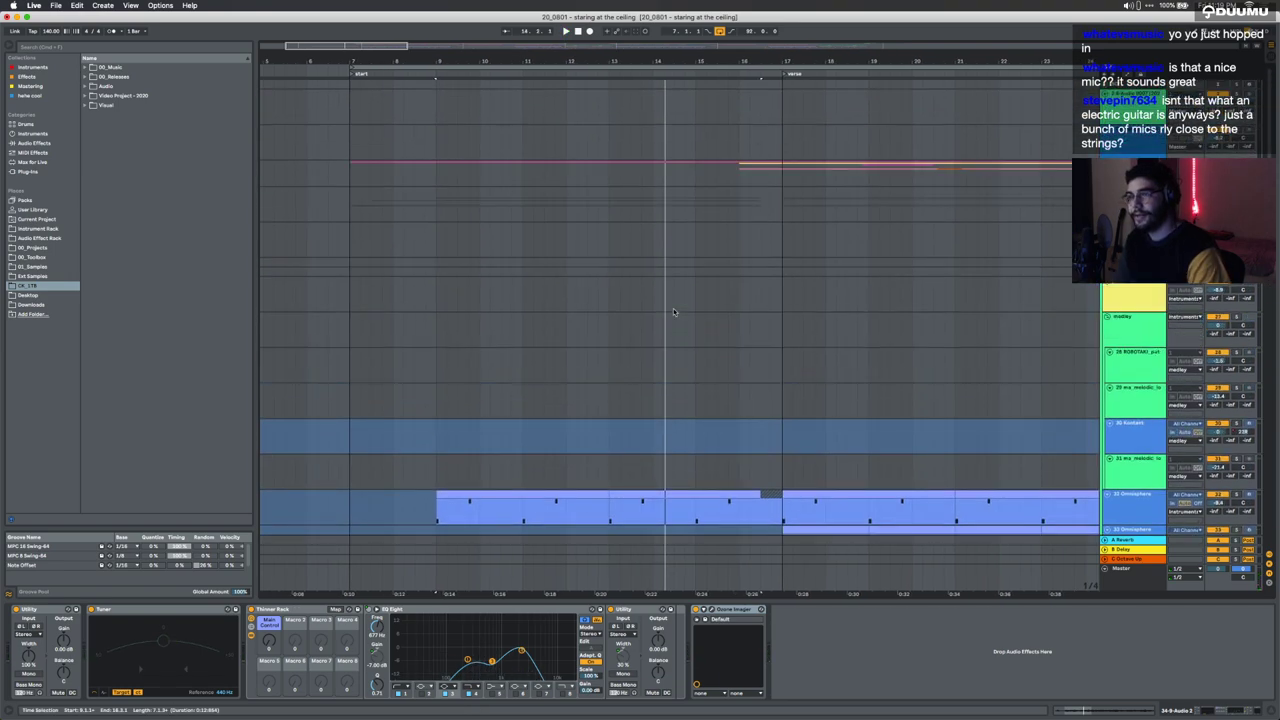
scroll(674, 312, down, 15)
scroll(674, 312, right, 3)
scroll(674, 312, up, 2)
scroll(674, 312, down, 3)
scroll(673, 312, down, 6)
scroll(673, 312, right, 4)
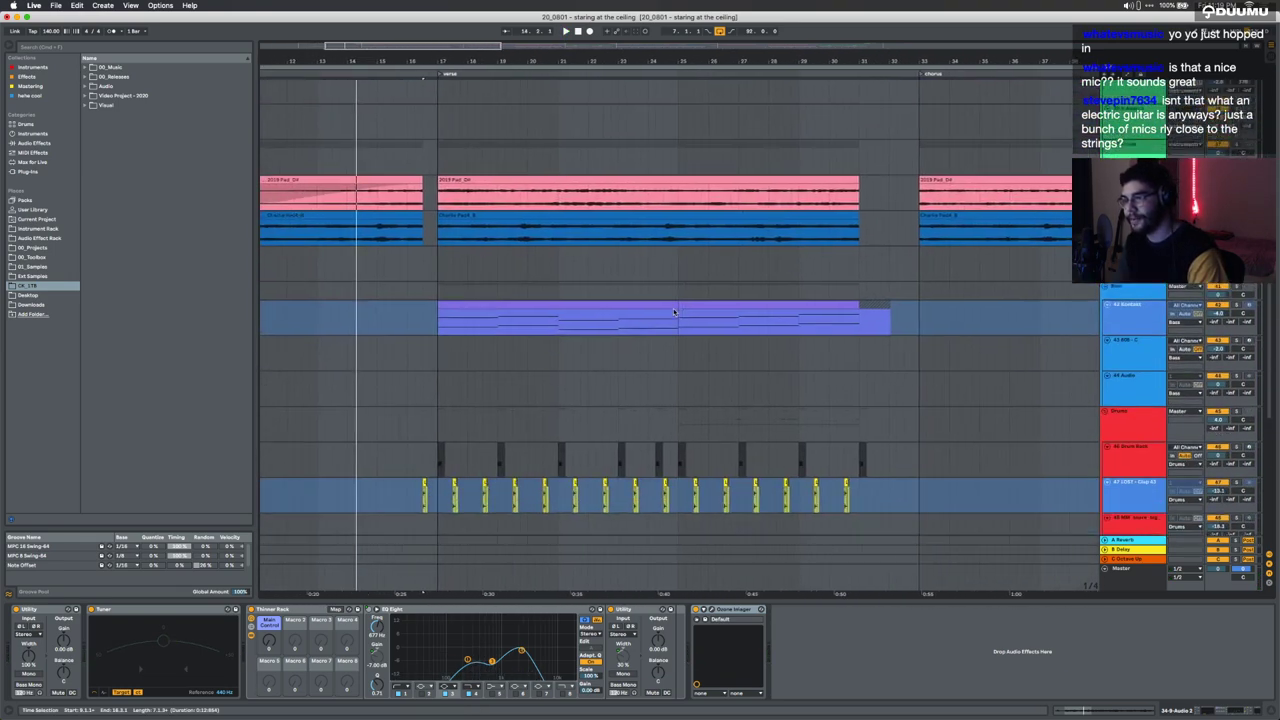
drag(443, 420, 924, 406)
key(super+l)
Step: Select the verse part of the two Omnisphere tracks from bar 17, then show the 42 Kontakt track's device chain
scroll(724, 338, up, 4)
scroll(724, 337, up, 6)
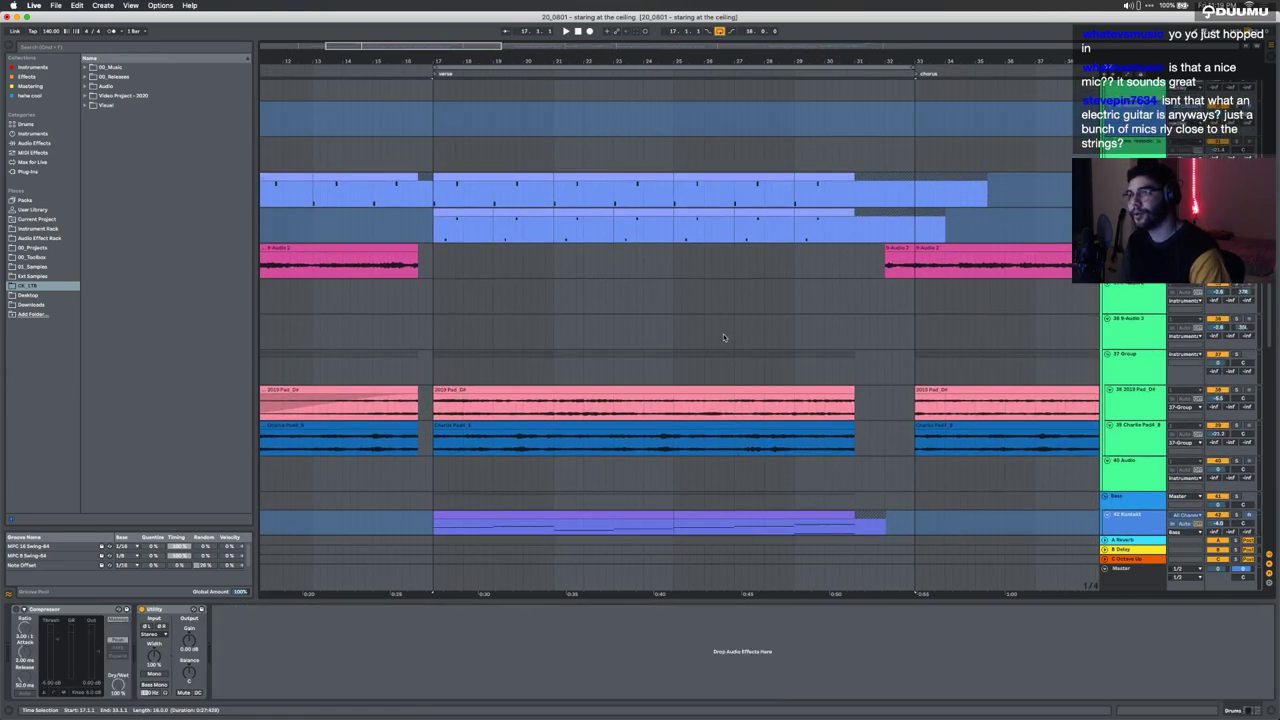
scroll(724, 337, down, 2)
drag(438, 295, 899, 252)
scroll(670, 351, down, 1)
scroll(463, 336, down, 4)
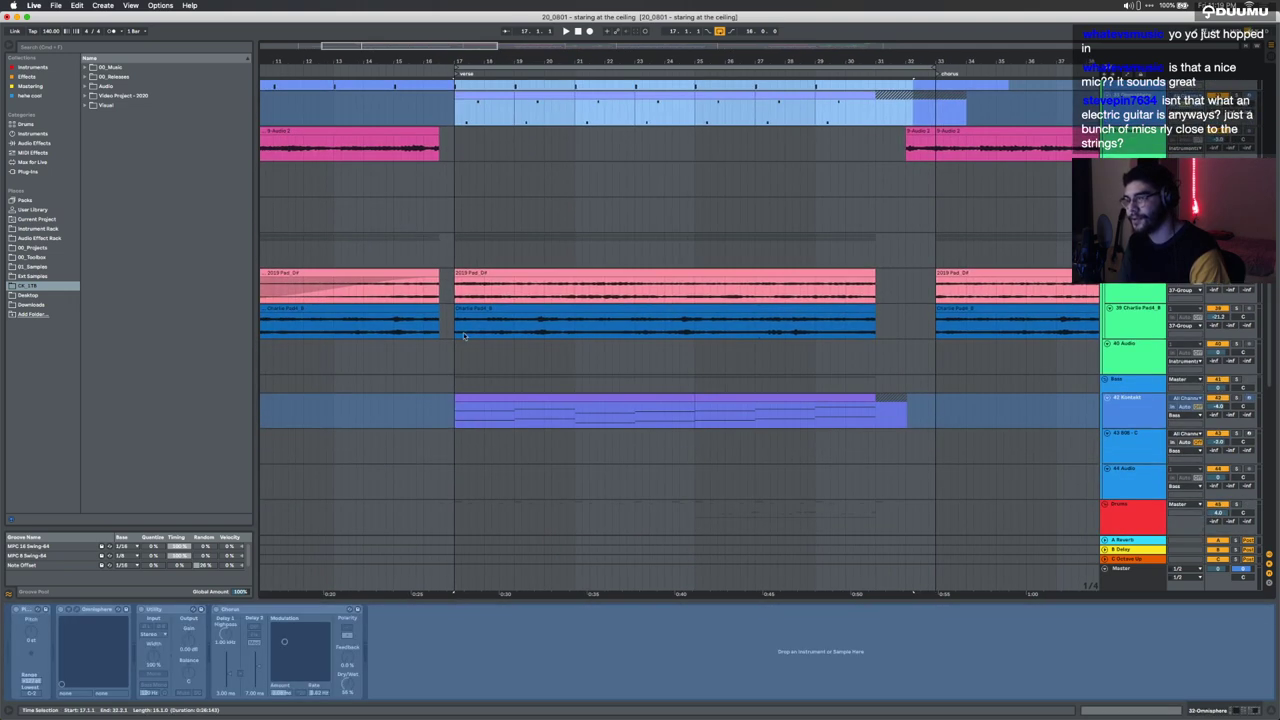
scroll(898, 265, down, 3)
click(1132, 300)
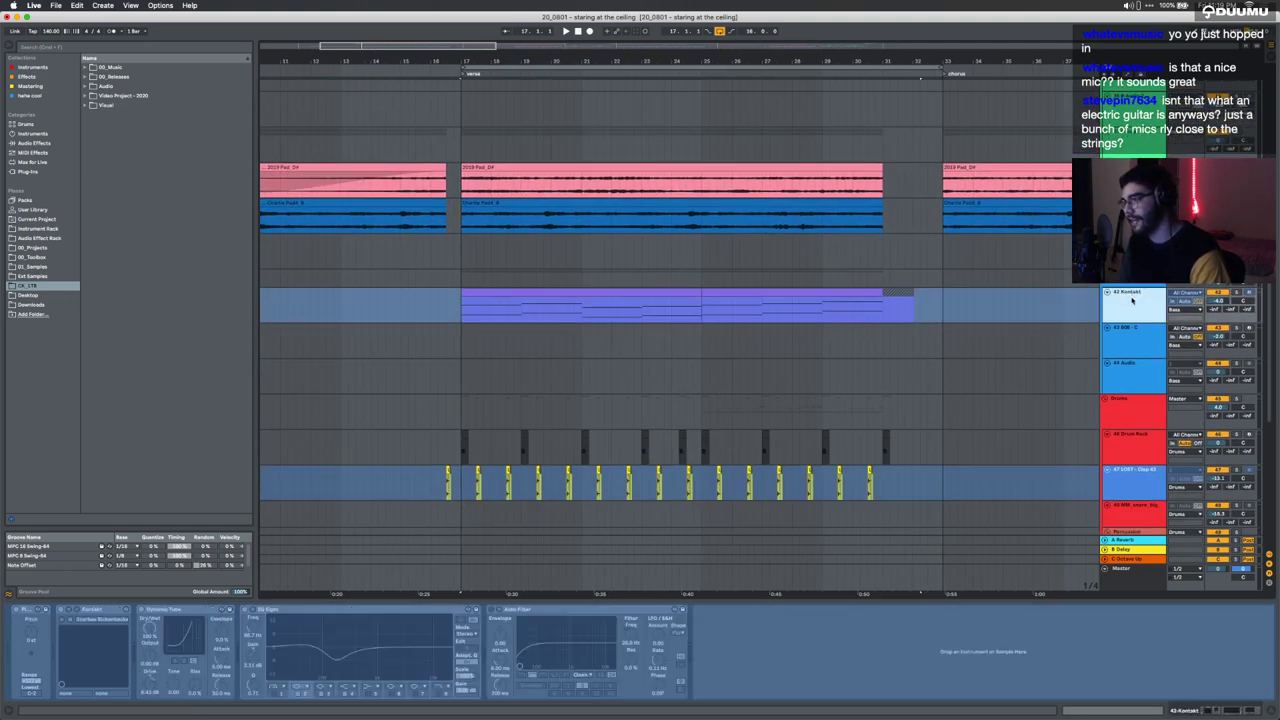
Step: Show the 46 Drum Rack devices and play the verse drums from bar 17 while looking through the percussion tracks
scroll(1106, 418, down, 4)
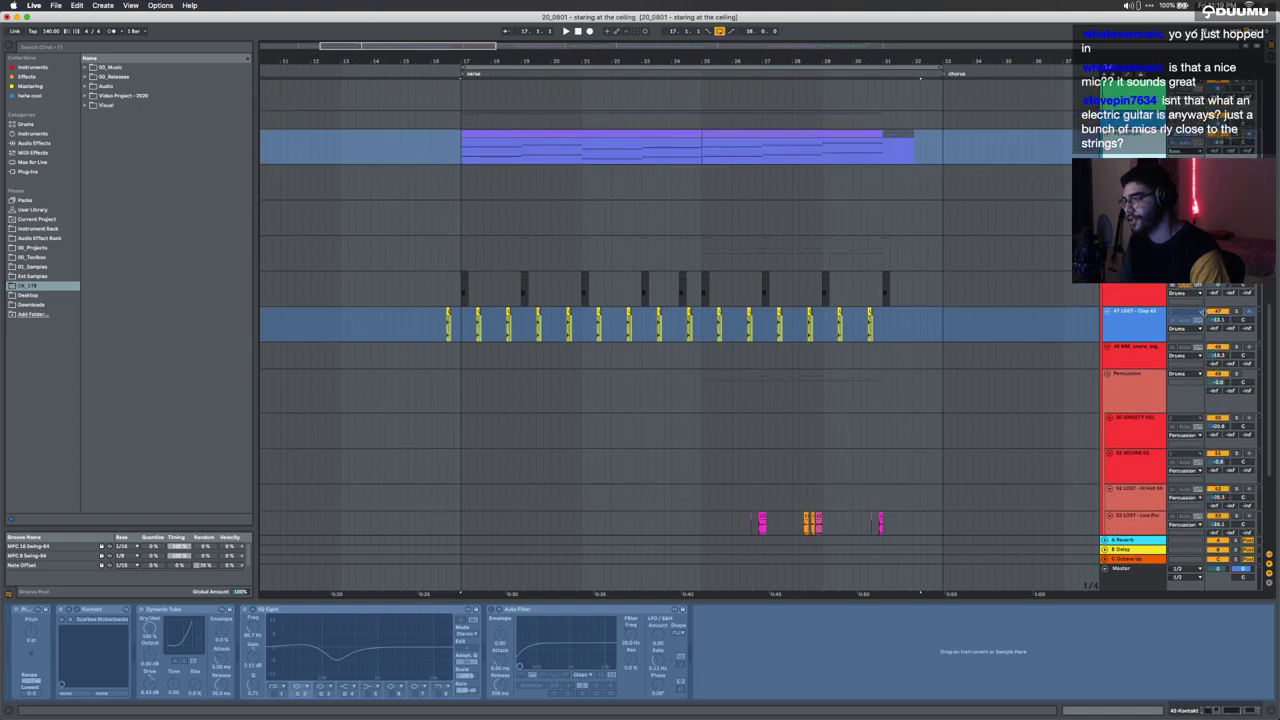
click(461, 296)
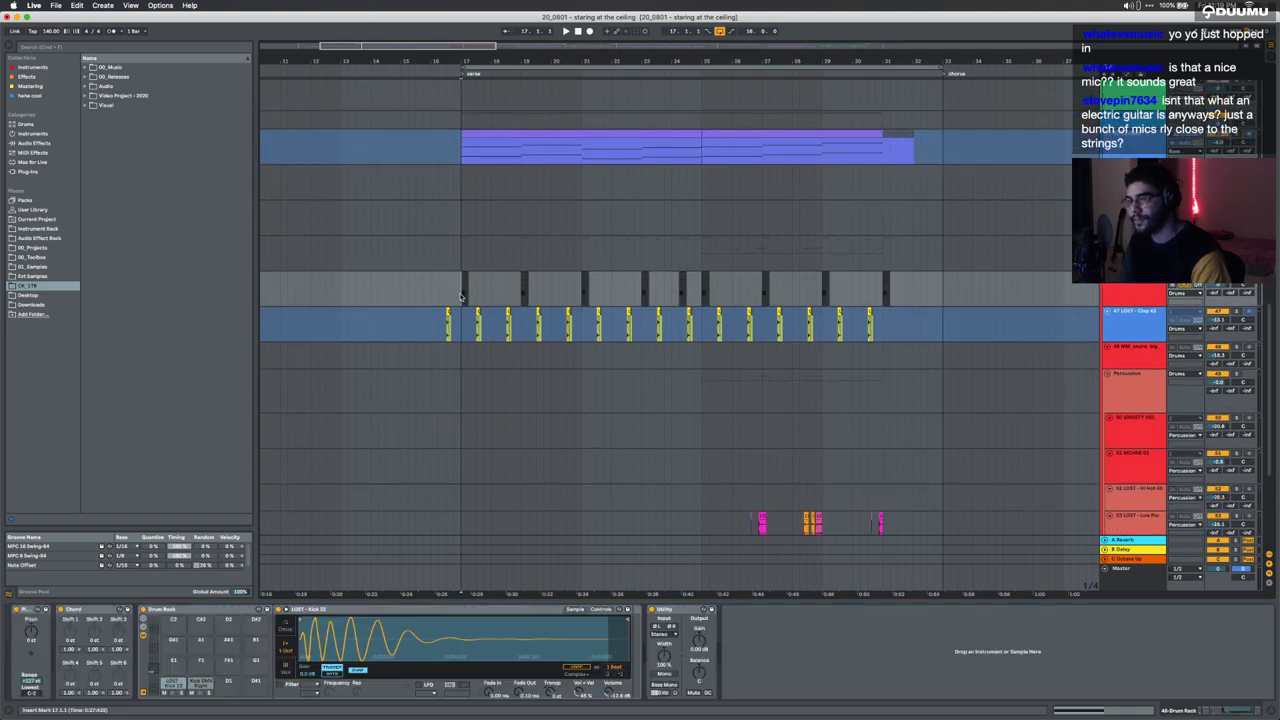
scroll(461, 296, up, 5)
scroll(461, 296, down, 5)
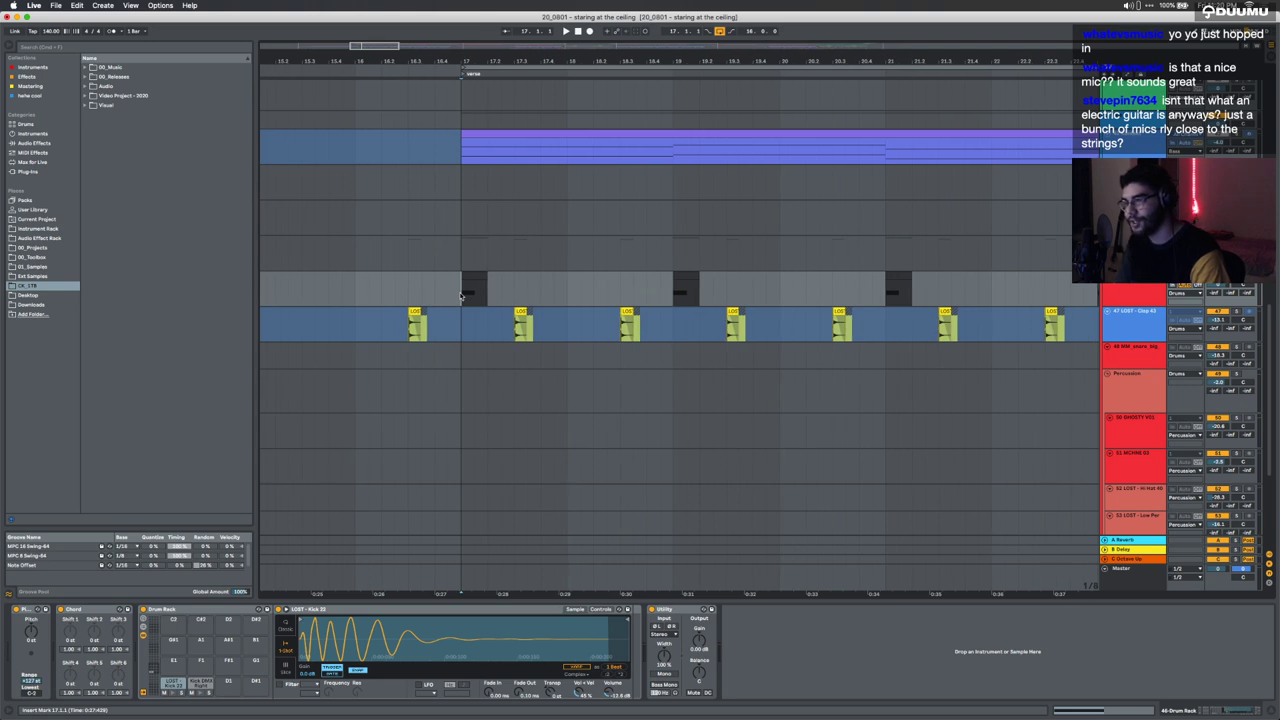
key(space)
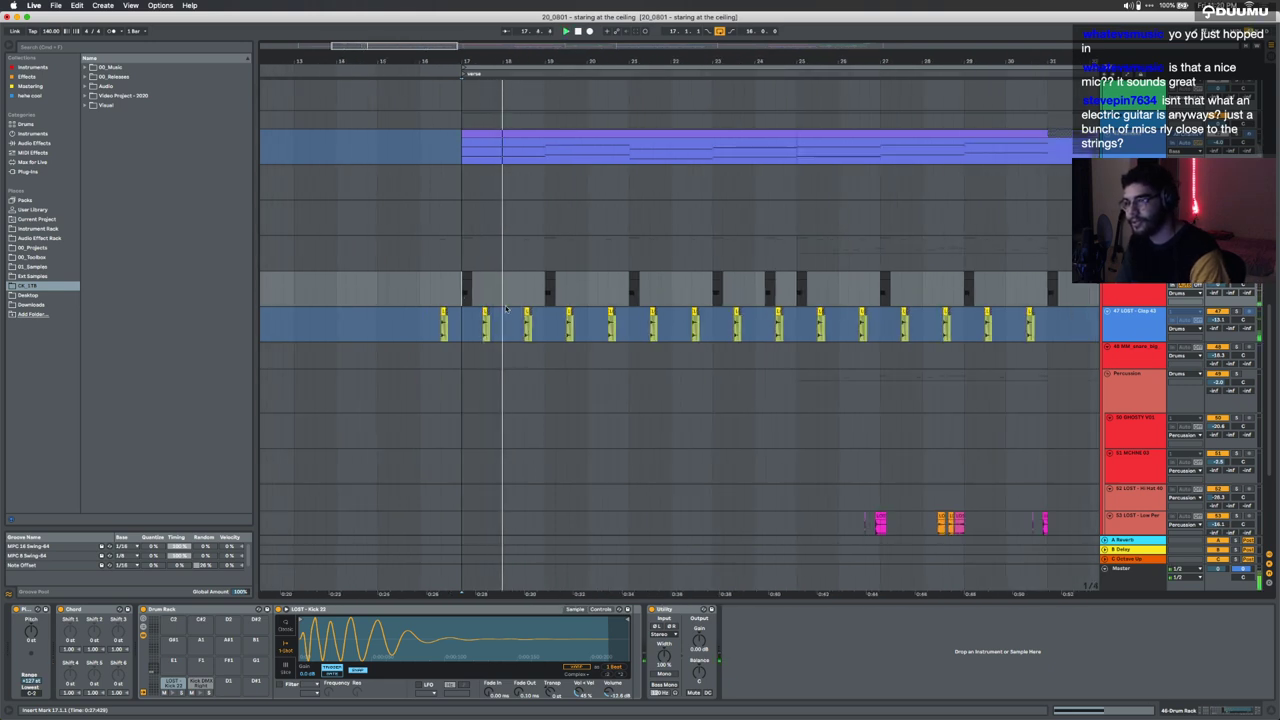
scroll(461, 296, right, 3)
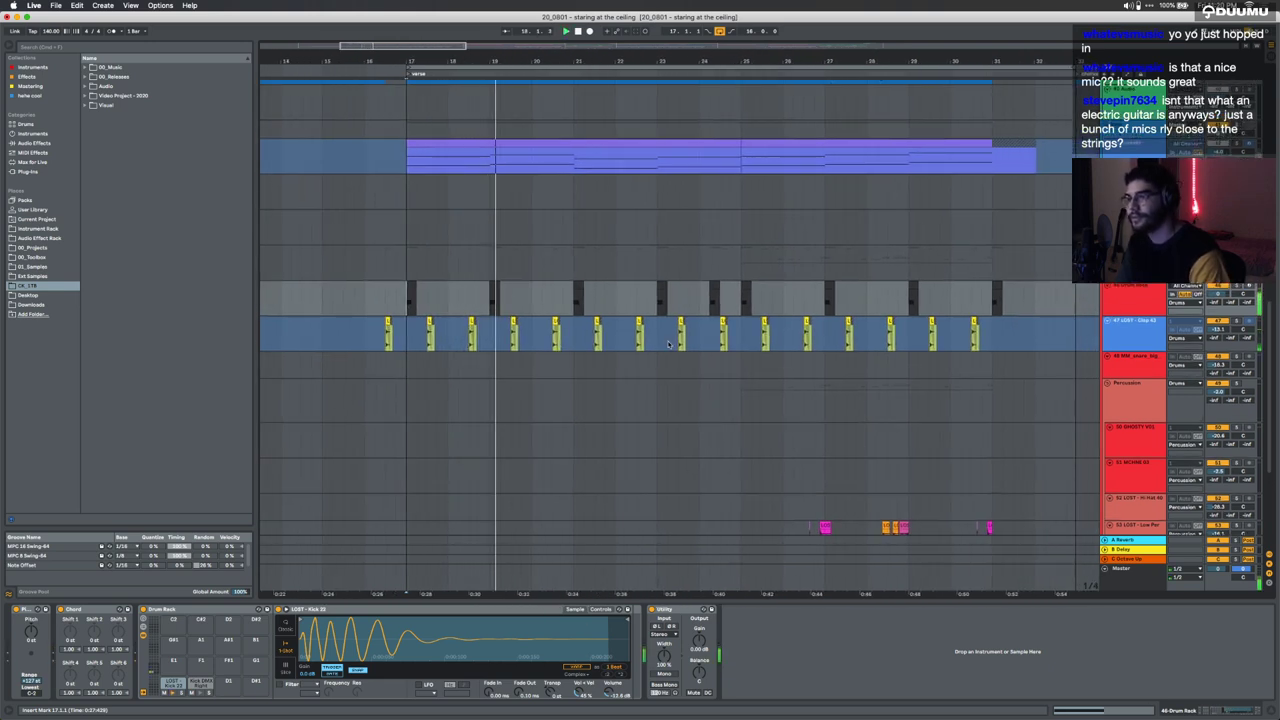
scroll(664, 356, down, 3)
scroll(665, 356, down, 4)
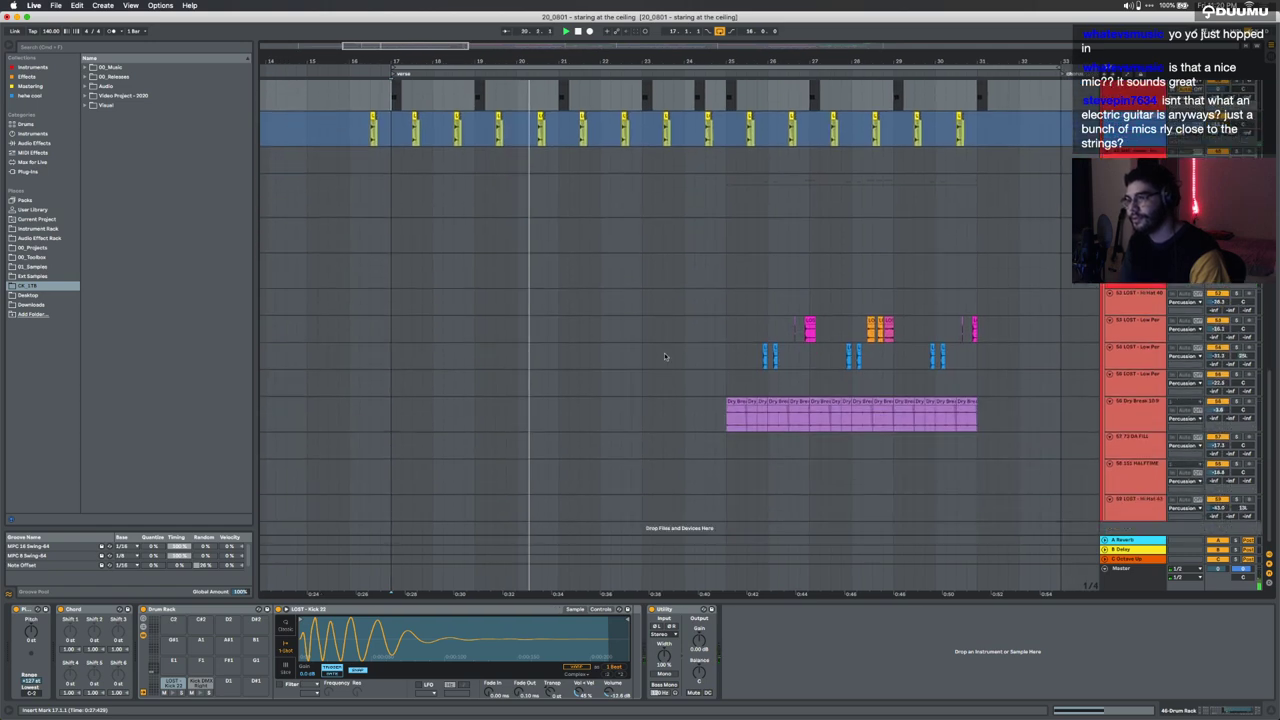
scroll(667, 357, up, 9)
key(space)
Step: Play the 42 Kontakt bass from bar 17 with its device chain shown, and inspect the notes of its first verse clip
click(1132, 260)
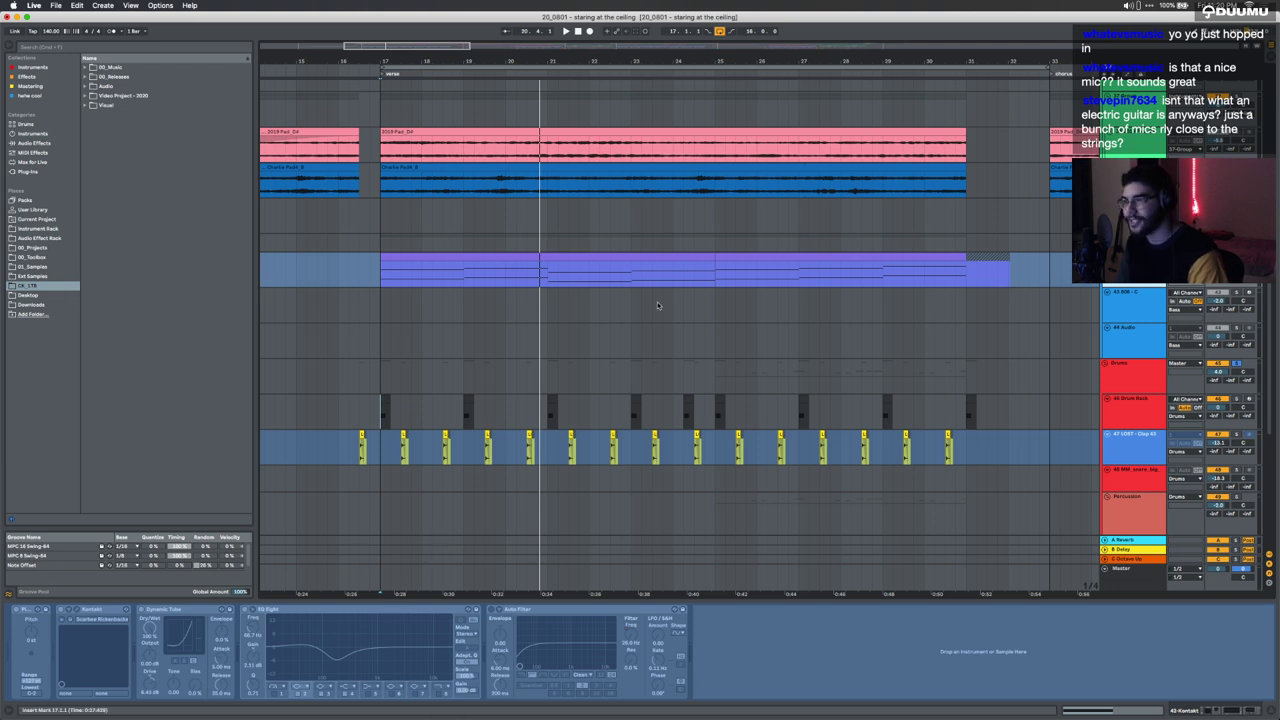
key(space)
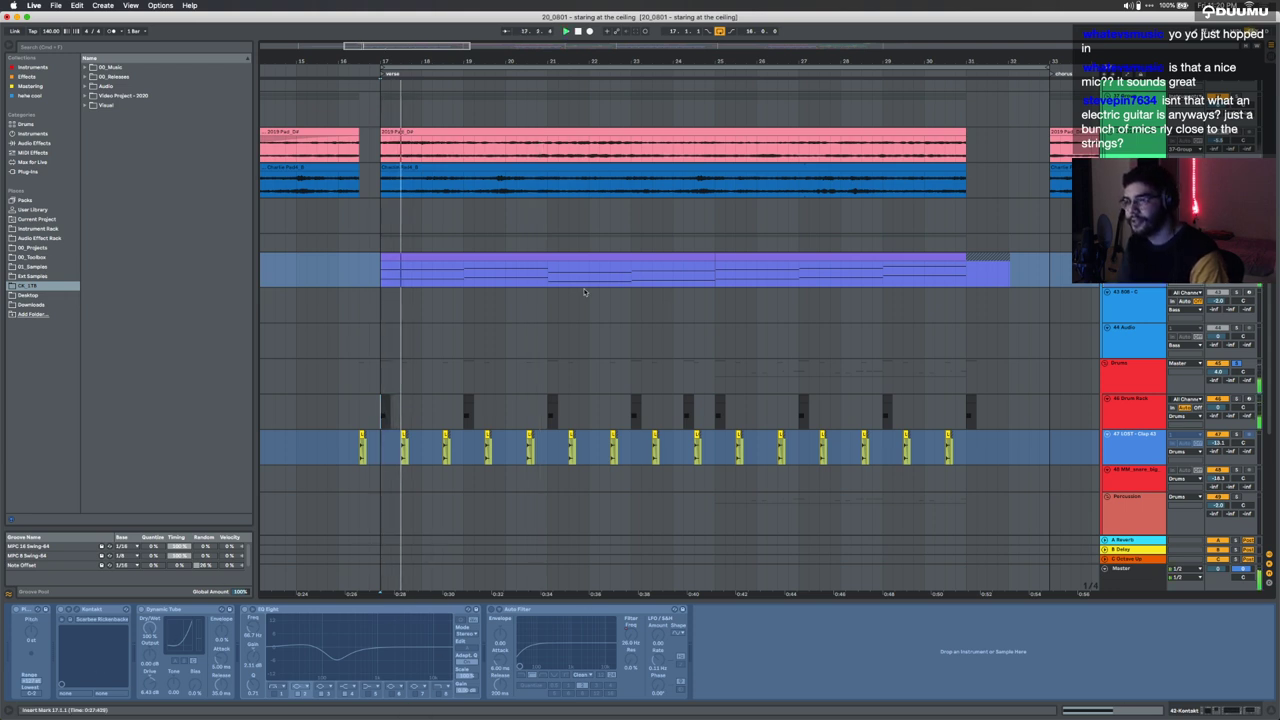
double_click(438, 258)
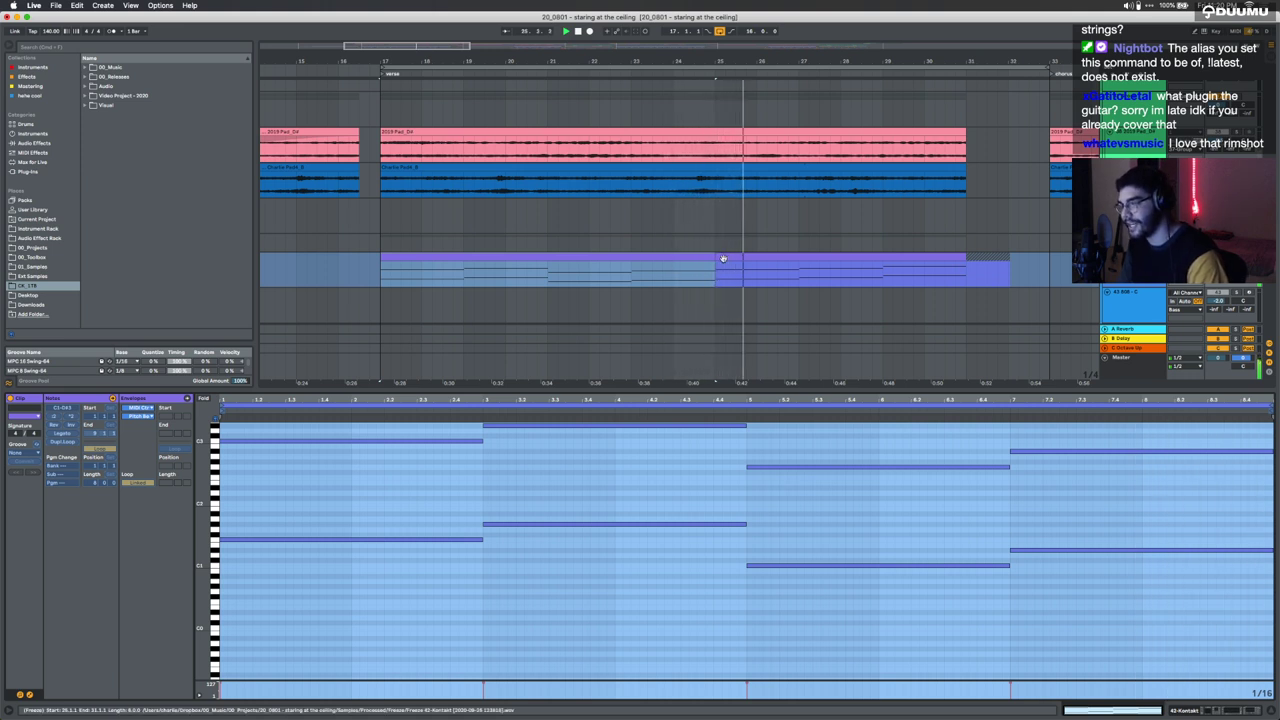
click(737, 390)
double_click(737, 390)
scroll(737, 391, down, 10)
key(space)
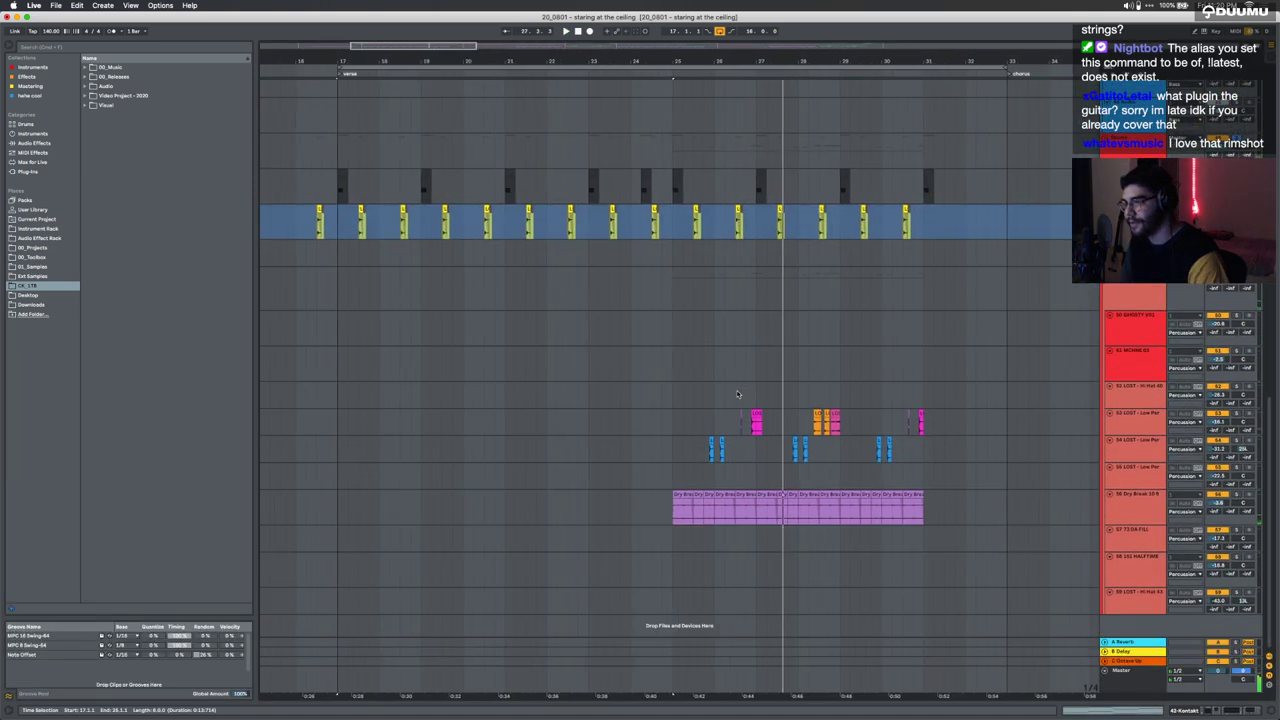
Step: Look over the percussion clips in the verse's second half, then the instrument, pad and bass tracks across the song sections
scroll(738, 394, up, 3)
scroll(738, 394, down, 2)
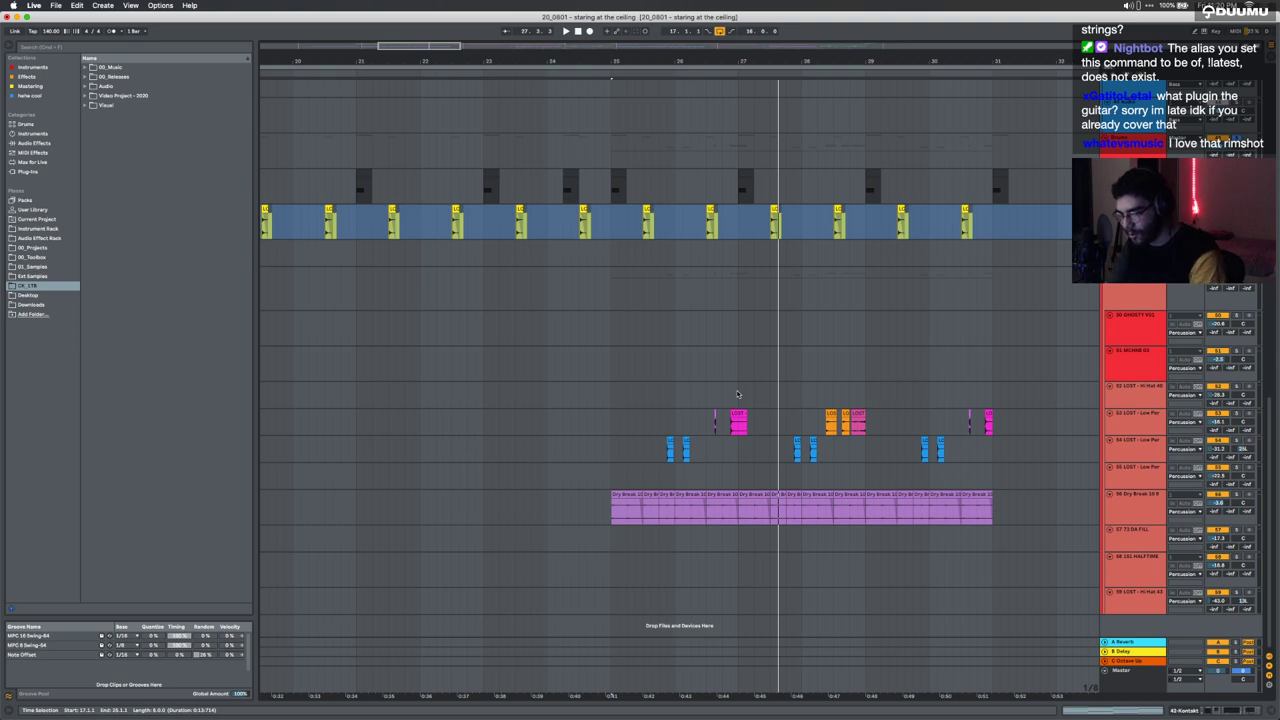
scroll(738, 394, up, 10)
scroll(740, 412, down, 5)
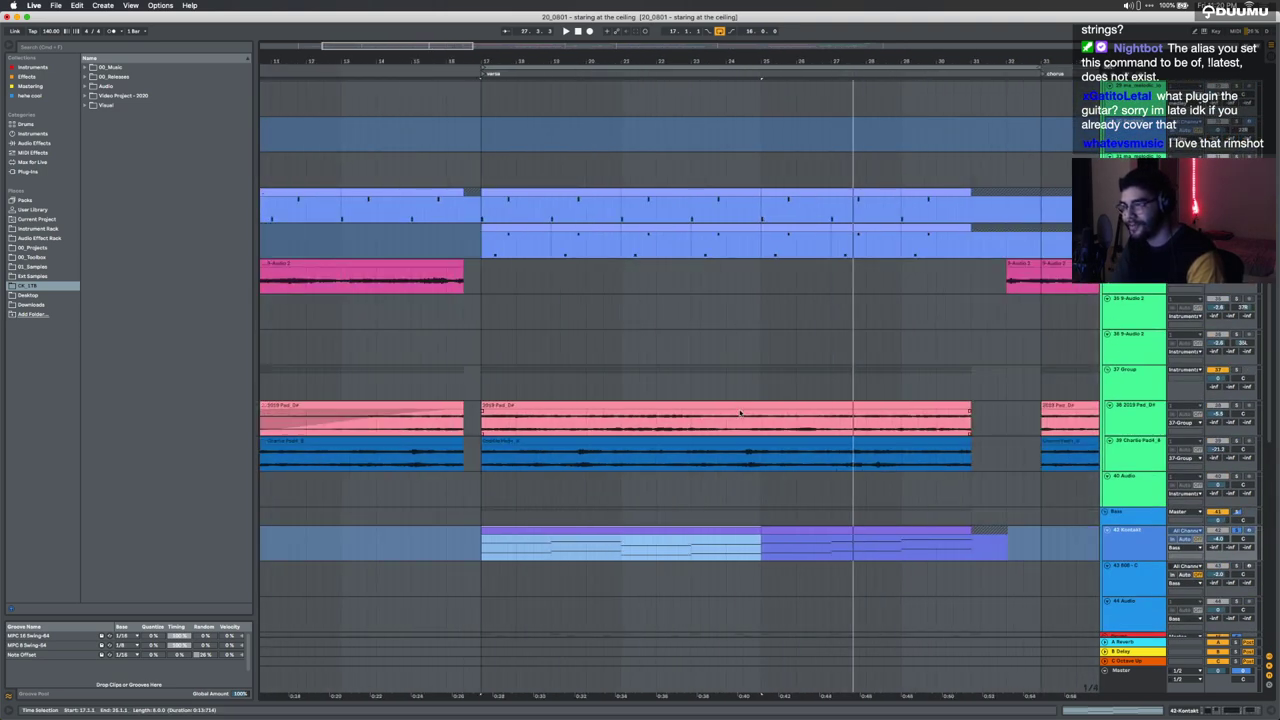
scroll(740, 412, up, 1)
scroll(740, 412, left, 2)
scroll(740, 412, up, 2)
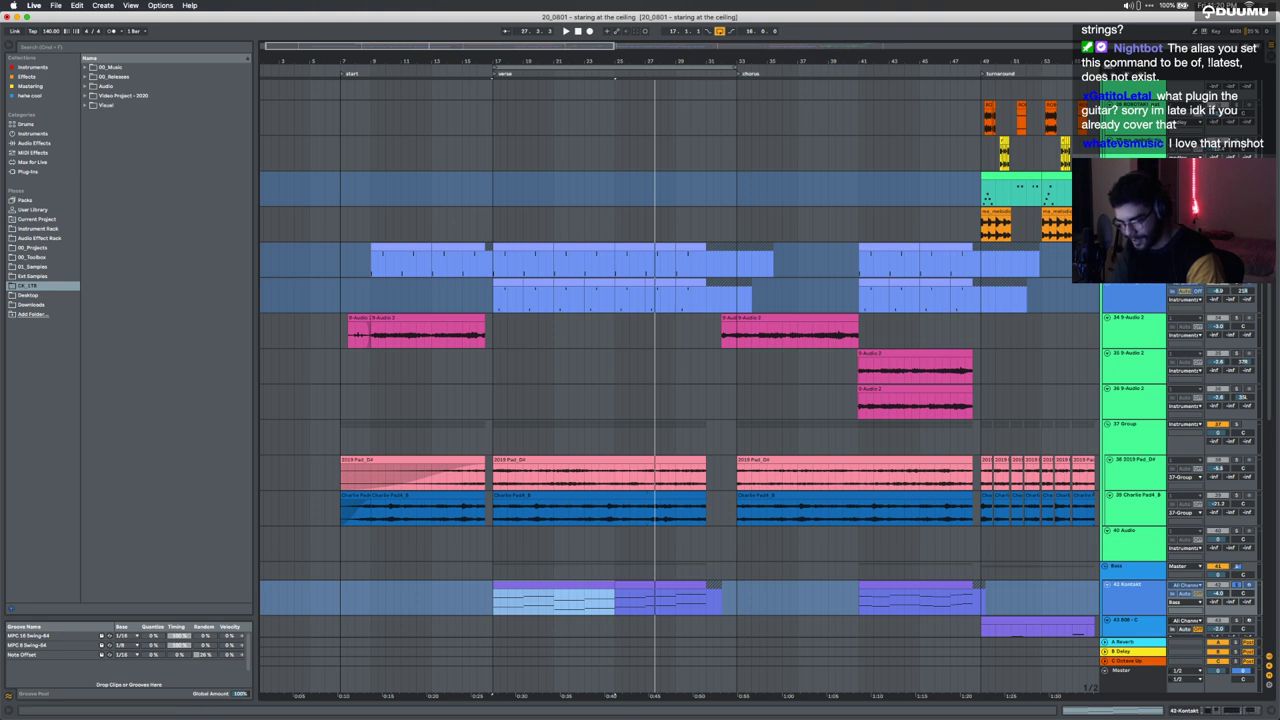
key(super+Tab)
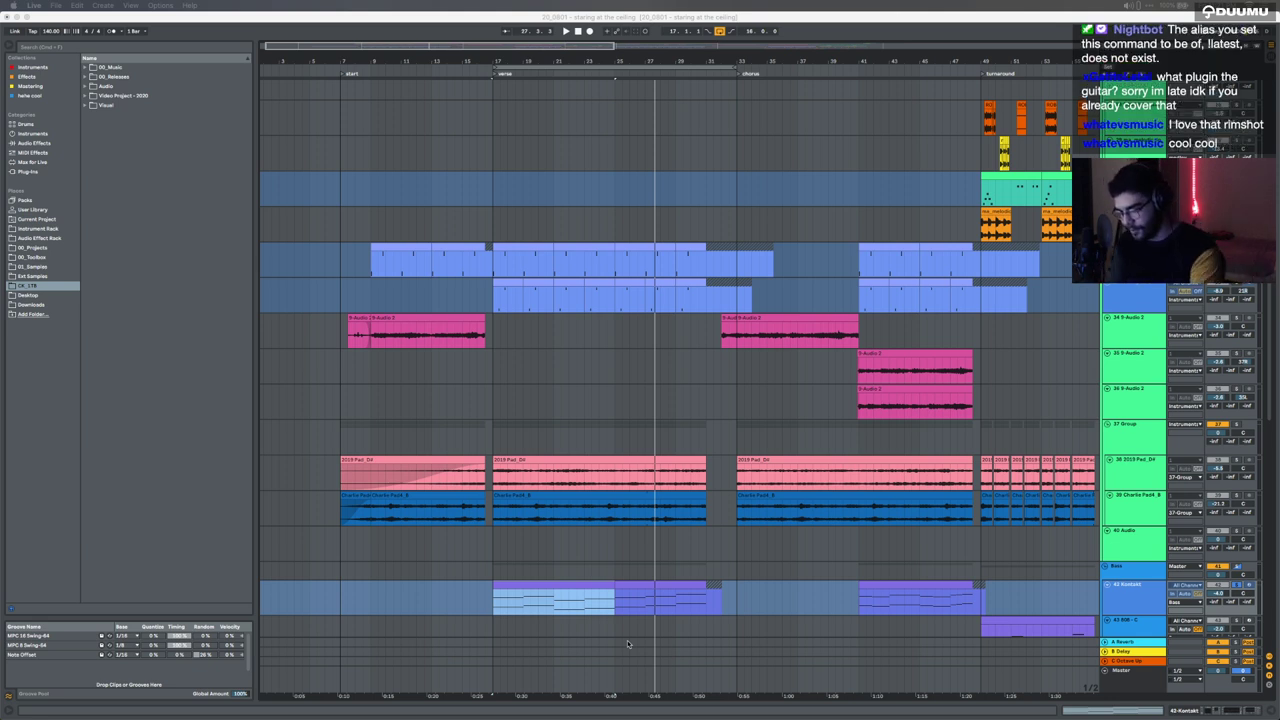
scroll(674, 392, down, 5)
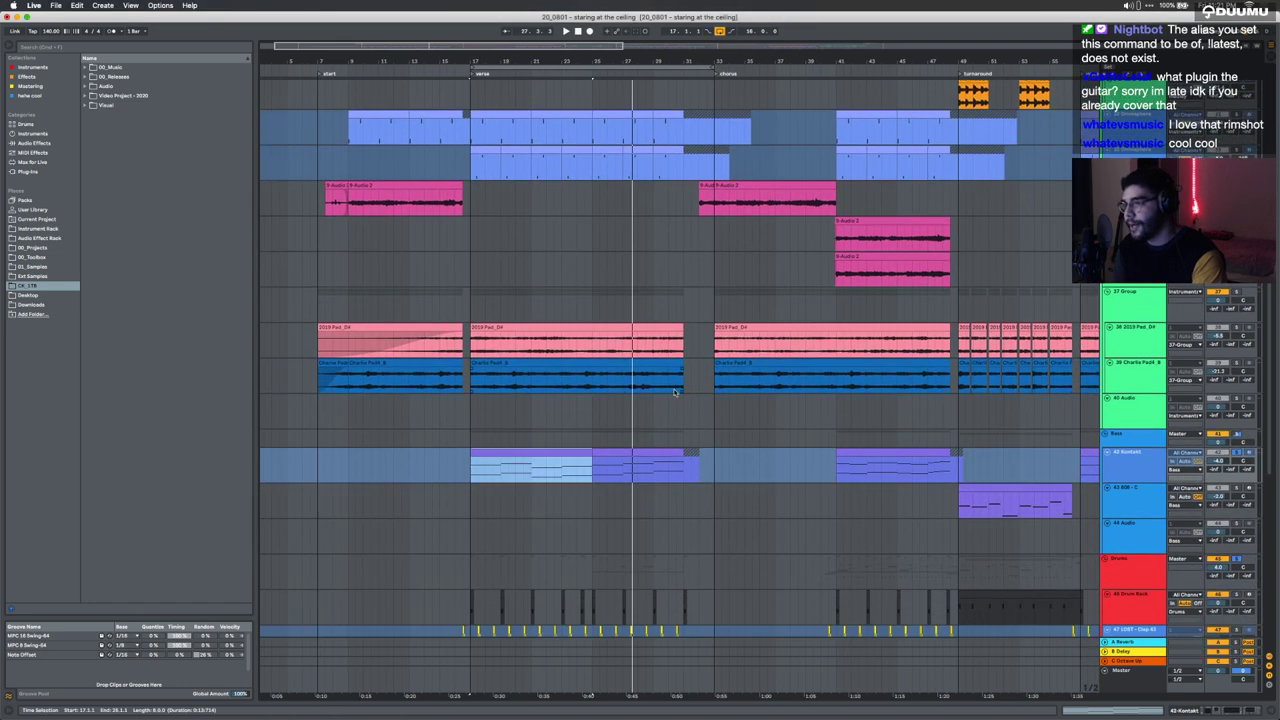
Step: Play the Dry Break clips on track 56 from bar 25 and follow the surrounding percussion through the verse
scroll(674, 392, down, 10)
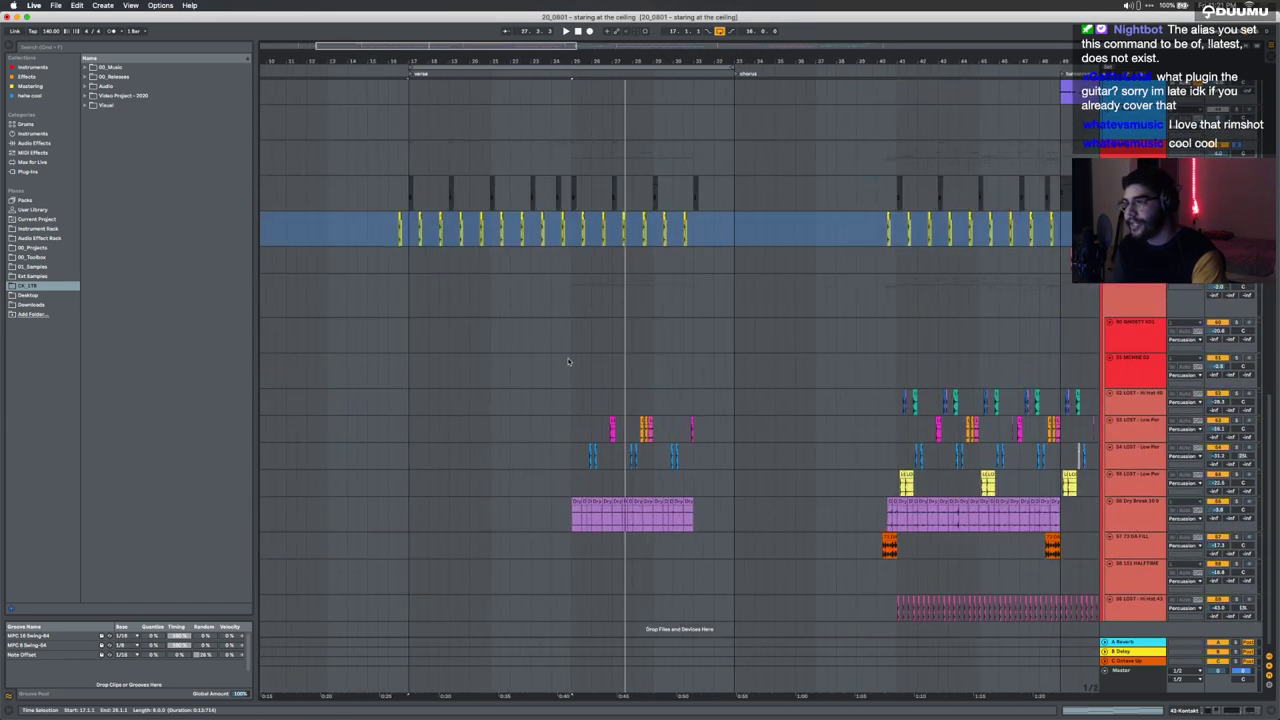
scroll(568, 363, up, 10)
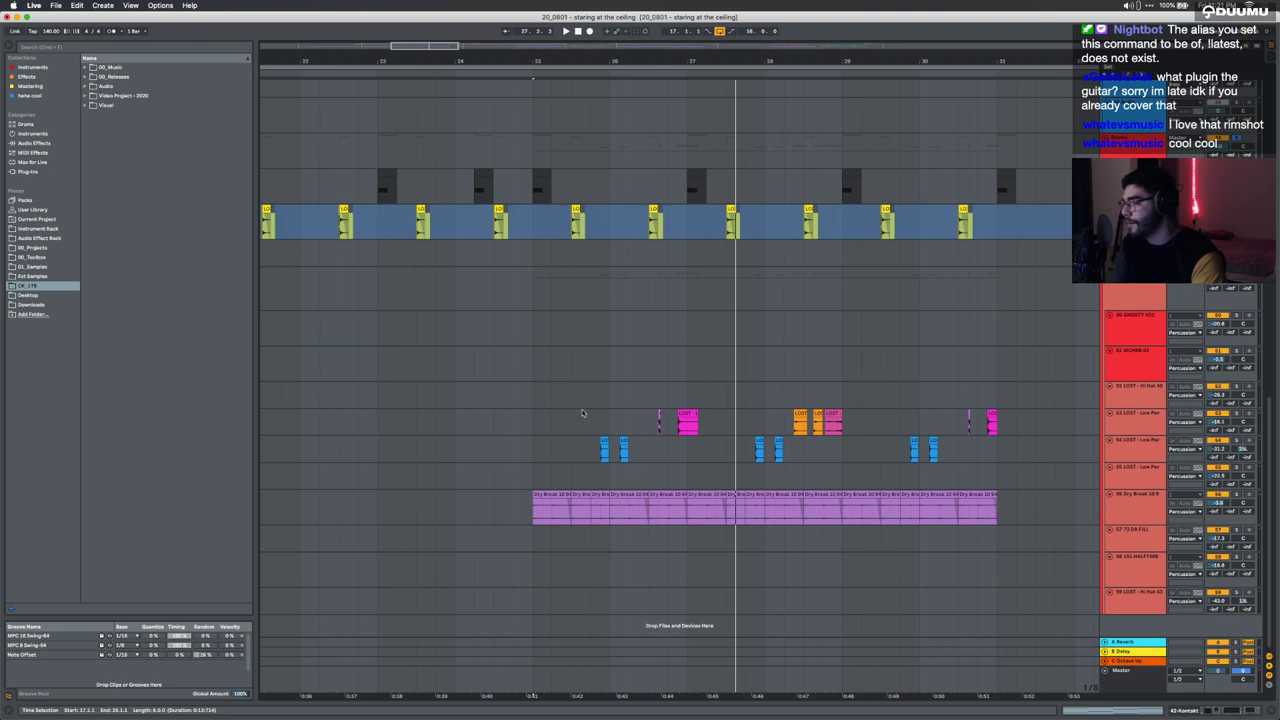
drag(541, 503, 727, 507)
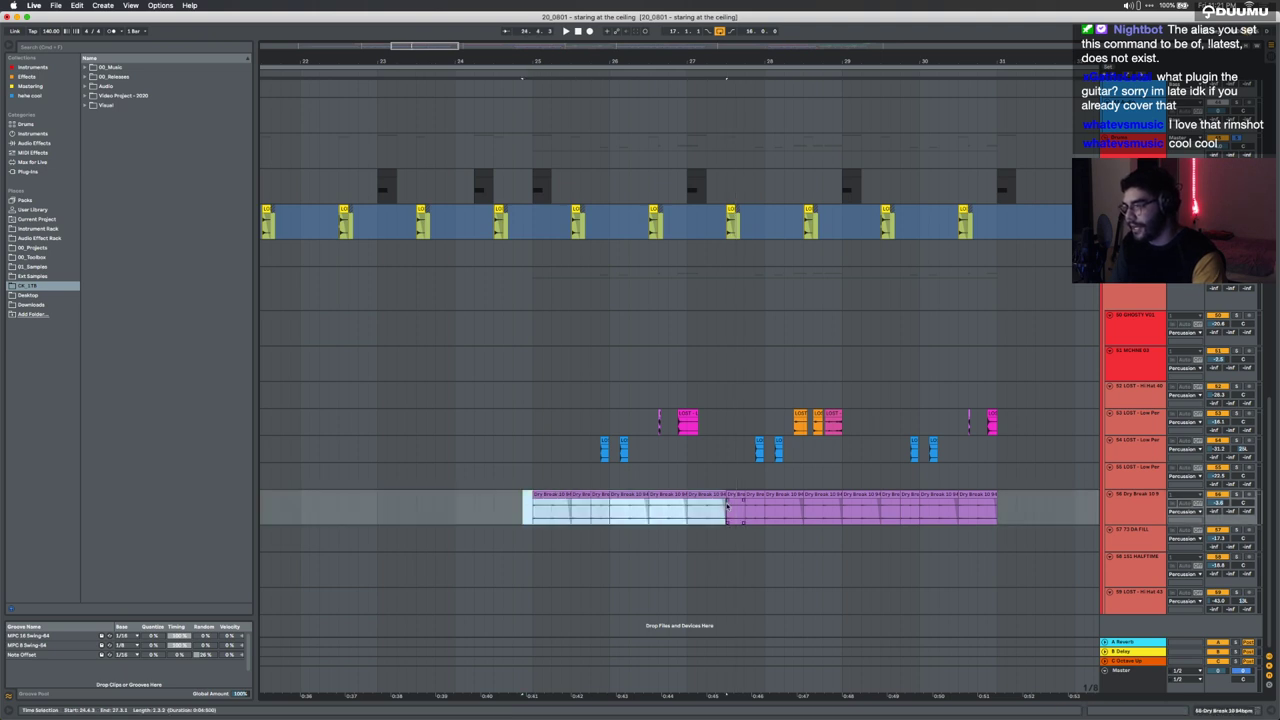
scroll(582, 447, up, 5)
click(509, 495)
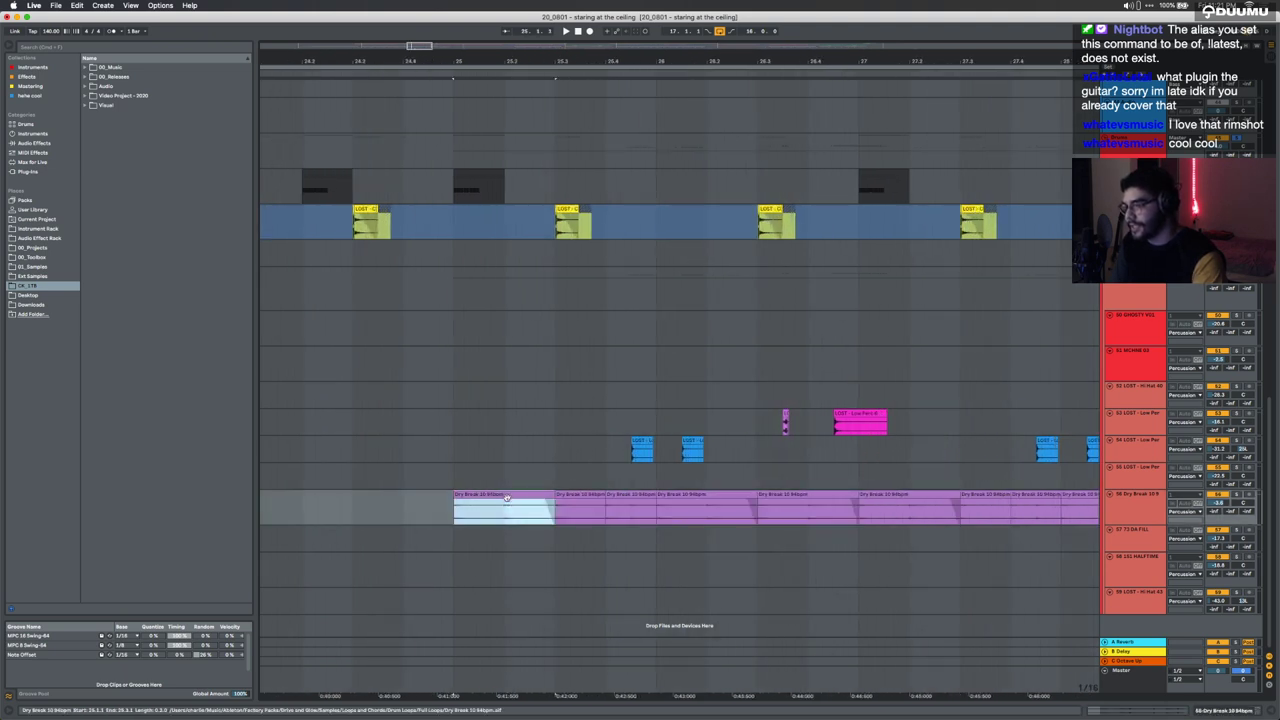
key(space)
scroll(508, 495, right, 3)
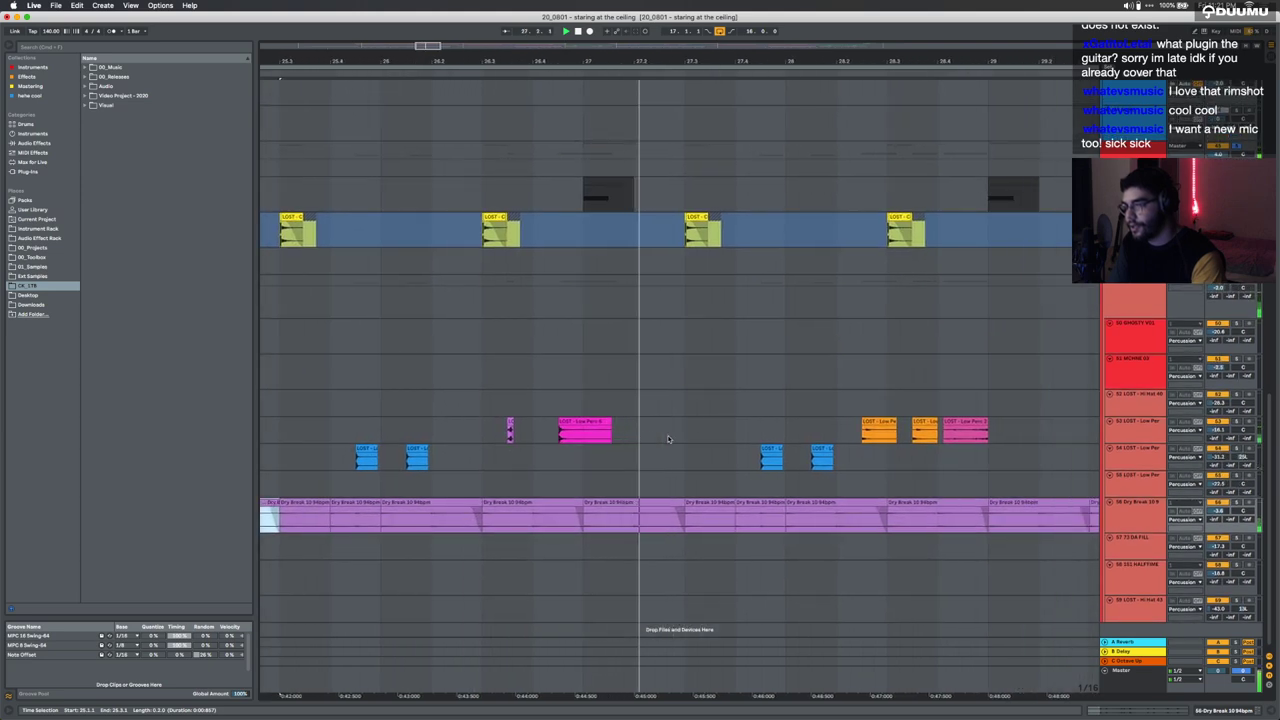
scroll(655, 448, down, 3)
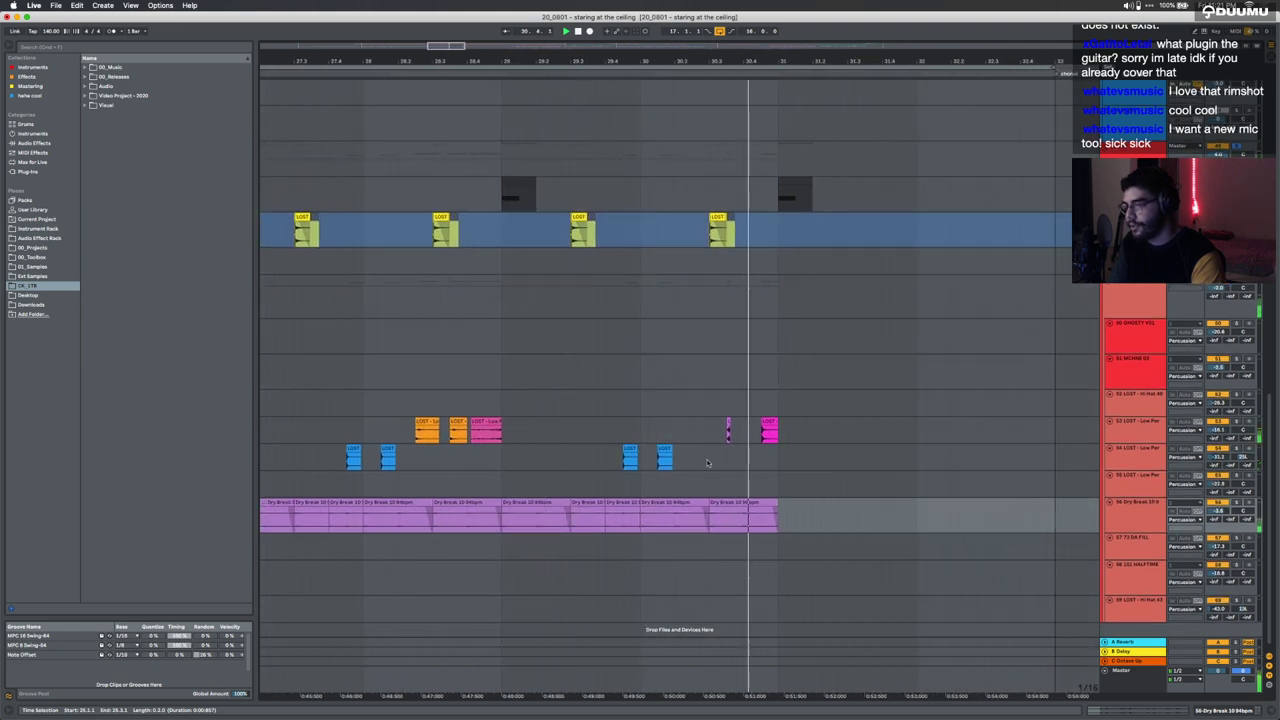
Step: Play the verse's second half from bar 27 while looking over the instrument, pad, bass and drum tracks
scroll(700, 460, down, 6)
scroll(771, 464, up, 4)
scroll(771, 464, up, 8)
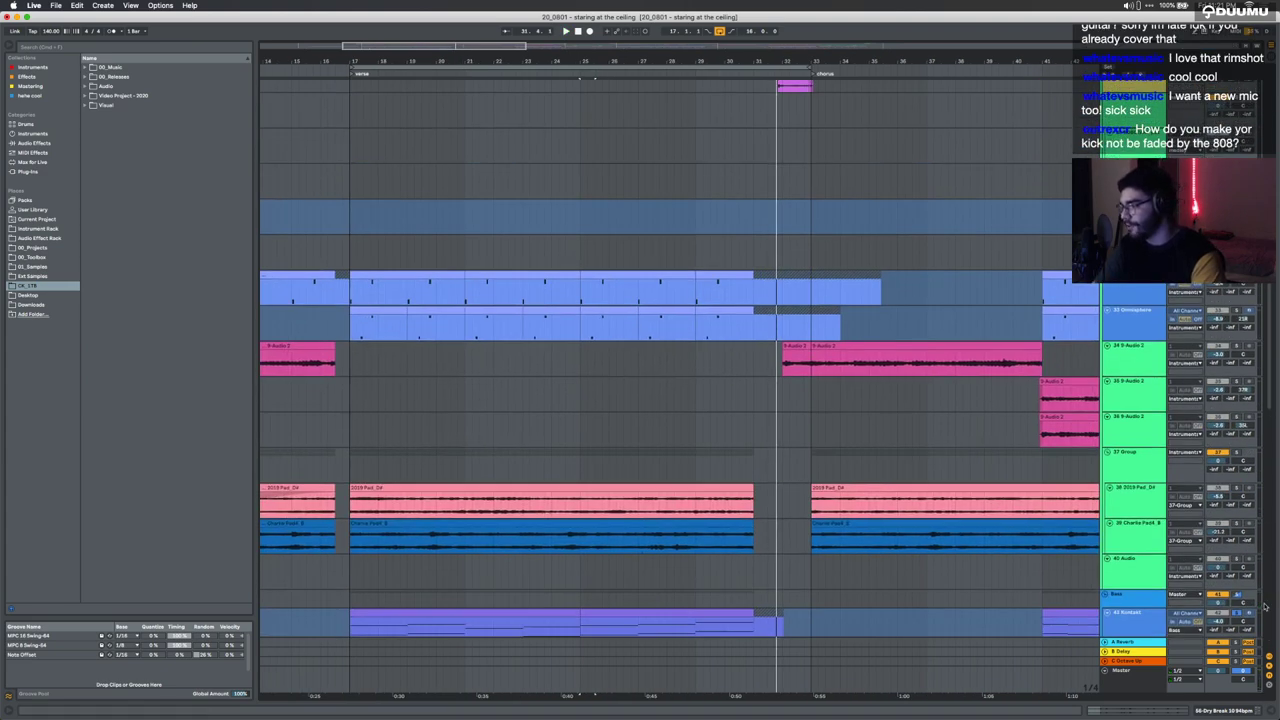
click(644, 473)
key(space)
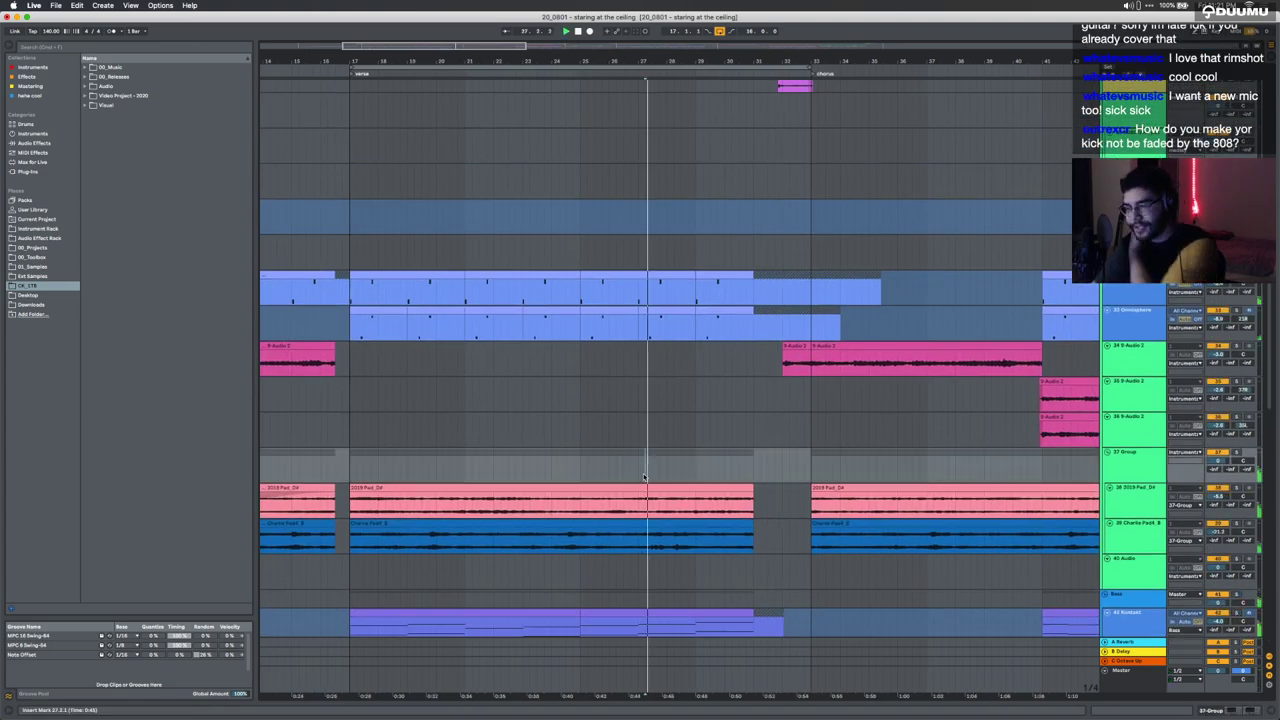
scroll(639, 476, down, 5)
scroll(639, 476, right, 2)
scroll(638, 476, down, 3)
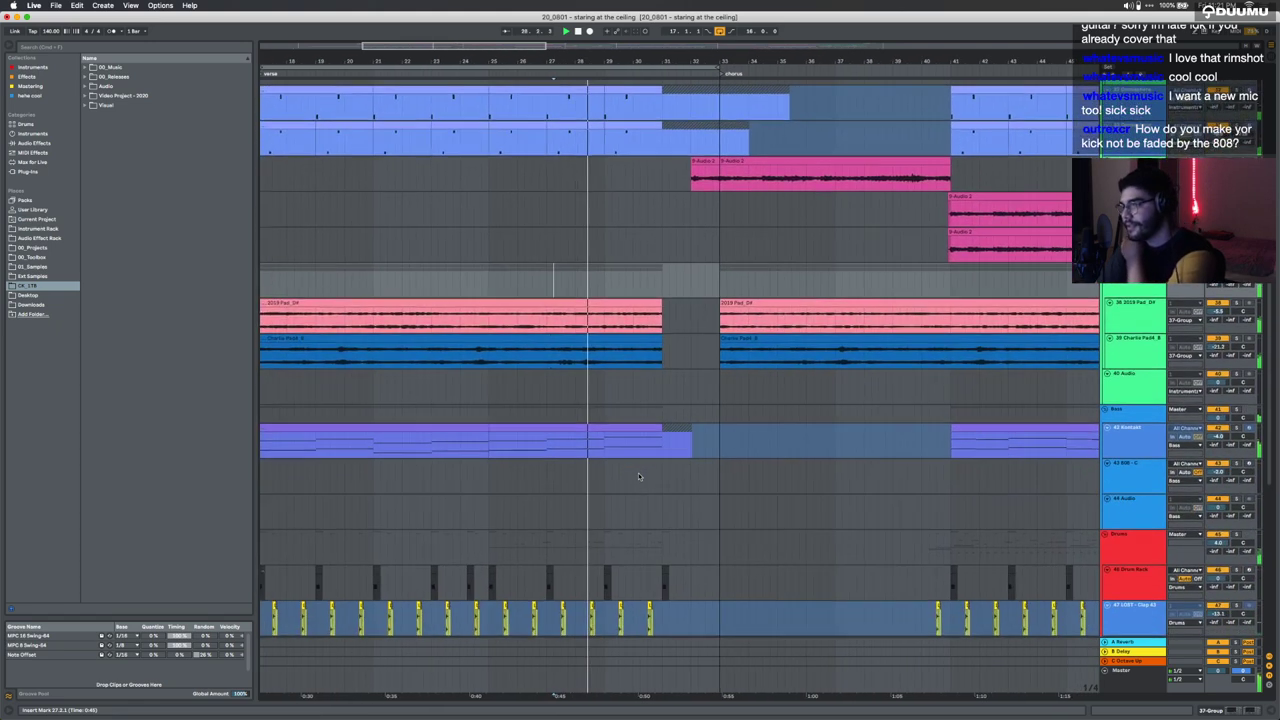
scroll(638, 476, down, 2)
scroll(638, 476, down, 4)
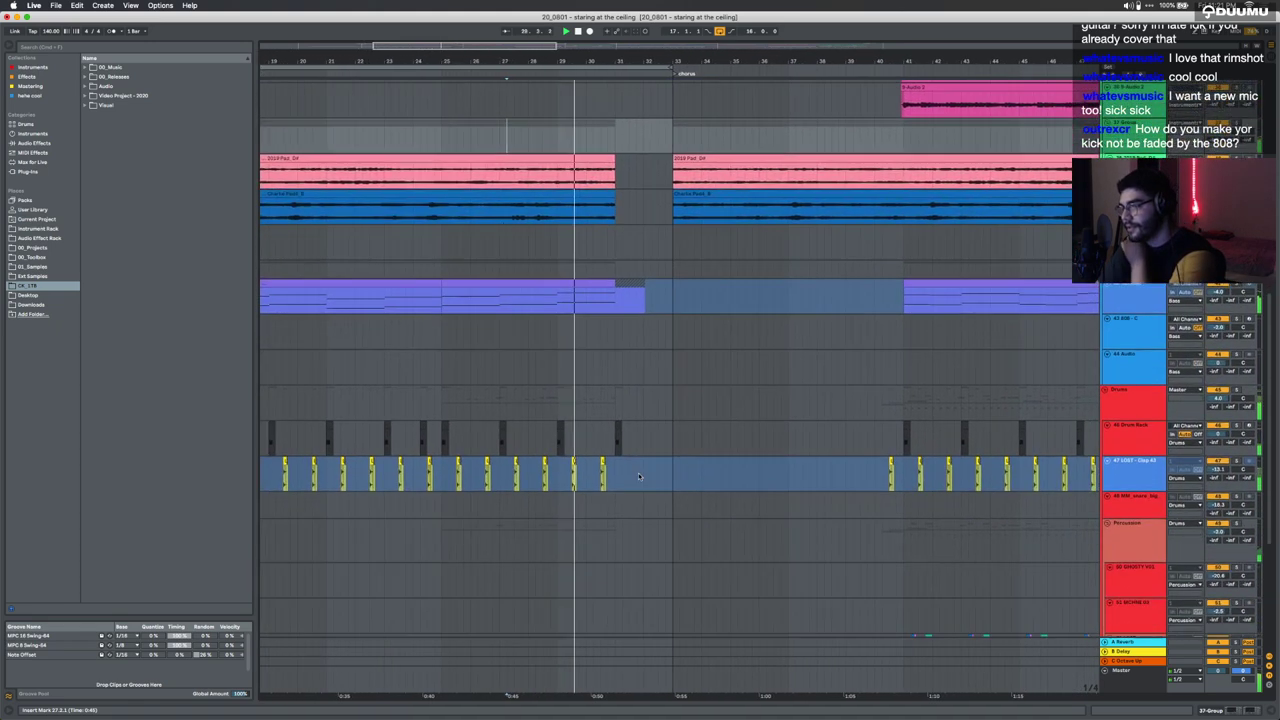
scroll(638, 476, down, 3)
Step: Look over the layers leading into the chorus and select the short 9-Audio 2 clip just before it on track 34
scroll(638, 476, up, 8)
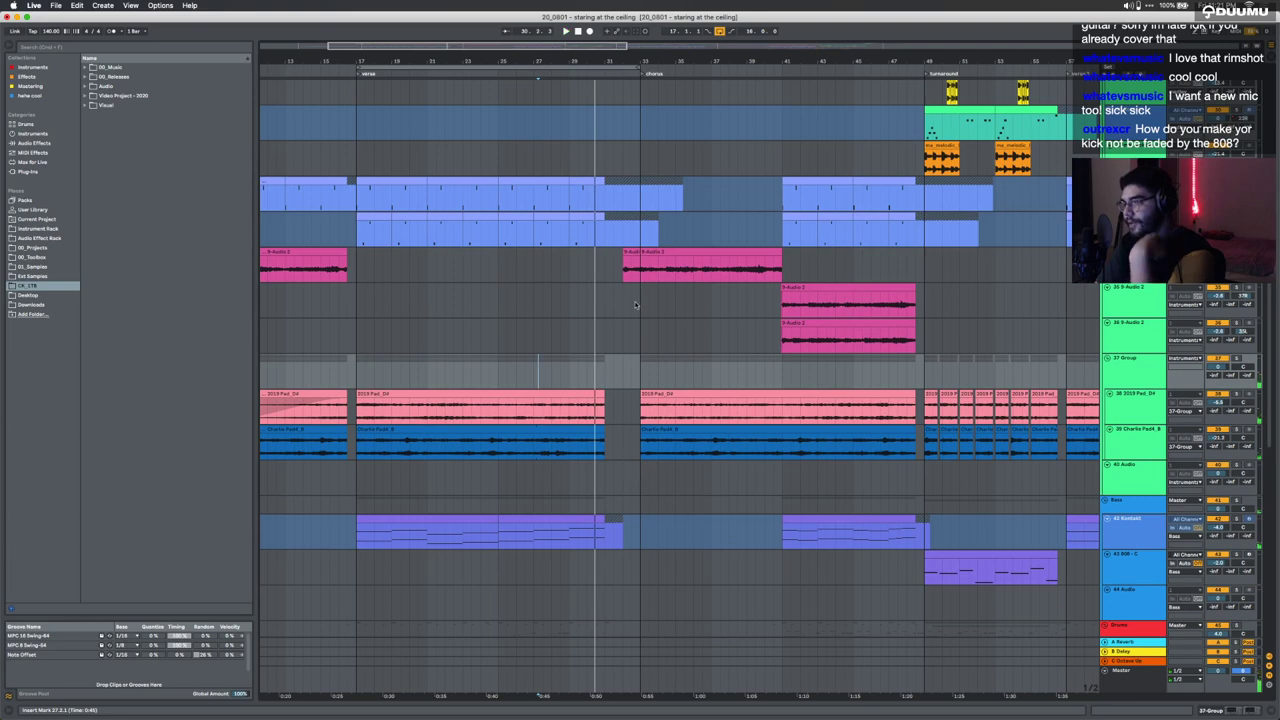
scroll(638, 476, up, 15)
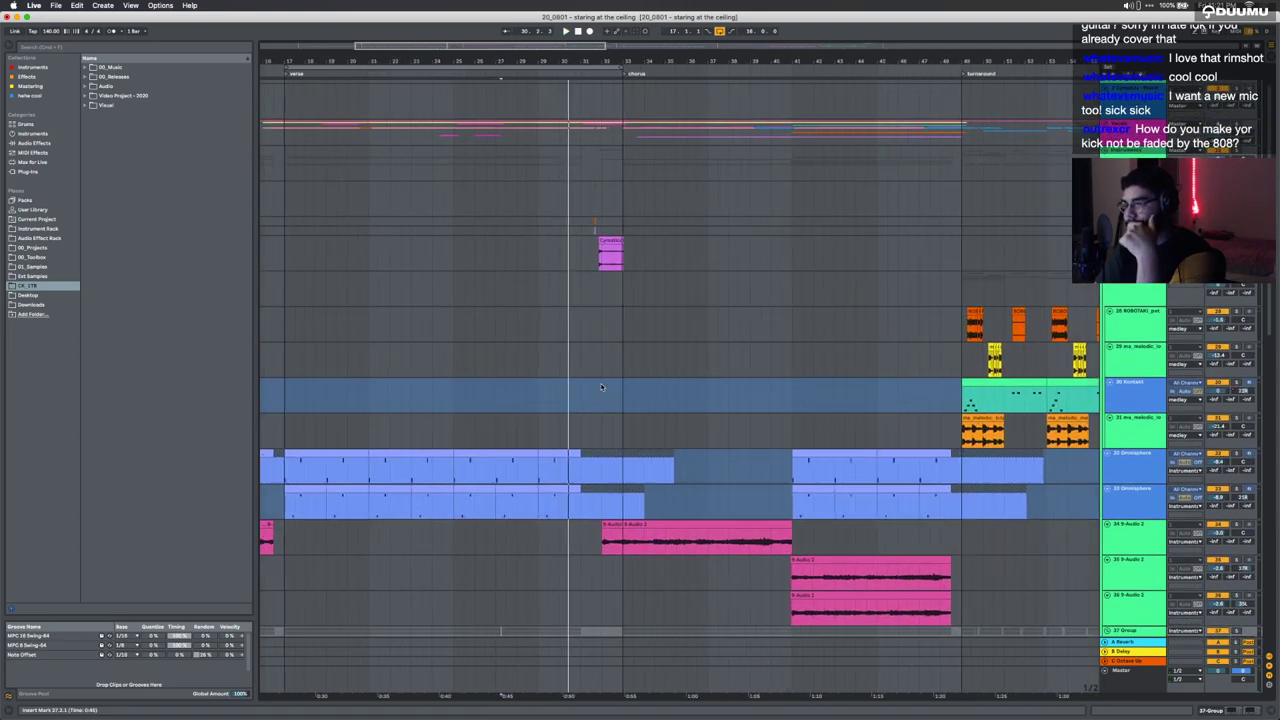
scroll(658, 305, up, 3)
scroll(593, 313, down, 6)
scroll(593, 305, right, 1)
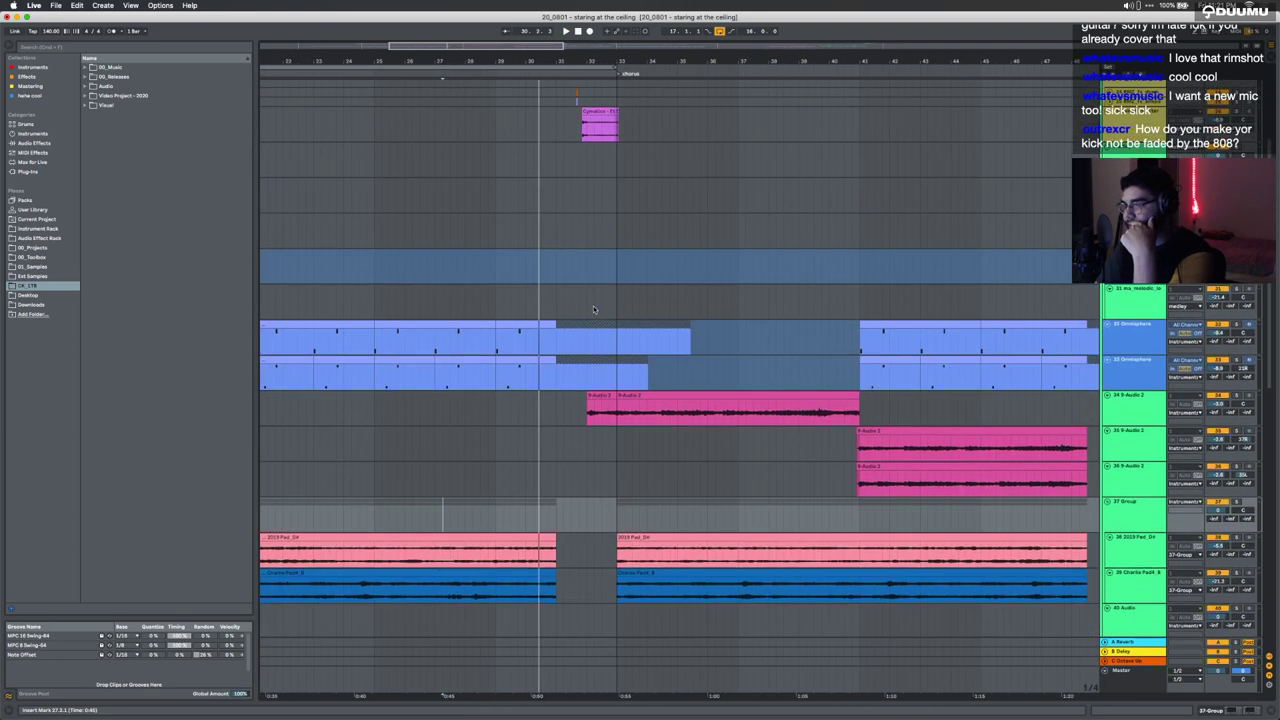
click(603, 396)
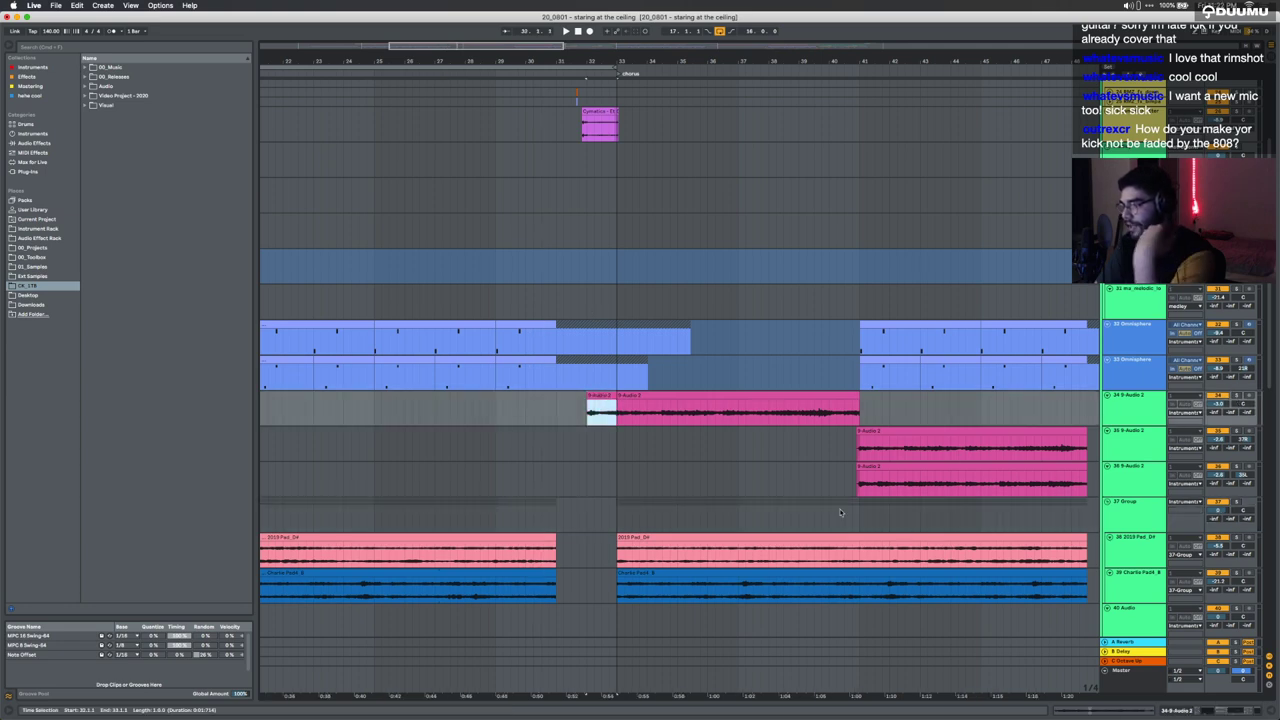
Step: Play the chorus from bar 33 with the arrangement loop turned off and examine its bass, drum and percussion tracks
scroll(746, 551, down, 7)
click(624, 292)
key(space)
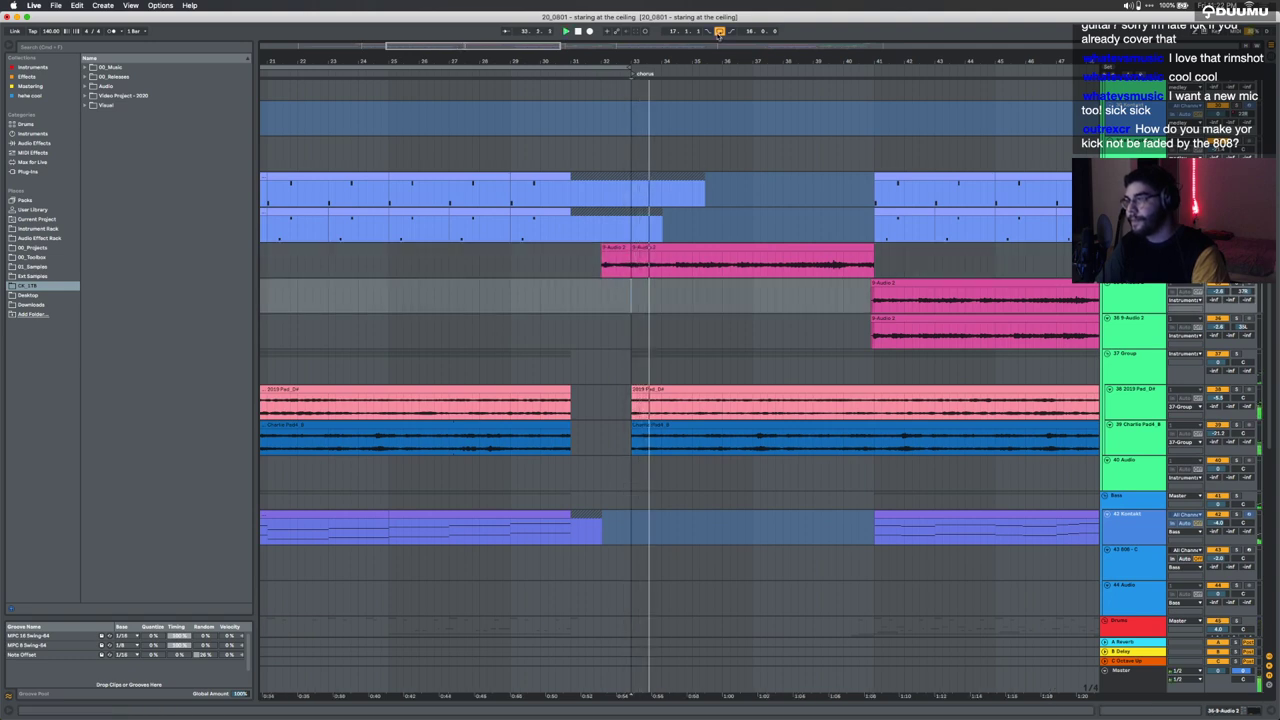
click(720, 31)
scroll(690, 455, down, 20)
scroll(690, 456, down, 3)
key(minus)
scroll(689, 456, up, 7)
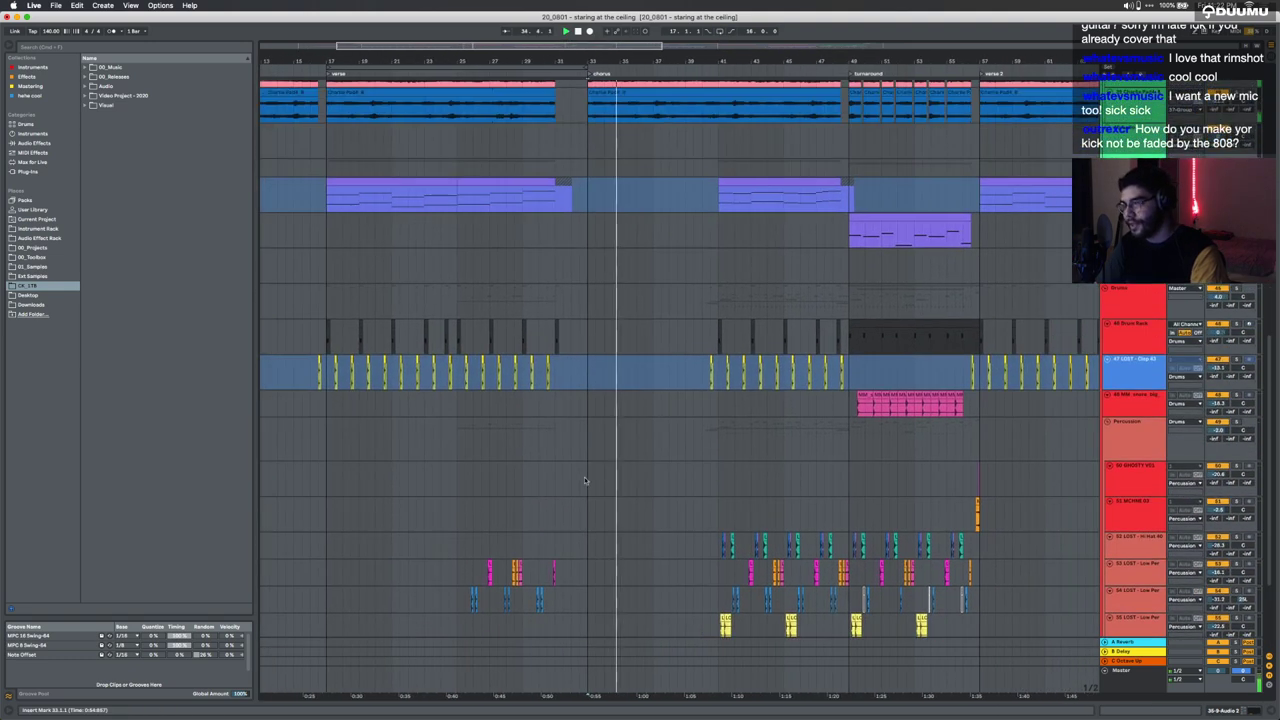
Step: Select the 37 Group pads from bar 33 to 41, then the drum tracks' lead-in from bar 40 to 41
scroll(579, 305, up, 6)
drag(579, 306, 703, 285)
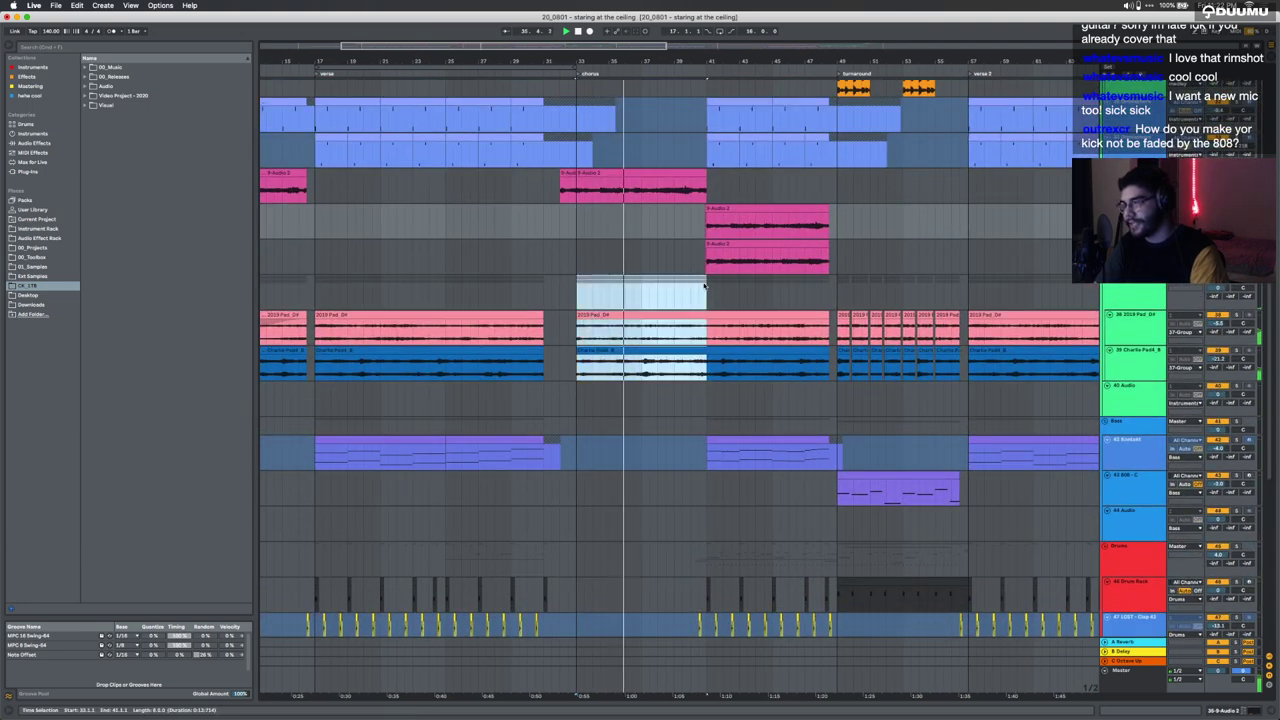
scroll(704, 286, up, 5)
scroll(704, 286, down, 8)
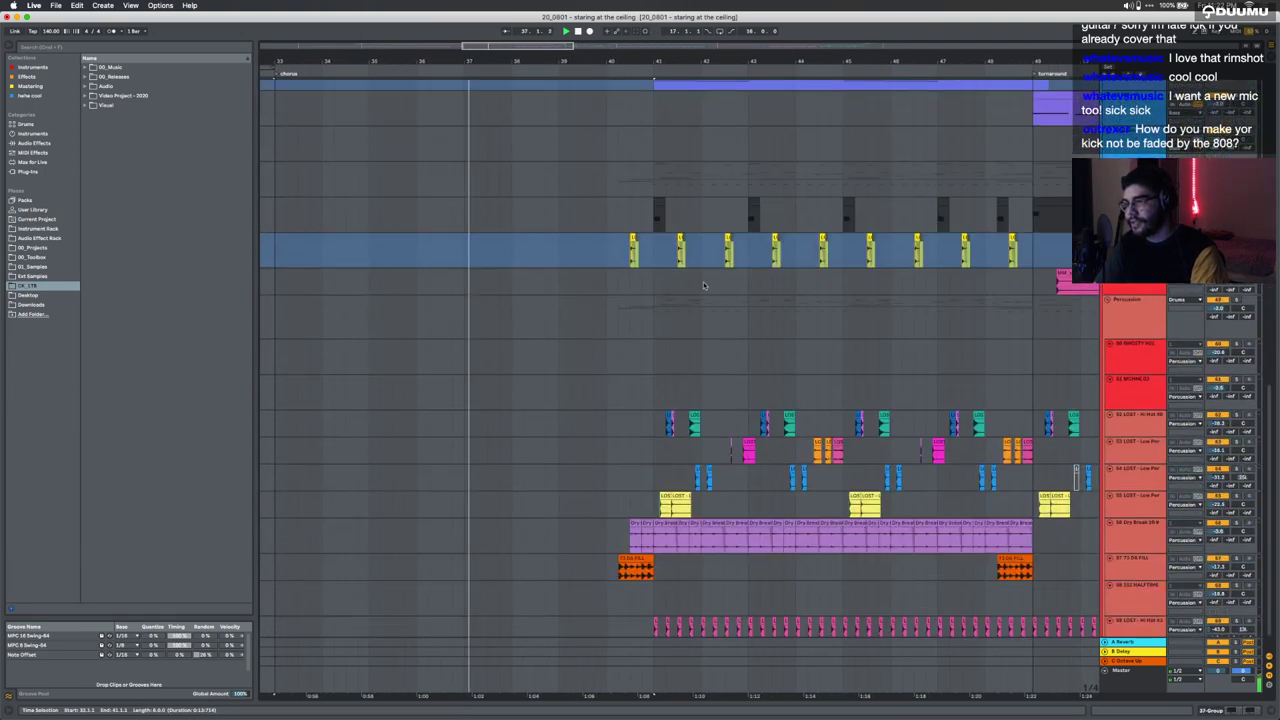
drag(598, 572, 603, 191)
click(658, 214)
scroll(603, 193, up, 10)
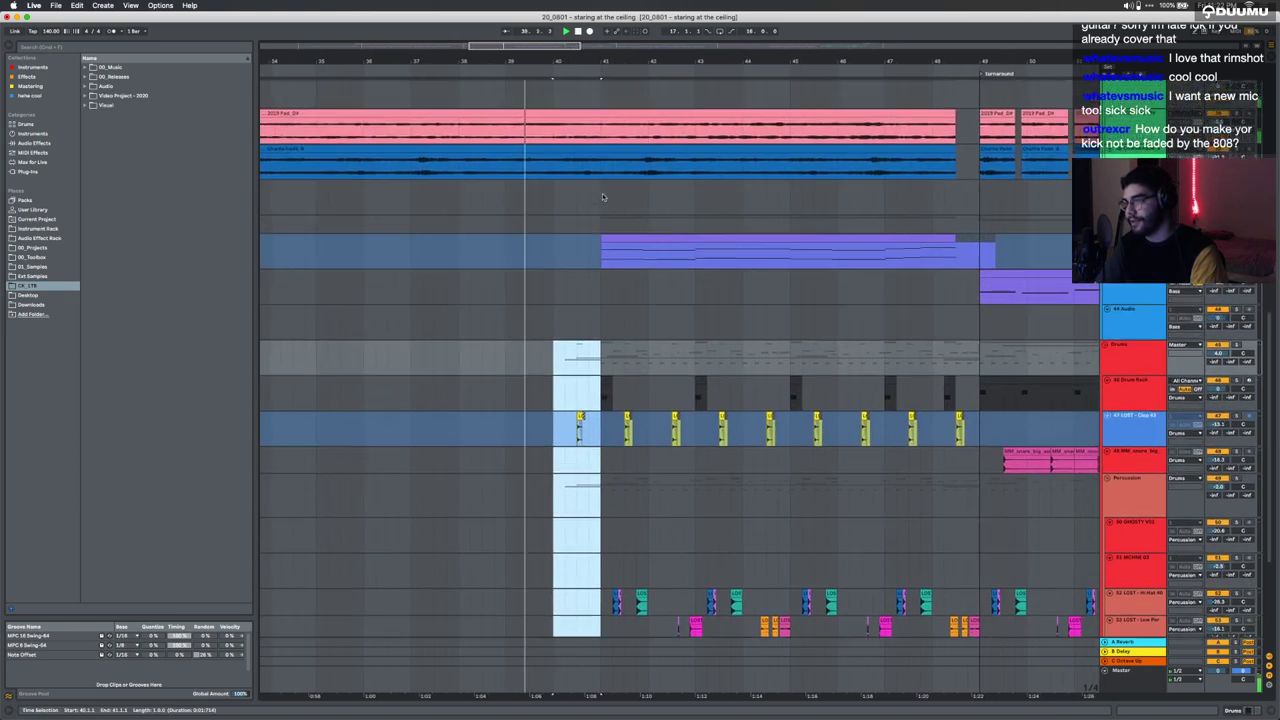
key(minus)
key(minus)
scroll(593, 220, up, 2)
scroll(591, 222, down, 5)
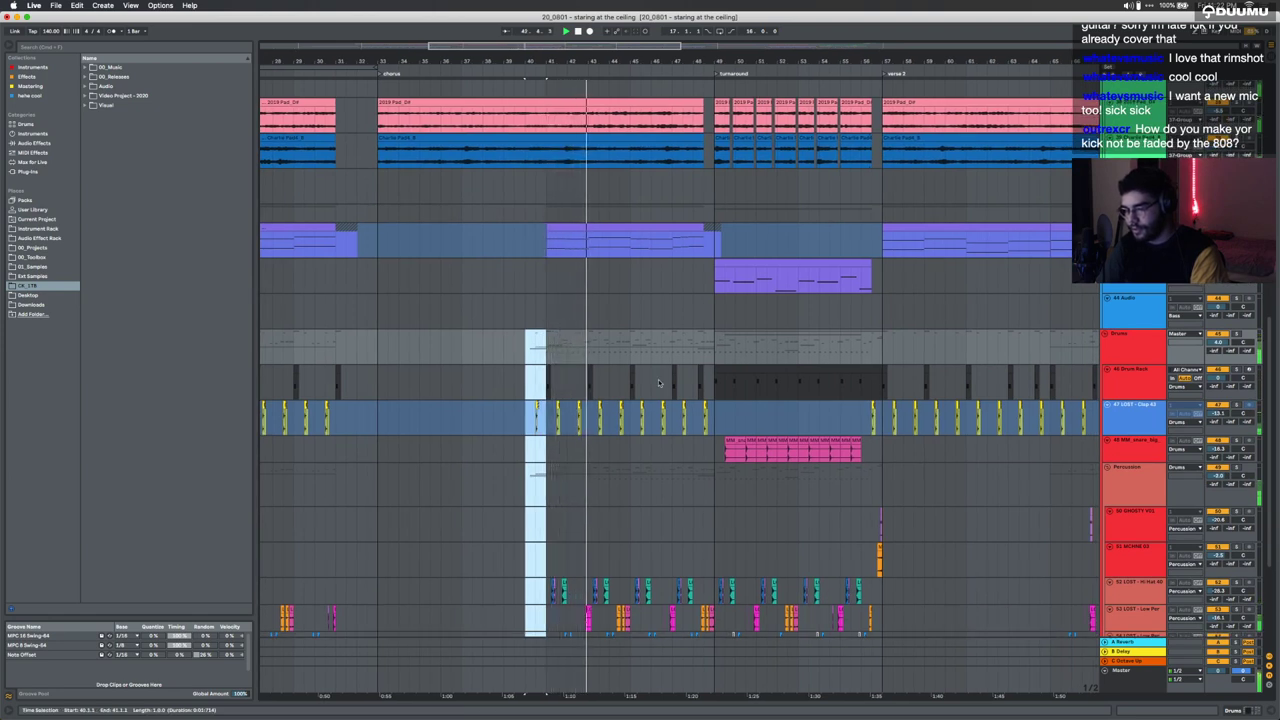
Step: Select the drum group from bar 41 to 49 and loop that range during playback
click(705, 342)
key(super+l)
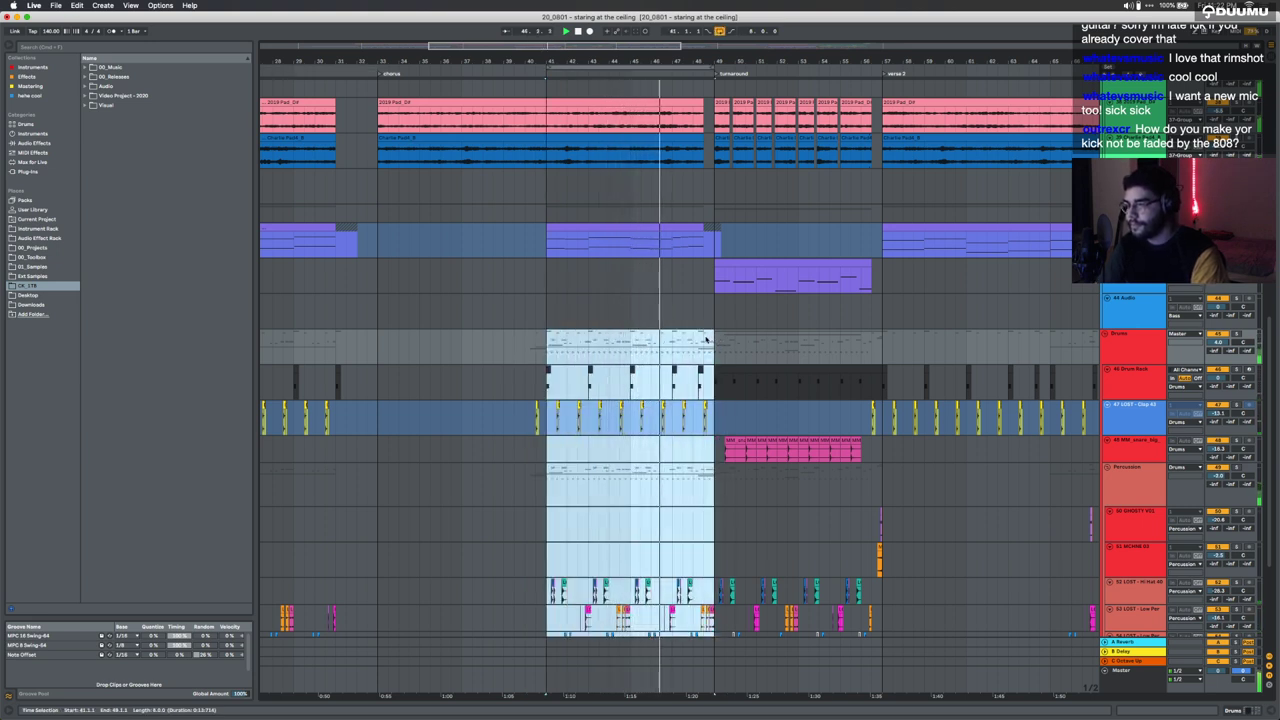
scroll(705, 341, up, 5)
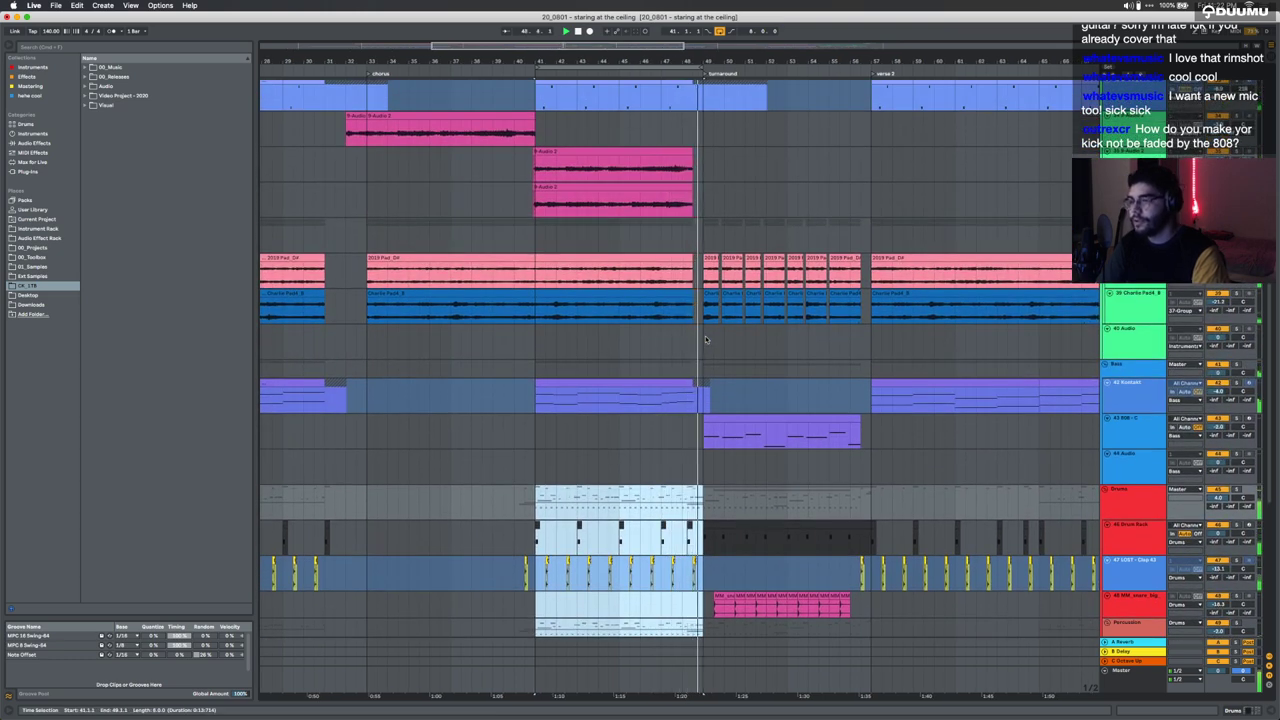
scroll(705, 341, up, 8)
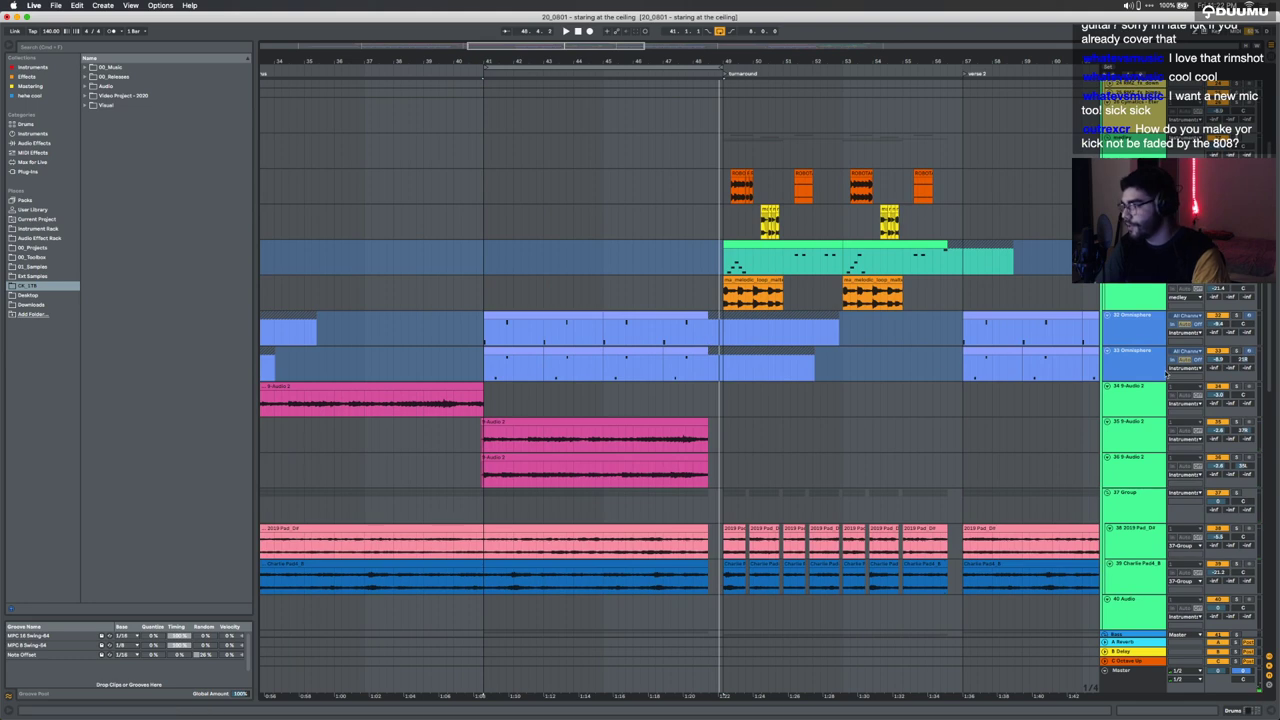
Step: Solo the two 9-Audio 2 tracks, 35 and 36, and show their device chain
scroll(1139, 430, down, 4)
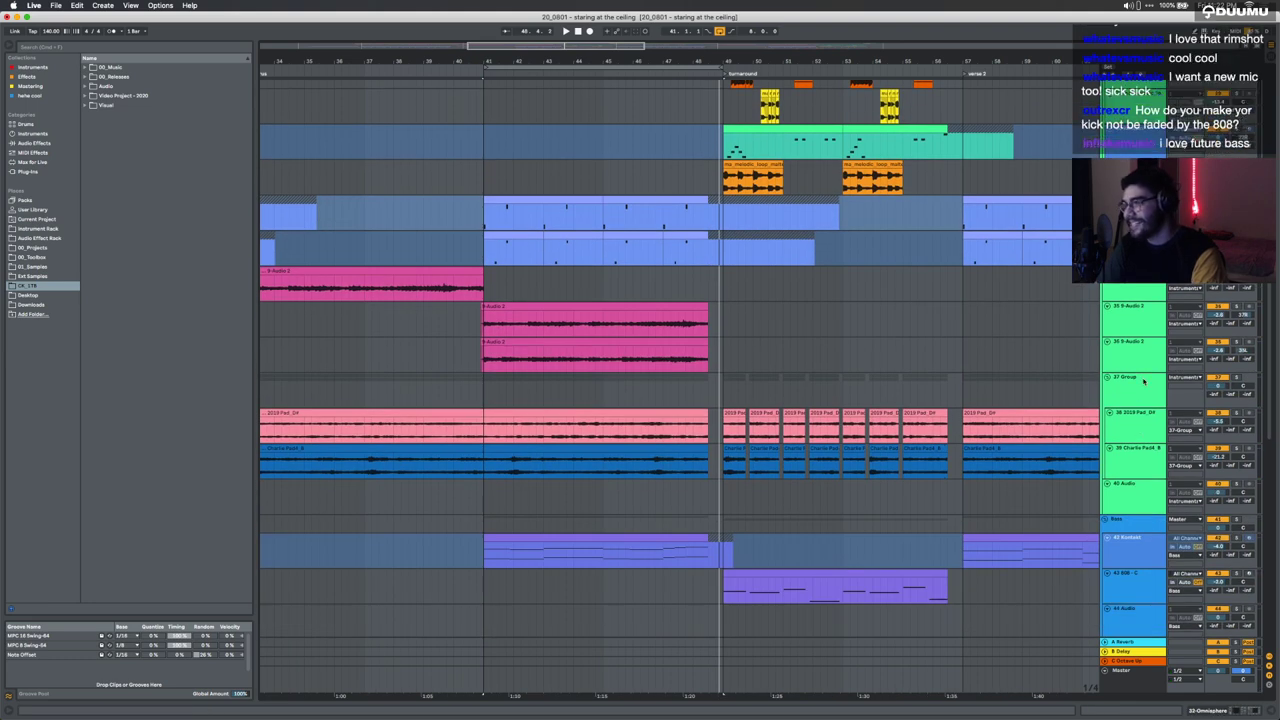
scroll(610, 296, up, 2)
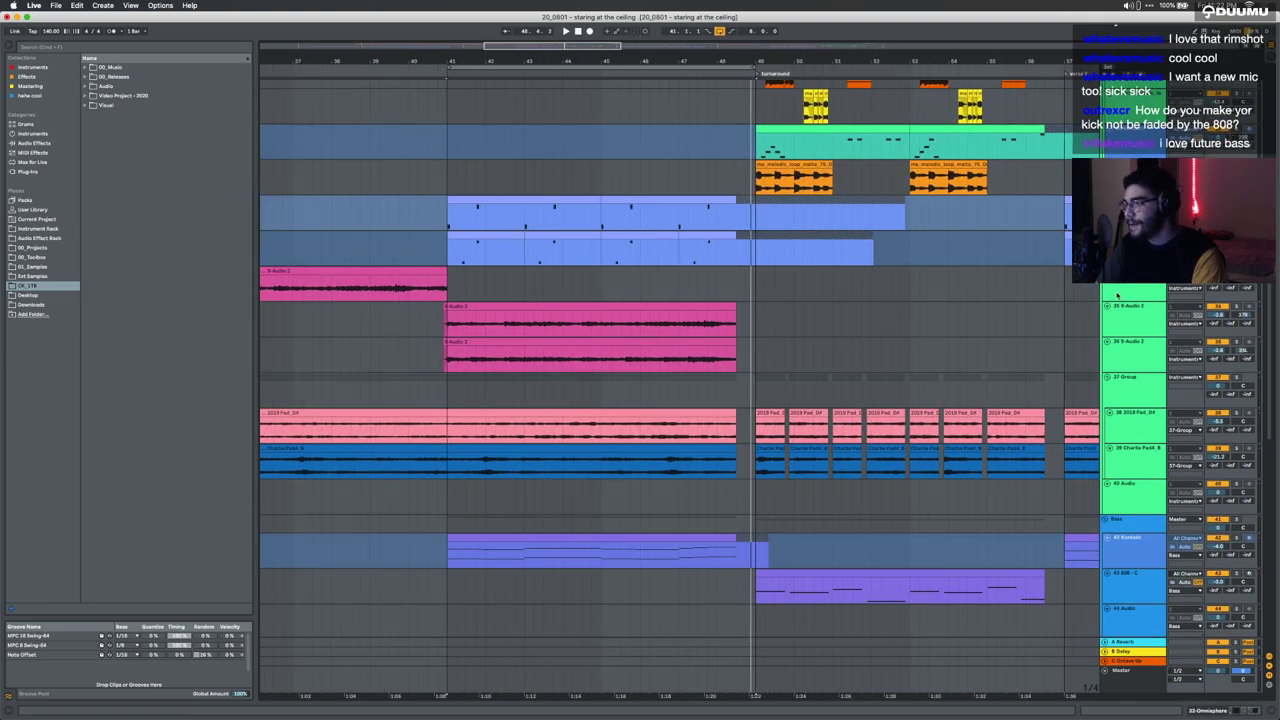
click(1114, 318)
shift+click(1149, 356)
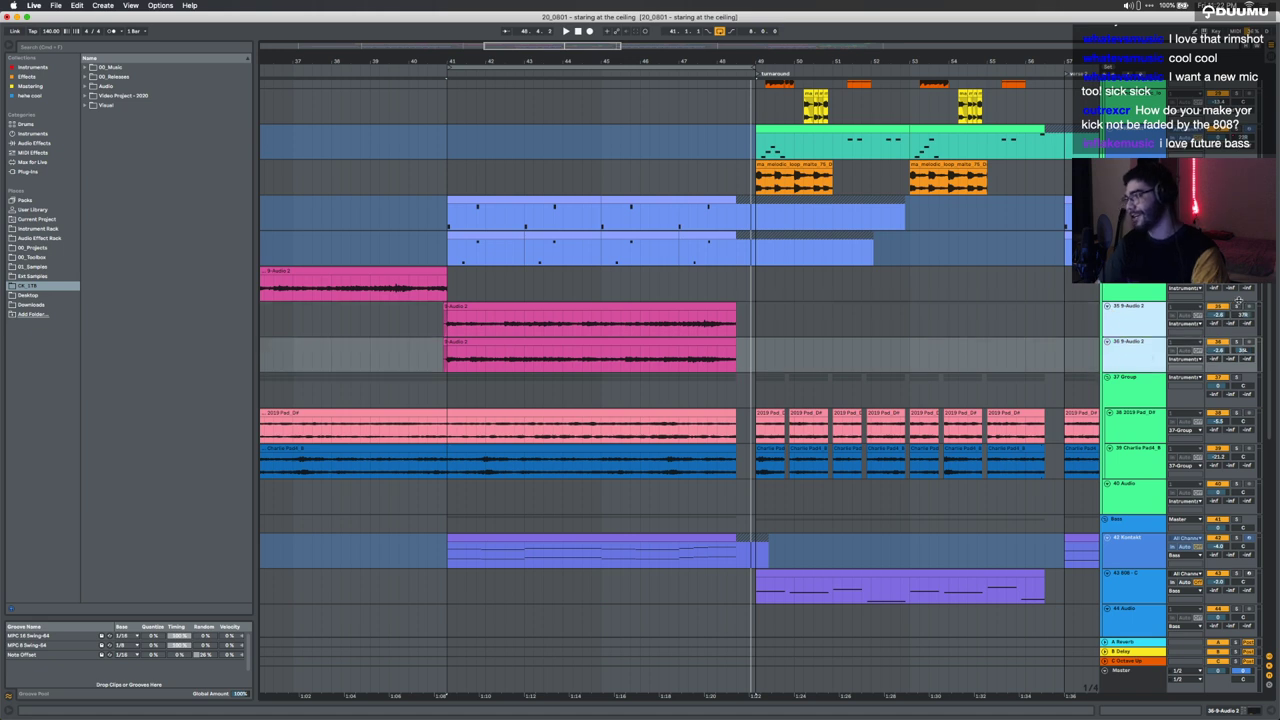
key(s)
click(1240, 711)
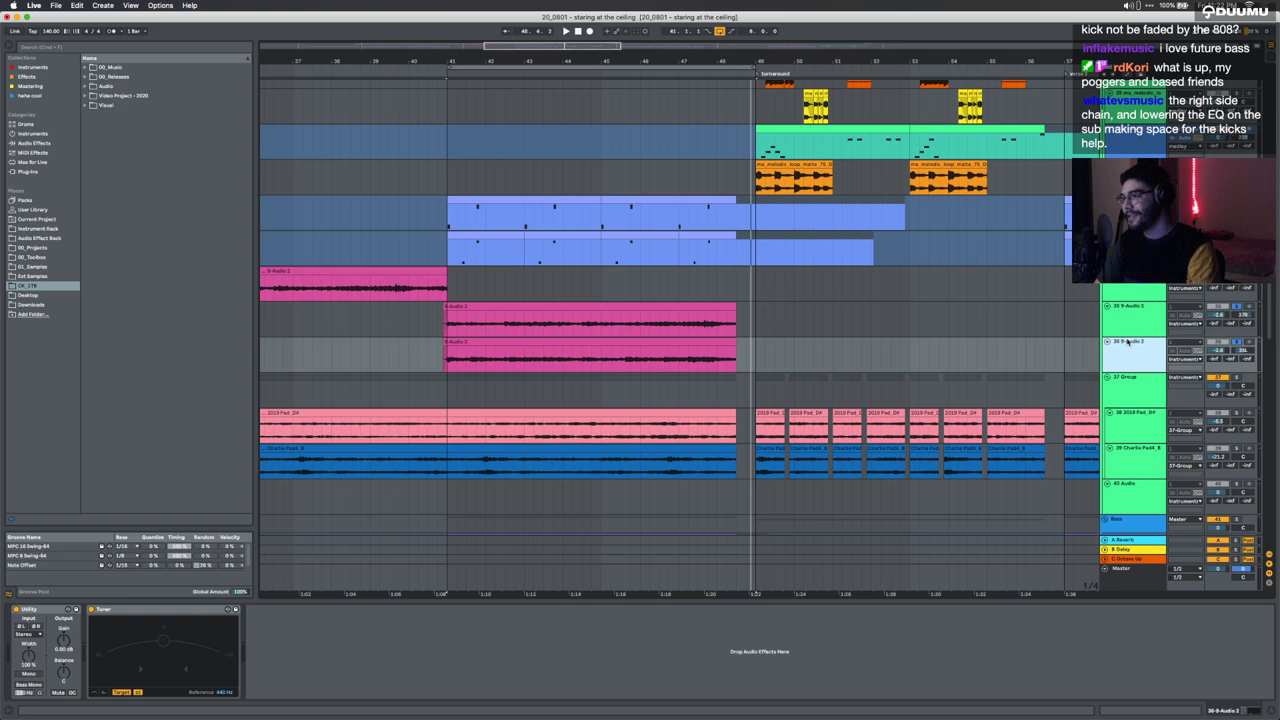
Step: Select the 9-Audio 2 clips on tracks 35 and 36 in the chorus's second half and play them soloed
click(464, 304)
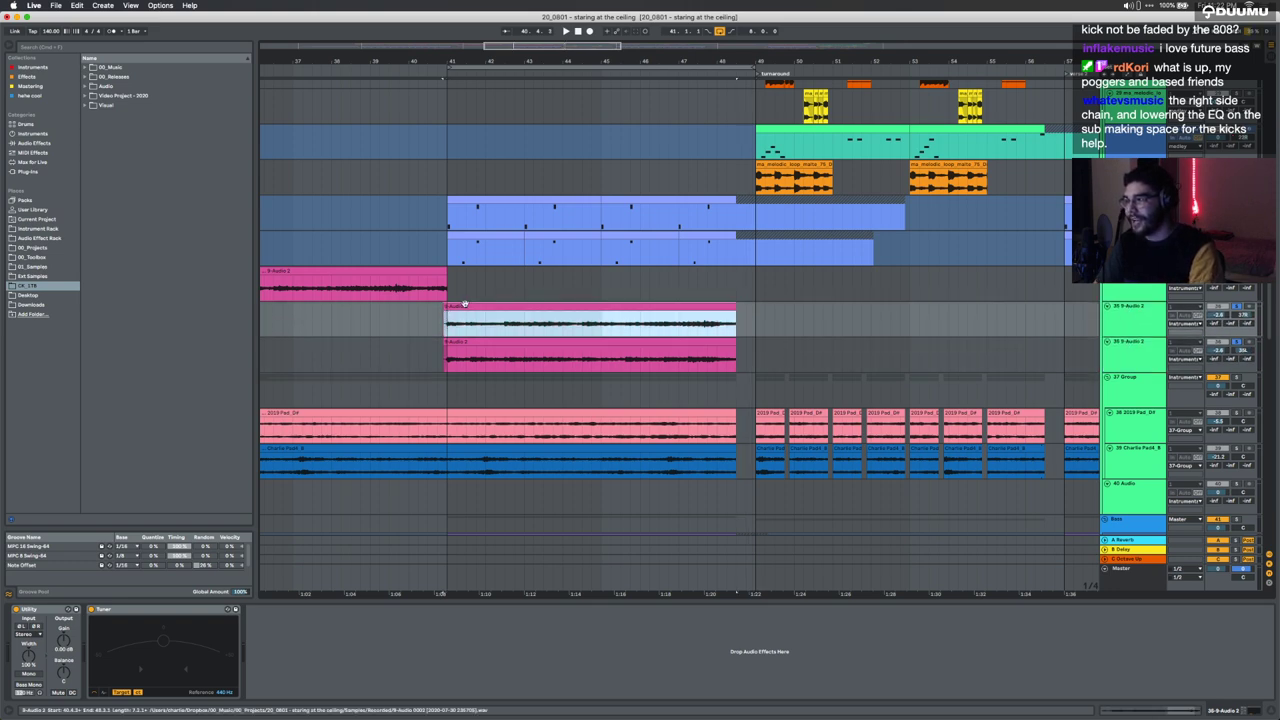
scroll(464, 304, up, 4)
scroll(464, 304, down, 5)
scroll(464, 304, up, 6)
scroll(464, 304, down, 5)
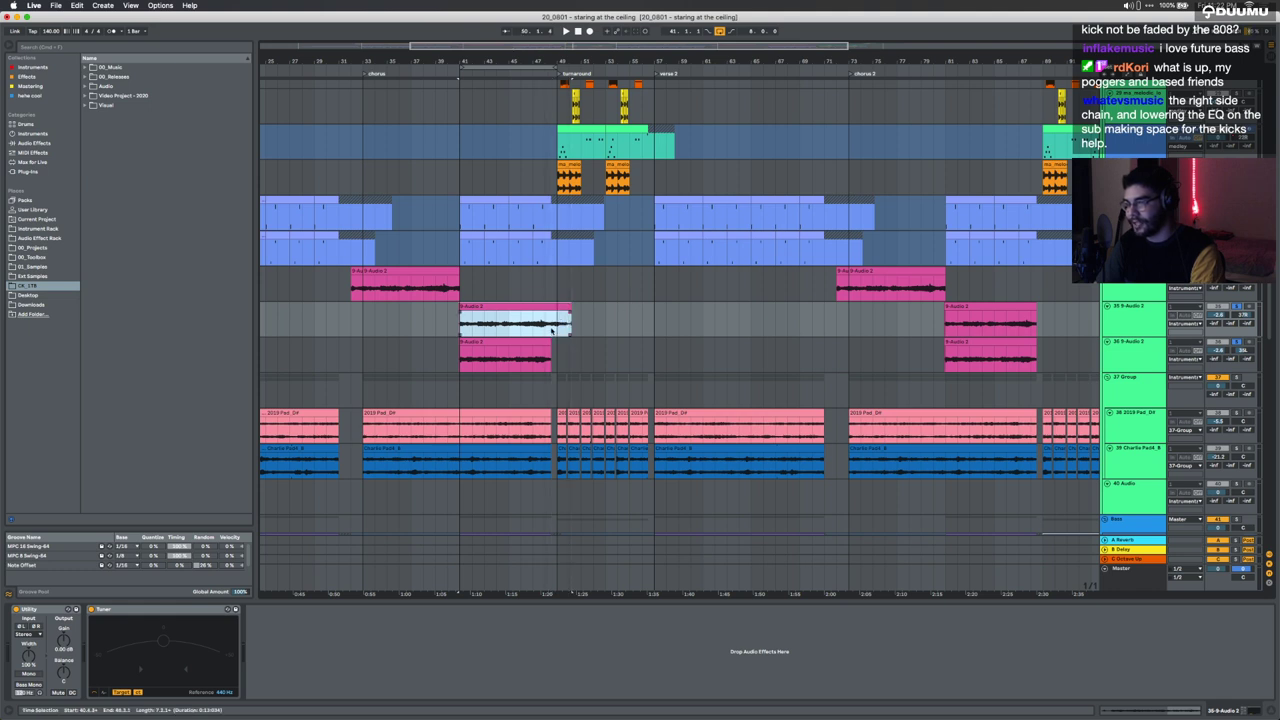
drag(549, 342, 668, 326)
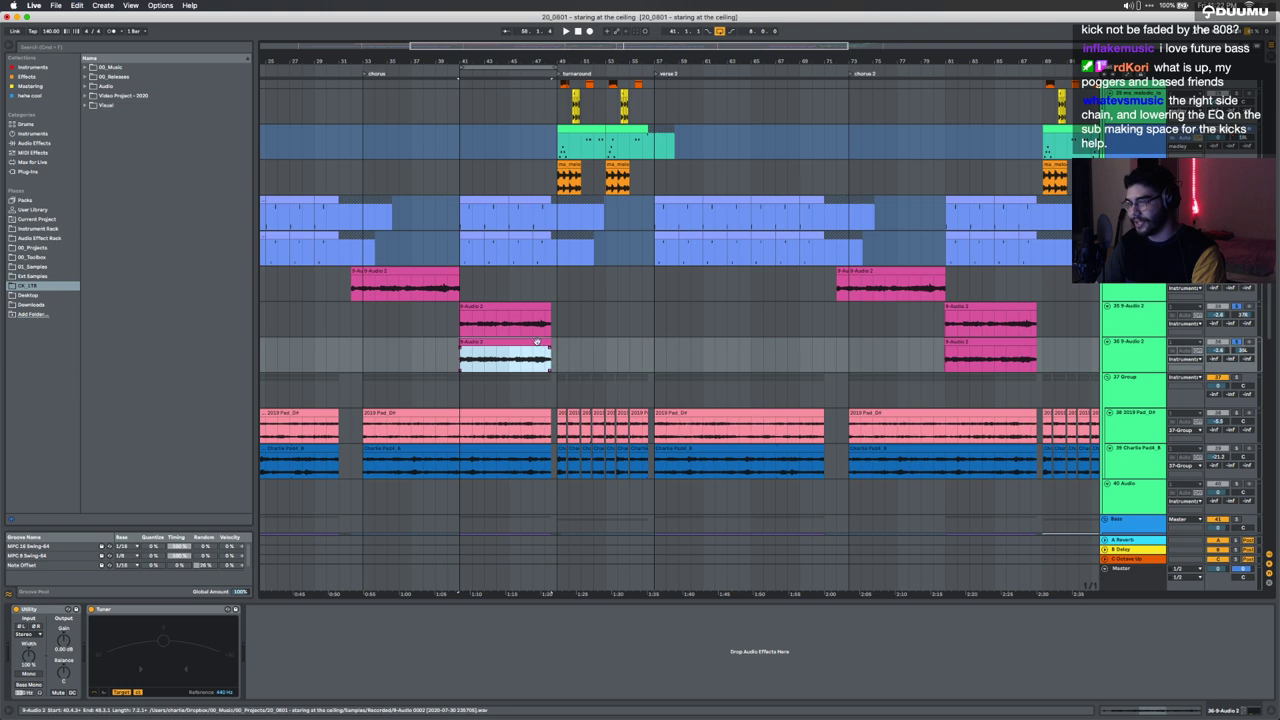
scroll(530, 348, up, 5)
key(space)
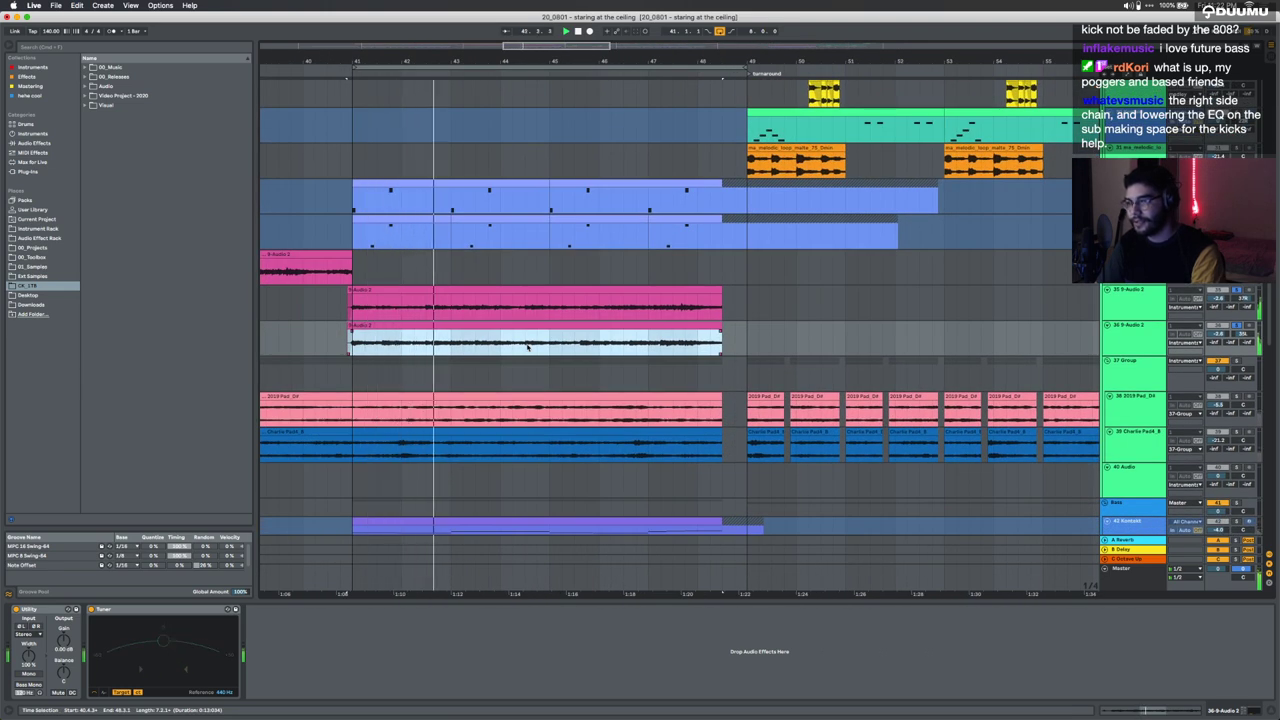
Step: Look over the drum and percussion clips from bar 41 into the turnaround, then return to the audio, pad and bass tracks
scroll(528, 347, down, 8)
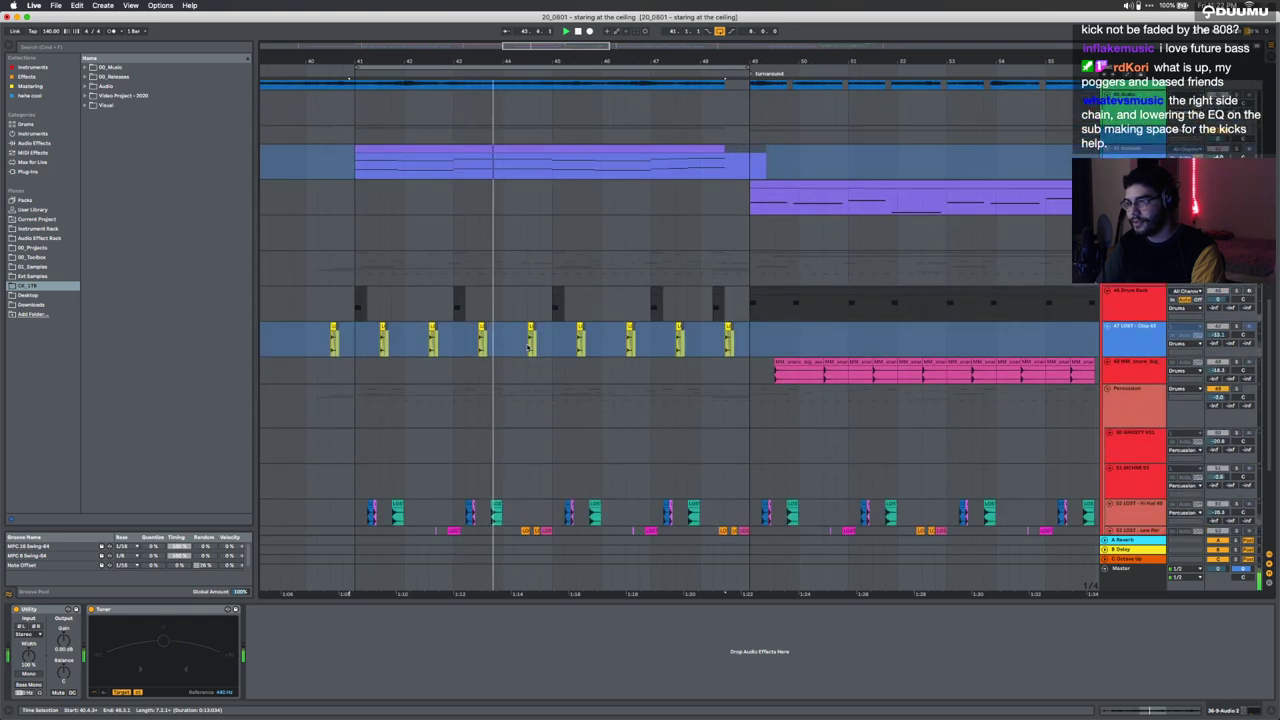
scroll(528, 347, down, 3)
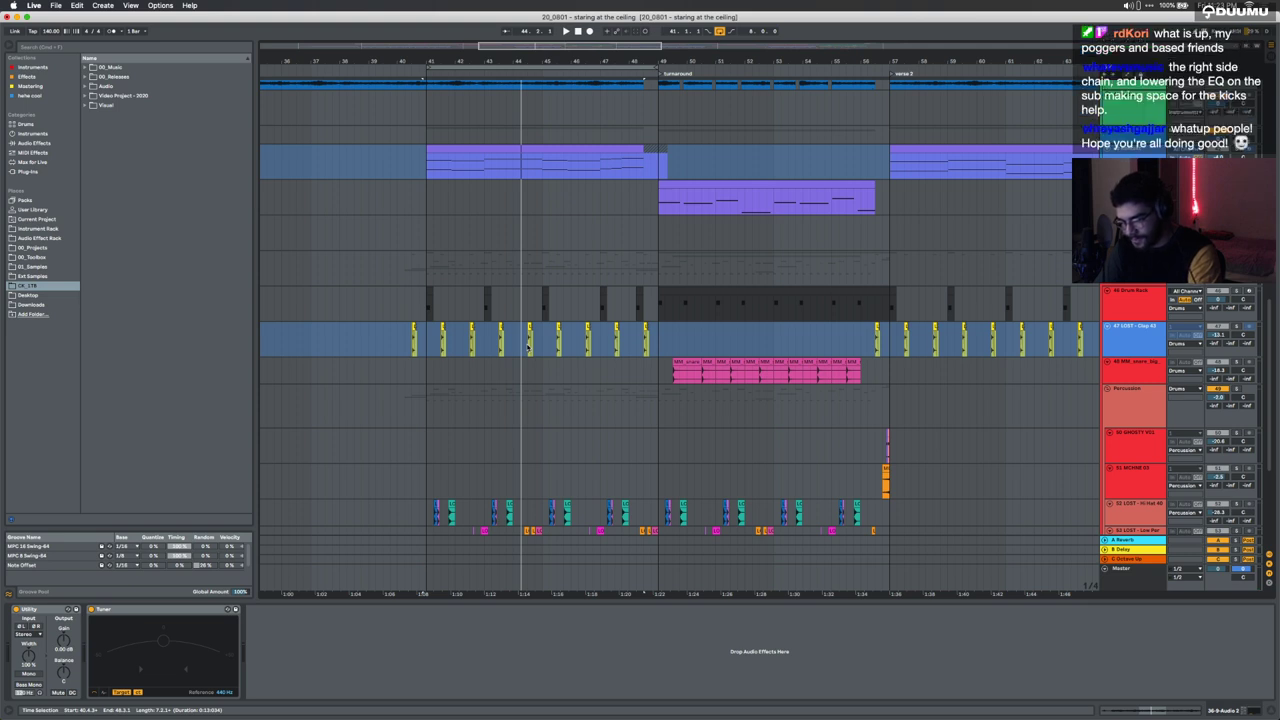
scroll(540, 340, down, 5)
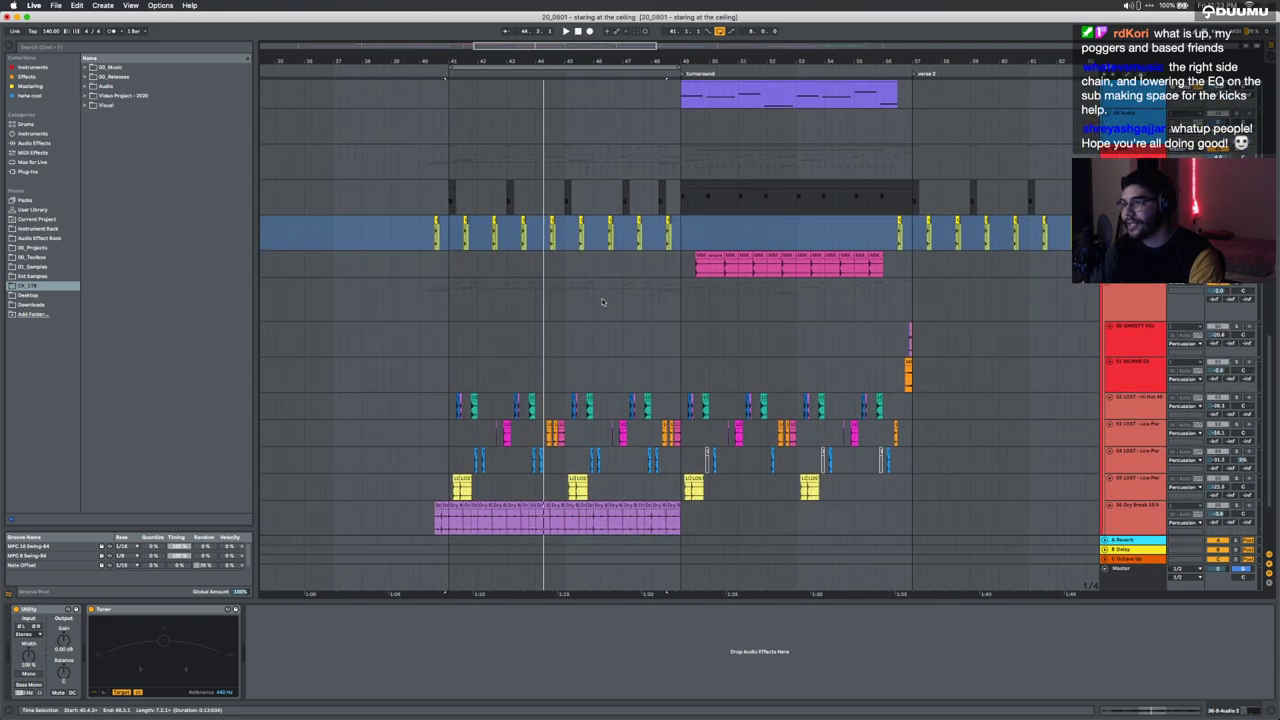
scroll(570, 320, left, 2)
scroll(602, 302, up, 6)
scroll(602, 302, up, 6)
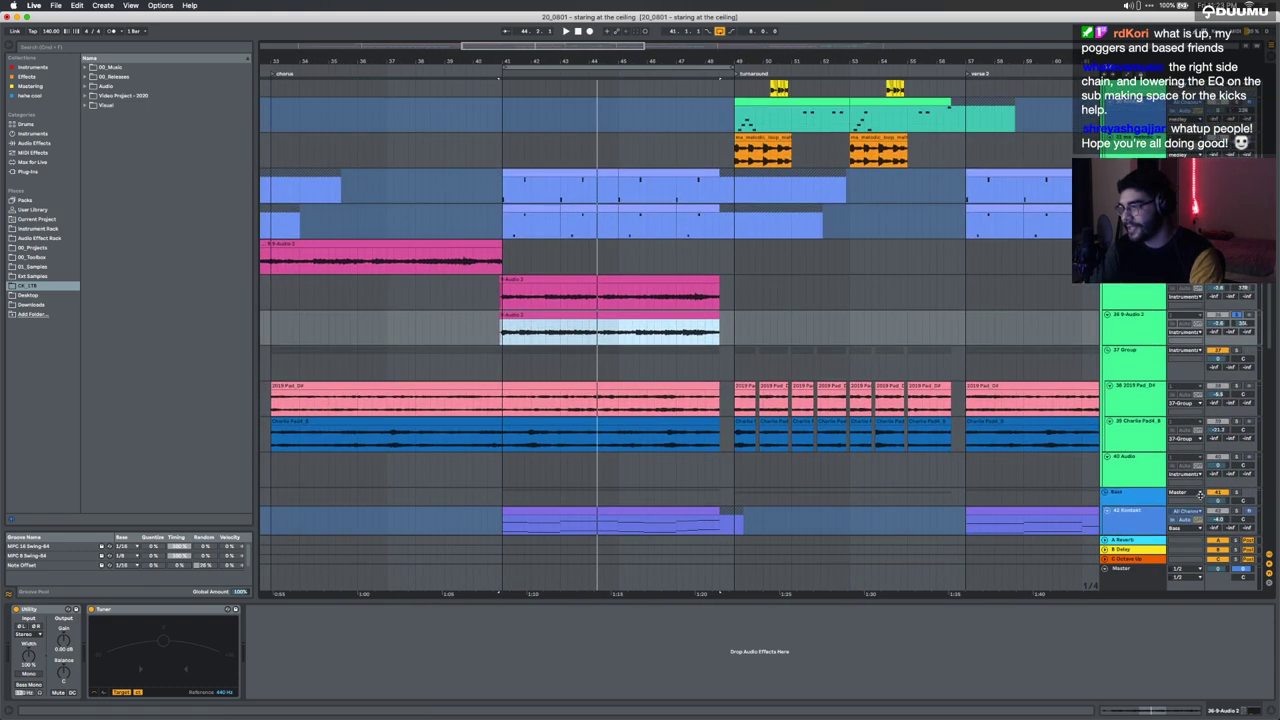
Step: Solo the 42 Kontakt bass track and play its chorus clip with the MIDI notes shown, then hide the notes
super+click(1237, 512)
click(644, 508)
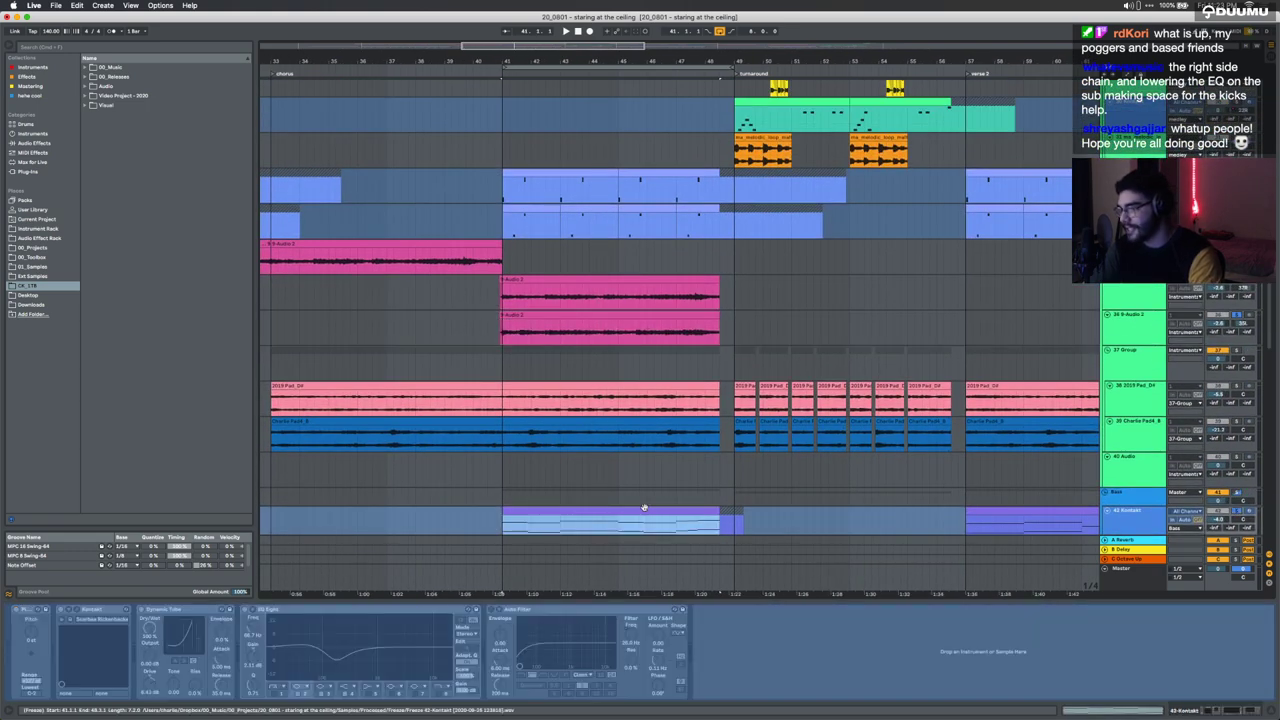
double_click(549, 516)
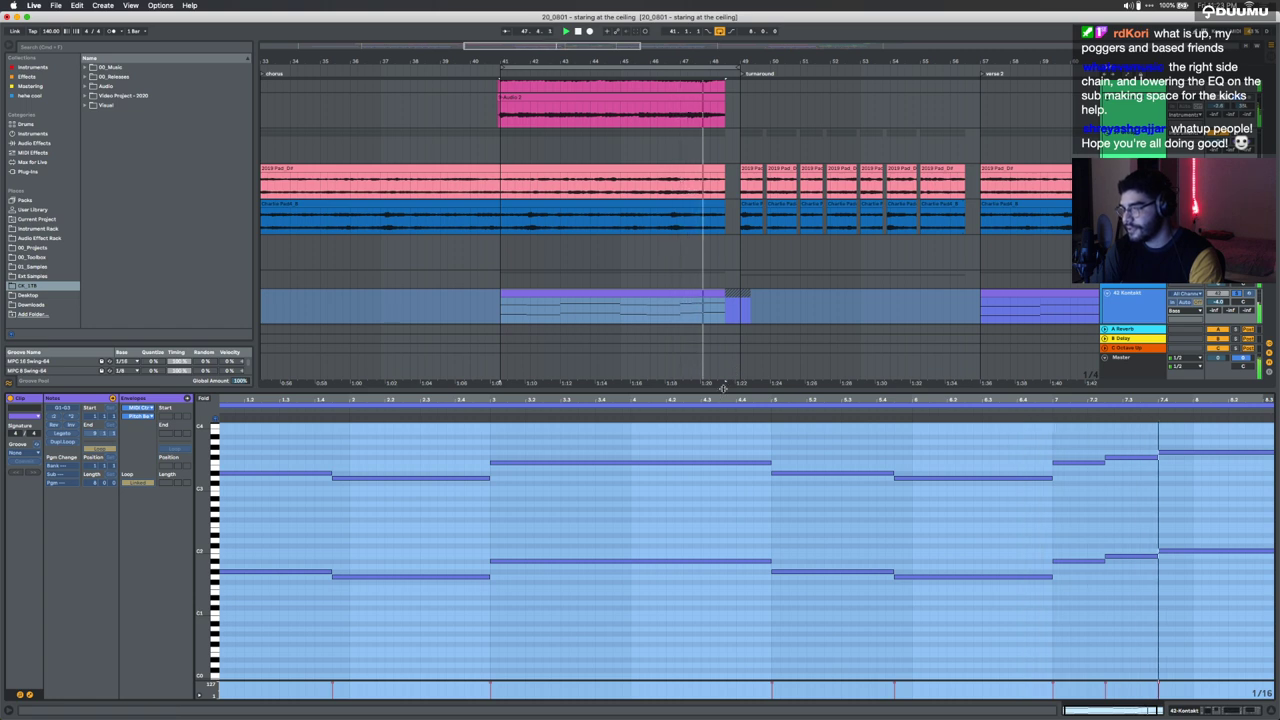
key(super+alt+l)
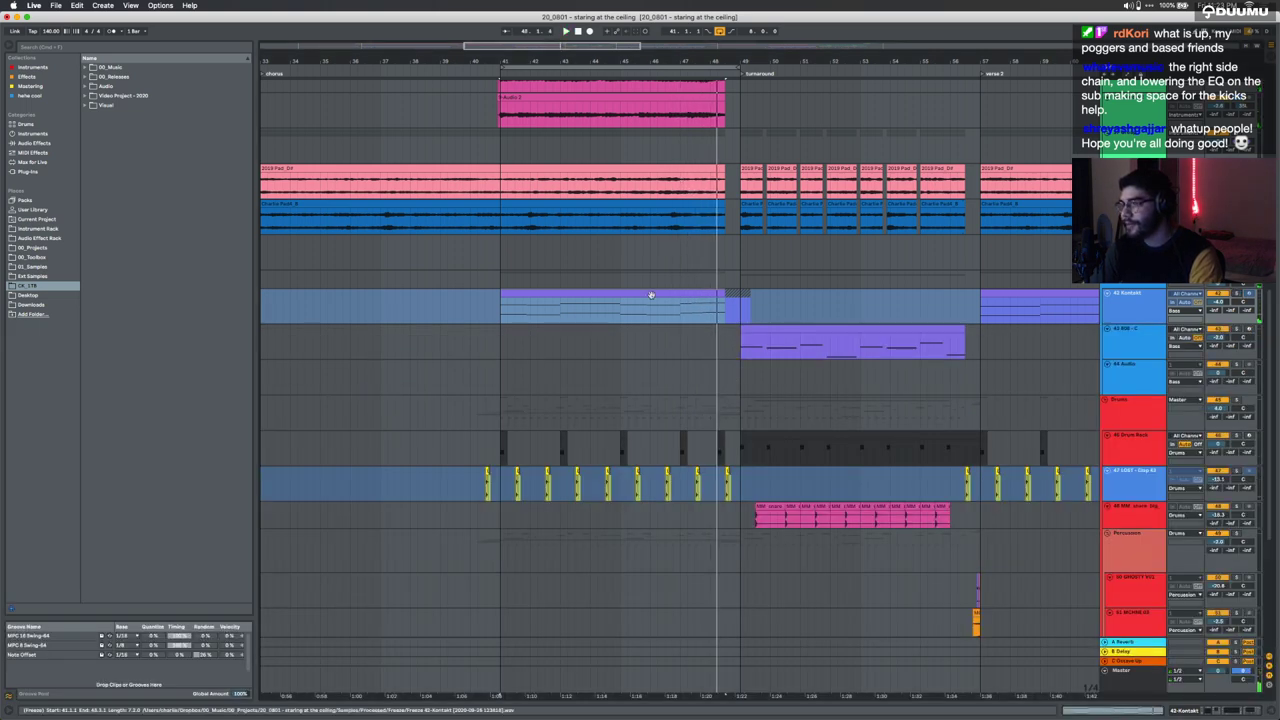
Step: Return to the drum tracks, solo the Drums group and set the playback start at bar 41
scroll(651, 297, up, 5)
drag(496, 84, 765, 82)
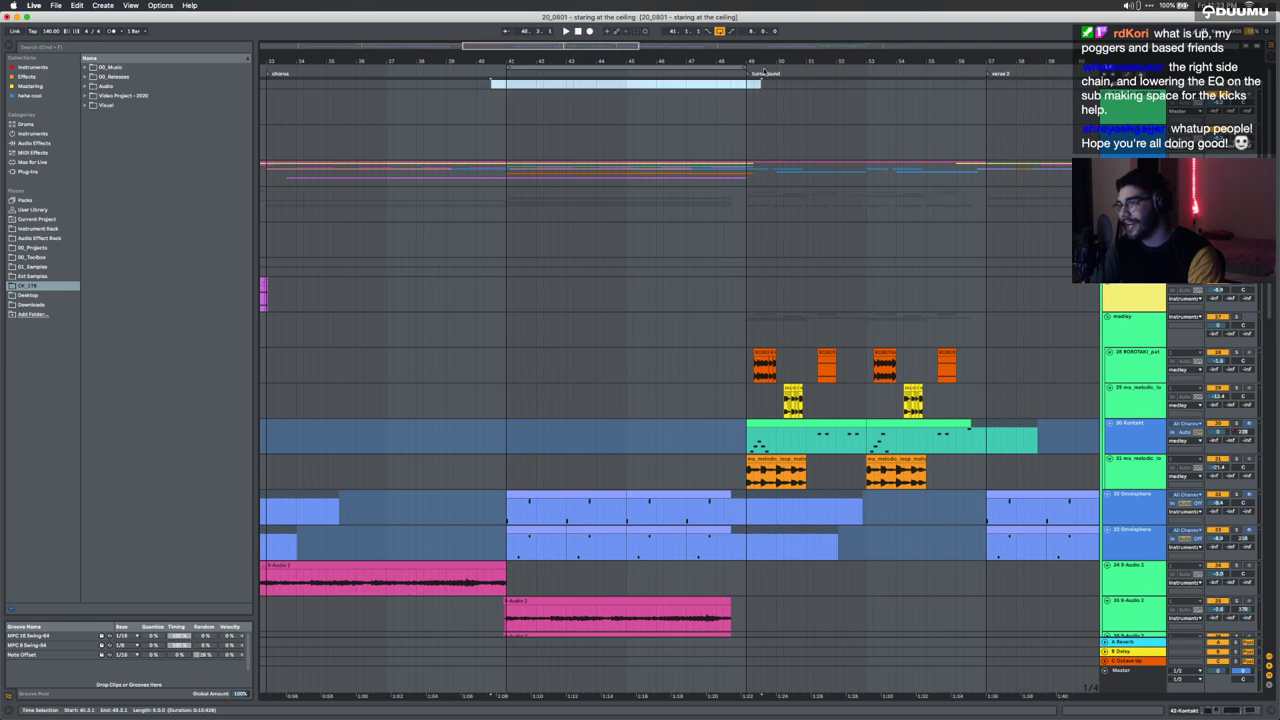
scroll(615, 370, down, 9)
click(1117, 532)
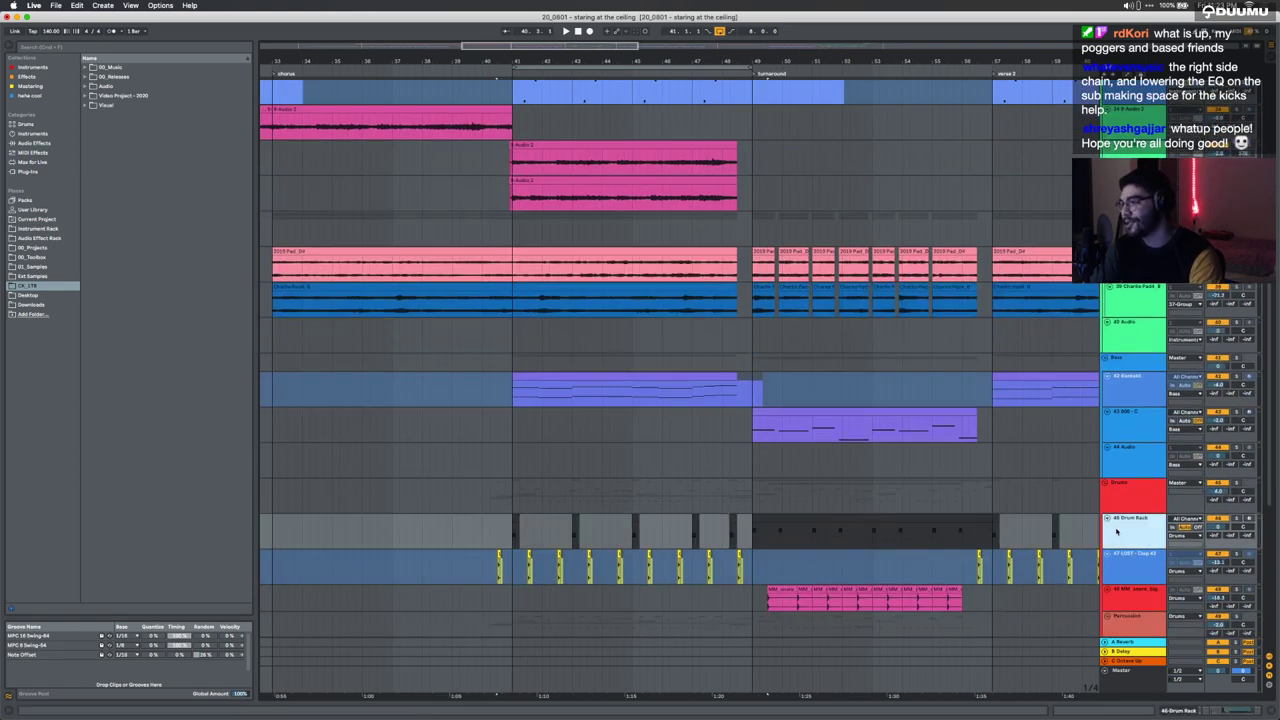
scroll(509, 525, up, 2)
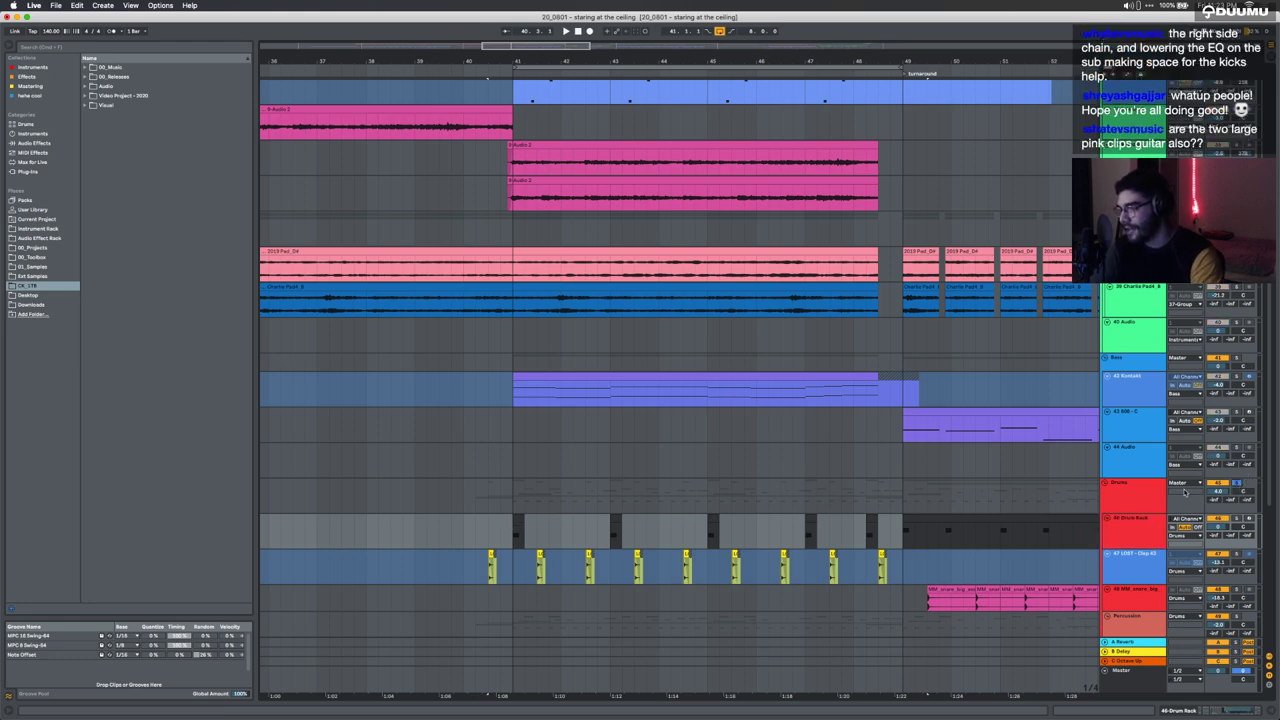
click(503, 490)
click(513, 490)
Step: Play the soloed drums from bar 41 and look over the percussion clips up to the turnaround
scroll(513, 490, down, 6)
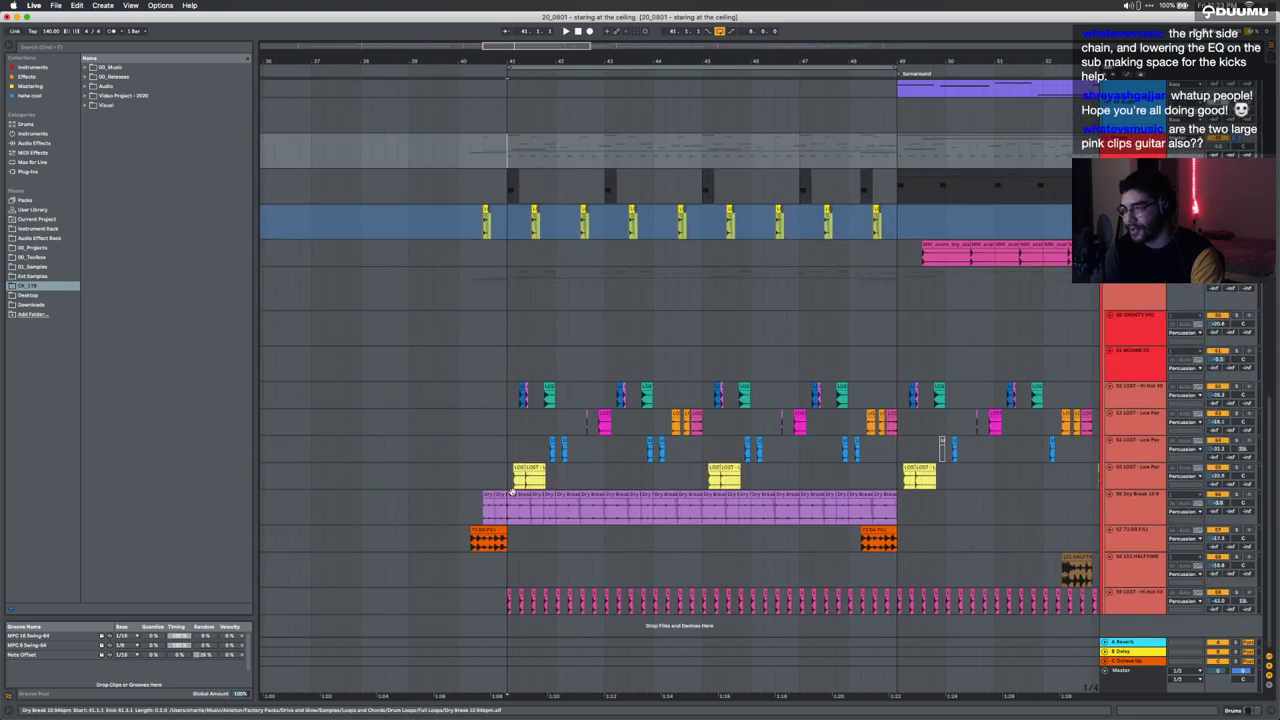
scroll(513, 489, up, 2)
key(space)
scroll(590, 458, up, 4)
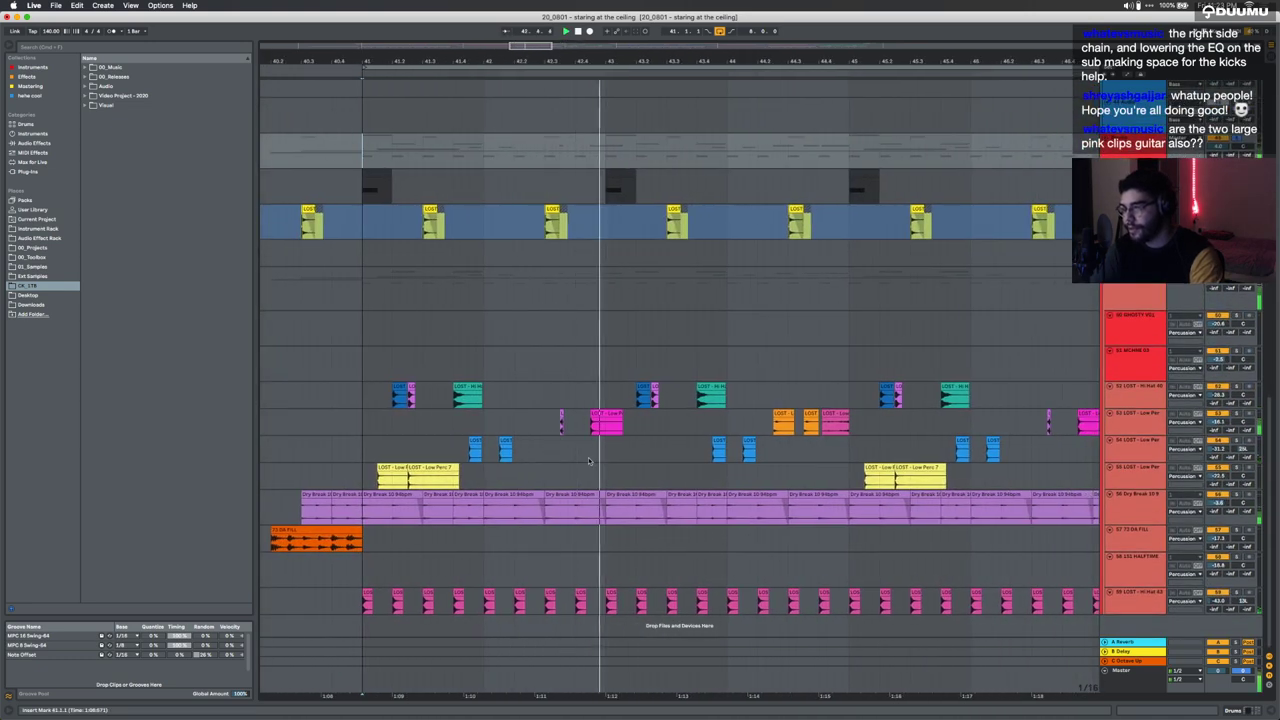
scroll(589, 461, down, 4)
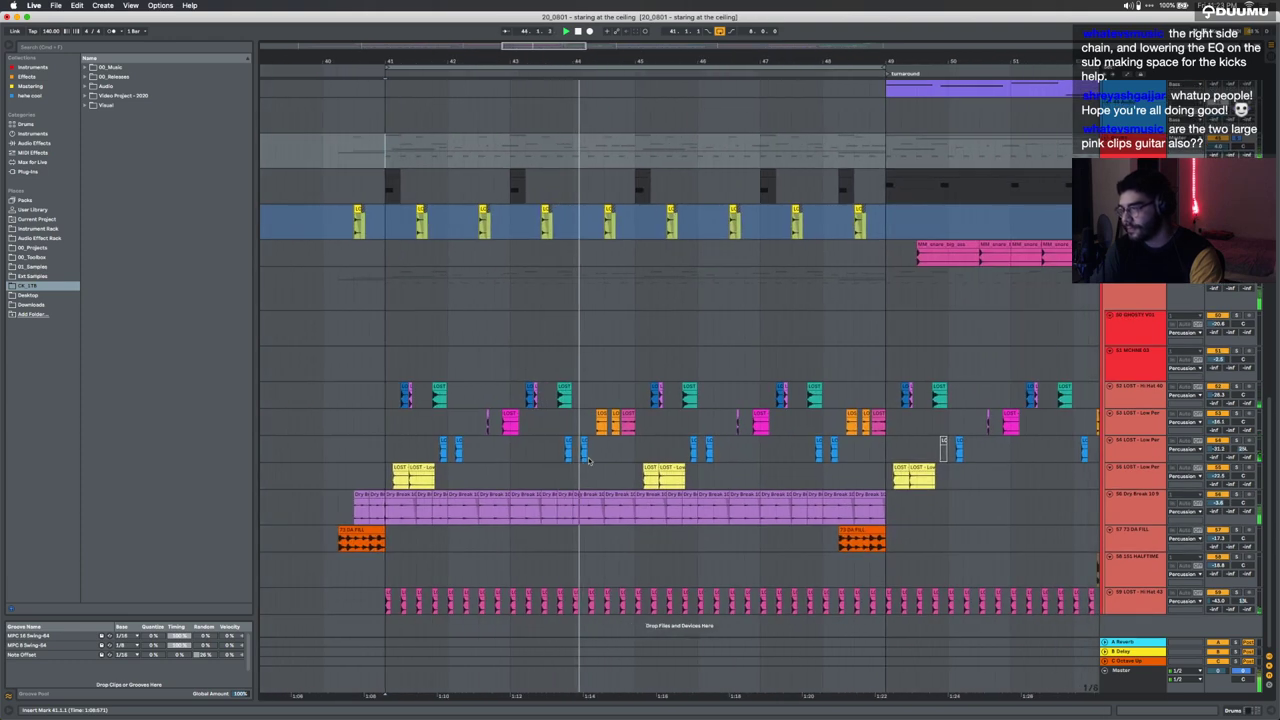
scroll(589, 460, down, 2)
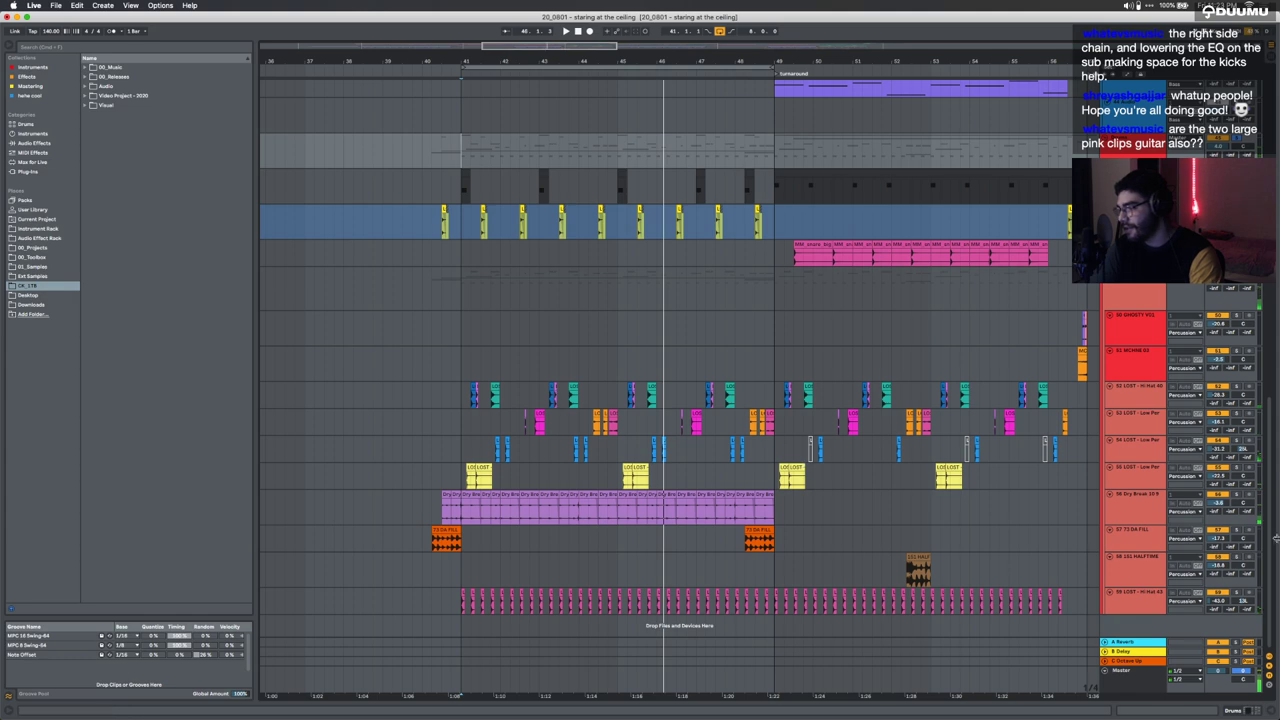
Step: Play the full mix from around bar 41 and look over the drum, bass, pad and audio layers
click(437, 391)
scroll(436, 460, up, 10)
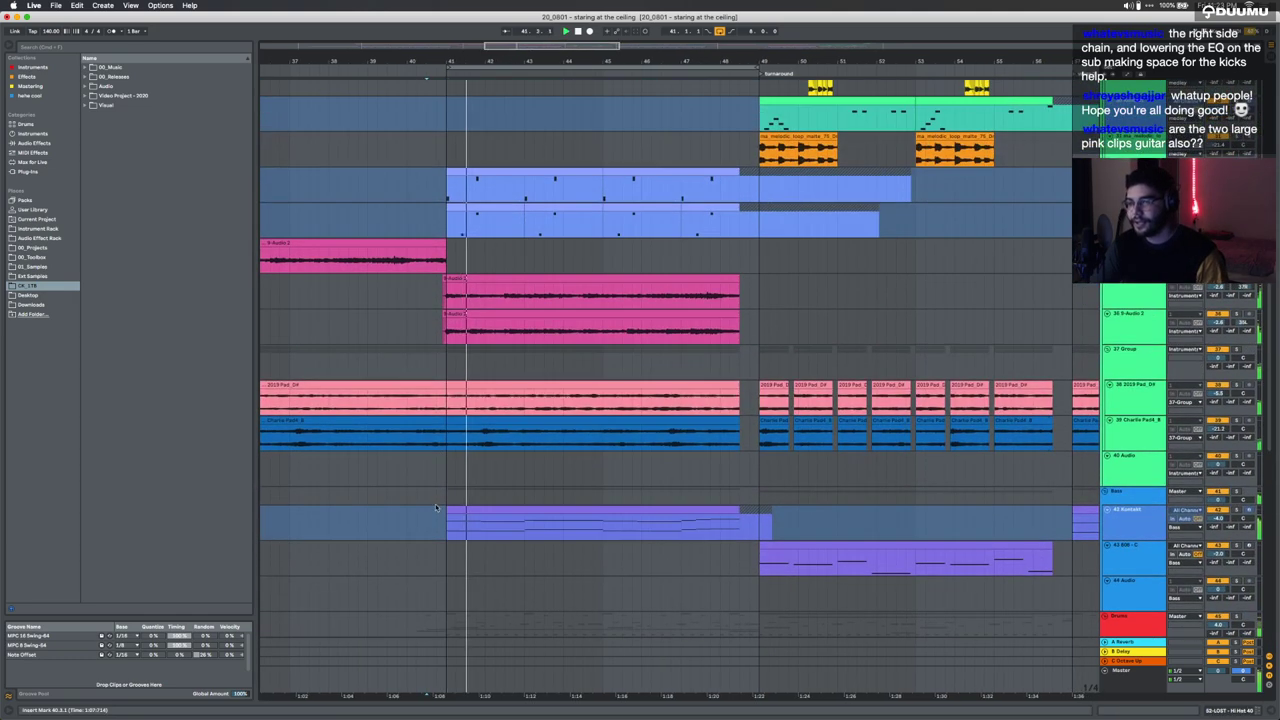
click(456, 497)
scroll(453, 499, down, 8)
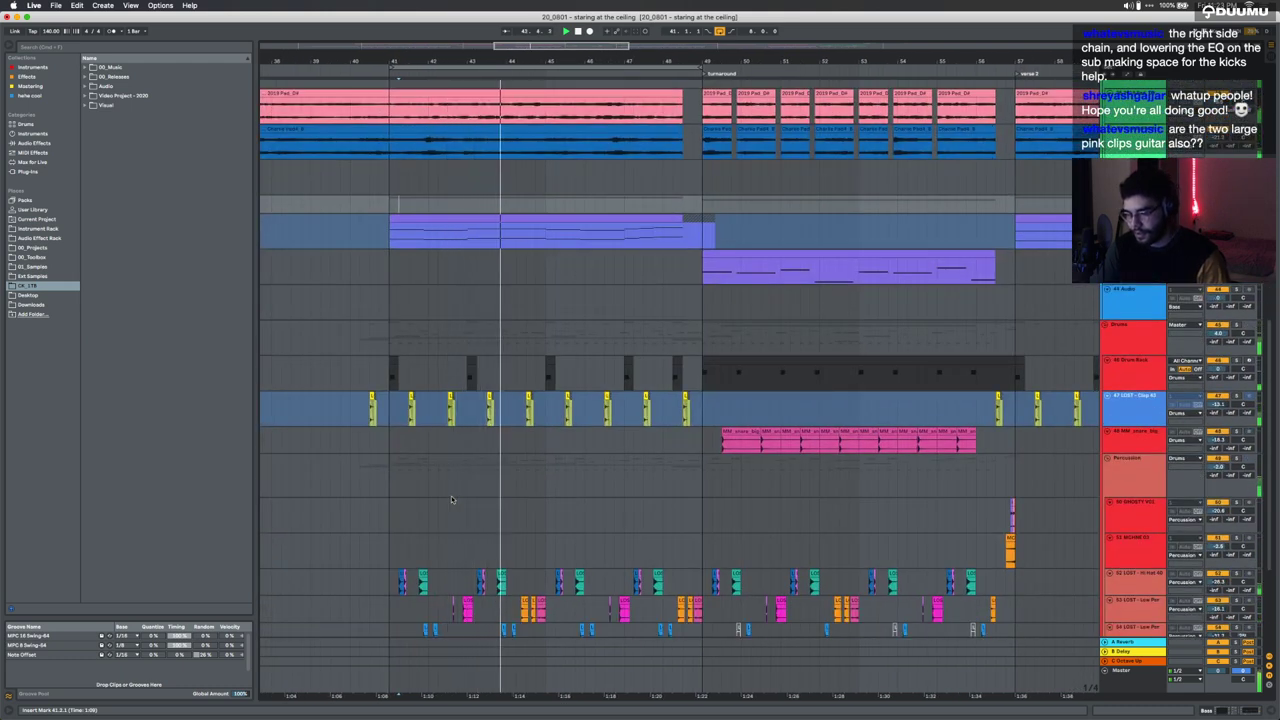
scroll(451, 499, up, 5)
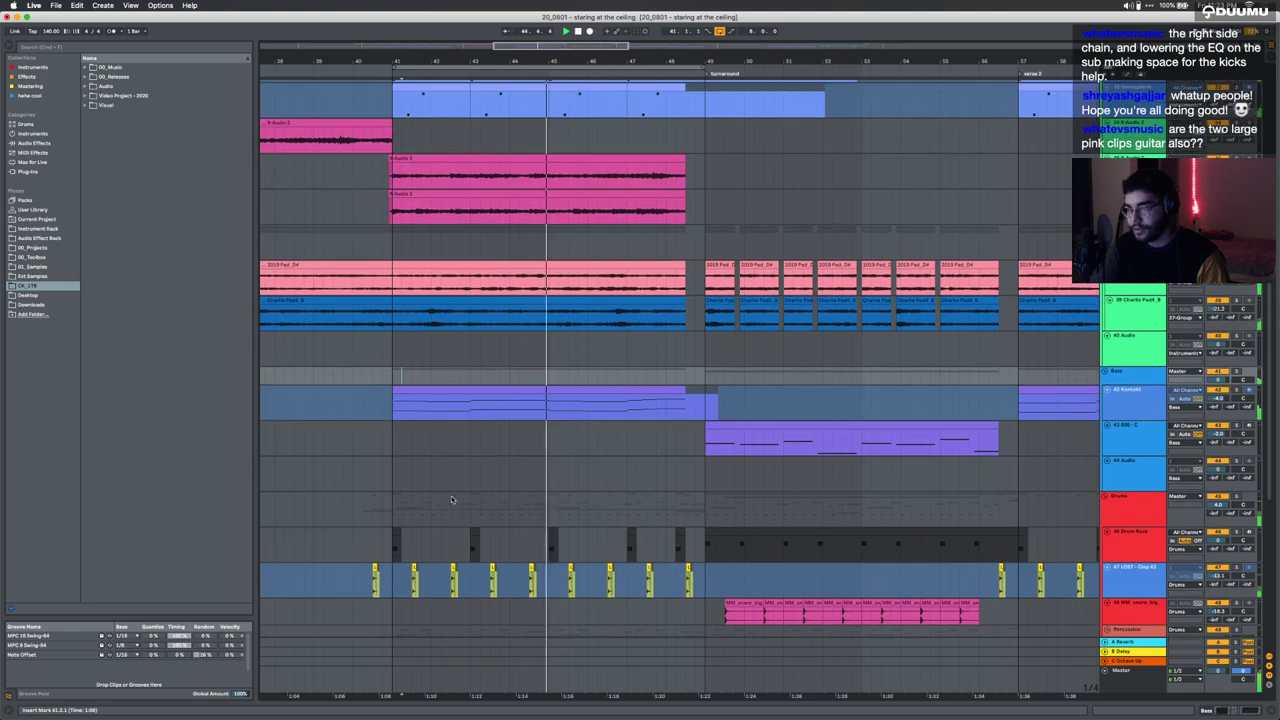
scroll(451, 499, up, 8)
scroll(451, 499, down, 5)
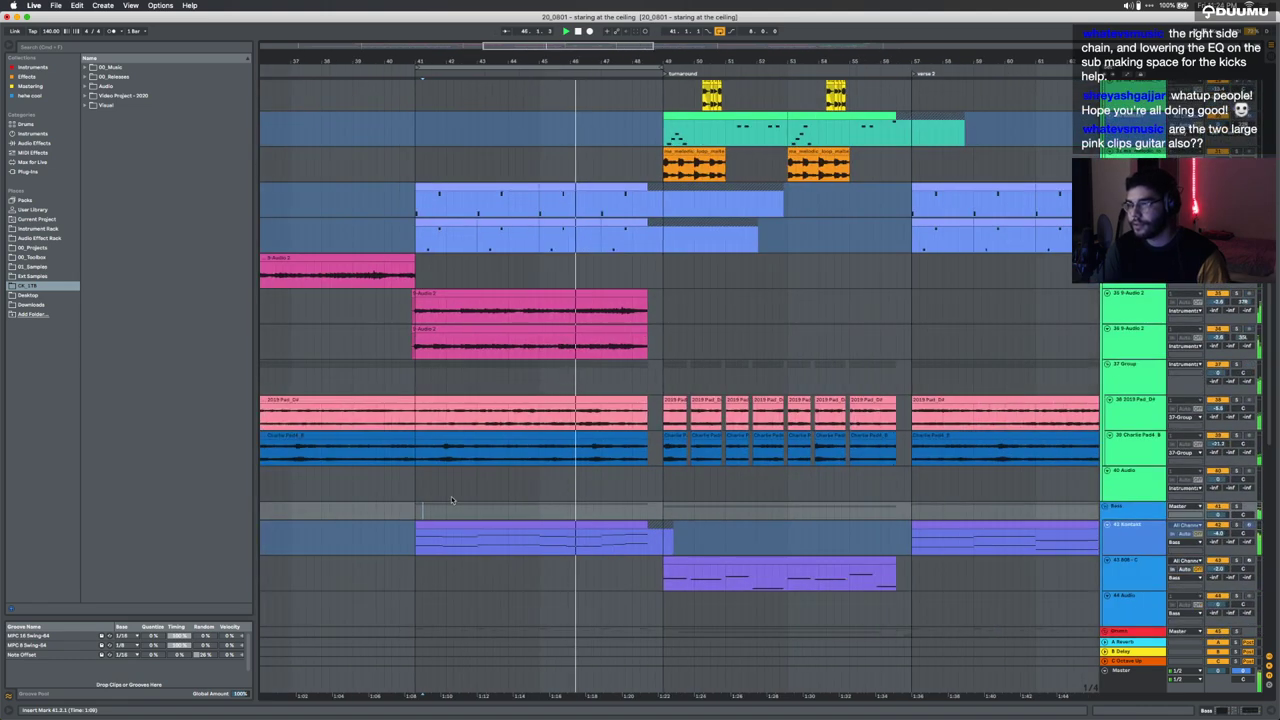
scroll(451, 499, down, 1)
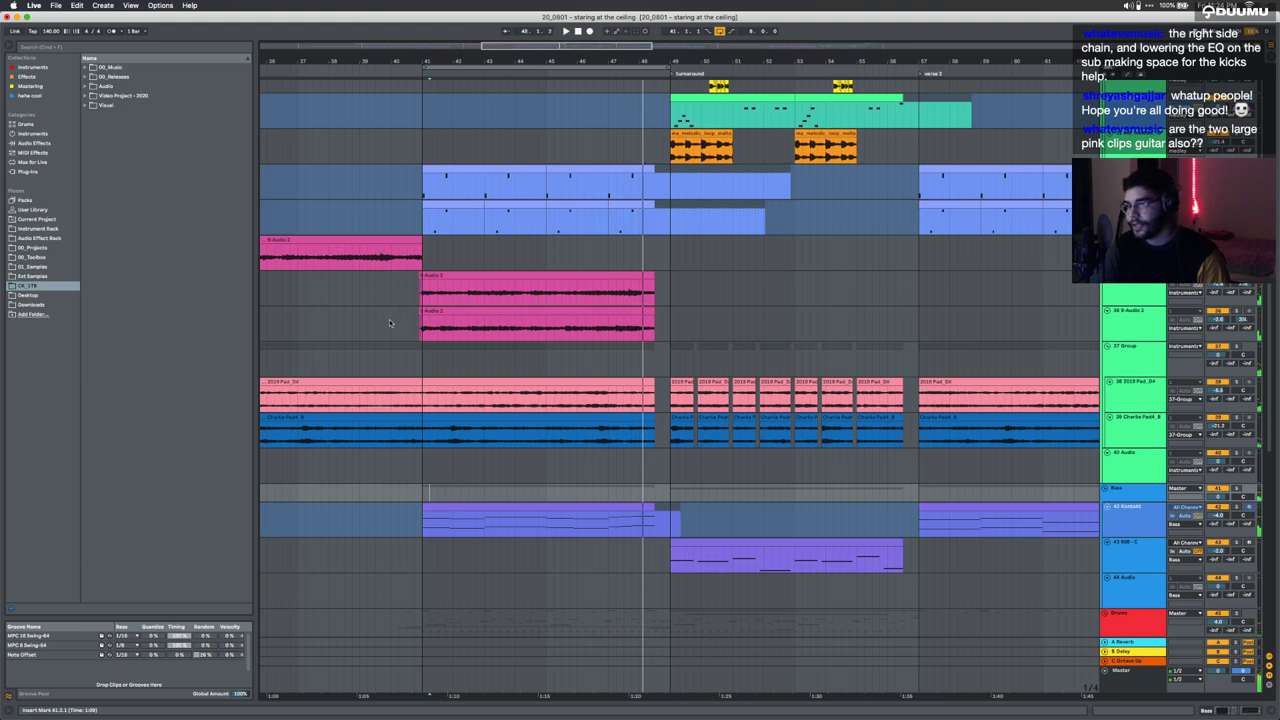
Step: Solo the two 9-Audio 2 tracks, 35 and 36, play their chorus clips from bar 41, and turn the solos off
drag(390, 323, 670, 288)
click(1133, 296)
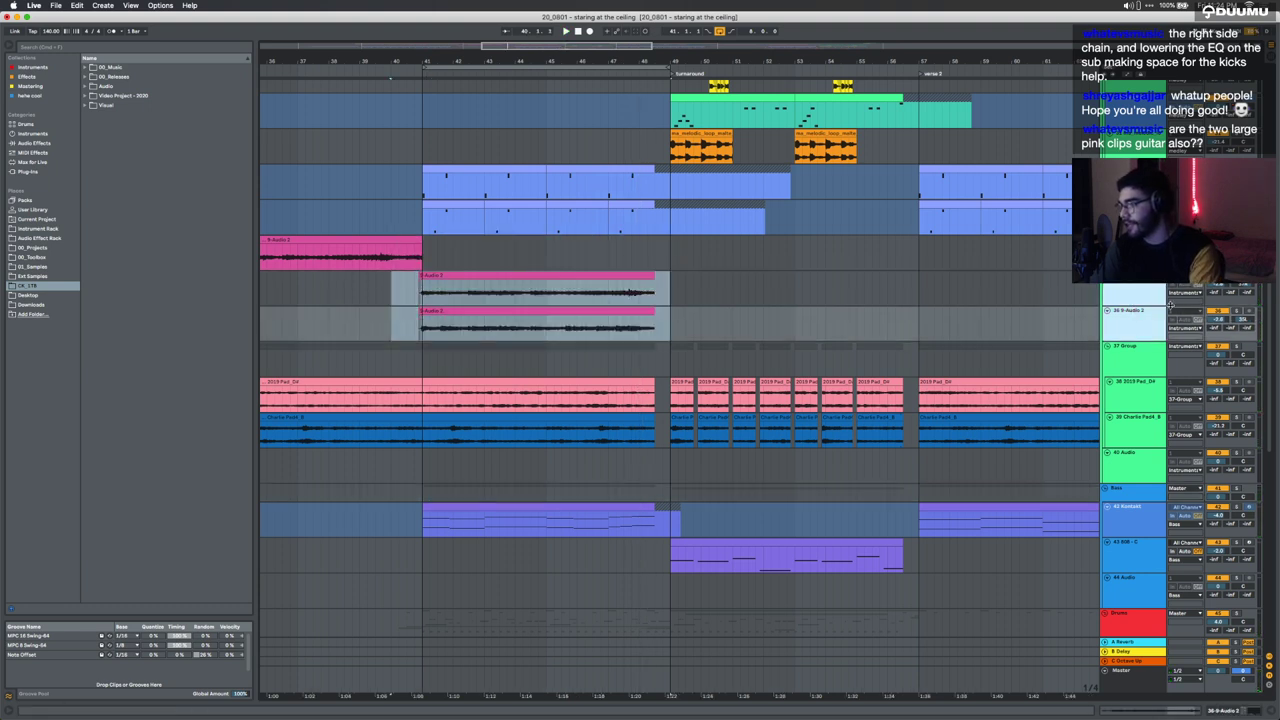
click(491, 274)
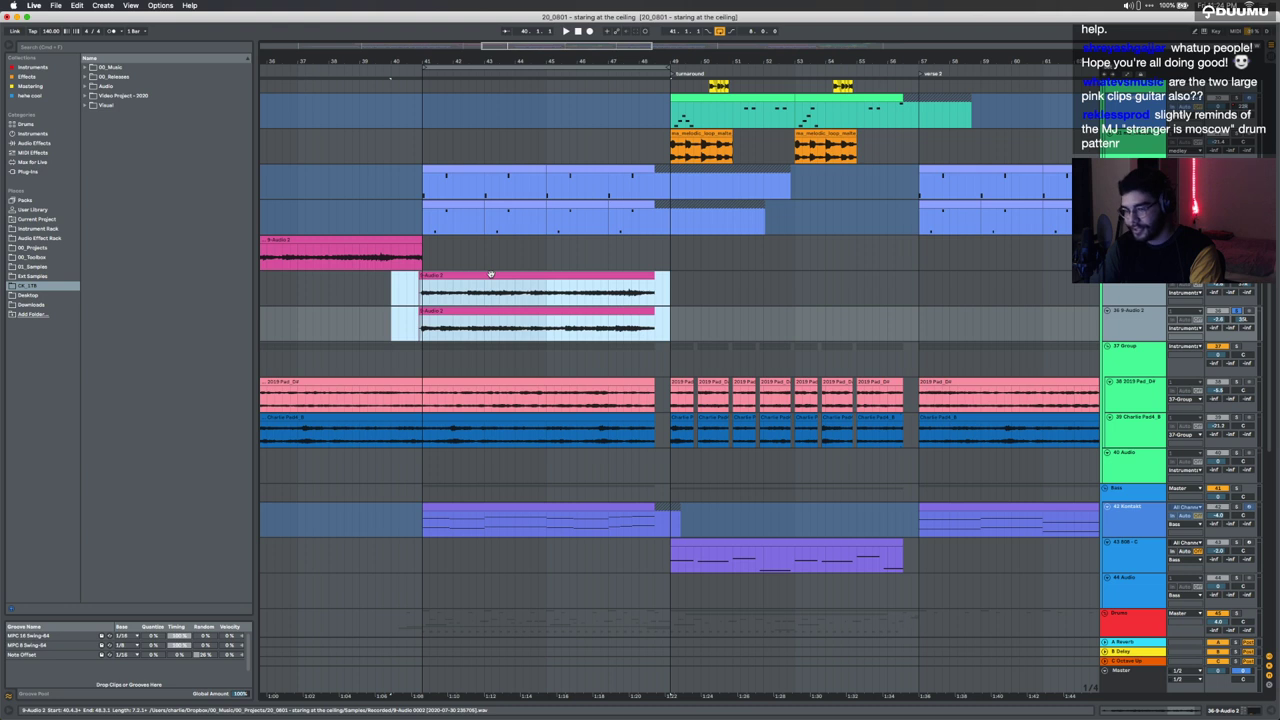
key(space)
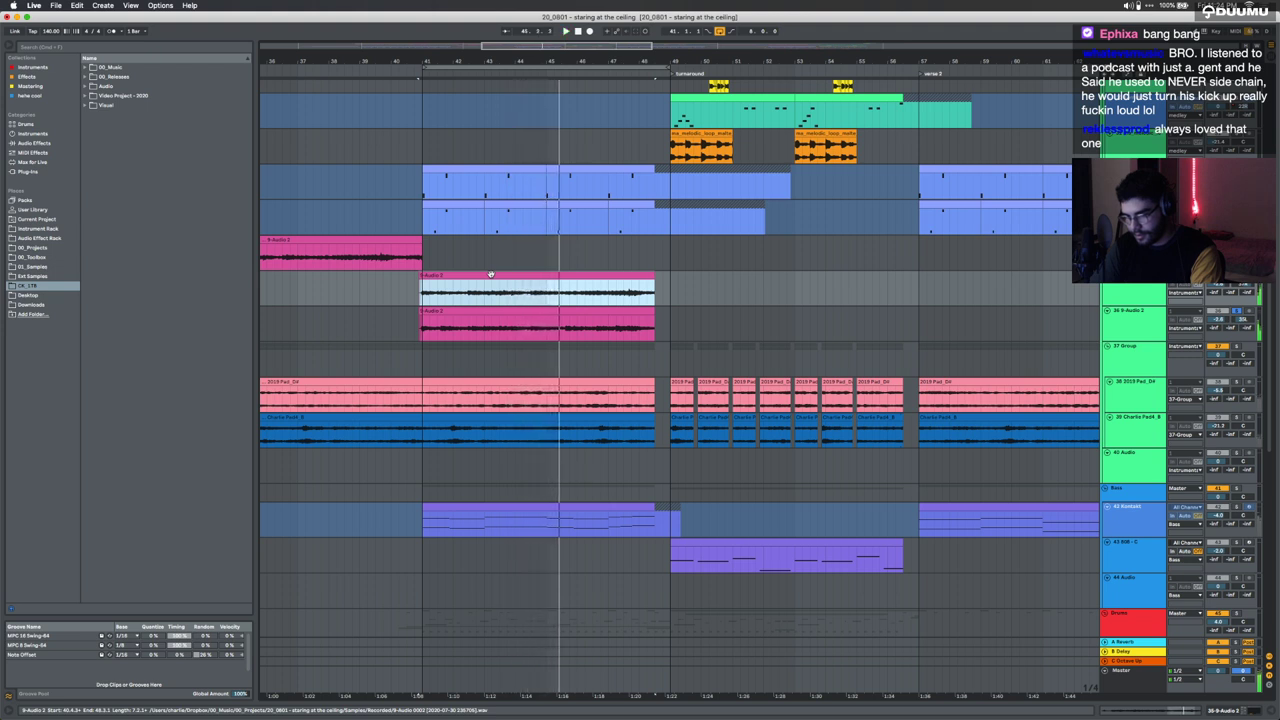
click(1238, 311)
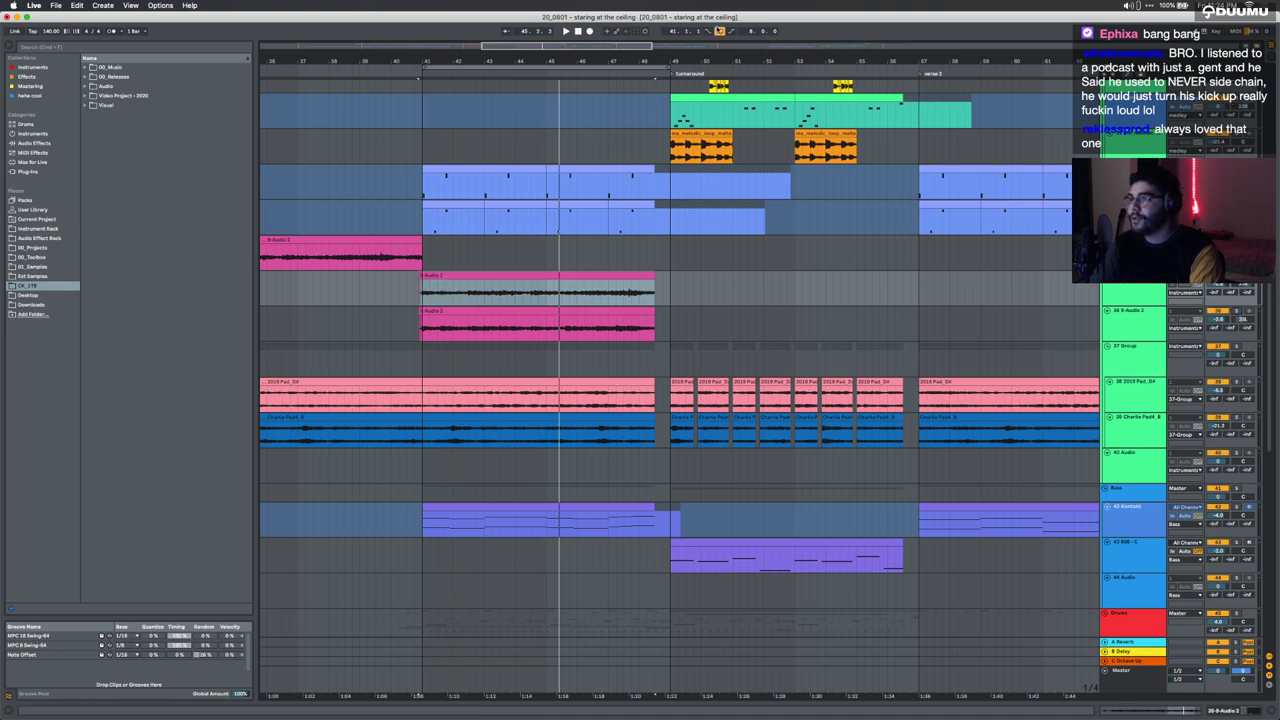
Step: Turn off looping, select bars 49 to 57 of the turnaround on track 34, and play from there
click(719, 31)
click(648, 260)
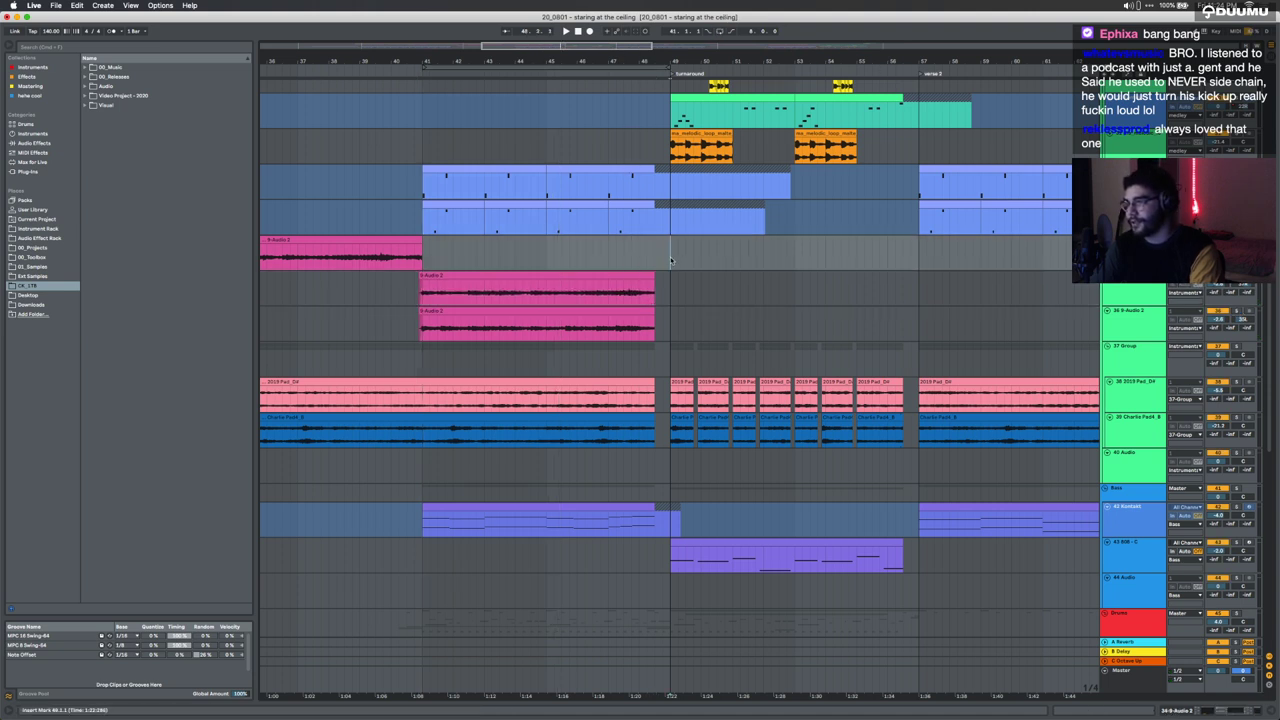
drag(671, 260, 923, 246)
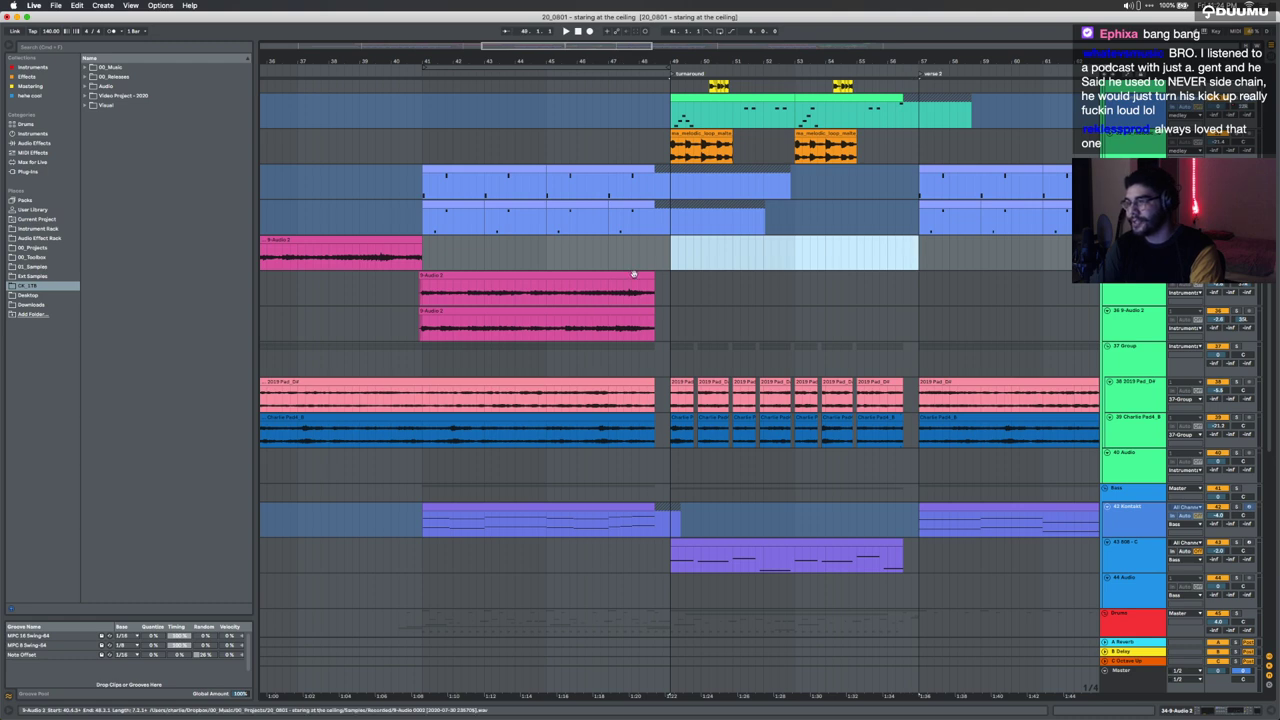
scroll(634, 274, down, 6)
scroll(634, 277, up, 3)
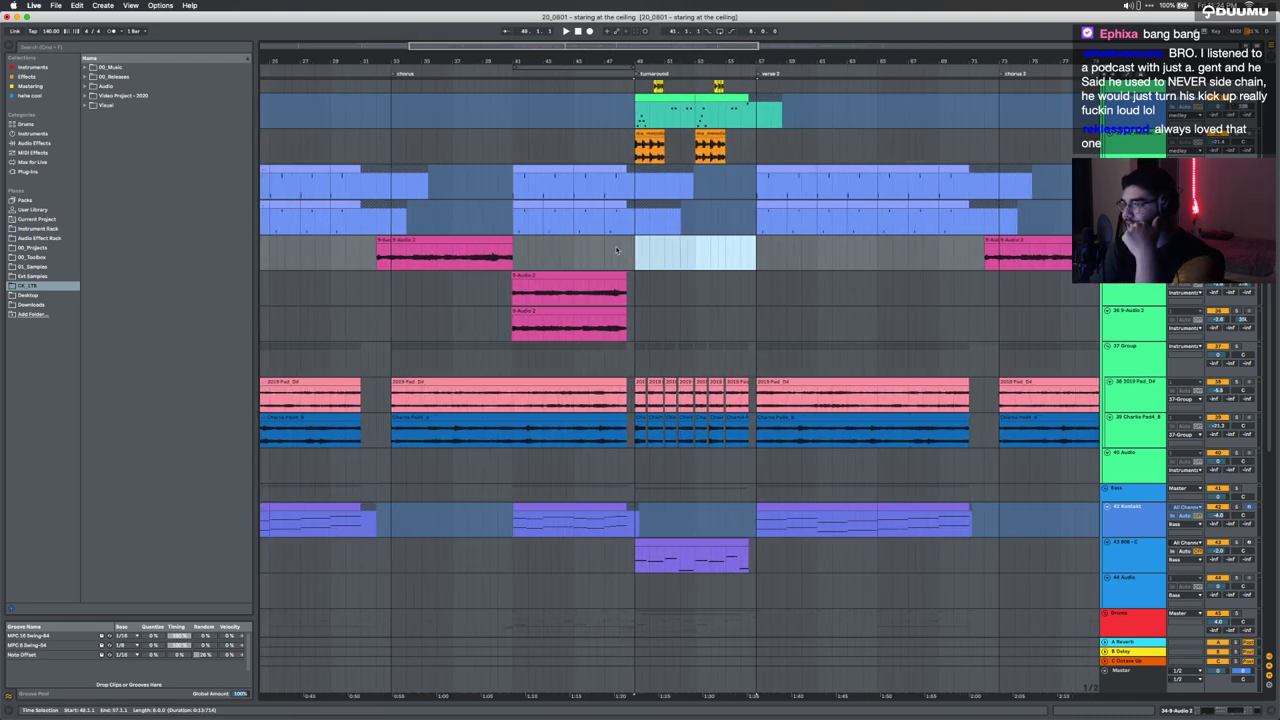
key(space)
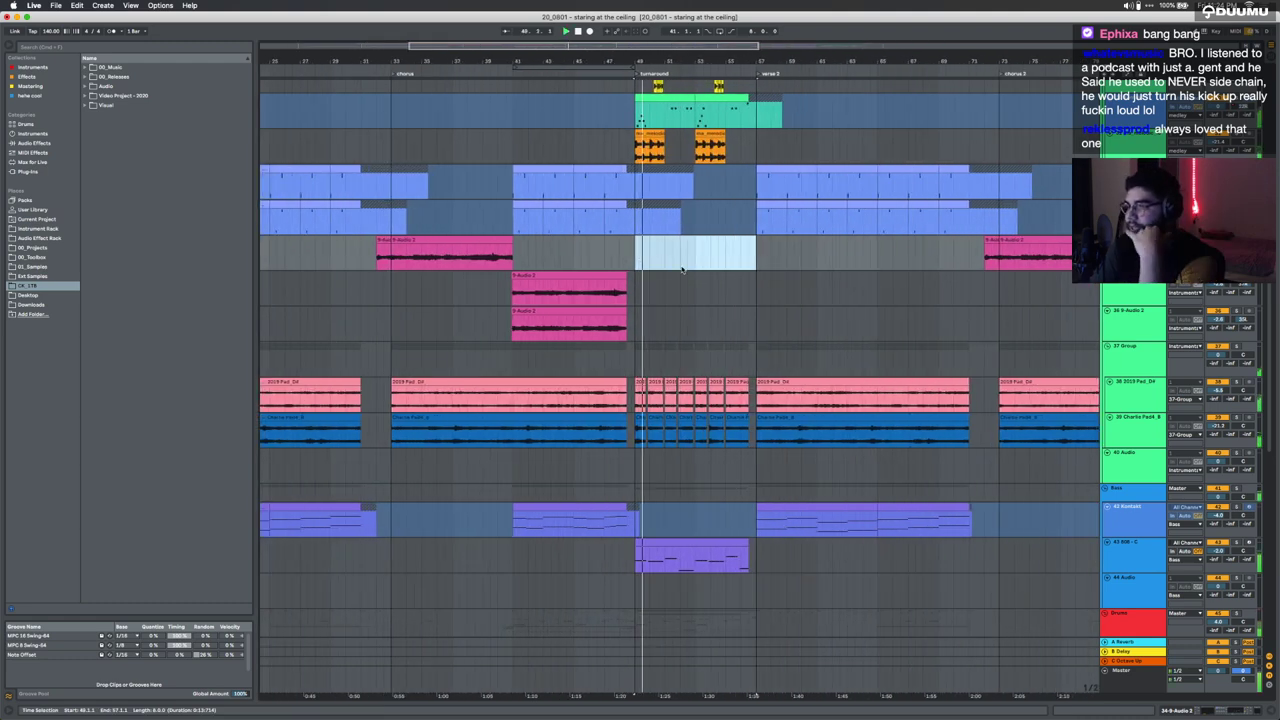
Step: Look over the turnaround's layers during playback and loop the selected range from bar 49 to 57
scroll(690, 262, up, 2)
scroll(681, 268, down, 2)
scroll(681, 265, down, 2)
scroll(681, 265, down, 1)
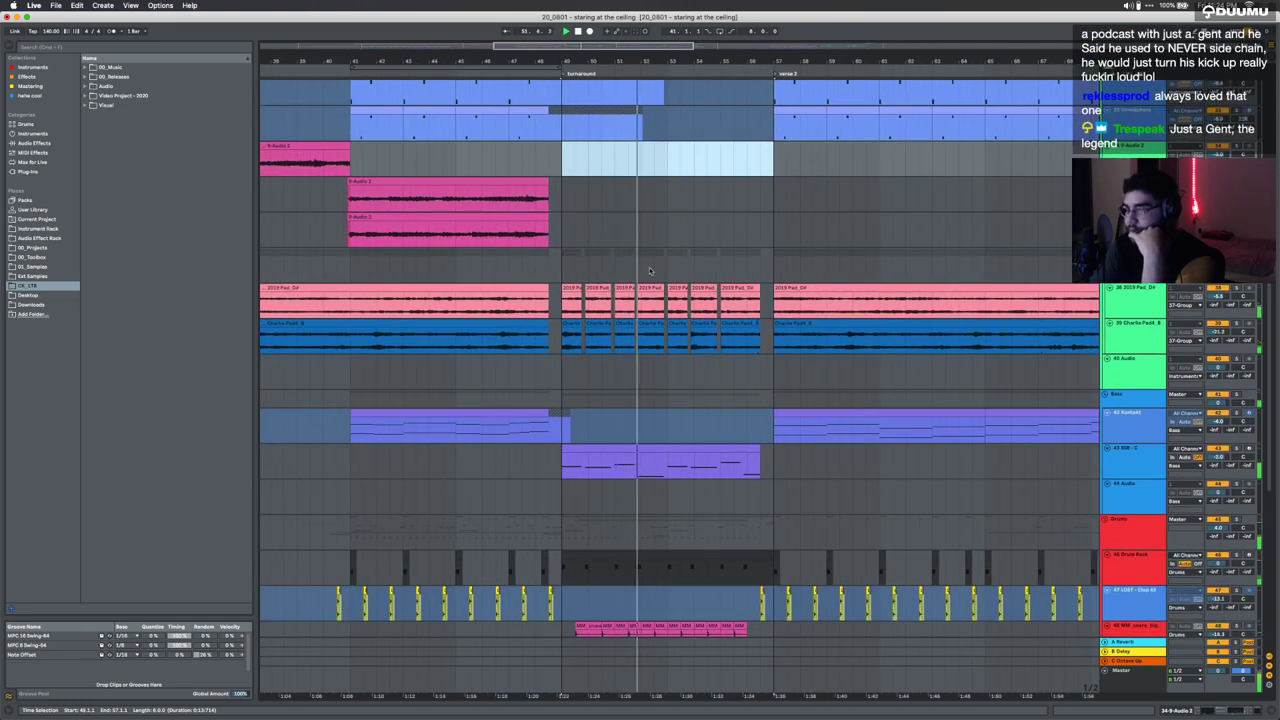
key(super+l)
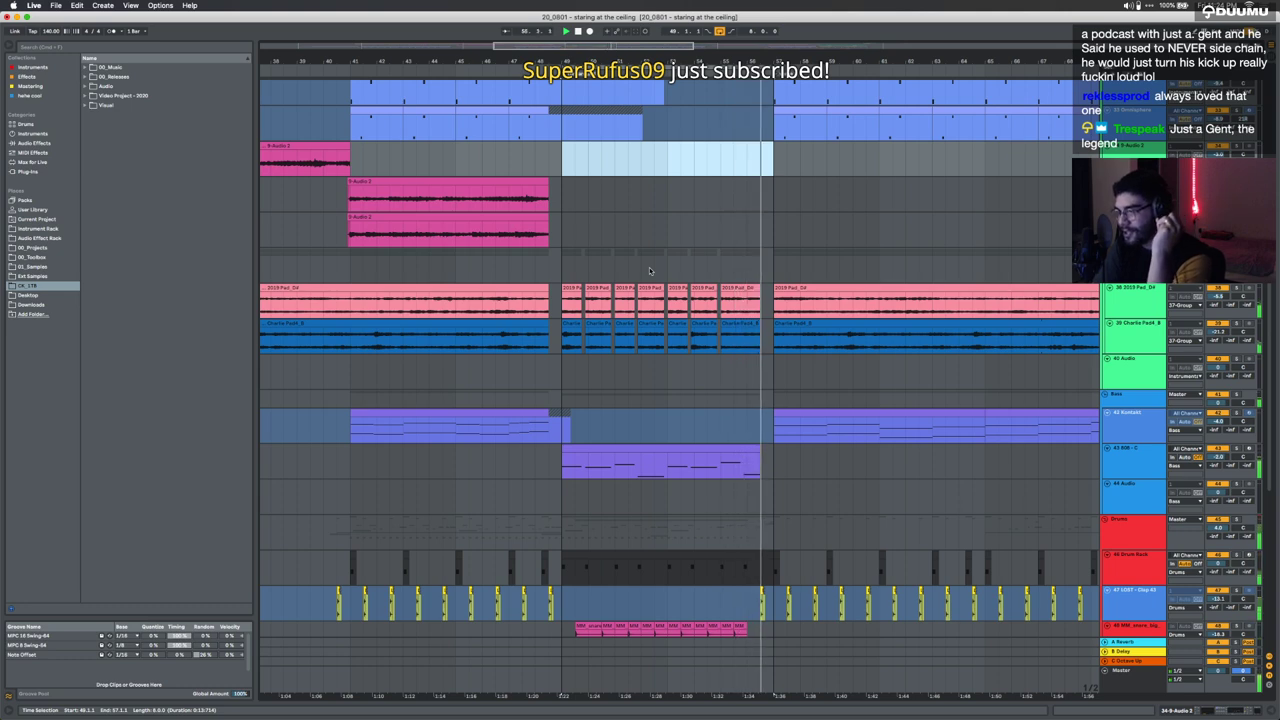
Step: Examine the turnaround's drum and percussion clips and play from bar 49 on the snare track
scroll(649, 267, down, 10)
scroll(610, 440, up, 5)
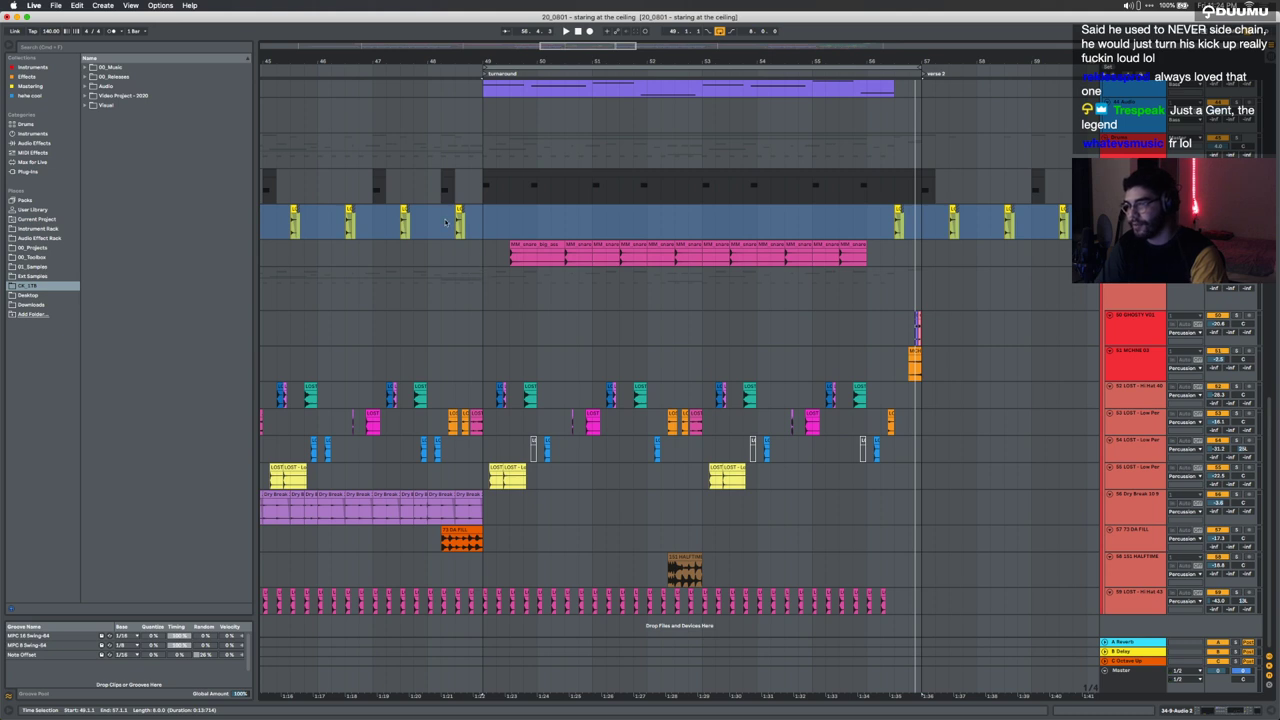
key(space)
click(496, 253)
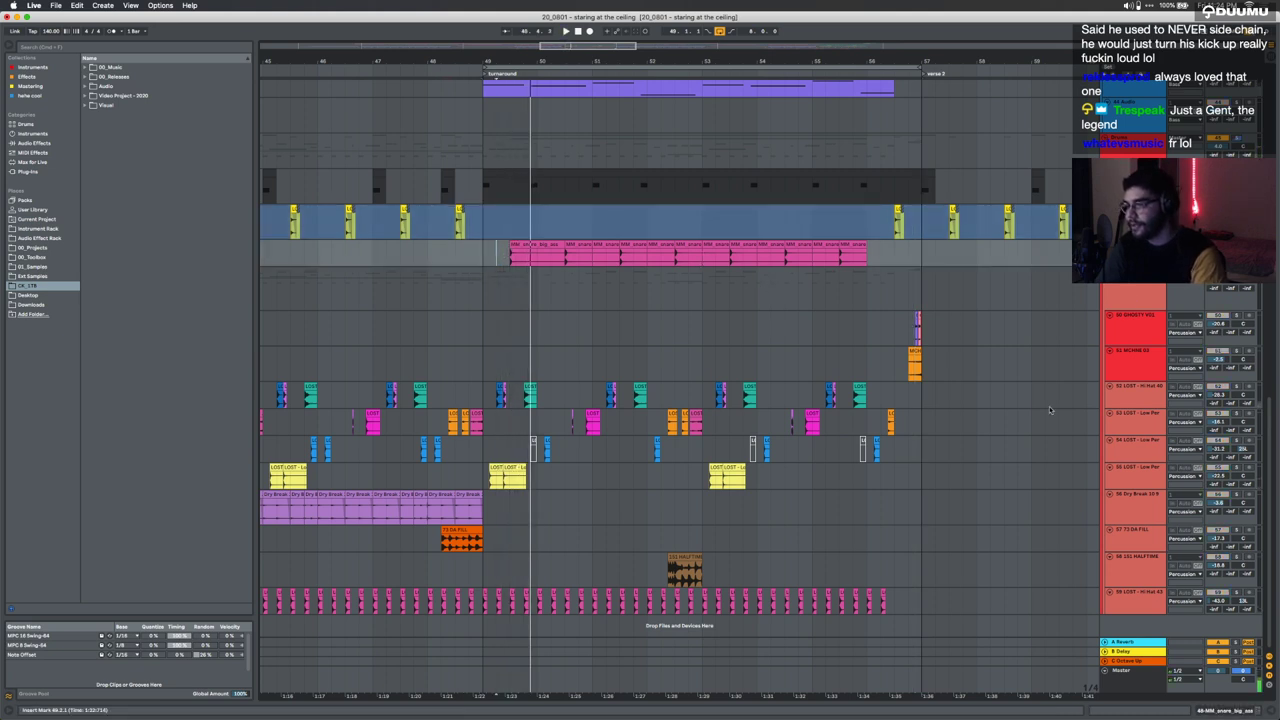
scroll(766, 295, up, 5)
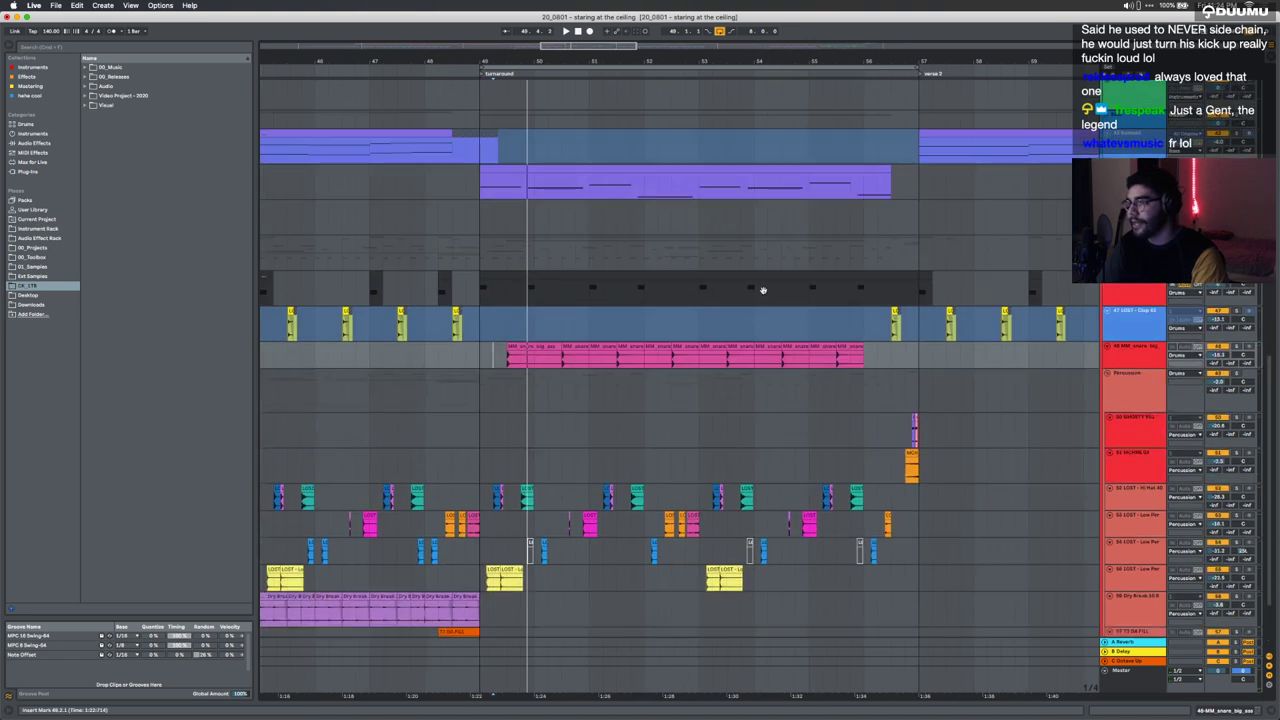
Step: Solo the 46 Drum Rack track, select its turnaround clip and play it from bar 49
click(633, 335)
click(1241, 313)
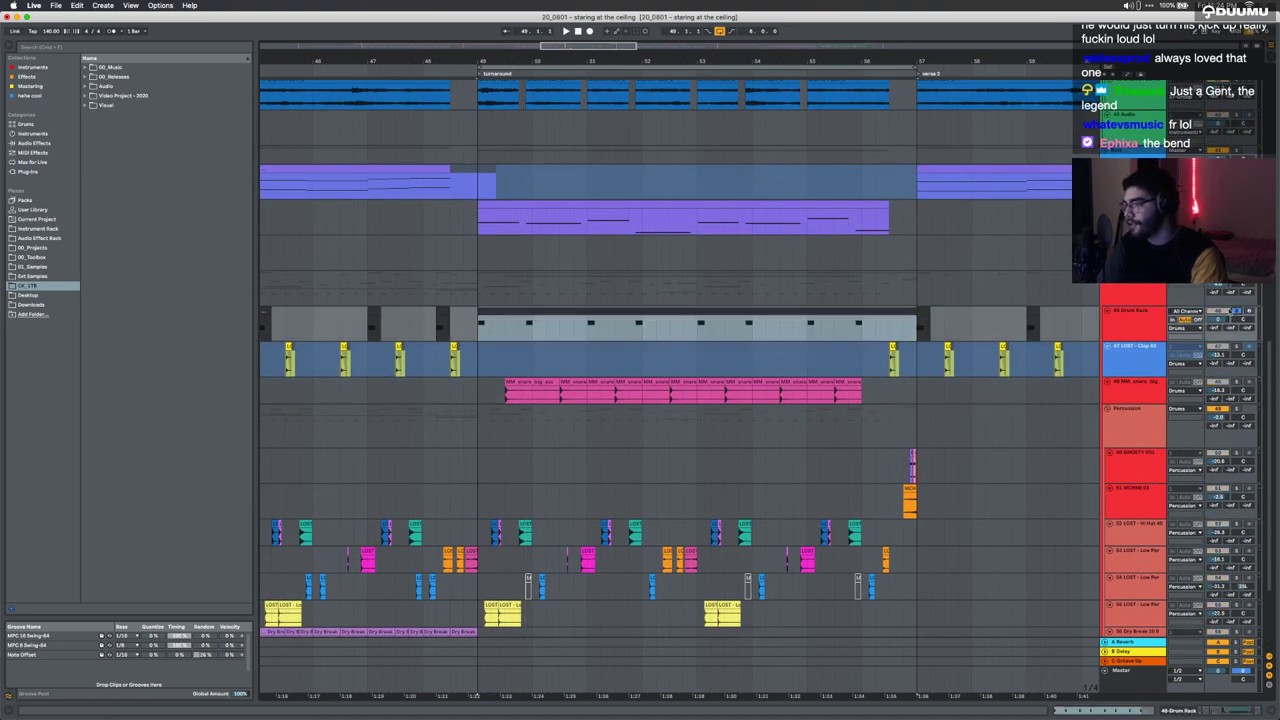
click(438, 324)
click(491, 316)
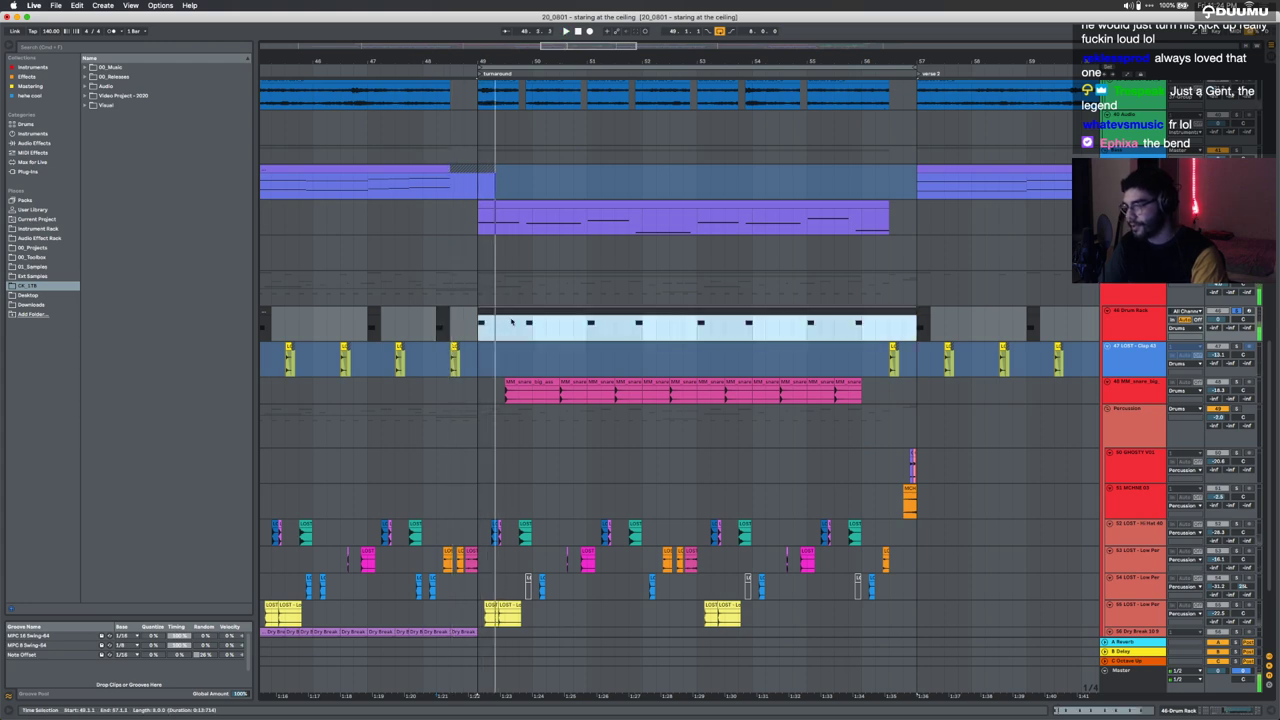
Step: Solo the 808 - C bass track too, select its turnaround clip, and inspect EQ Eight and the last Auto Filter in its device chain
scroll(1065, 370, up, 5)
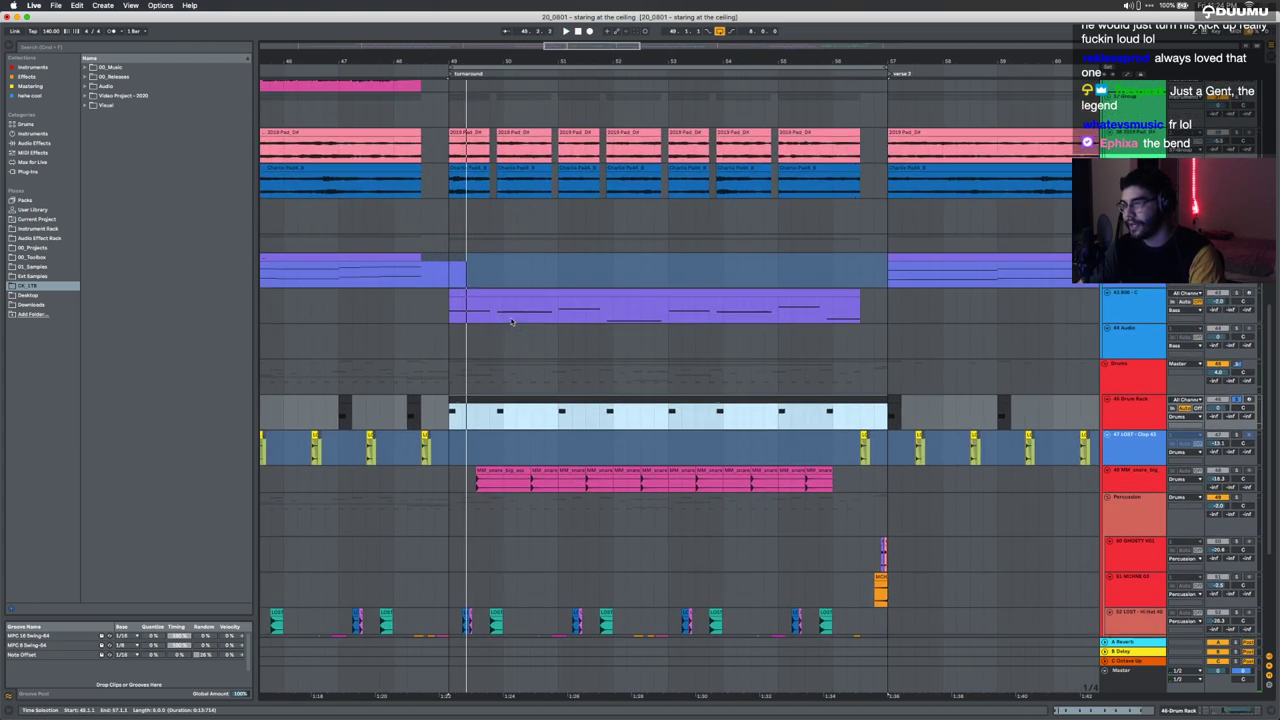
click(1238, 302)
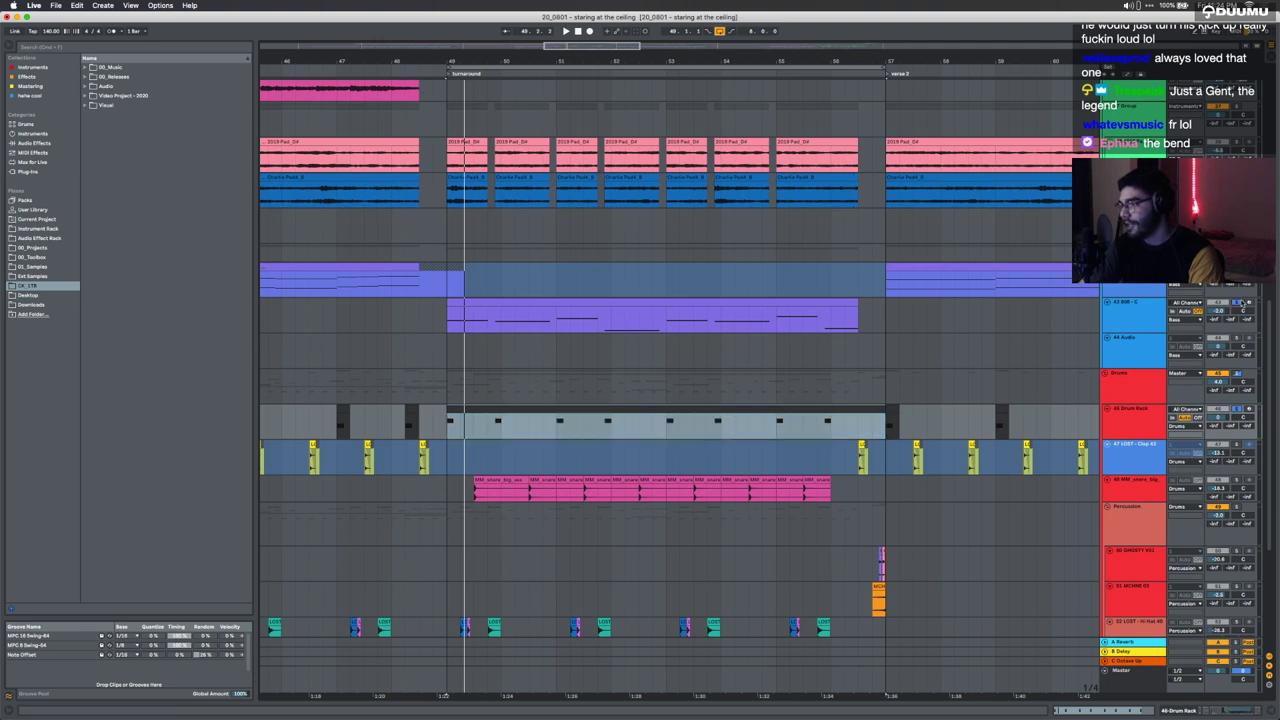
click(610, 300)
click(1152, 711)
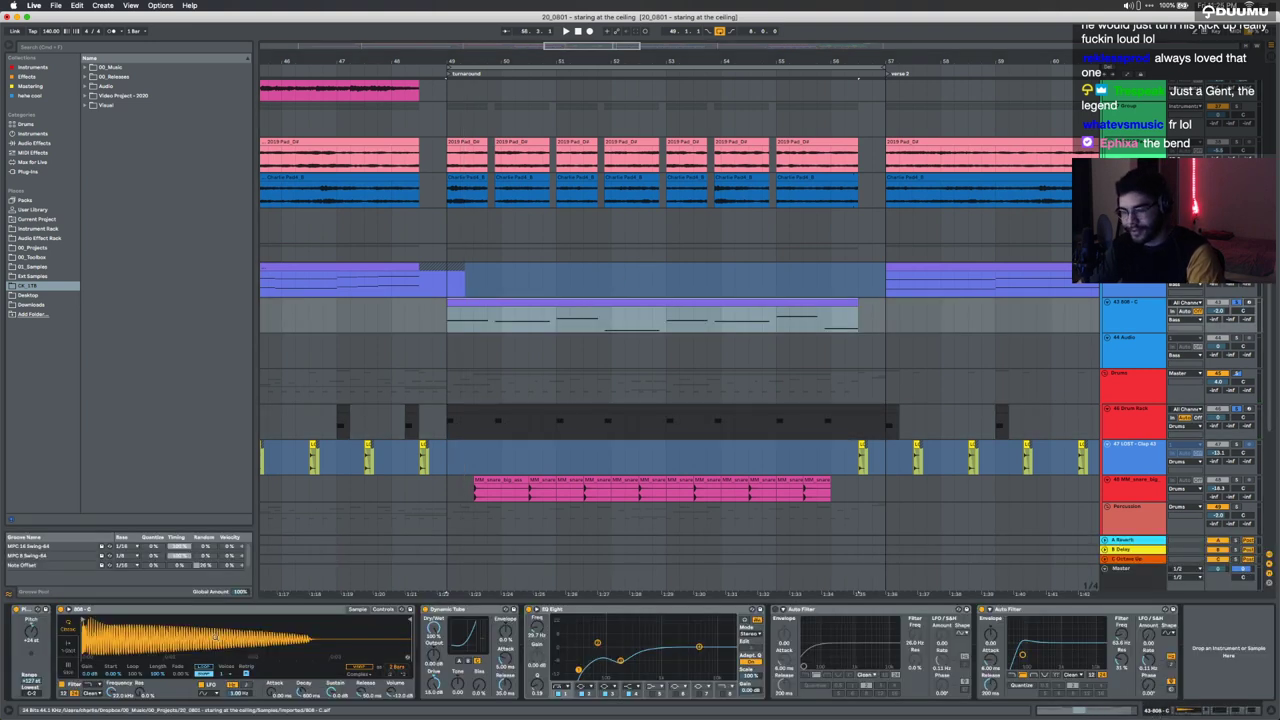
click(635, 614)
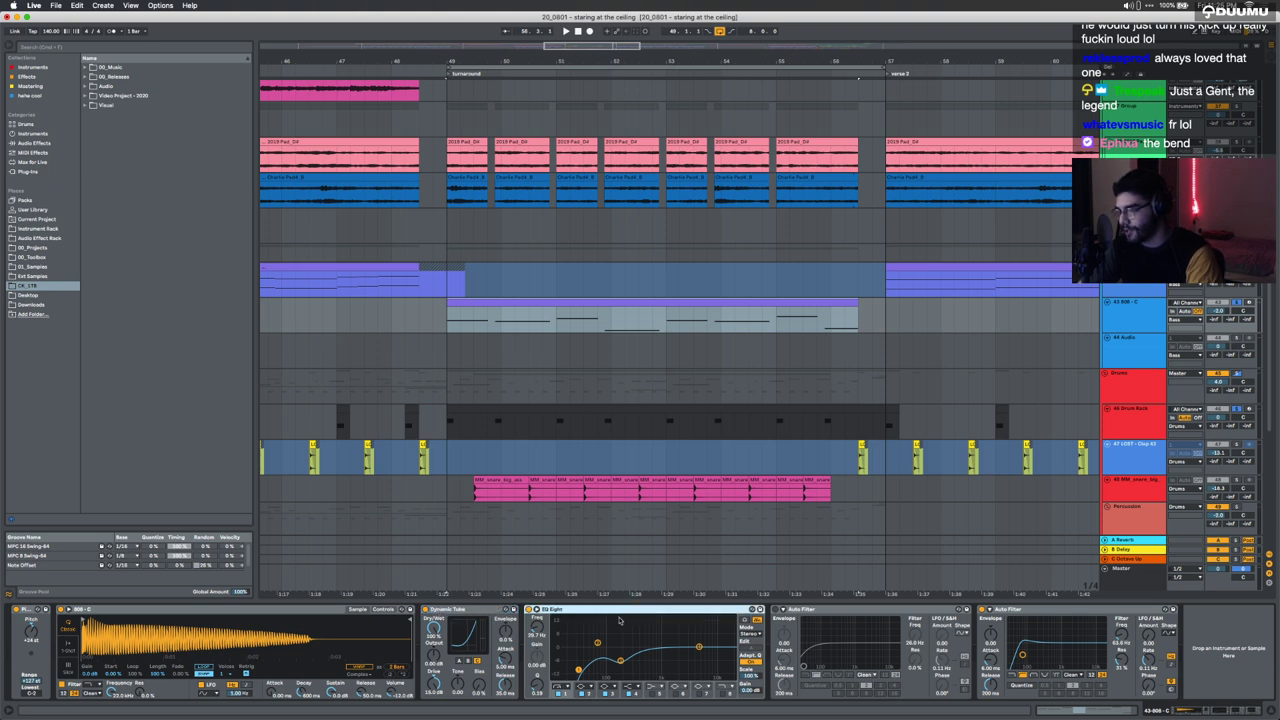
click(1014, 611)
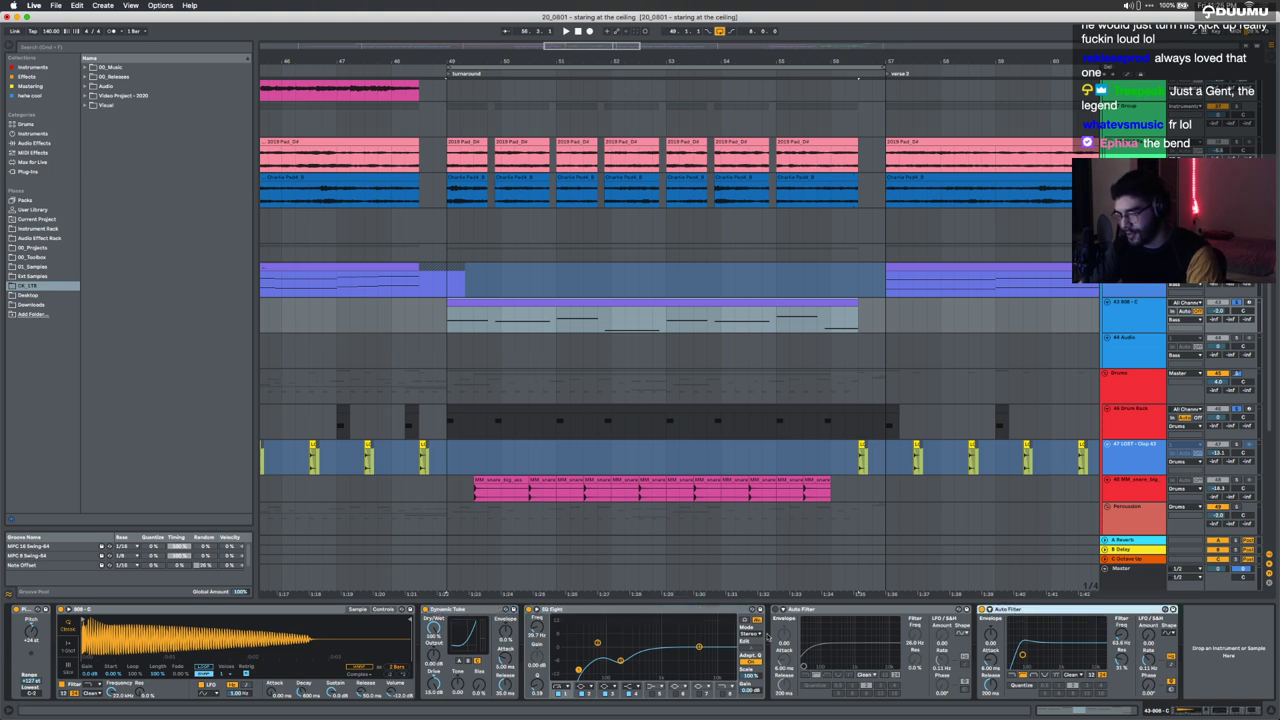
Step: Open the notes of the 808 - C turnaround clip, play it from bar 49, and close the clip editor
double_click(647, 310)
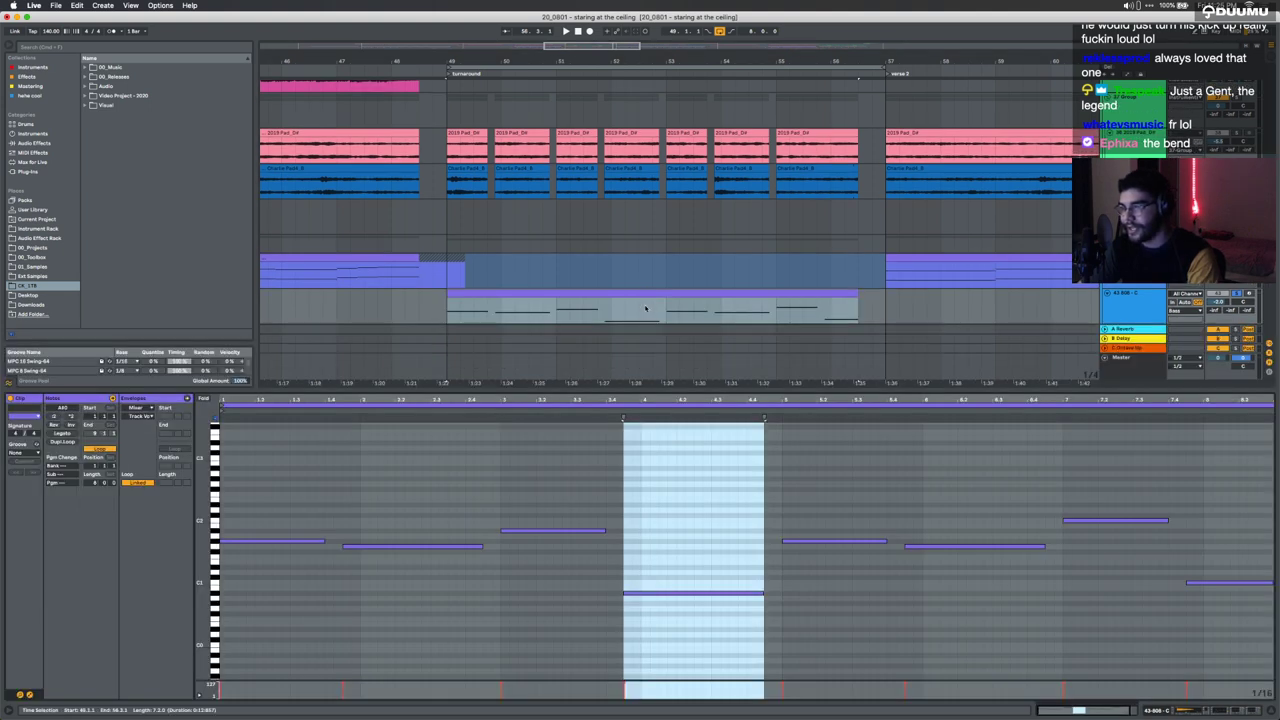
key(space)
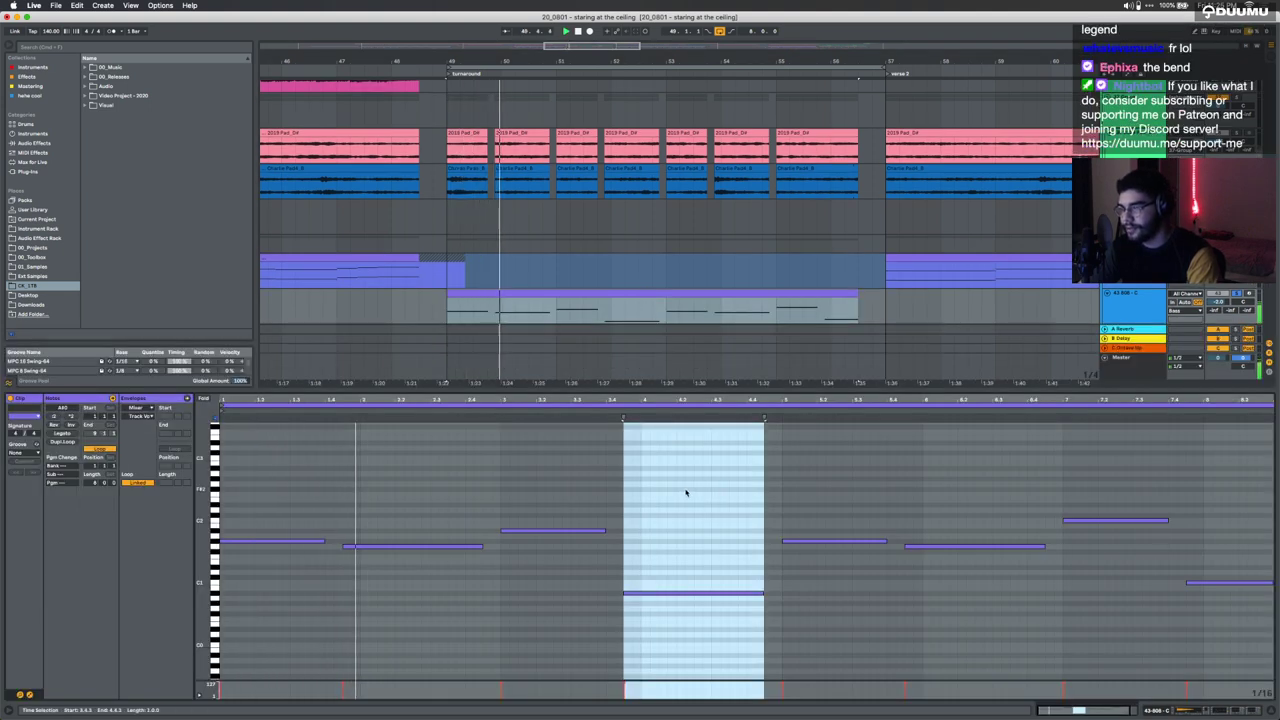
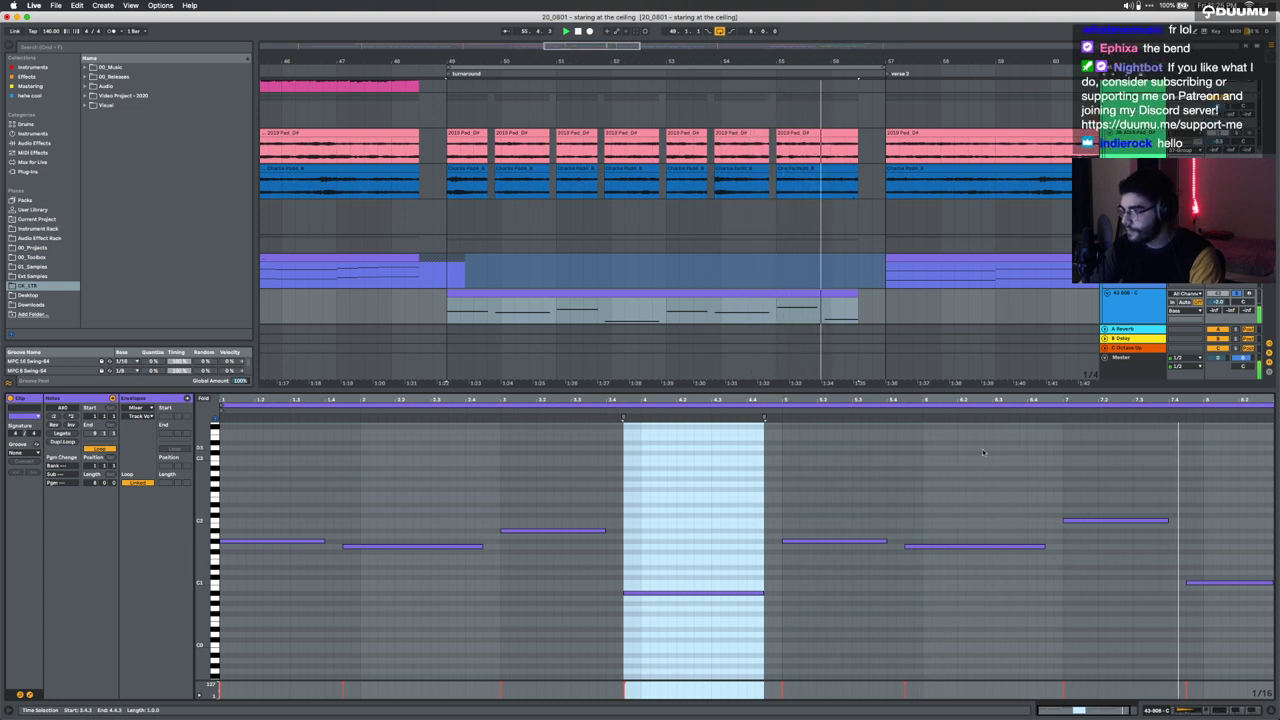
drag(980, 388, 980, 700)
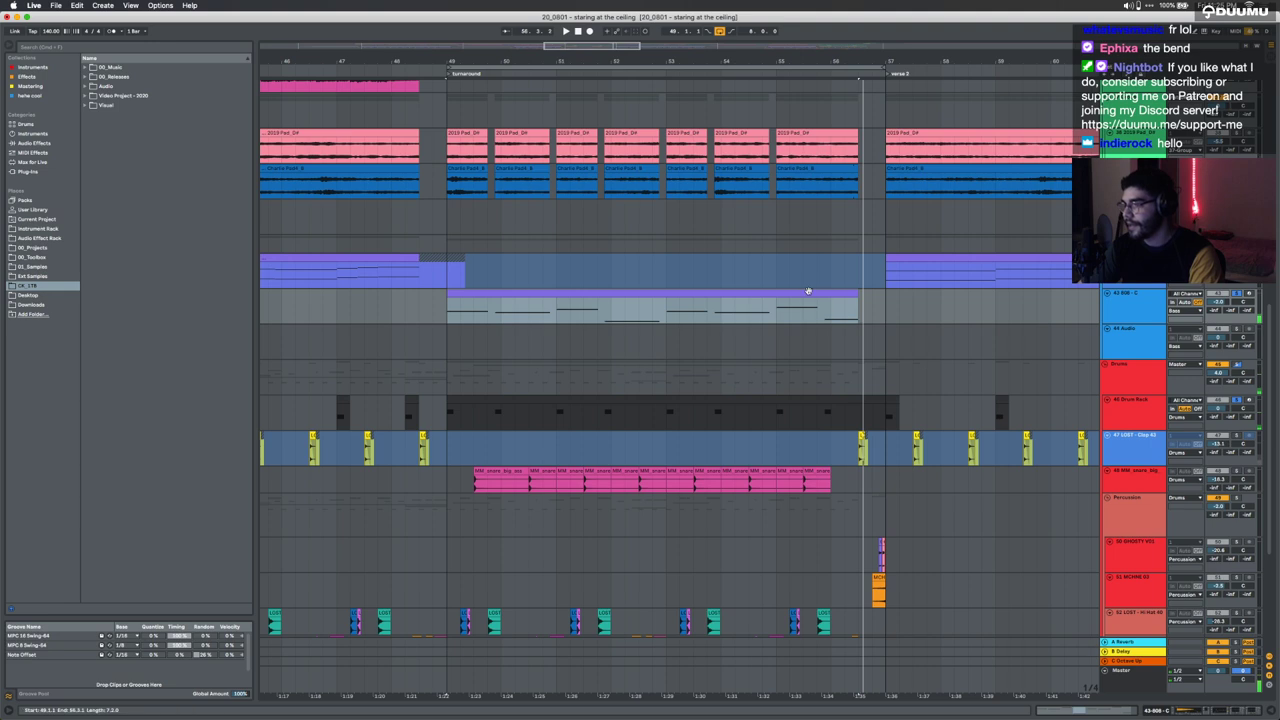
Step: Solo 37 Group along with the bass and drums, play it from bar 49, and inspect its Lowpass and Auto Filter devices
scroll(808, 293, up, 5)
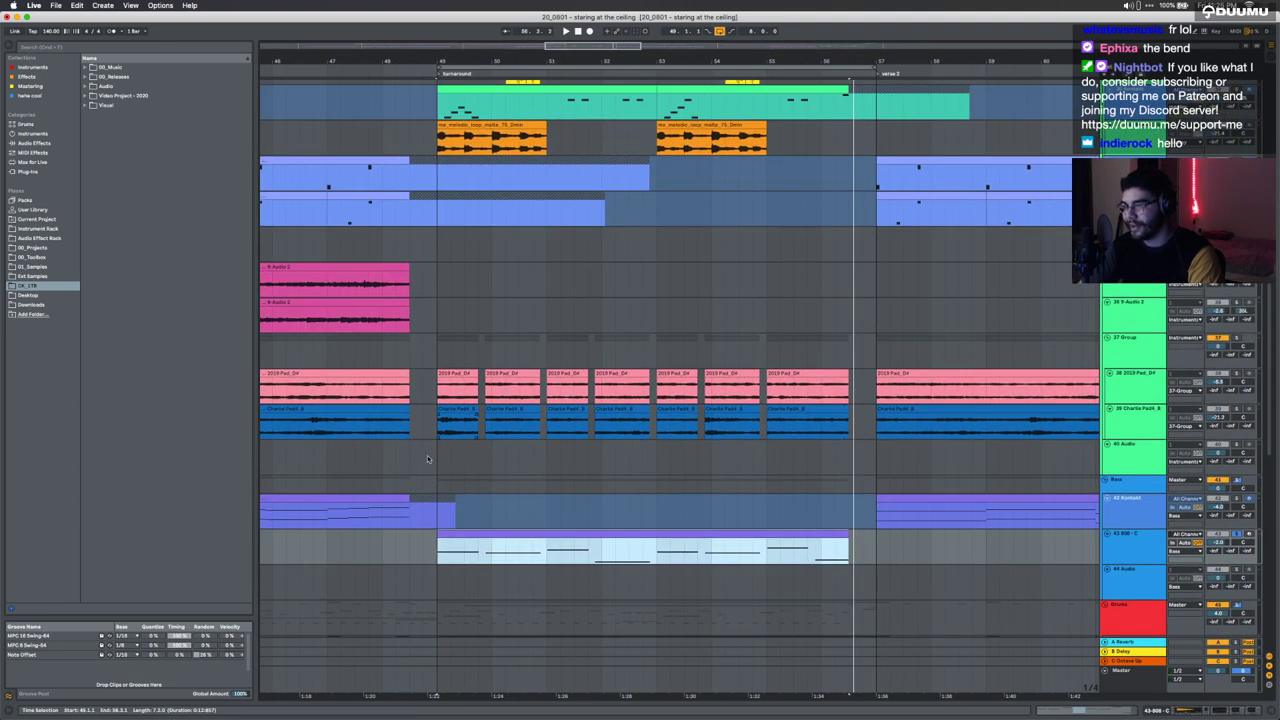
click(1237, 338)
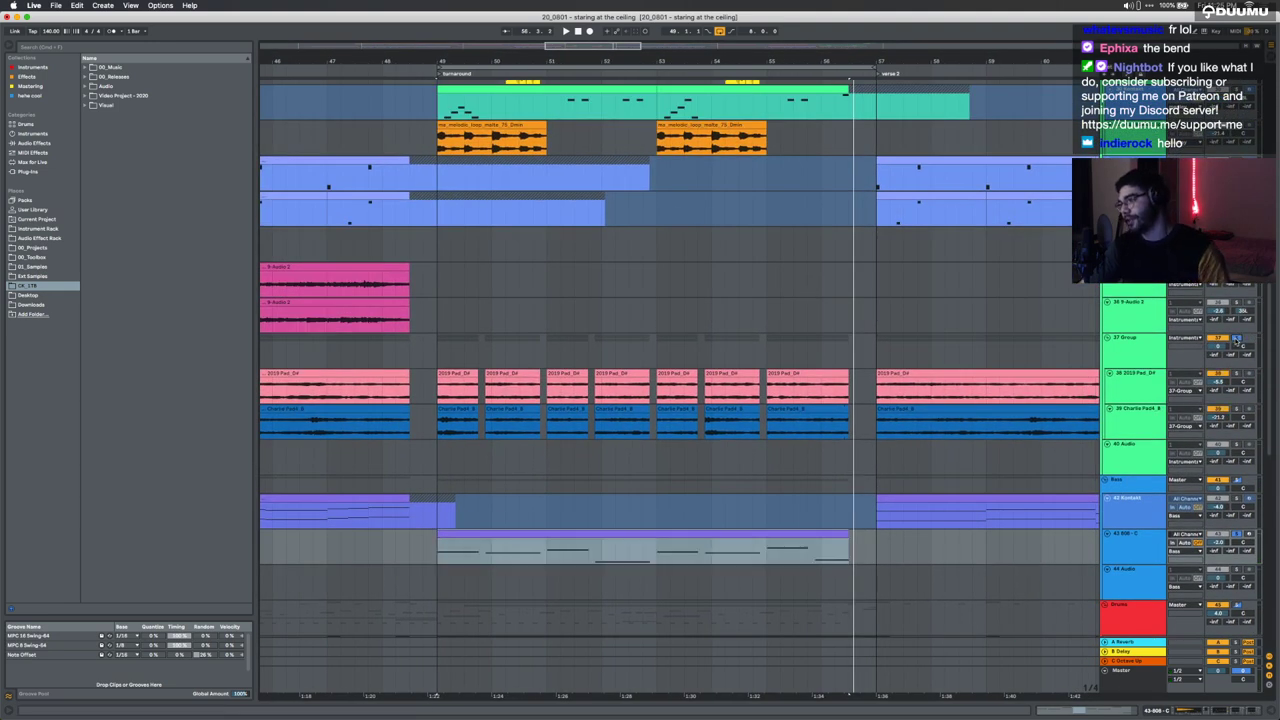
scroll(368, 400, up, 3)
click(368, 400)
click(456, 353)
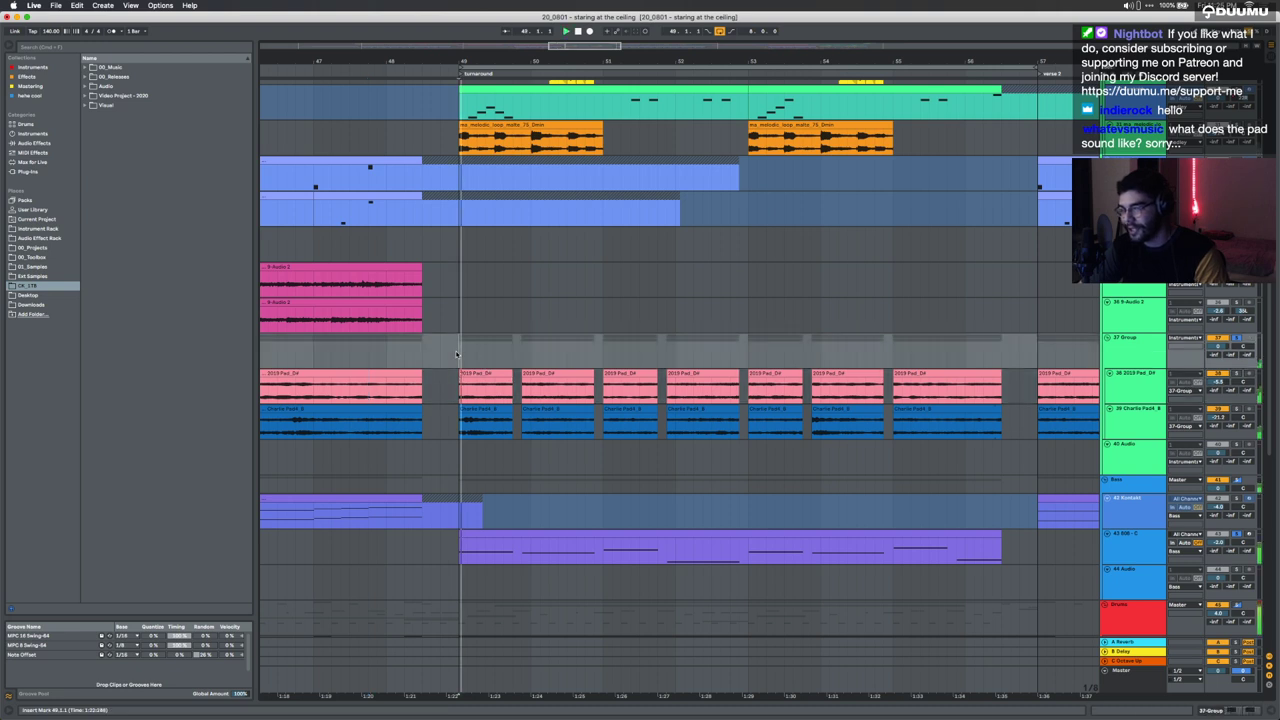
click(1108, 351)
click(1230, 710)
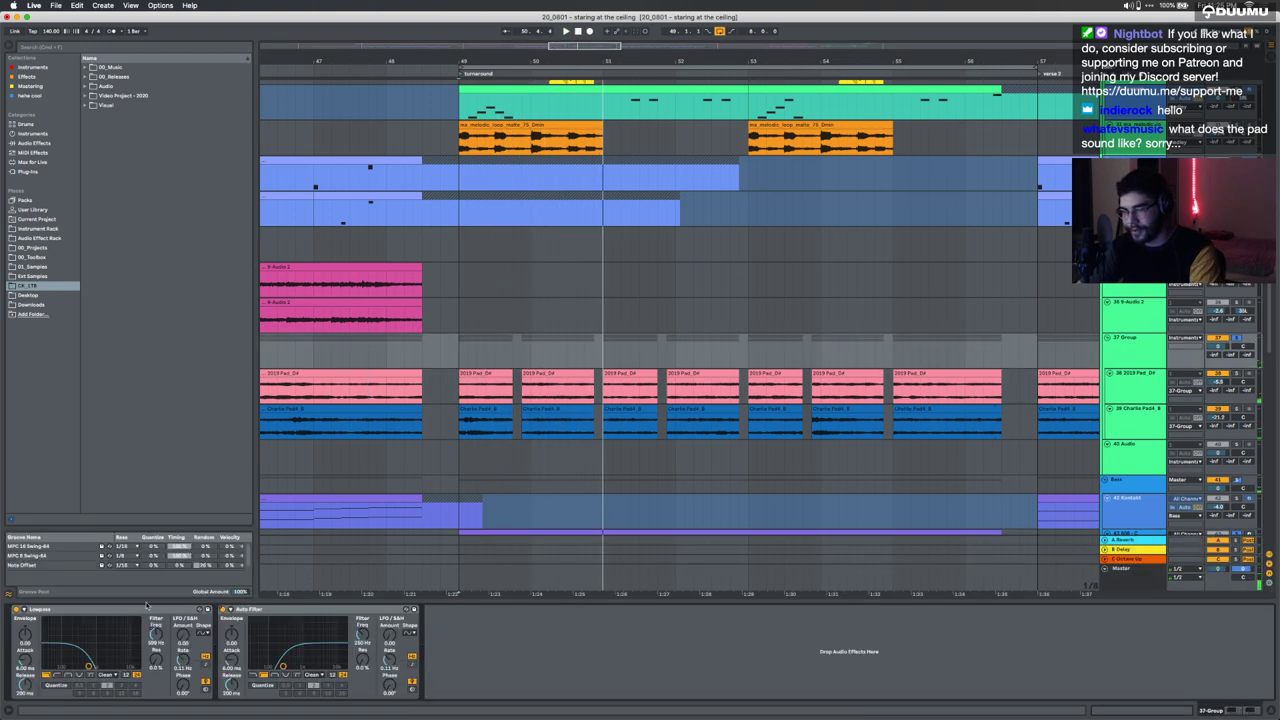
key(space)
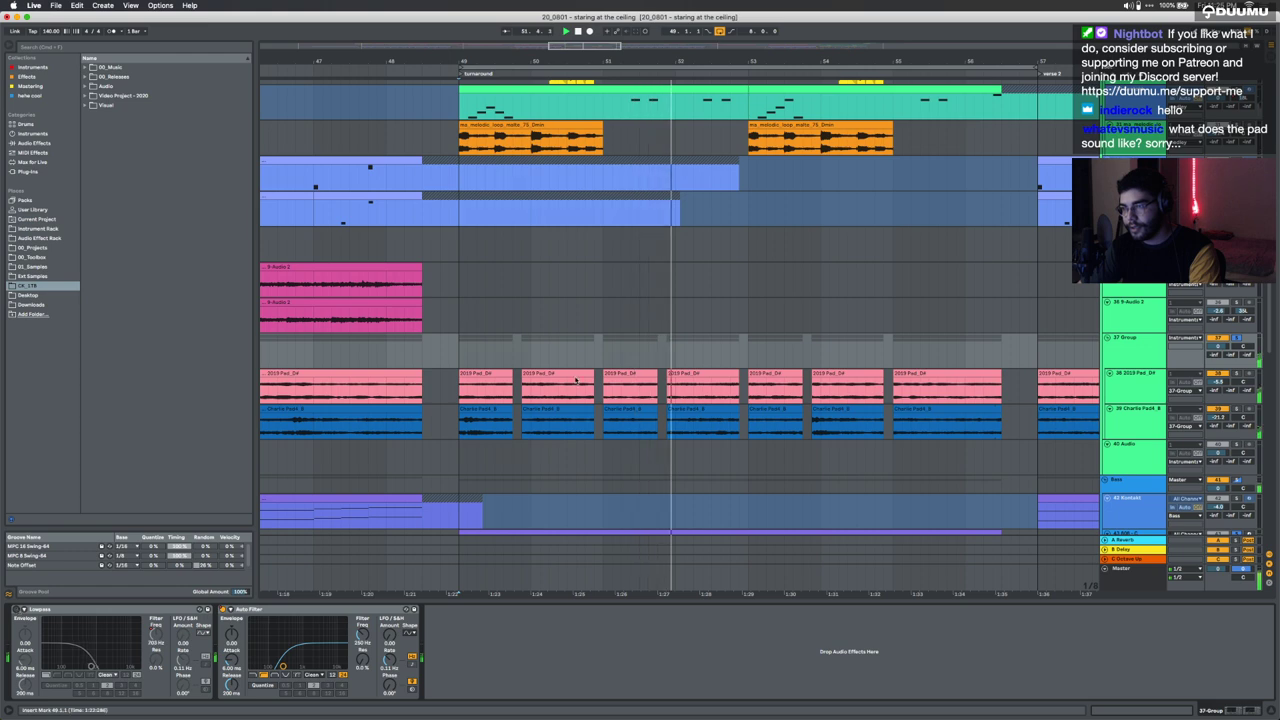
Step: Examine the turnaround's pad, bass and drum clips during playback, and the melodic clips of the medley group
scroll(576, 375, down, 5)
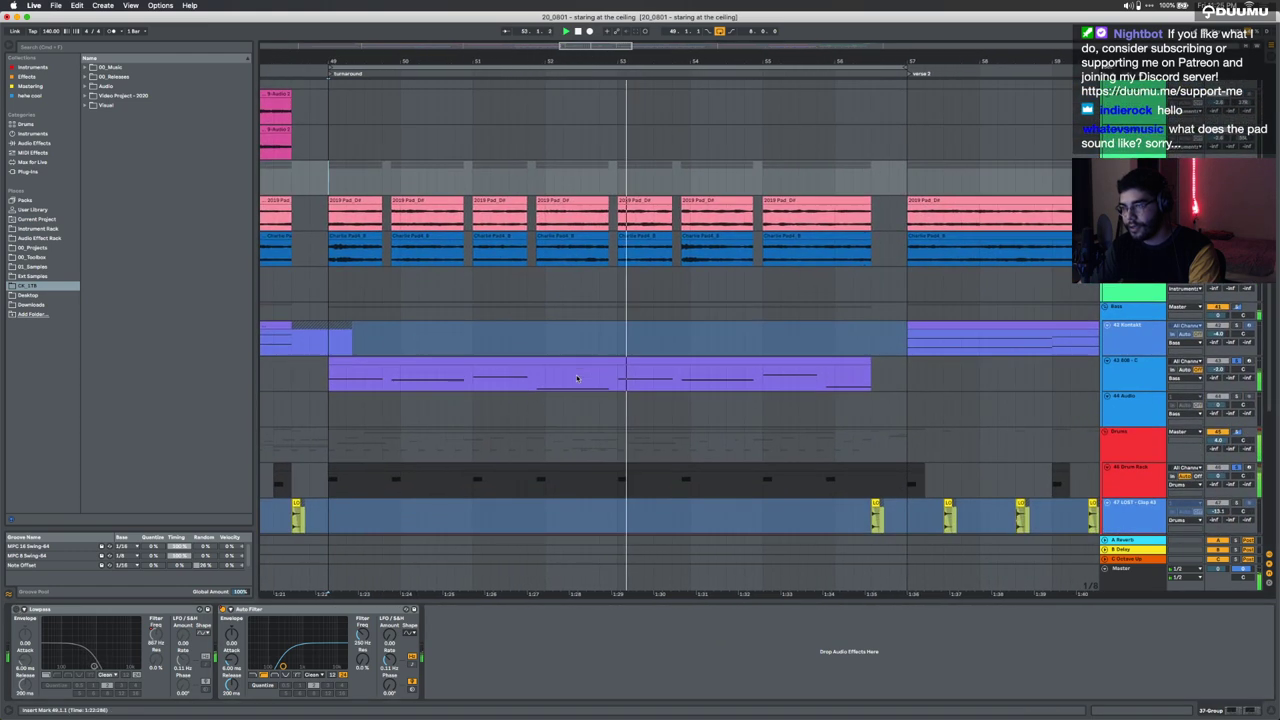
scroll(575, 292, right, 3)
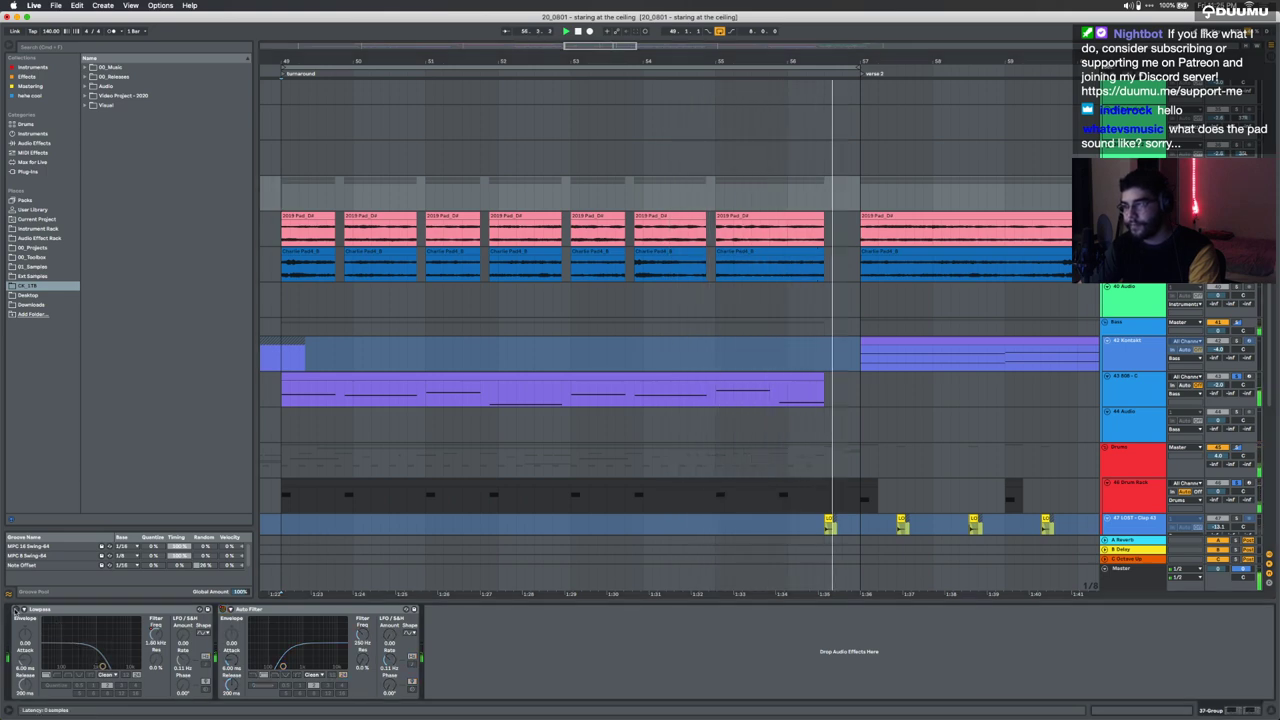
scroll(573, 416, up, 3)
scroll(573, 416, left, 1)
scroll(573, 416, up, 2)
scroll(573, 416, left, 2)
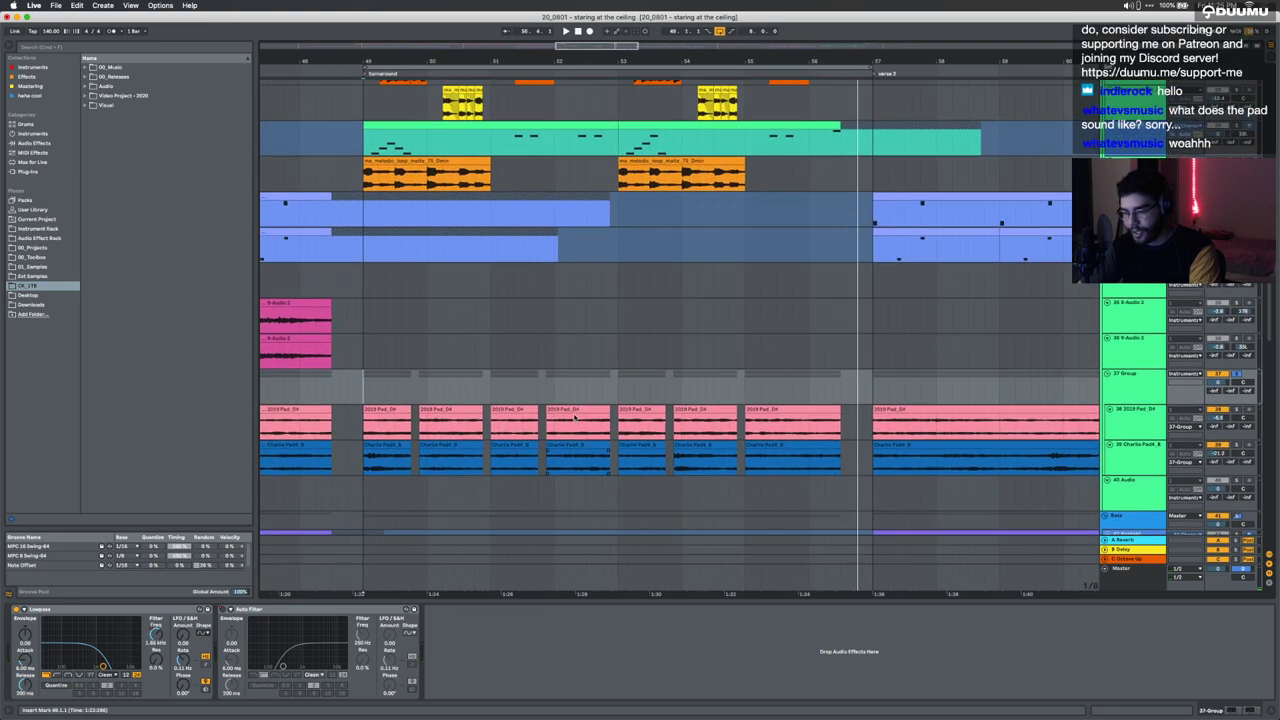
scroll(575, 418, up, 4)
scroll(575, 418, left, 1)
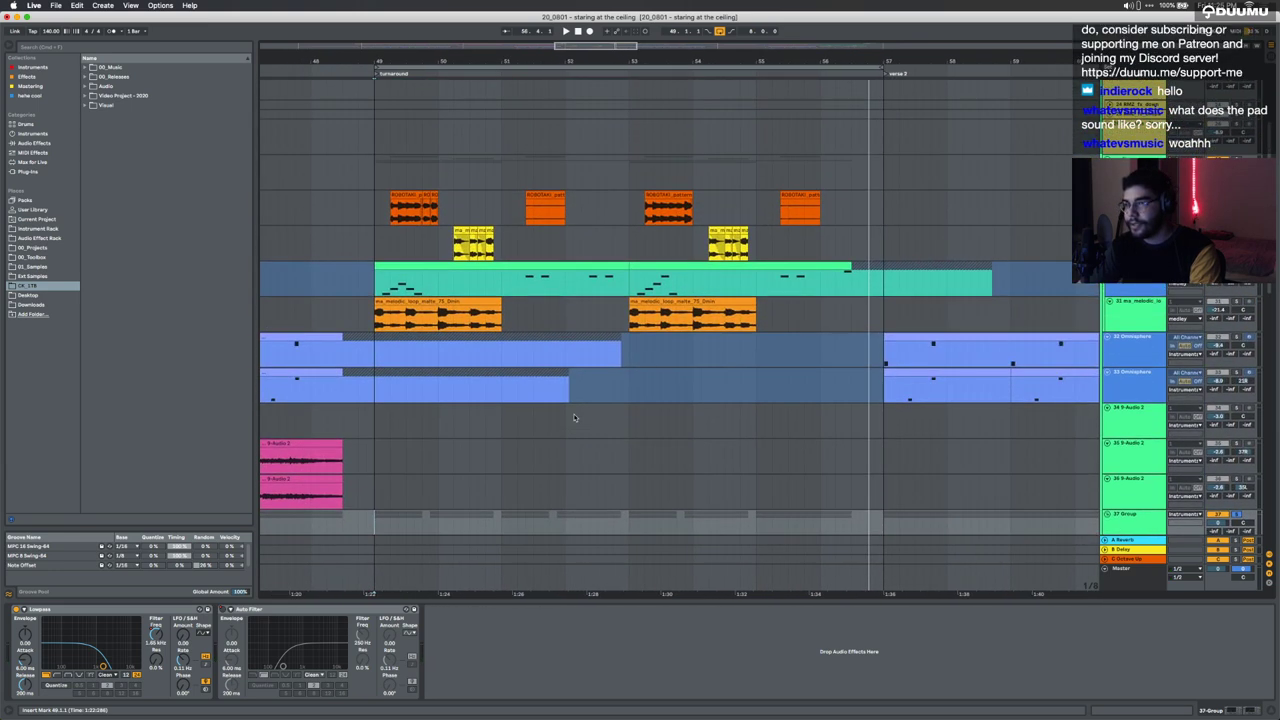
scroll(575, 418, up, 3)
scroll(575, 418, right, 1)
scroll(575, 420, down, 1)
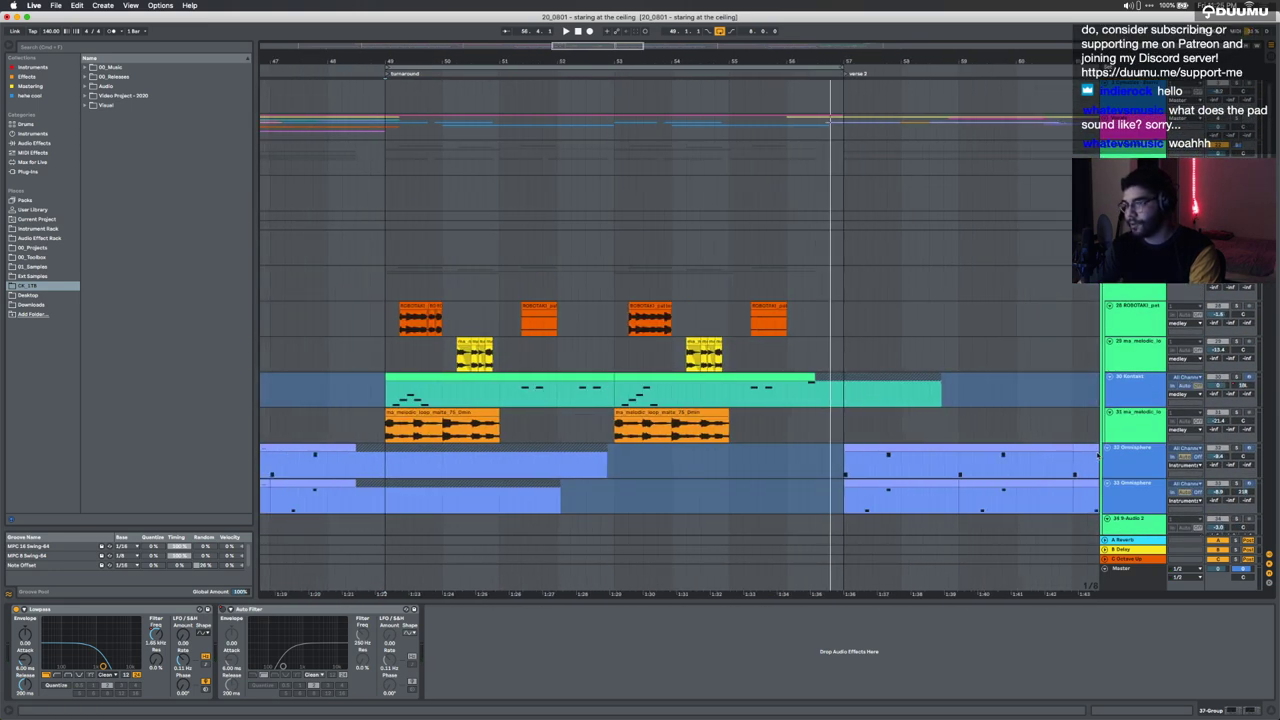
Step: Solo the 30 Kontakt track and play its turnaround clip from bar 49
click(1236, 370)
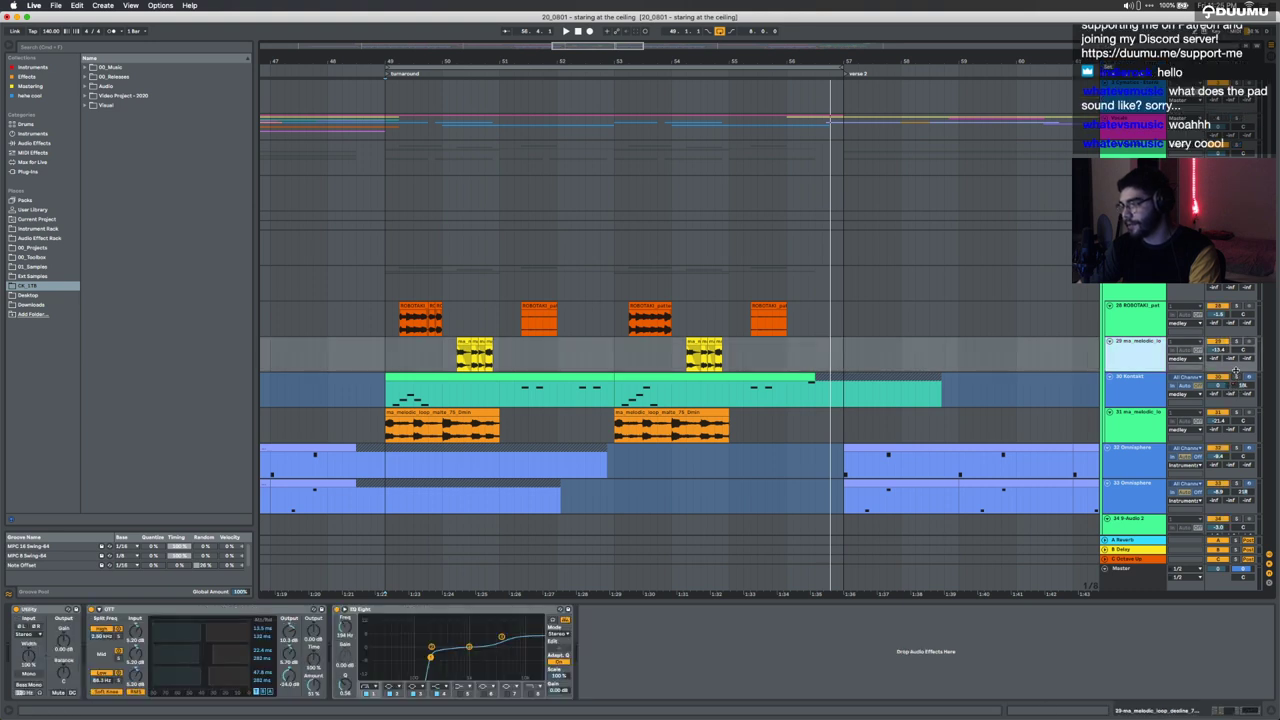
click(1123, 397)
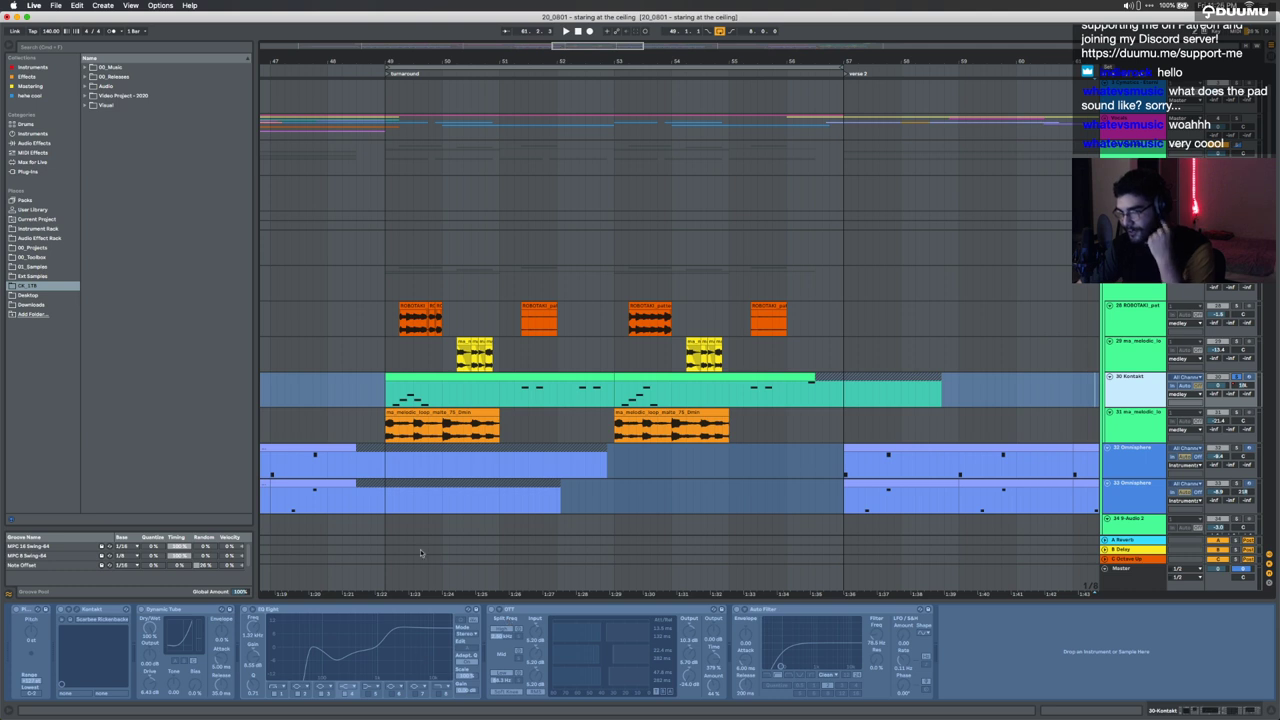
click(407, 379)
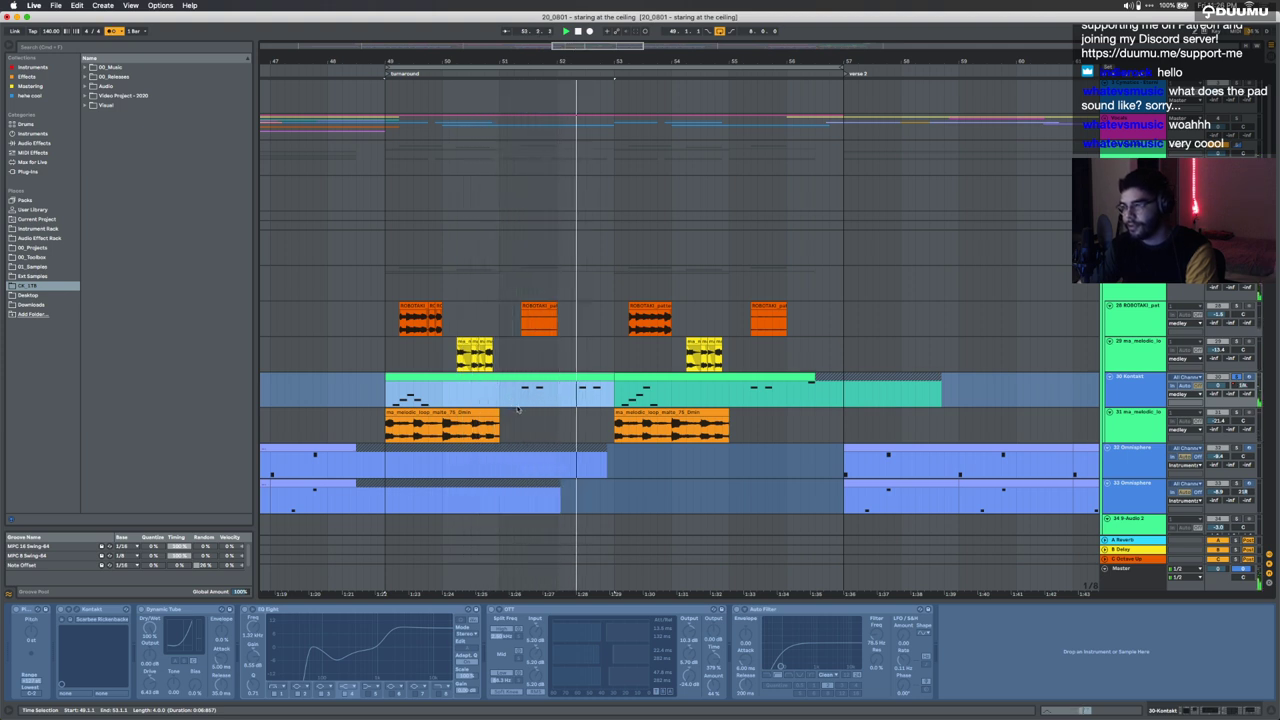
Step: Solo the 31 ma_melodic loop track, switch to soloing the medley group, and play the turnaround from bar 49
click(1236, 413)
click(1252, 277)
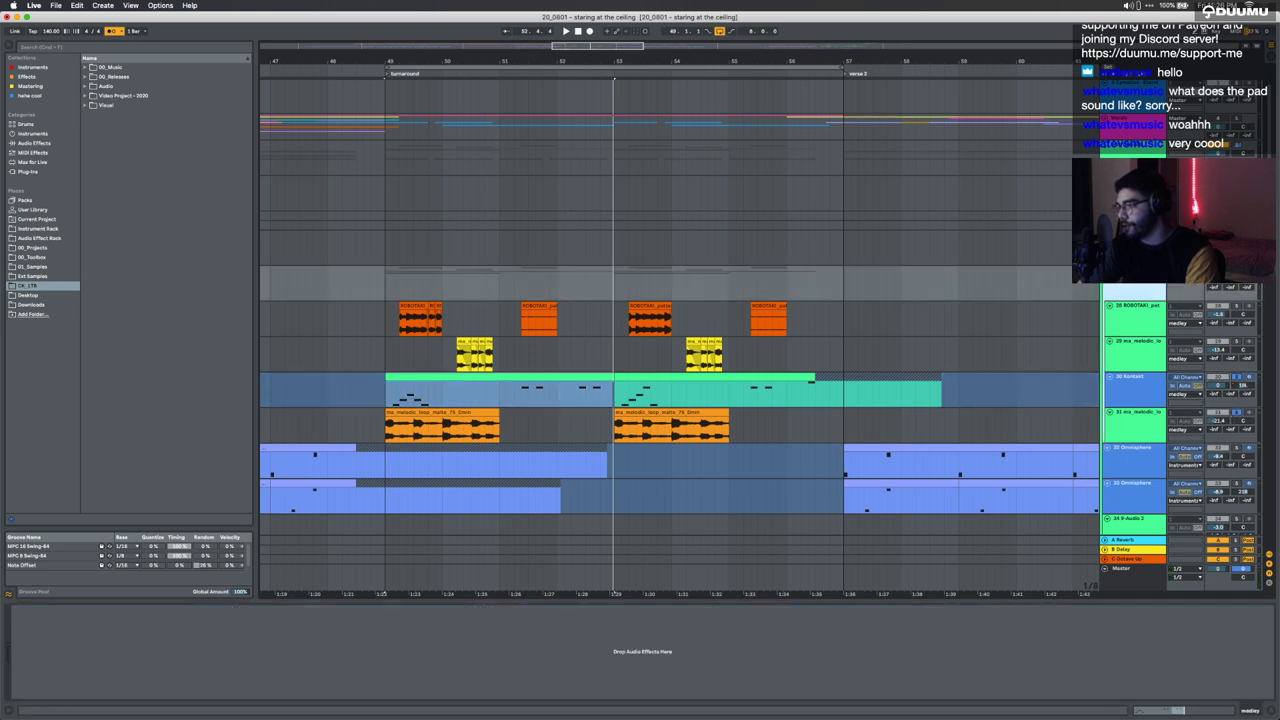
click(386, 275)
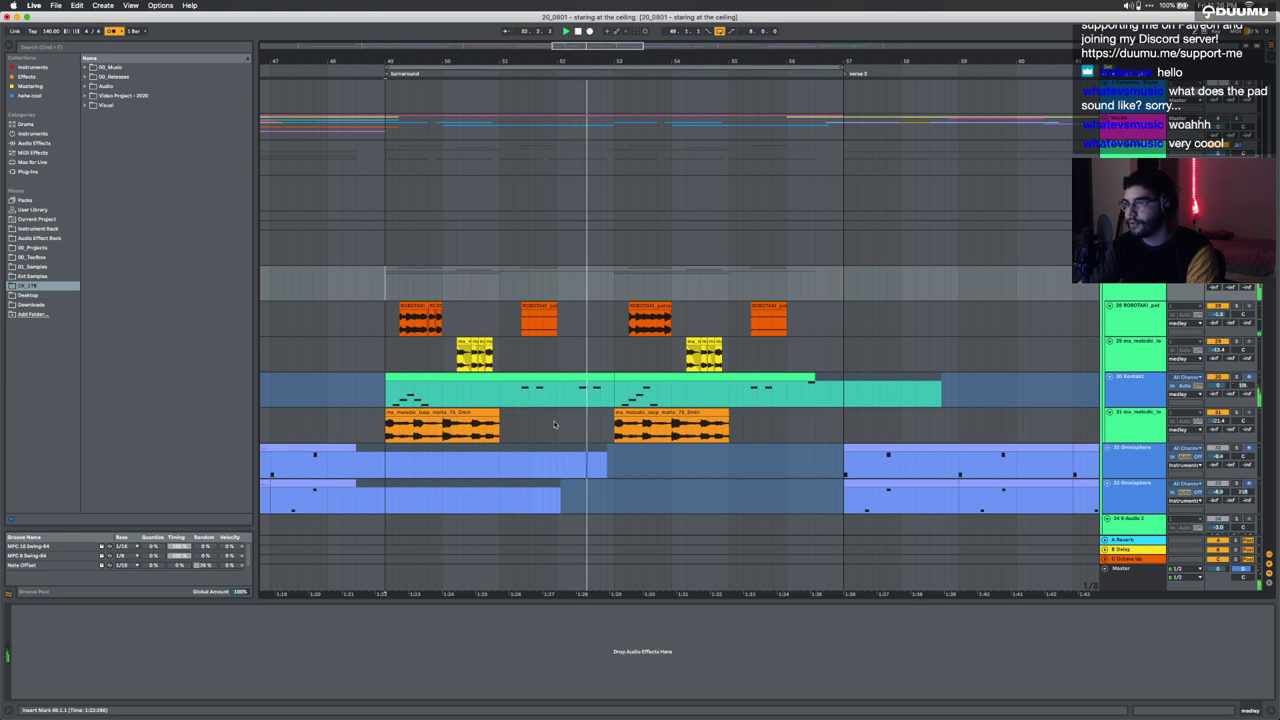
scroll(555, 425, down, 10)
scroll(555, 423, down, 4)
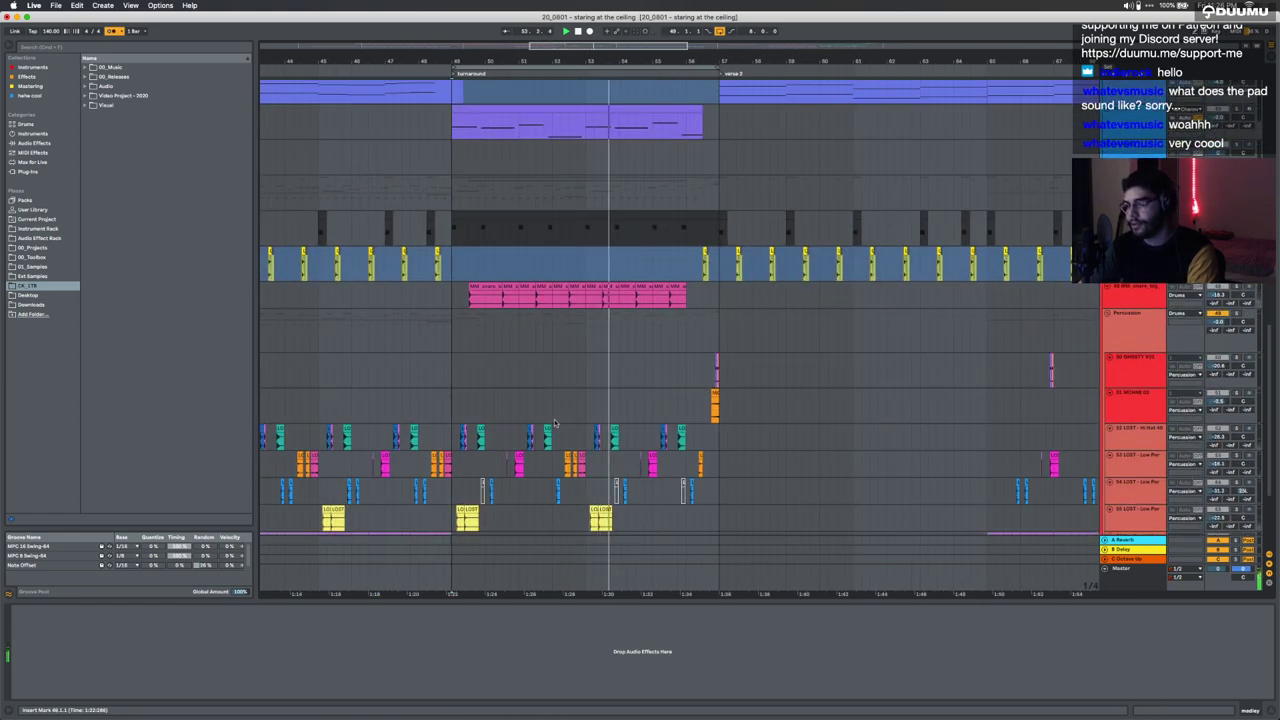
scroll(554, 422, up, 15)
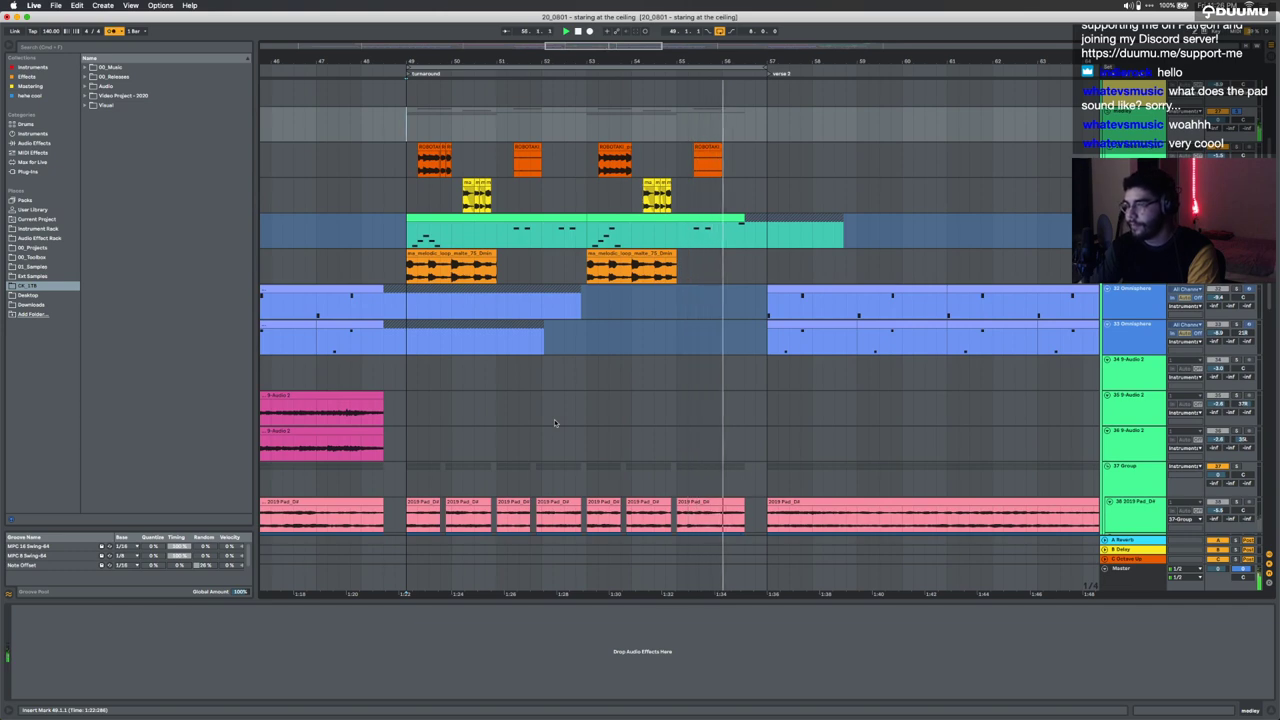
scroll(554, 419, up, 5)
scroll(554, 420, up, 2)
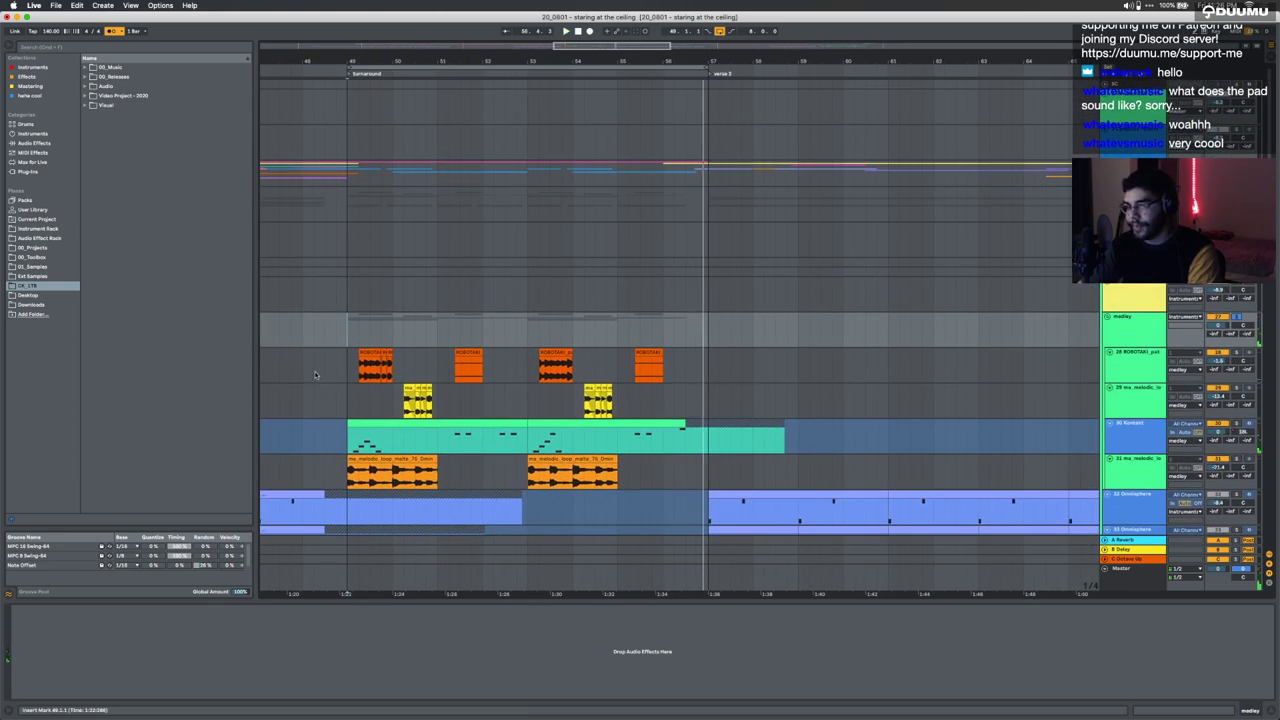
Step: Inspect the device chains of the 28 ROBOTAKI pattern and 29 ma_melodic loop tracks
drag(349, 366, 680, 366)
click(677, 364)
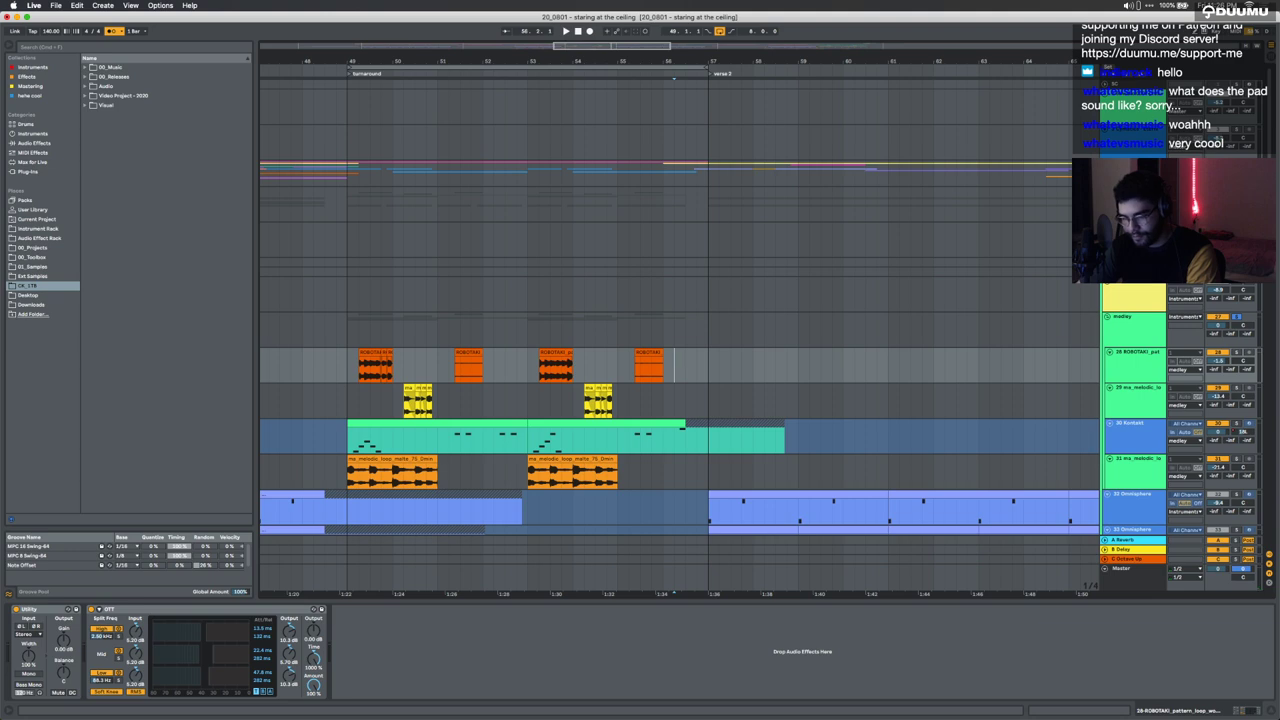
scroll(684, 400, down, 1)
click(655, 393)
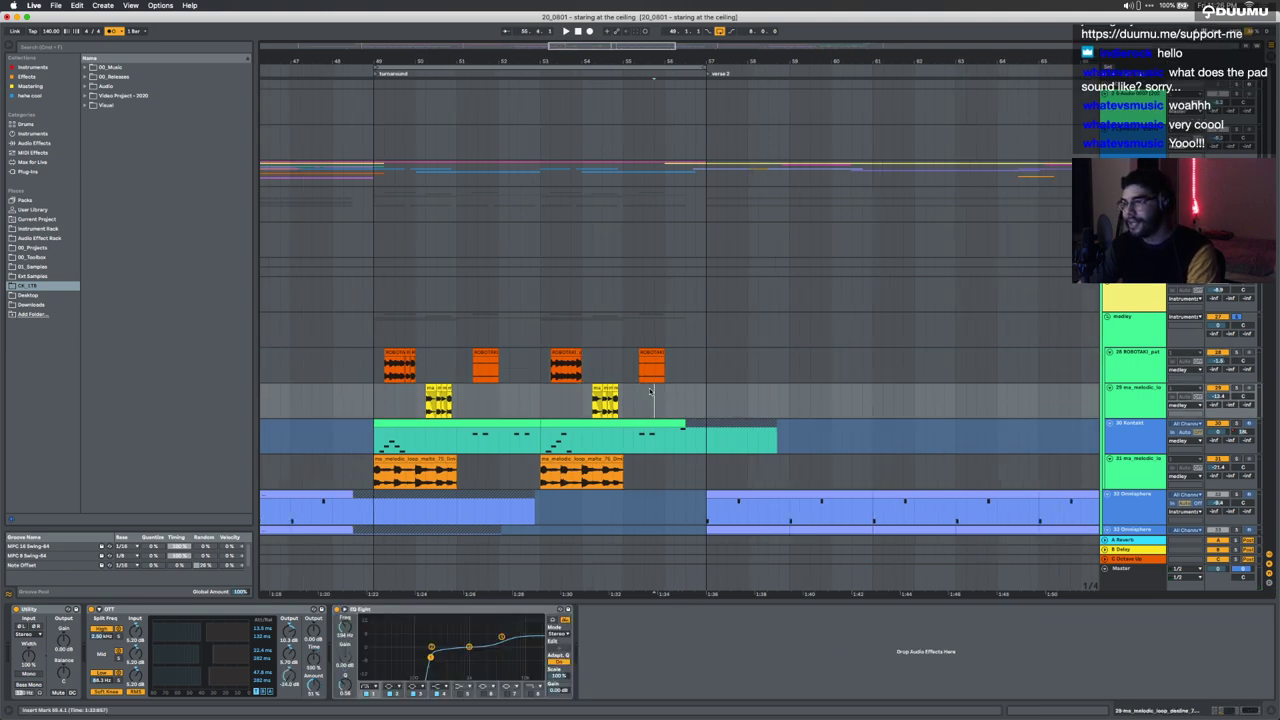
Step: Look over the whole arrangement, comparing the turnaround's melodic, bass and percussion clips with those repeated after the second chorus
scroll(650, 391, down, 5)
scroll(650, 391, down, 2)
scroll(650, 392, down, 1)
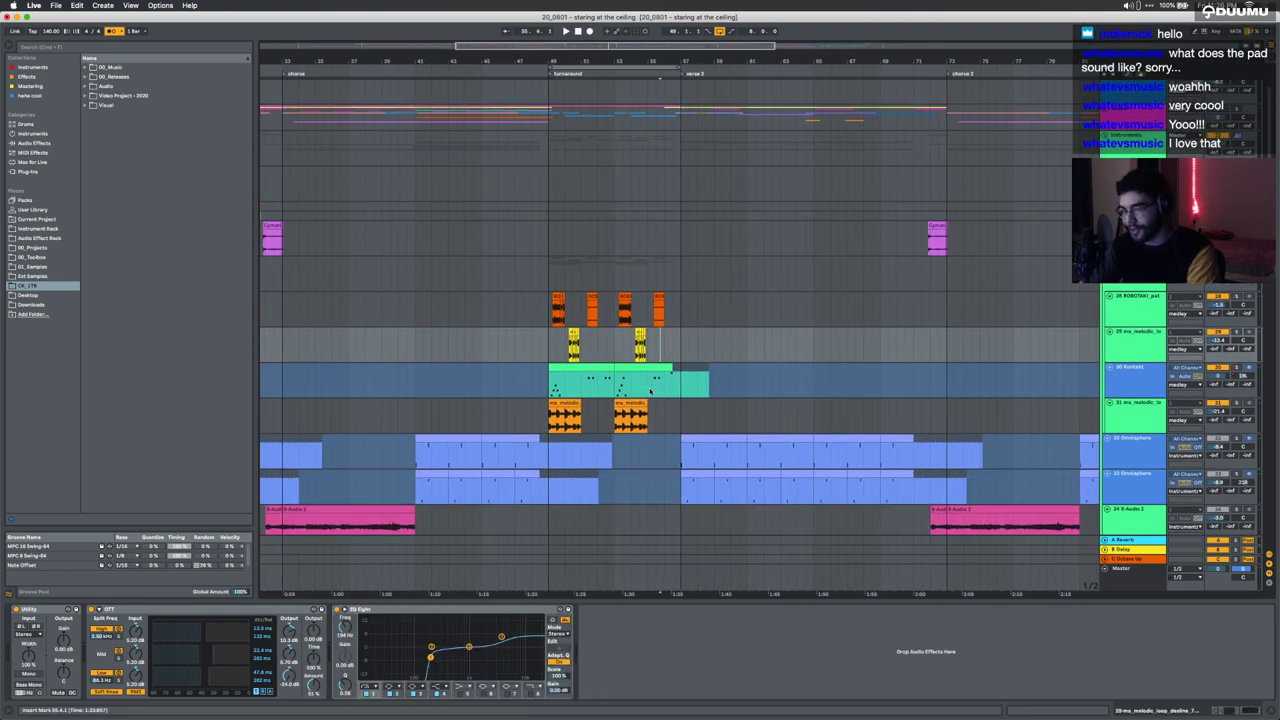
scroll(650, 392, down, 2)
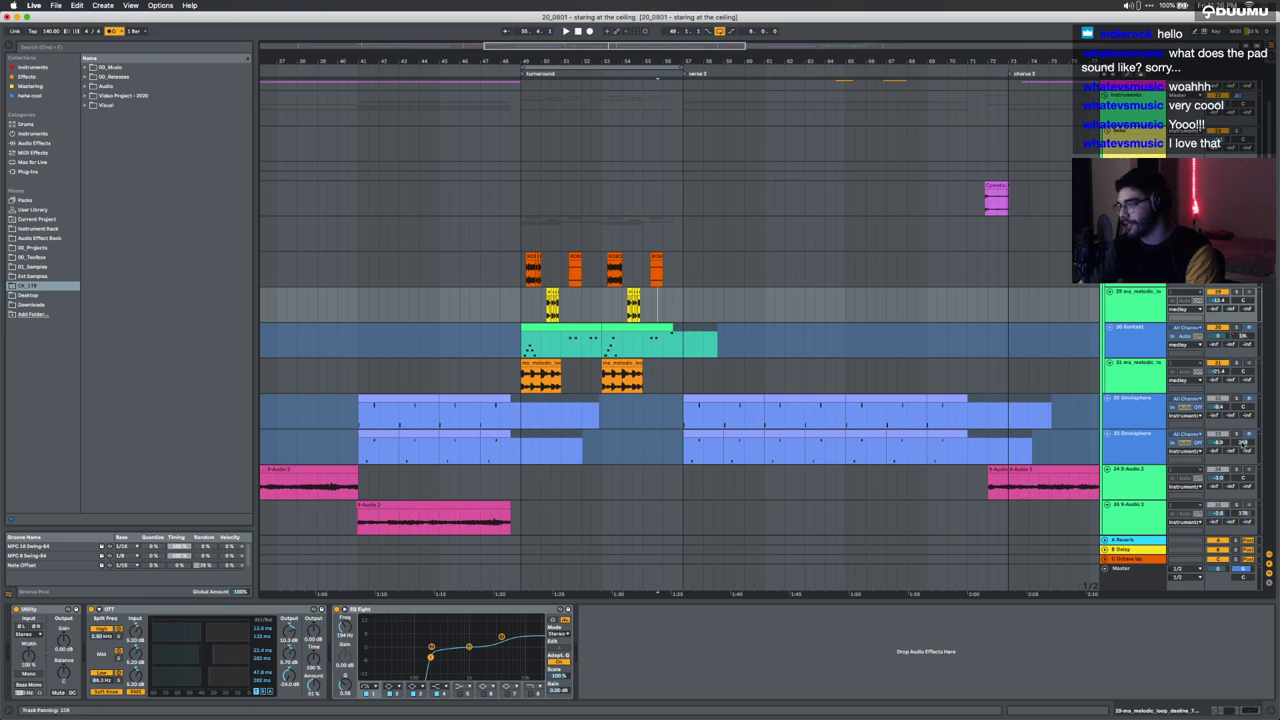
scroll(780, 370, down, 4)
scroll(780, 370, down, 10)
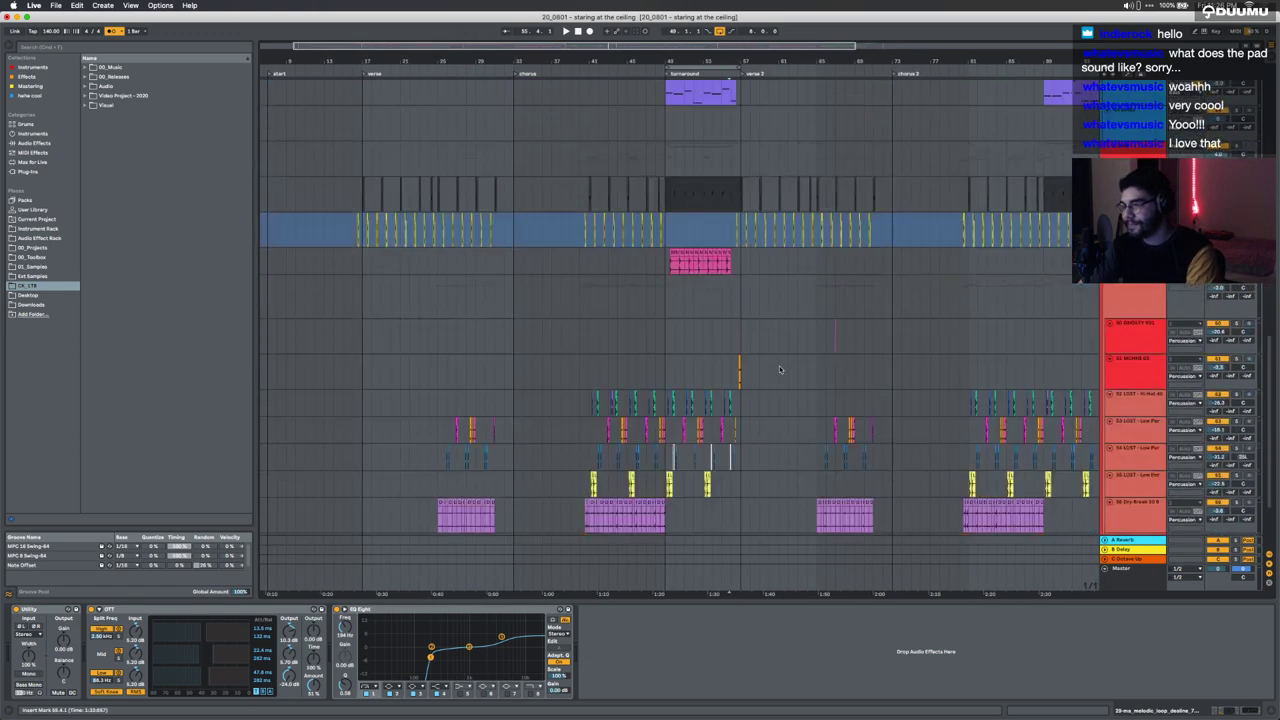
scroll(780, 370, up, 8)
scroll(780, 370, up, 5)
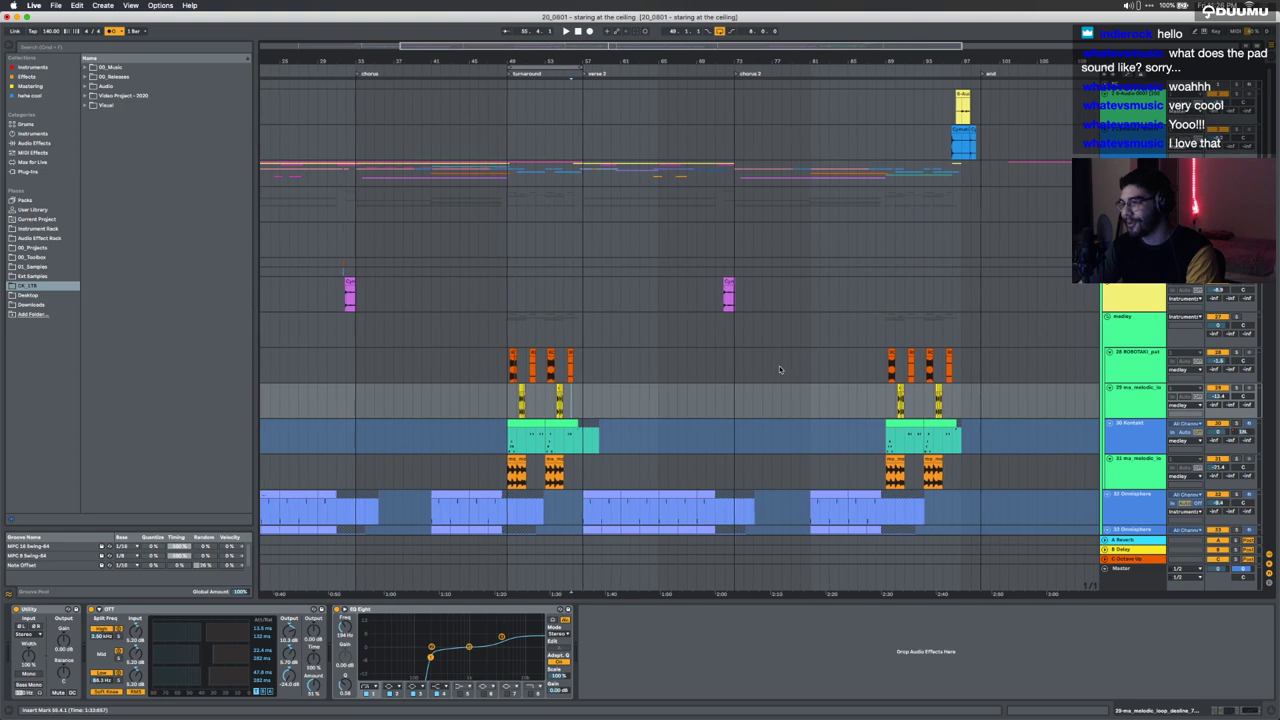
scroll(780, 370, down, 3)
scroll(780, 370, down, 5)
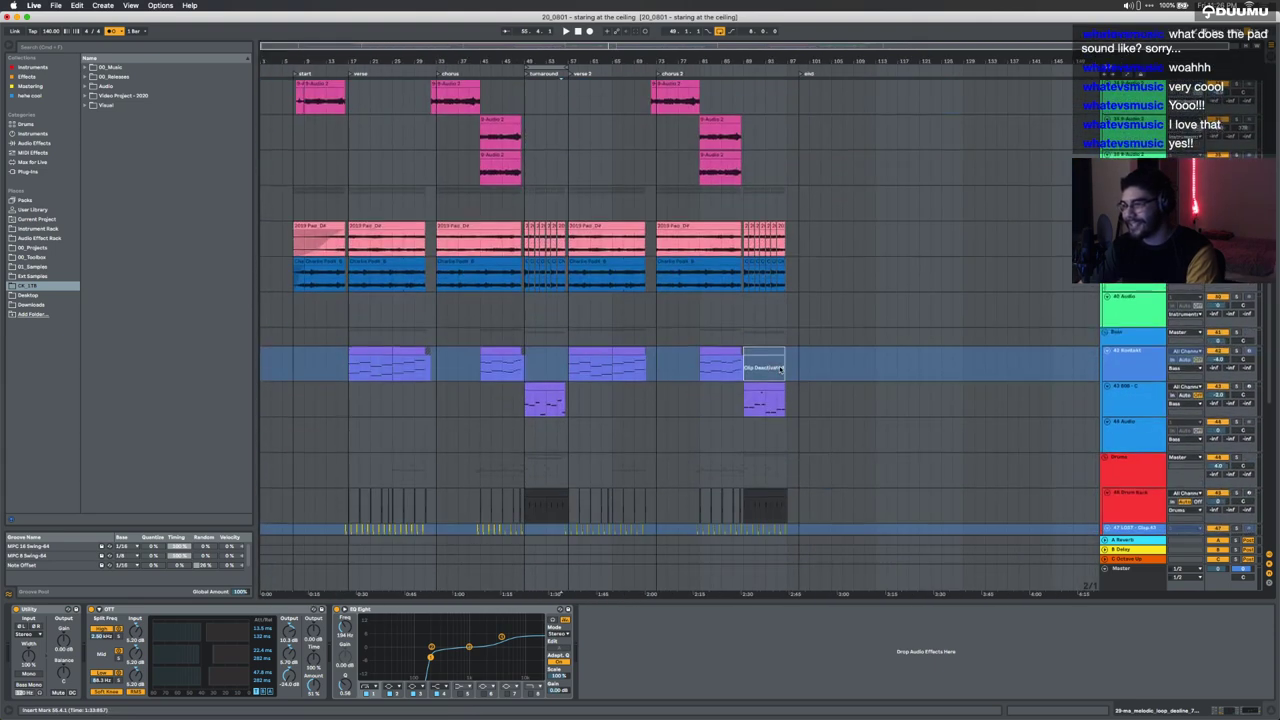
Step: Select the bass tracks from bar 57 past the song's end and examine their clips closer up
drag(567, 433, 843, 365)
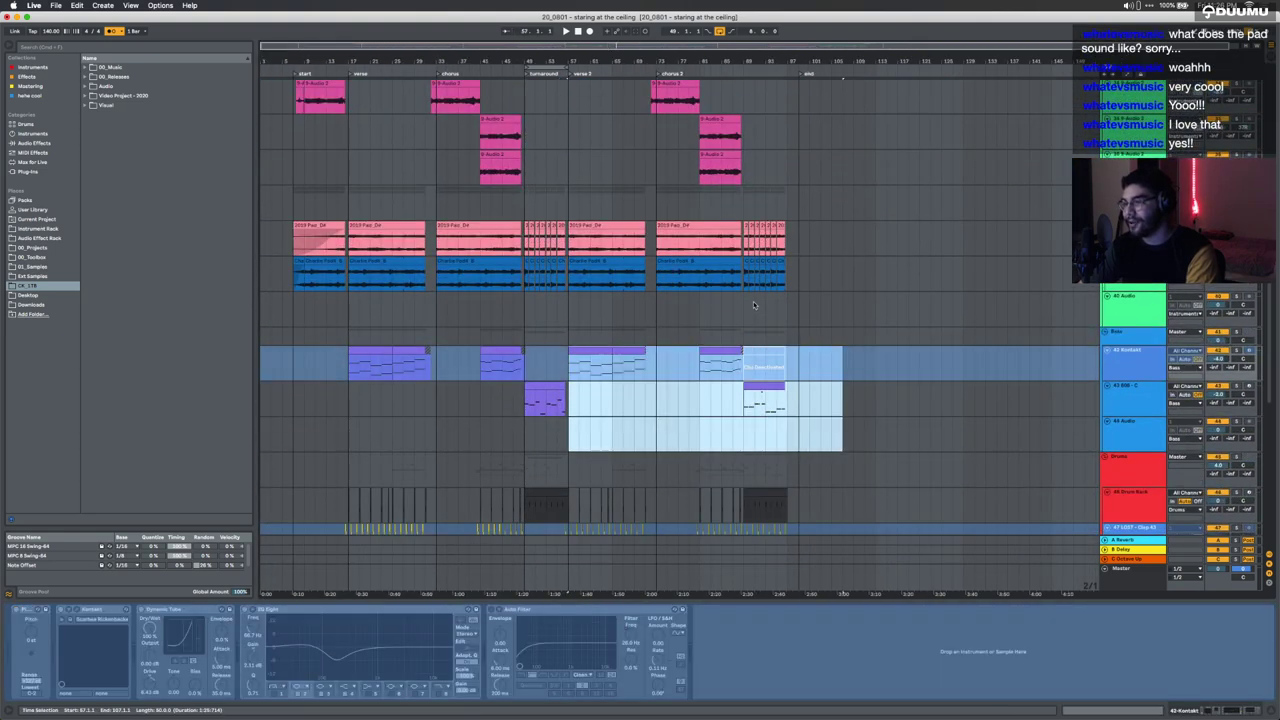
scroll(755, 306, up, 5)
scroll(755, 306, up, 4)
scroll(754, 305, up, 3)
scroll(754, 305, down, 8)
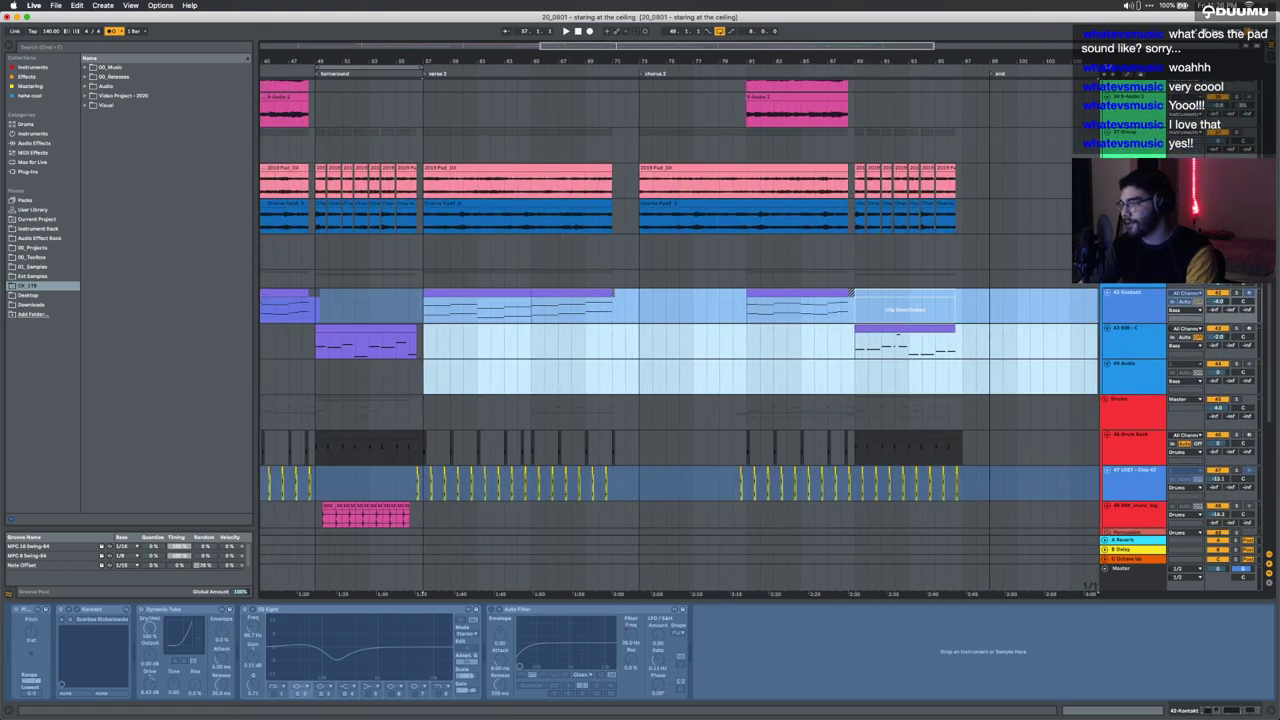
Step: Play the 808 - C clip at bar 49, and play the other 808 - C clip after the second chorus to compare them
click(377, 330)
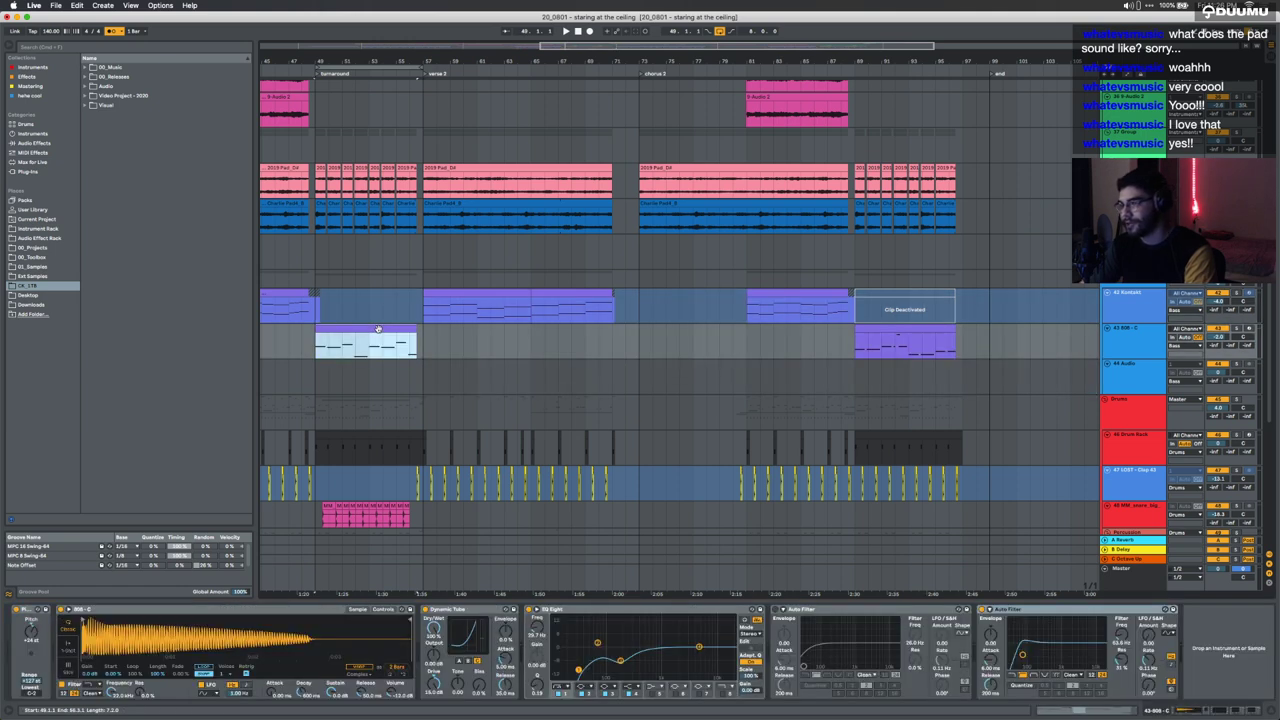
key(space)
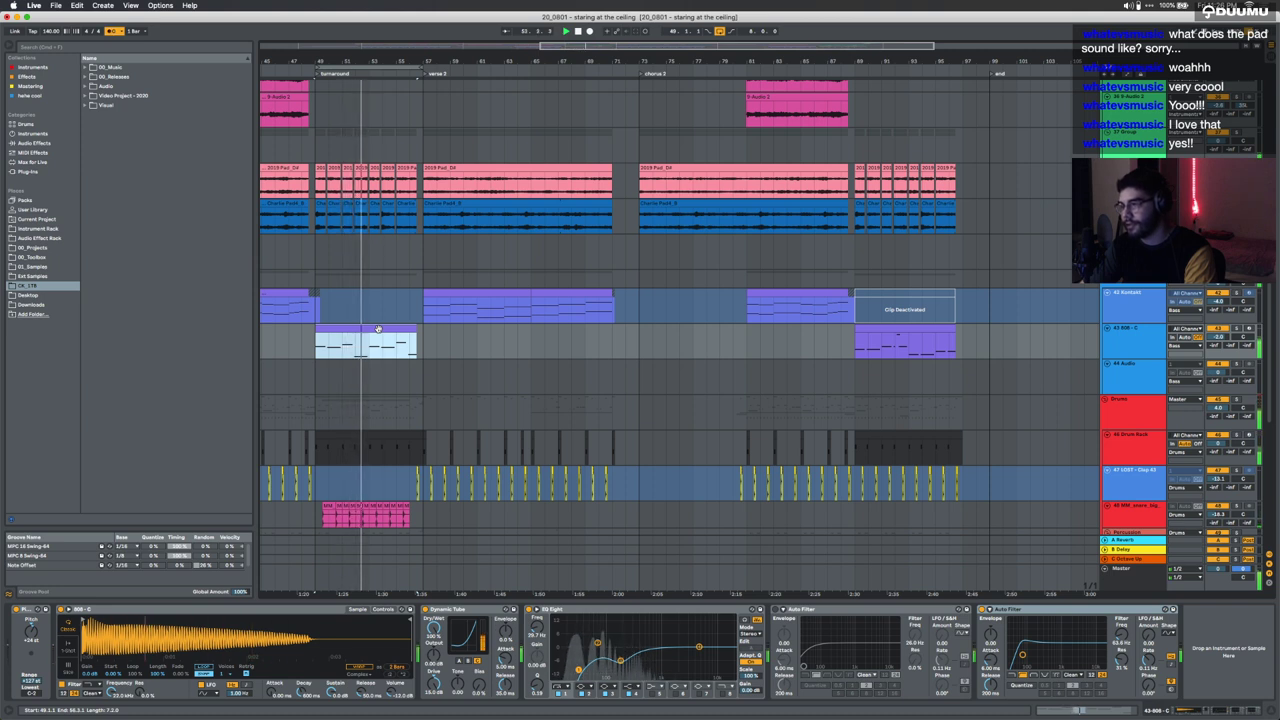
click(894, 329)
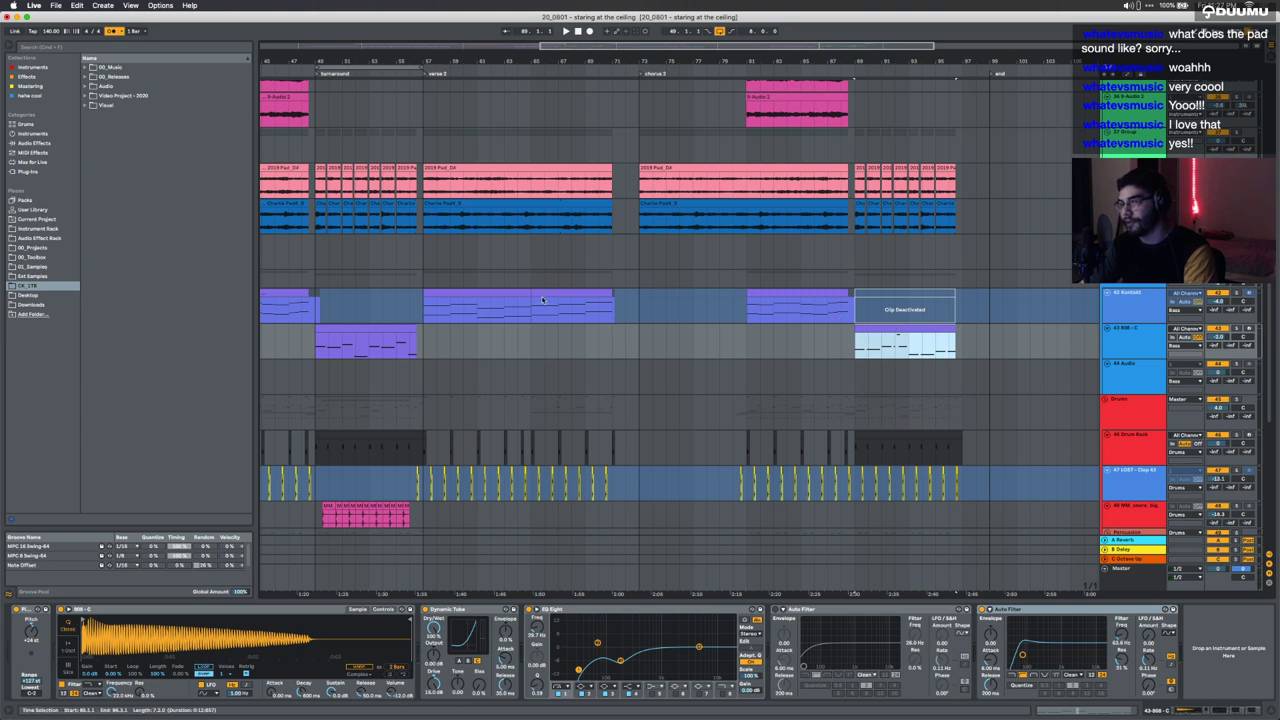
key(space)
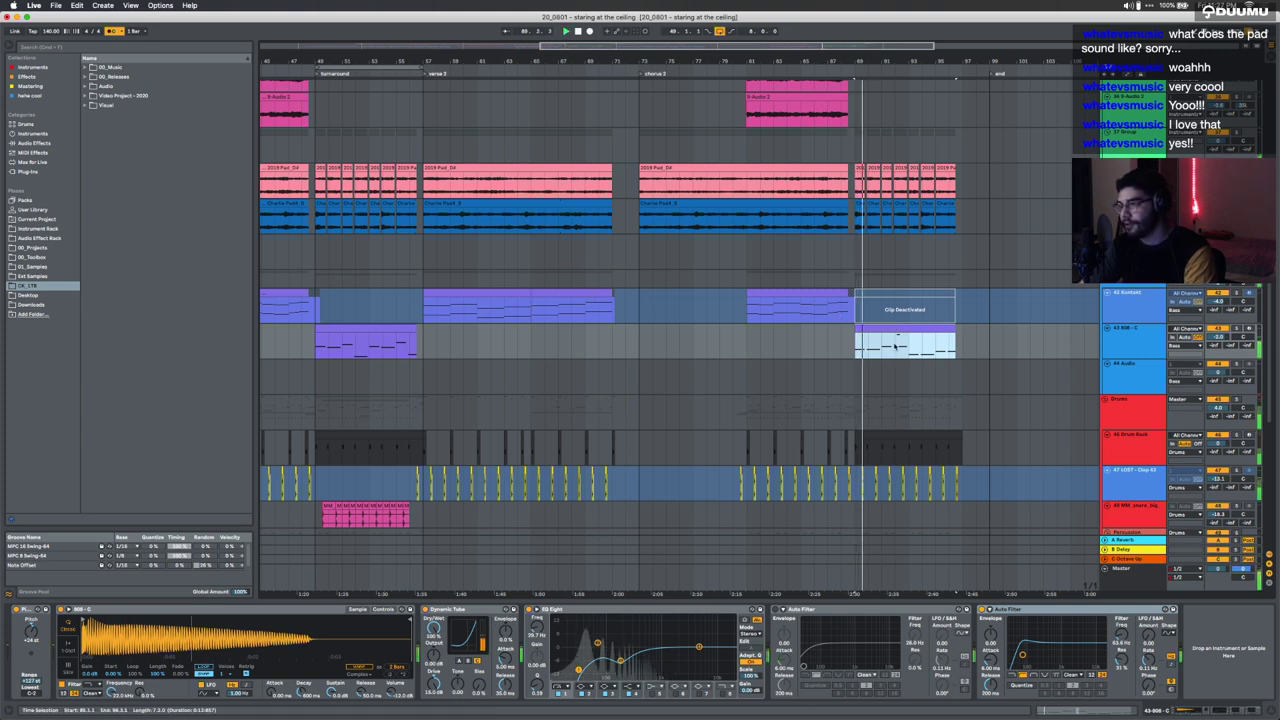
Step: Examine the notes of the 808 - C clip after the second chorus in the piano roll, and hide the clip details
scroll(887, 349, up, 3)
scroll(887, 349, up, 3)
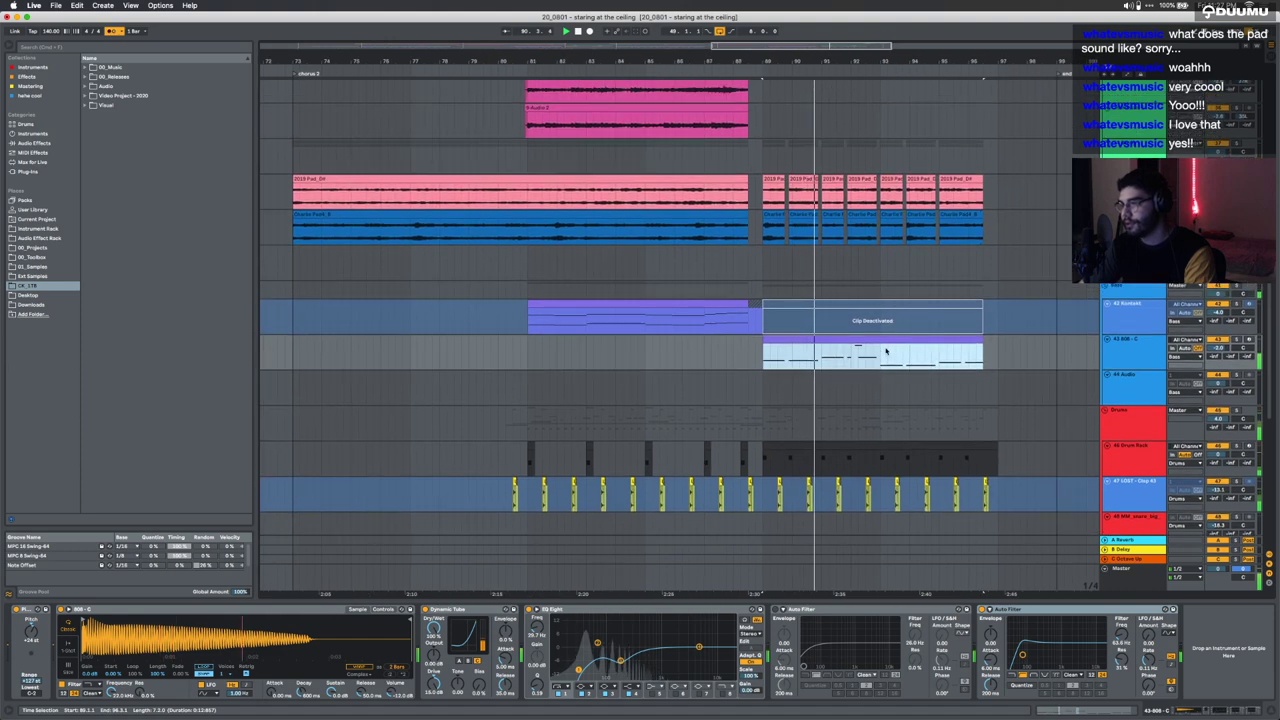
double_click(840, 345)
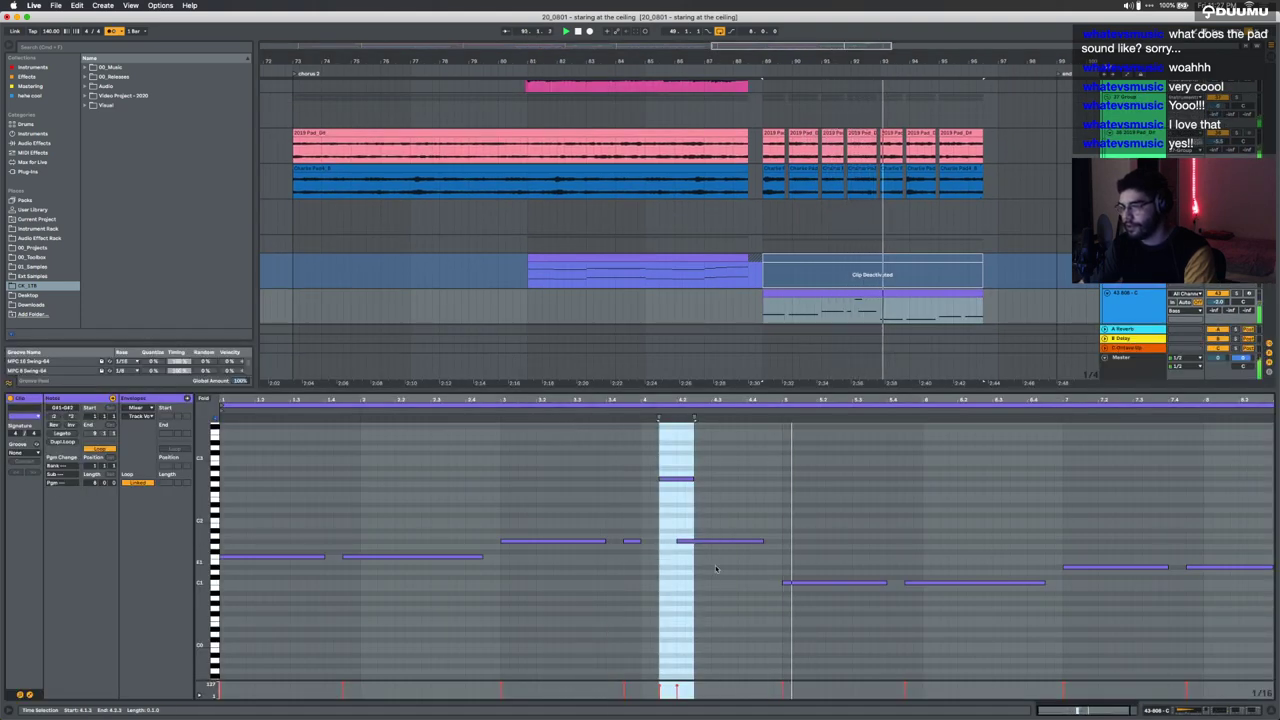
click(818, 519)
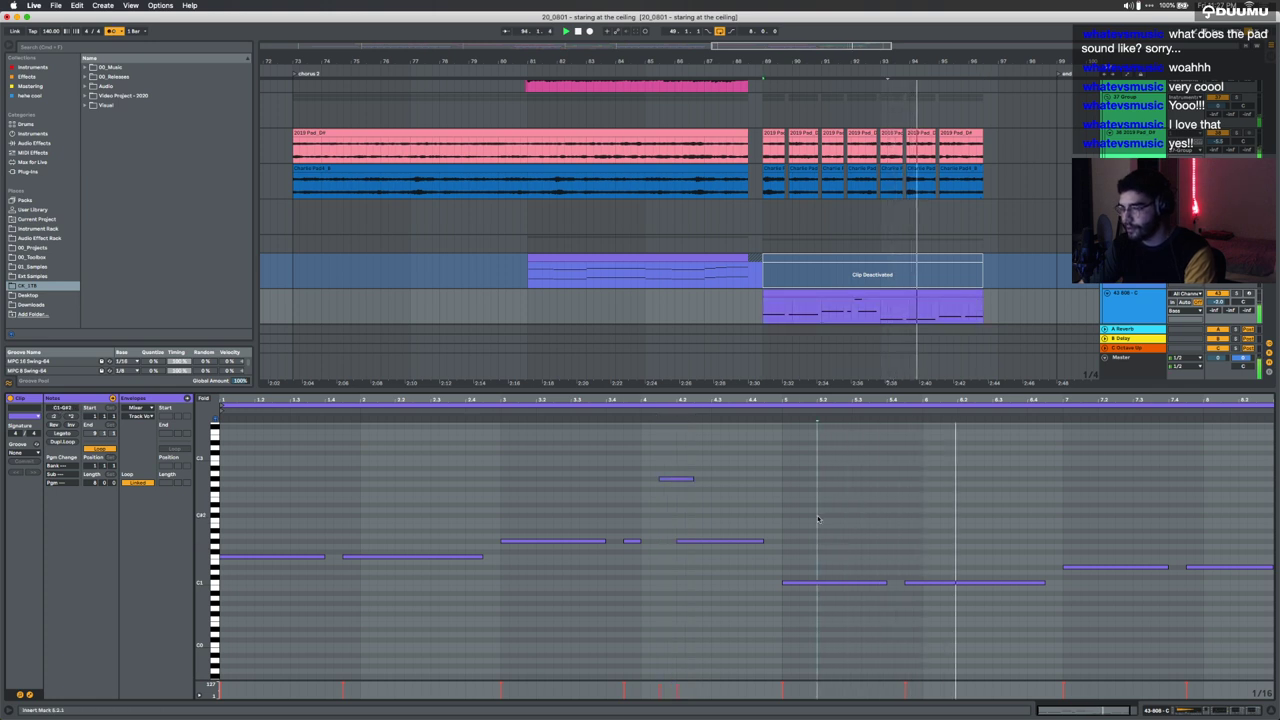
click(931, 449)
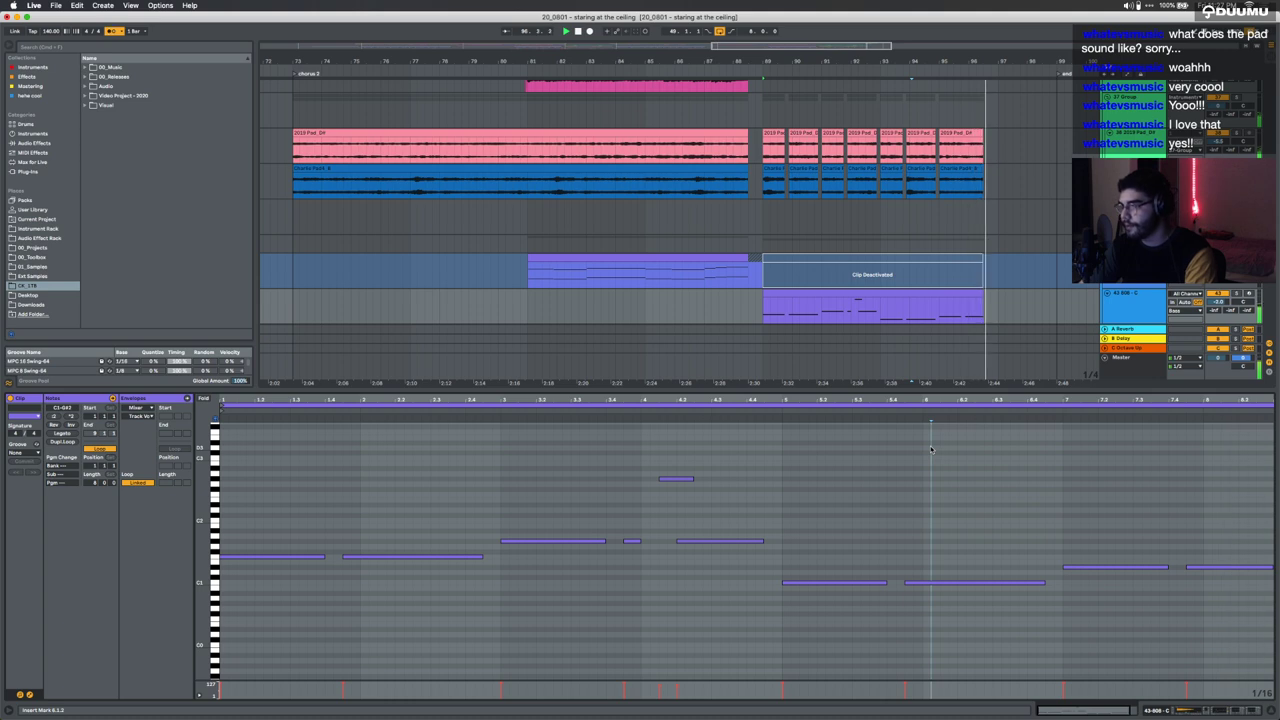
key(super+alt+l)
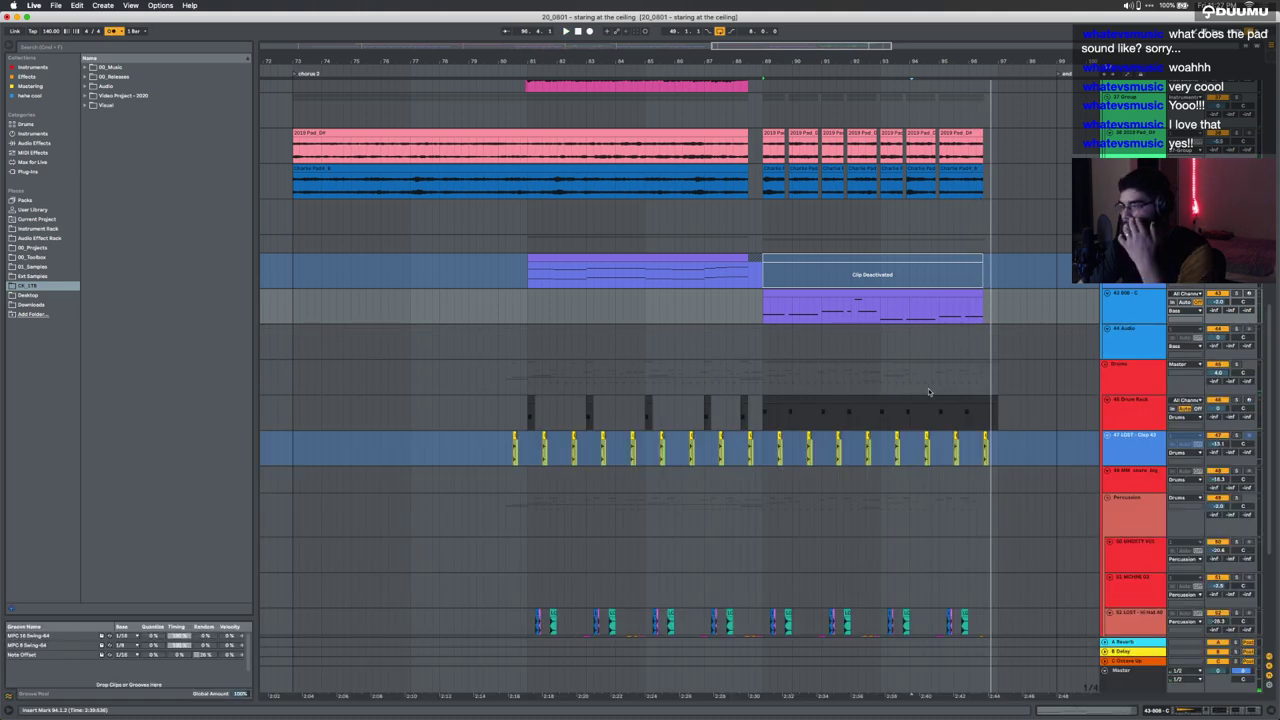
Step: Look over the drum, percussion, bass, pad and melodic tracks, comparing the turnaround's layers with their repeat after chorus 2
scroll(929, 395, down, 2)
scroll(929, 397, up, 3)
scroll(929, 399, down, 4)
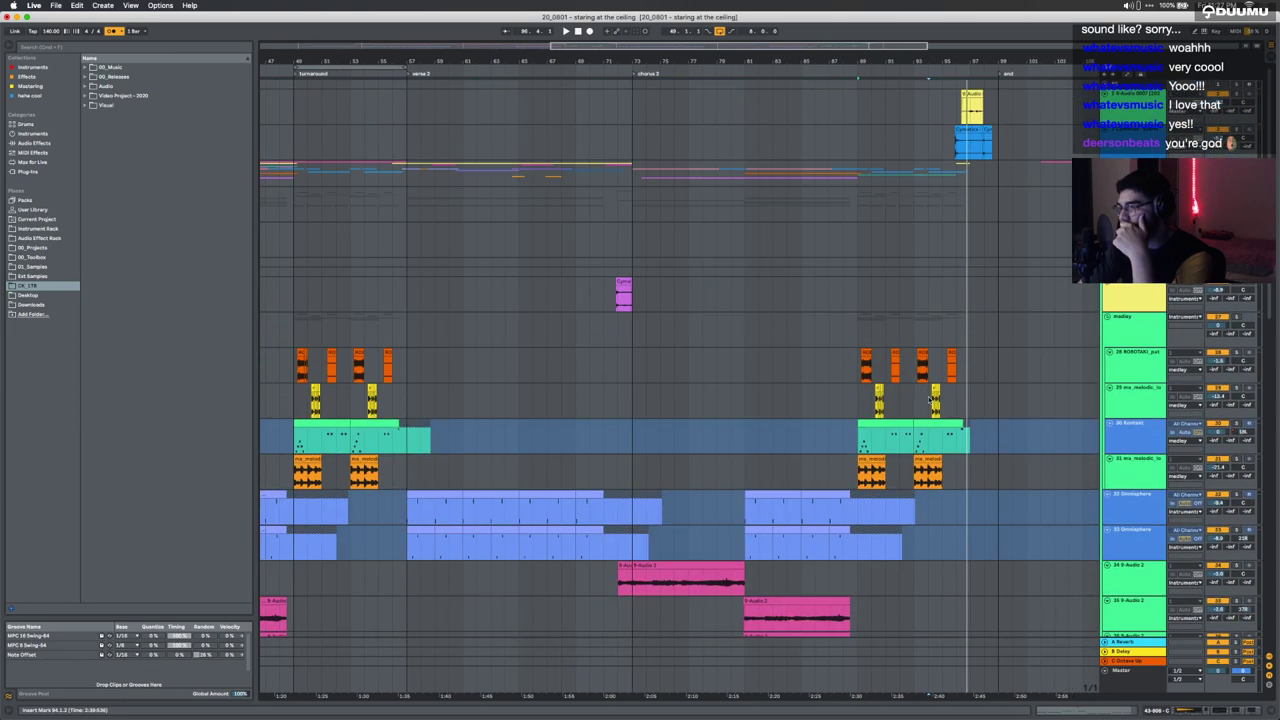
scroll(931, 398, down, 15)
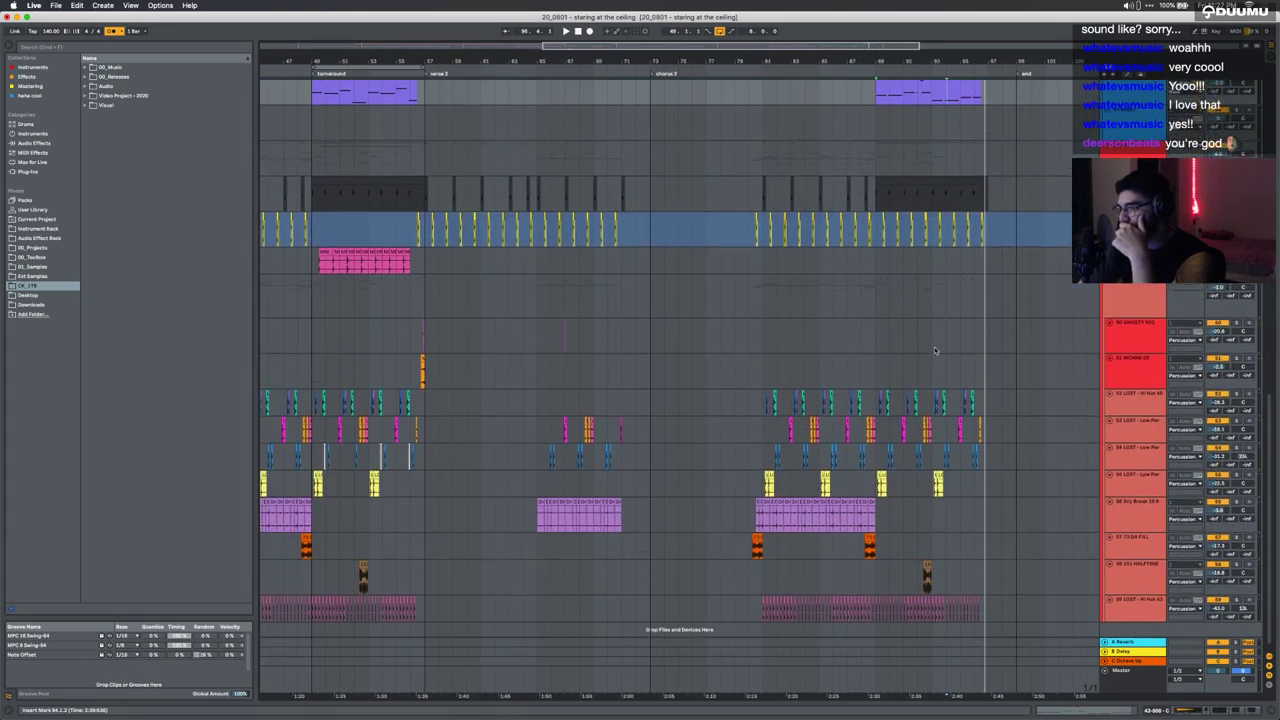
scroll(934, 350, up, 5)
scroll(935, 353, up, 2)
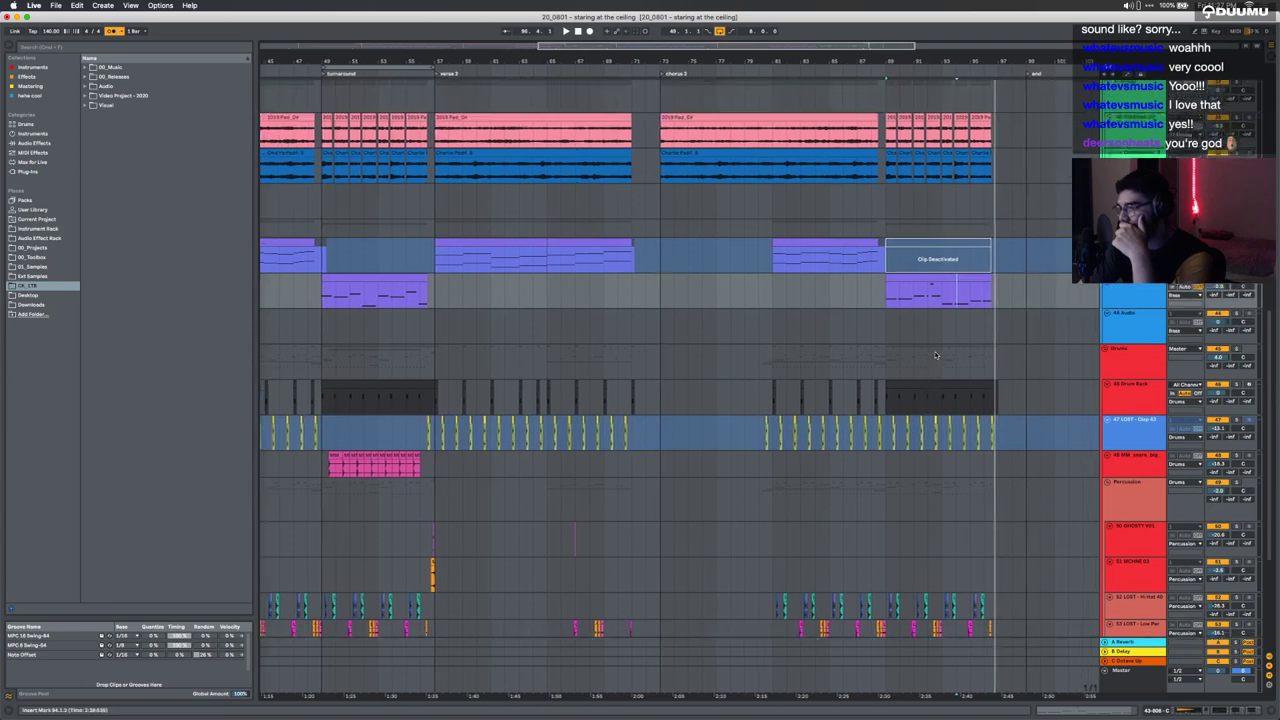
scroll(935, 356, down, 3)
scroll(658, 514, up, 5)
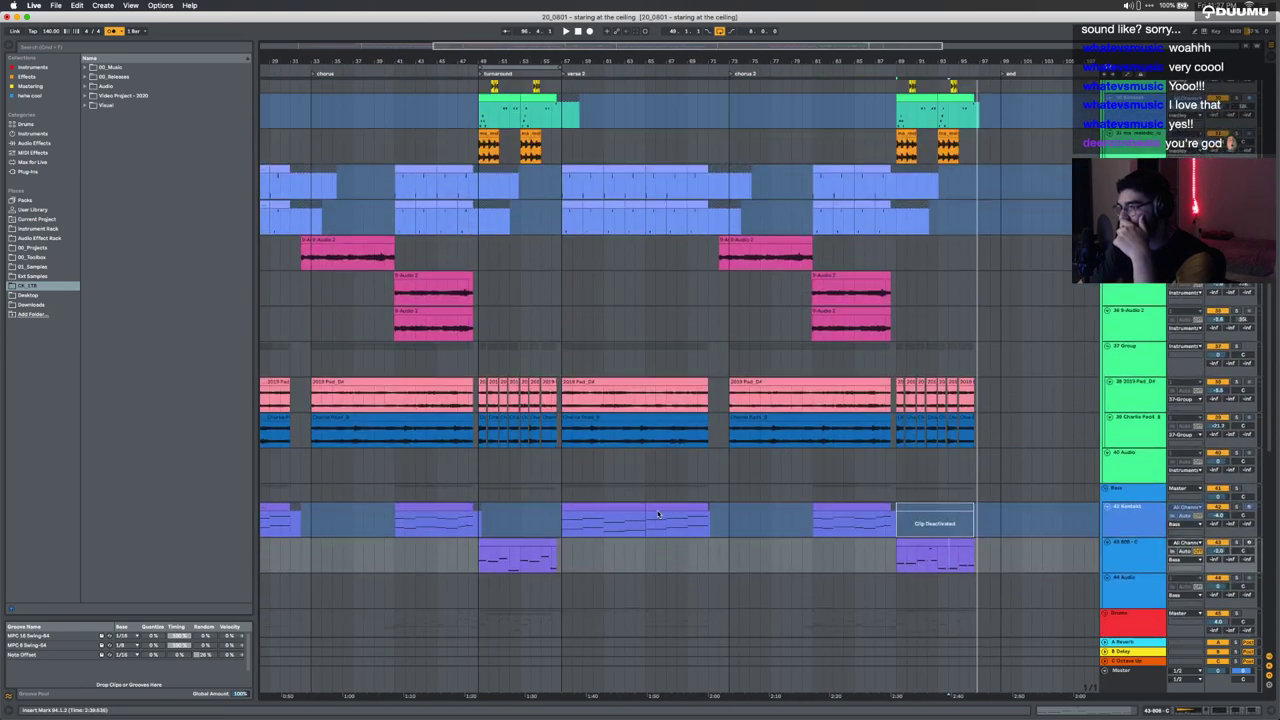
scroll(658, 514, up, 3)
scroll(658, 514, left, 2)
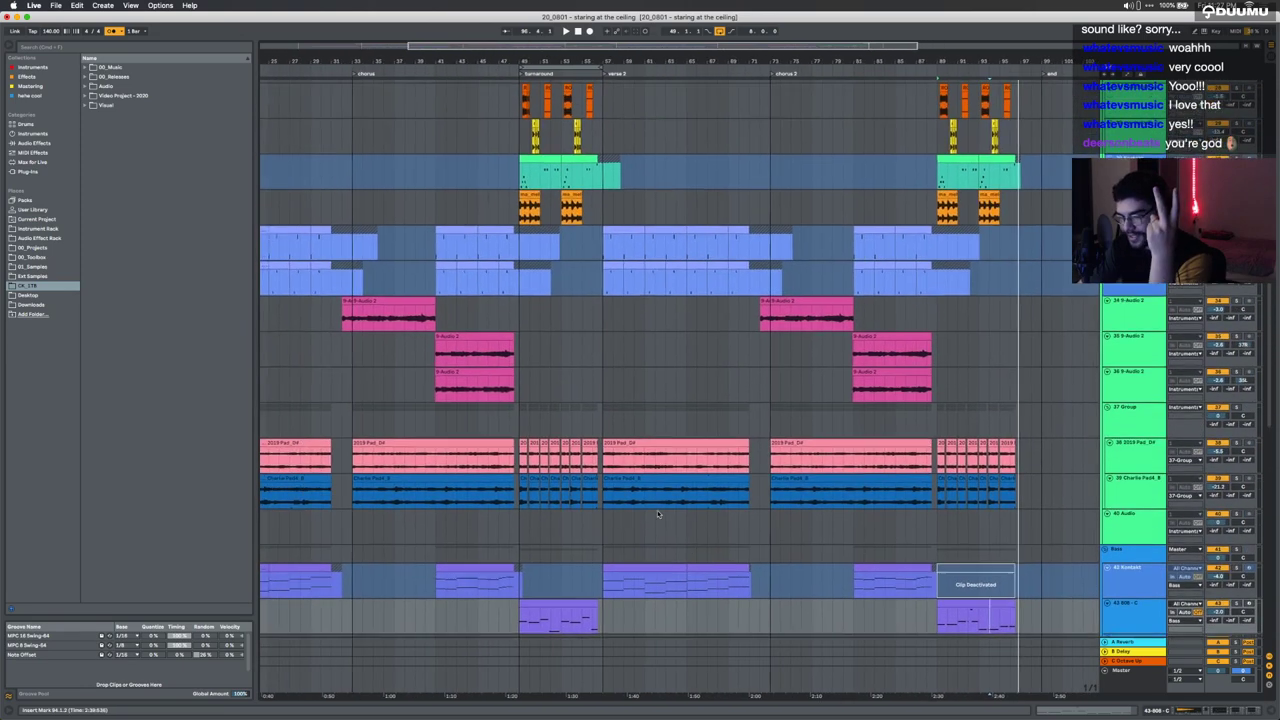
scroll(658, 514, down, 3)
scroll(658, 514, up, 3)
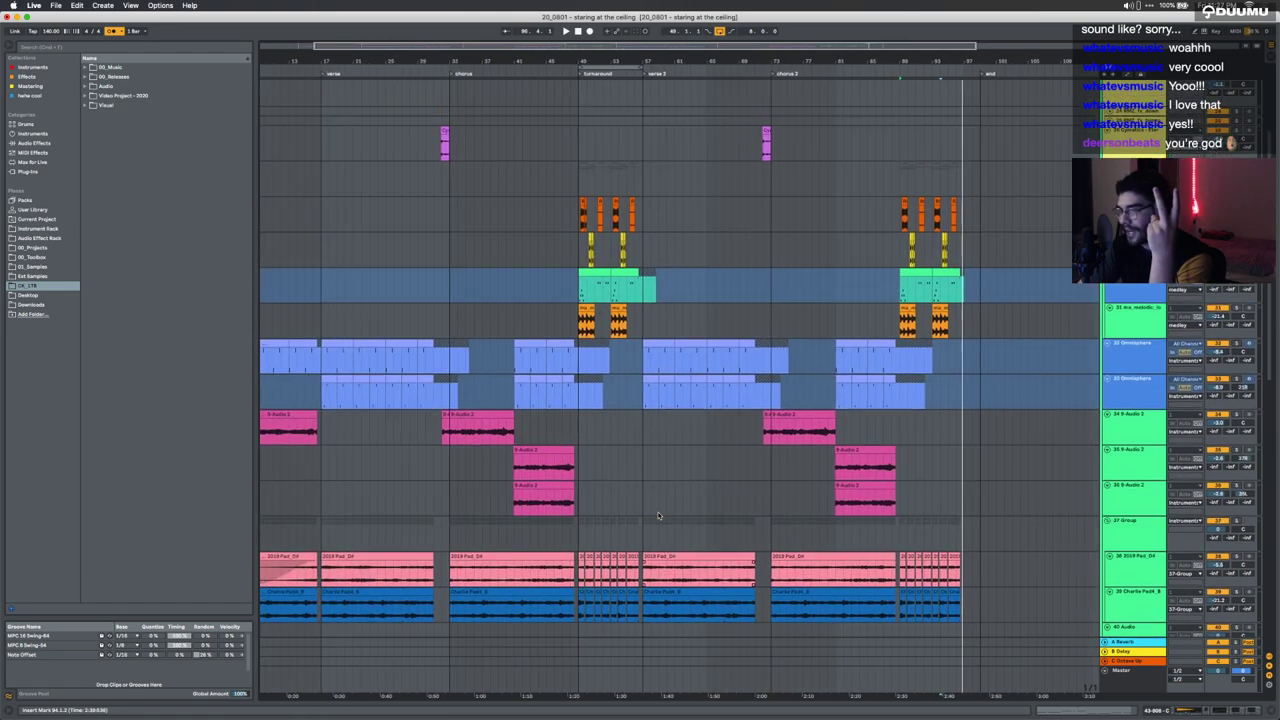
scroll(658, 515, up, 3)
scroll(658, 515, left, 2)
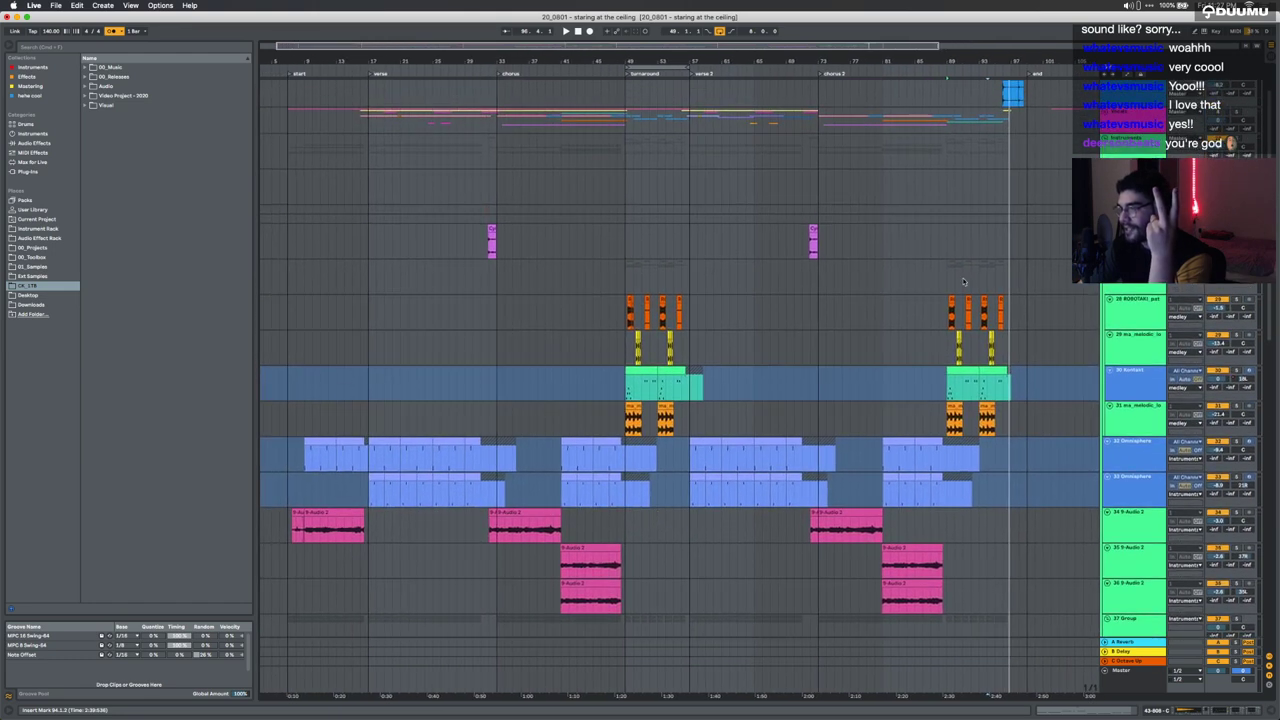
Step: Unfold the Vocals group and its main subgroup, and show the device chain of the first vocal track
mouse_move(938, 282)
mouse_down()
mouse_move(1030, 278)
mouse_move(946, 275)
mouse_up()
click(946, 275)
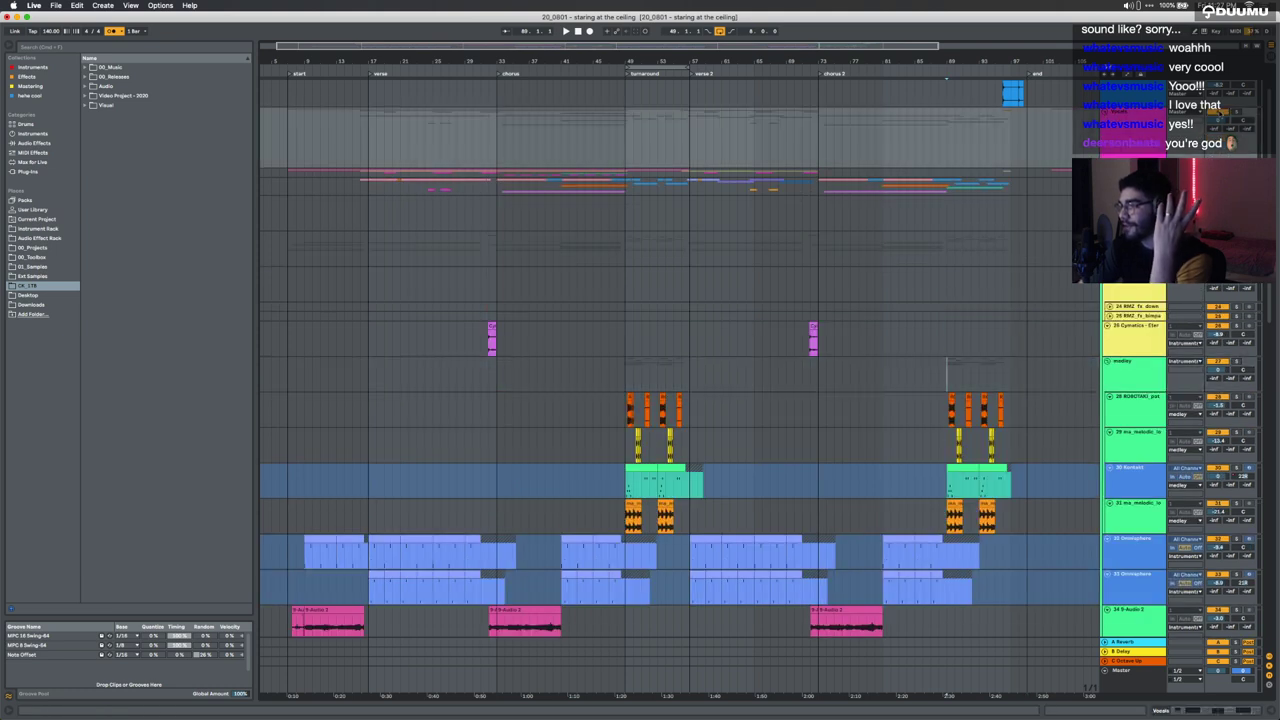
scroll(680, 400, up, 5)
click(1132, 234)
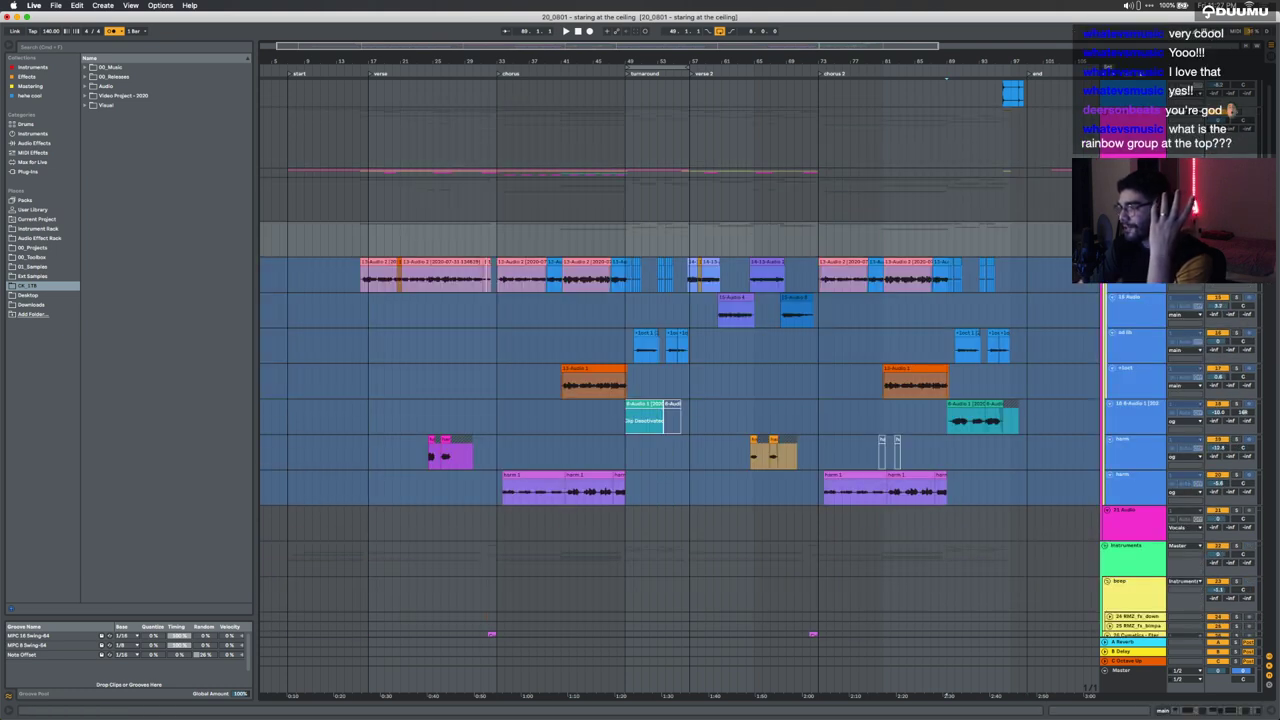
click(1132, 268)
click(1228, 711)
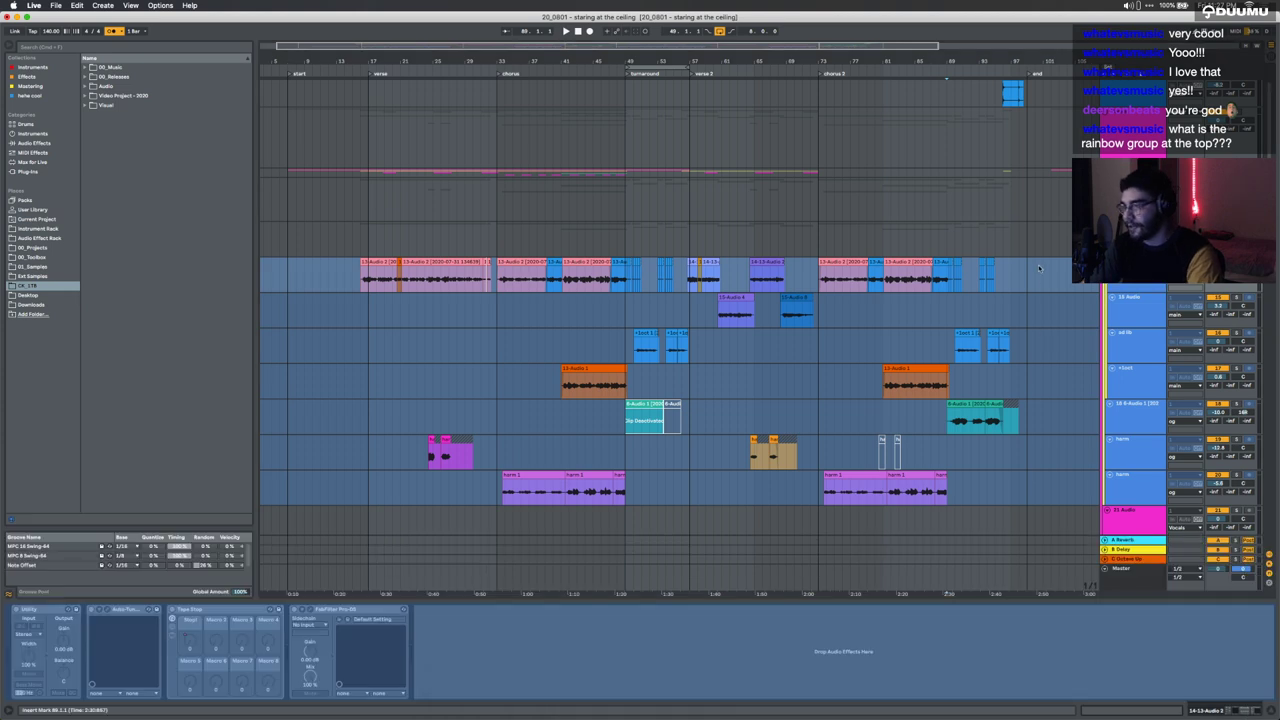
Step: Go through the vocal tracks from the lead to the ad-lib and harm tracks and back, examining each device chain
key(Down)
key(Down)
key(Down)
key(Up)
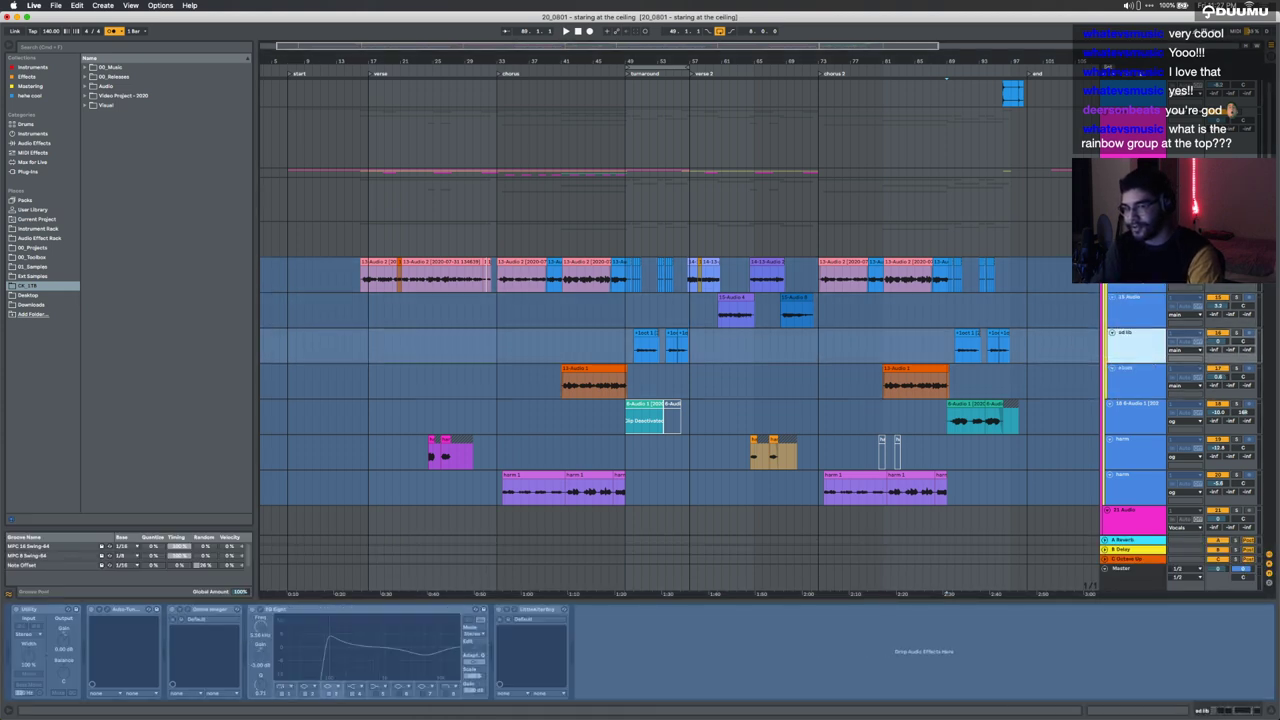
key(Down)
key(Down)
key(Down)
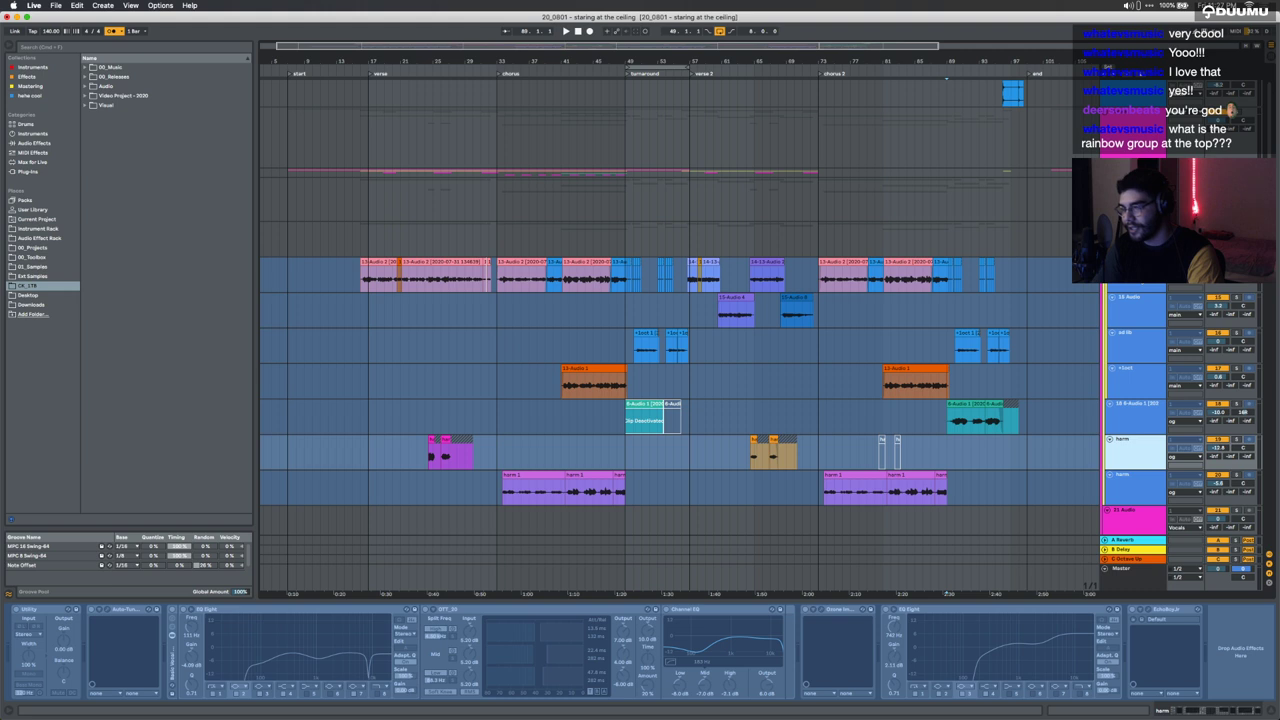
key(Down)
key(Up)
key(Up)
key(Down)
key(Down)
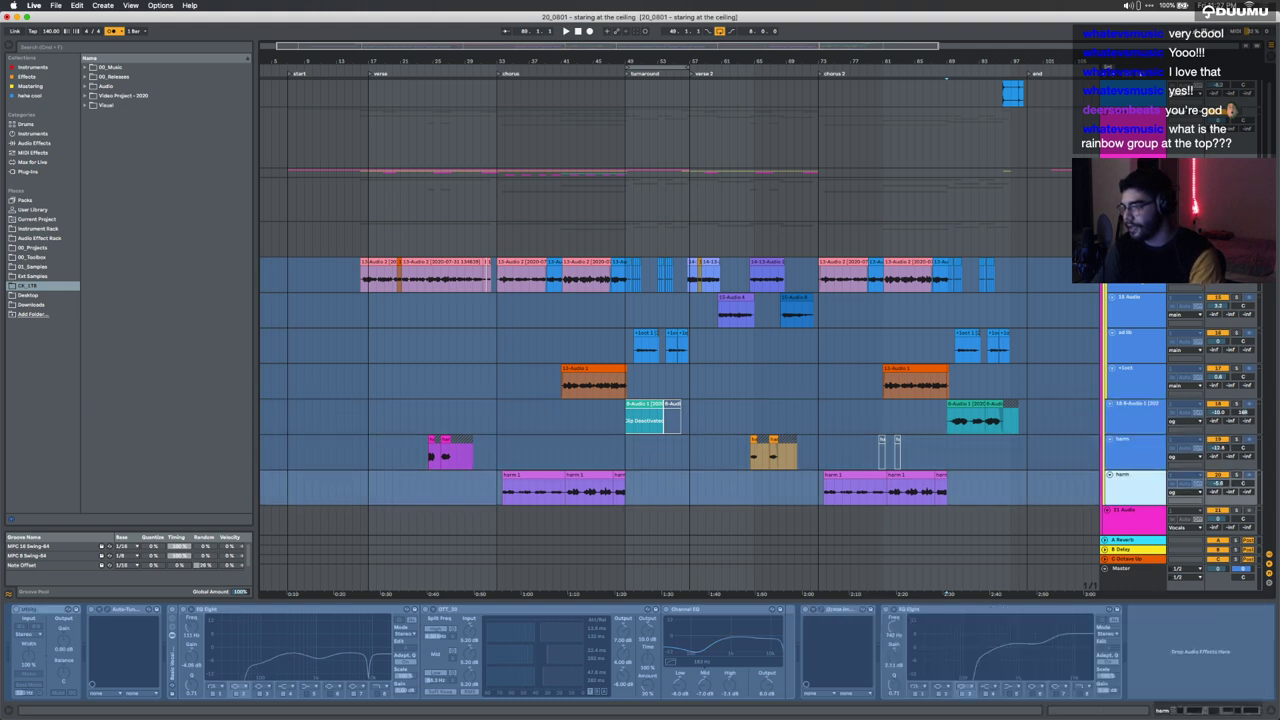
key(shift+Up)
key(shift+Up)
click(1134, 265)
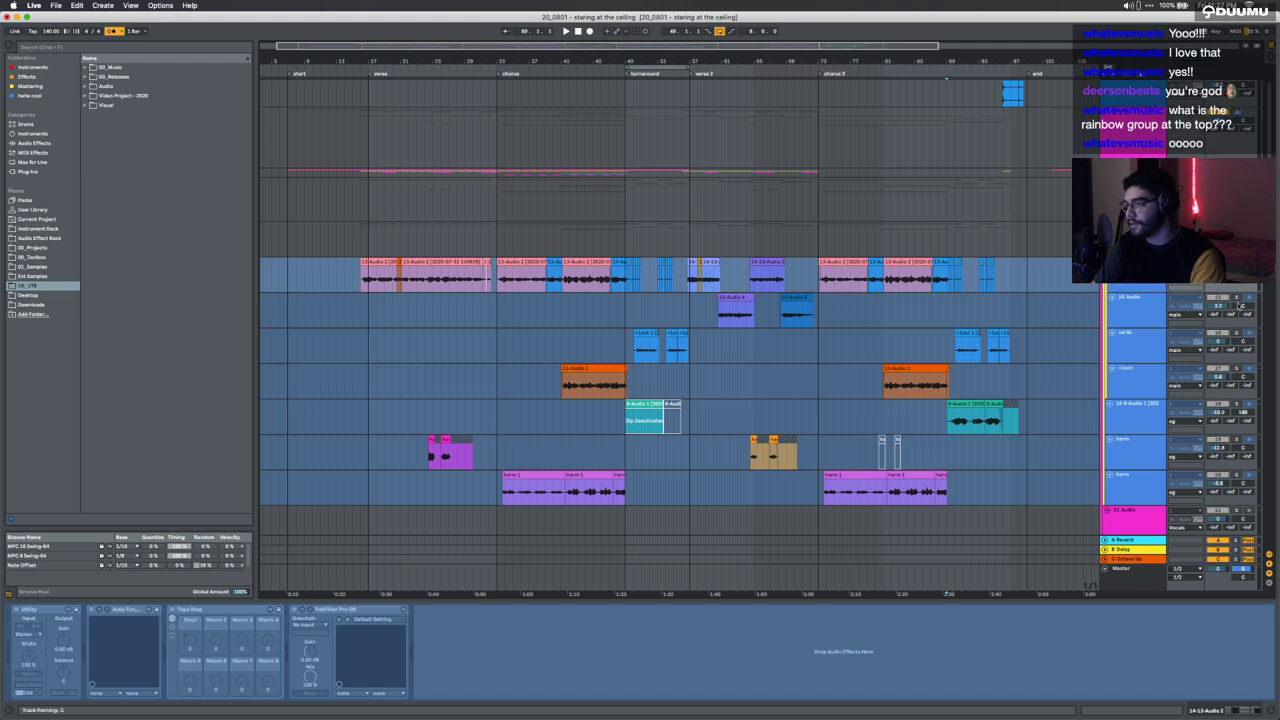
Step: Examine the main vocal subgroup's effect chain, from the Glue Compressor through to the last plug-in
click(359, 241)
click(365, 203)
click(357, 234)
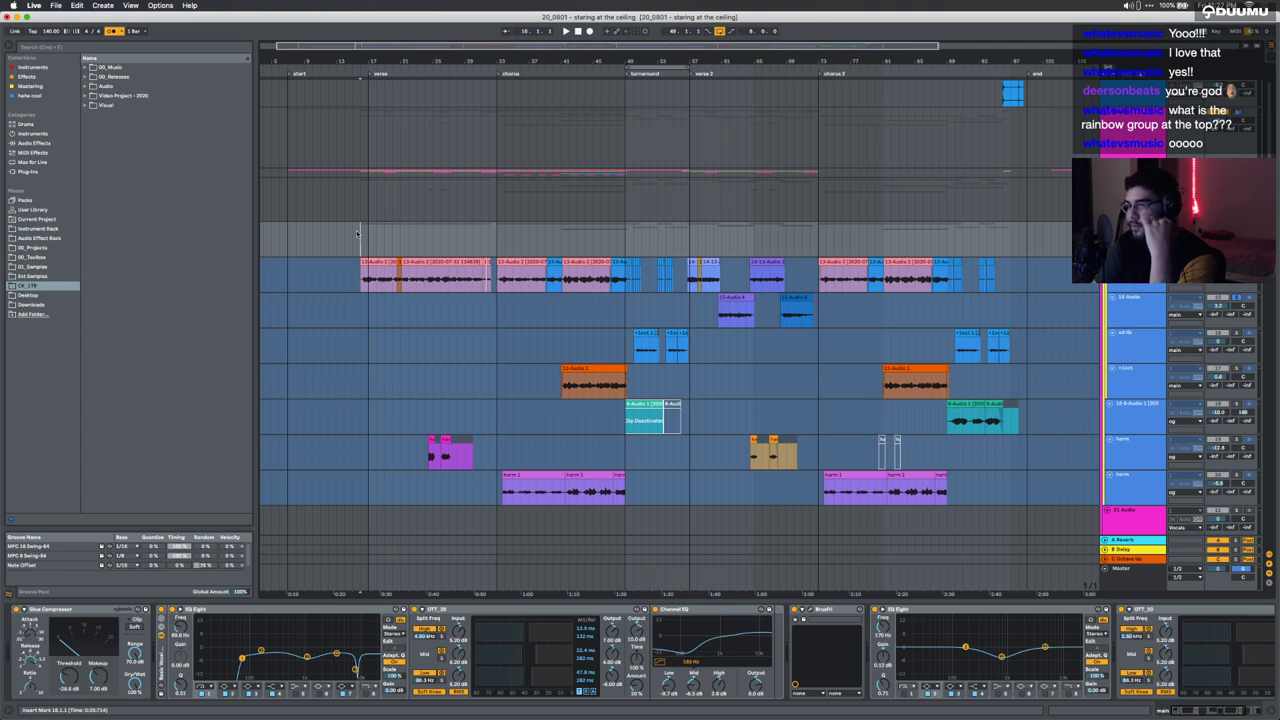
click(357, 204)
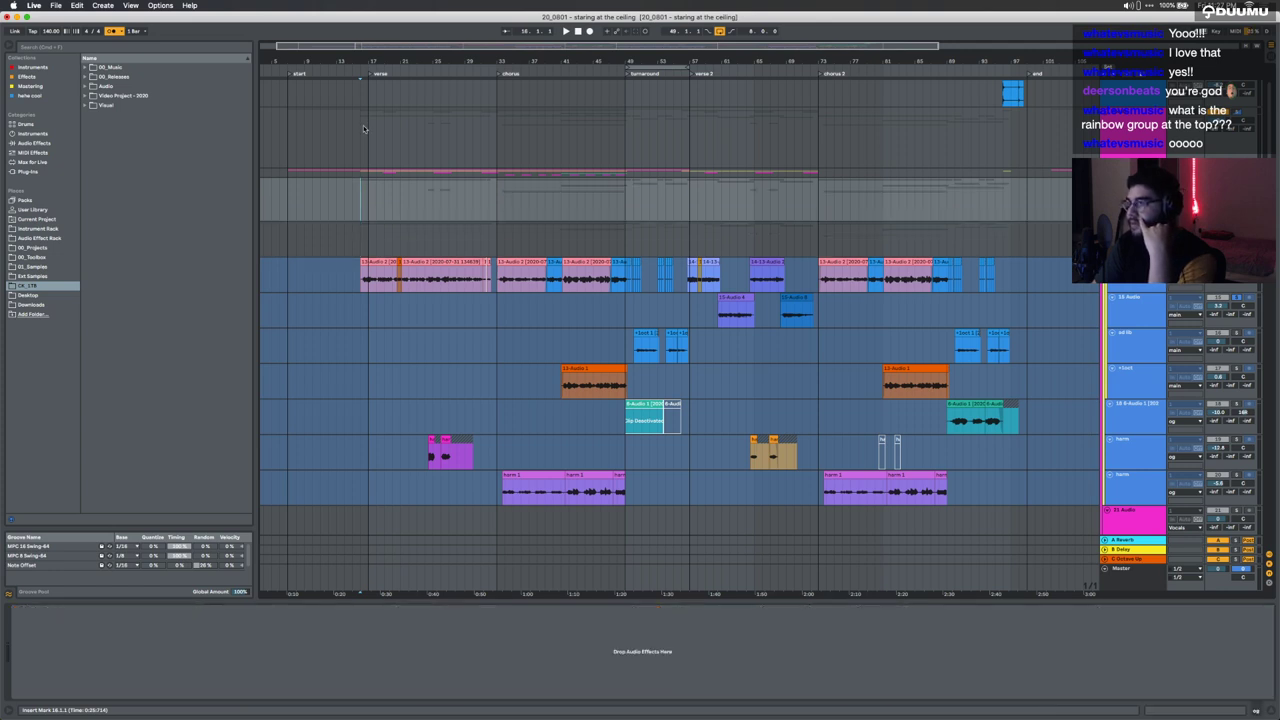
click(364, 125)
click(361, 241)
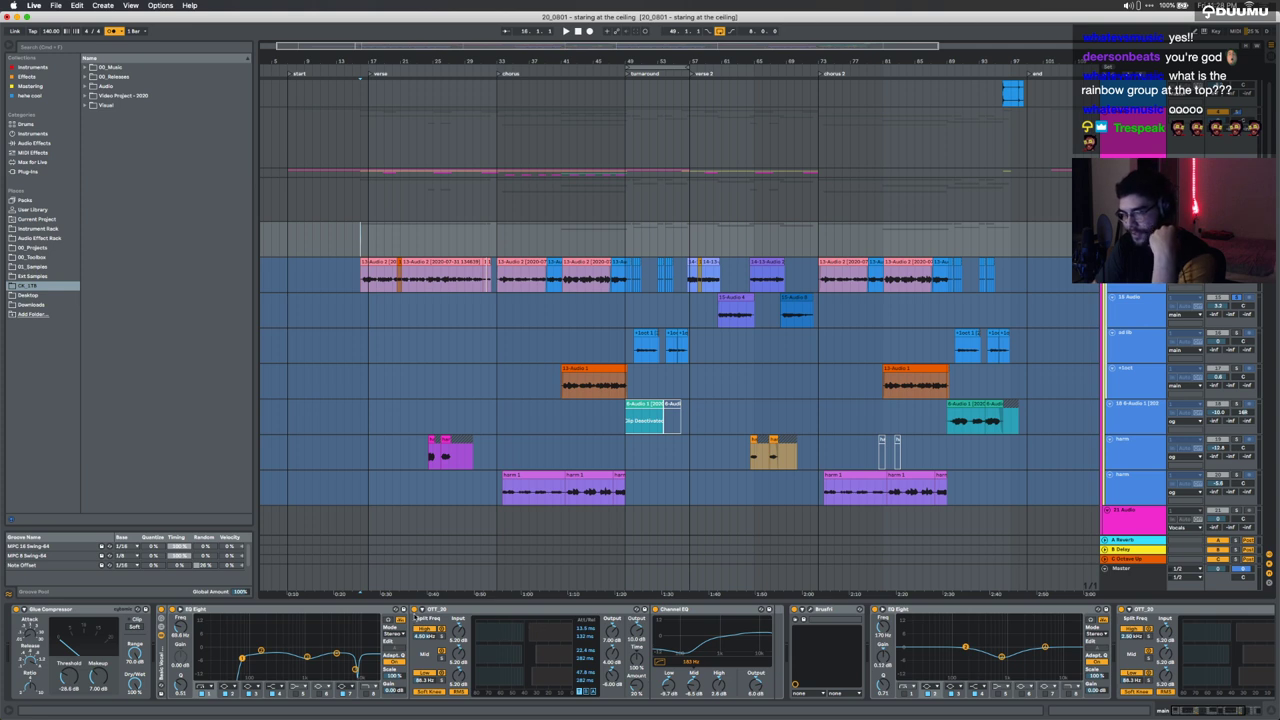
scroll(318, 622, right, 2)
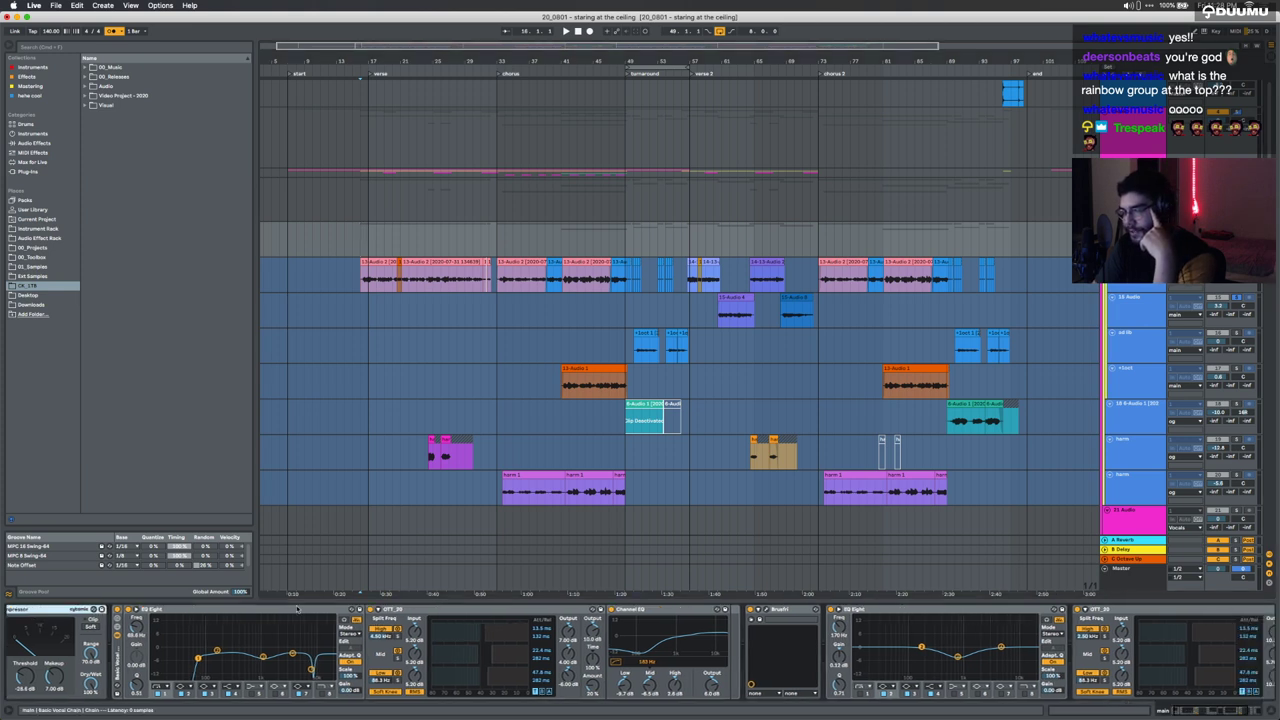
scroll(434, 624, right, 5)
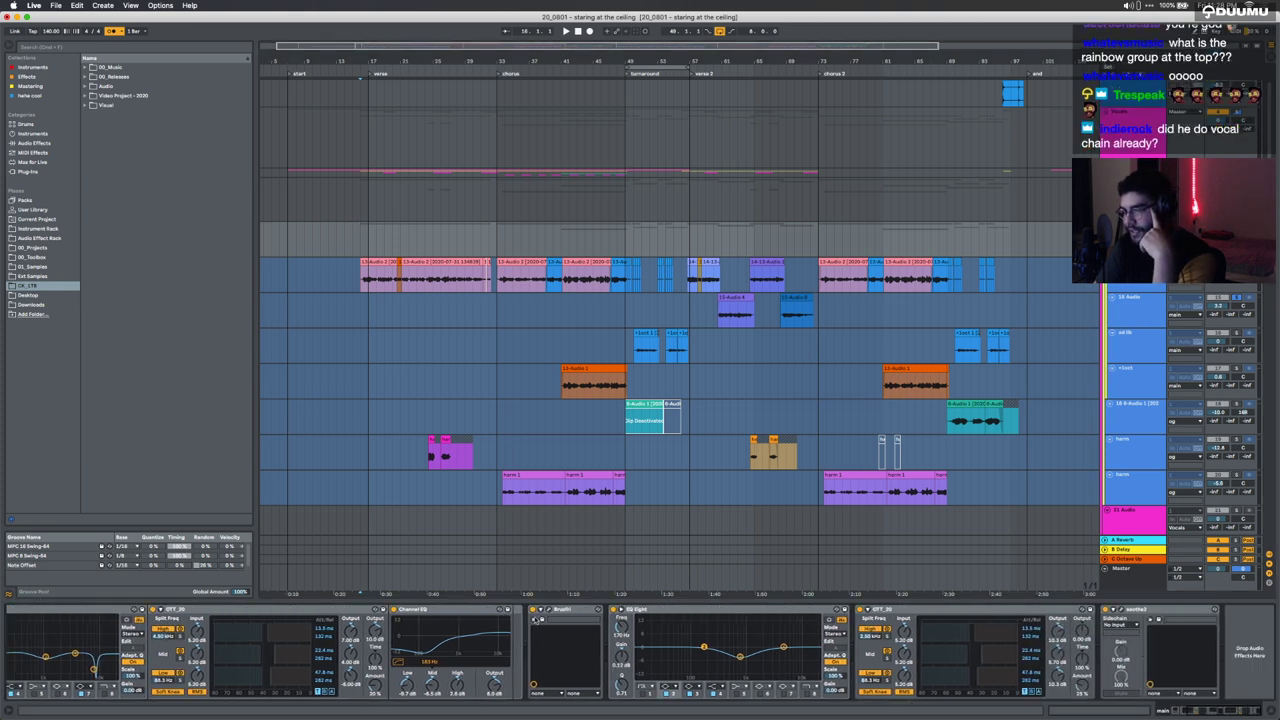
click(685, 610)
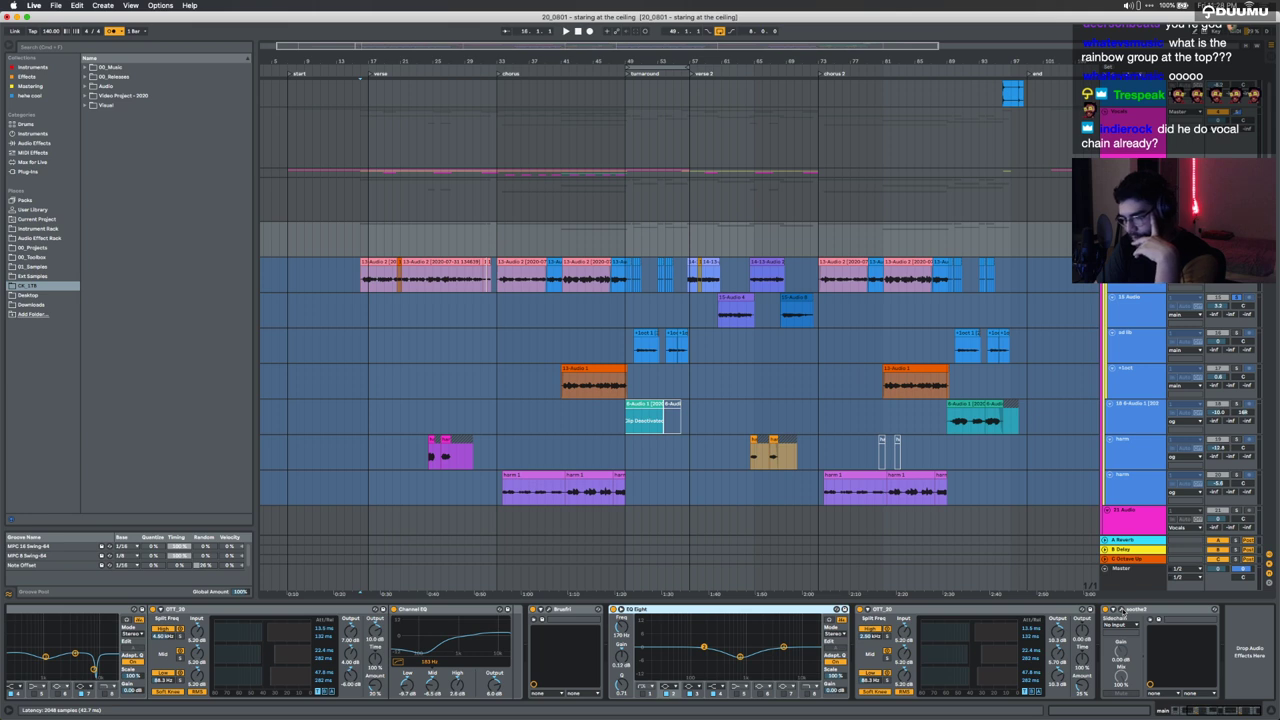
scroll(561, 296, up, 1)
scroll(561, 296, left, 1)
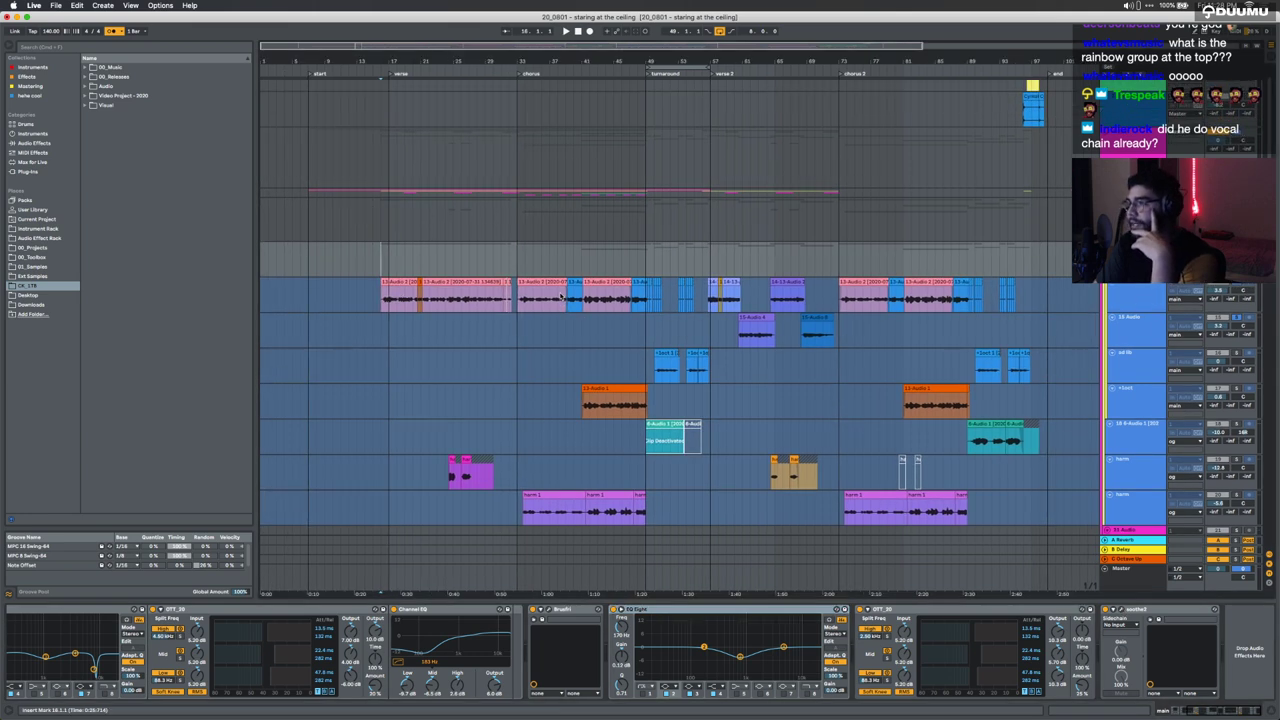
Step: Examine the Vocals group's effect chain, opening the FabFilter Pro-DS and EchoBoy Jr. plug-in windows and closing both
click(1132, 164)
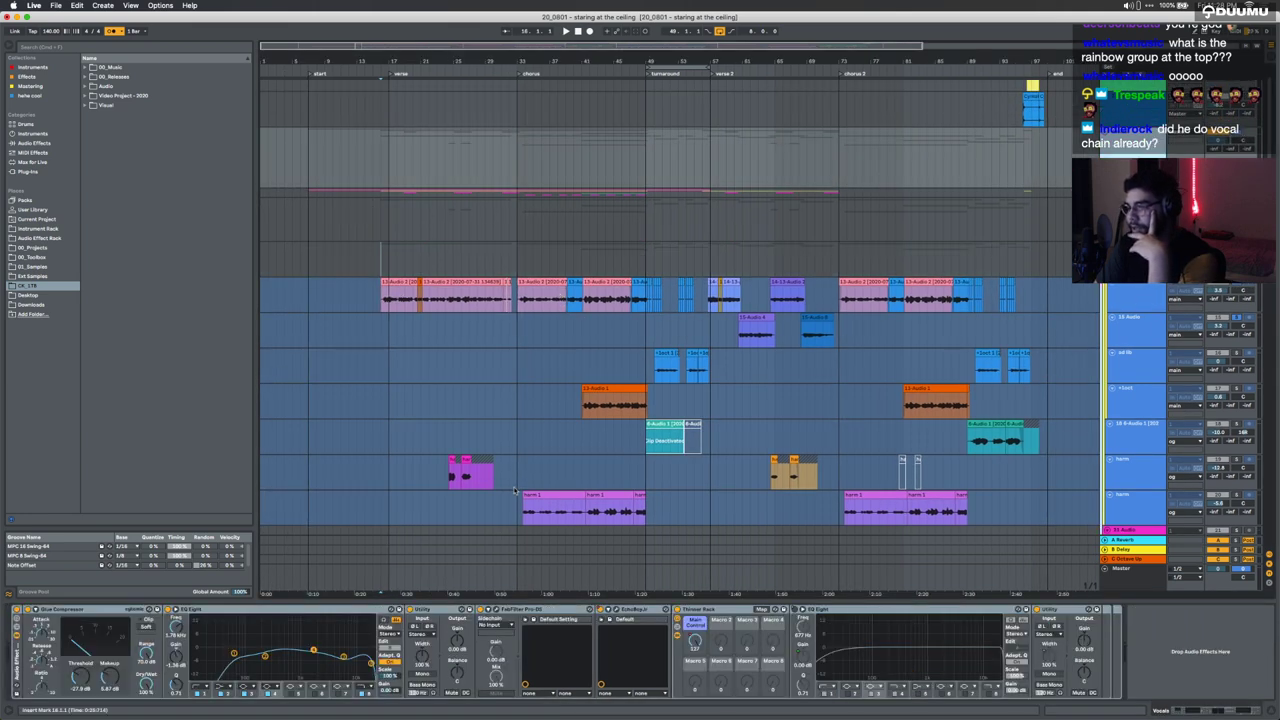
click(89, 610)
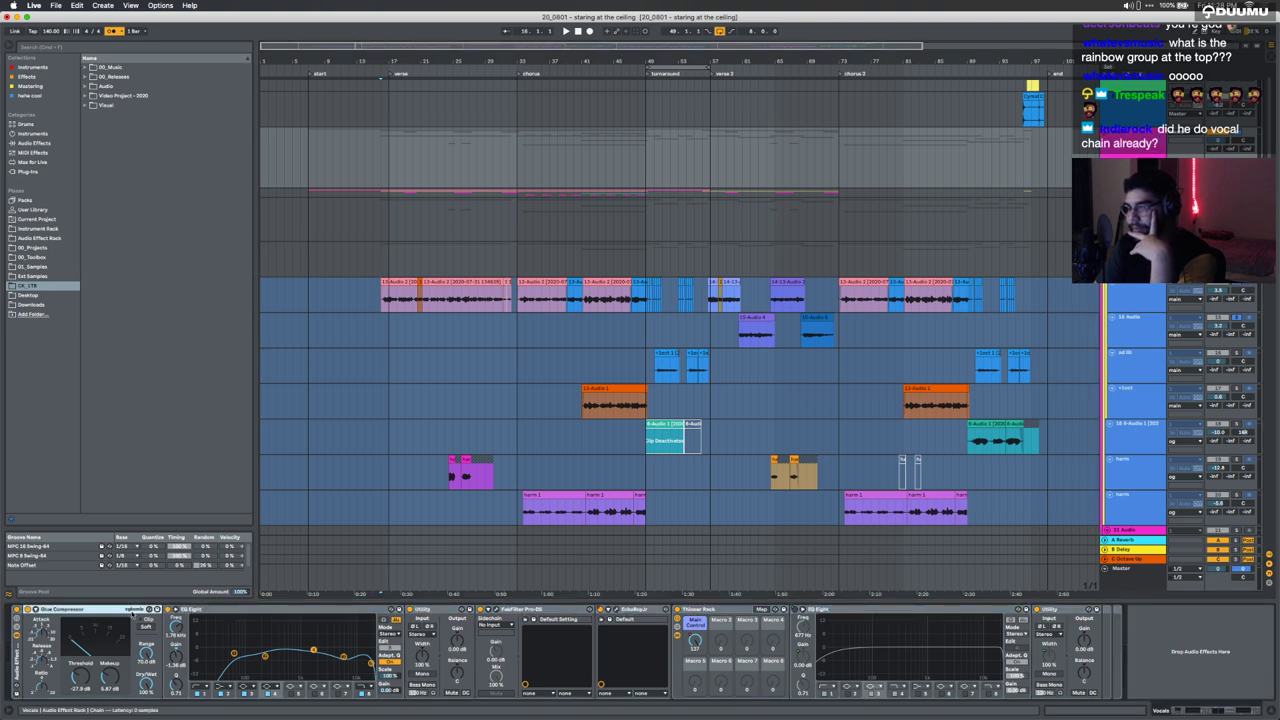
click(508, 609)
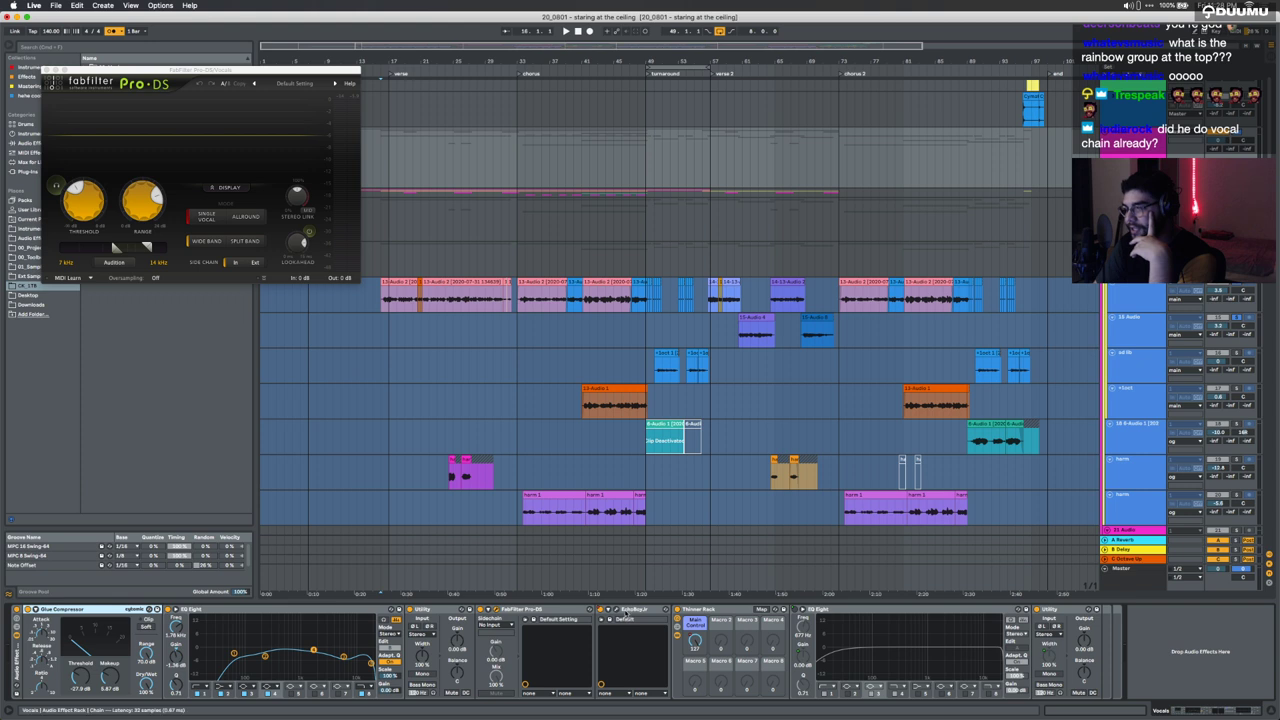
click(619, 611)
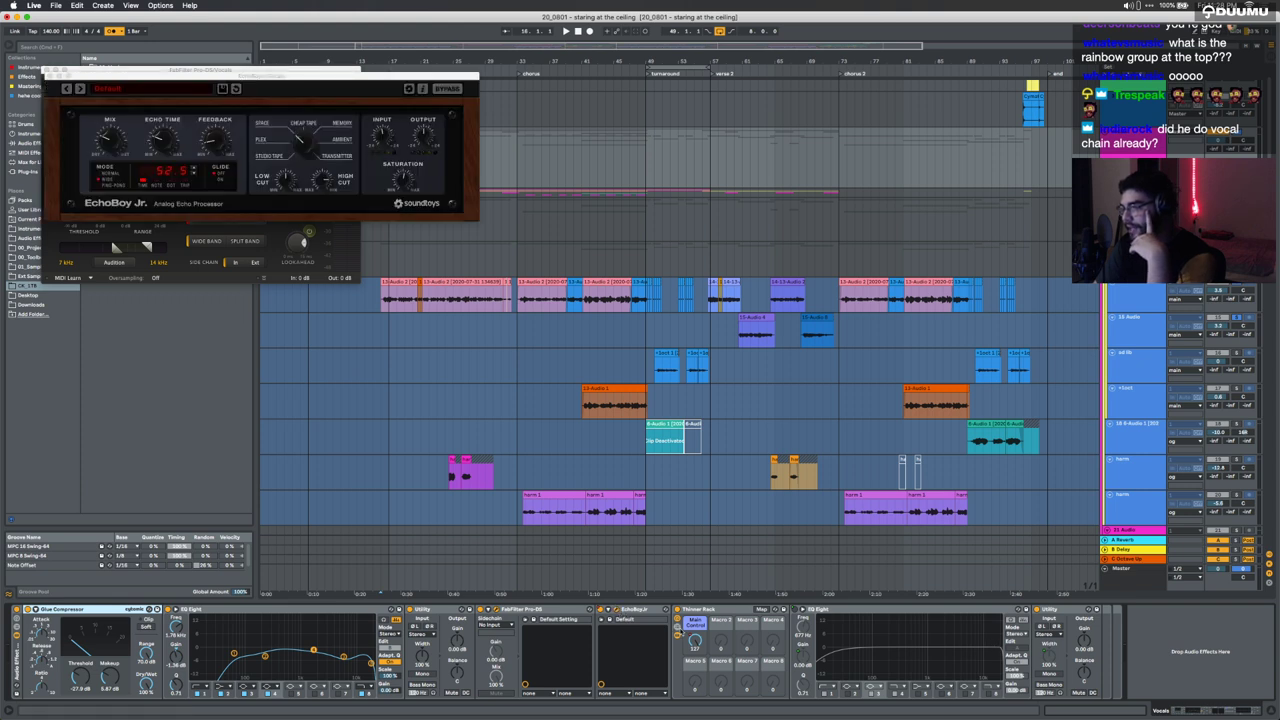
click(50, 76)
click(47, 70)
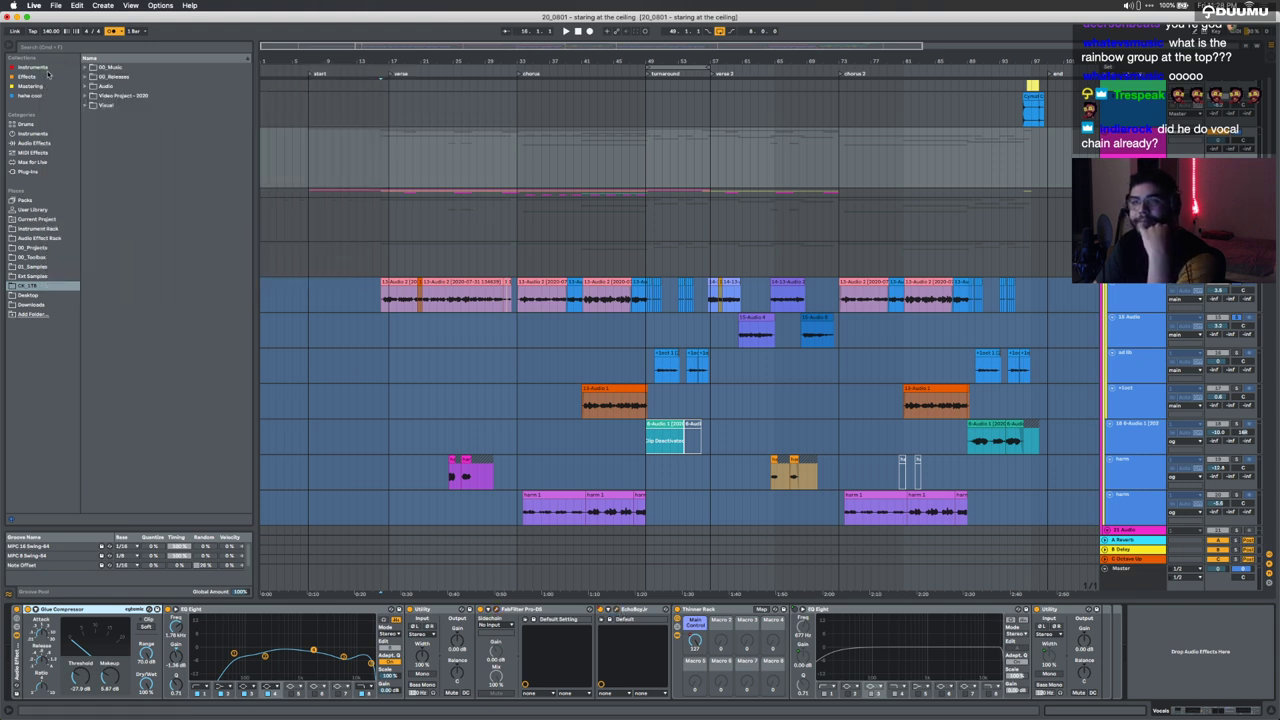
Step: Bypass the Vocals group's effect rack and select all devices in the main vocal subgroup's chain to switch them off
scroll(450, 216, up, 3)
scroll(450, 216, up, 2)
scroll(450, 216, left, 4)
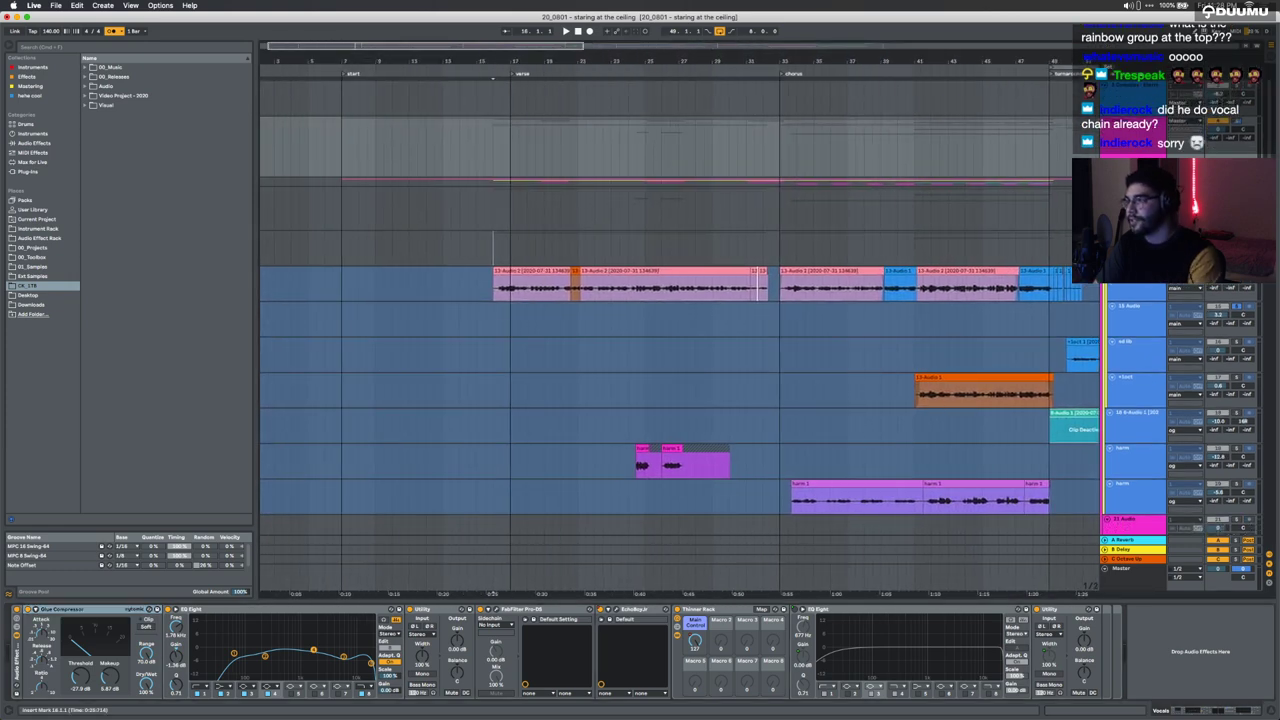
click(1129, 139)
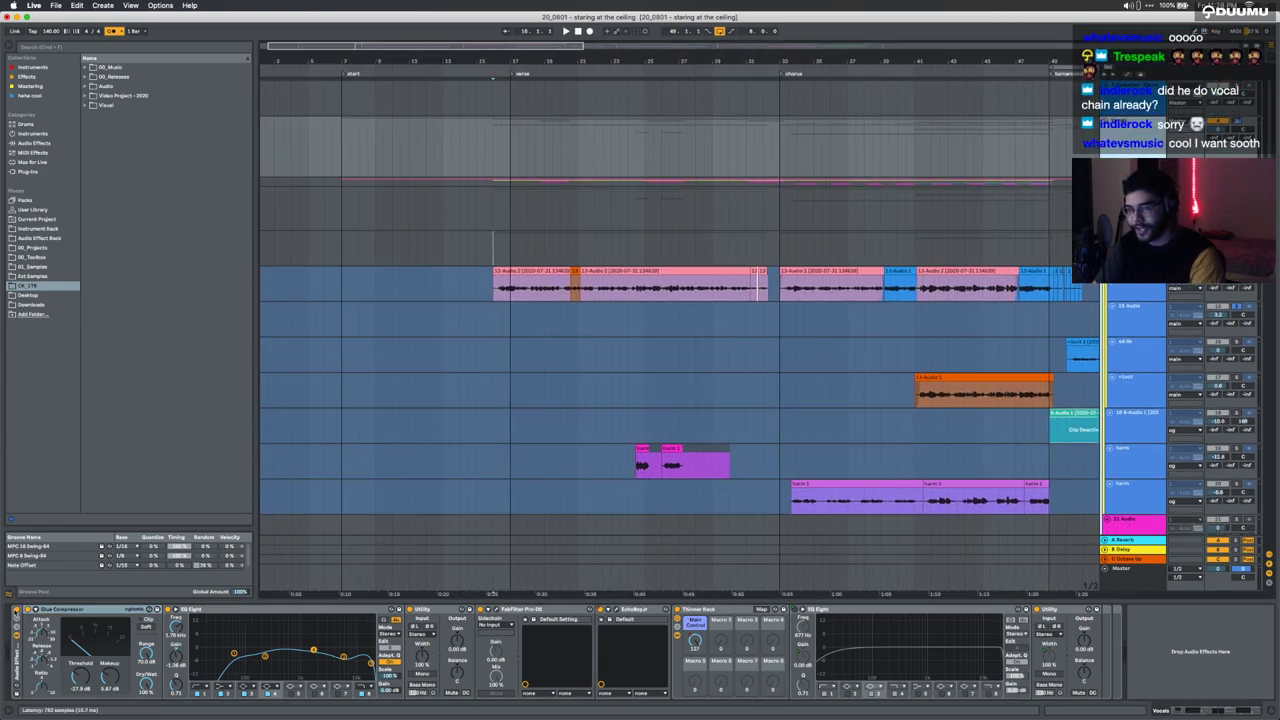
click(552, 222)
click(488, 256)
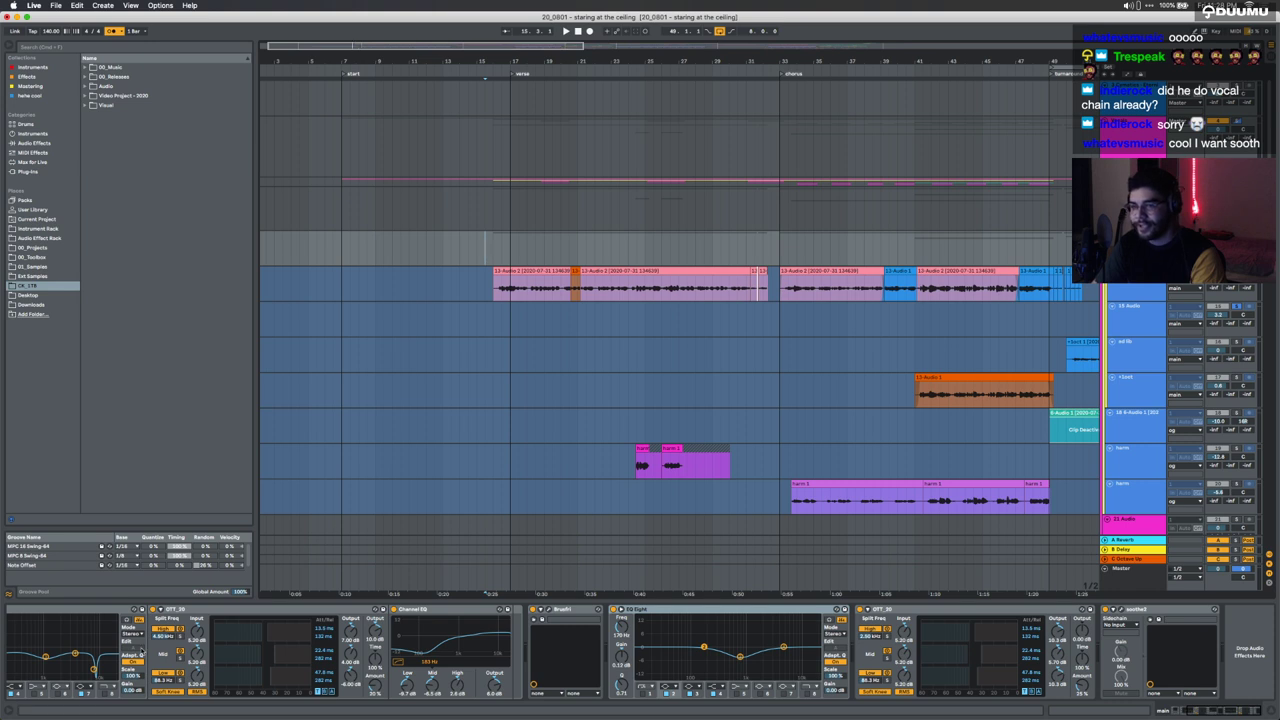
click(85, 607)
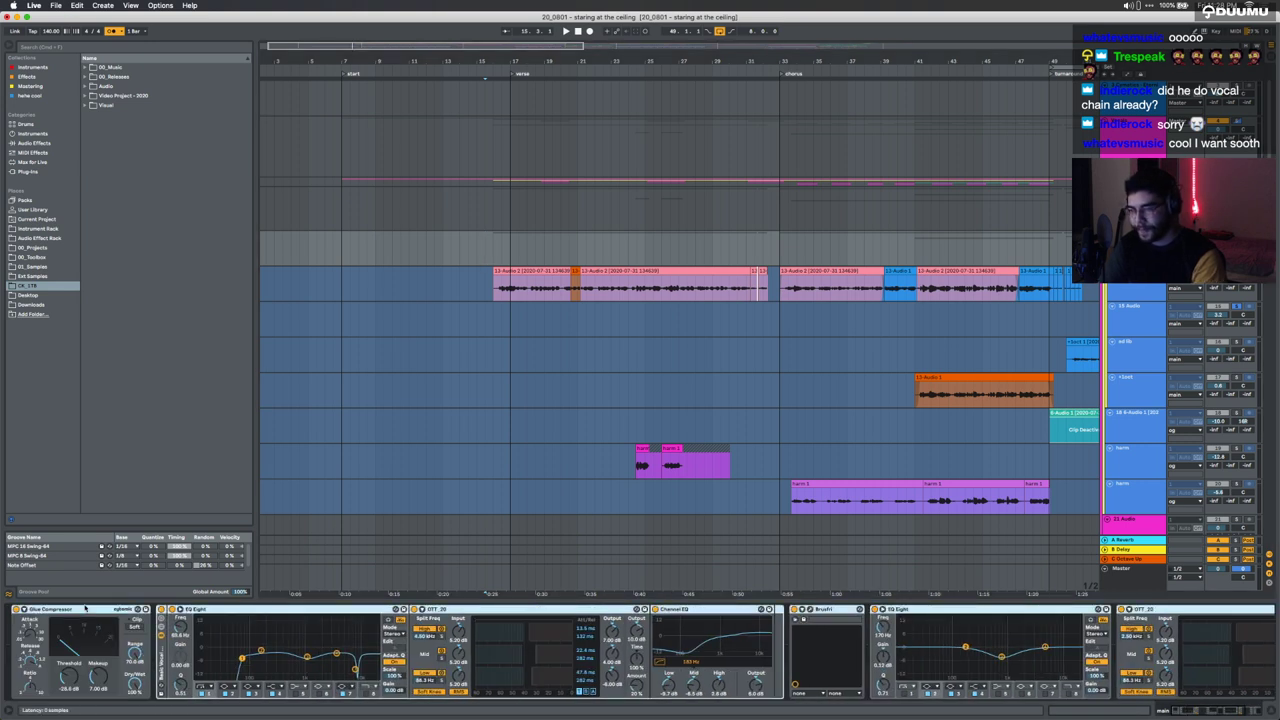
Step: Play the lead vocal from the beginning of the verse with the group and subgroup effects bypassed
click(521, 270)
key(space)
scroll(510, 289, up, 5)
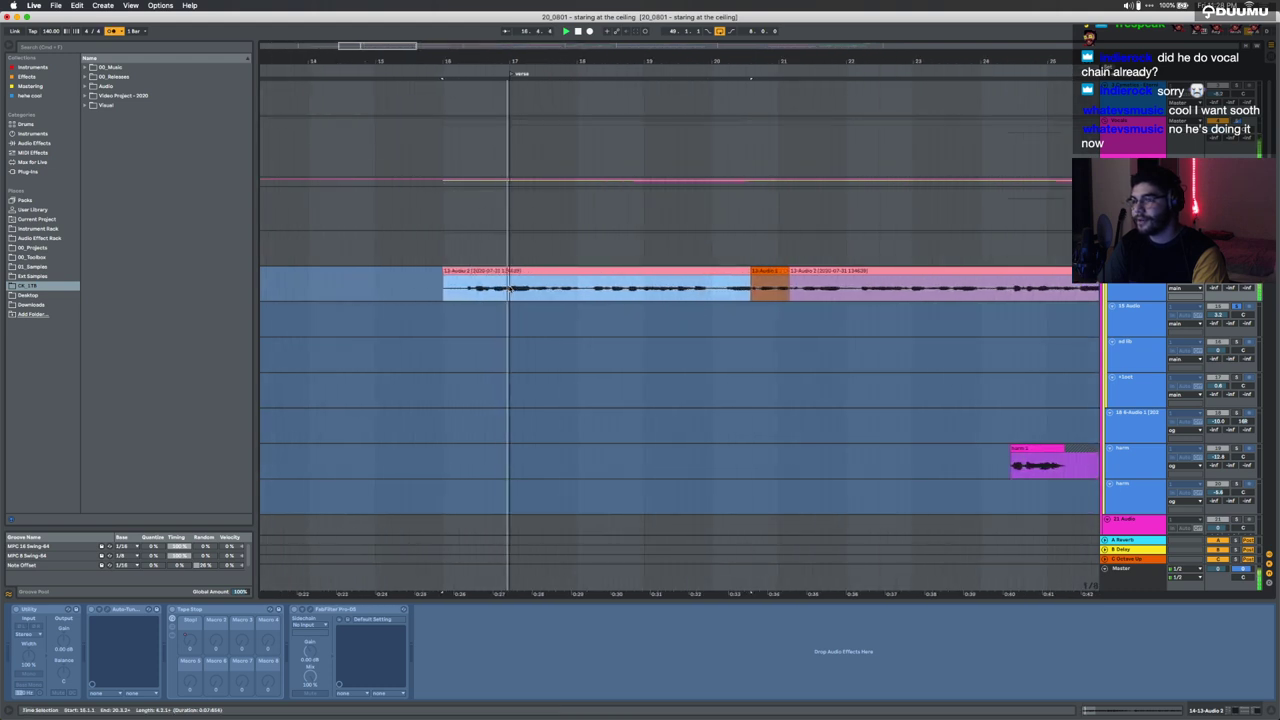
click(510, 289)
key(minus)
key(minus)
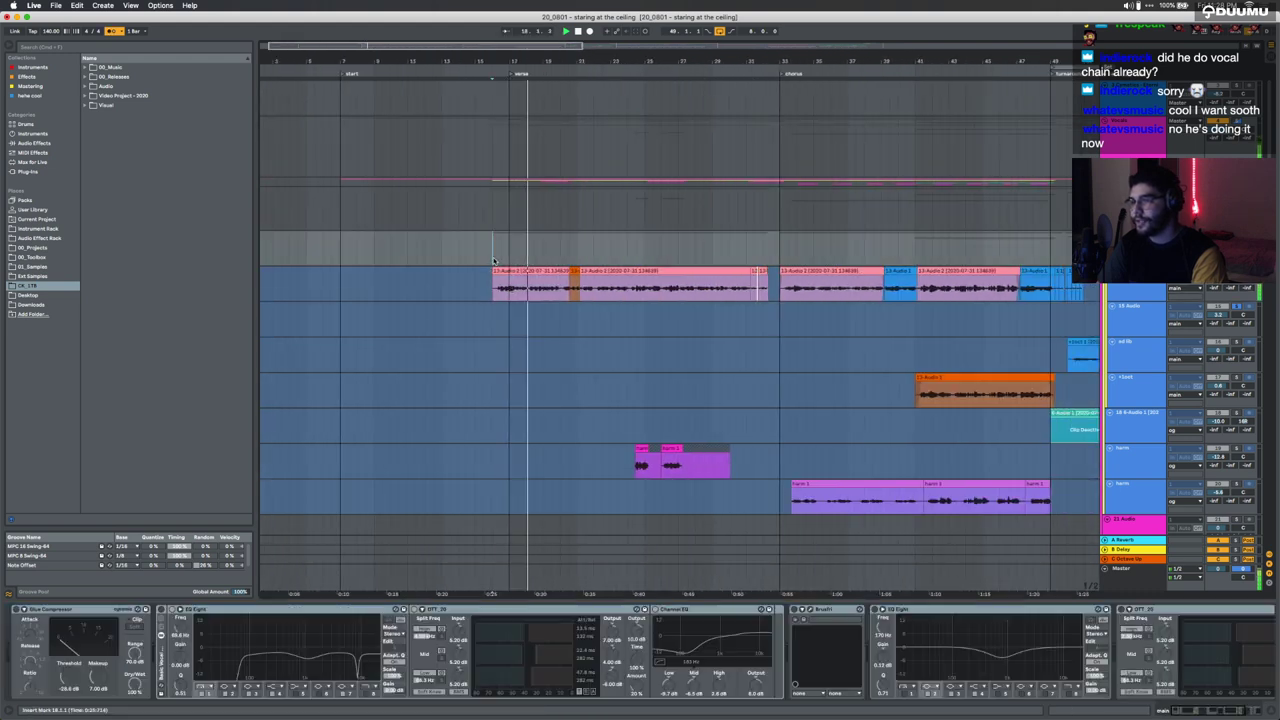
Step: Switch the main vocal subgroup's devices back on and play the verse vocal through its chain
click(493, 260)
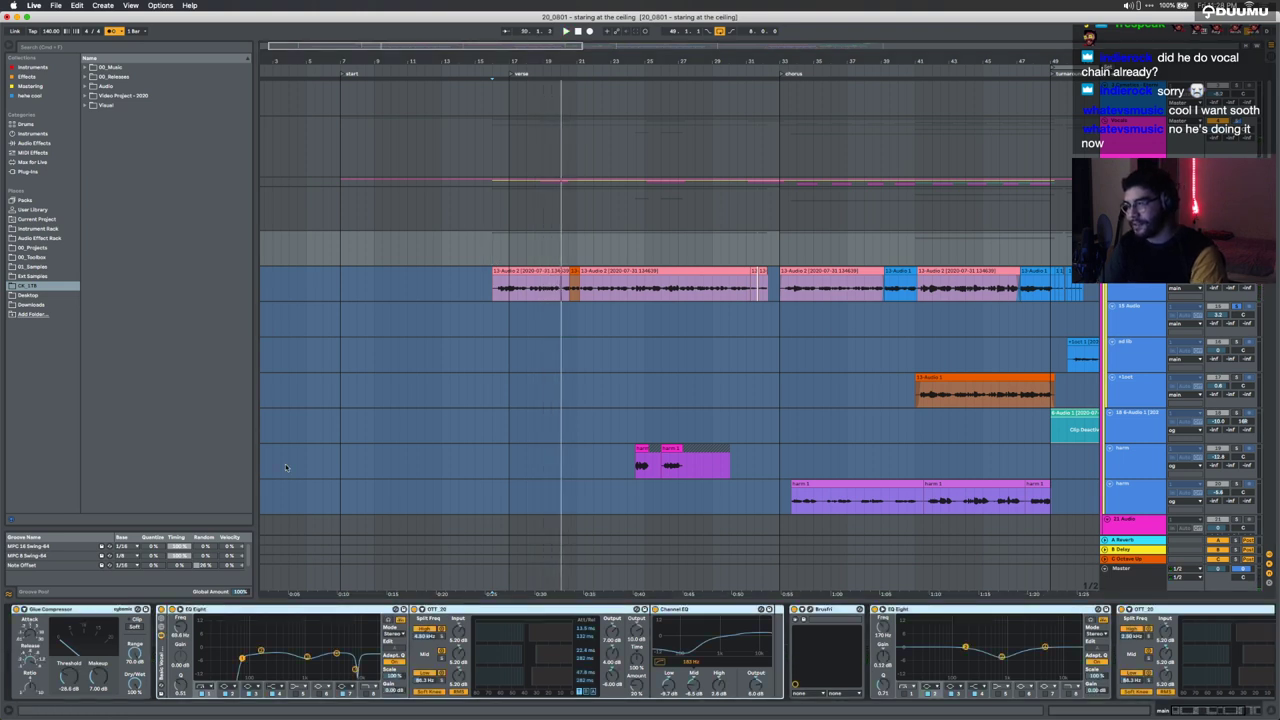
click(495, 283)
key(space)
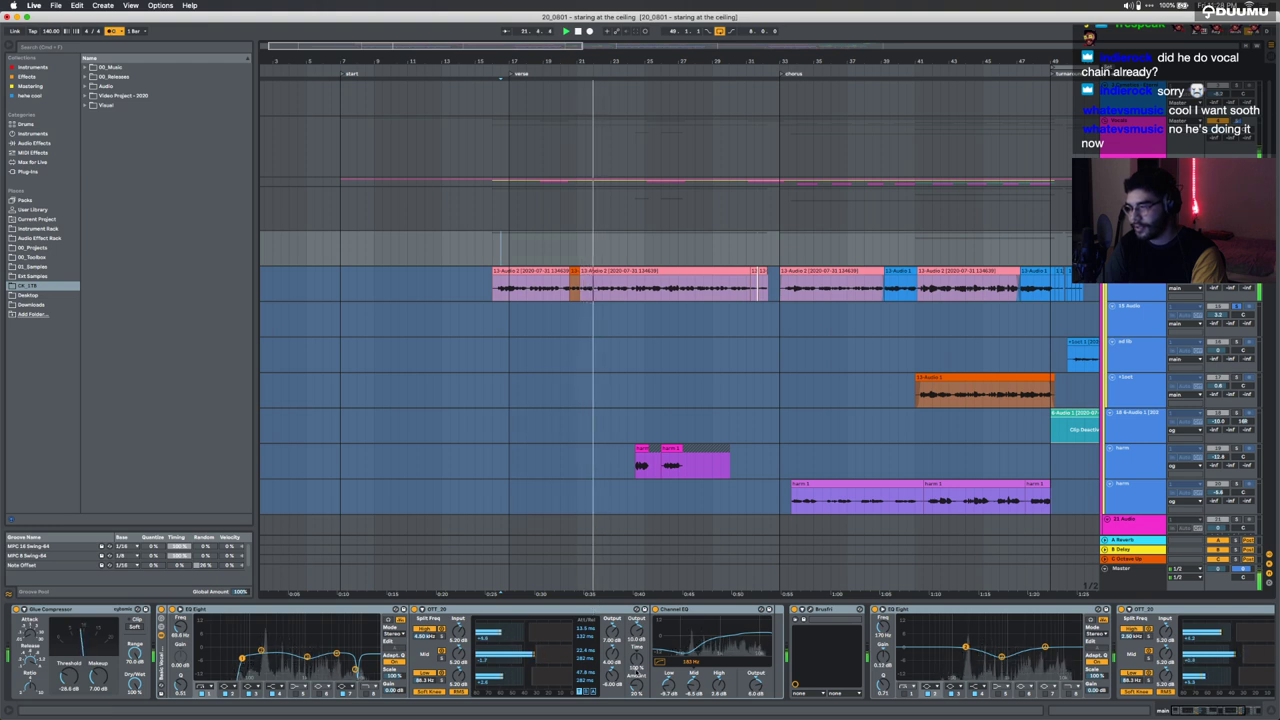
scroll(645, 668, right, 5)
scroll(645, 668, right, 1)
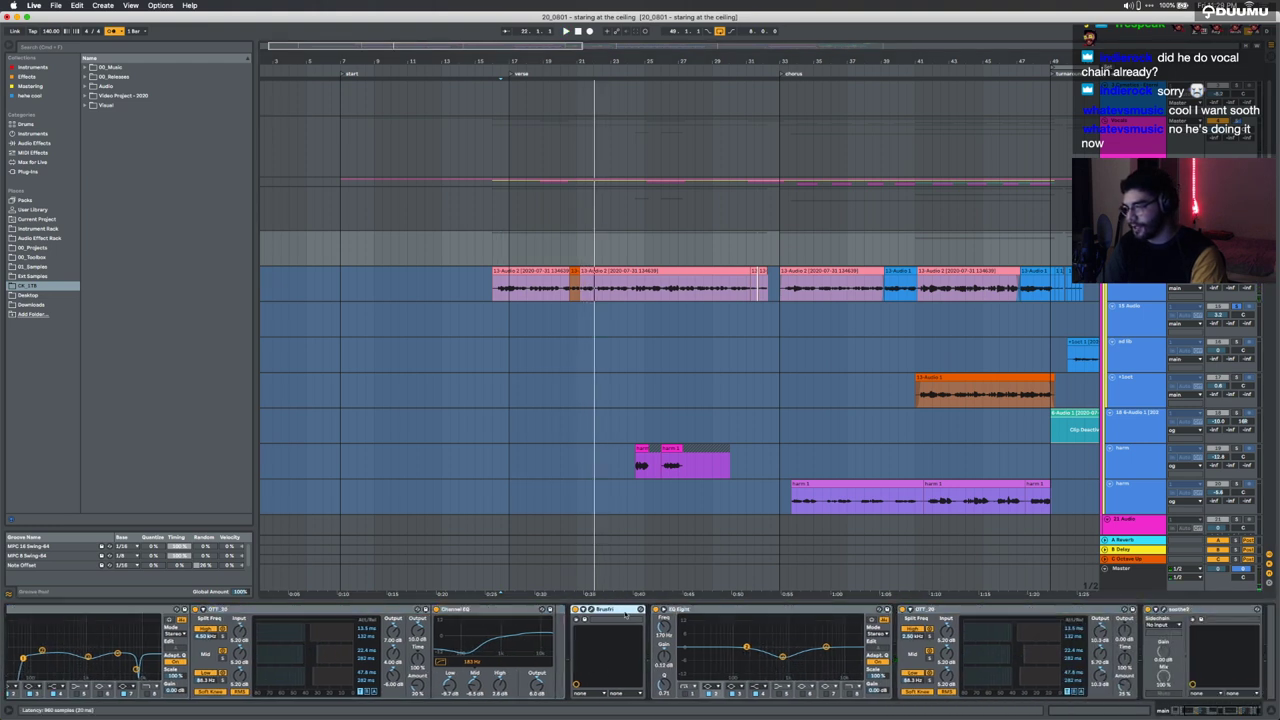
Step: Switch the Vocals group's effect rack back on and play the verse's first vocal clip through it
click(1130, 128)
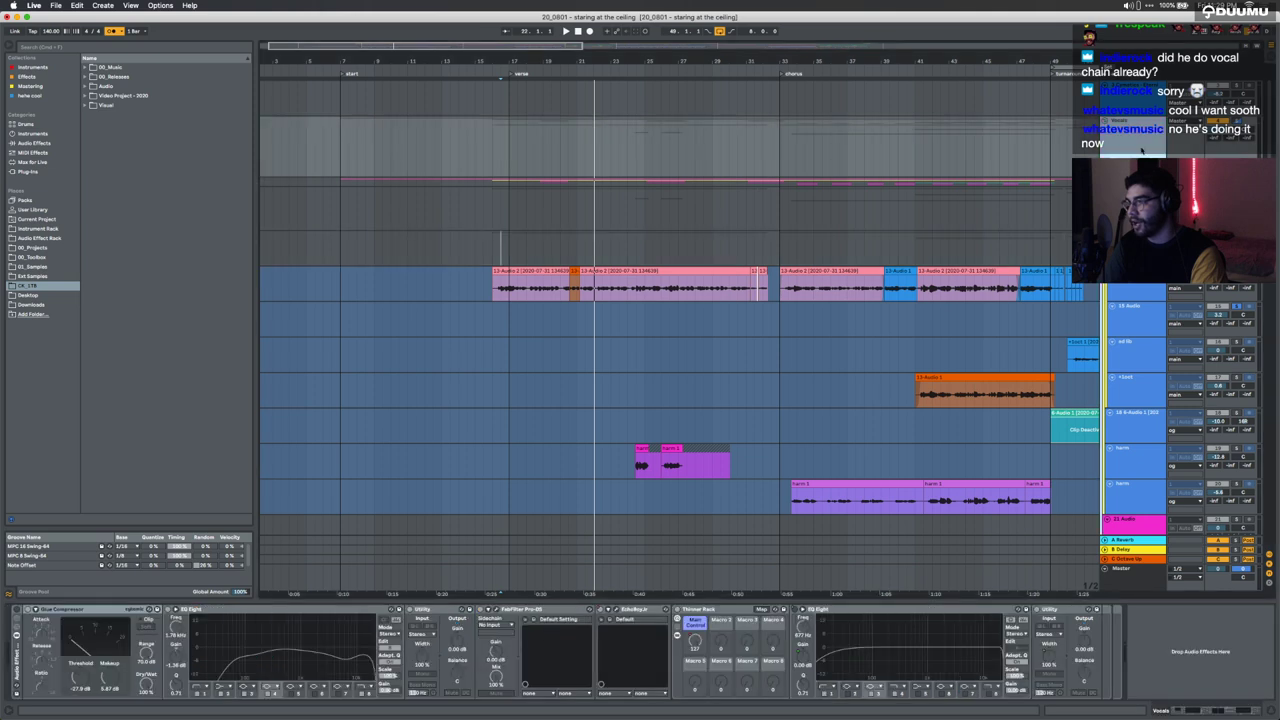
click(16, 611)
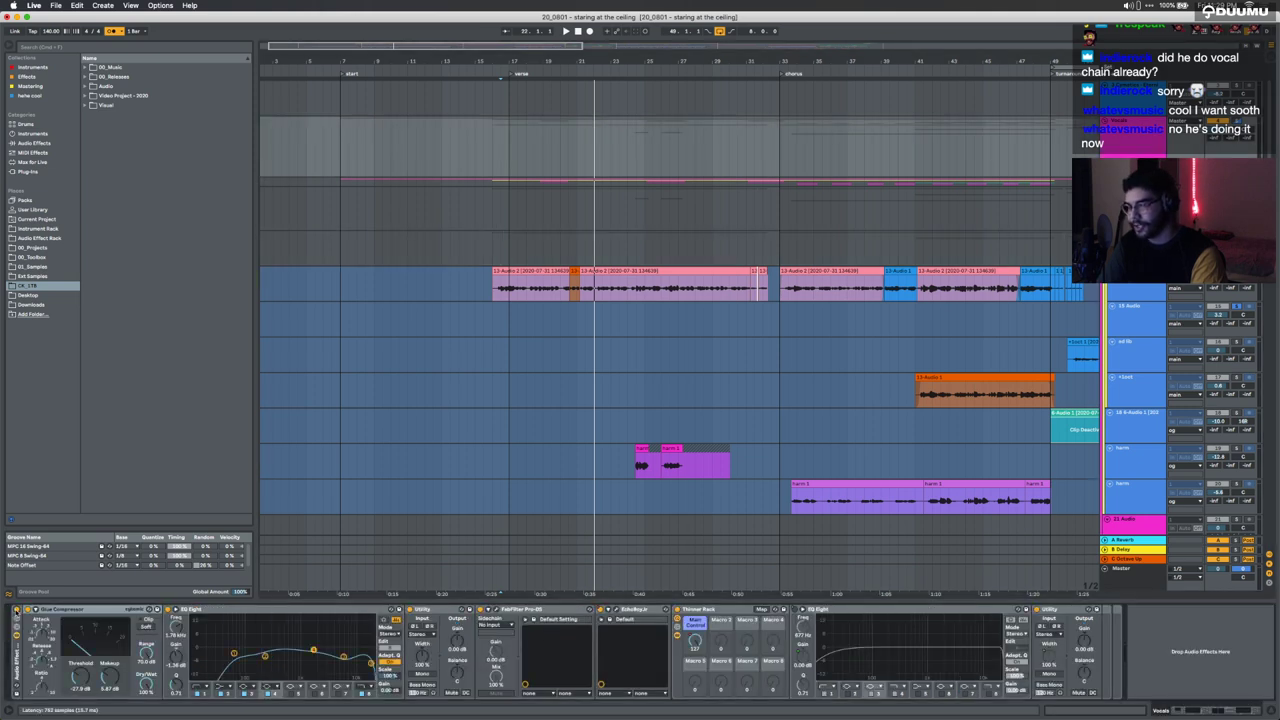
click(509, 271)
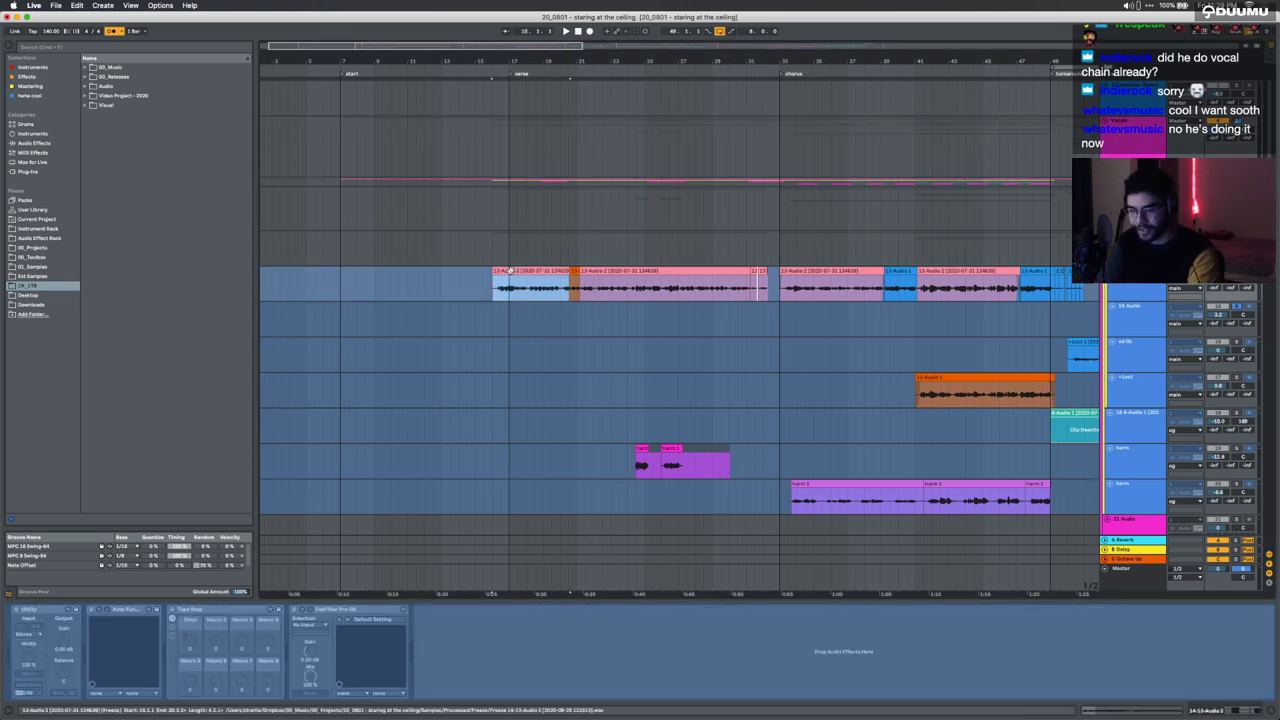
key(space)
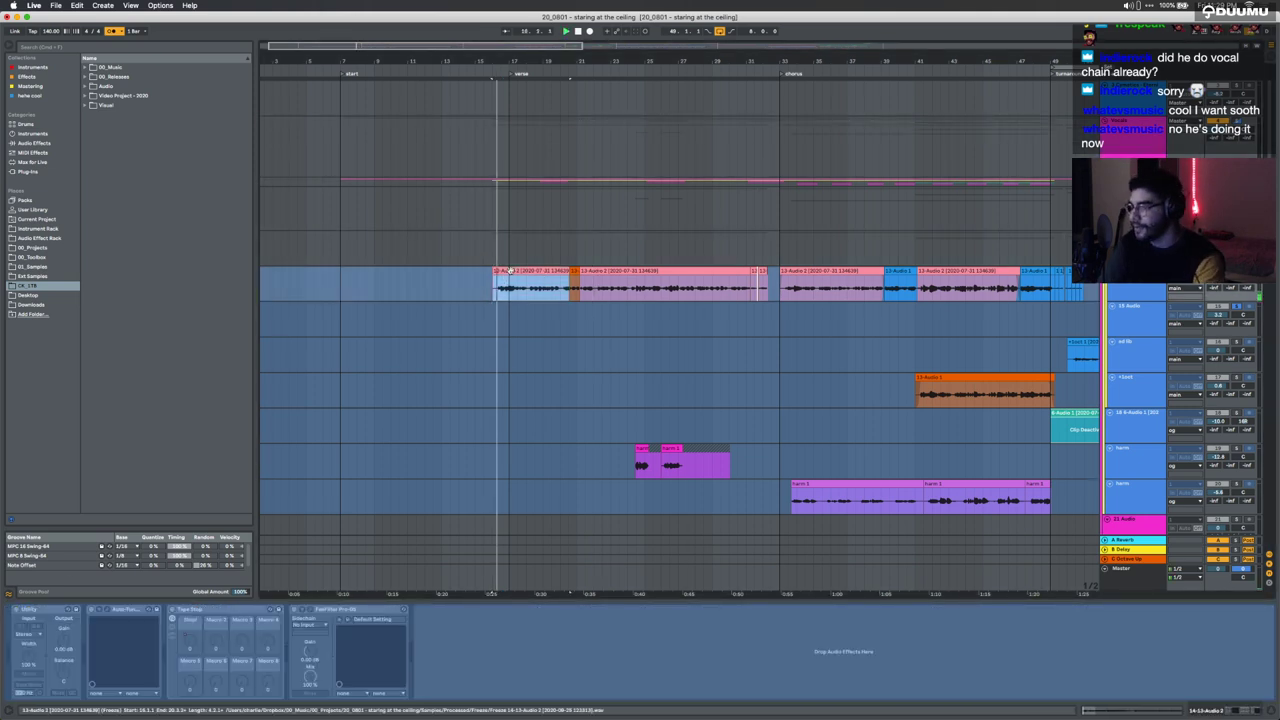
click(506, 156)
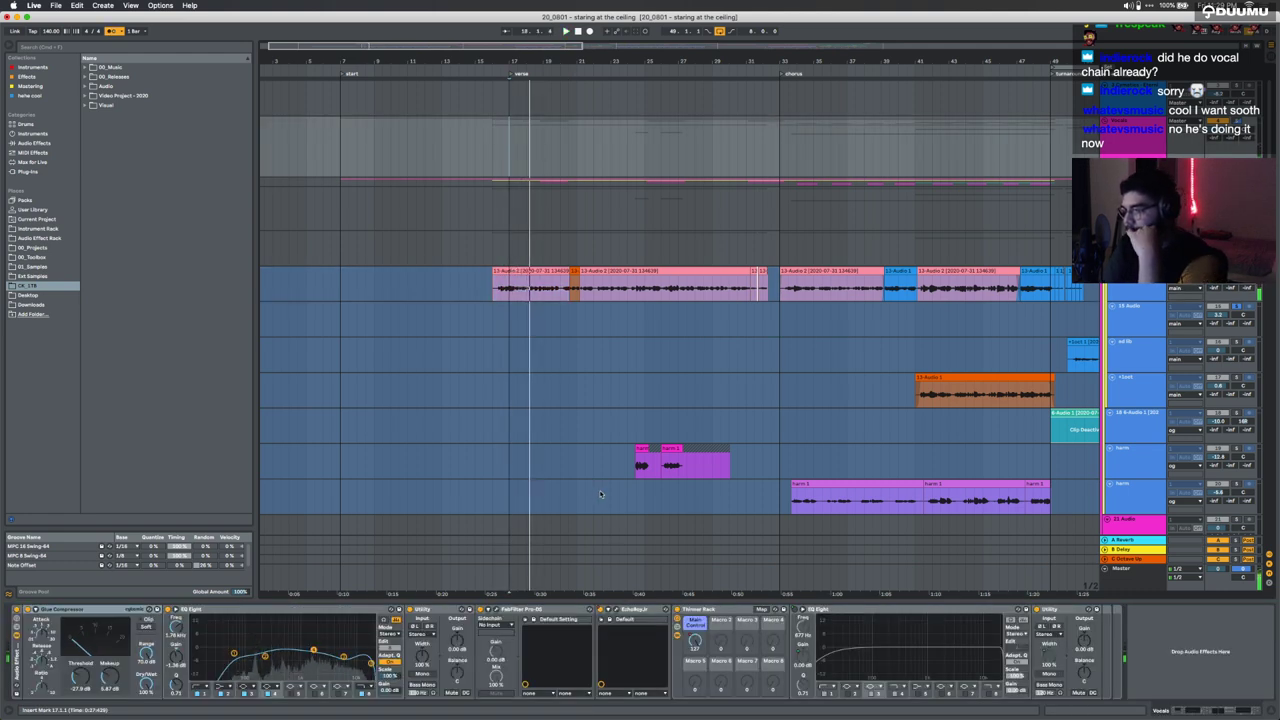
Step: Show and close the EchoBoy Jr. window on the Vocals group, and group that plug-in into its own nested rack
click(630, 610)
click(617, 610)
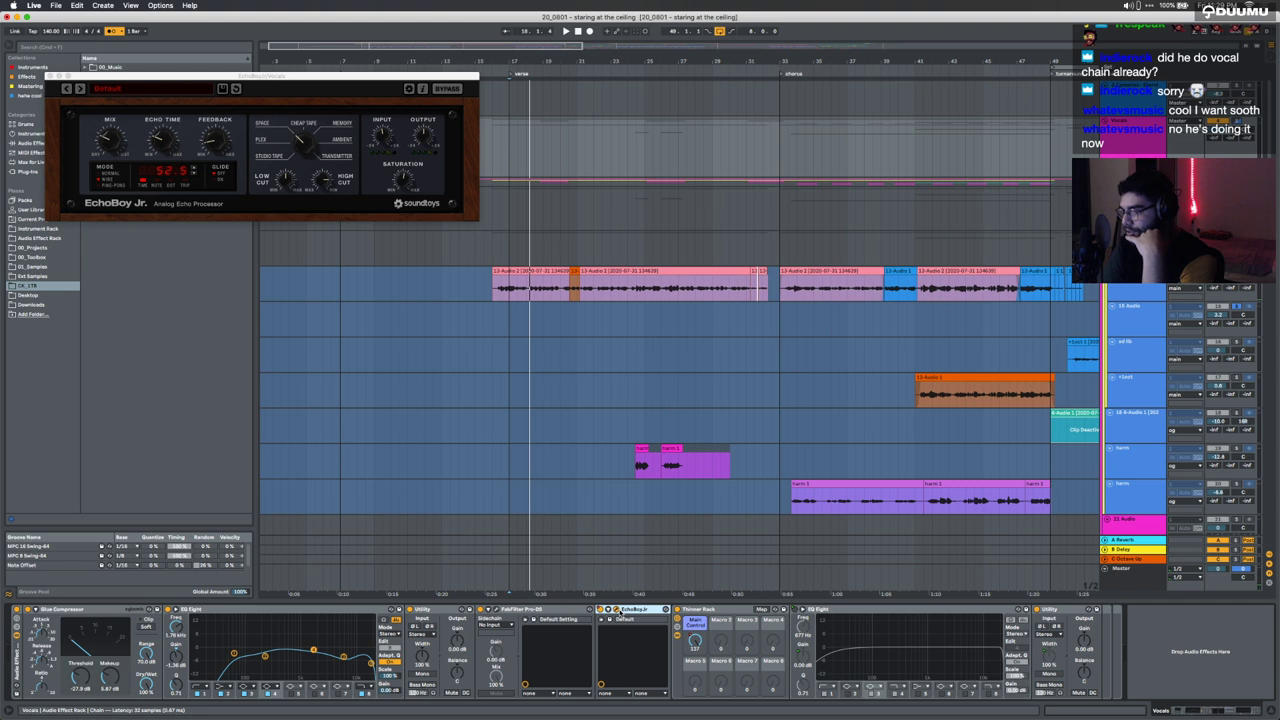
click(617, 610)
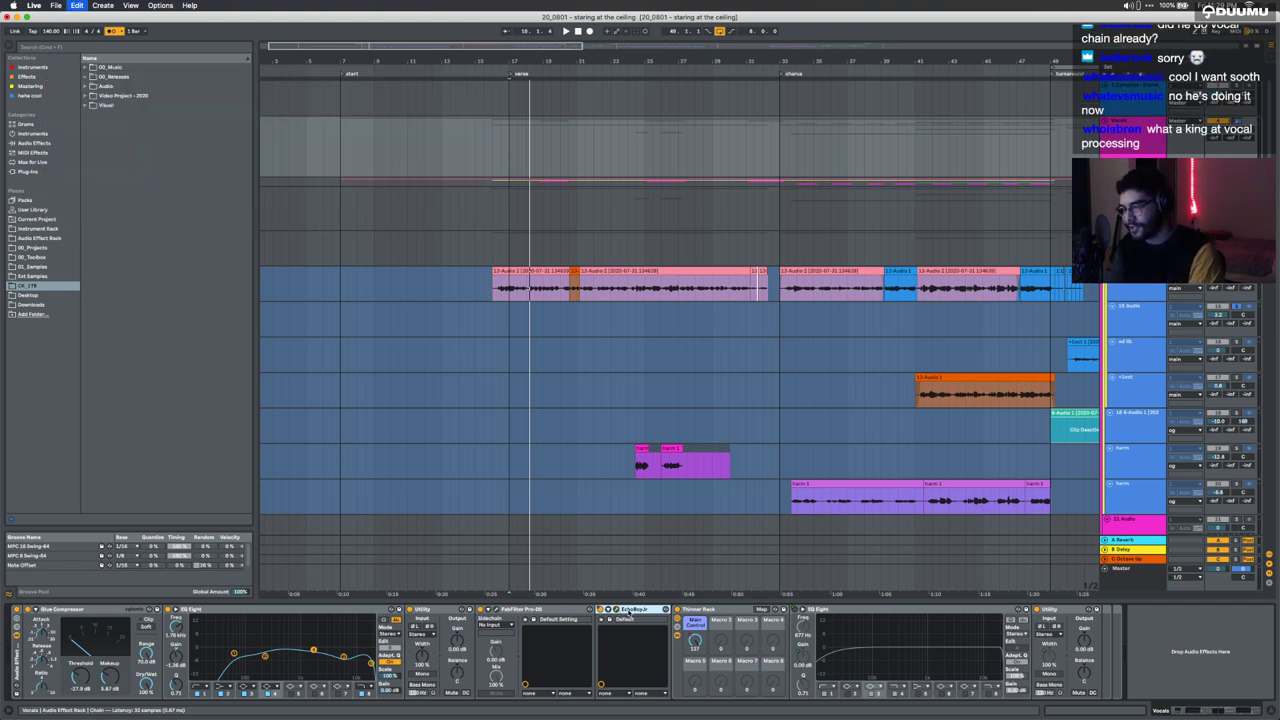
click(601, 611)
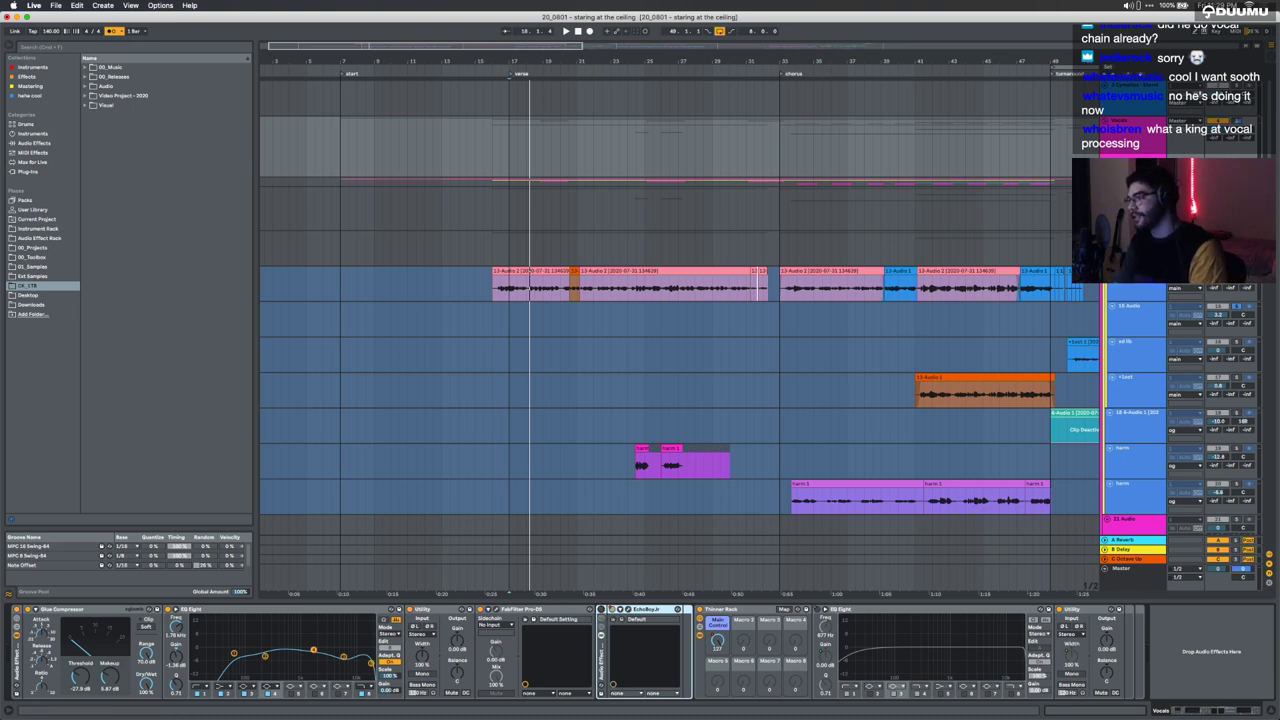
Step: Audition the vocals around the start of the verse with EchoBoy Jr. in its nested rack, restarting playback from several points
key(space)
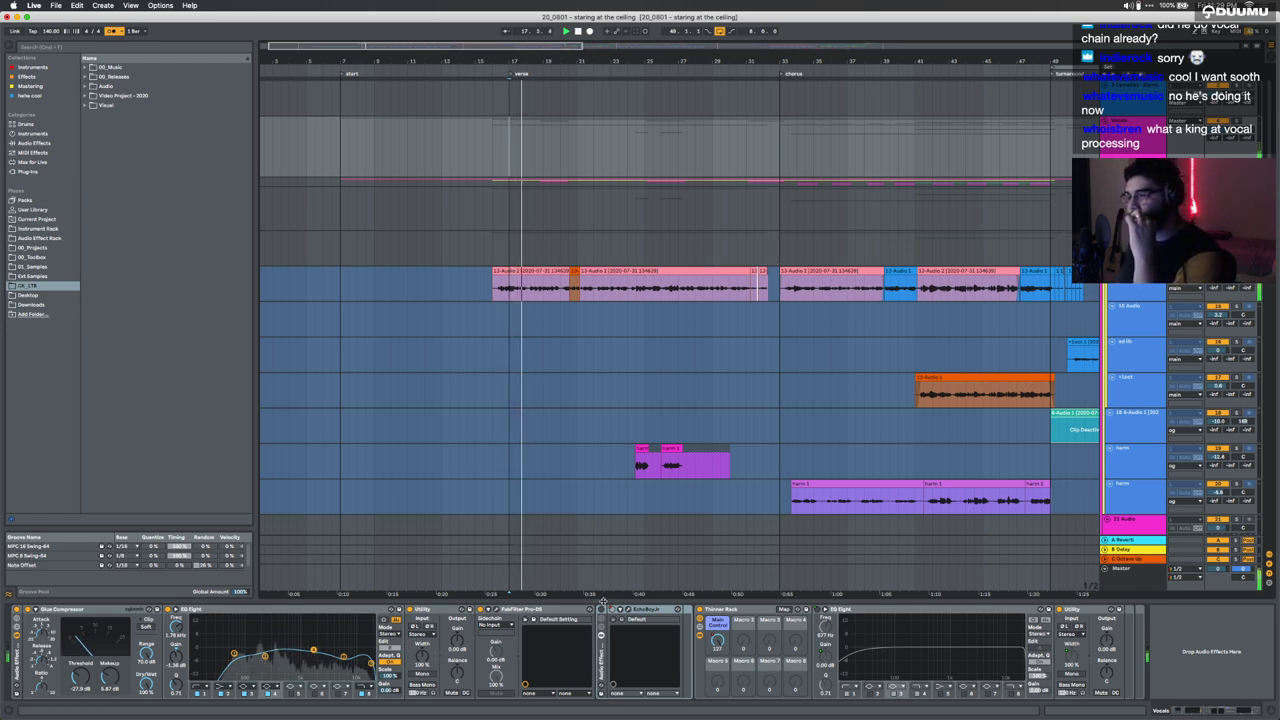
click(517, 359)
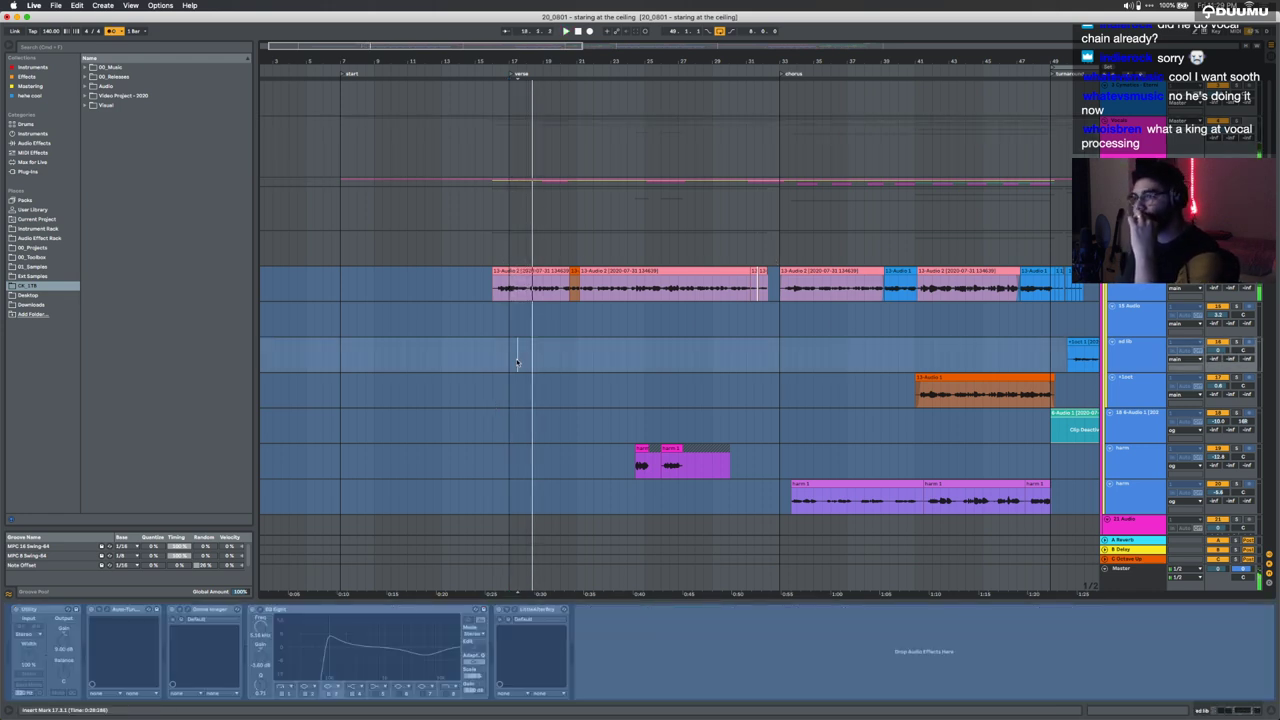
key(space)
click(495, 318)
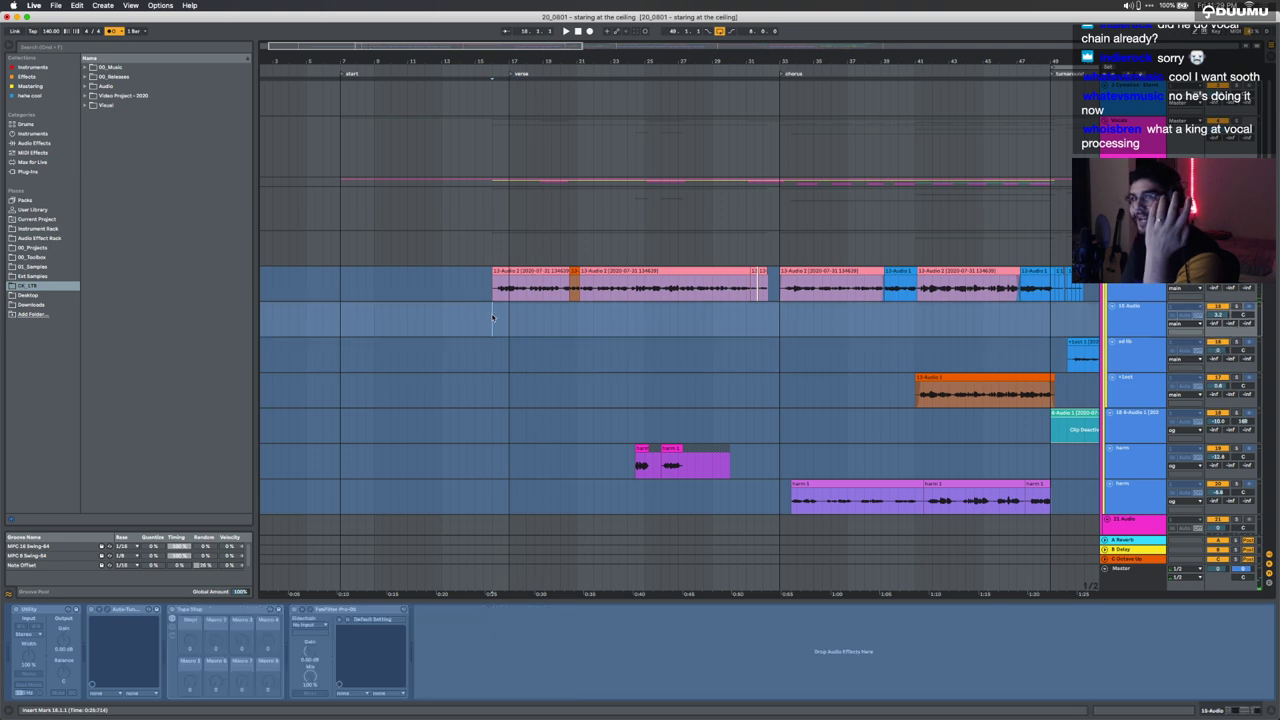
key(space)
click(497, 228)
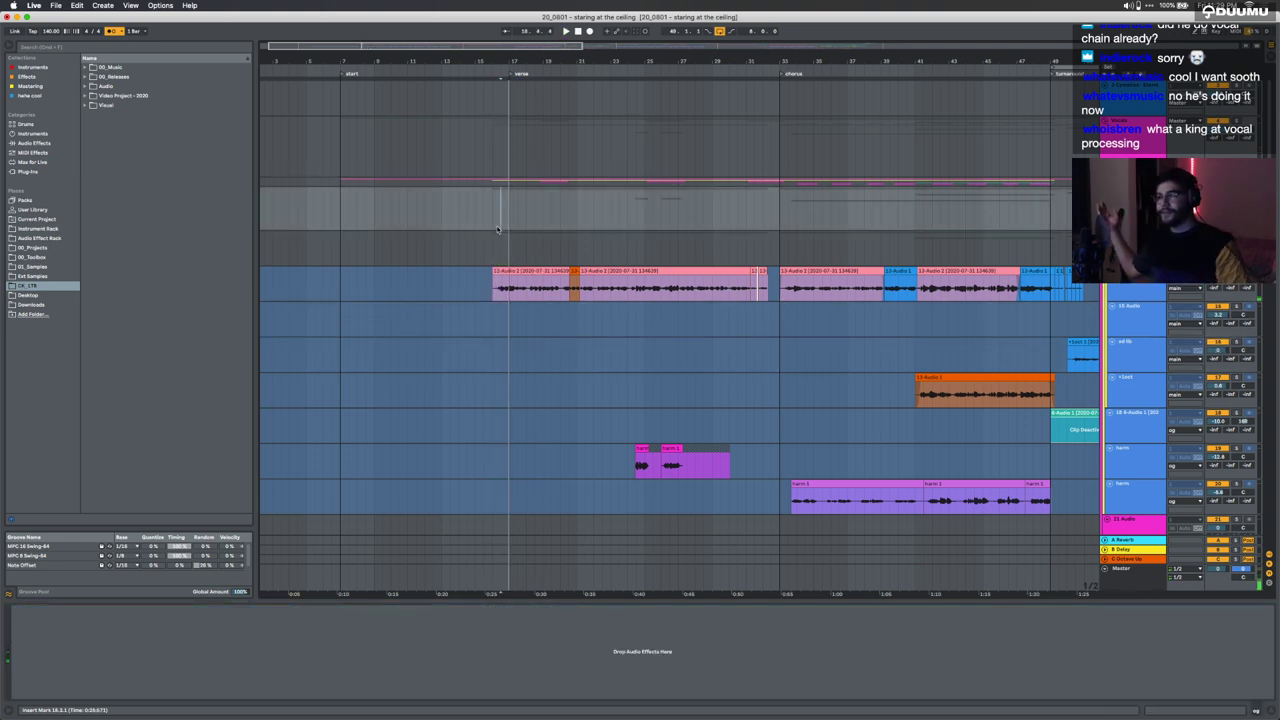
Step: Show the buffer size options in the audio preferences and close the Preferences window
key(super+comma)
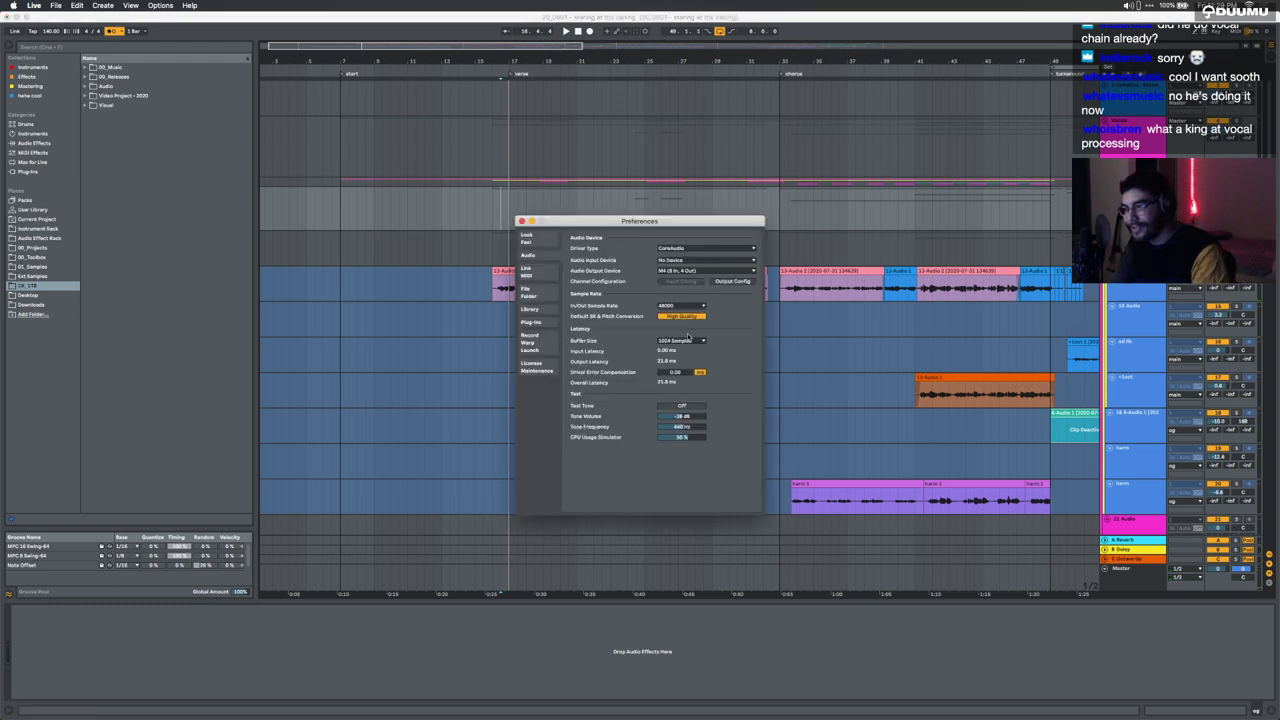
click(688, 338)
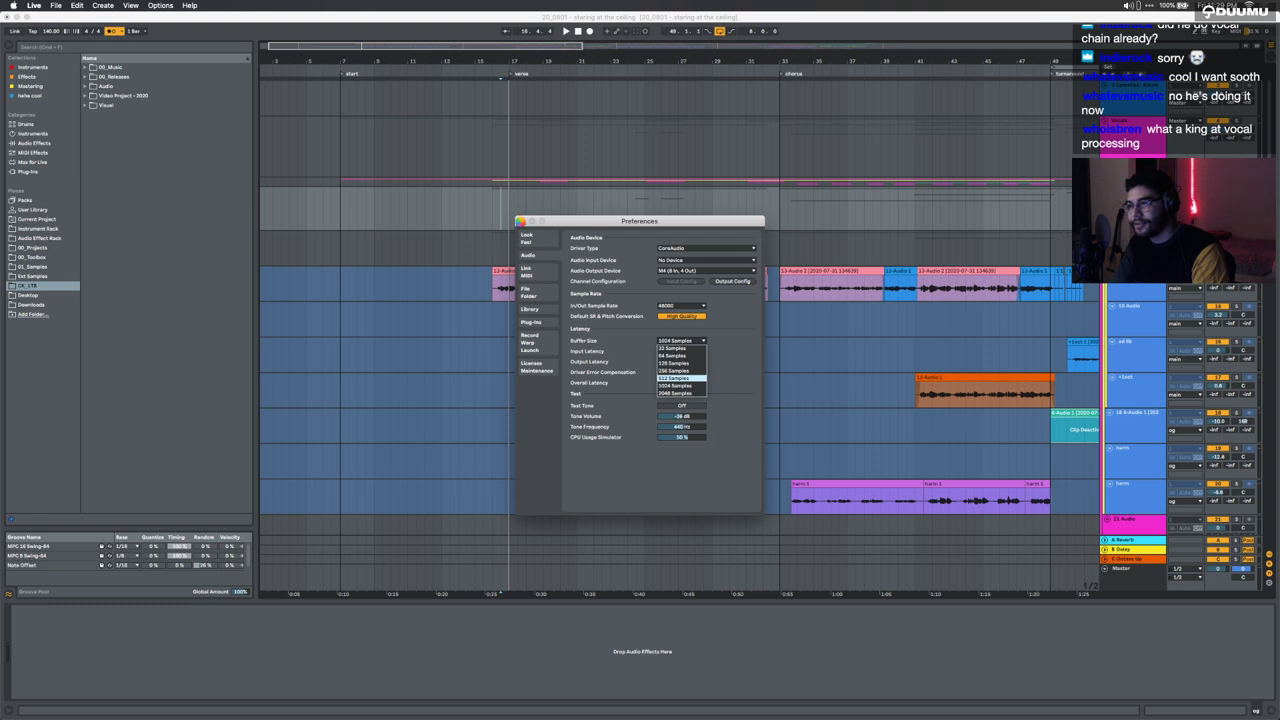
drag(552, 221, 552, 235)
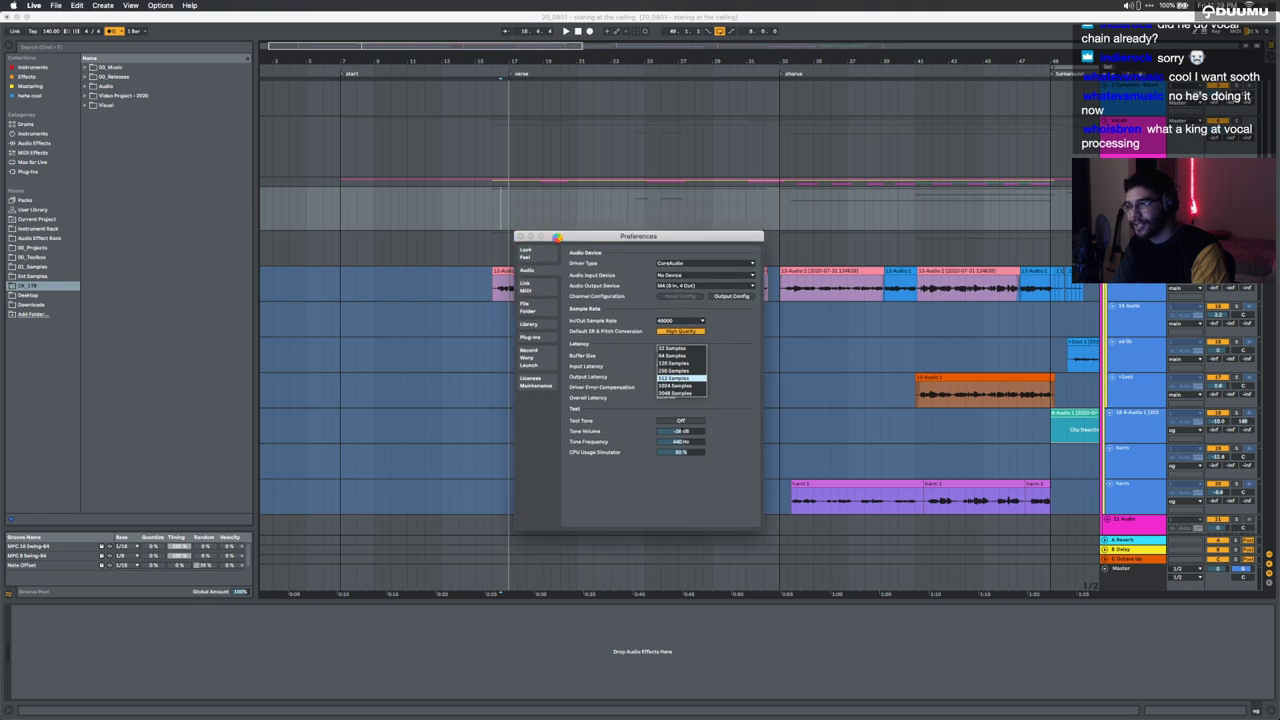
click(521, 235)
Step: Turn off the metronome and play the vocals from the start of the verse into the first harm clips
click(493, 200)
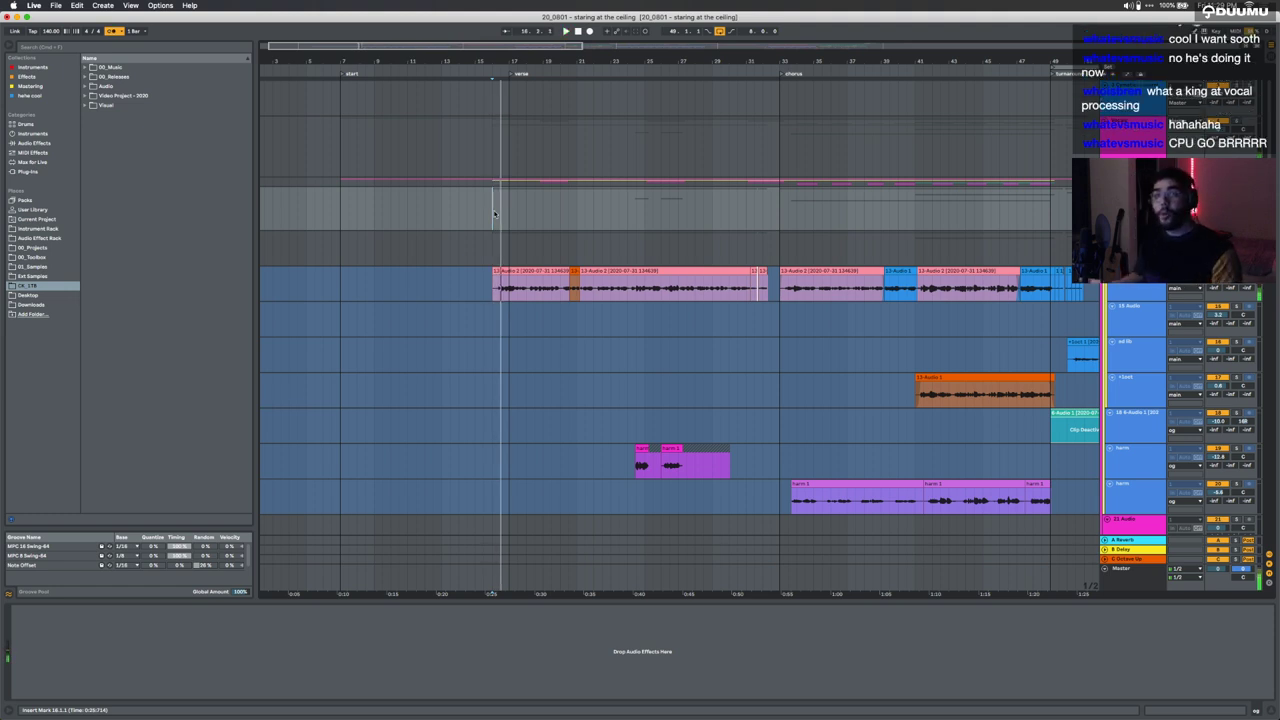
click(116, 31)
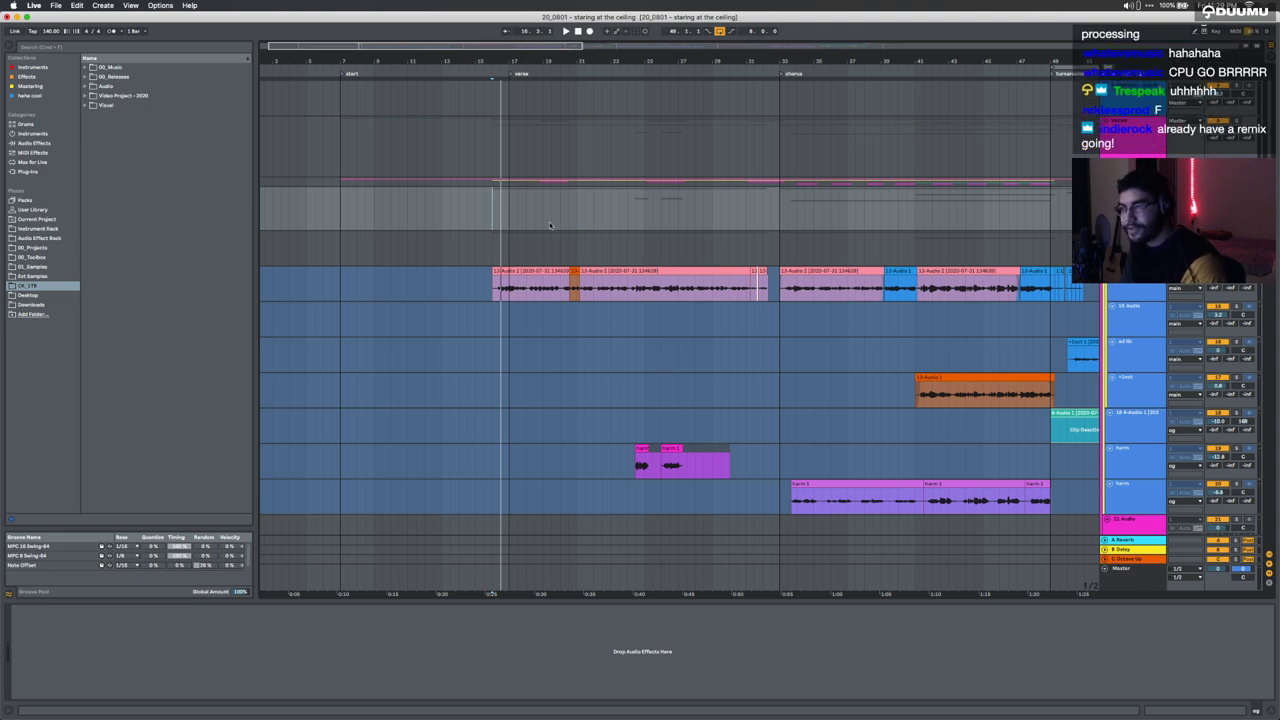
click(459, 214)
click(503, 217)
key(space)
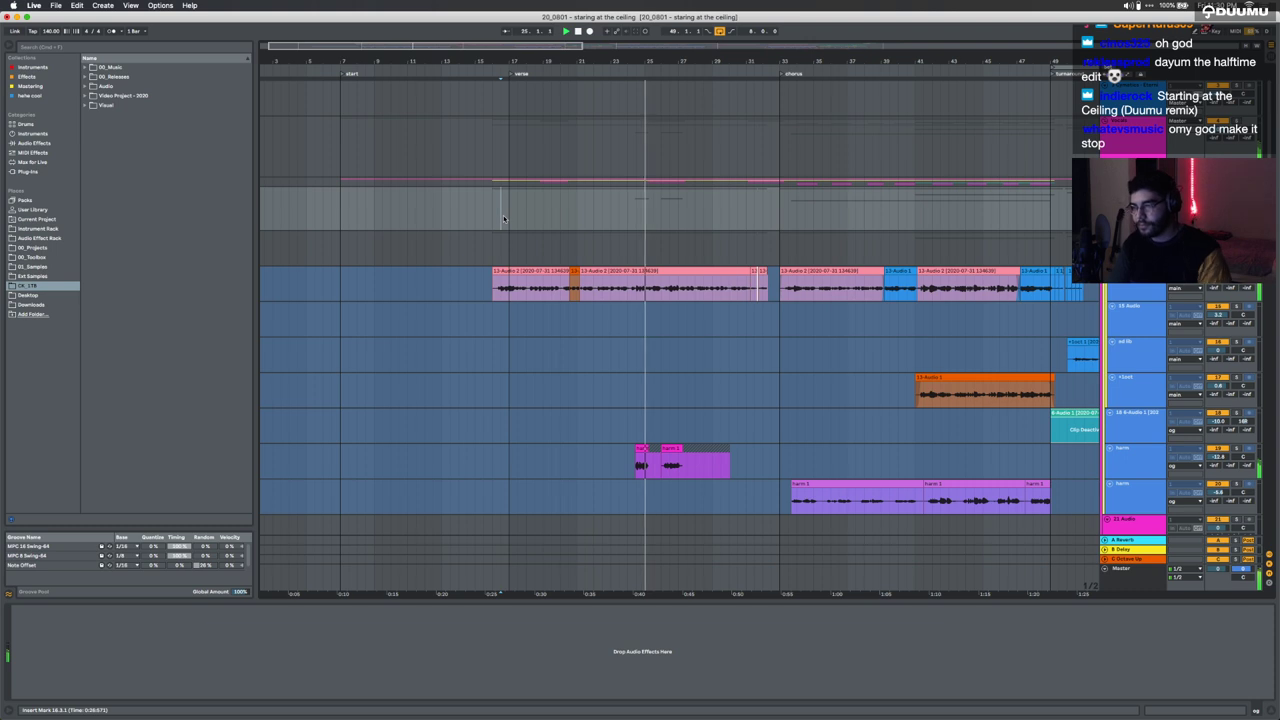
click(600, 385)
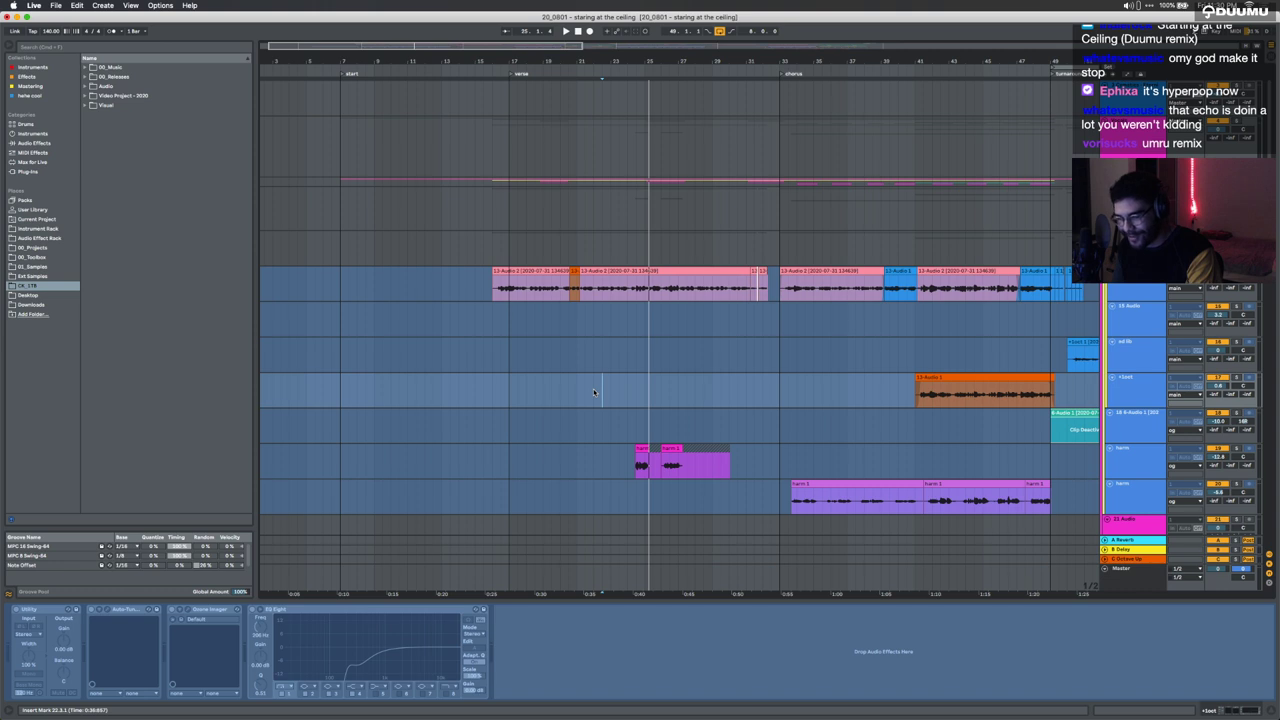
Step: Quit Ableton Live and force quit its remaining process
click(745, 331)
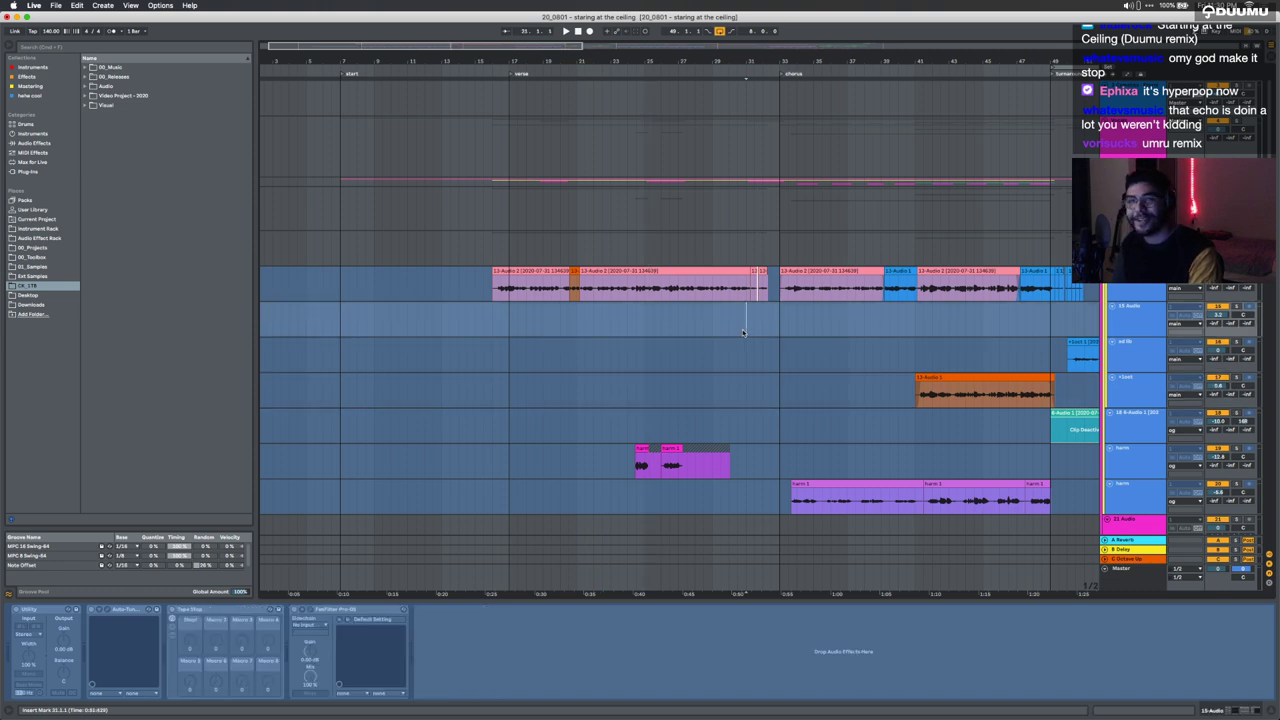
key(super+q)
click(556, 387)
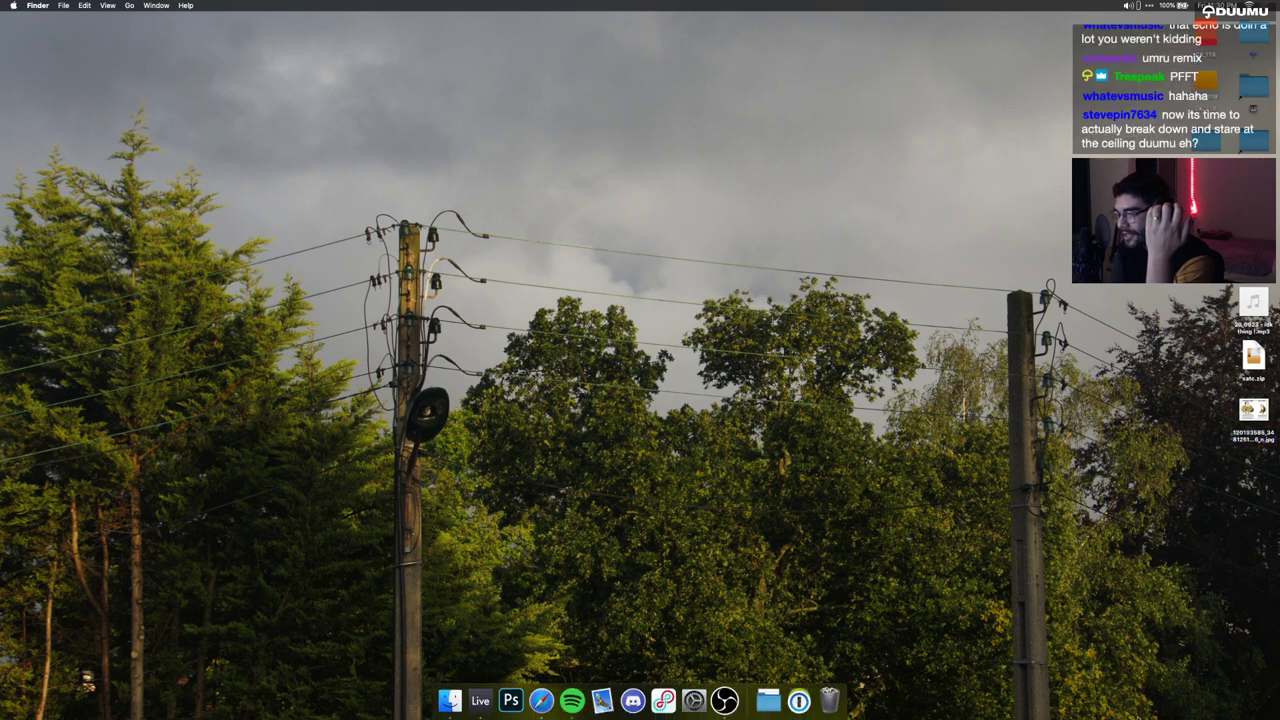
mouse_move(502, 712)
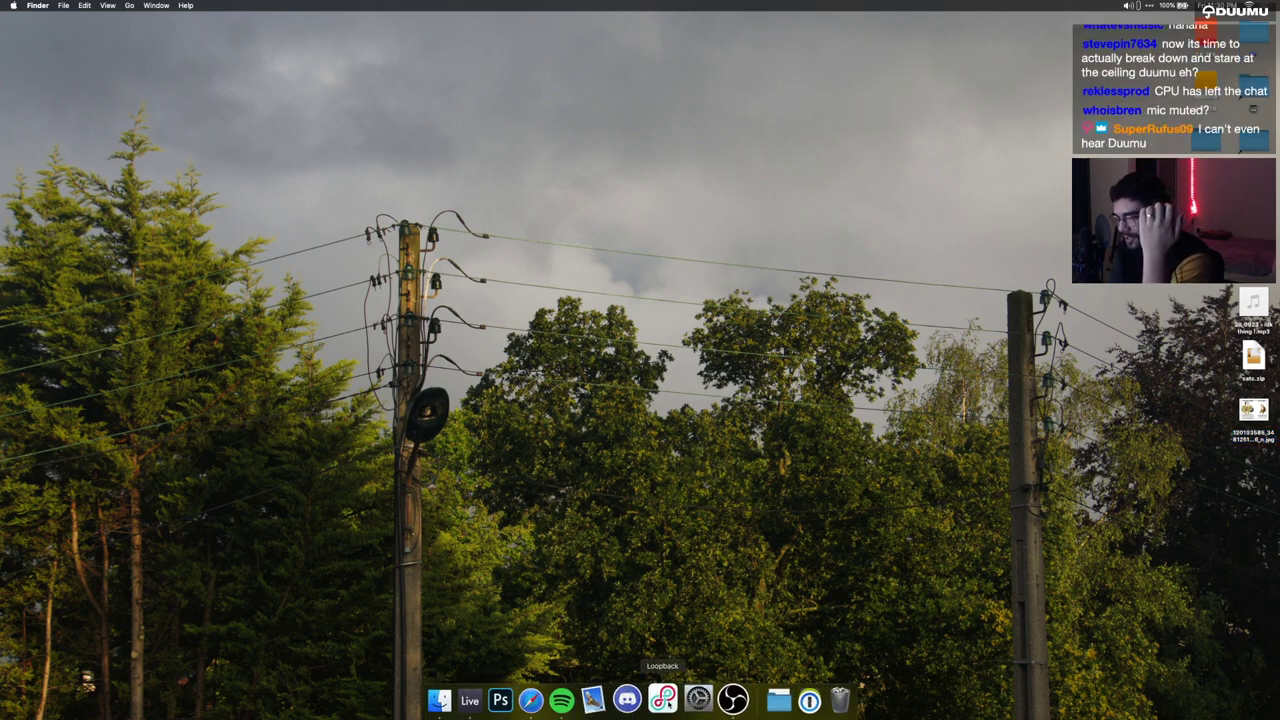
click(479, 699)
right_click(487, 712)
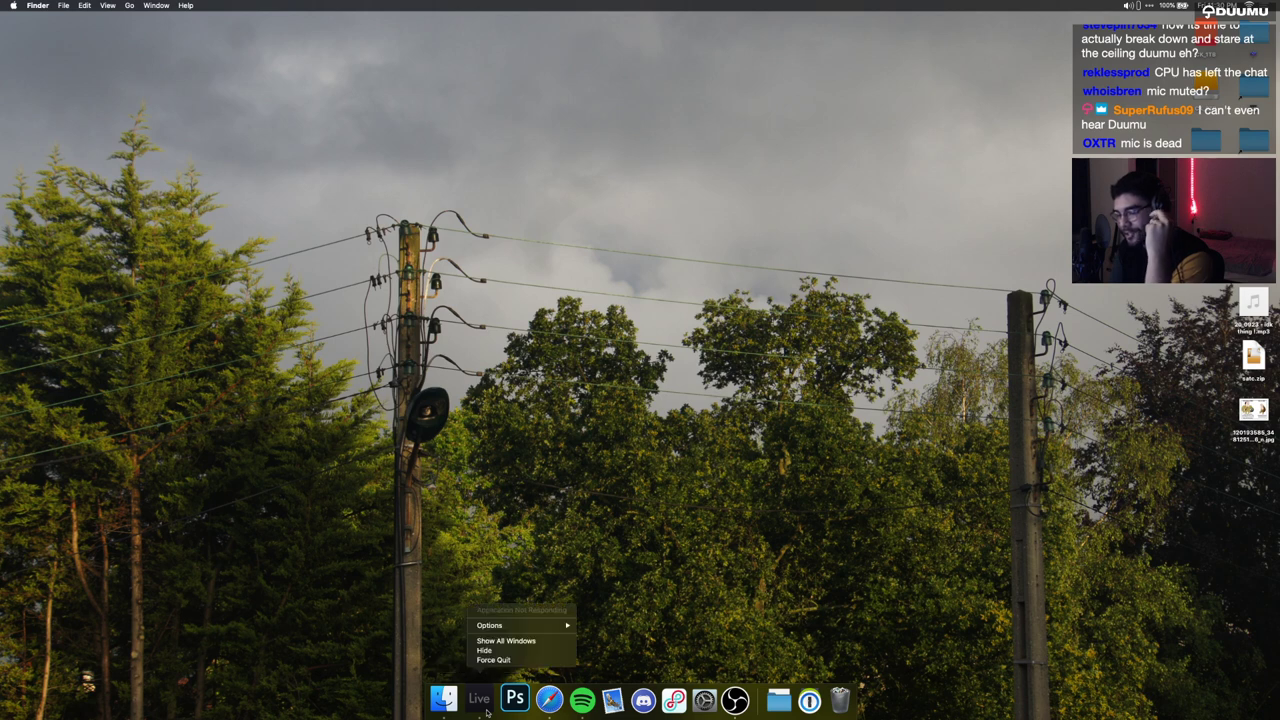
click(494, 661)
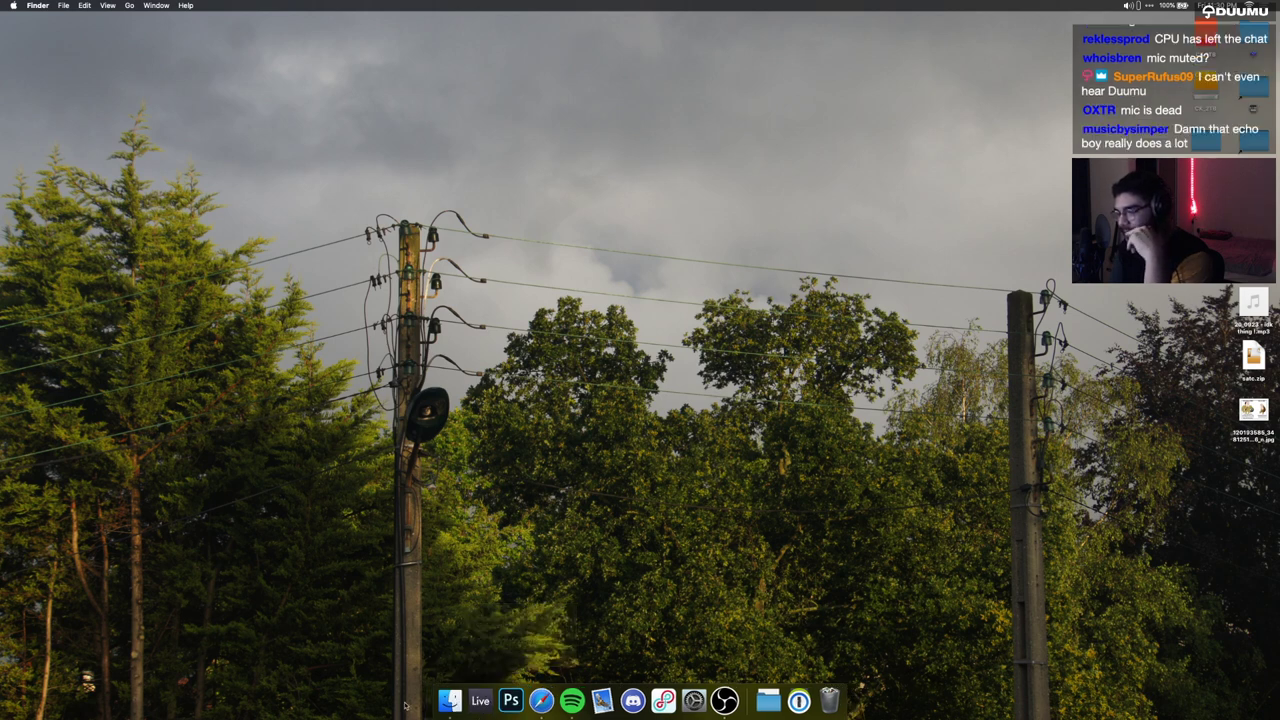
Step: Relaunch Ableton Live and dismiss the disabled-audio warning
click(481, 706)
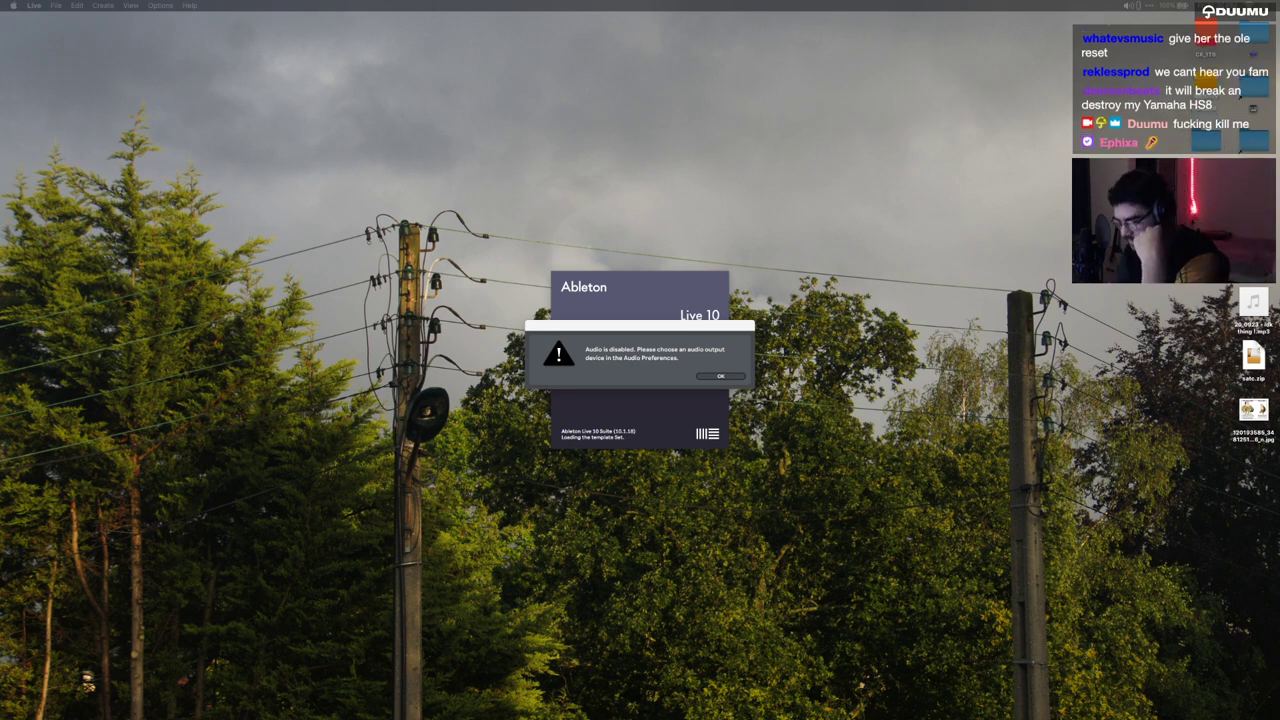
click(720, 376)
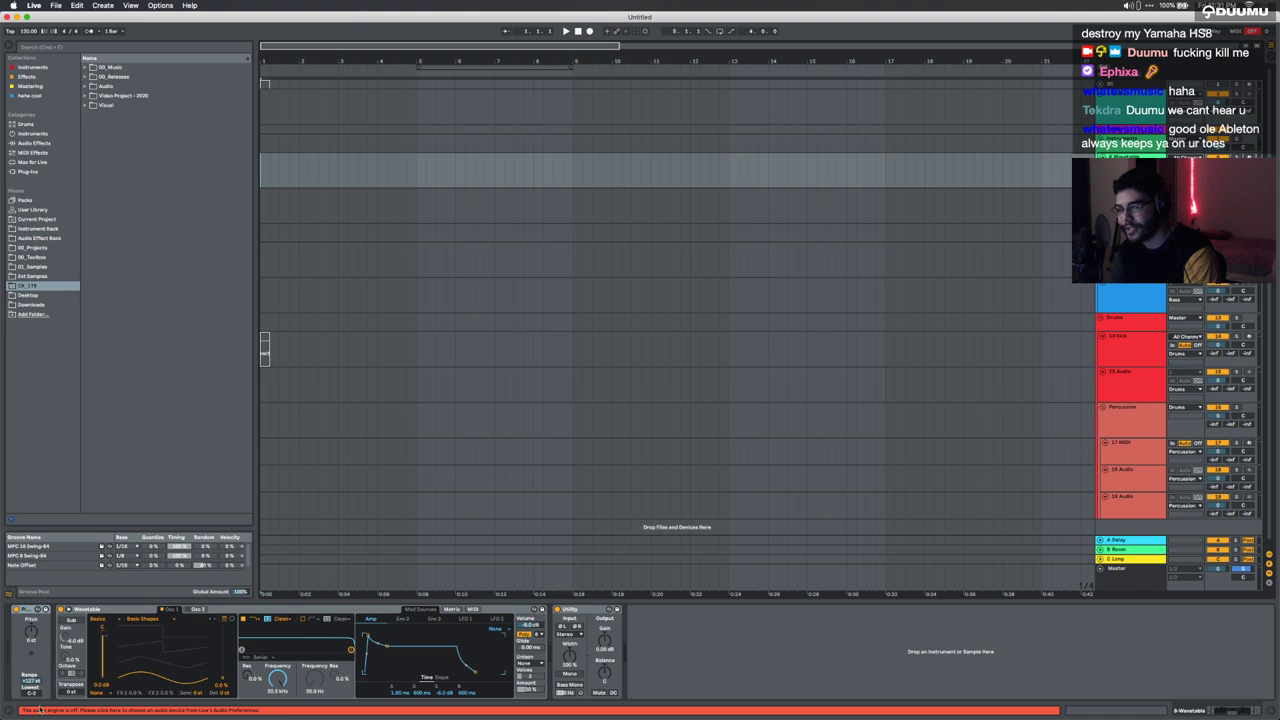
click(570, 392)
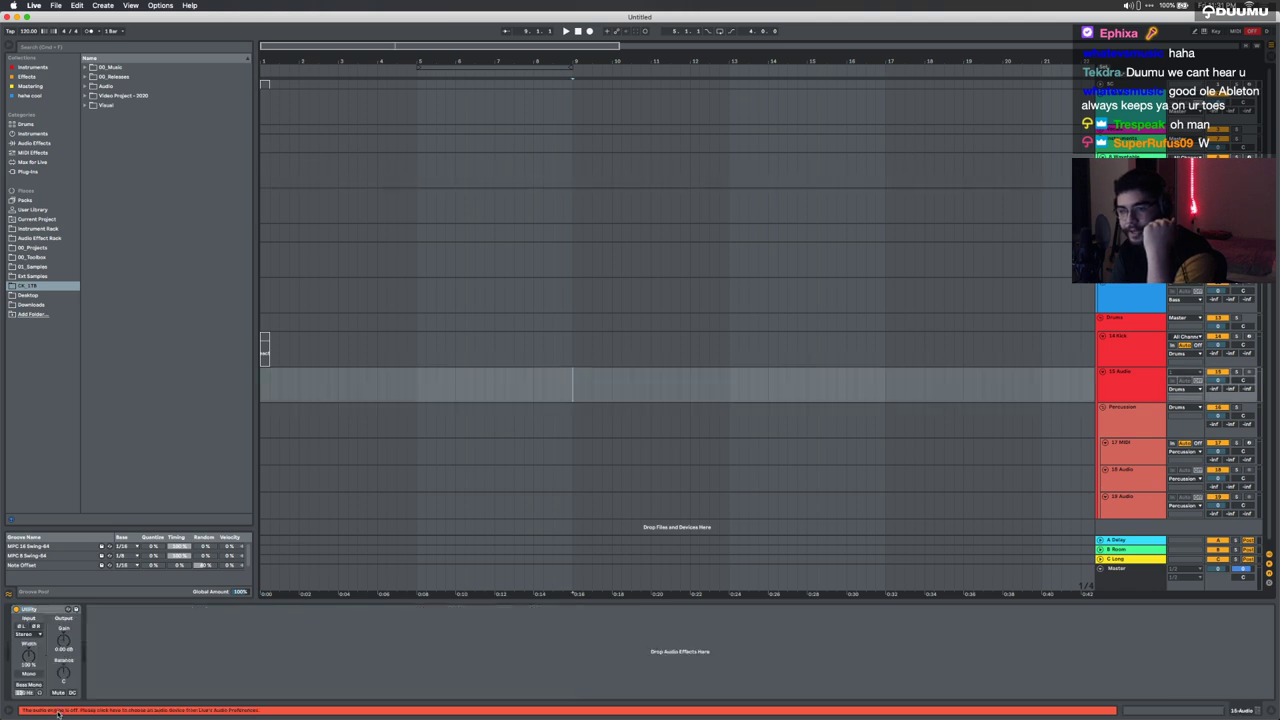
Step: Set the audio output device to M4 (8 In, 4 Out) in the audio preferences and choose an audio input device
click(57, 711)
click(706, 295)
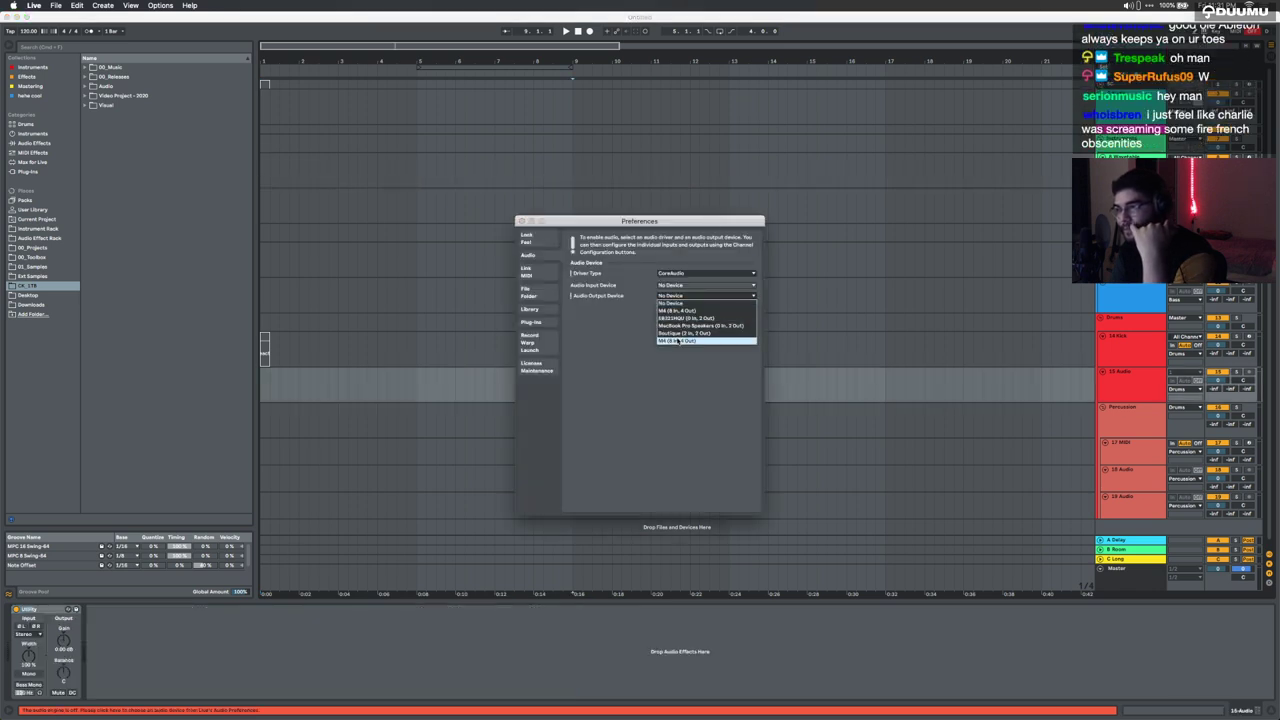
click(677, 341)
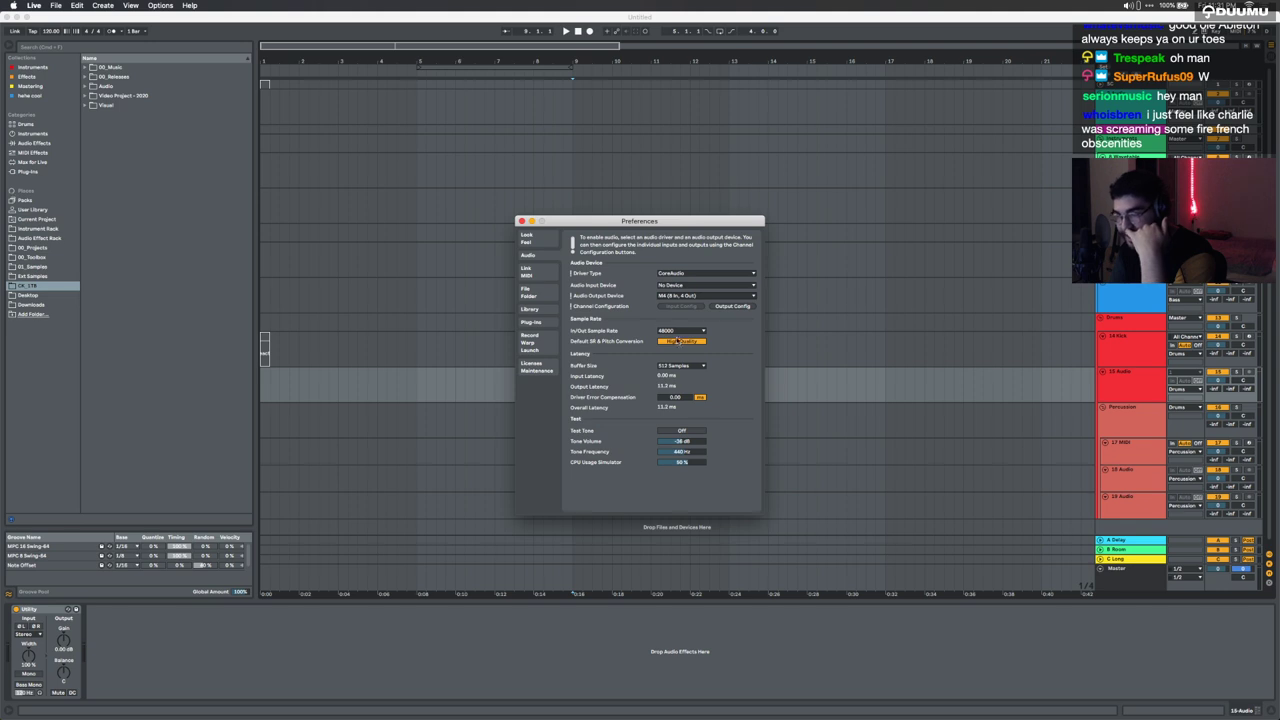
click(681, 285)
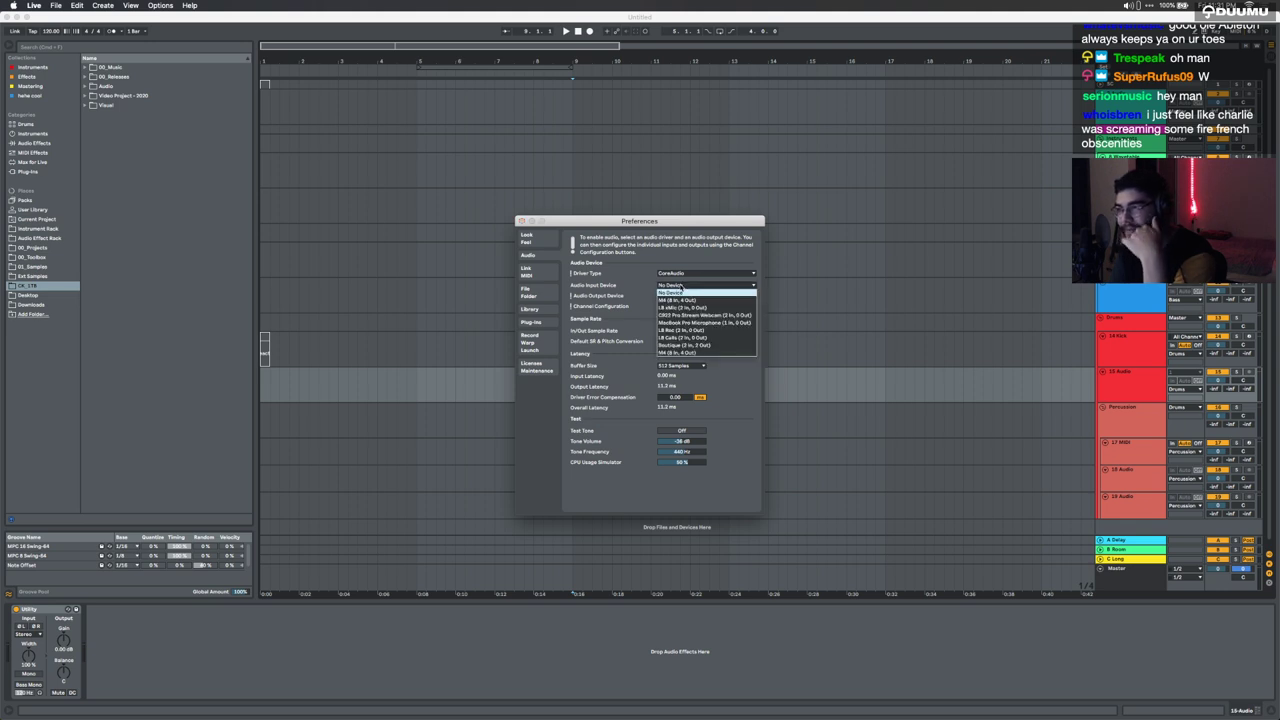
click(560, 229)
click(521, 221)
Step: Reopen the recent Live set "20_0801 - staring at the ceiling"
click(56, 5)
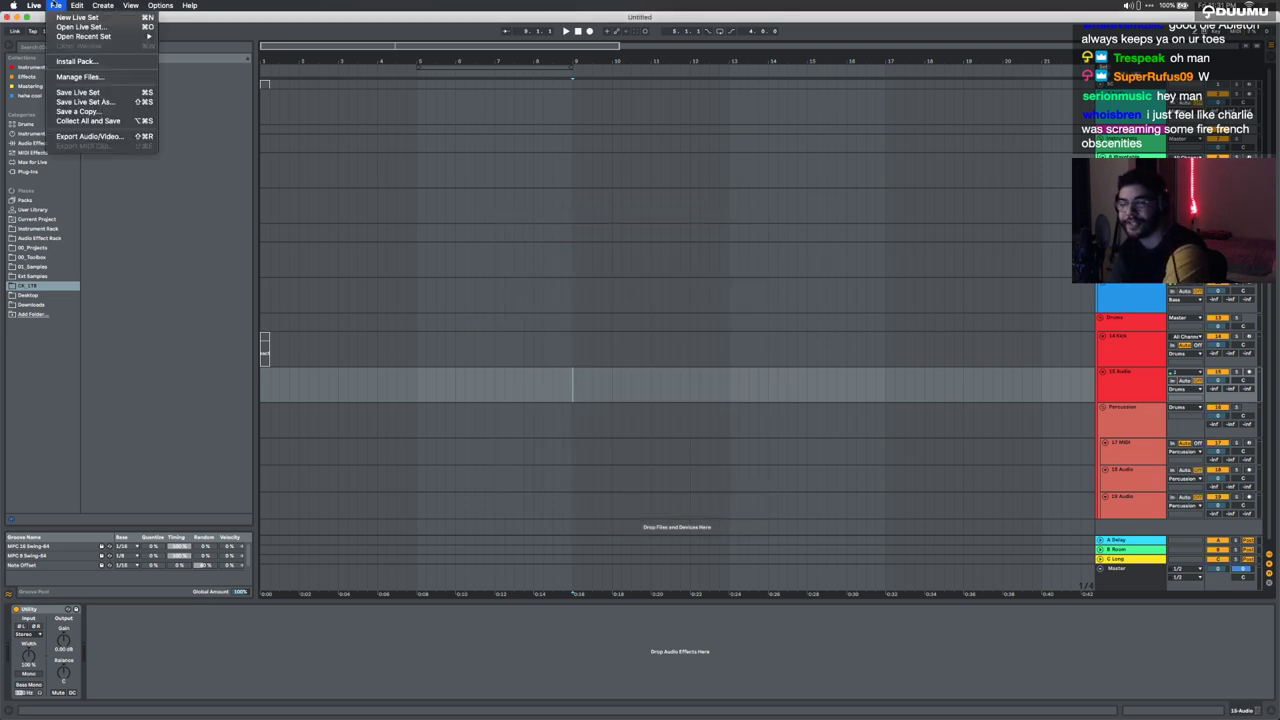
mouse_move(90, 37)
click(200, 37)
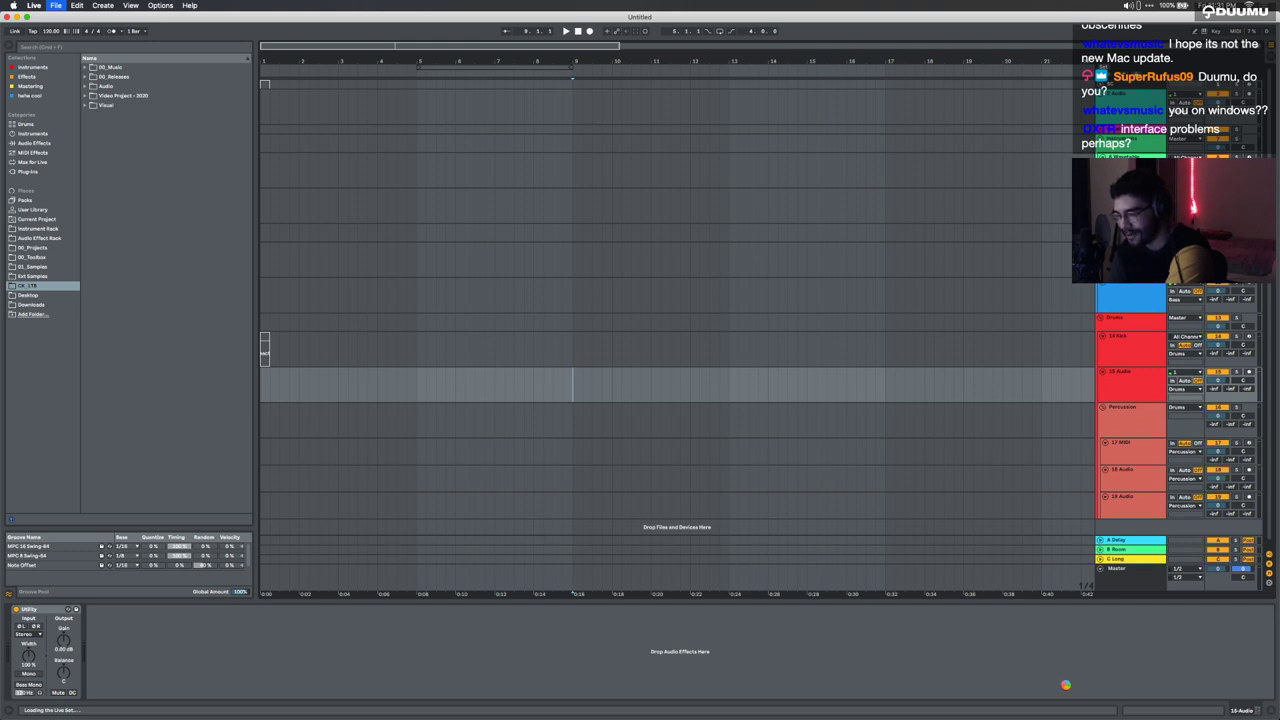
mouse_move(1000, 715)
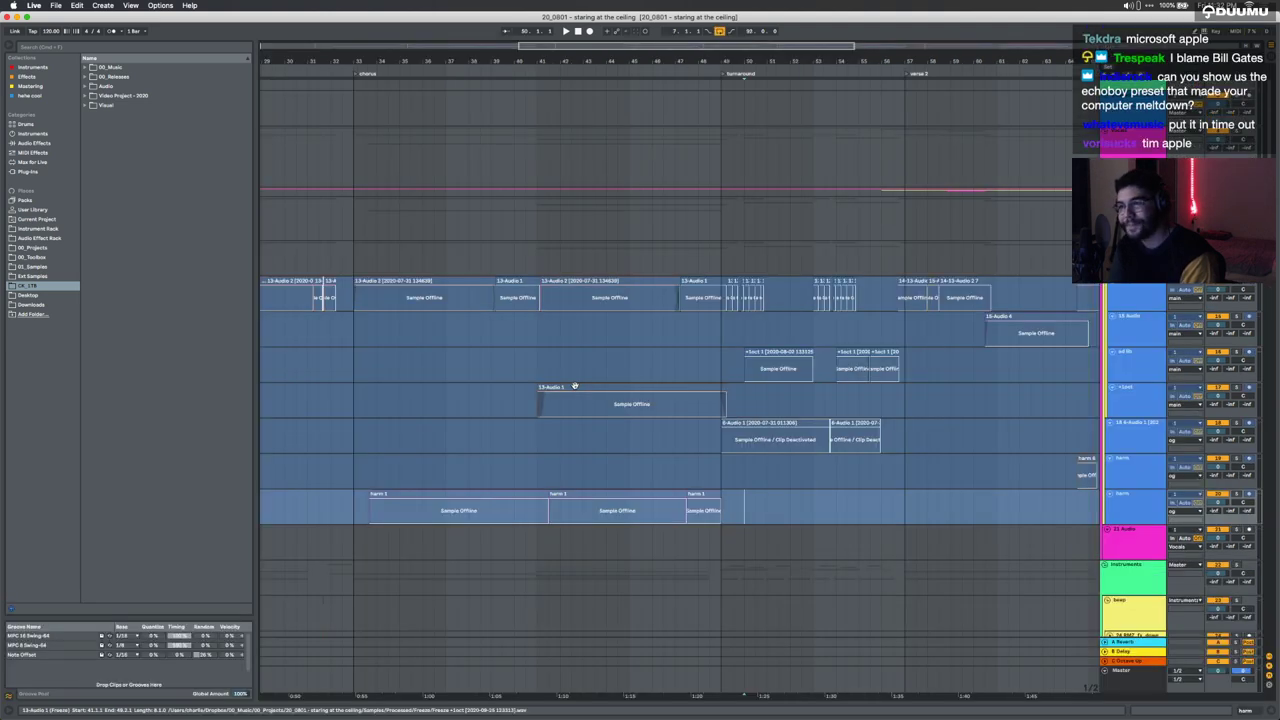
Step: Look over the instrument and vocal tracks across the whole arrangement, ending at the start of the verse
click(575, 386)
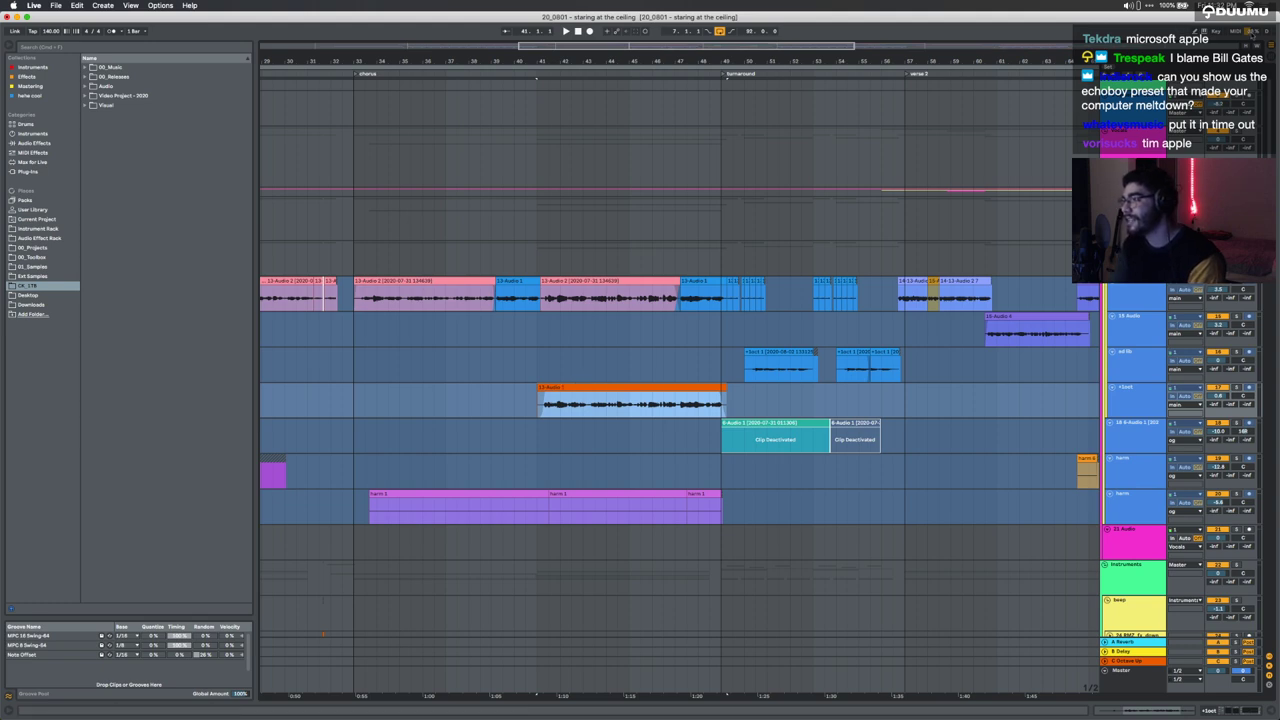
click(1133, 252)
scroll(1099, 340, down, 10)
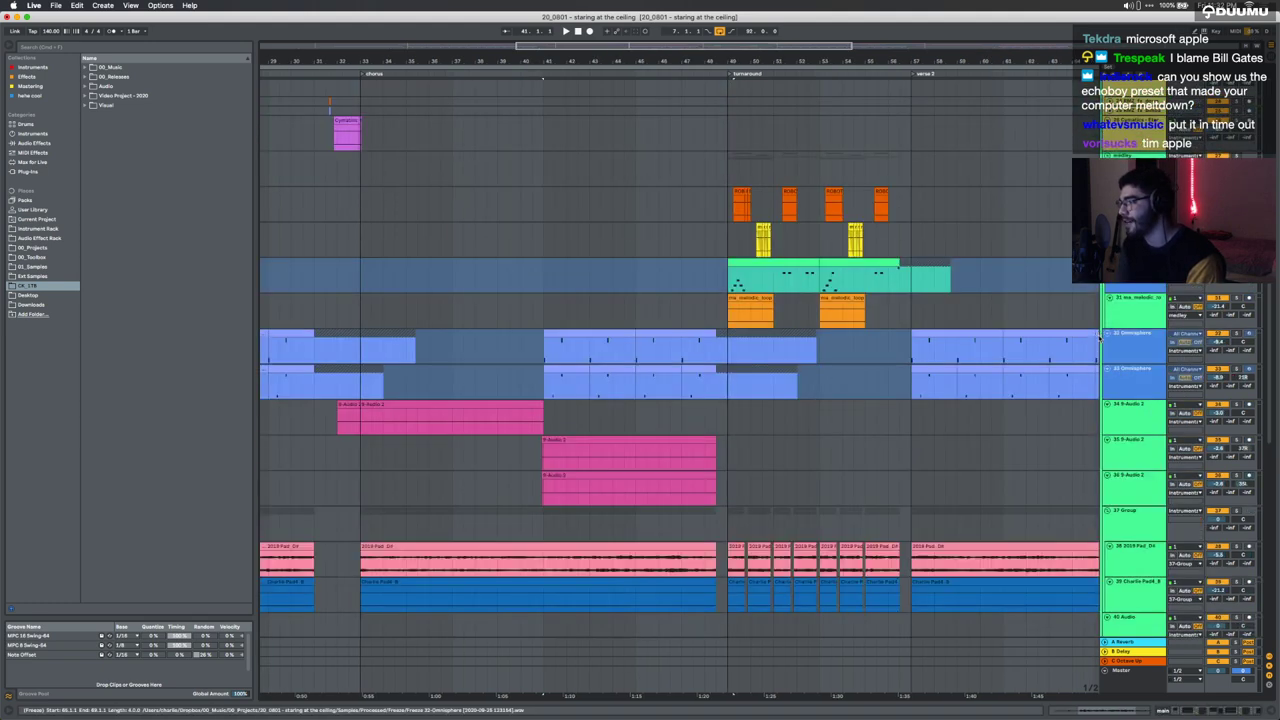
scroll(1099, 340, down, 15)
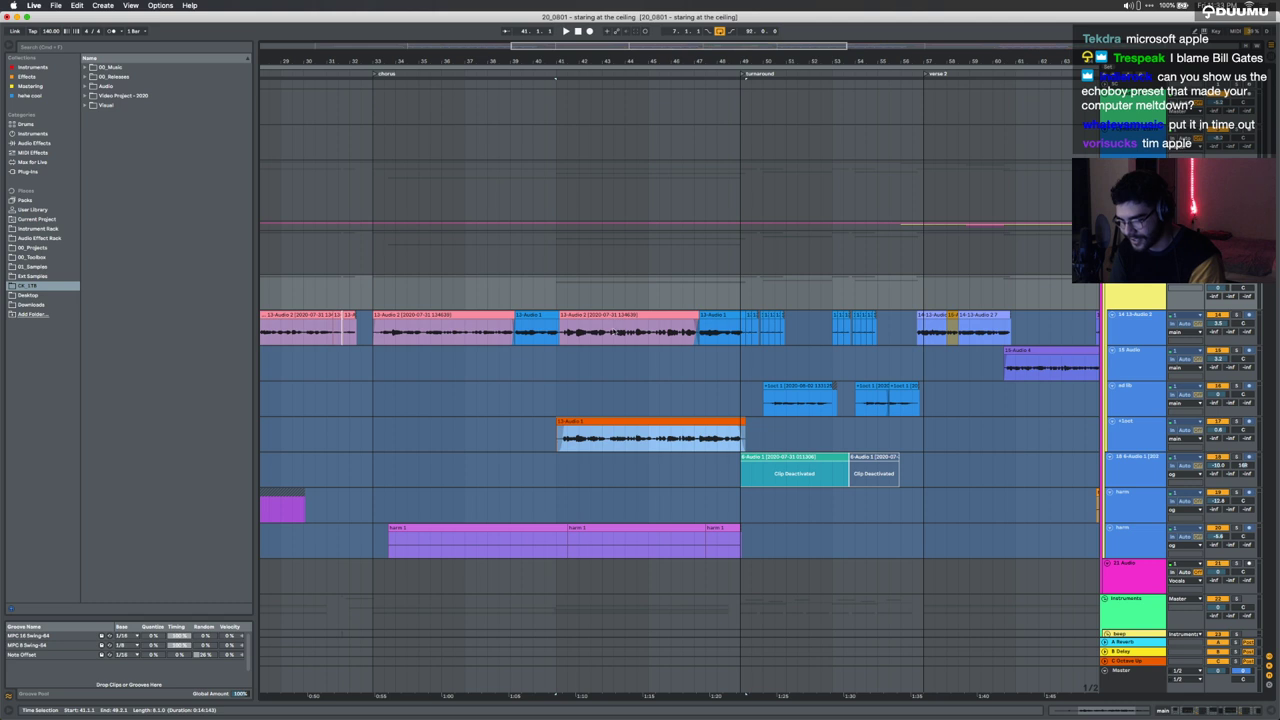
click(514, 411)
click(565, 406)
click(557, 406)
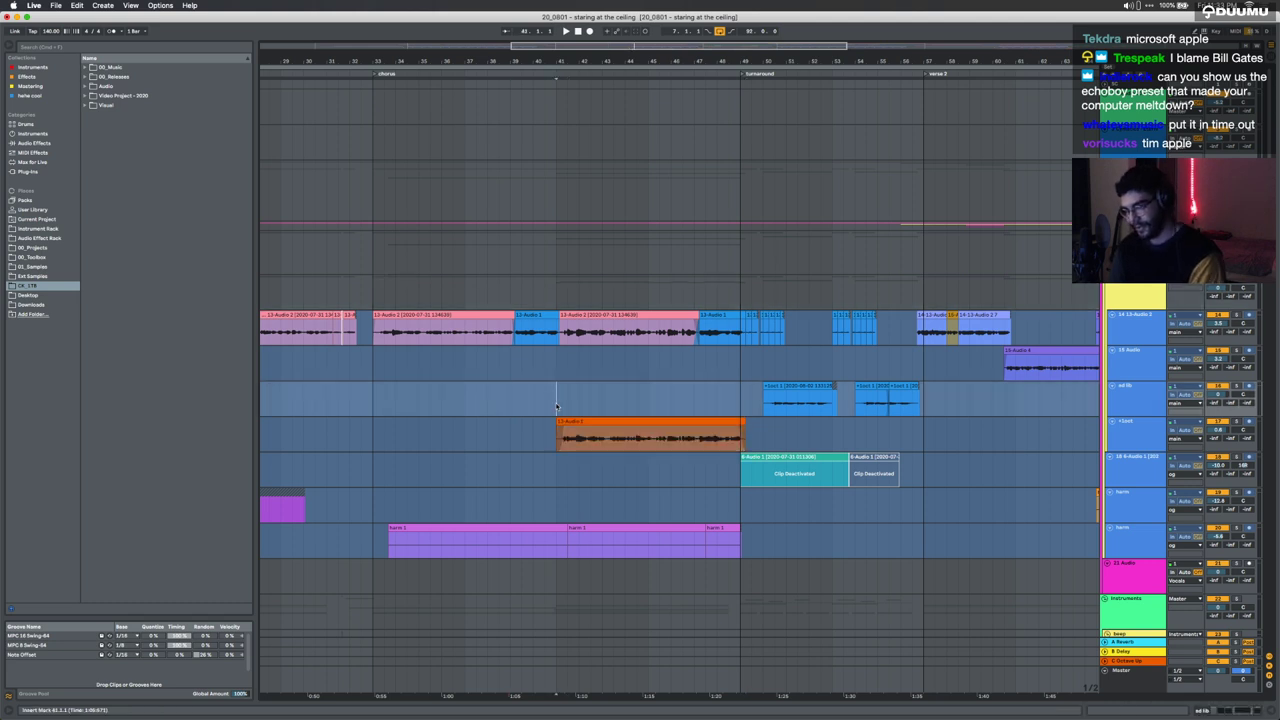
drag(629, 63, 603, 65)
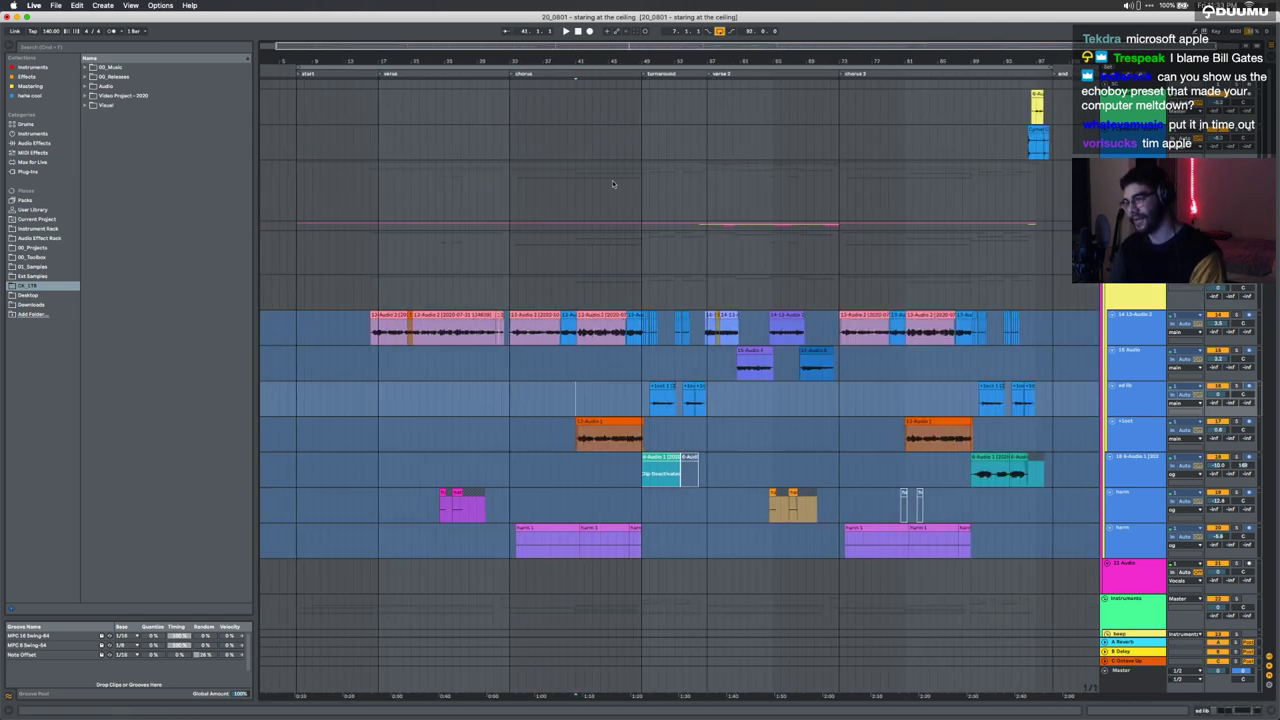
drag(576, 403, 505, 433)
click(505, 433)
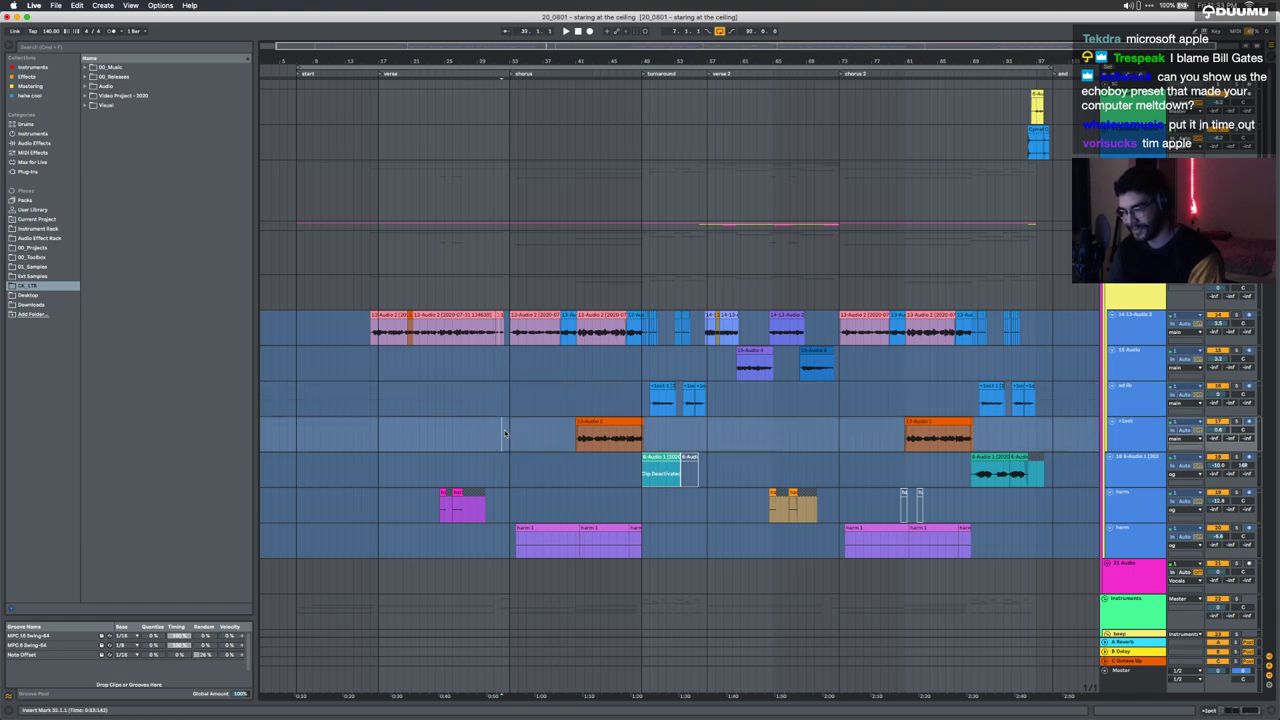
click(380, 408)
click(386, 292)
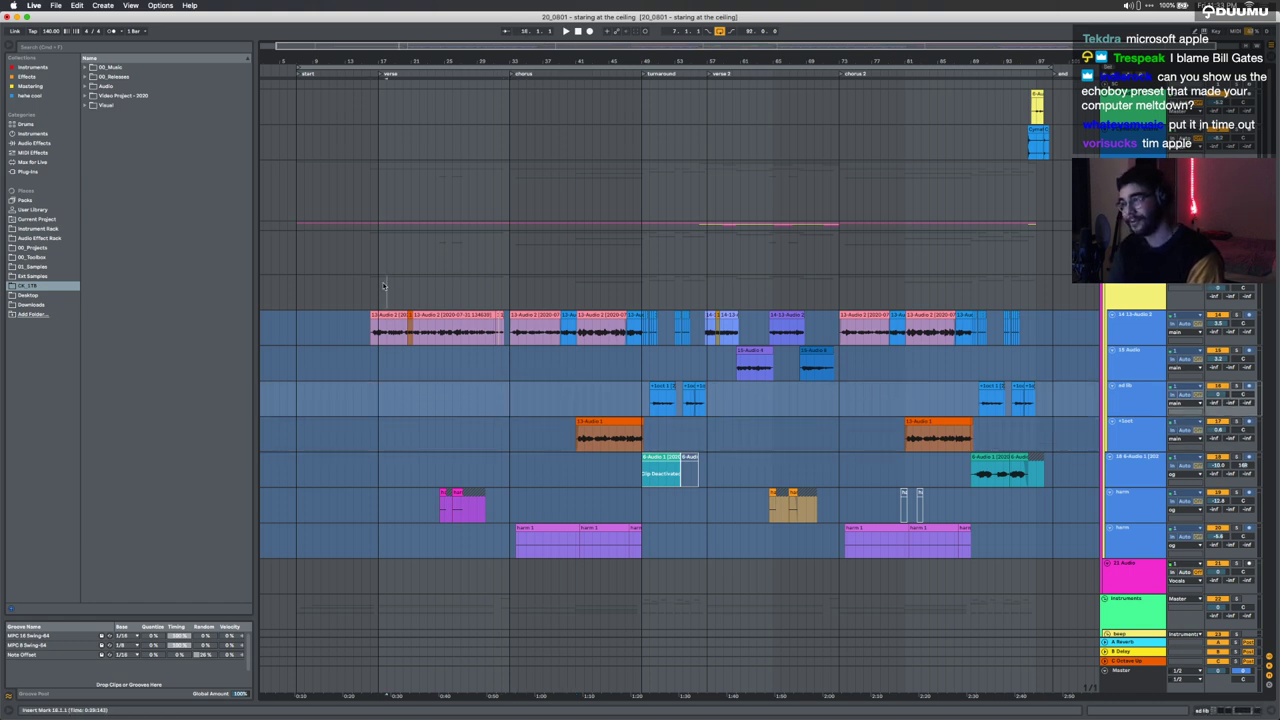
Step: Group the EchoBoy Jr device on the Vocals track into its own Audio Effect Rack
click(1122, 190)
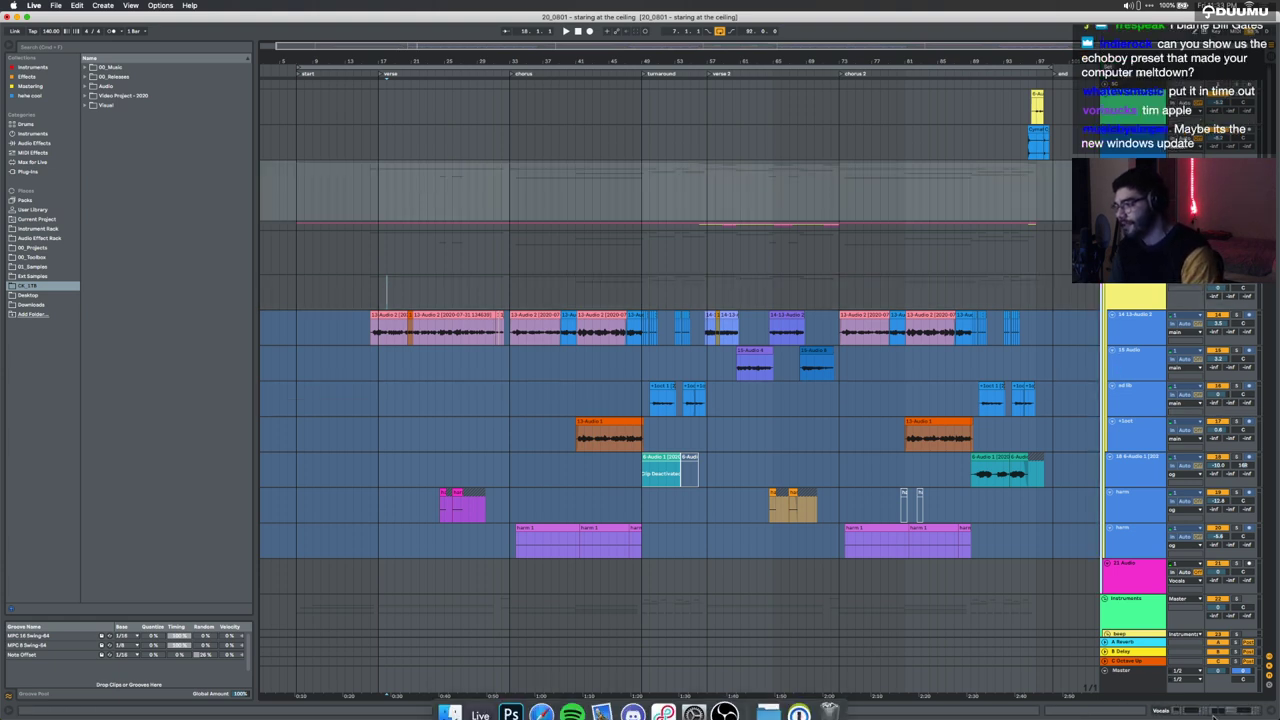
click(1214, 712)
click(640, 610)
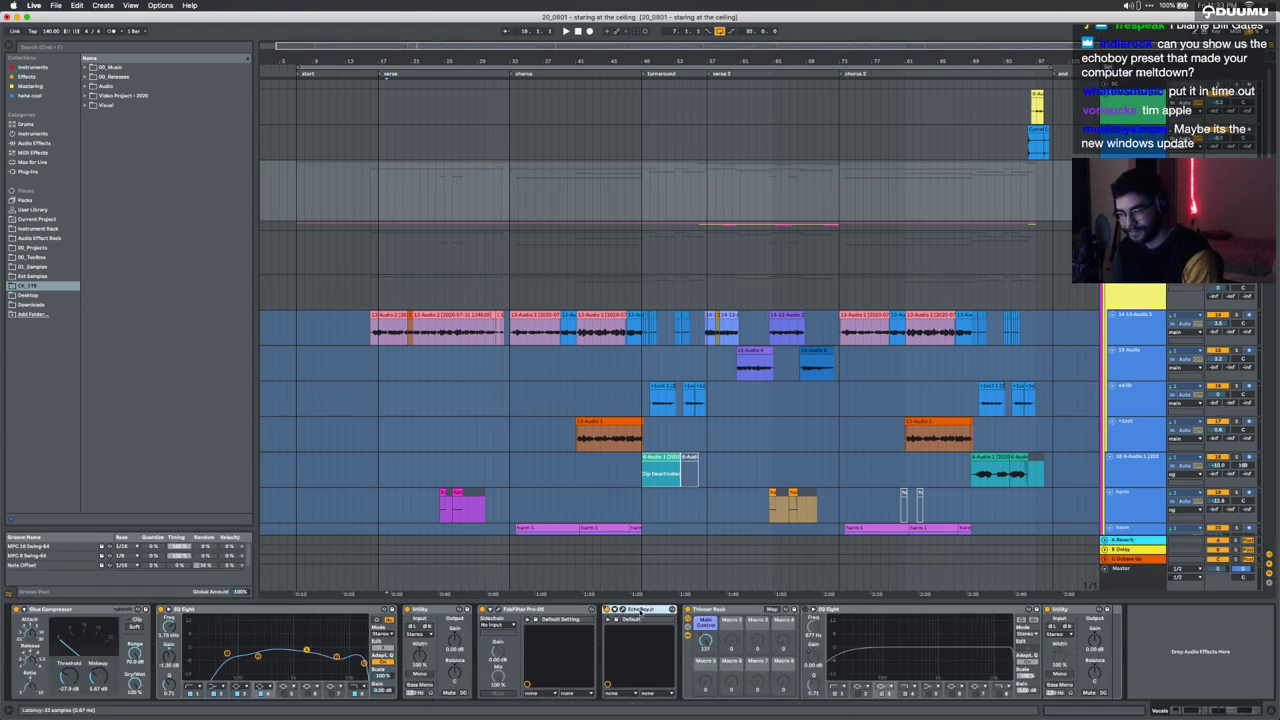
key(Delete)
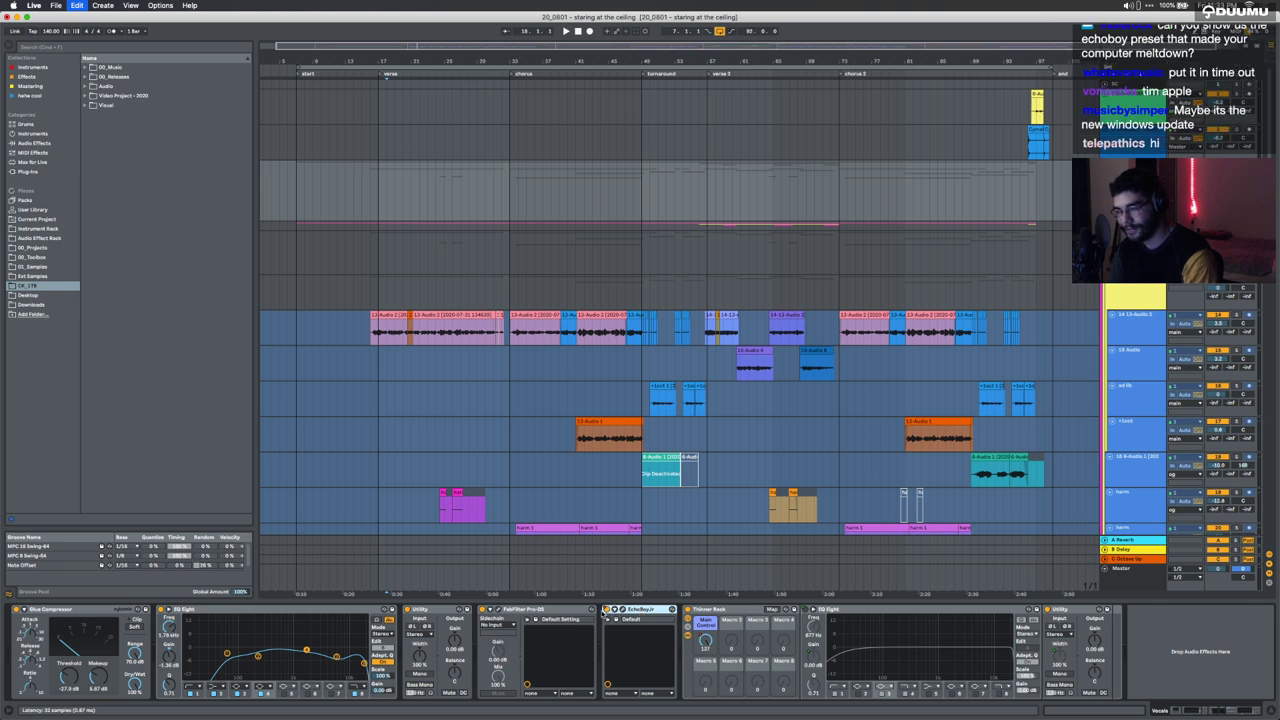
key(super+g)
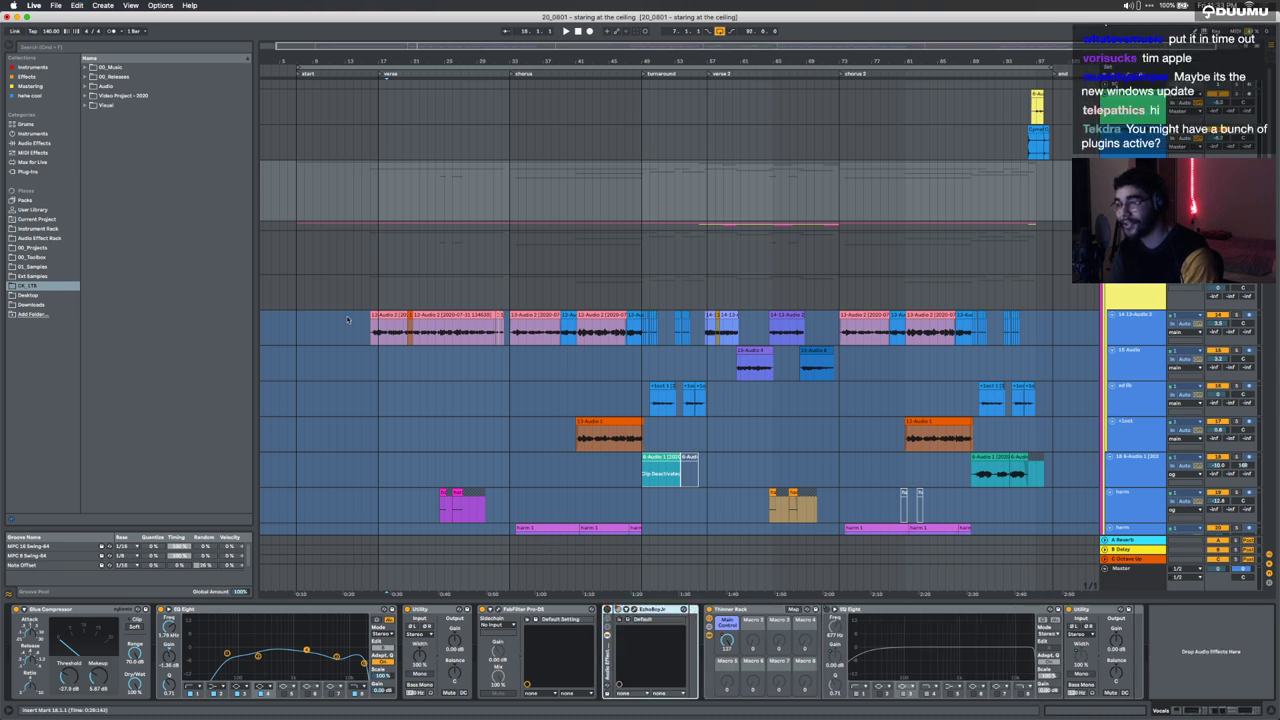
Step: Play the song from the start of the verse and toggle the EchoBoy Jr rack on the Vocals track while listening
click(368, 358)
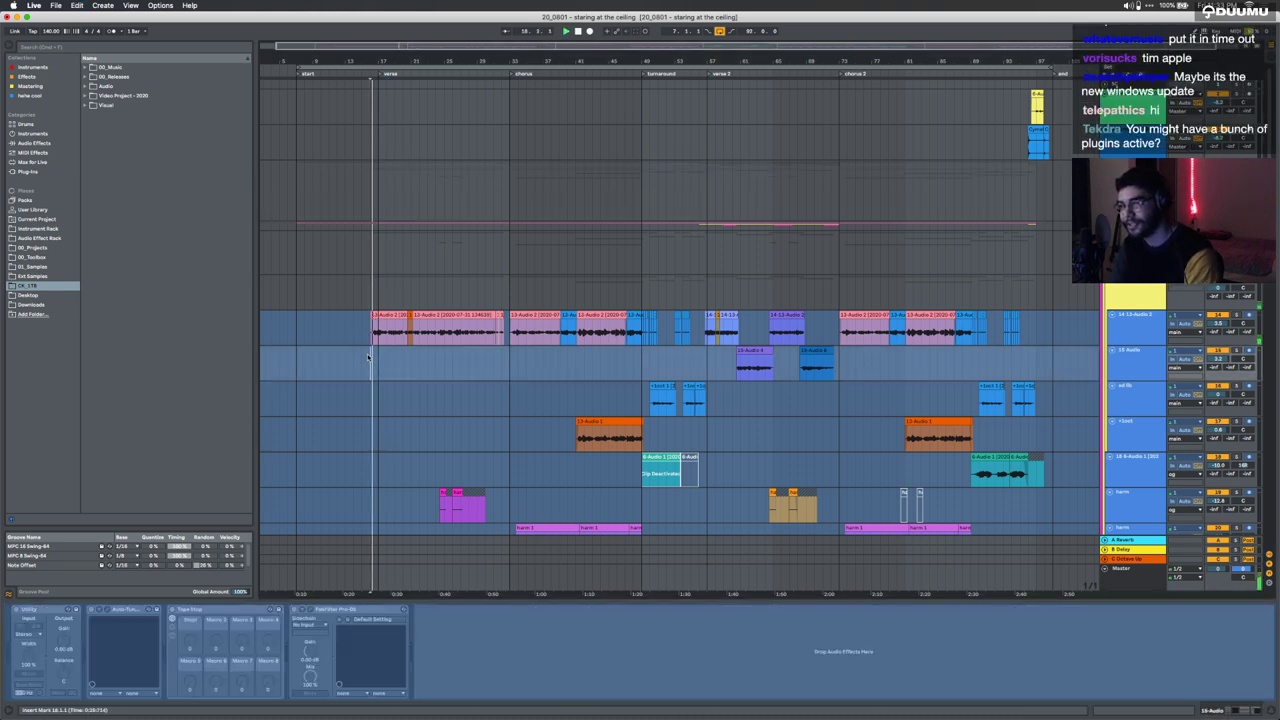
click(370, 196)
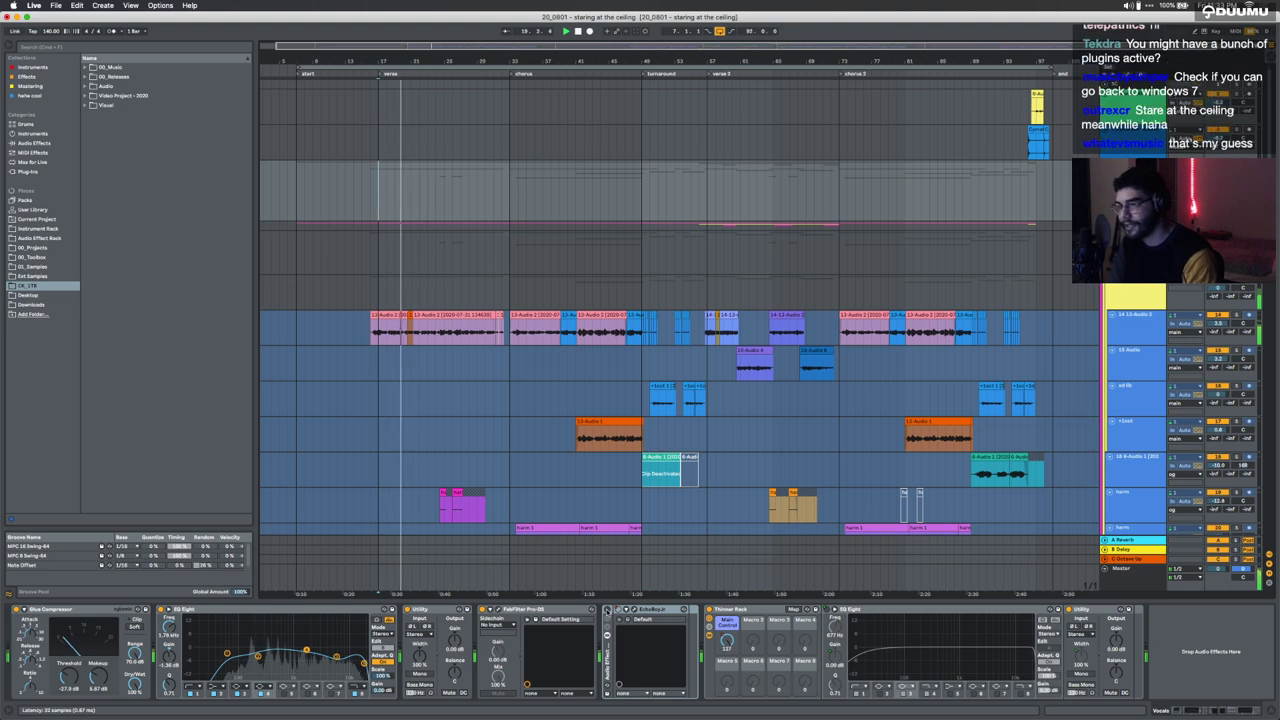
click(607, 610)
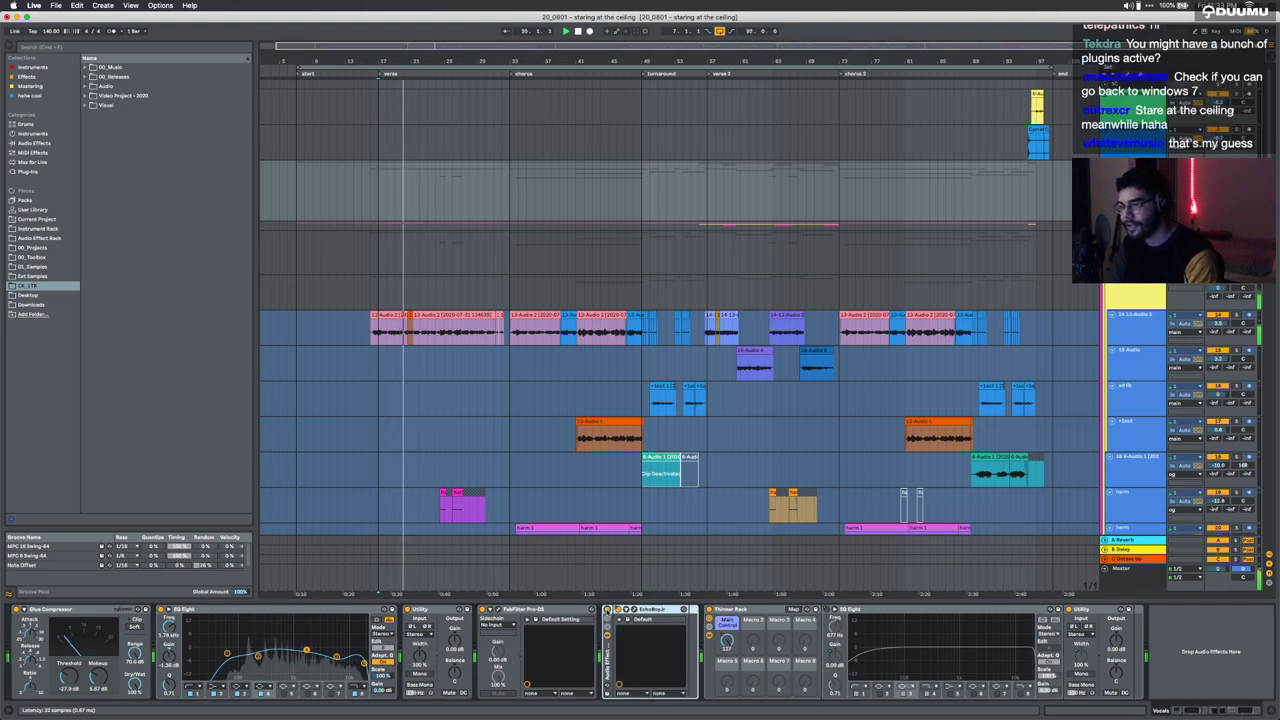
click(370, 250)
click(370, 203)
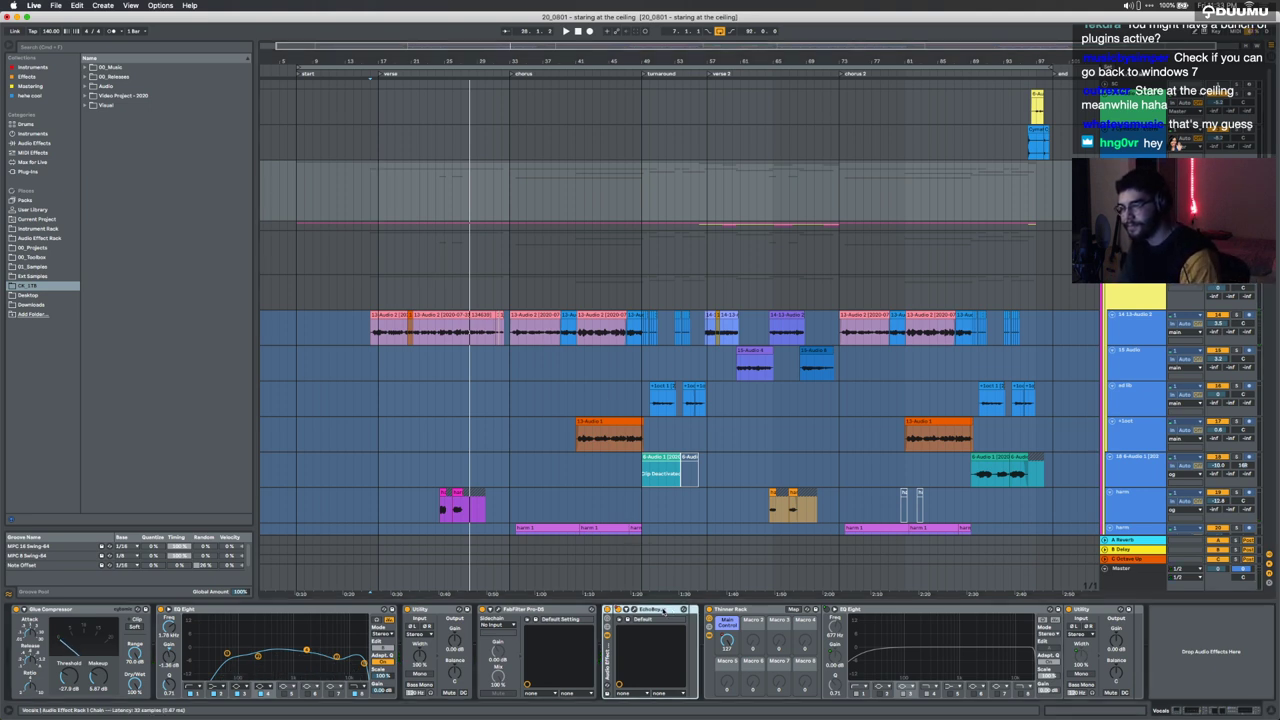
Step: Examine the EchoBoy Jr settings in its plug-in window, then close the window
click(628, 610)
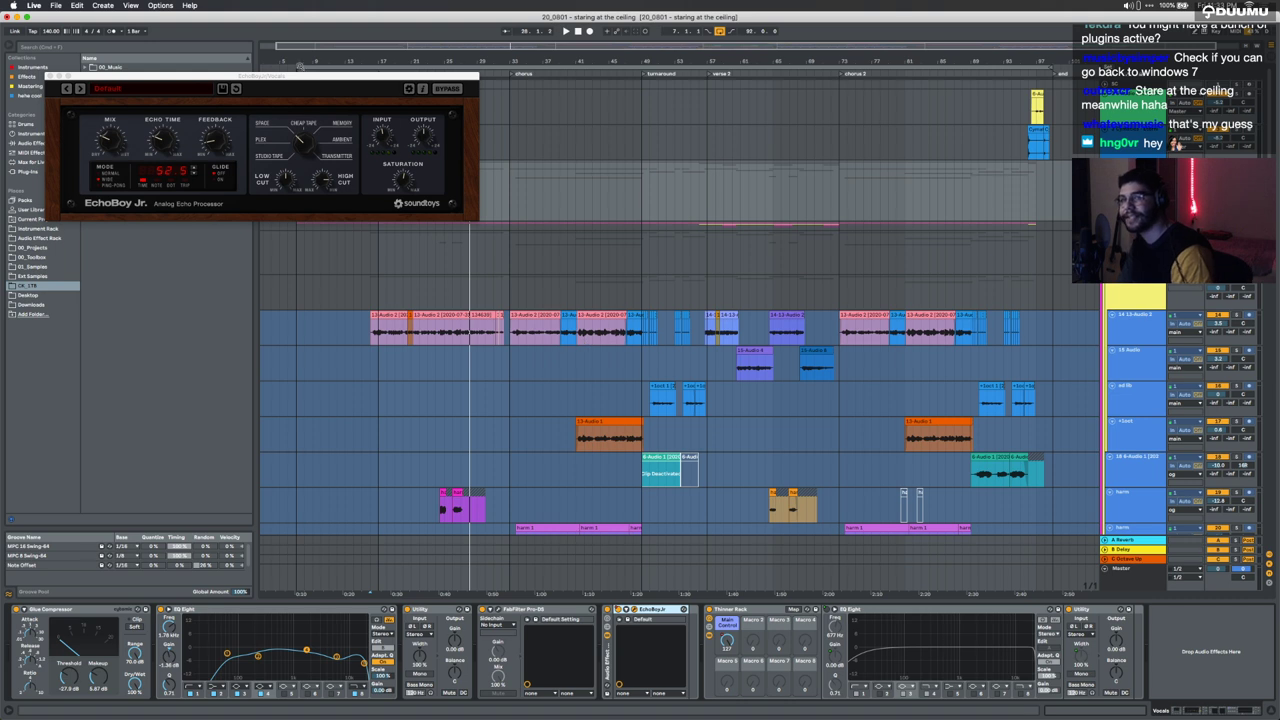
drag(275, 80, 638, 195)
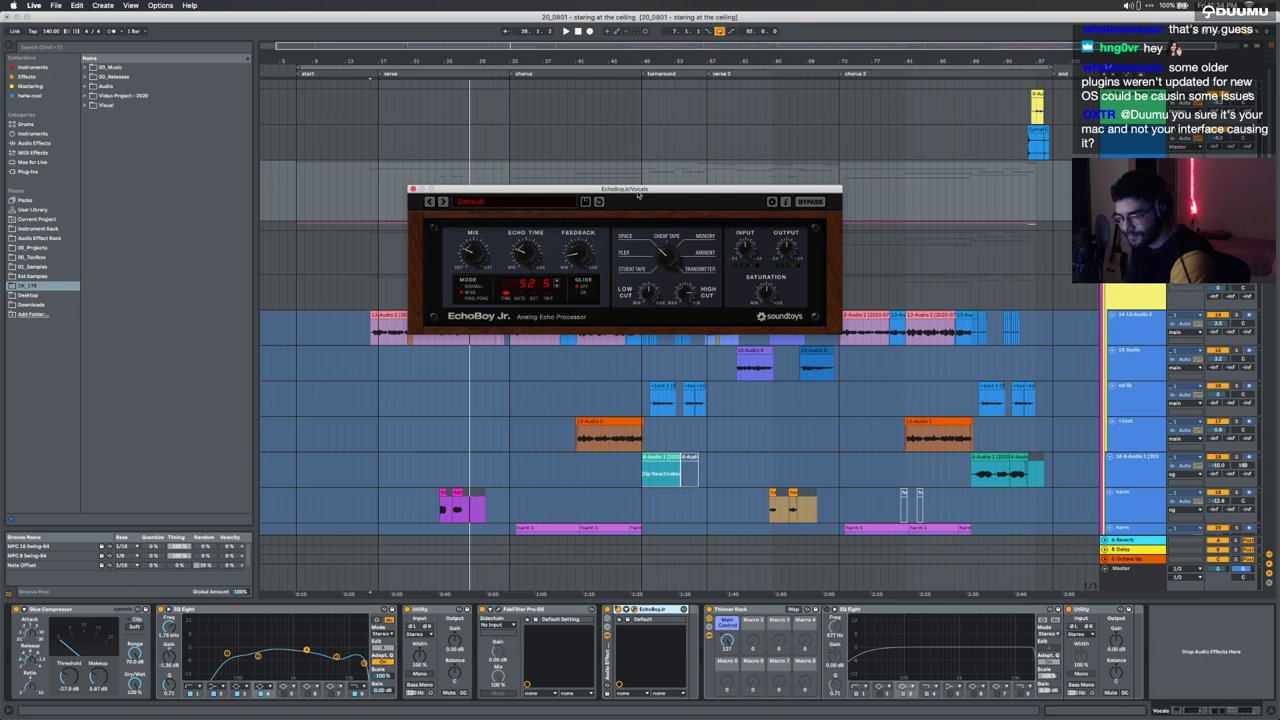
click(412, 189)
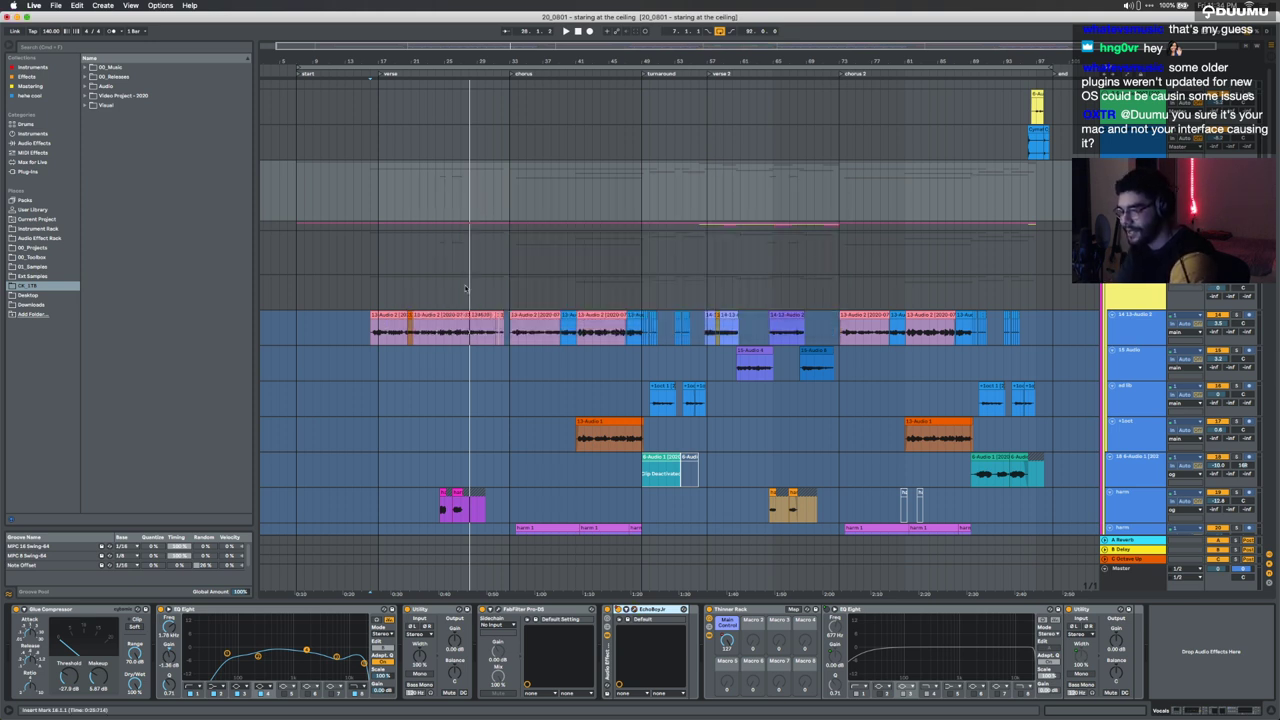
click(634, 610)
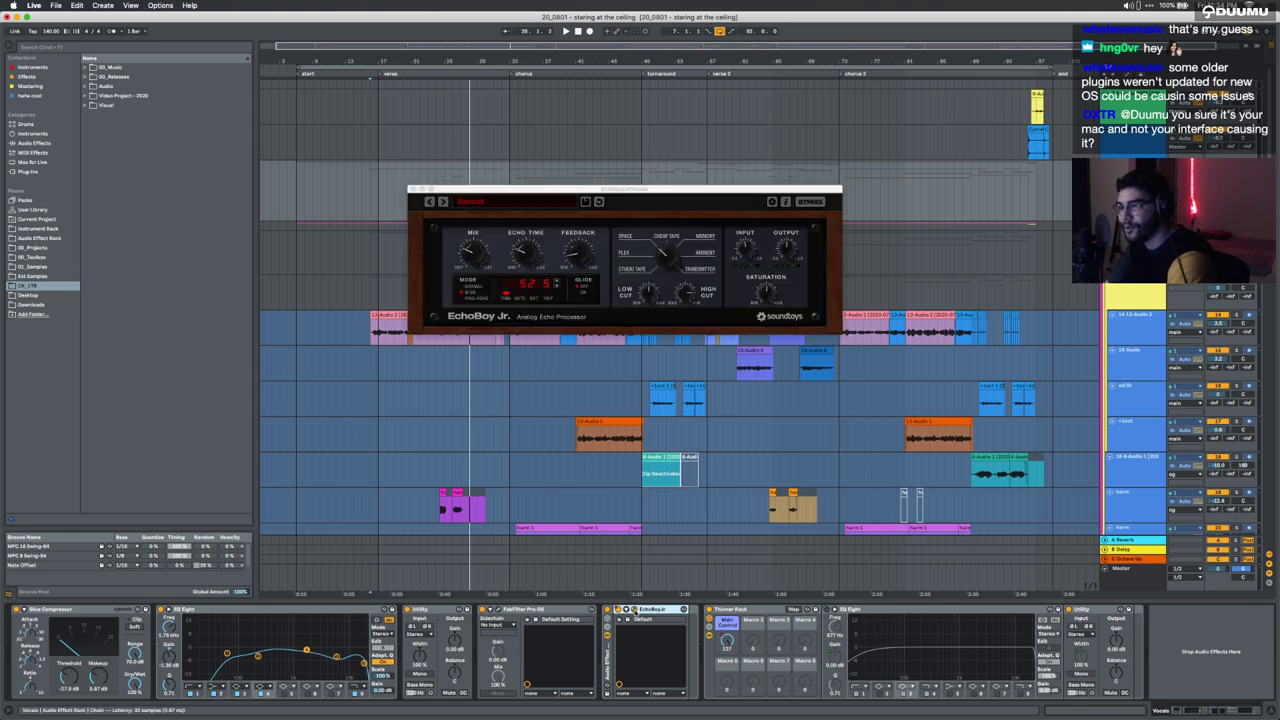
click(634, 610)
Step: Close the EchoBoy Jr window, toggle its rack on the Vocals track and play the song from the start of the verse
click(370, 298)
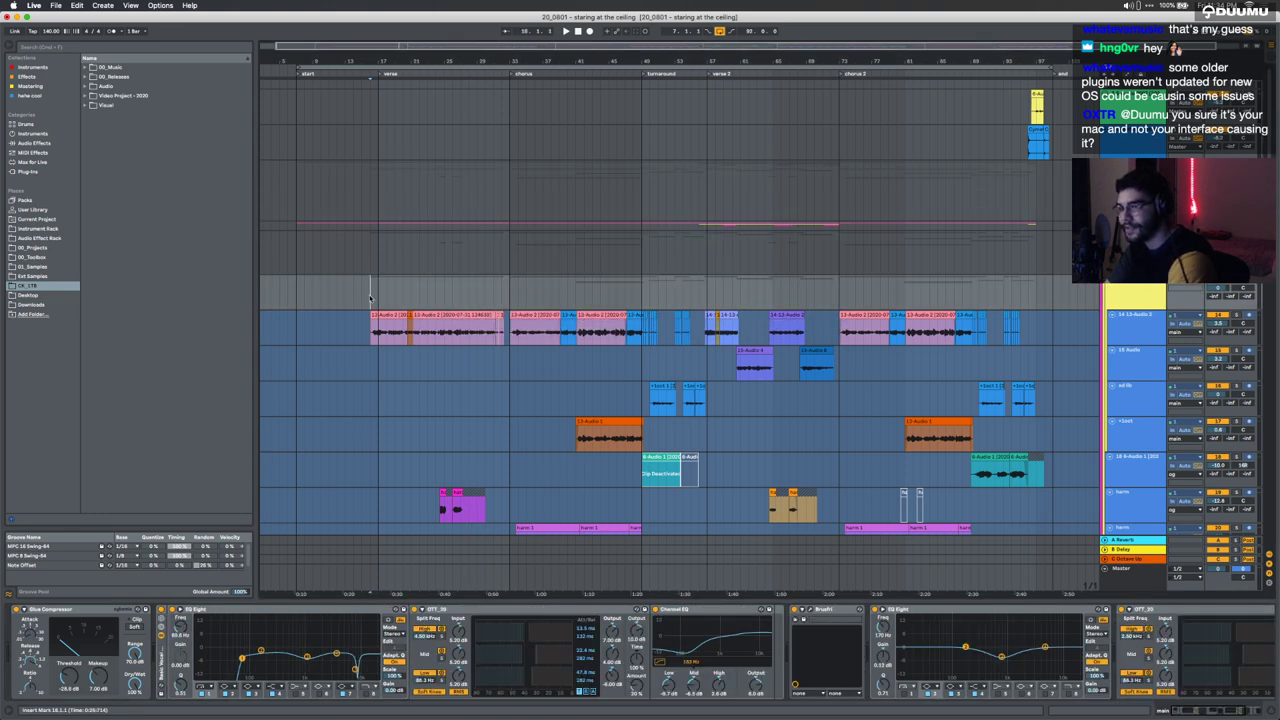
click(370, 212)
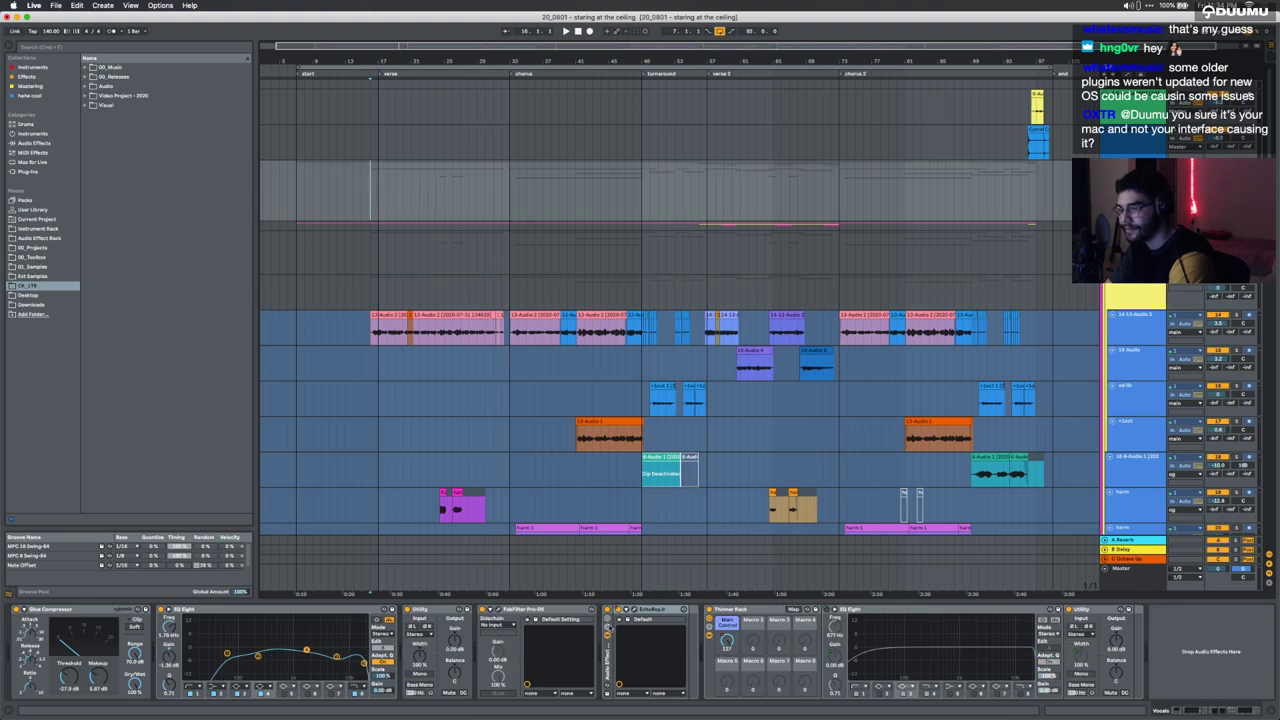
click(607, 617)
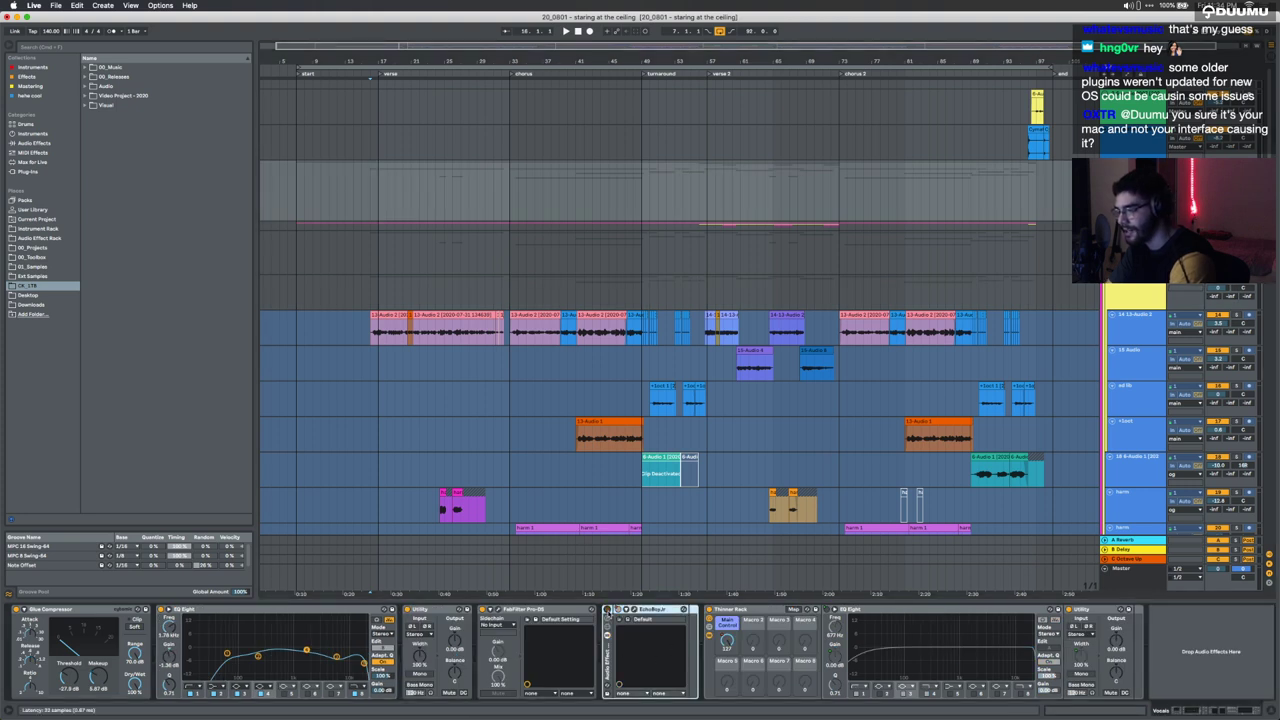
key(space)
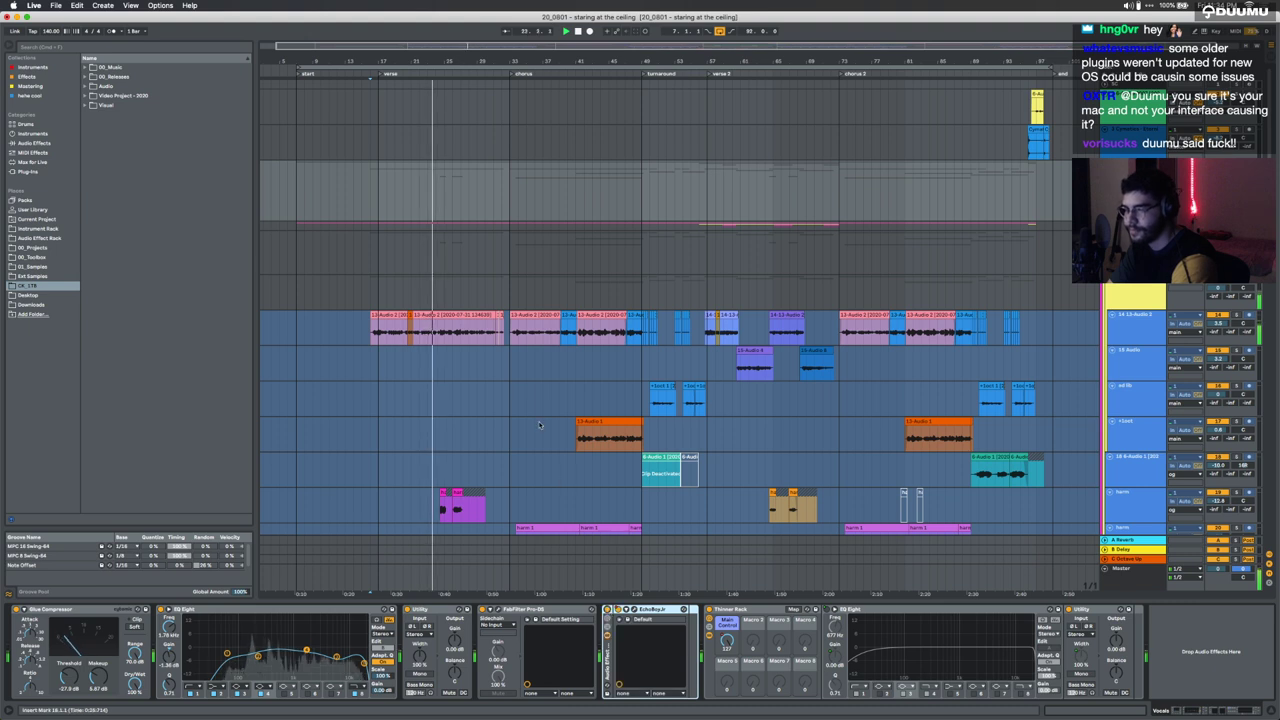
Step: Follow the harm clips in the first verse up close during playback and stop after the second clip
click(440, 474)
click(441, 472)
key(plus)
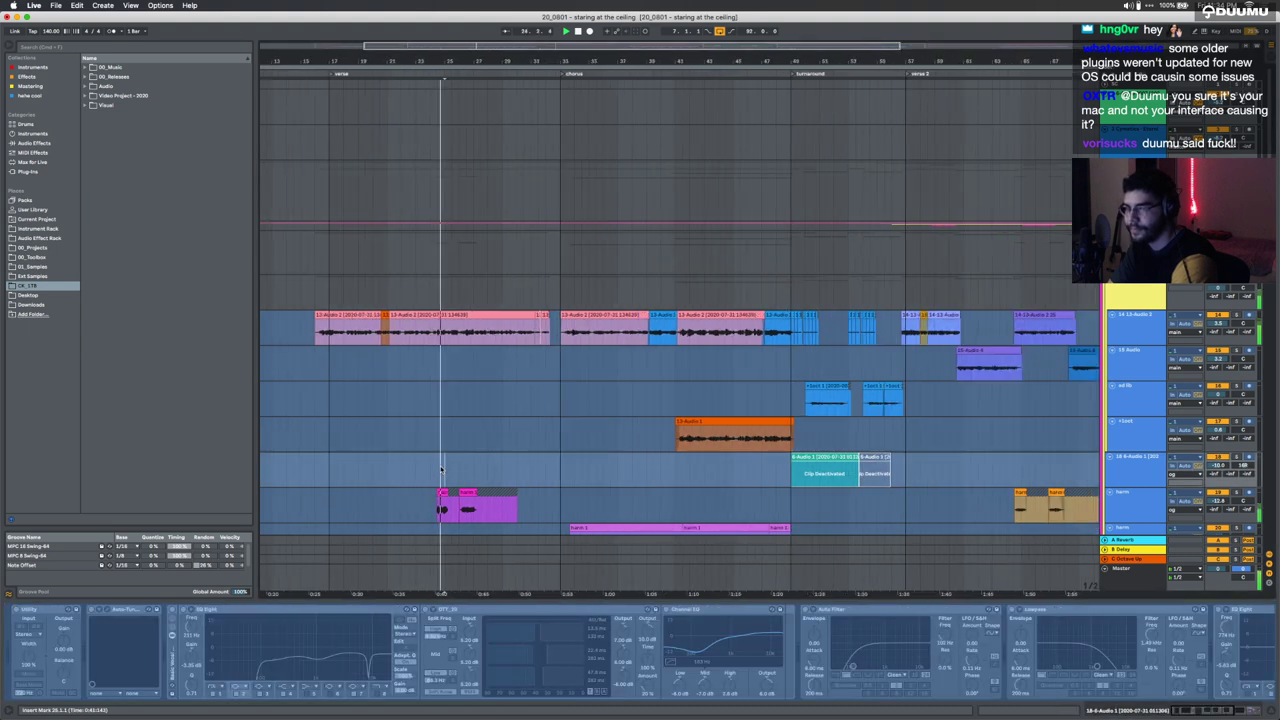
scroll(441, 470, up, 3)
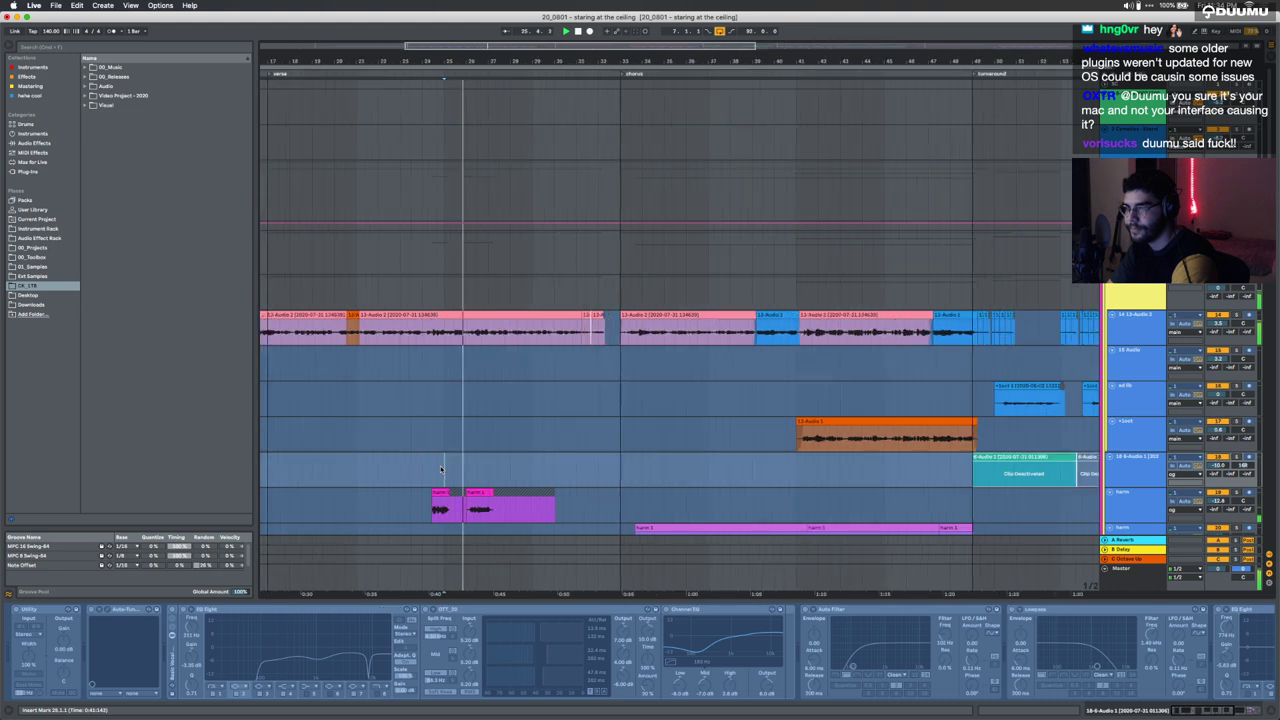
scroll(441, 470, down, 2)
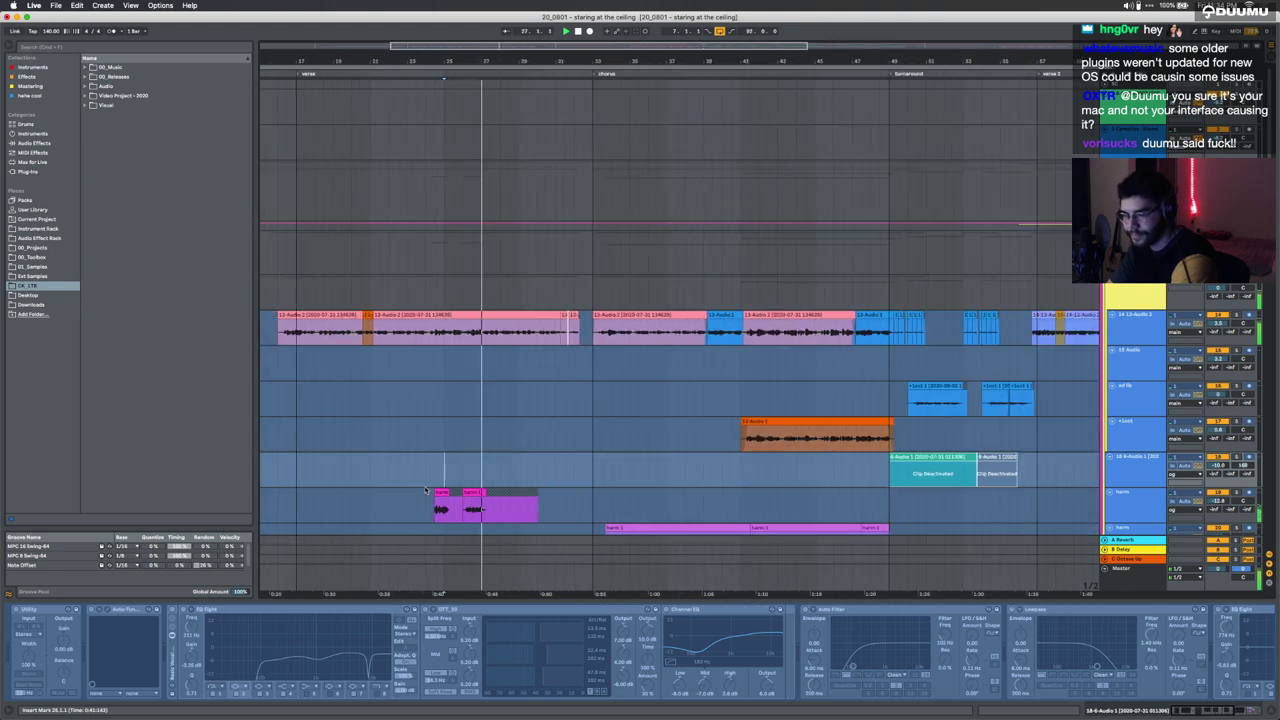
key(space)
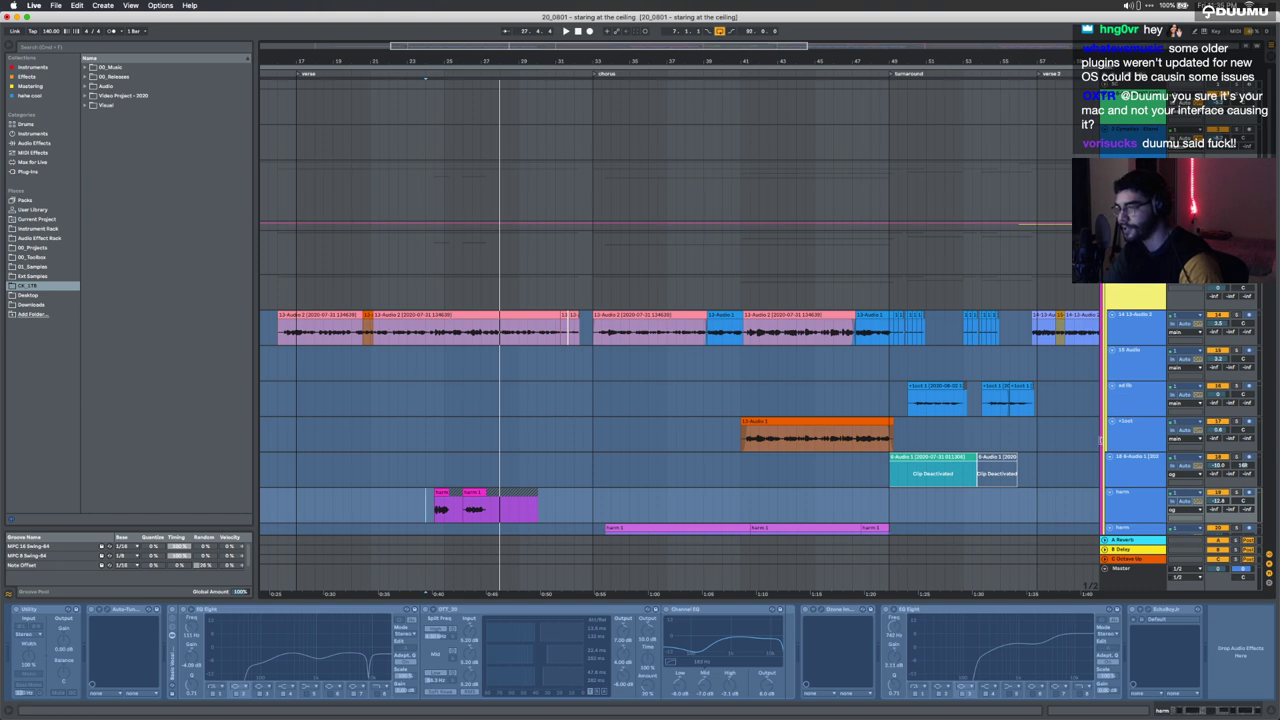
Step: Solo the lead vocal track 14-13-Audio 2 and play it from just before the first verse's harm clips
click(1138, 322)
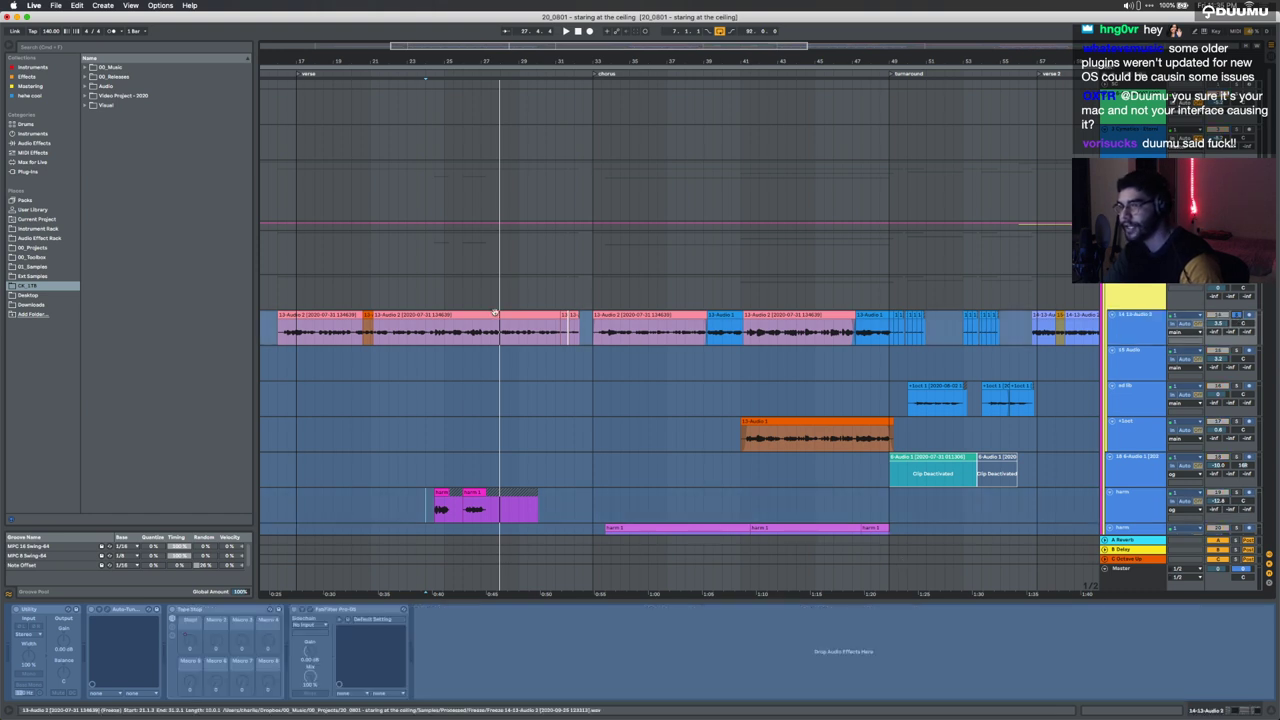
scroll(386, 361, up, 5)
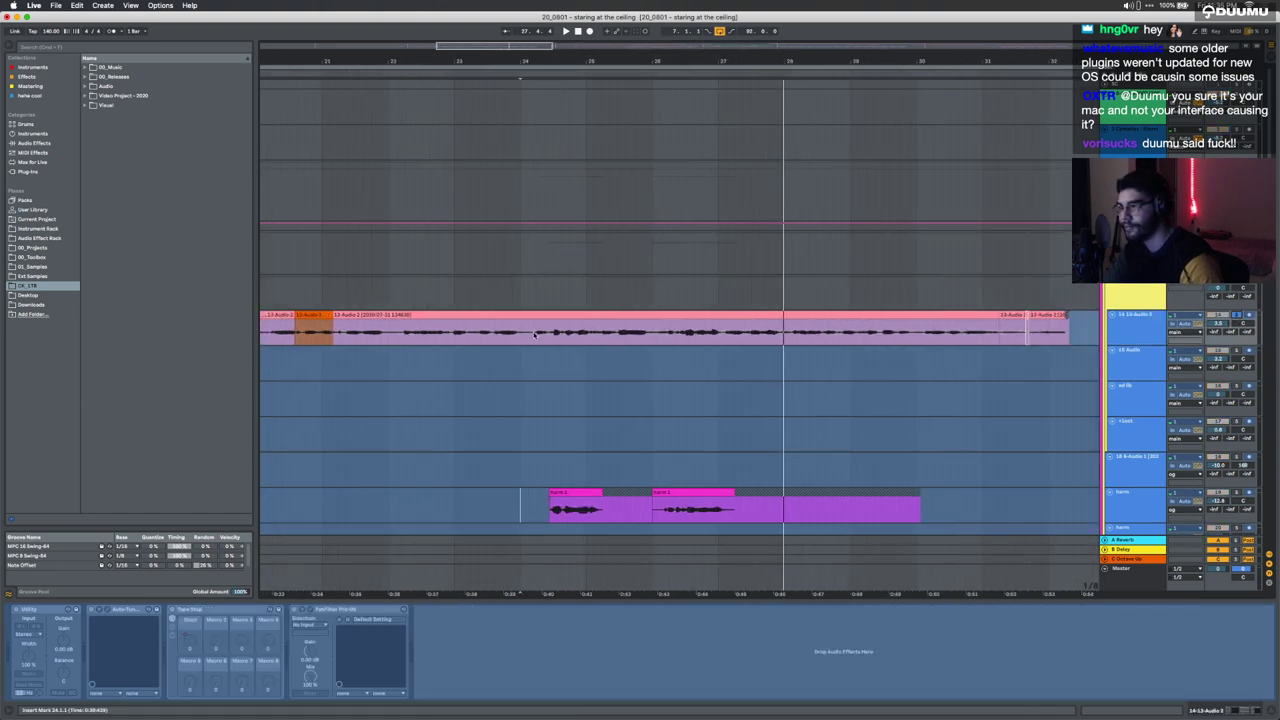
scroll(534, 335, down, 5)
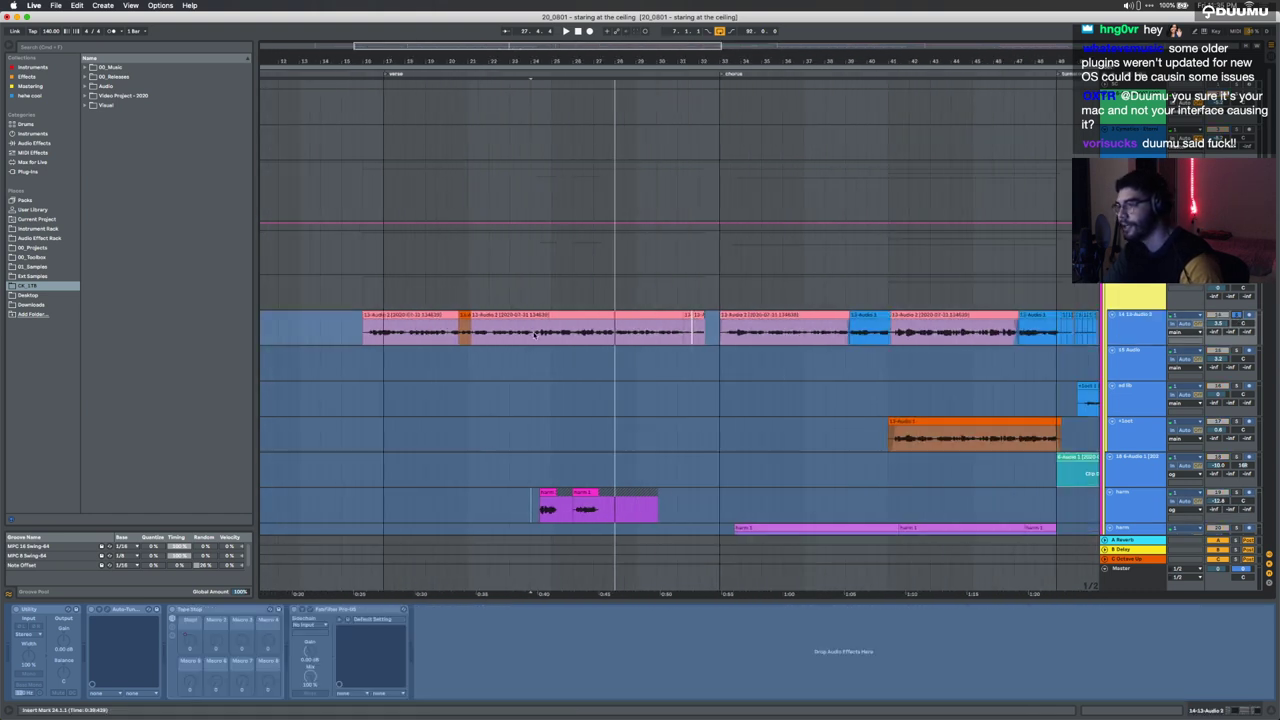
click(590, 428)
scroll(590, 428, up, 5)
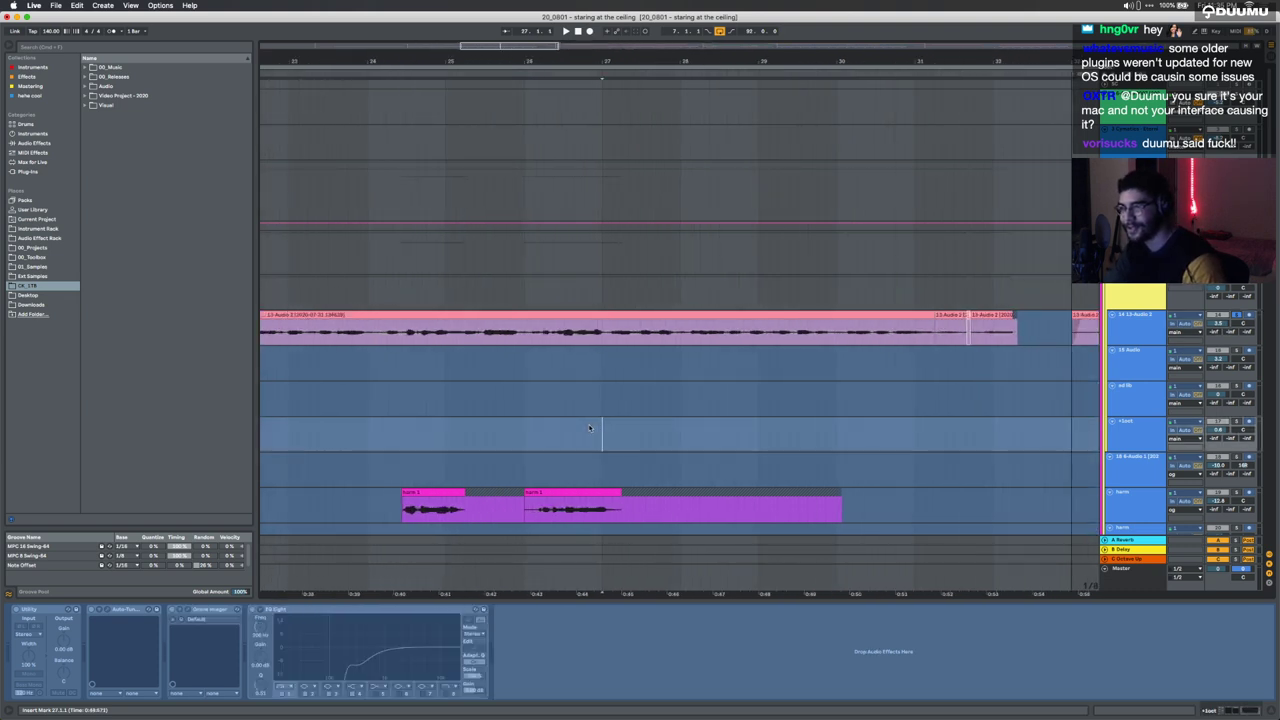
click(398, 334)
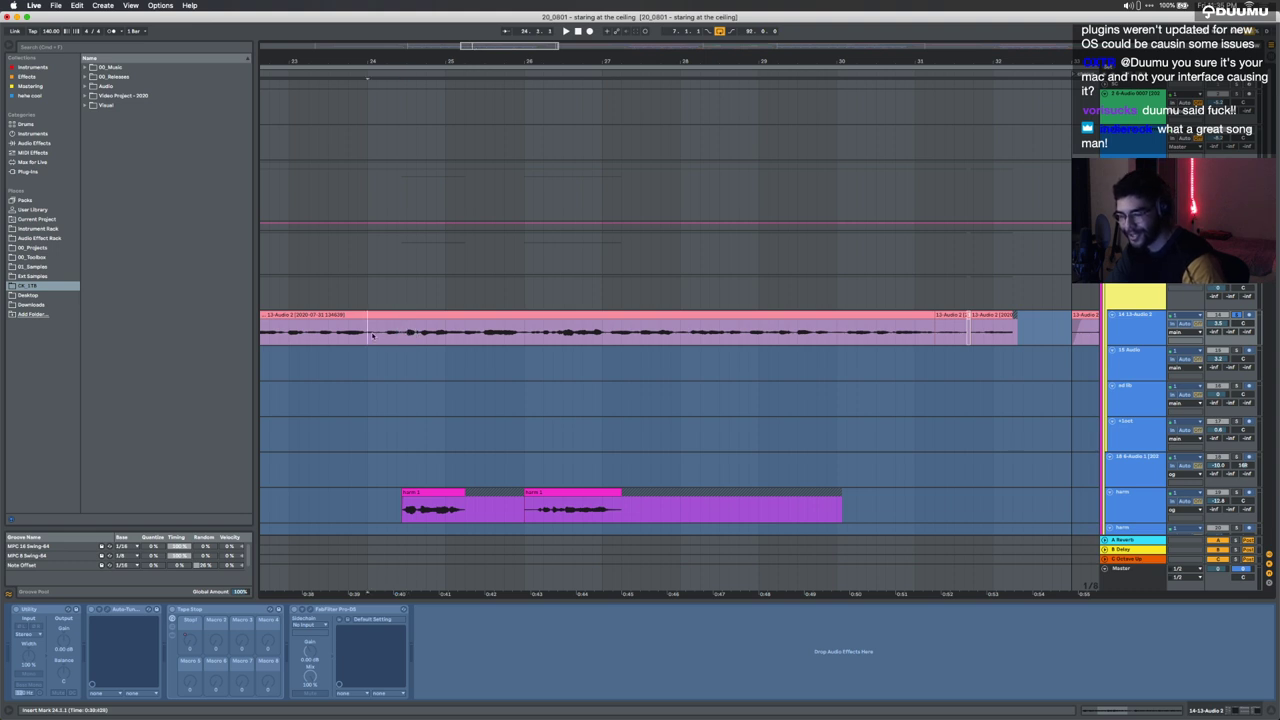
scroll(372, 335, down, 2)
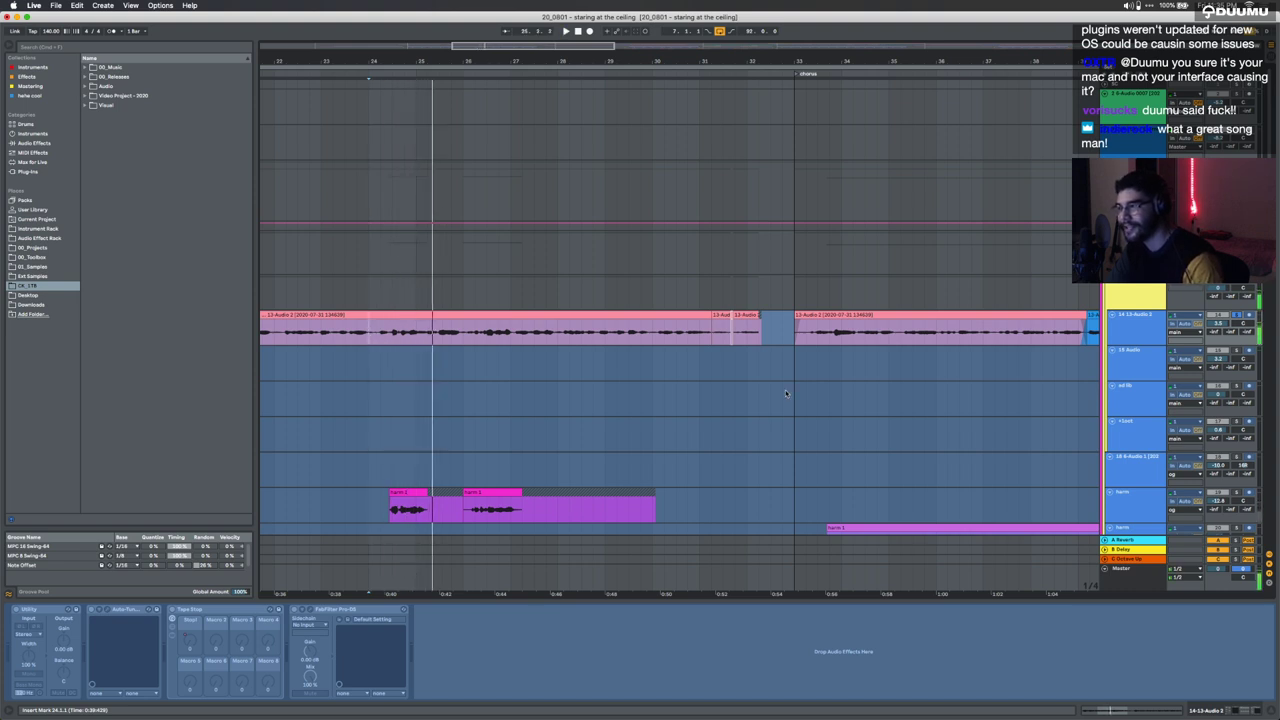
scroll(370, 338, down, 1)
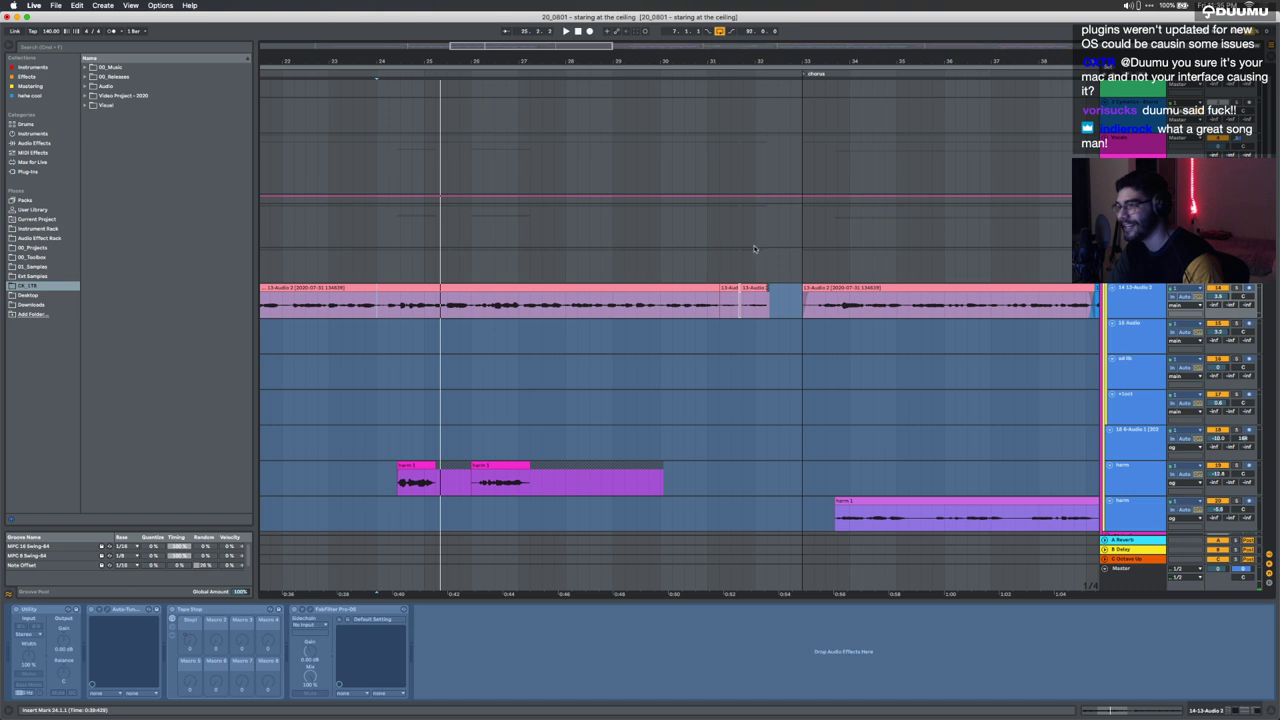
Step: Solo the beep group and play it from bar 31, just before the chorus
click(711, 258)
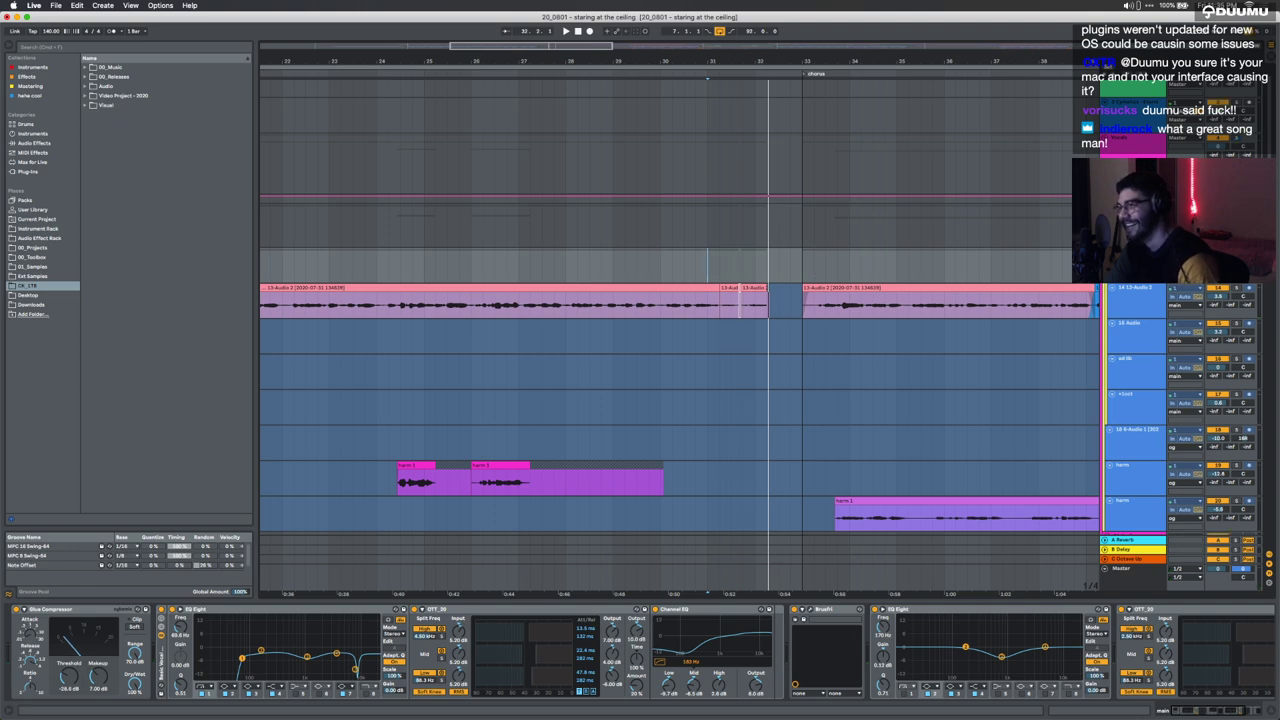
scroll(800, 425, down, 10)
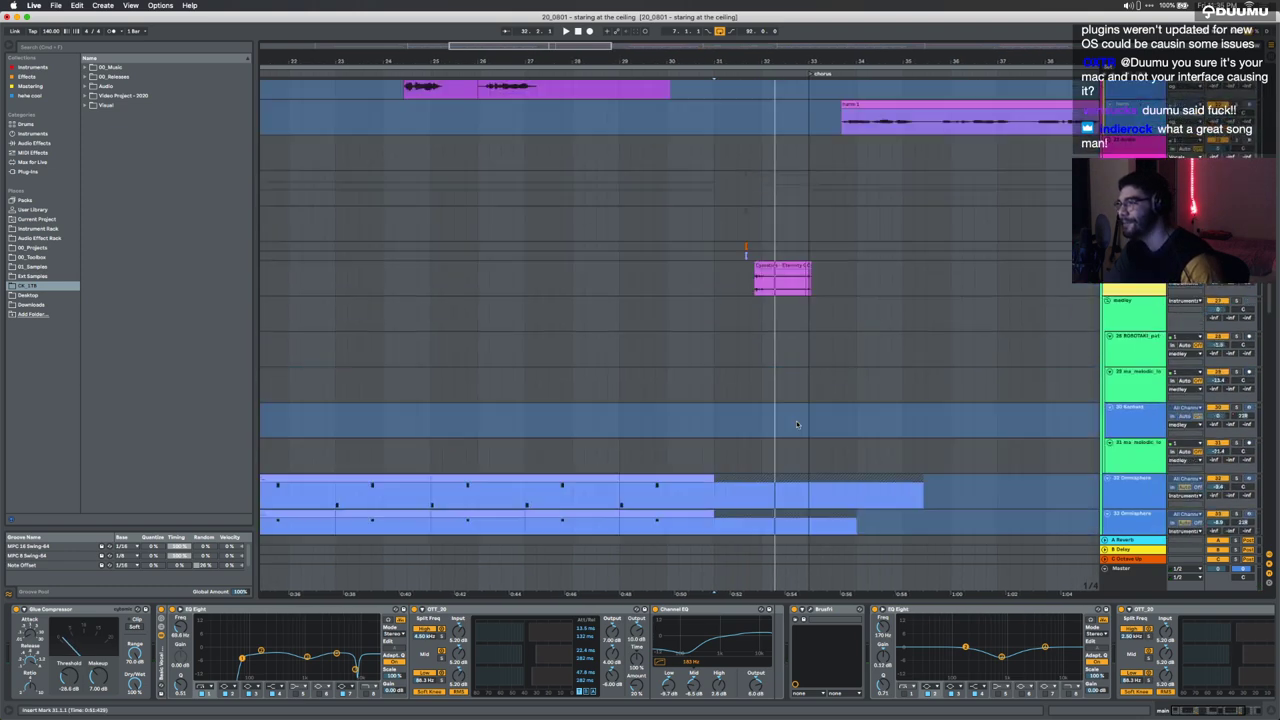
click(1145, 313)
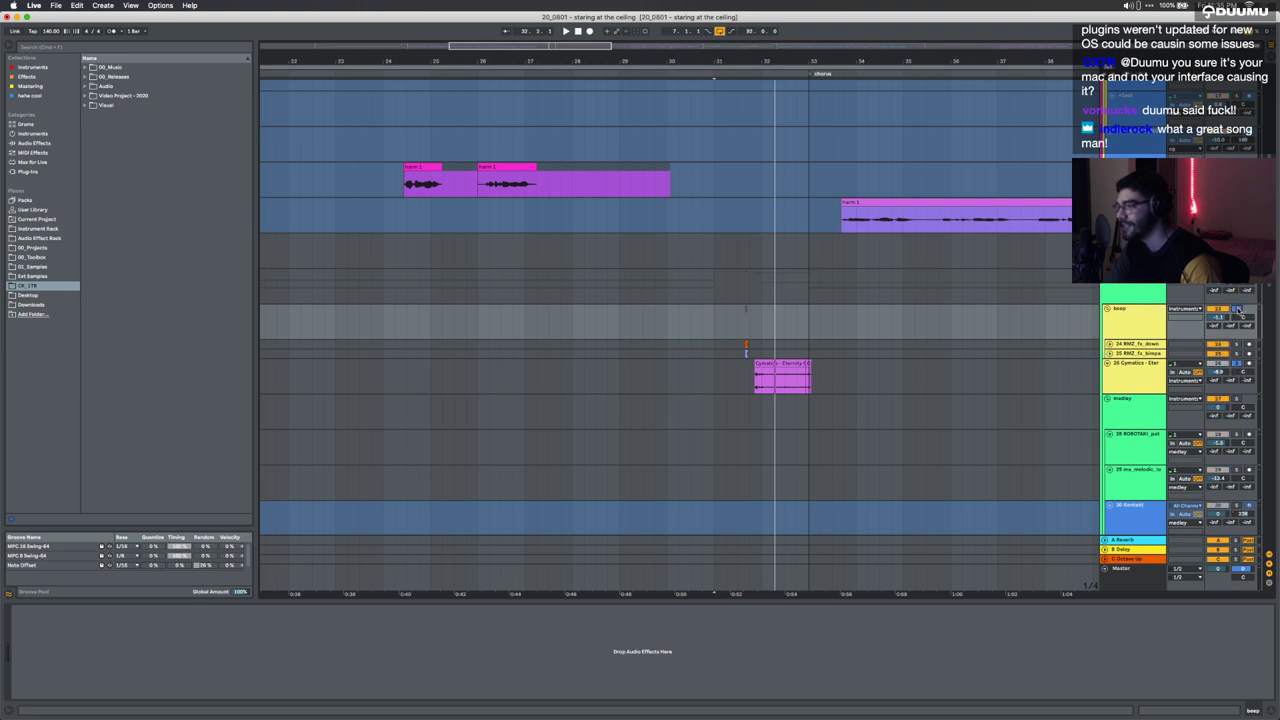
scroll(1238, 312, up, 10)
key(space)
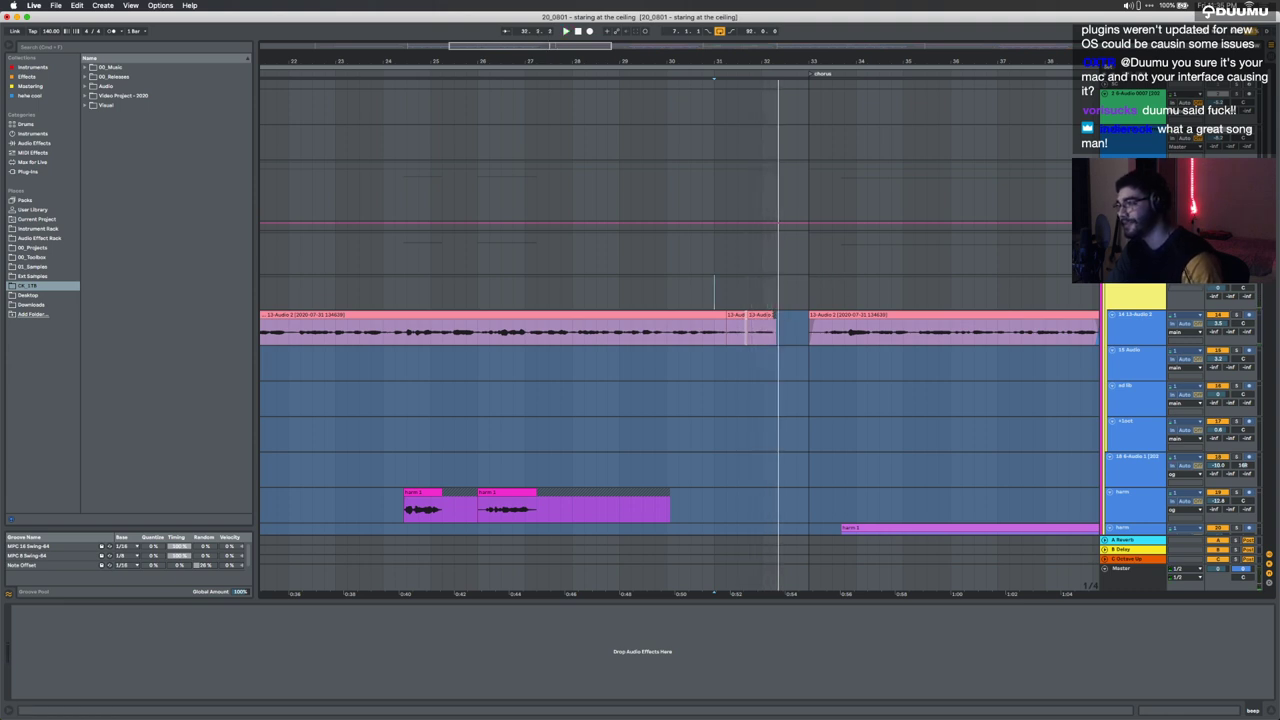
Step: Solo the harm track with the verse clips and play the first verse's harmonies on their own
scroll(556, 417, left, 2)
scroll(556, 417, down, 1)
scroll(556, 417, down, 5)
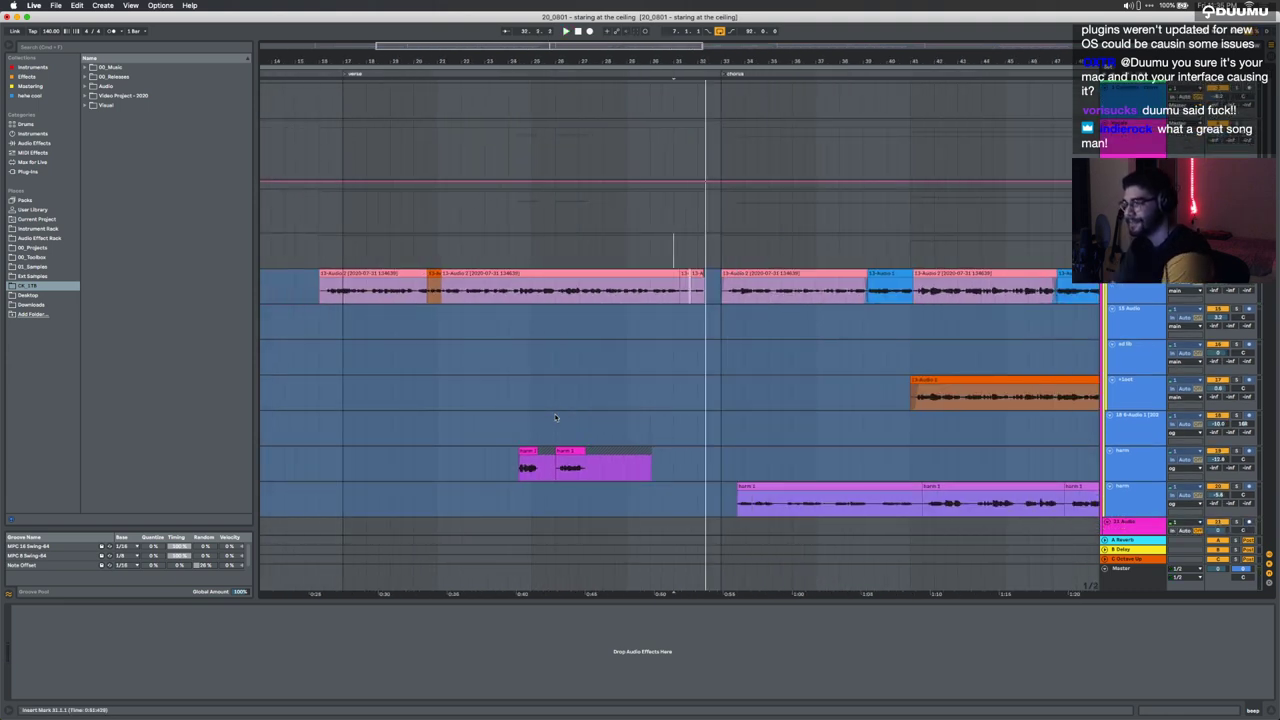
scroll(556, 417, down, 2)
drag(521, 415, 727, 421)
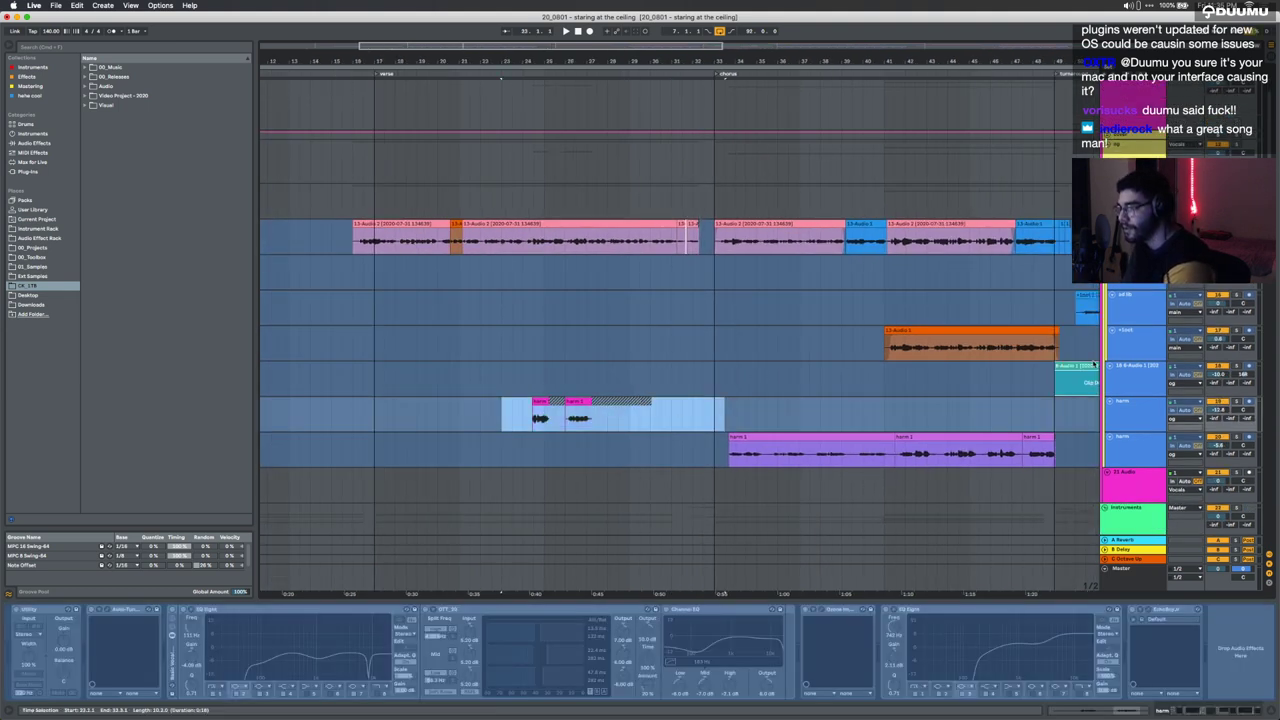
click(1236, 401)
click(537, 401)
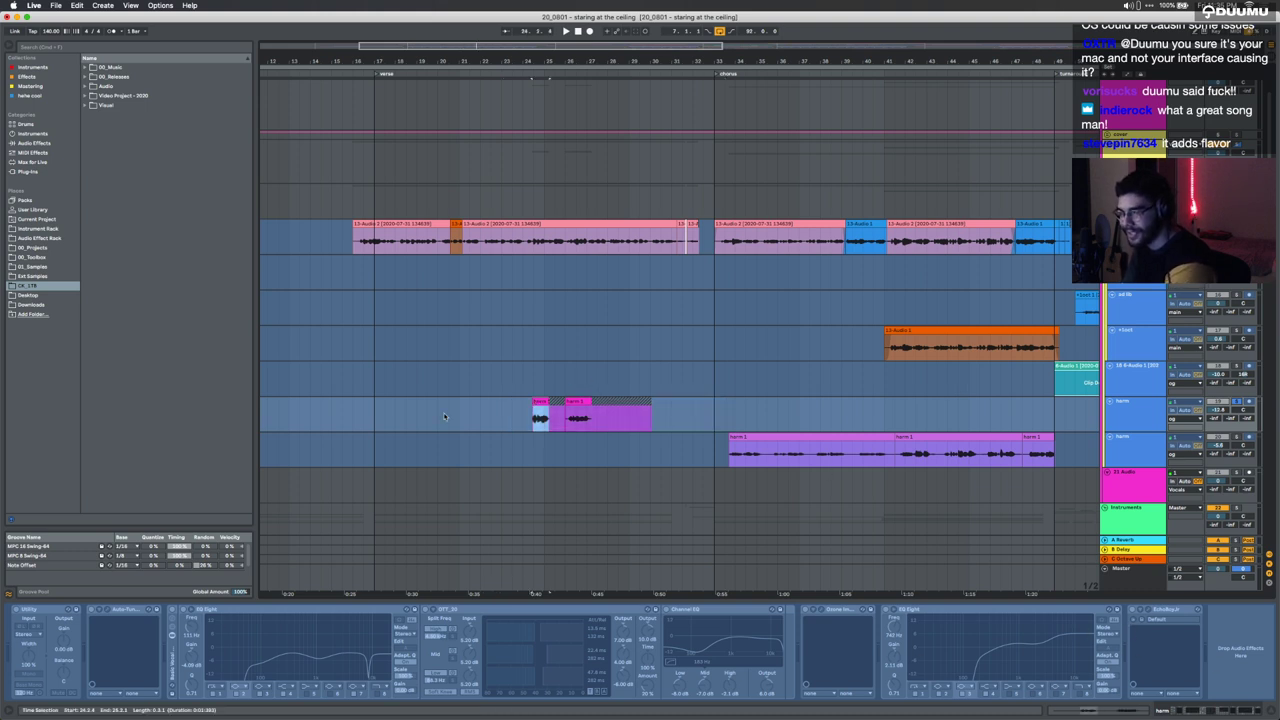
key(super+space)
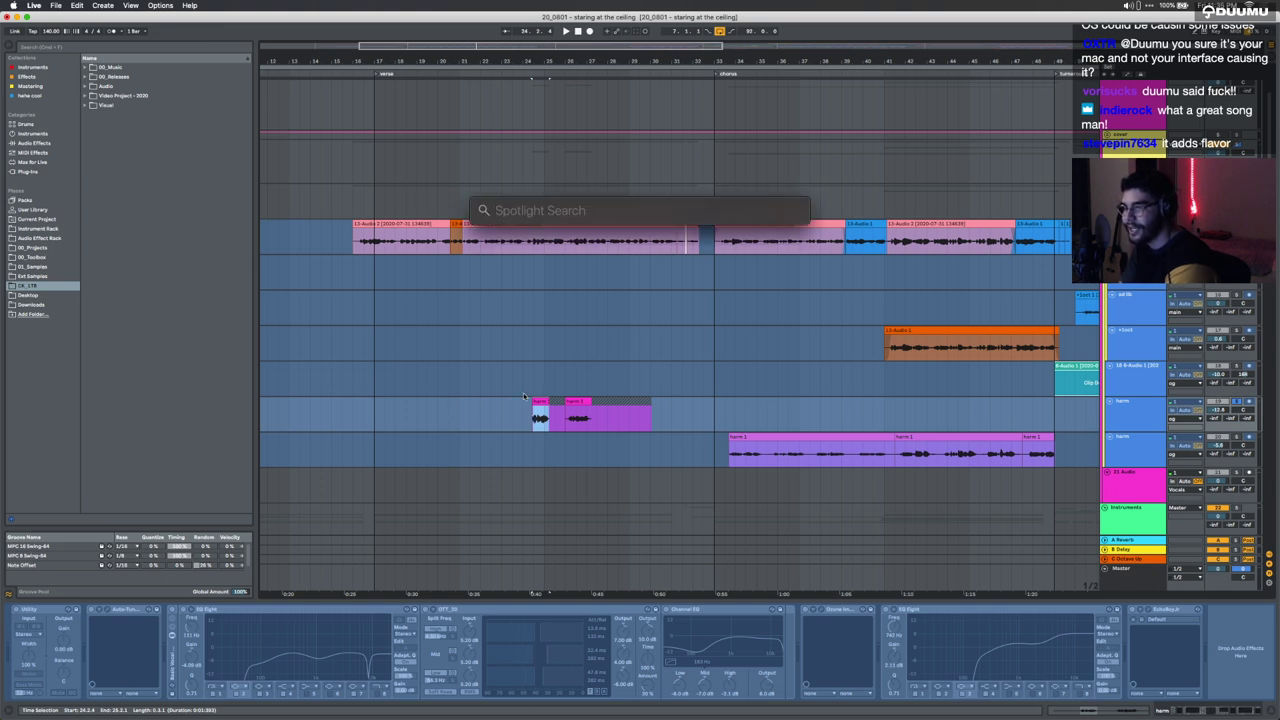
click(535, 400)
key(space)
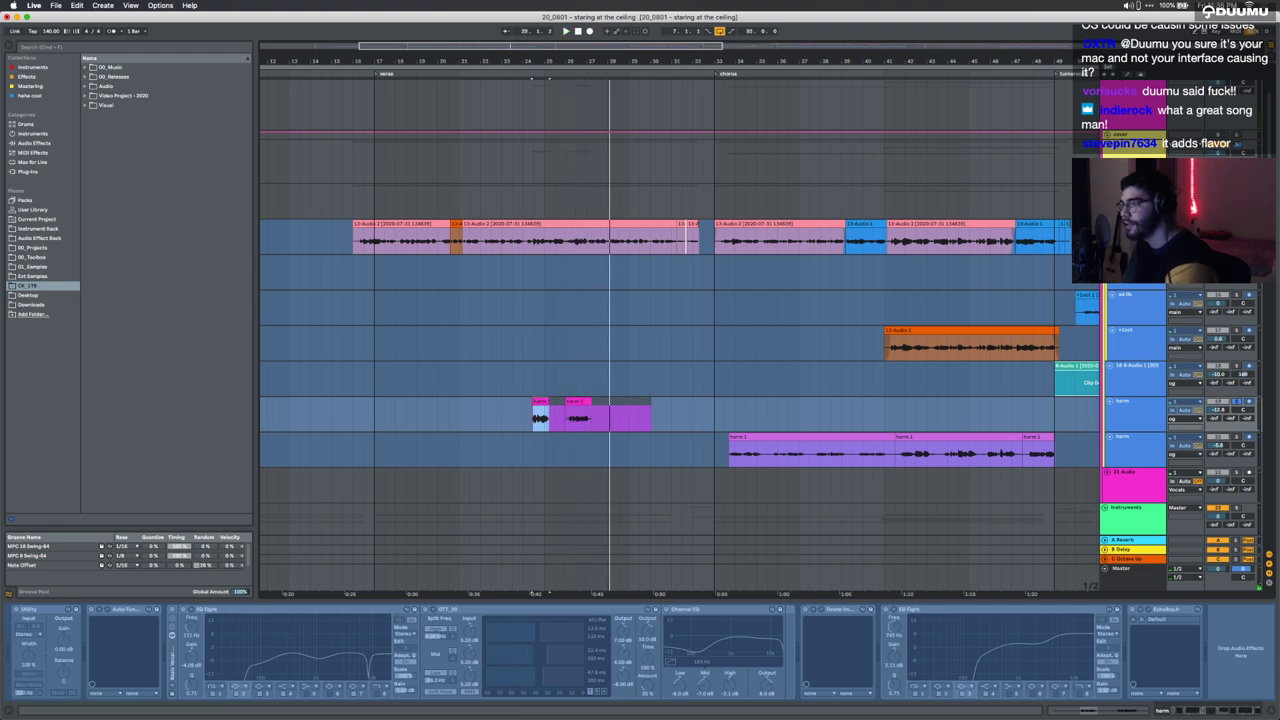
click(522, 252)
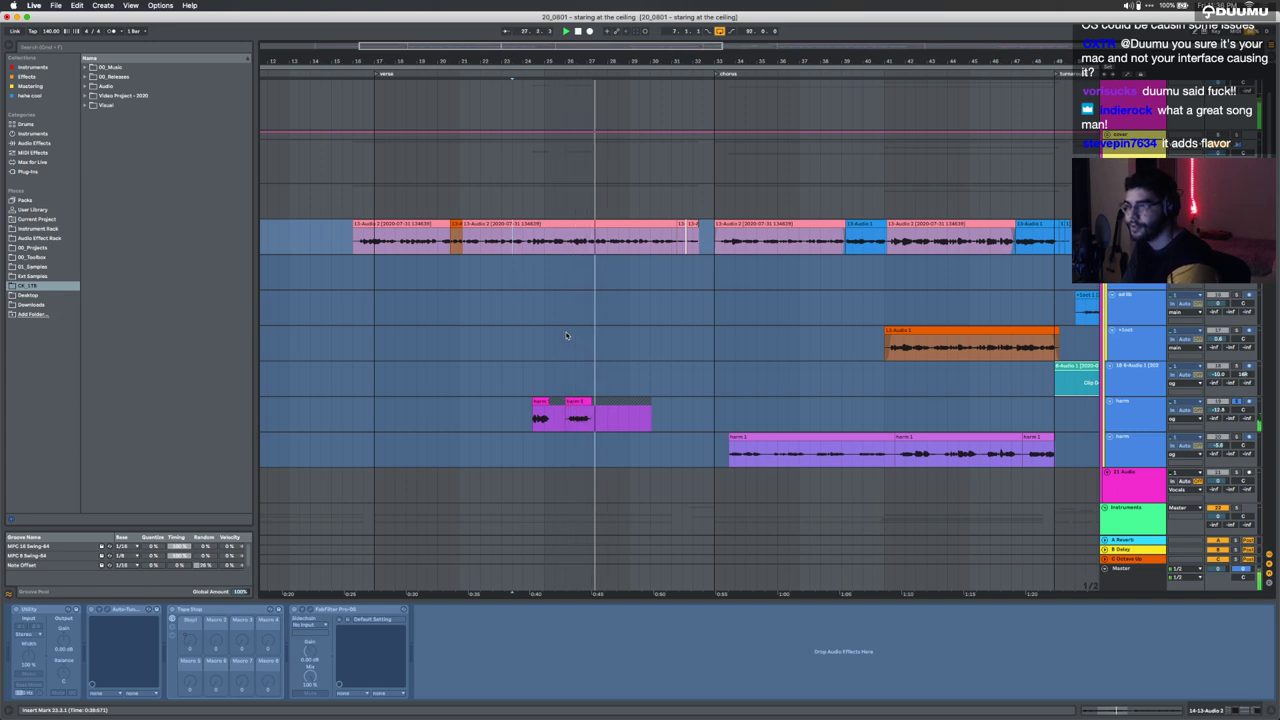
Step: Play the soloed harm track from bar 63 and mark out its verse 2 clips while listening
scroll(686, 341, right, 2)
scroll(686, 341, down, 1)
scroll(686, 341, right, 15)
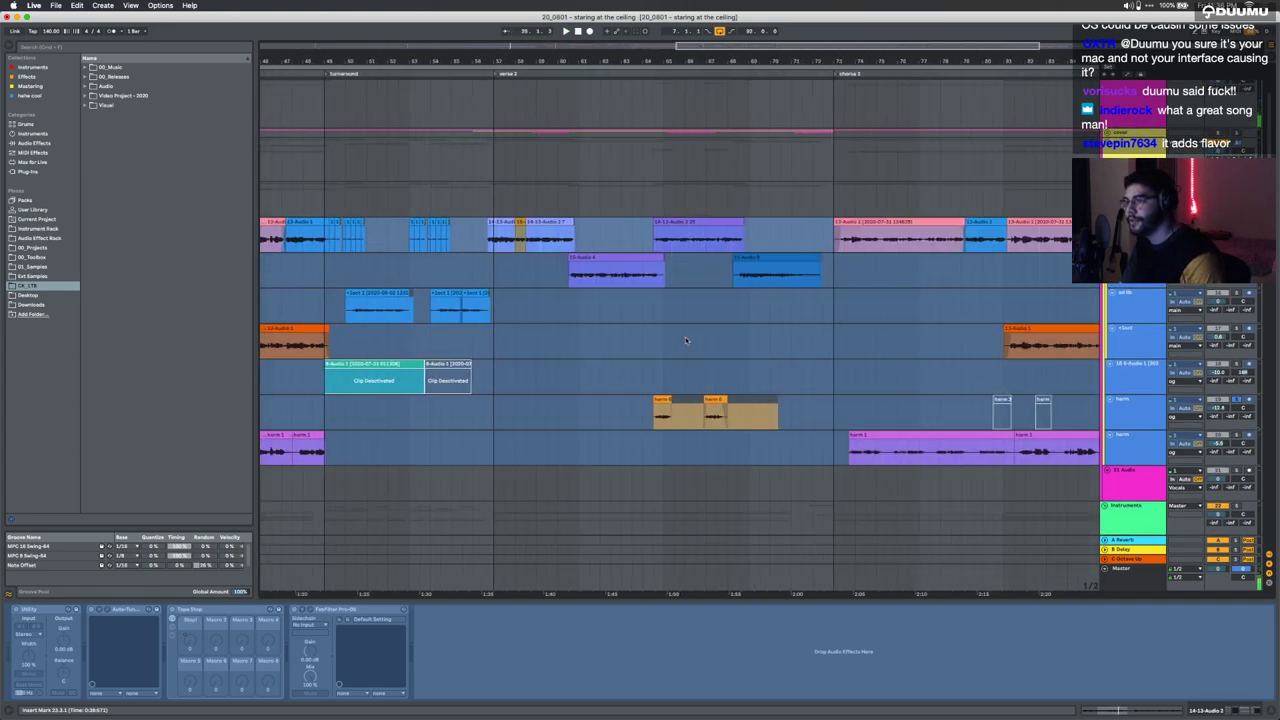
click(686, 341)
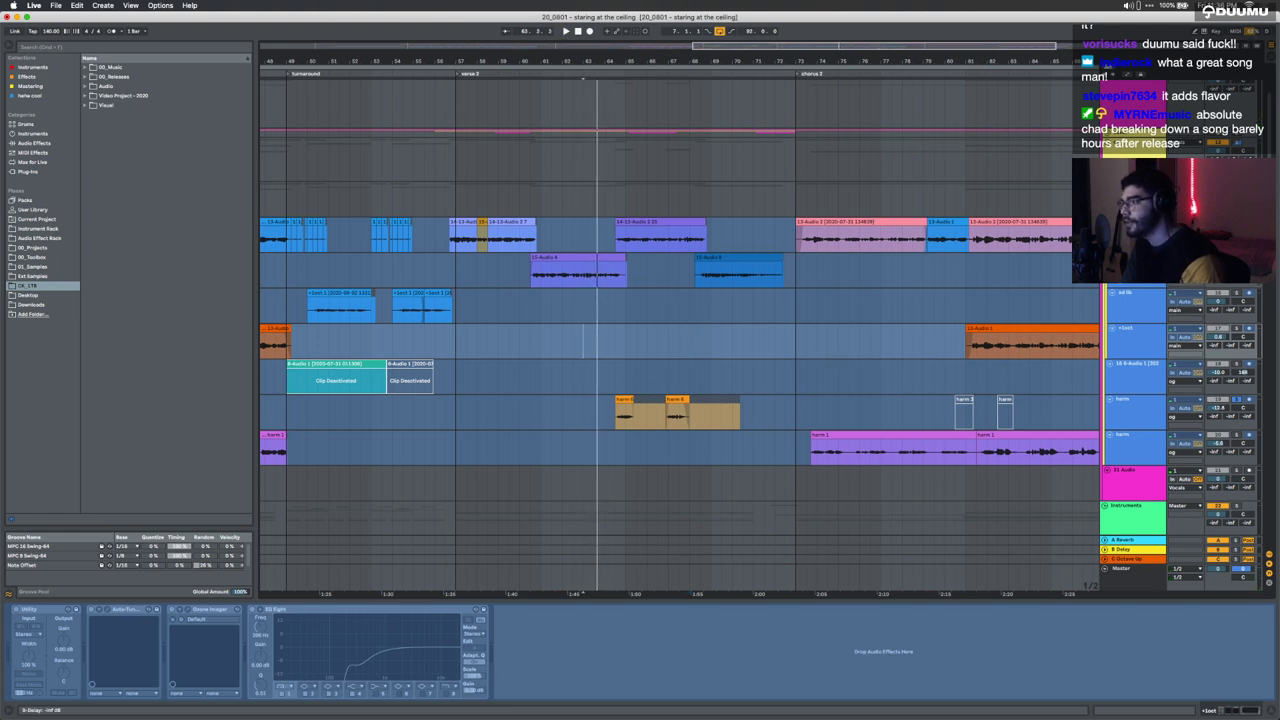
key(space)
scroll(641, 350, up, 5)
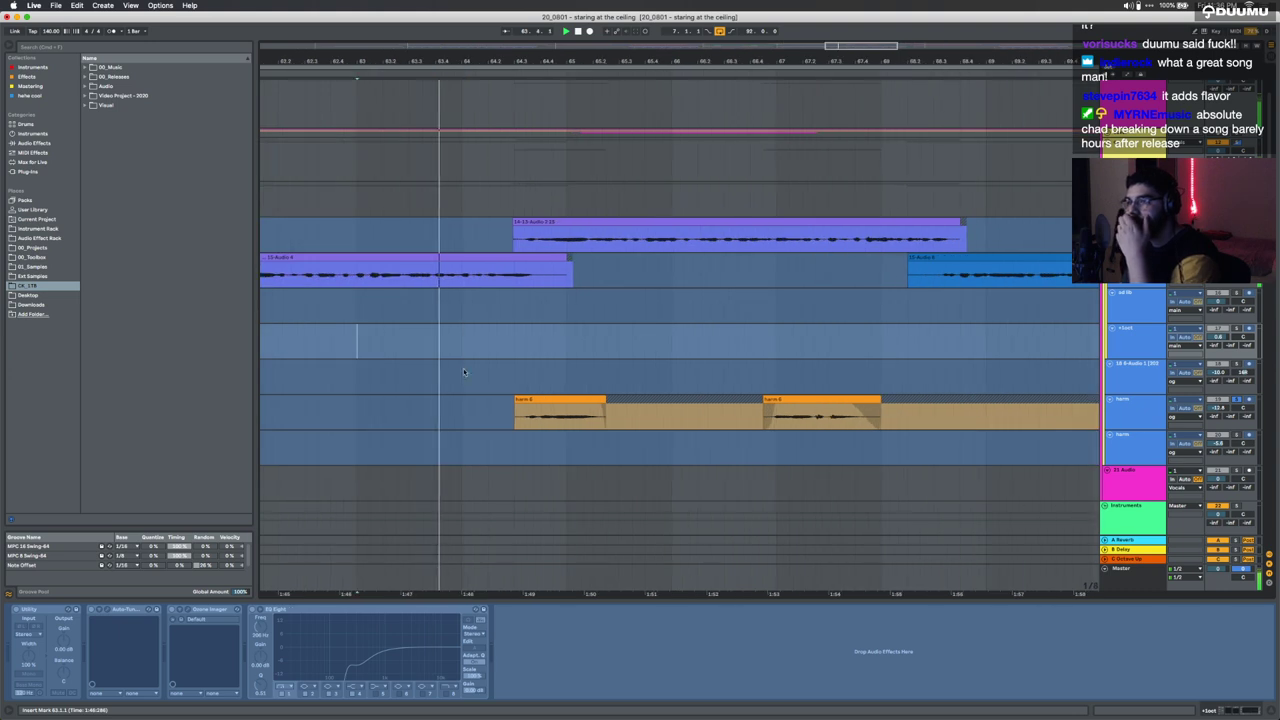
drag(541, 378, 648, 378)
drag(488, 413, 698, 415)
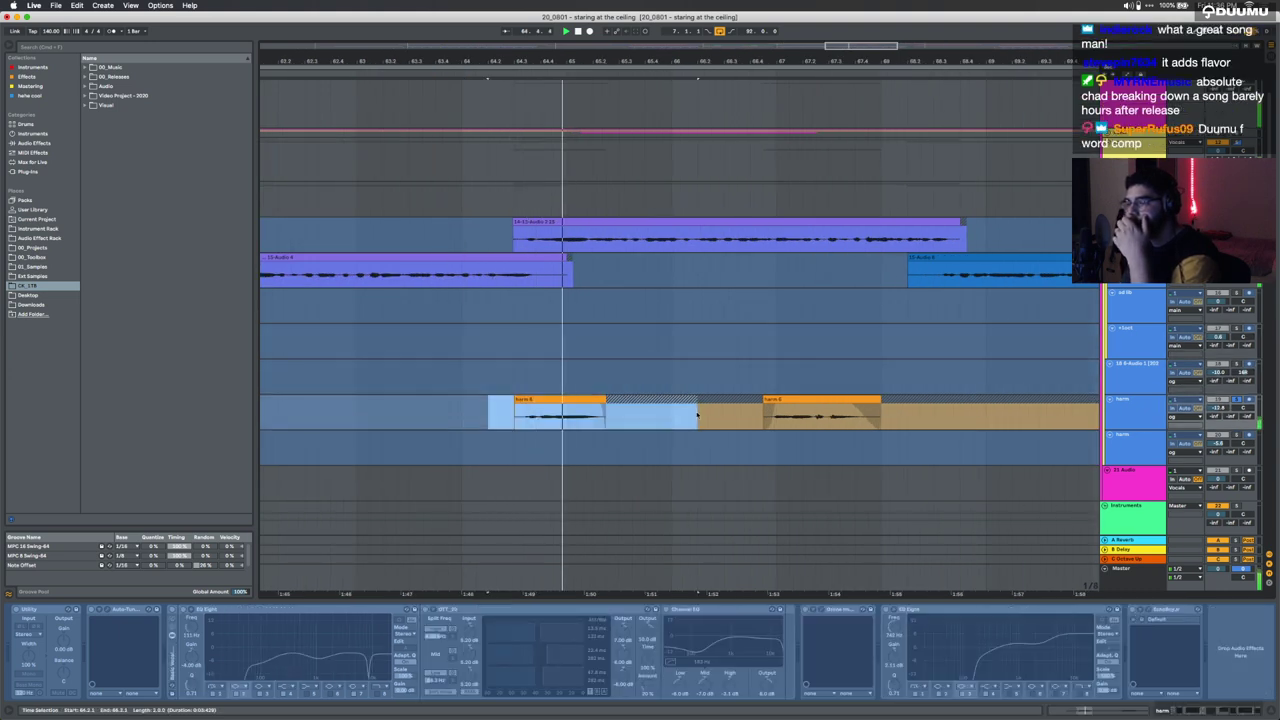
scroll(698, 415, down, 3)
scroll(698, 413, down, 1)
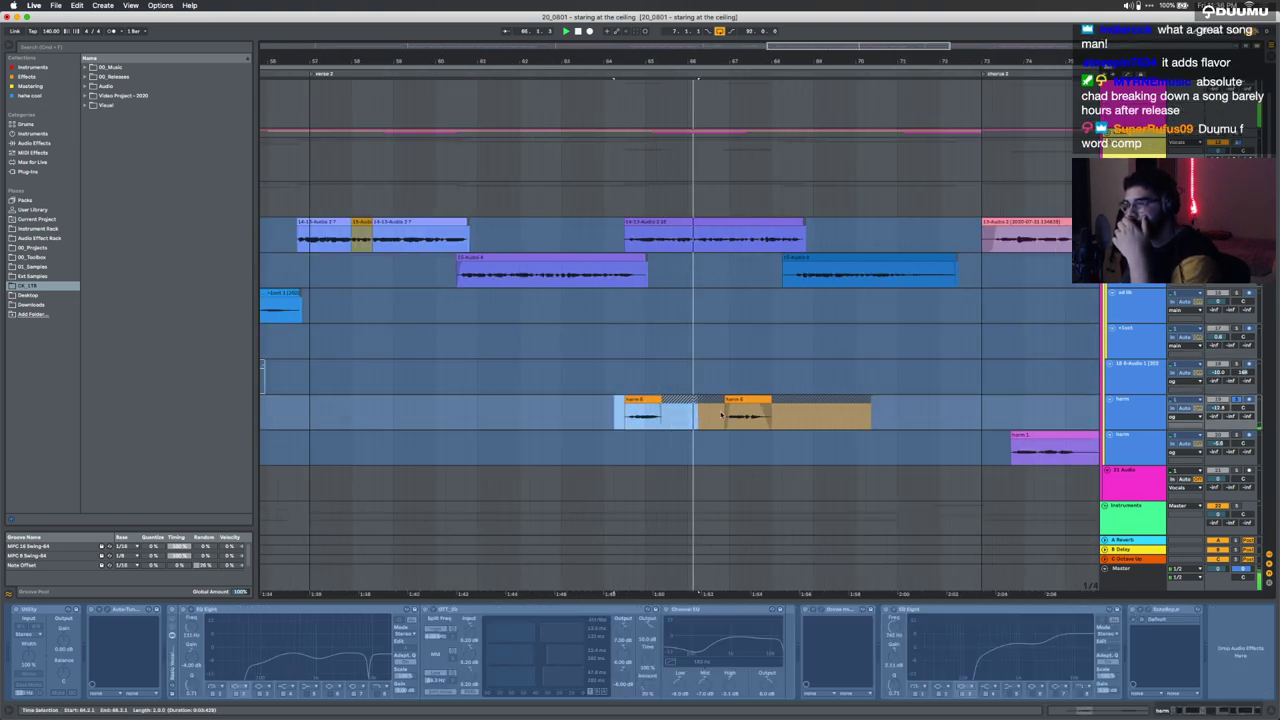
click(724, 414)
drag(722, 416, 725, 416)
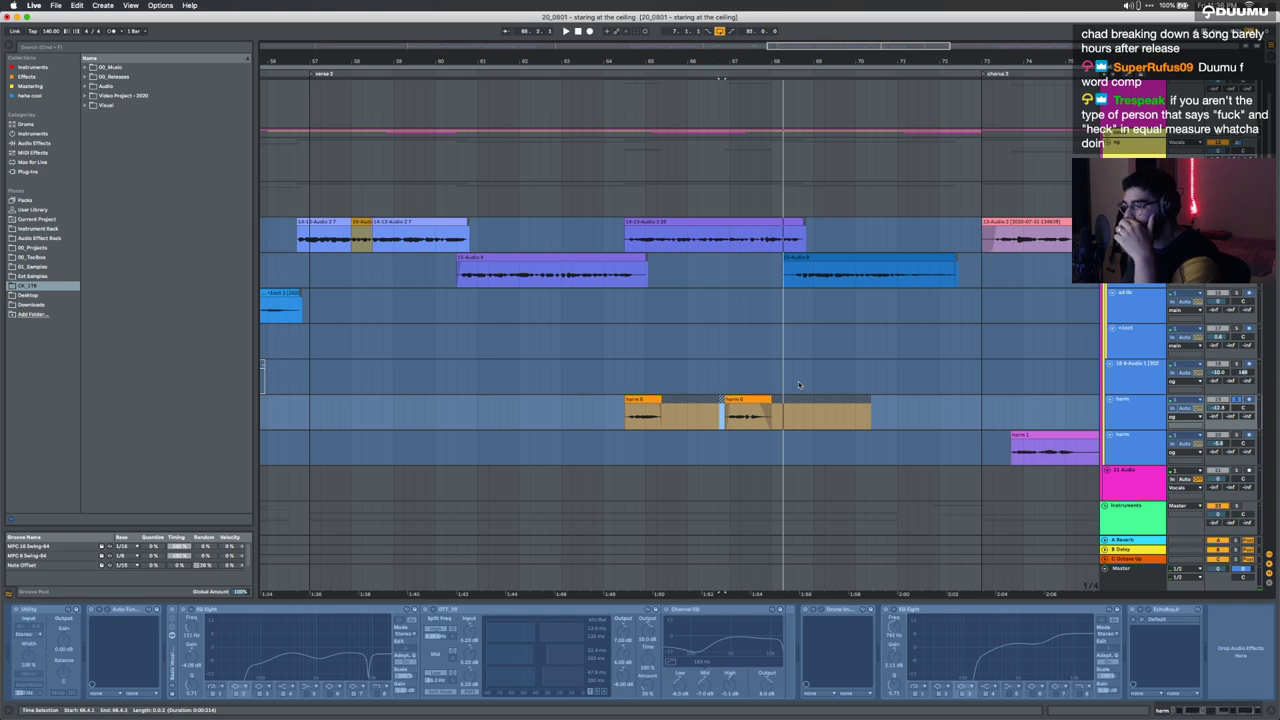
Step: Solo the harm track that holds the chorus harmonies and play it from its first clip in the chorus
scroll(799, 385, left, 12)
scroll(799, 385, down, 4)
scroll(799, 385, left, 1)
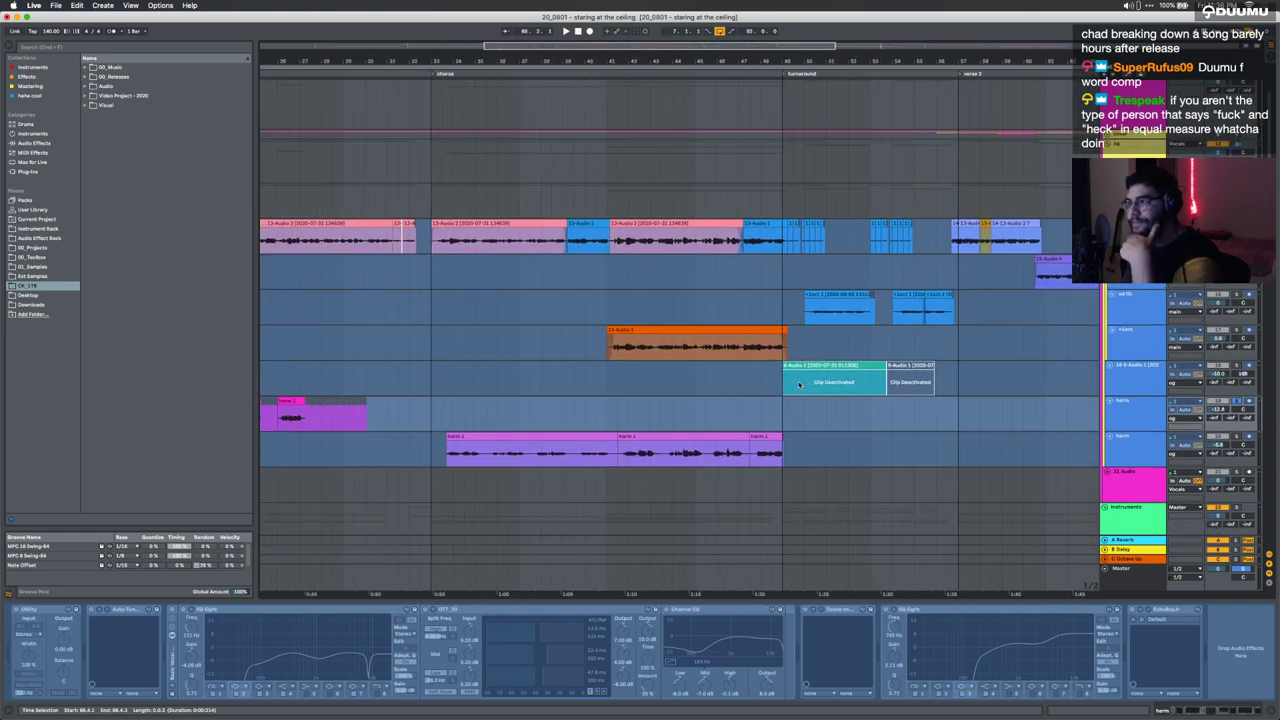
scroll(738, 367, down, 4)
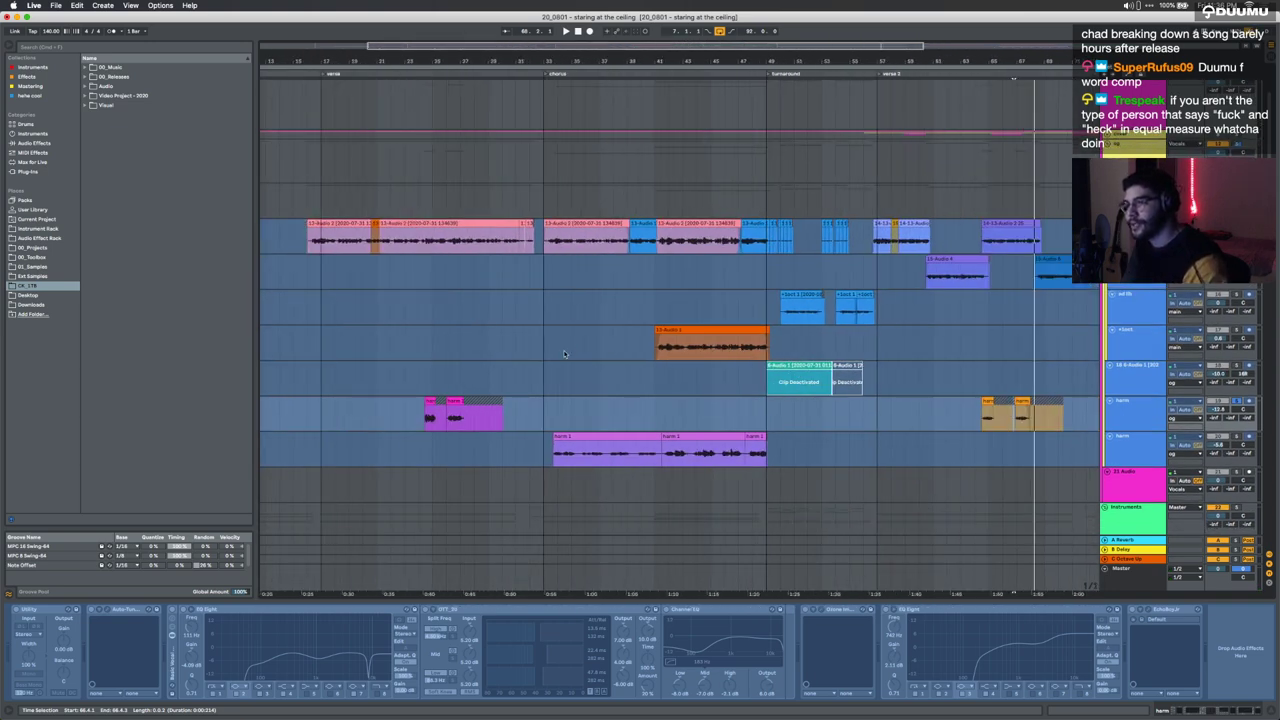
click(562, 378)
scroll(563, 433, up, 3)
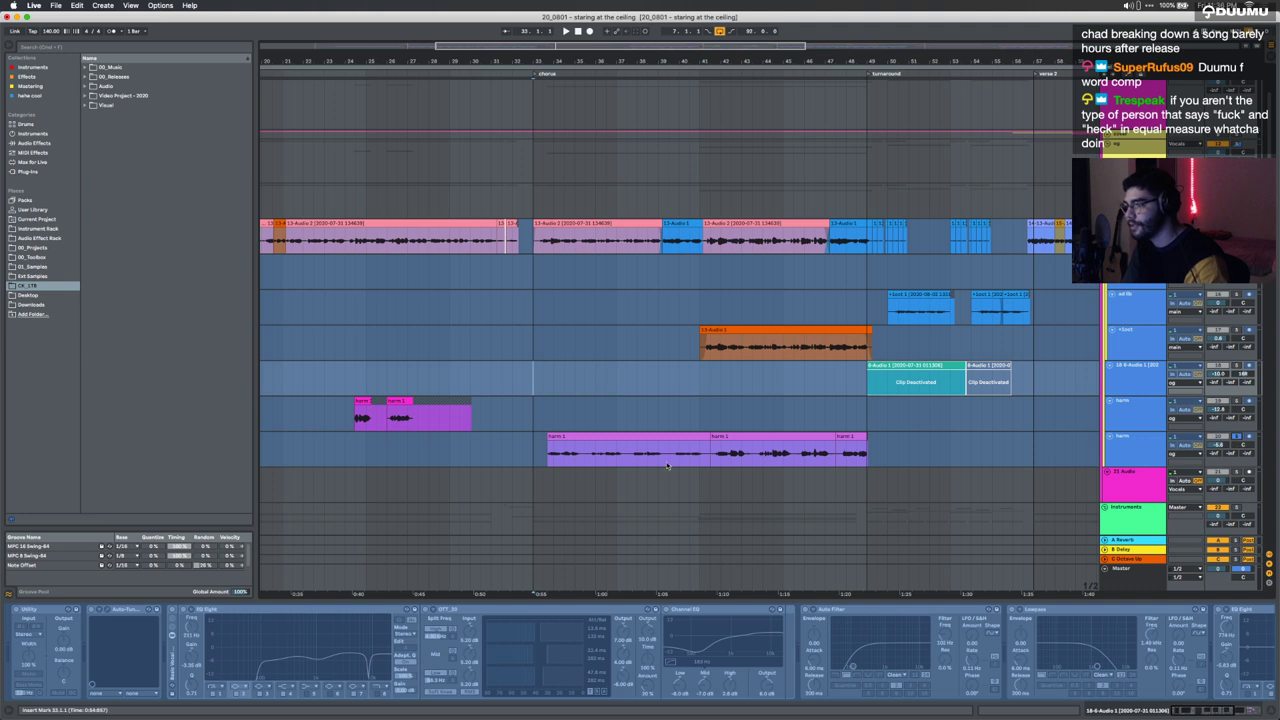
click(542, 438)
key(space)
click(561, 437)
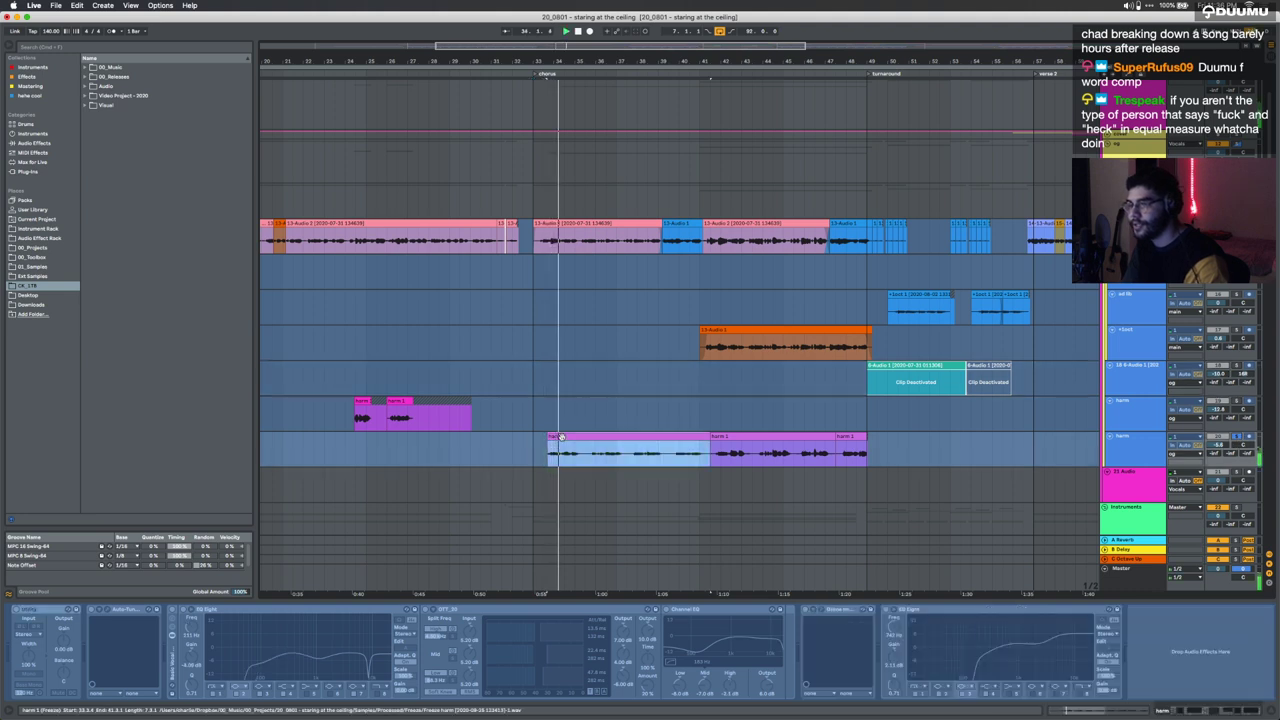
Step: Follow the soloed chorus harmonies on the harm track through to the turnaround, clearing the time selection along the way
scroll(561, 437, up, 6)
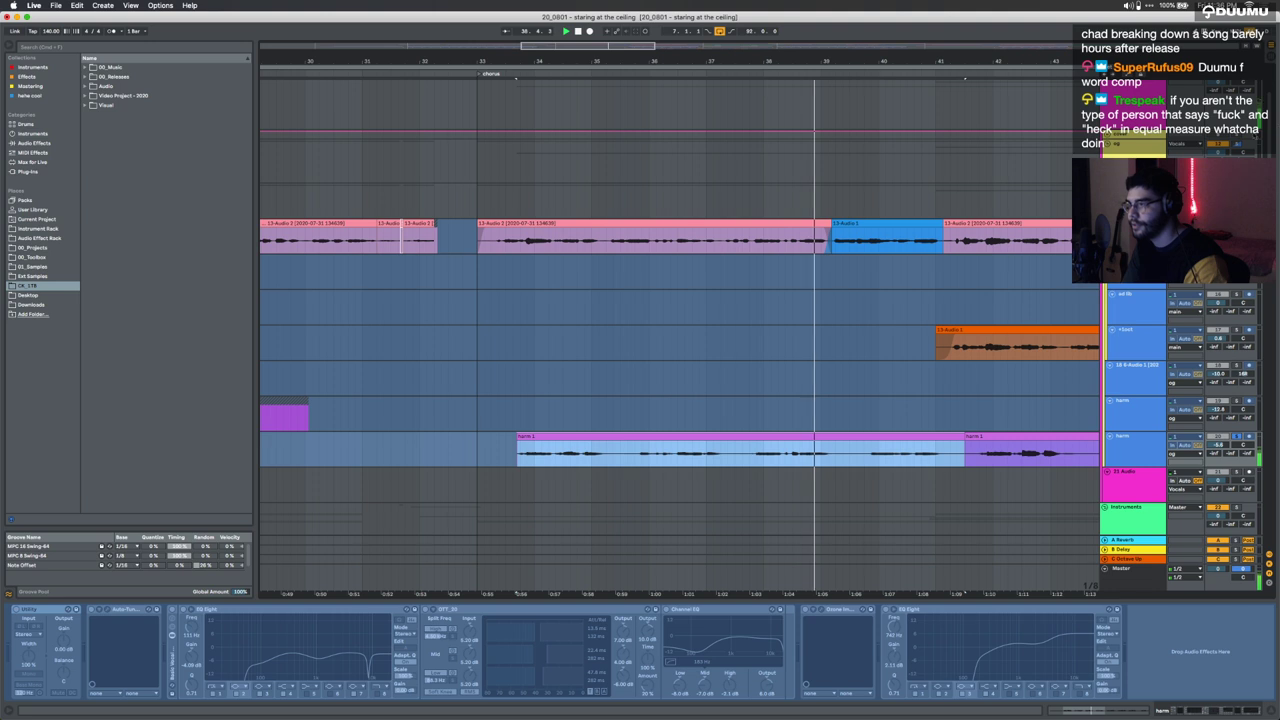
scroll(876, 435, right, 5)
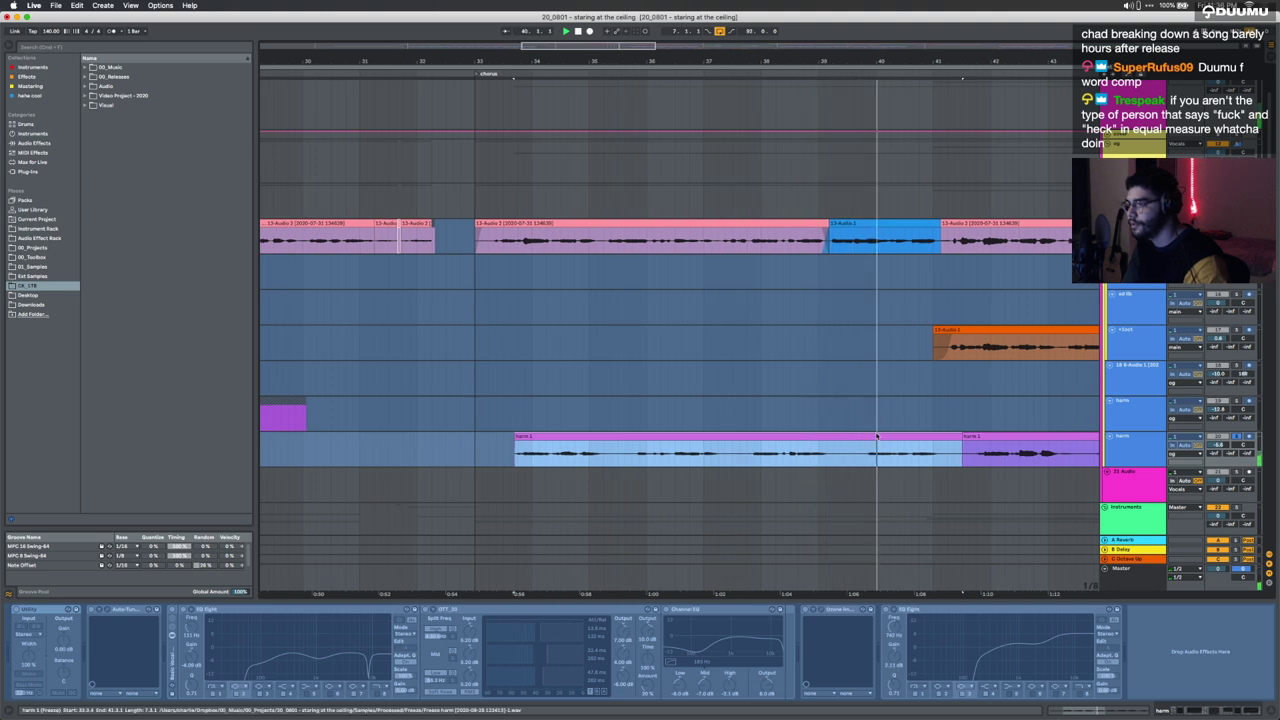
scroll(876, 436, right, 4)
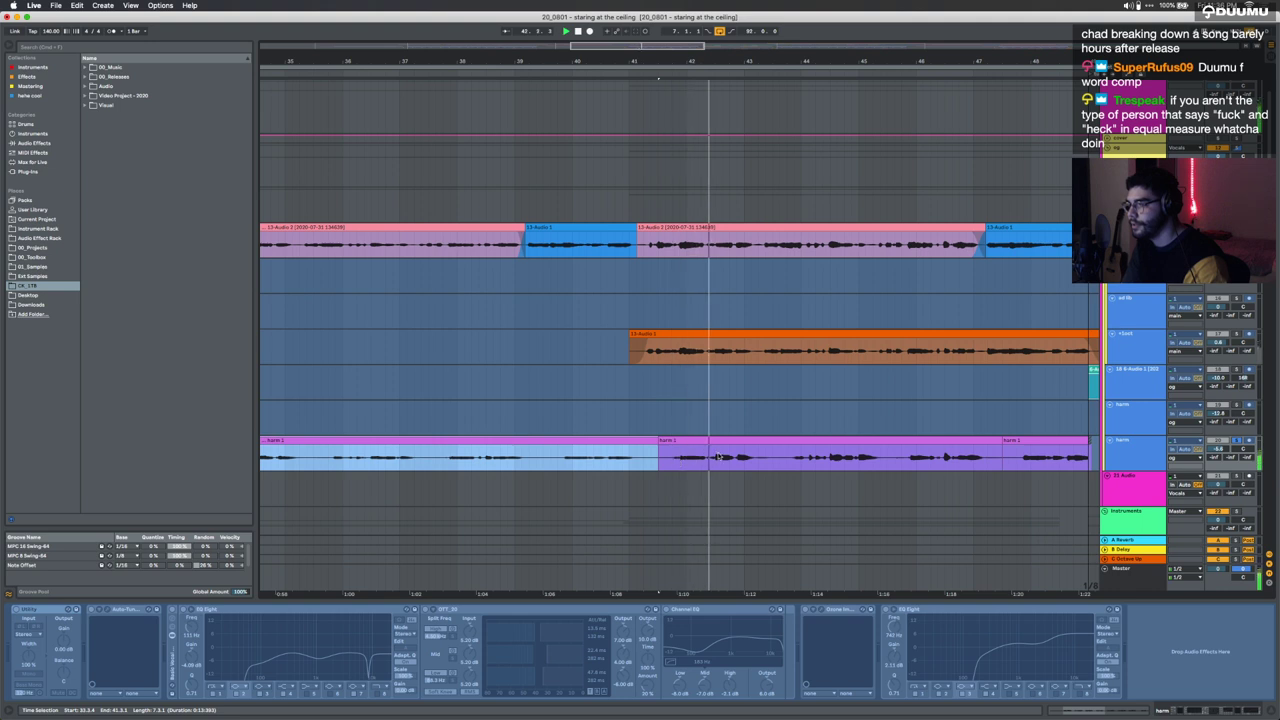
scroll(715, 457, down, 3)
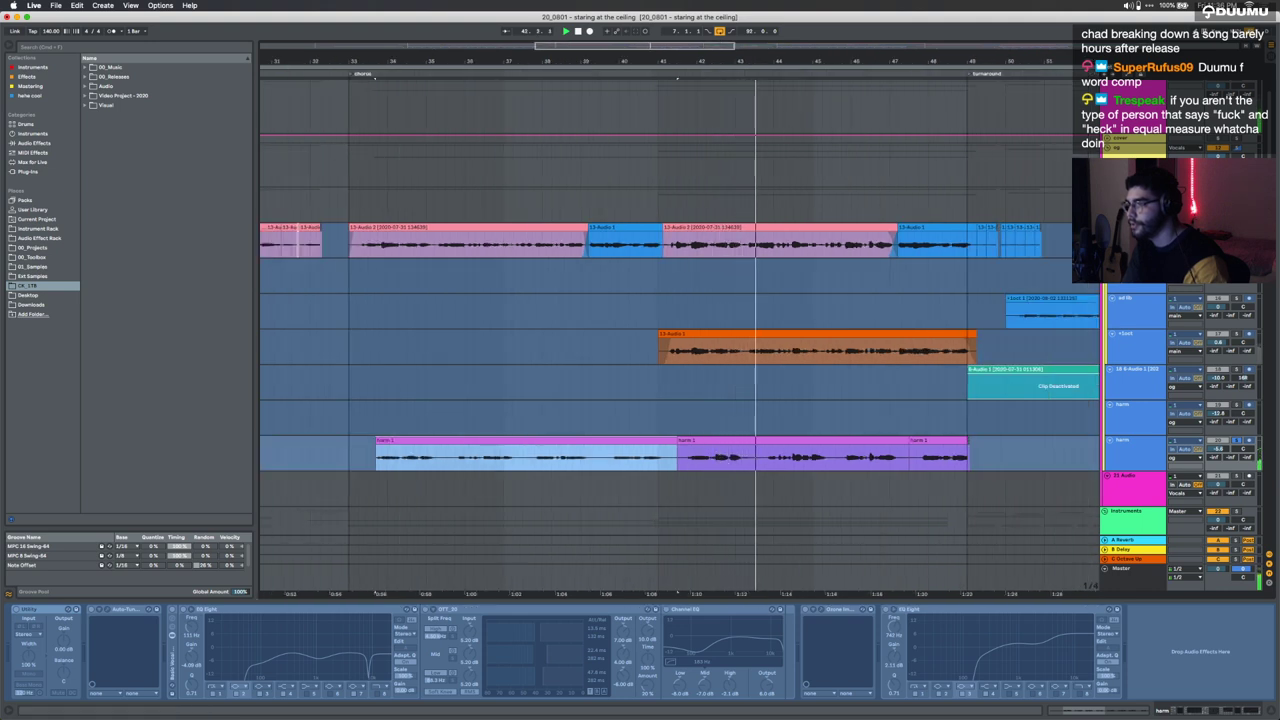
key(Escape)
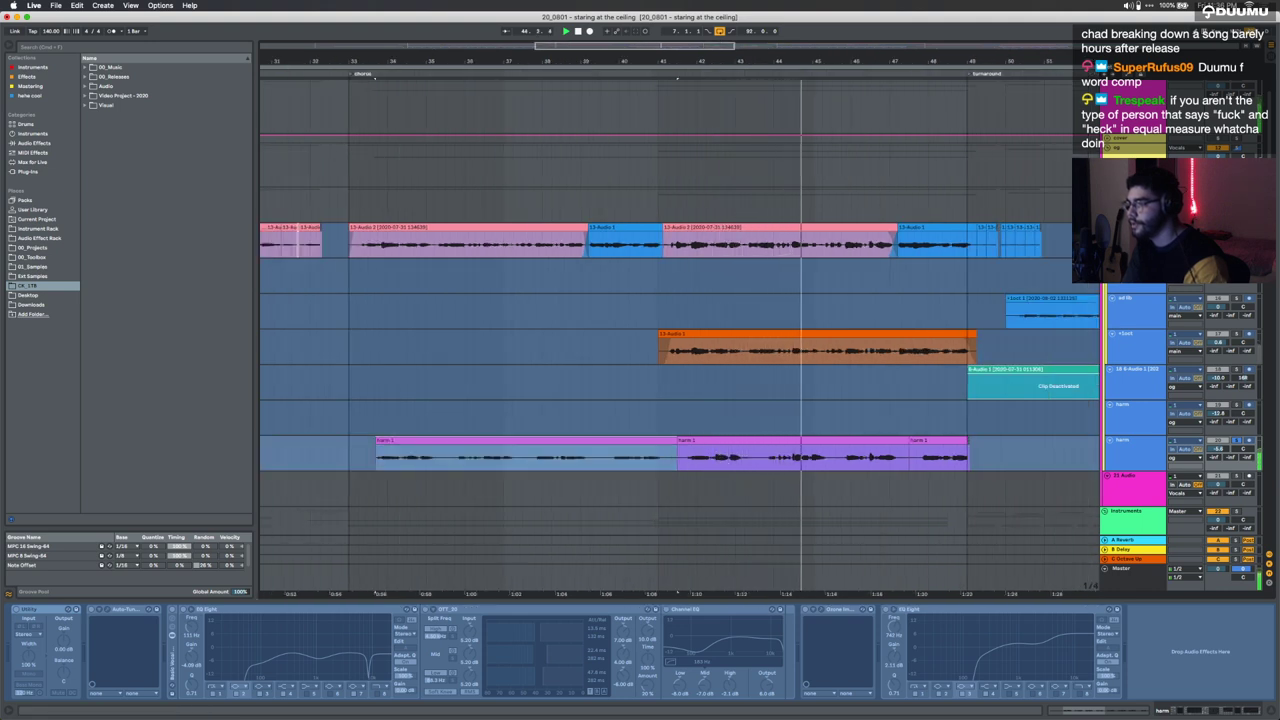
click(865, 425)
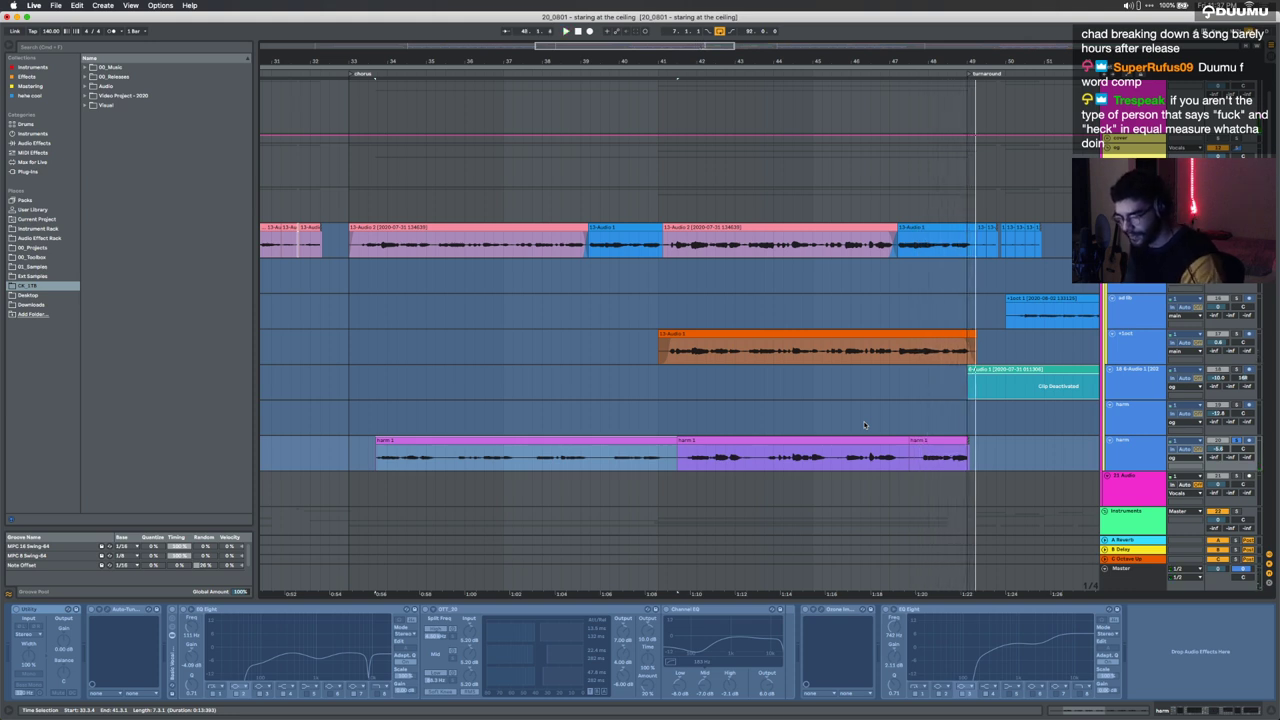
Step: Solo the +1oct track and play its clip from bar 41 through the second half of the chorus
click(1171, 342)
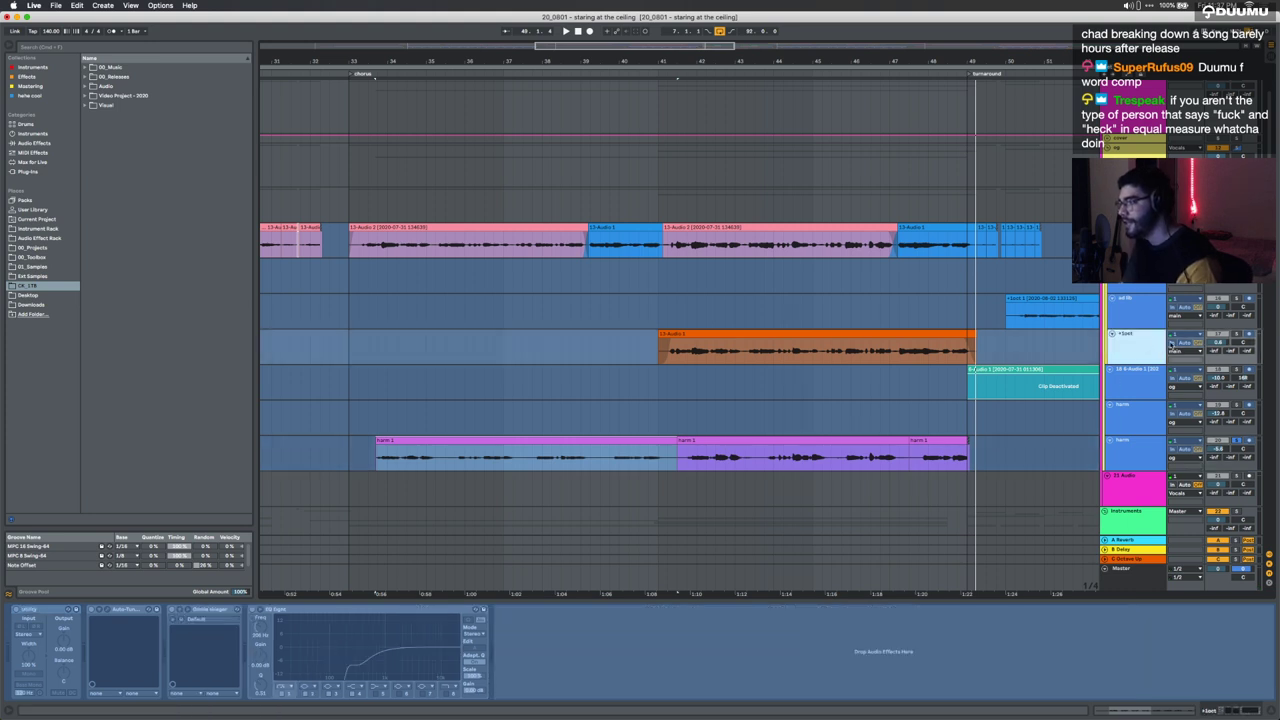
click(1235, 336)
scroll(505, 349, down, 3)
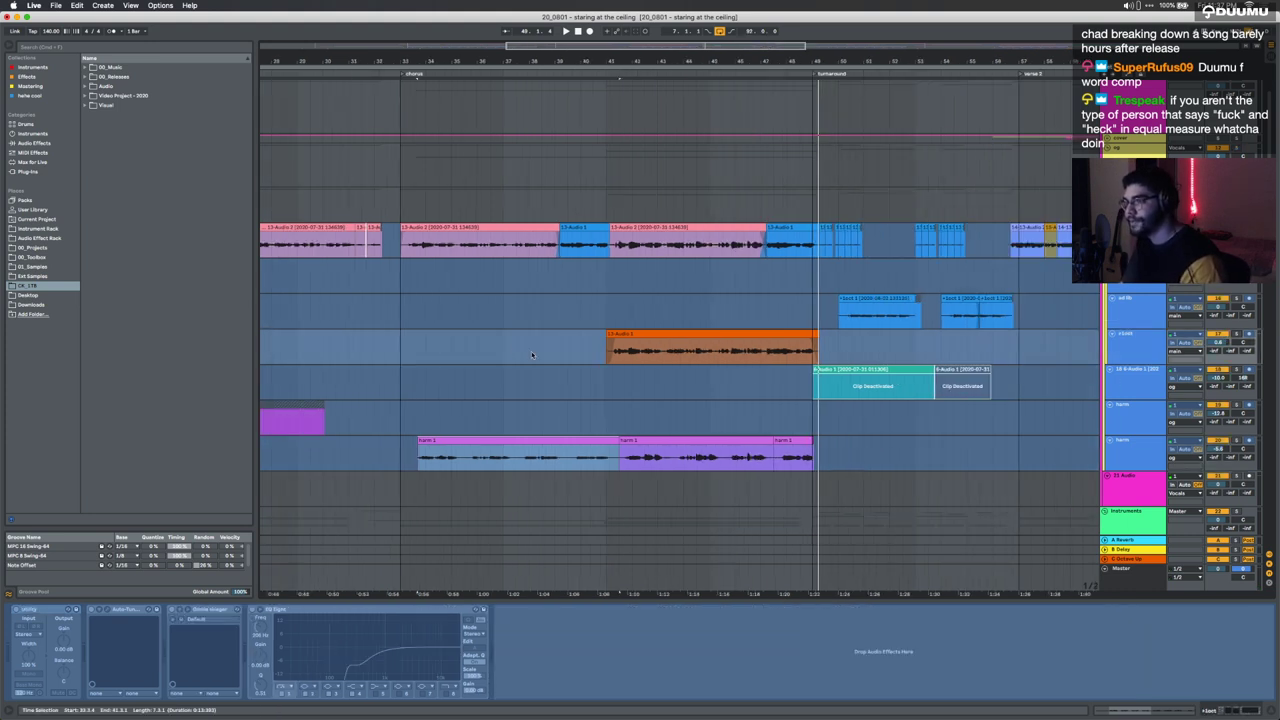
mouse_move(610, 378)
mouse_down()
mouse_move(763, 376)
mouse_move(631, 378)
mouse_move(606, 345)
mouse_up()
click(604, 336)
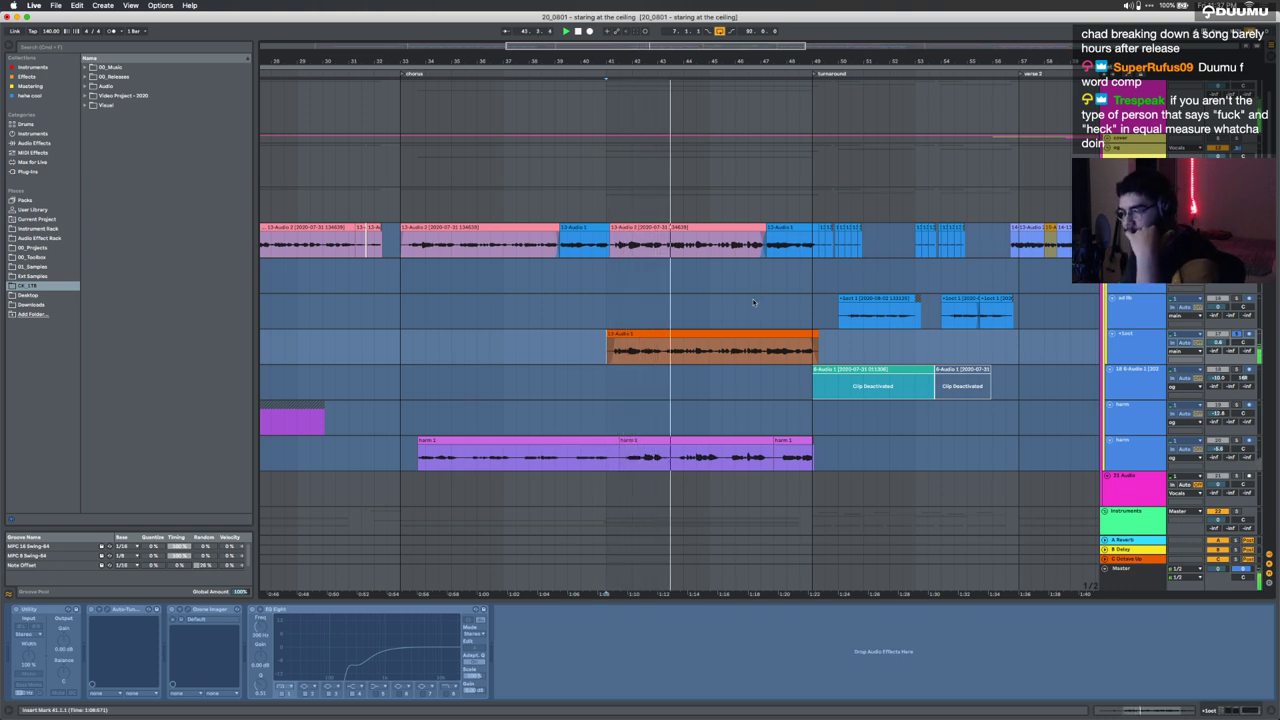
scroll(753, 302, up, 4)
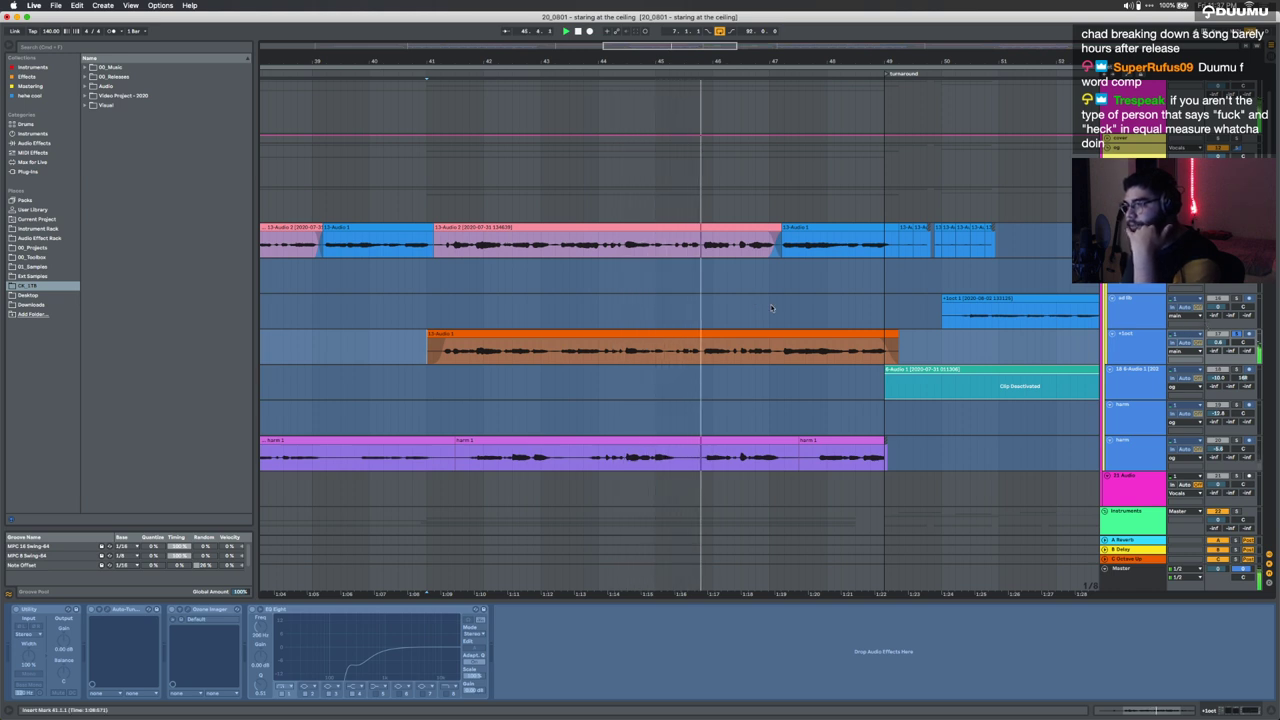
scroll(771, 308, up, 3)
scroll(771, 308, right, 4)
scroll(771, 308, down, 3)
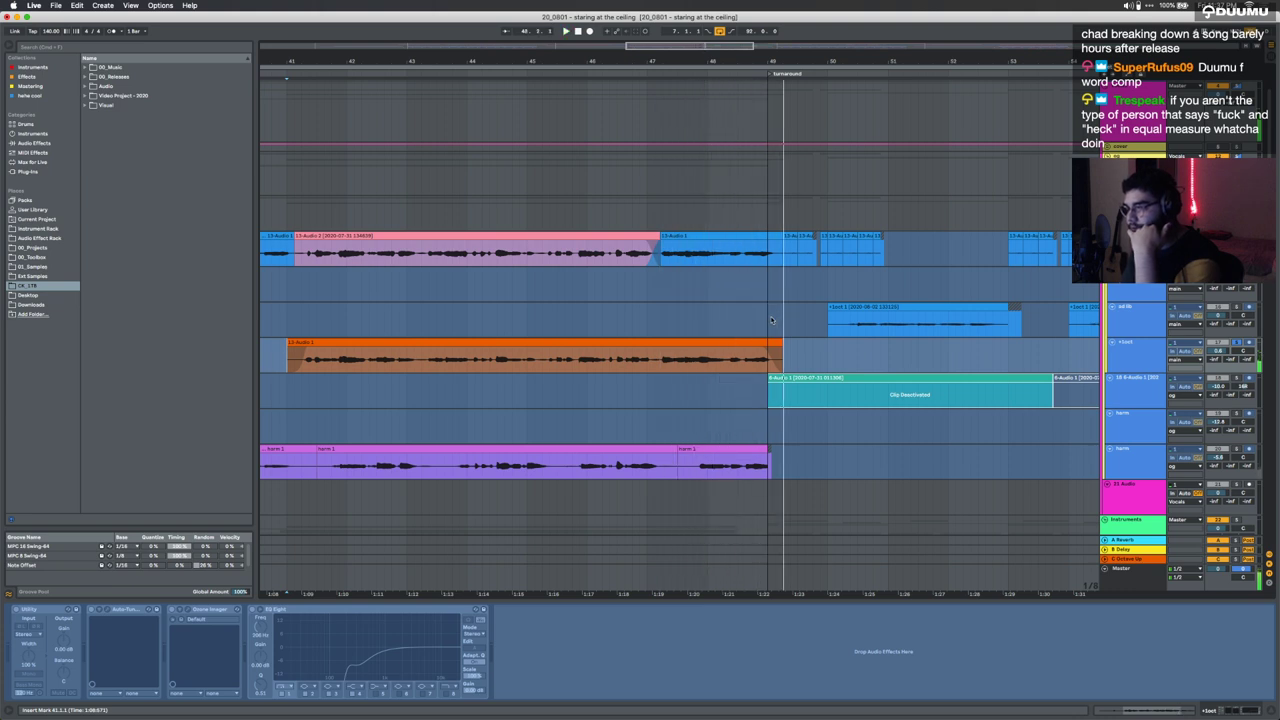
scroll(771, 320, down, 2)
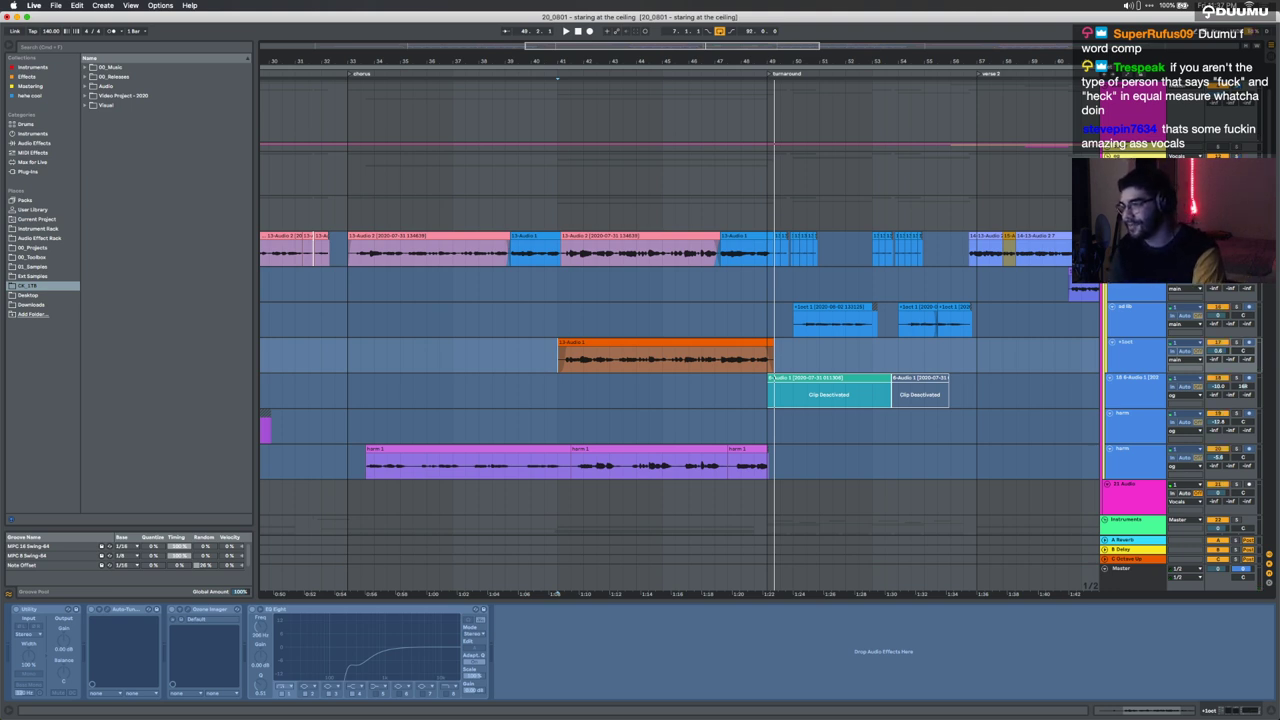
Step: Look over the ad lib and medley tracks in the turnaround and play the section from bar 49
scroll(893, 338, right, 3)
scroll(893, 338, down, 2)
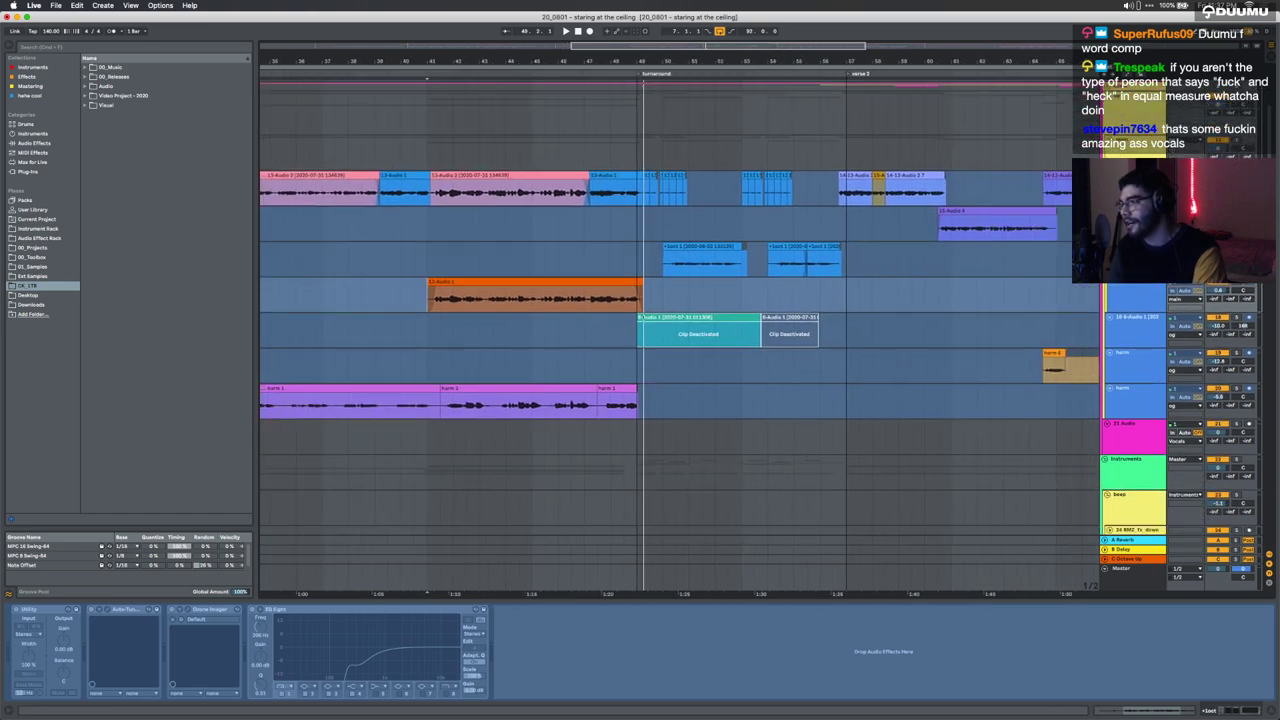
click(1130, 247)
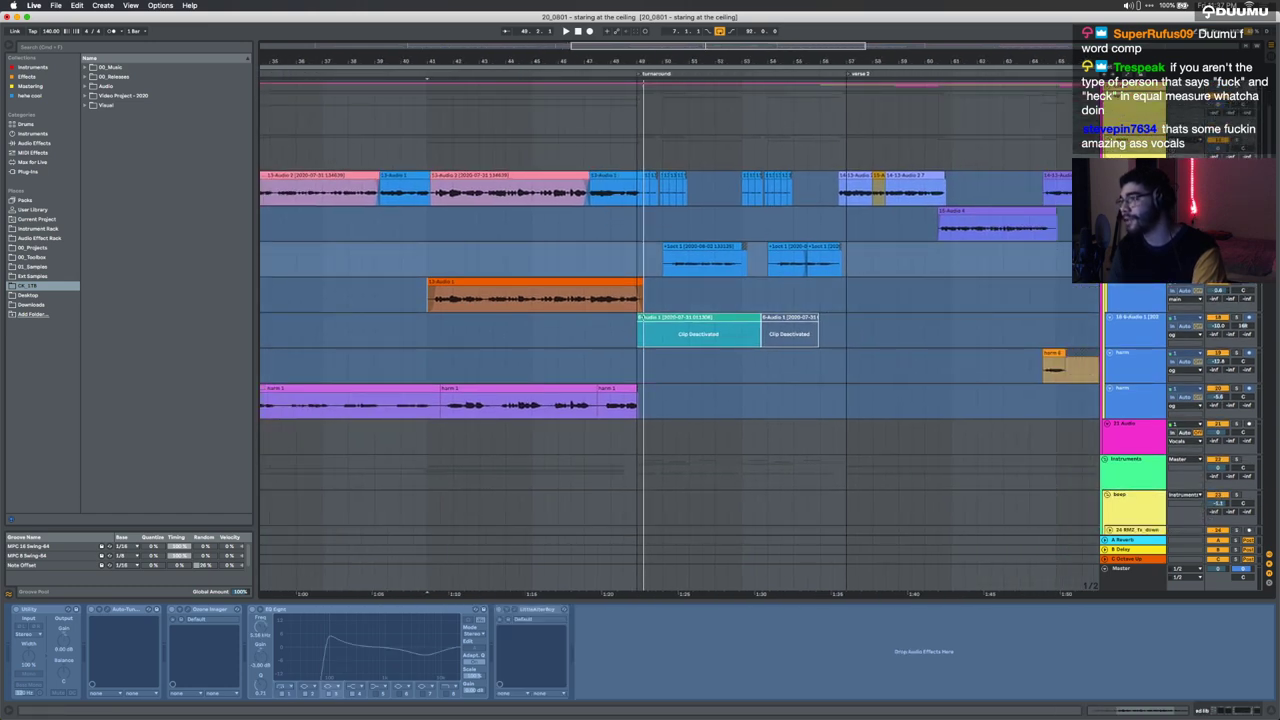
scroll(893, 338, down, 5)
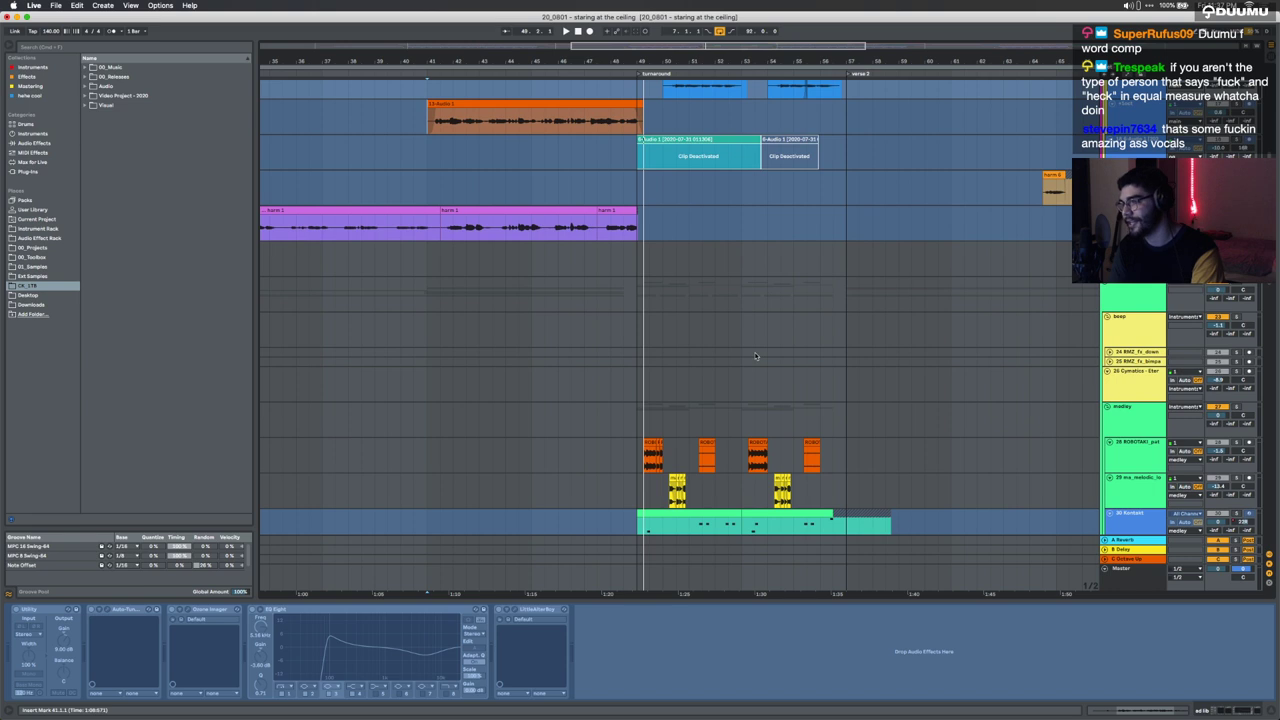
scroll(680, 330, up, 7)
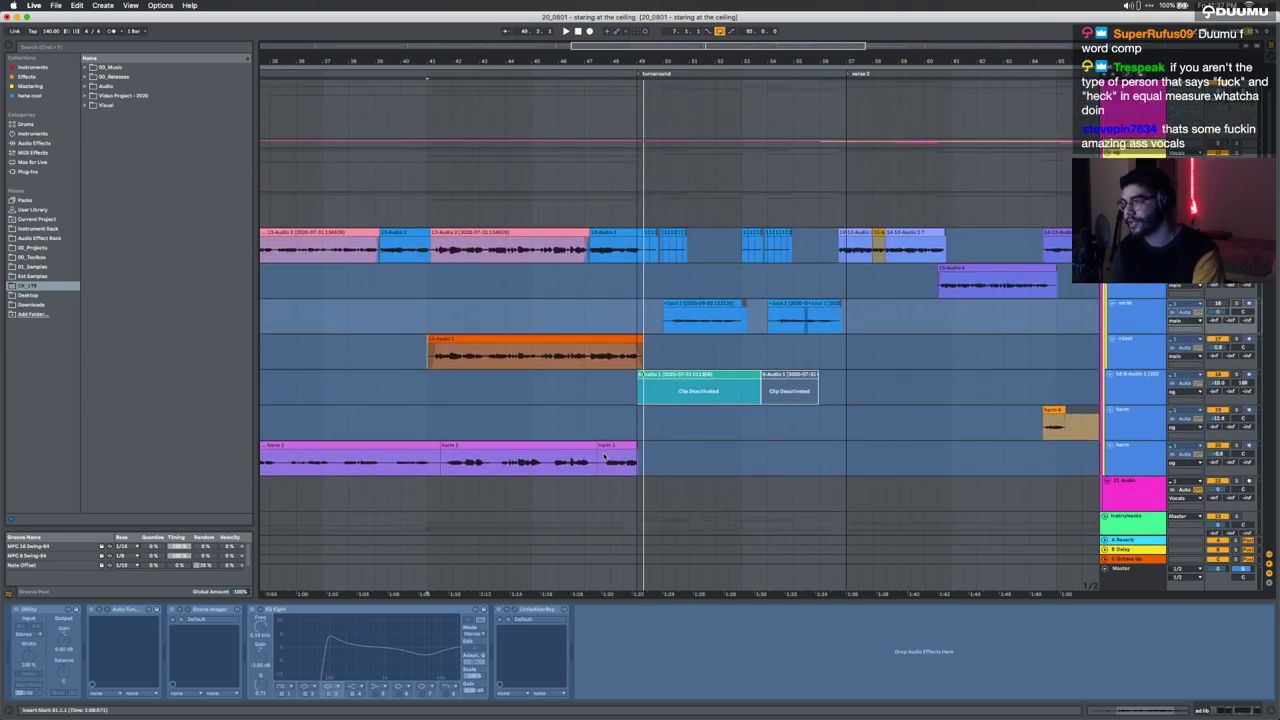
click(748, 392)
key(space)
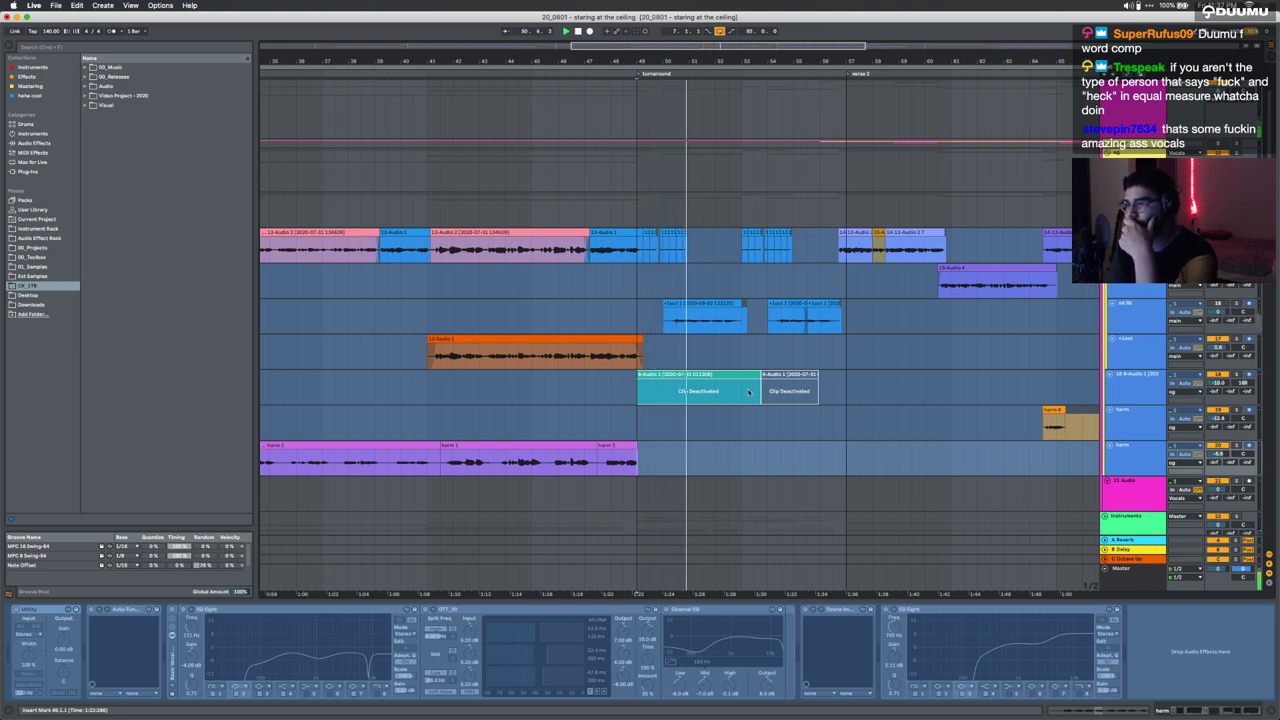
scroll(660, 428, down, 3)
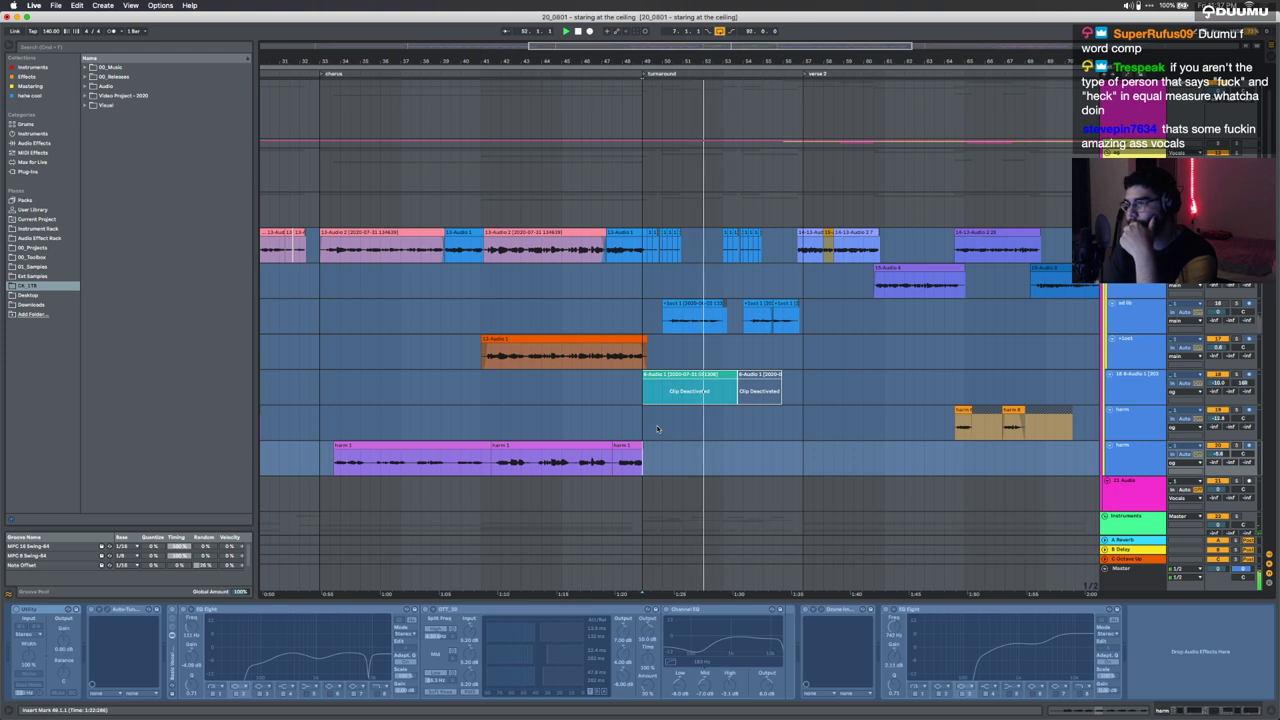
scroll(658, 429, down, 3)
key(space)
Step: Solo the main vocal track and play it from bar 47 into the chopped clips of the turnaround
drag(651, 183, 698, 162)
scroll(698, 162, up, 5)
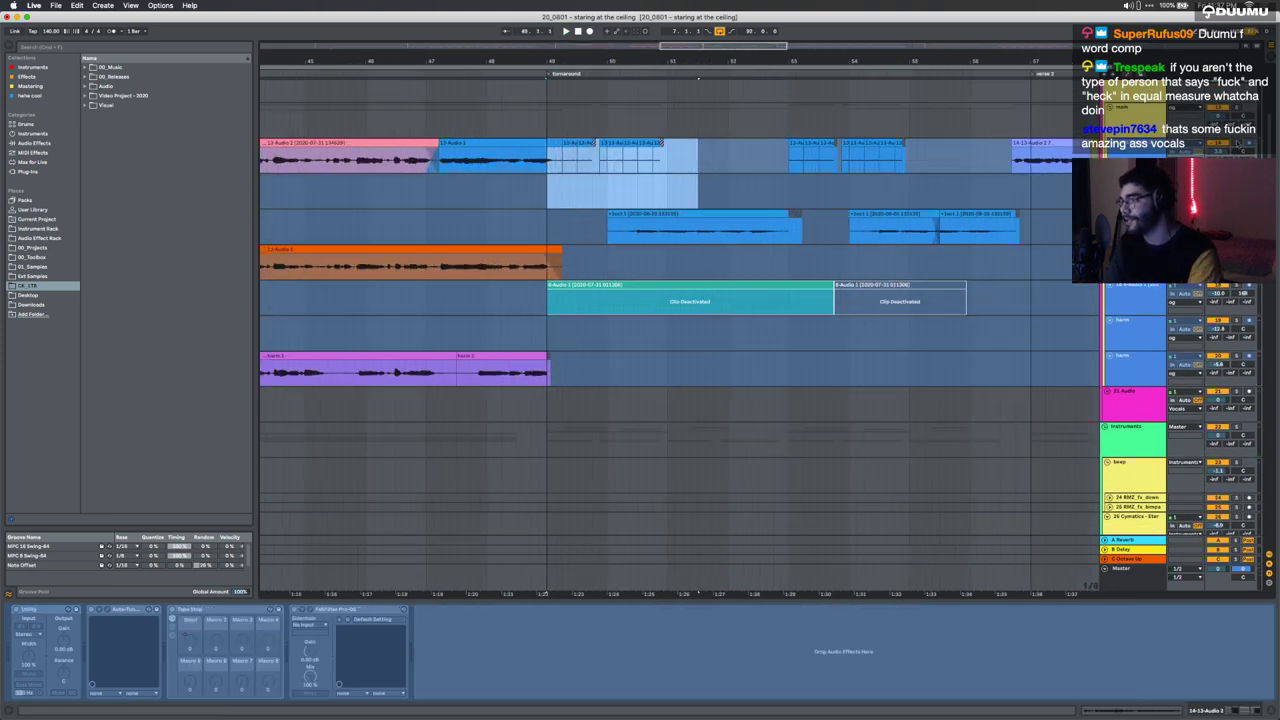
click(1237, 143)
scroll(745, 161, down, 3)
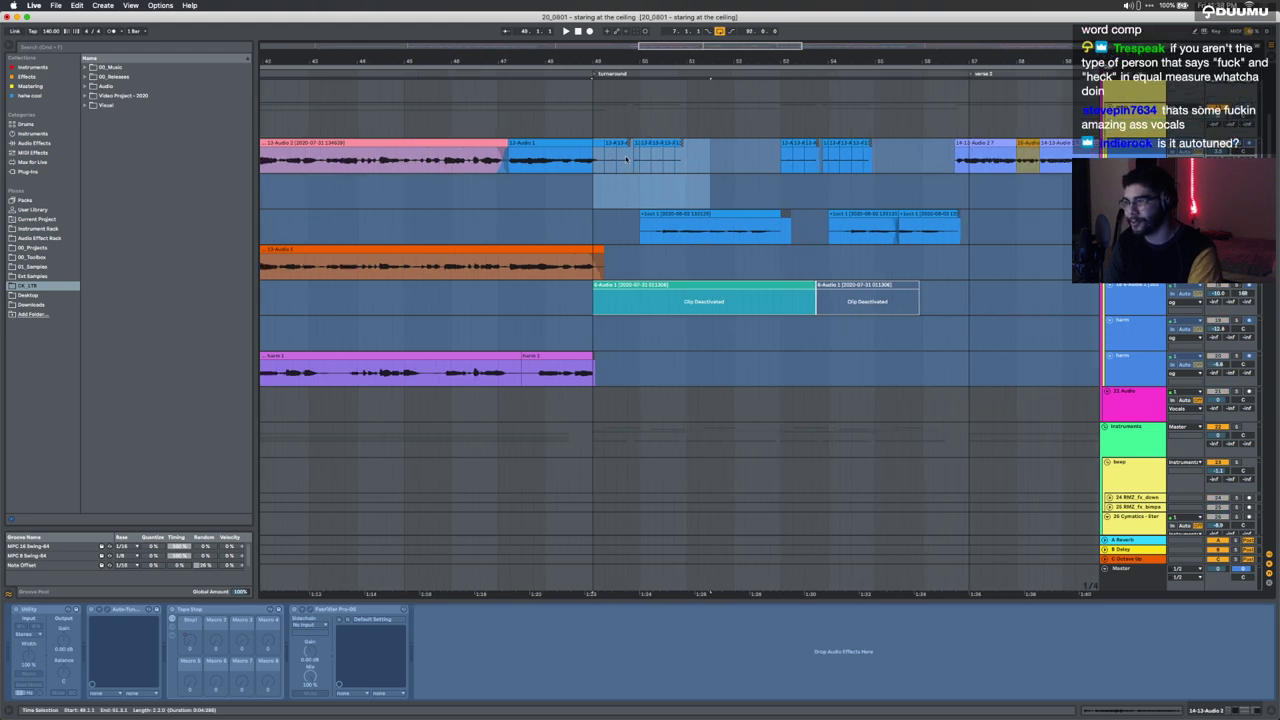
click(522, 162)
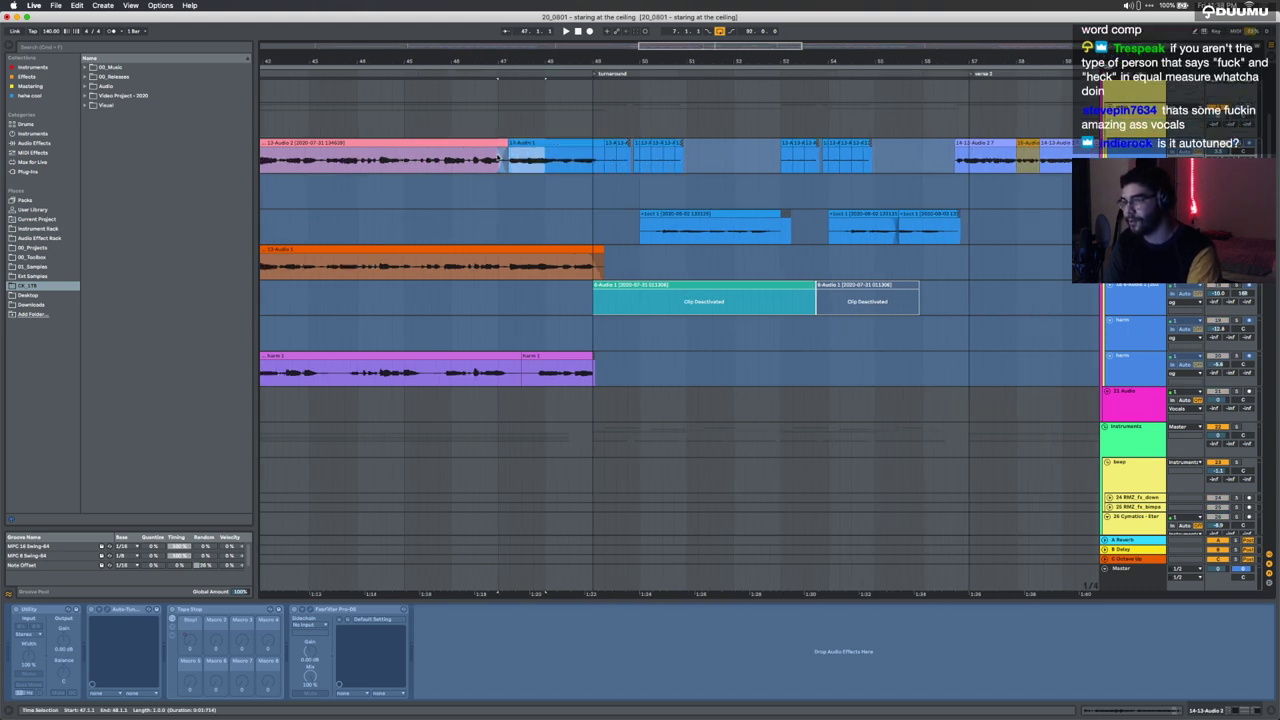
key(space)
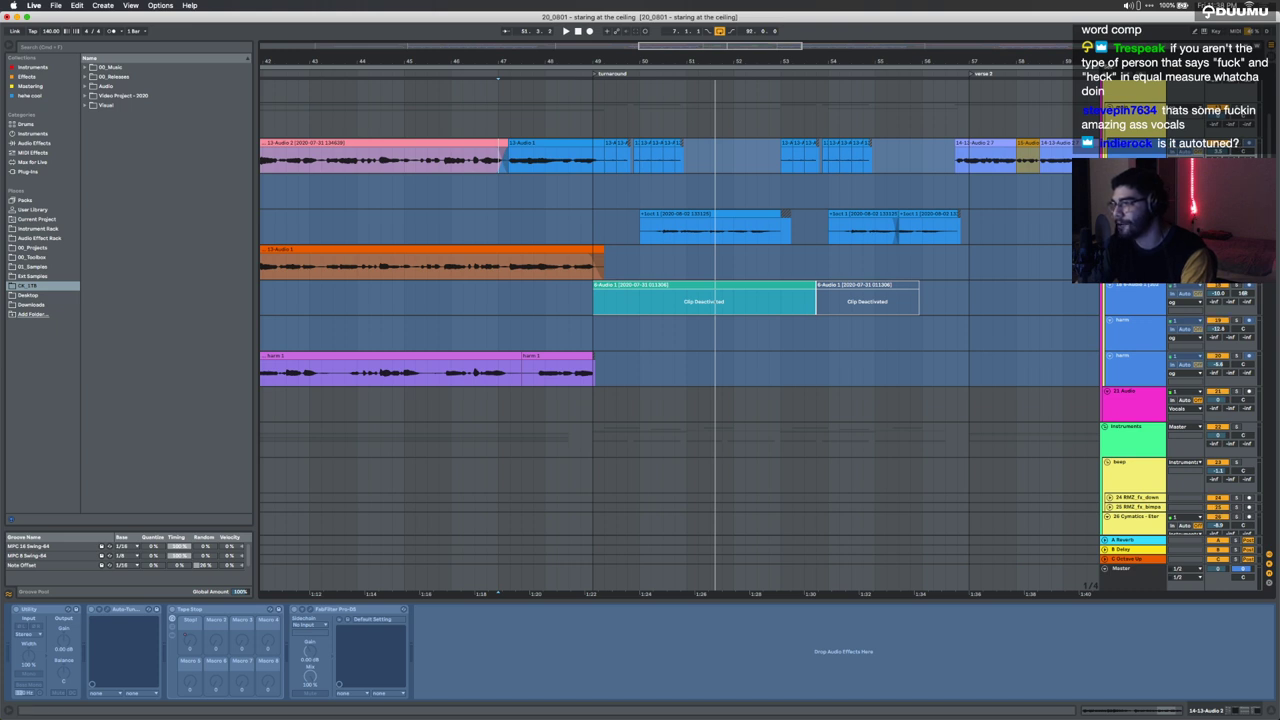
Step: Unfreeze the ad lib track, play it from bar 50, and check its first turnaround clip's waveform and the track's devices
click(730, 240)
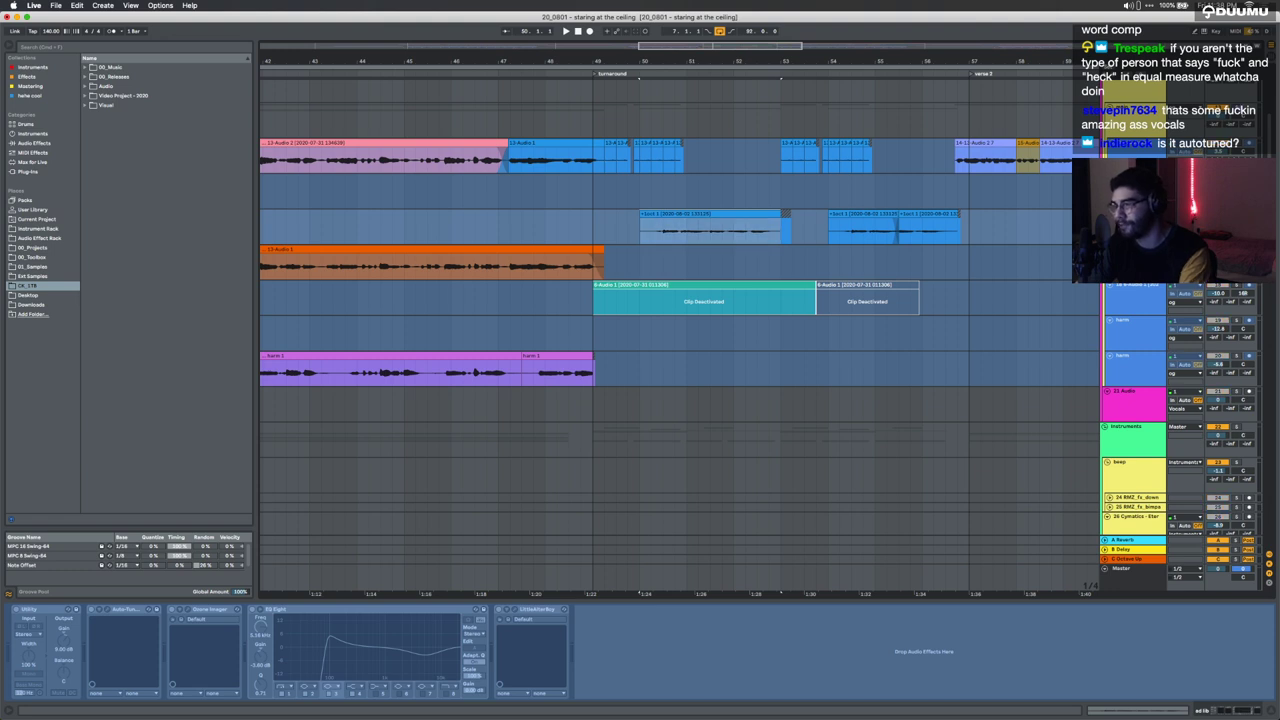
click(641, 238)
key(space)
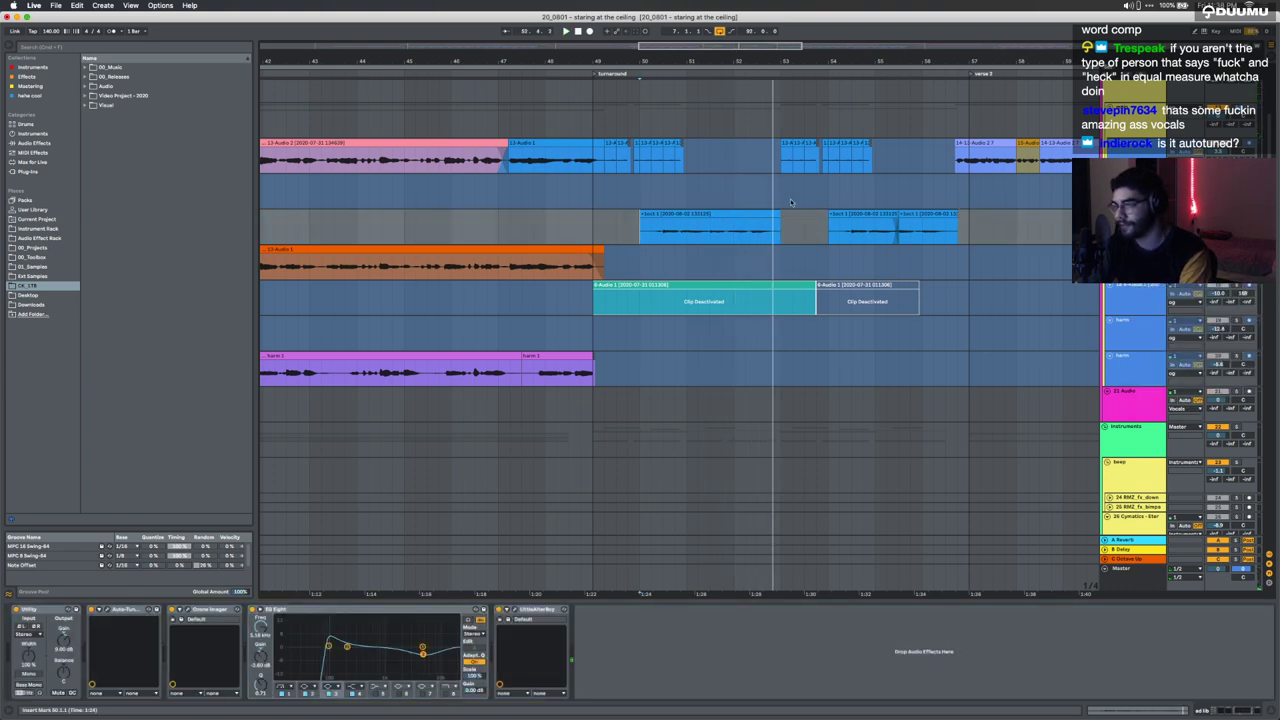
click(733, 215)
double_click(733, 215)
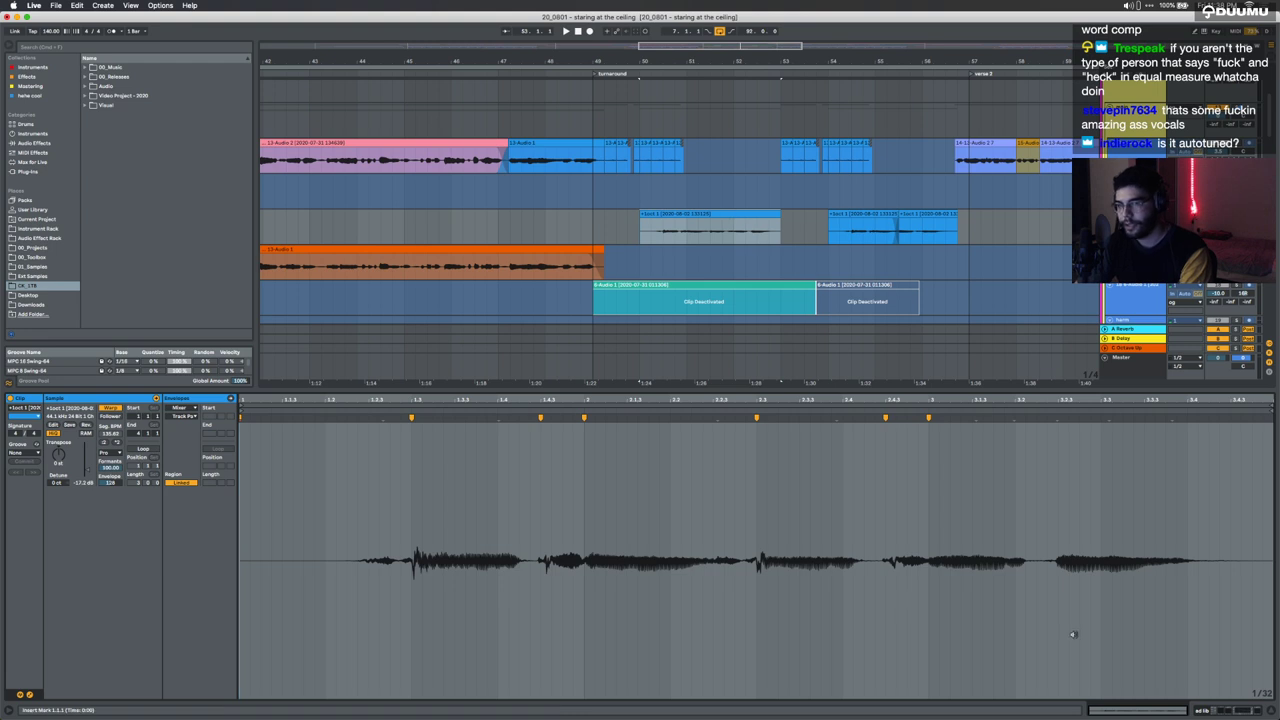
click(1206, 711)
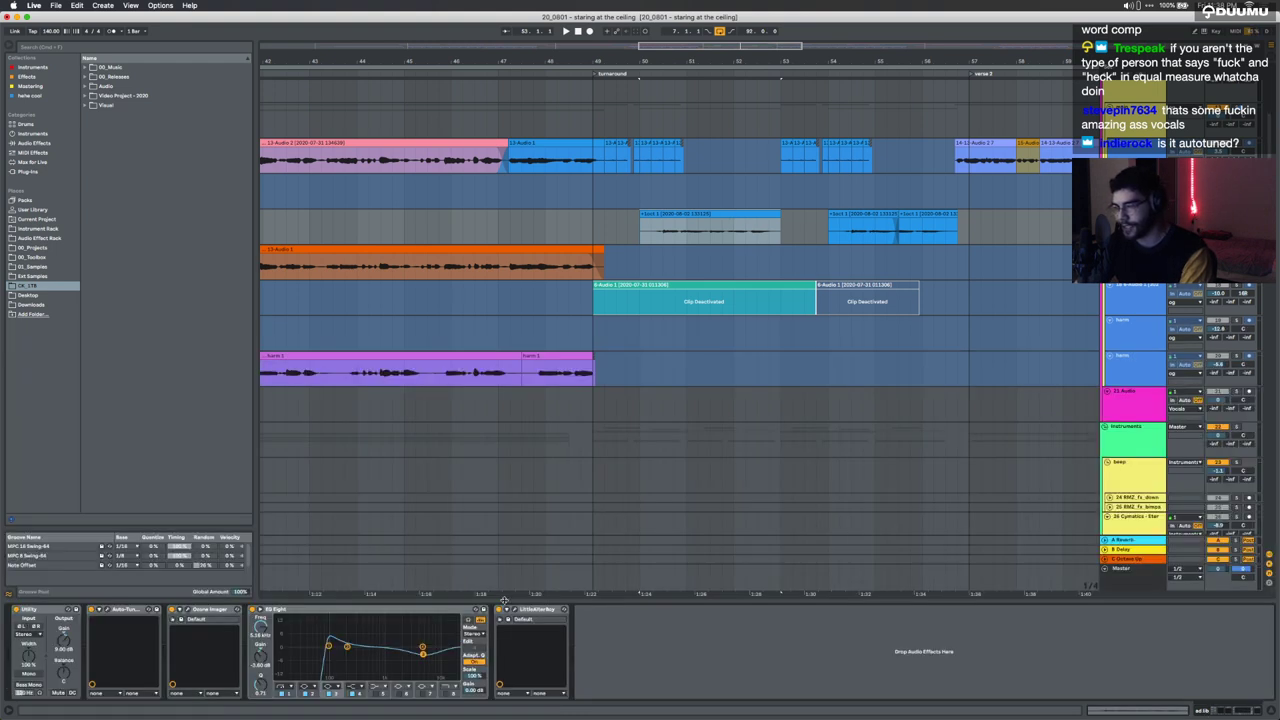
Step: Play the first ad lib clip to compare its sound with LittleAlterBoy switched off and on
key(space)
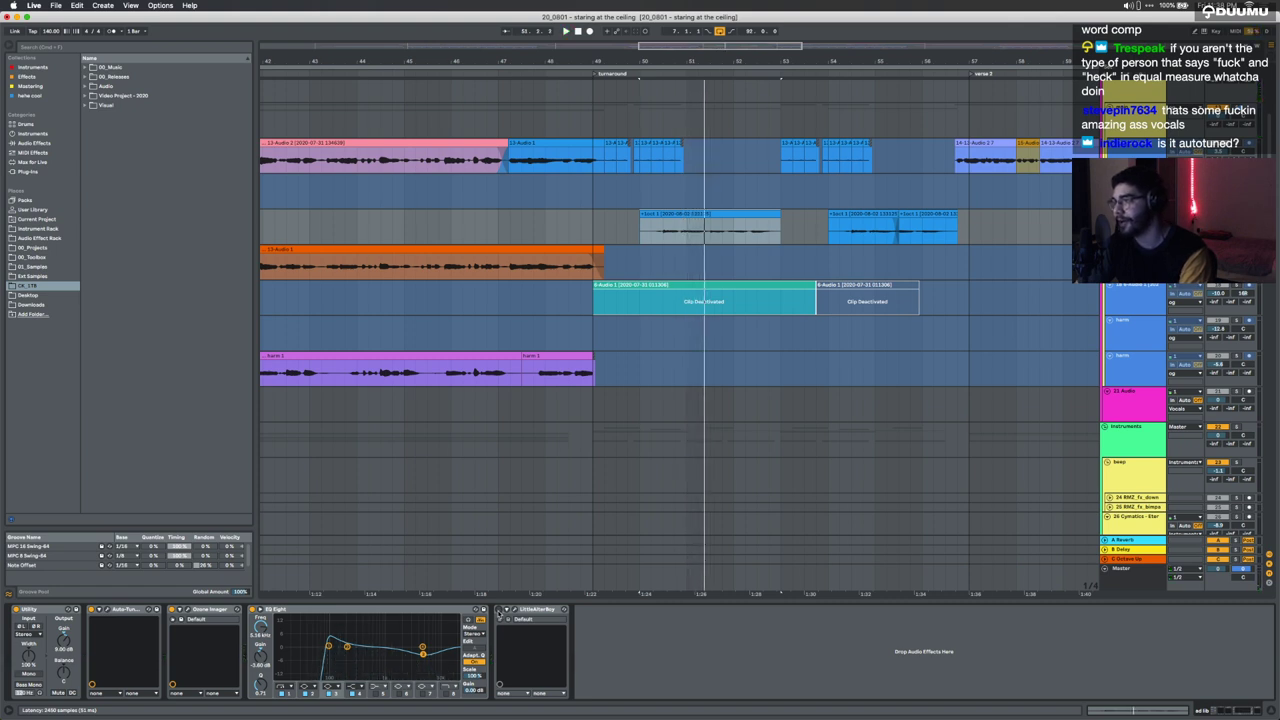
key(space)
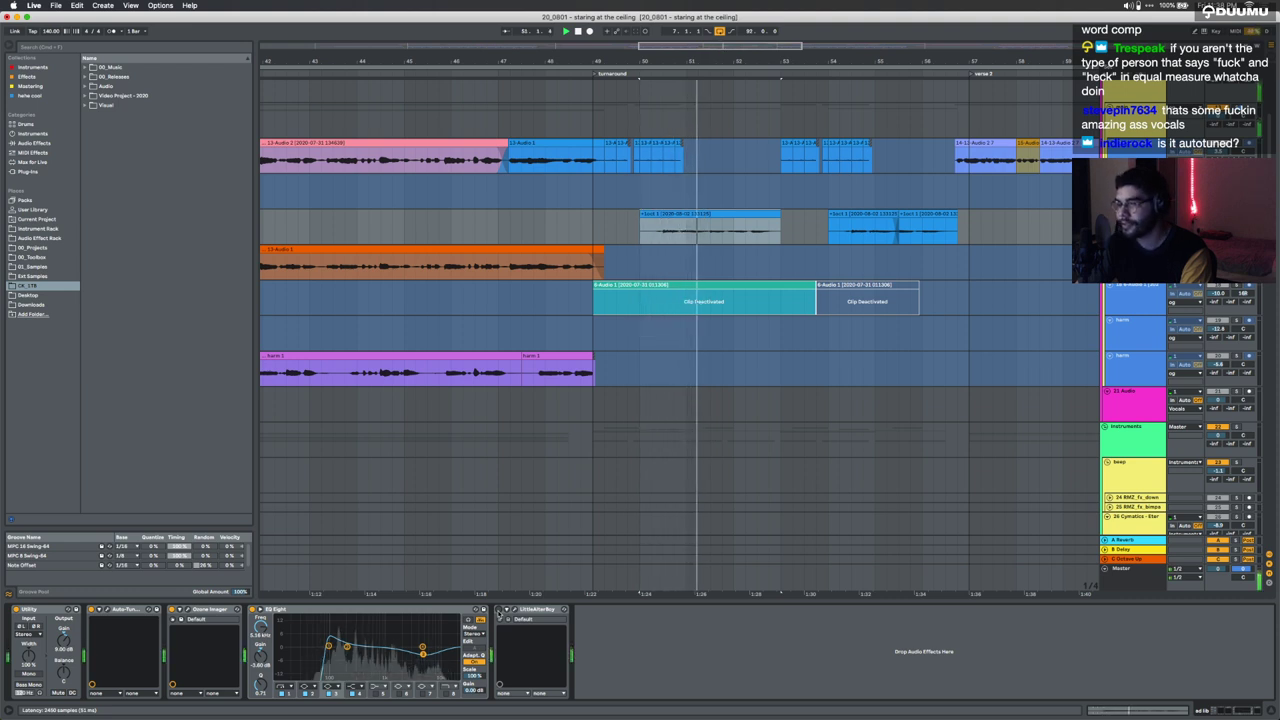
click(499, 610)
key(space)
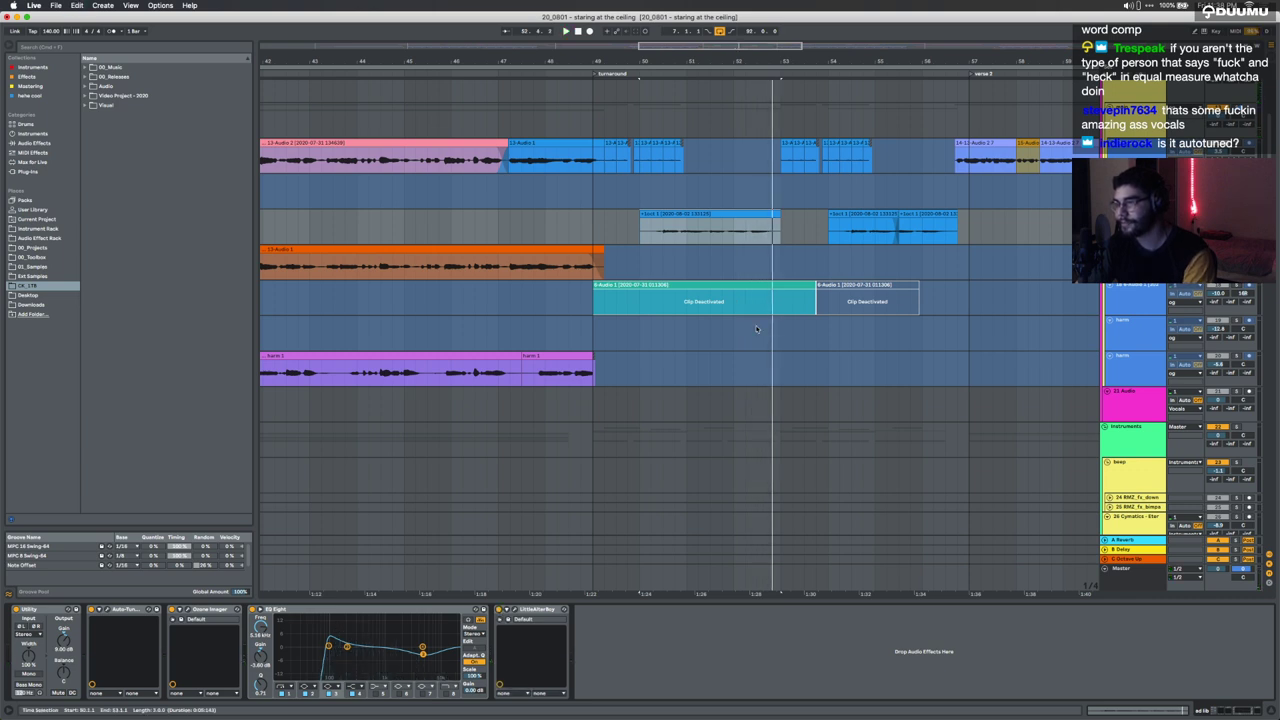
Step: Undo the unfreezing of the ad lib track and play the turnaround from 48.4.1
click(627, 222)
key(super+z)
key(space)
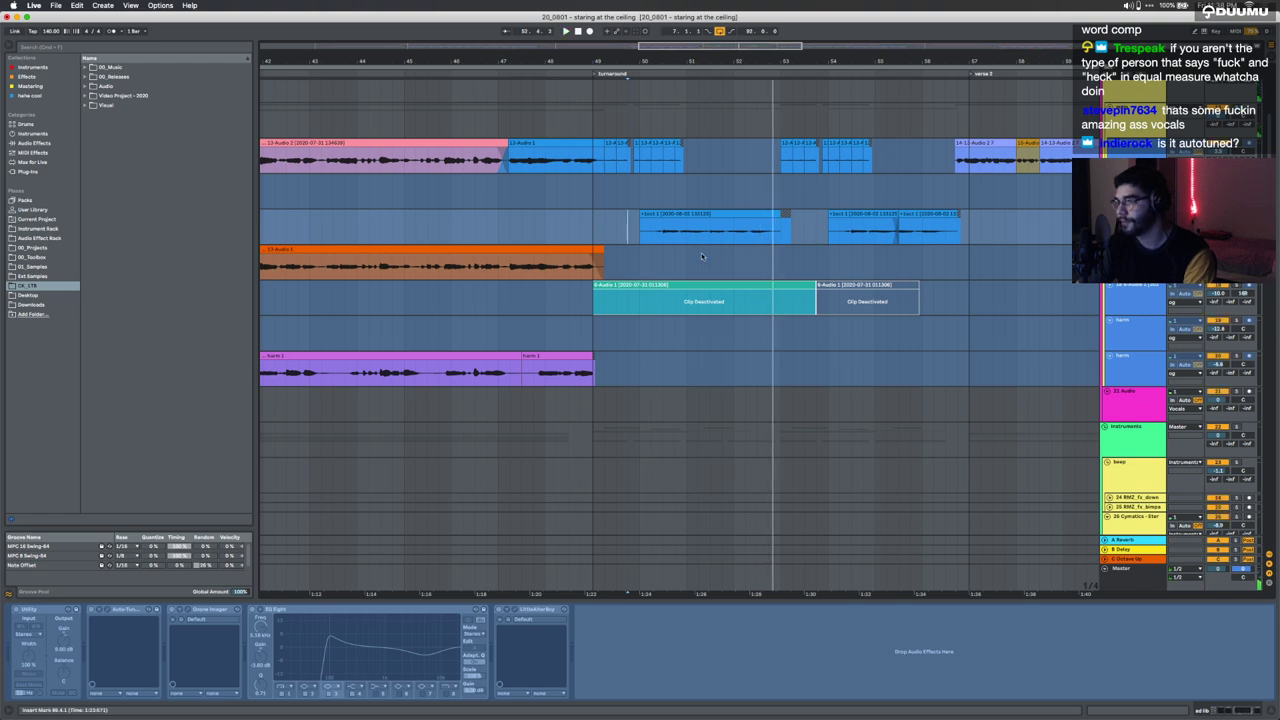
click(576, 216)
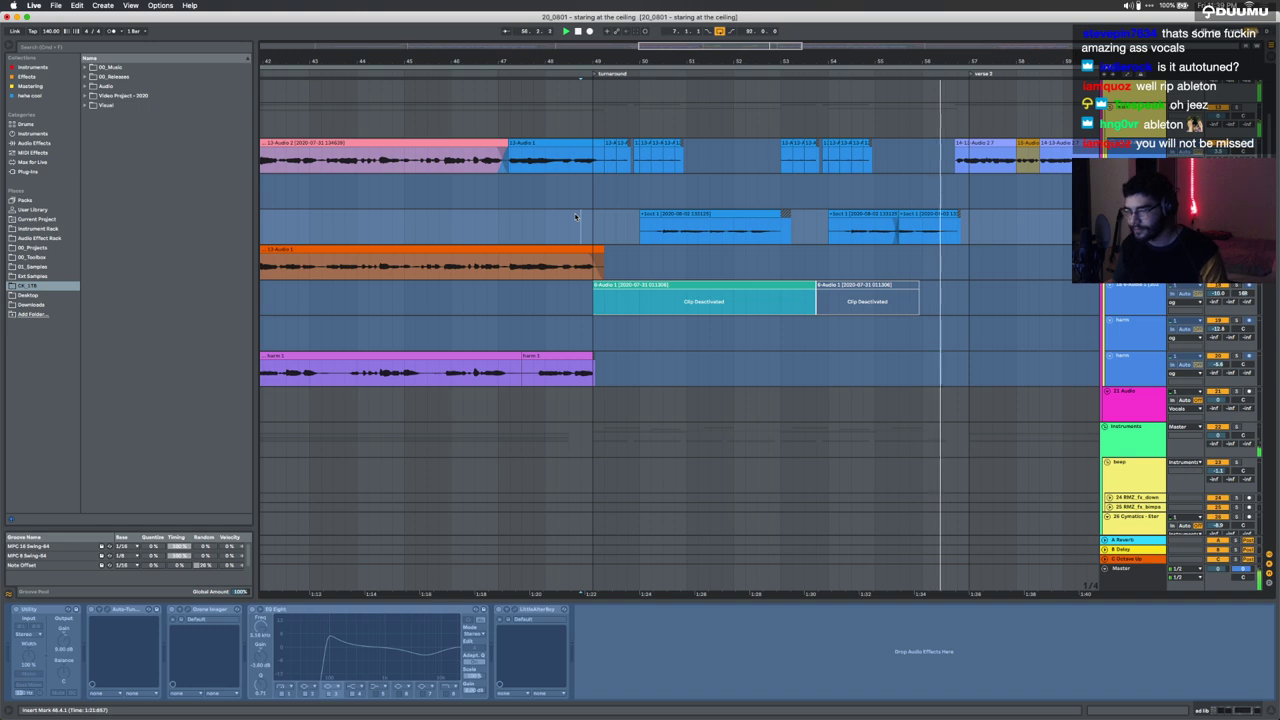
key(space)
Step: Stop playback, locate the 18-8-Audio 1 clips in the turnaround after chorus 2, and solo that track
click(936, 191)
scroll(936, 191, down, 5)
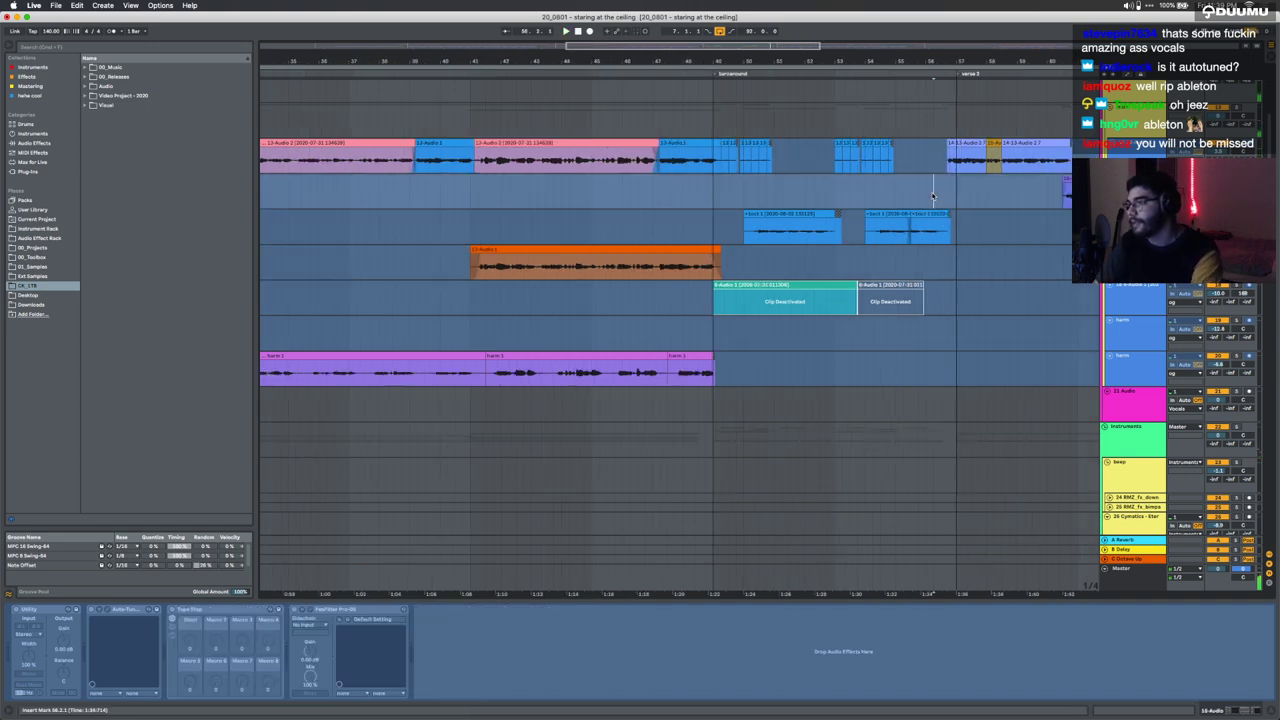
scroll(929, 197, down, 10)
scroll(910, 220, right, 5)
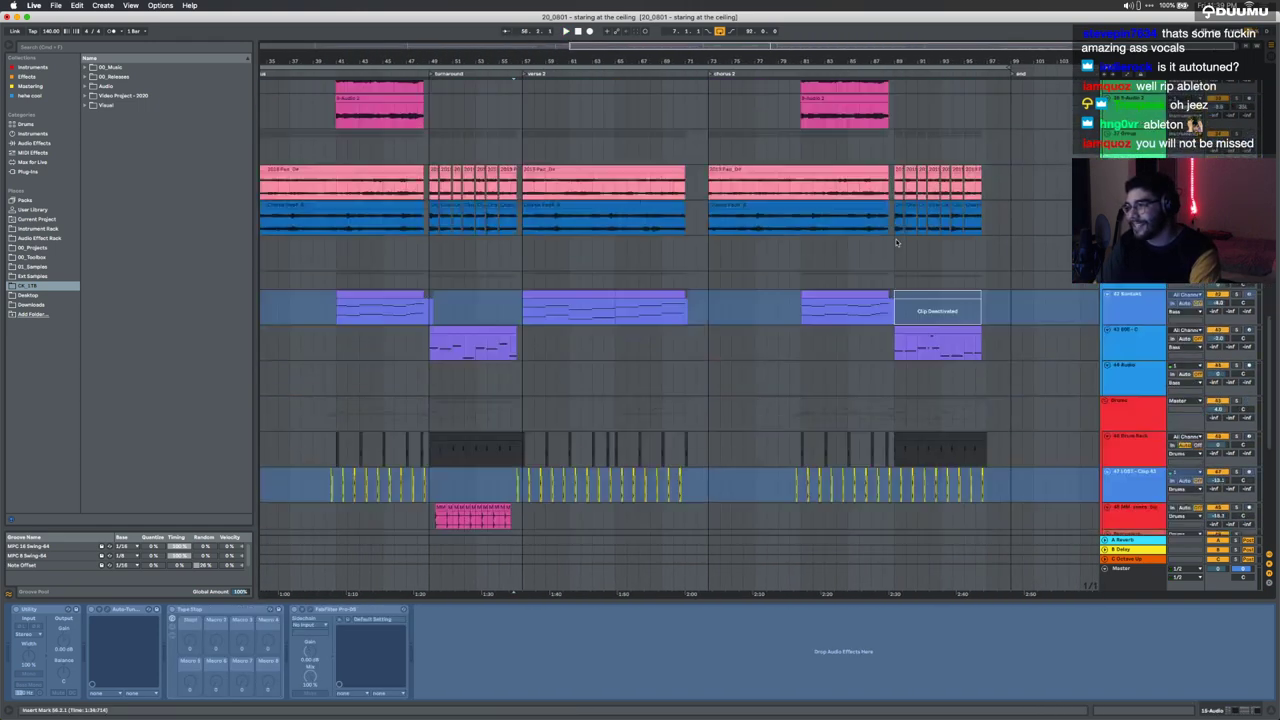
scroll(896, 242, up, 10)
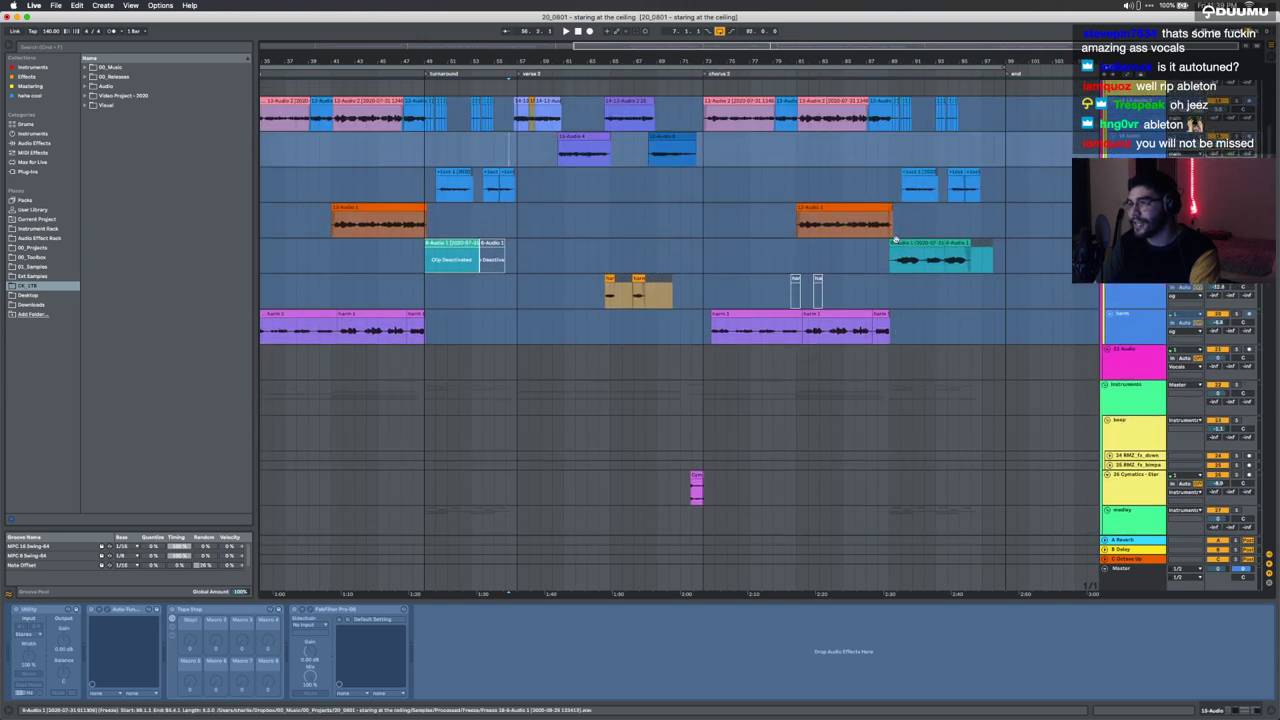
click(895, 240)
scroll(888, 300, up, 2)
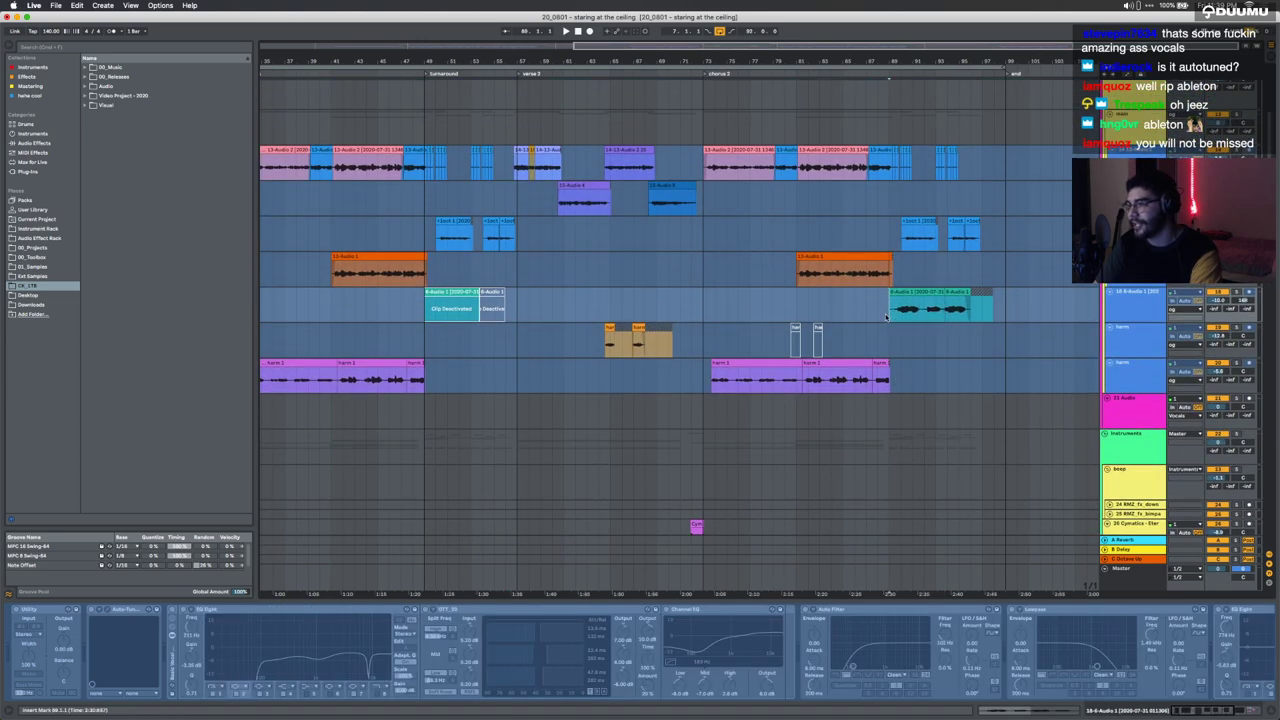
click(927, 290)
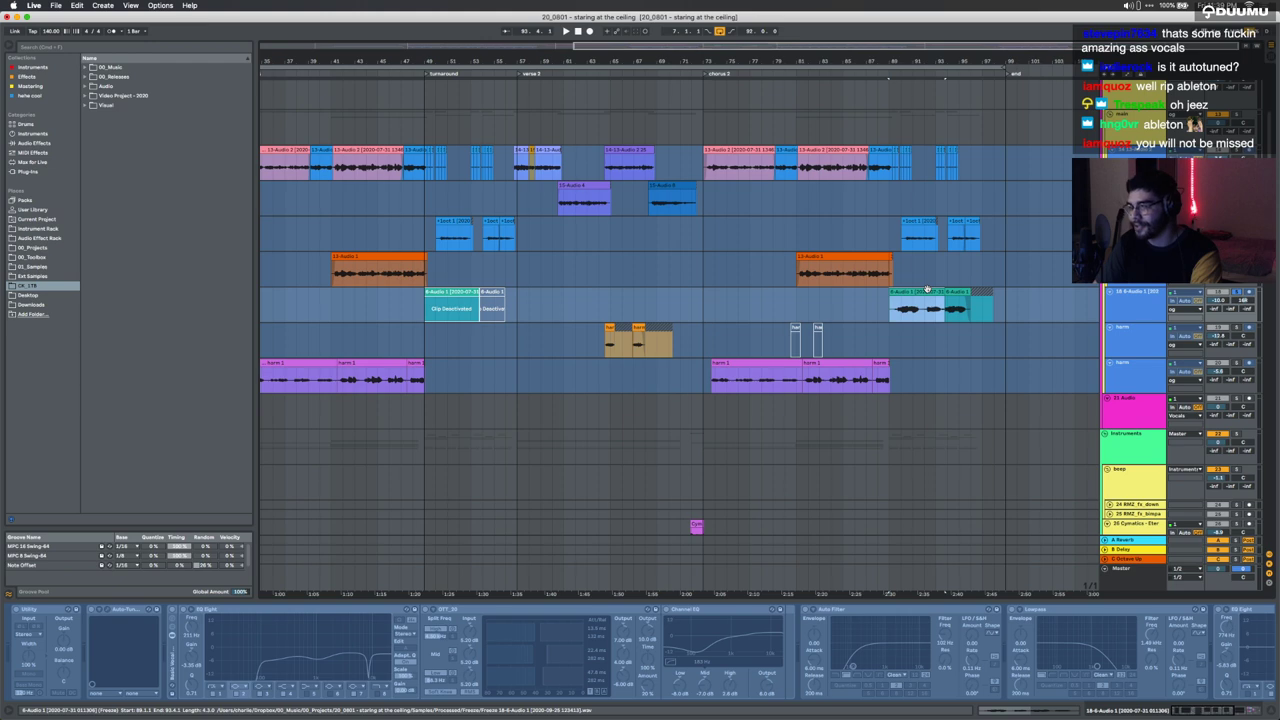
click(787, 347)
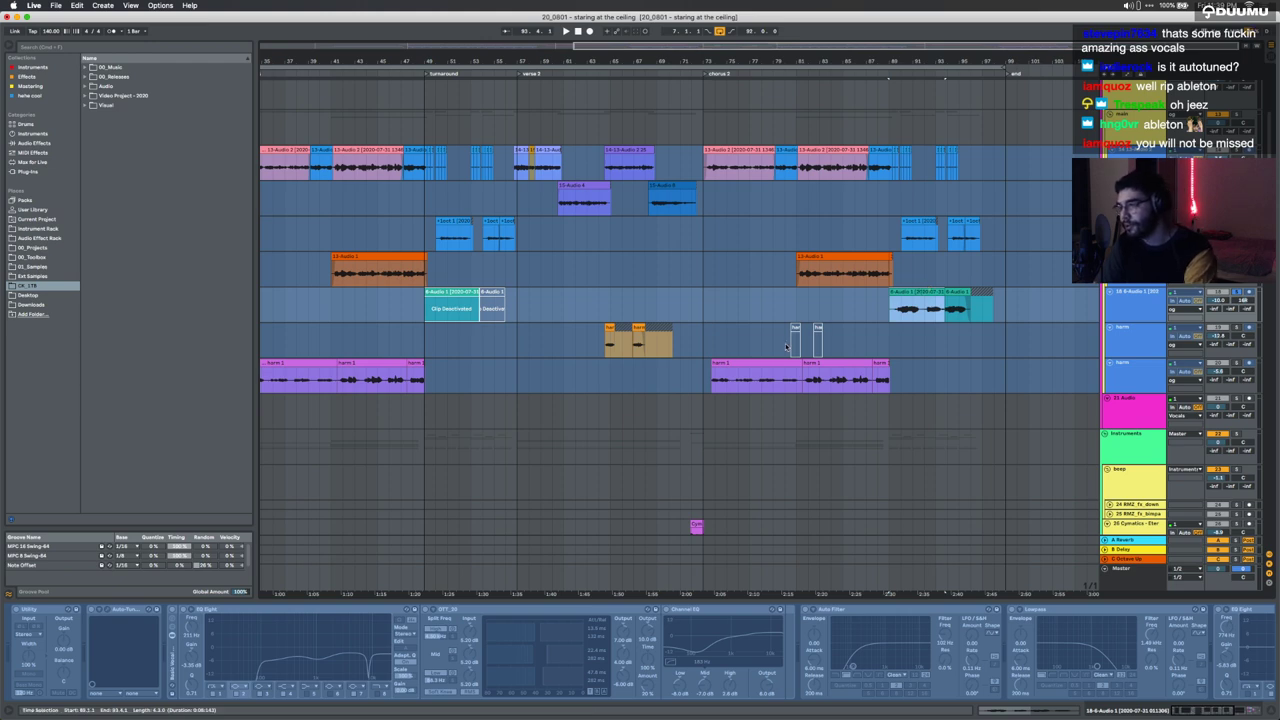
Step: Play the soloed clips of the final turnaround from 89.1.1 and stop past their end
scroll(800, 330, up, 5)
scroll(810, 315, right, 3)
click(813, 312)
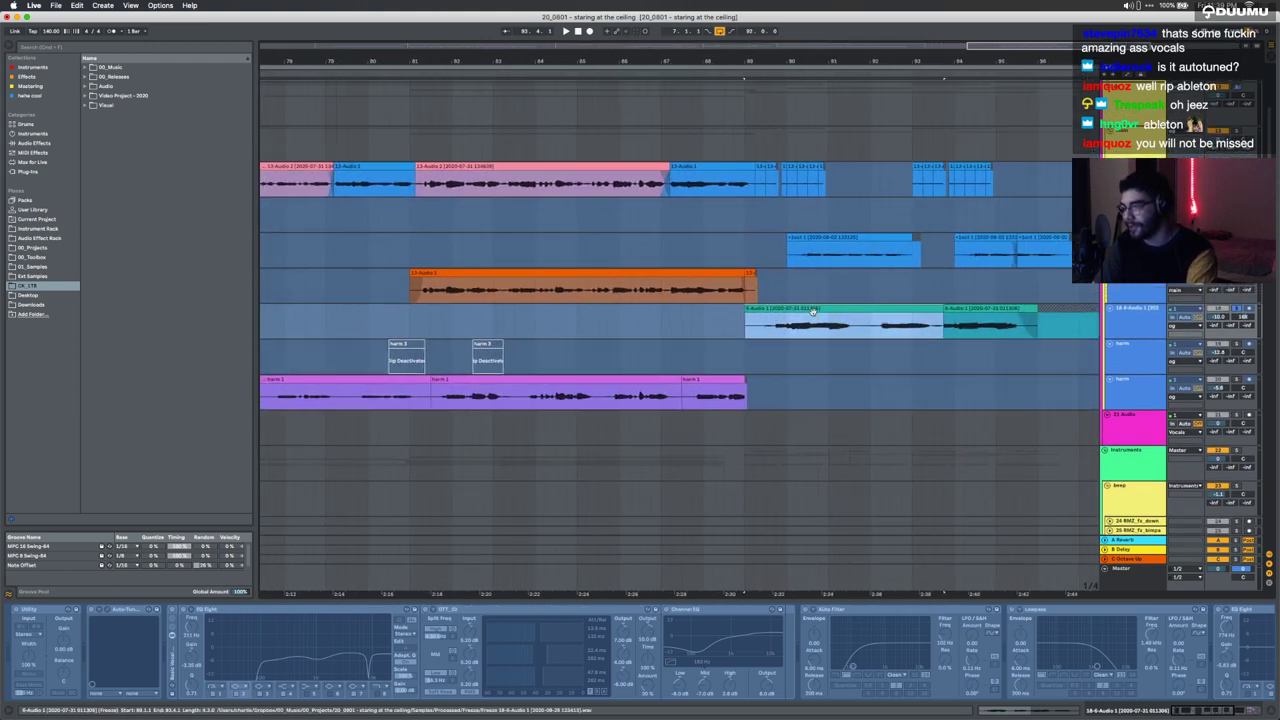
key(space)
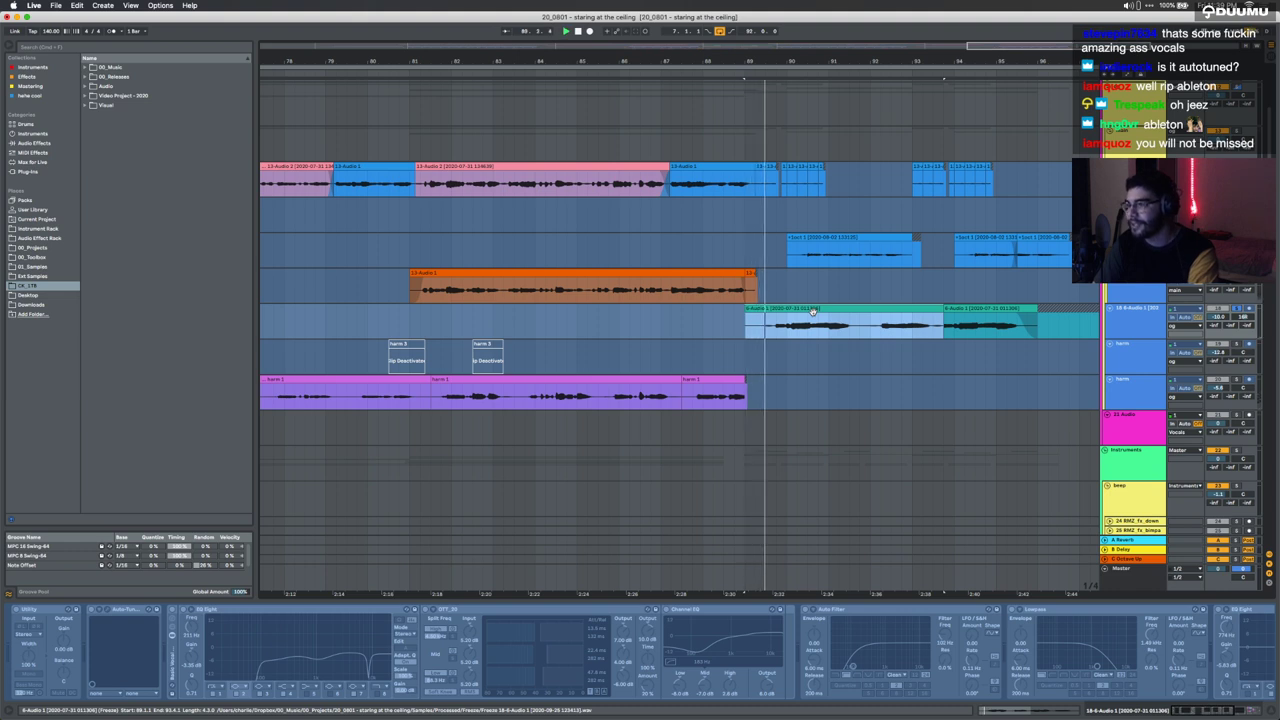
click(790, 332)
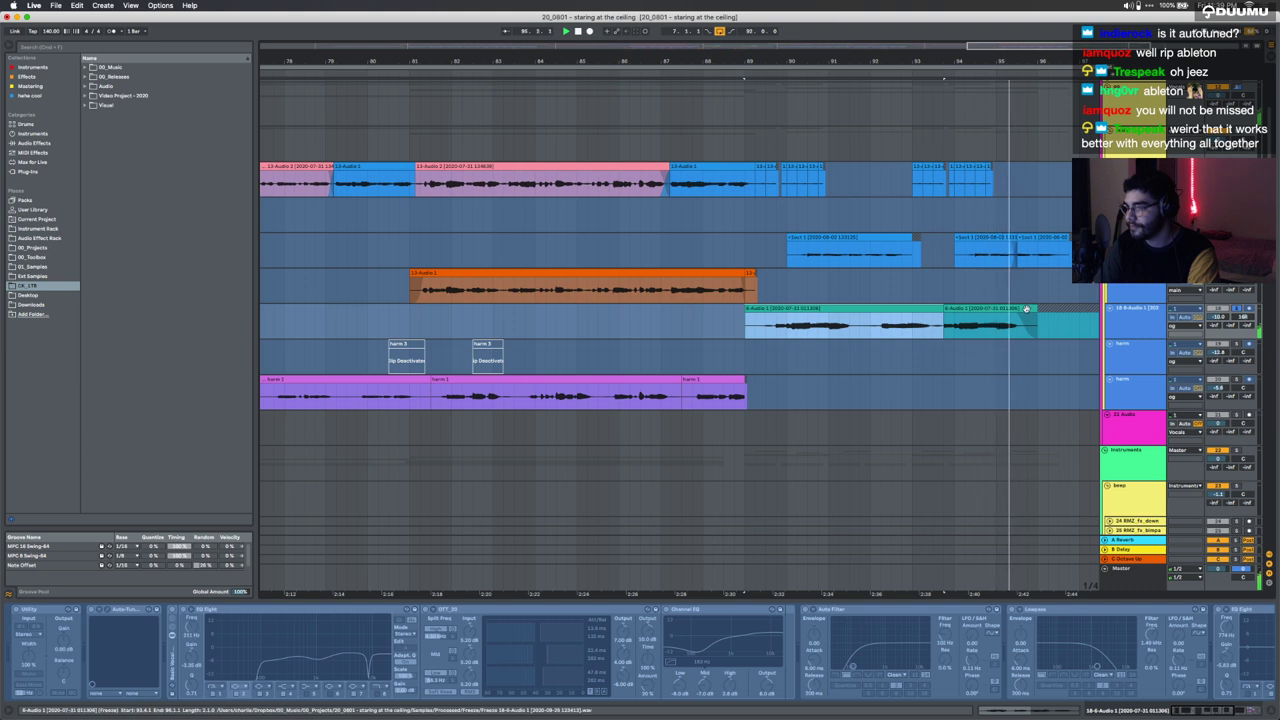
key(space)
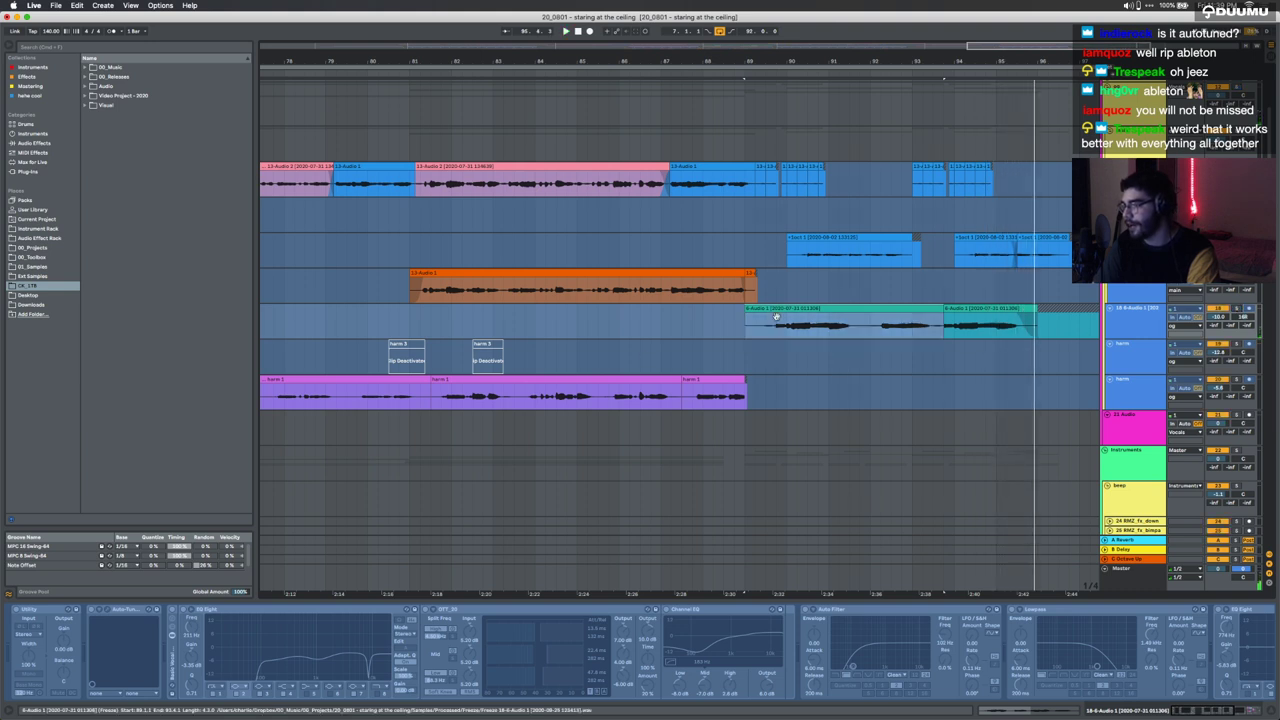
Step: Unsolo the track, play the final turnaround in the full mix from 88.4.1 to the end, and fit the whole arrangement in view
click(737, 330)
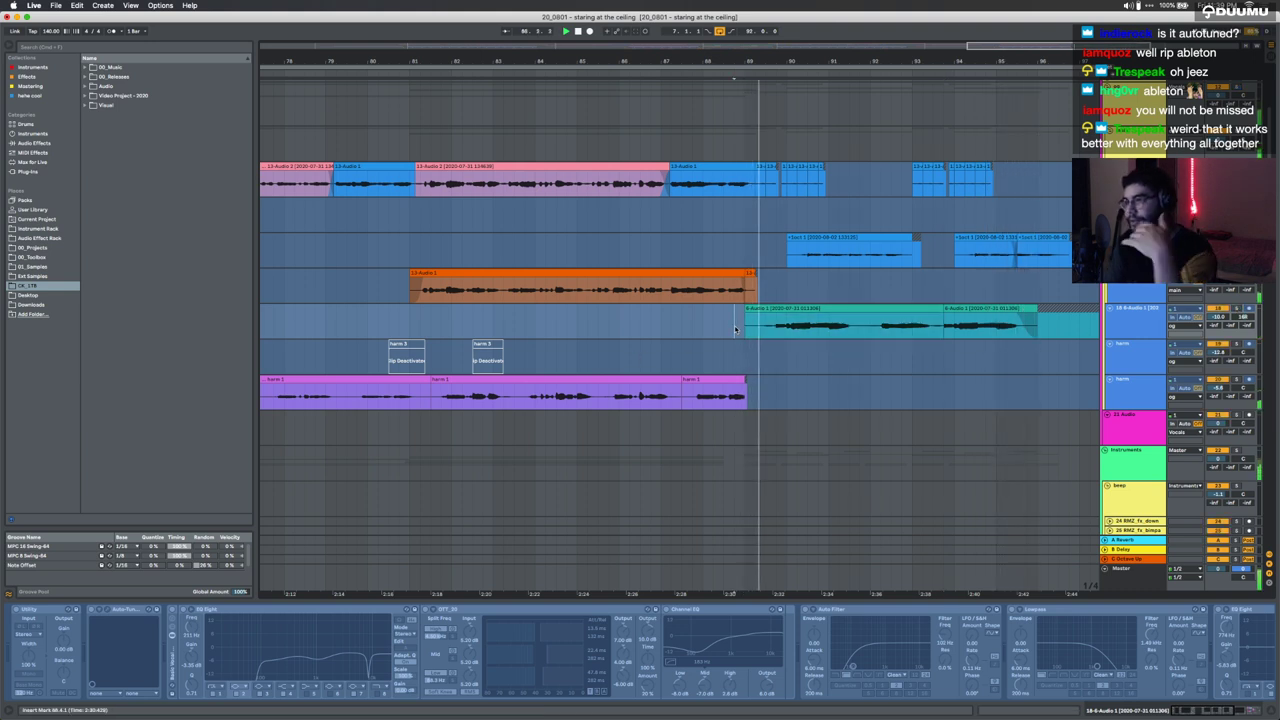
scroll(744, 330, right, 5)
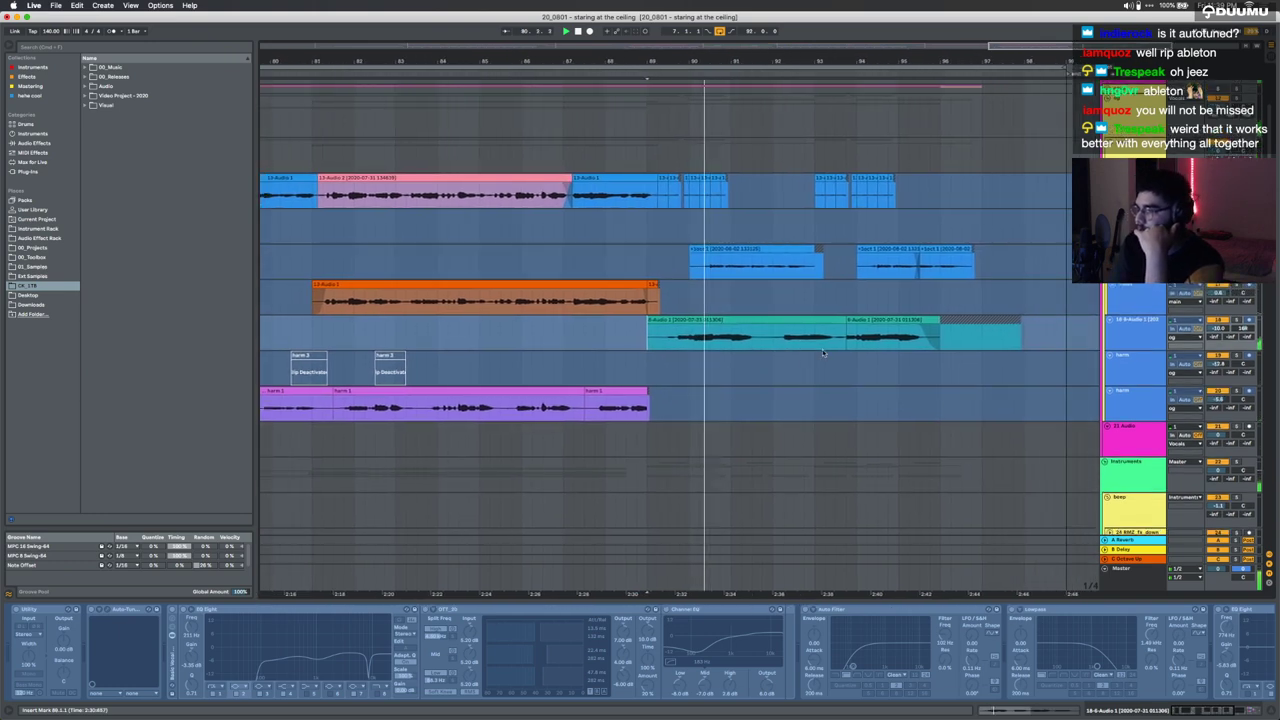
key(minus)
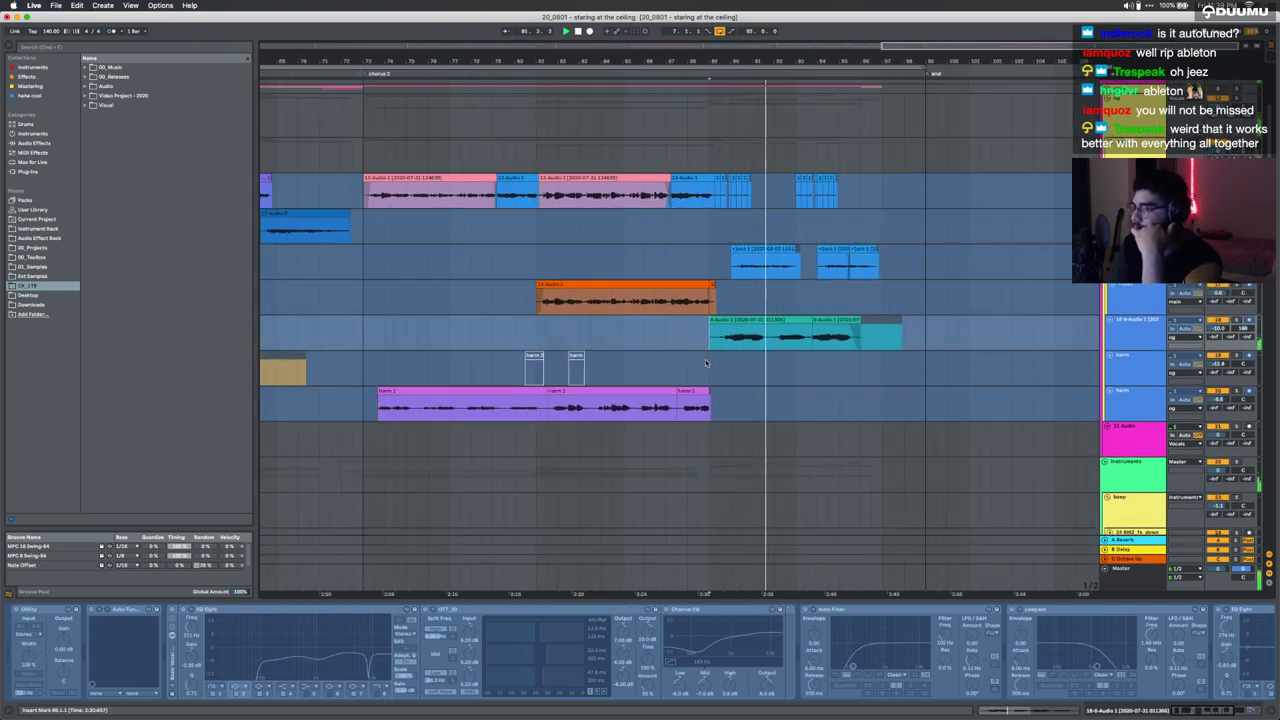
scroll(706, 363, up, 3)
scroll(907, 355, down, 5)
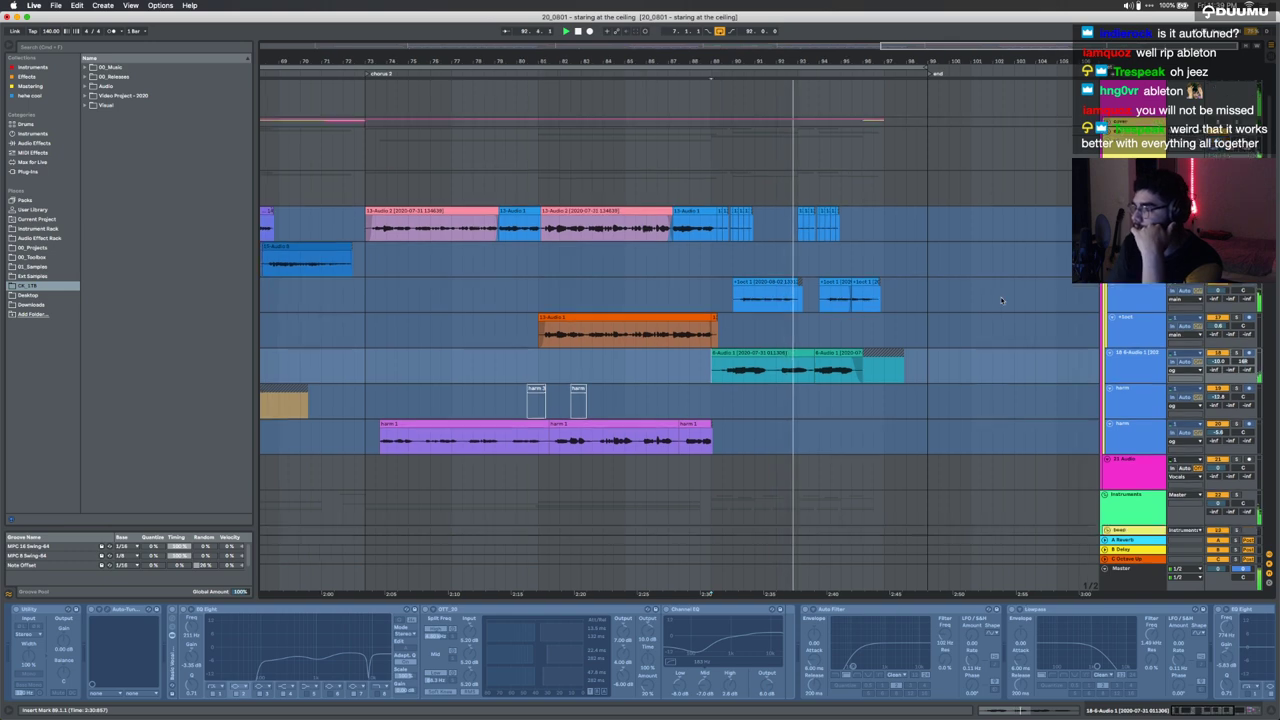
scroll(951, 322, right, 3)
scroll(951, 322, down, 10)
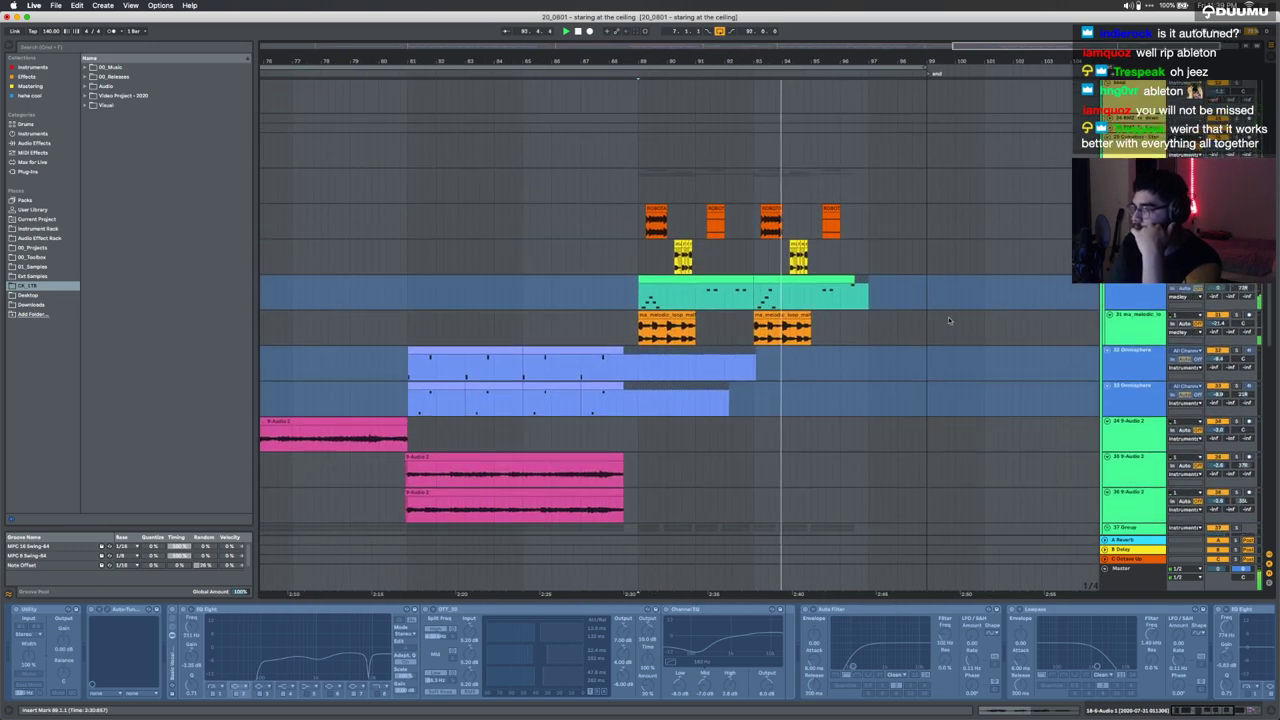
scroll(949, 320, down, 10)
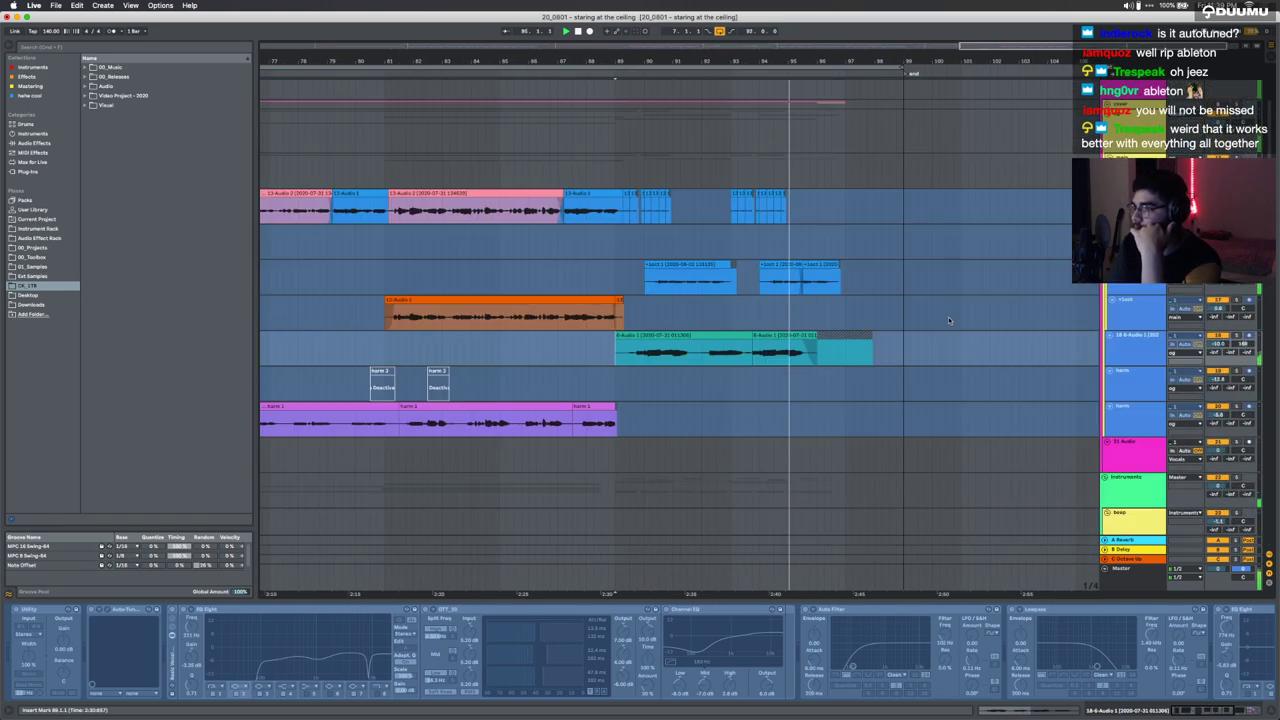
scroll(948, 316, up, 3)
scroll(846, 145, right, 1)
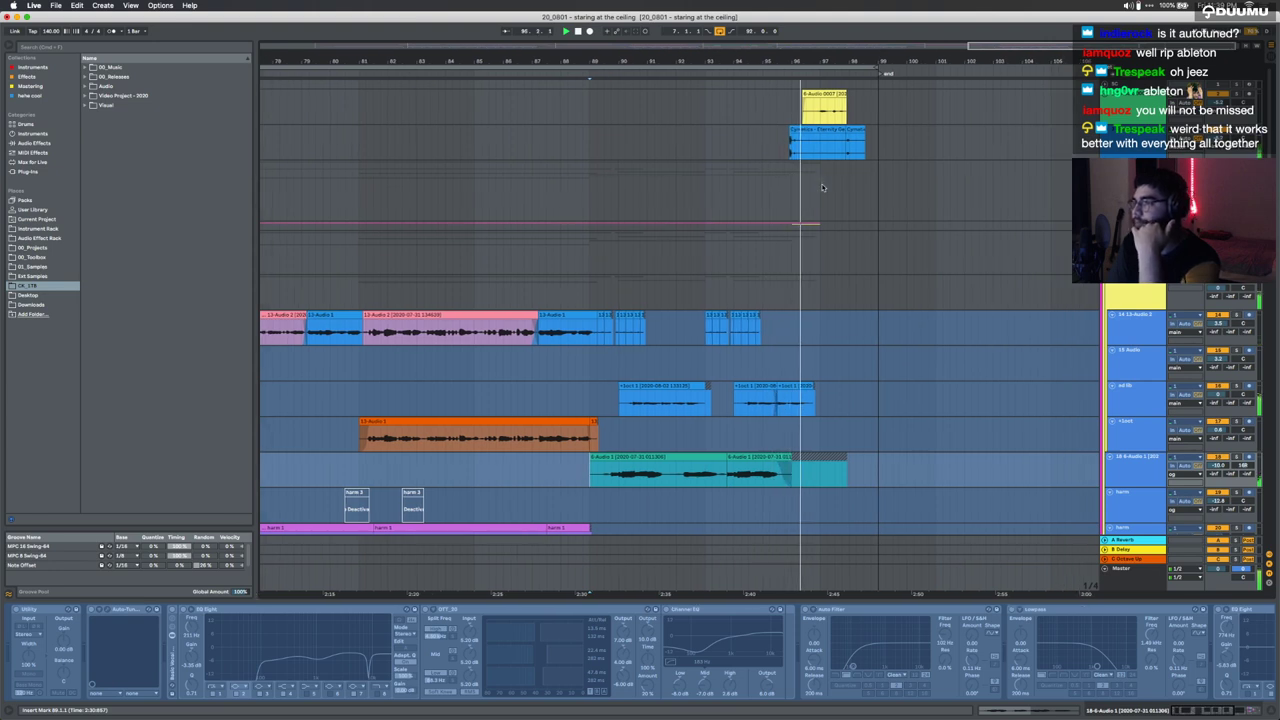
click(820, 116)
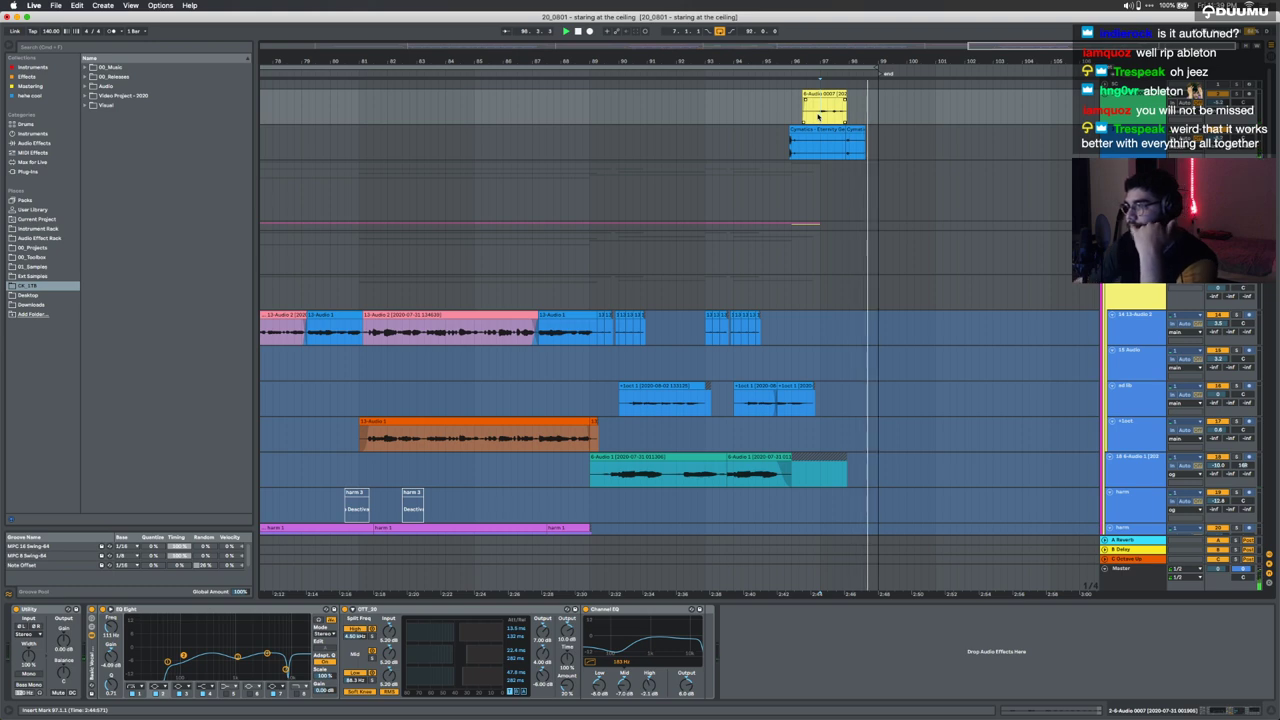
key(w)
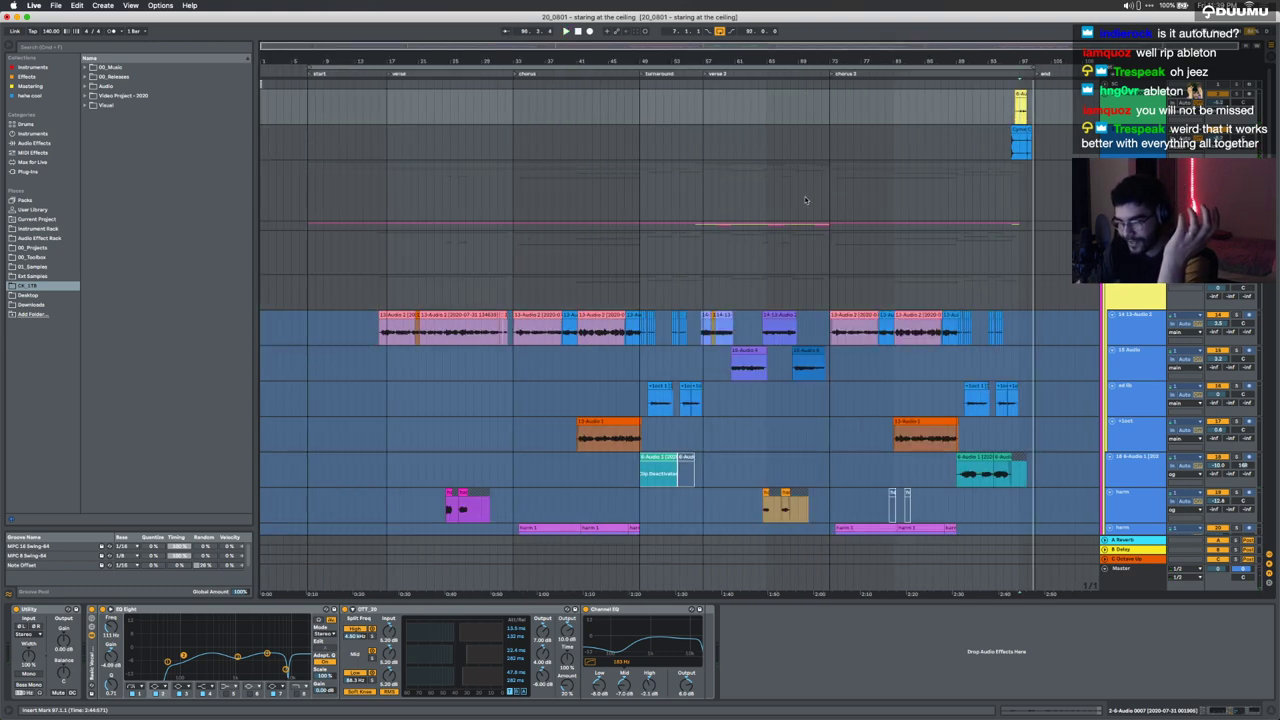
Step: Hide the device view to enlarge the arrangement and fold the vocals group
scroll(805, 200, down, 15)
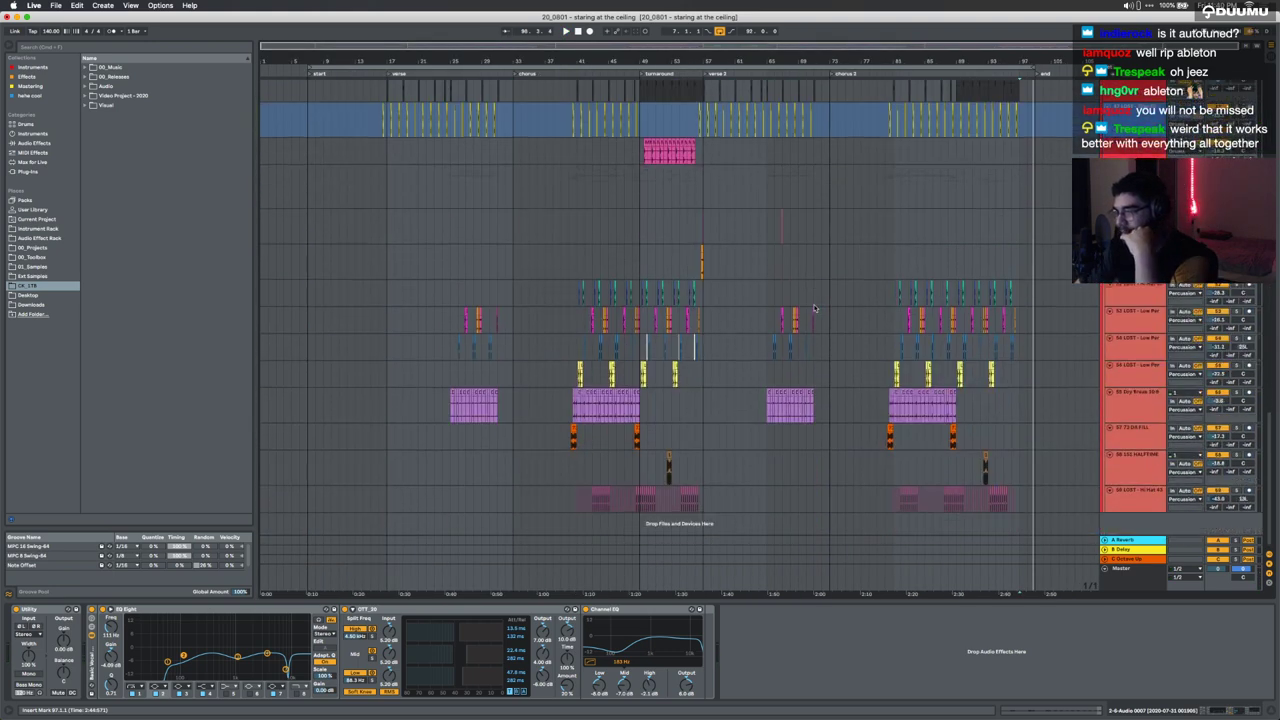
scroll(813, 308, up, 10)
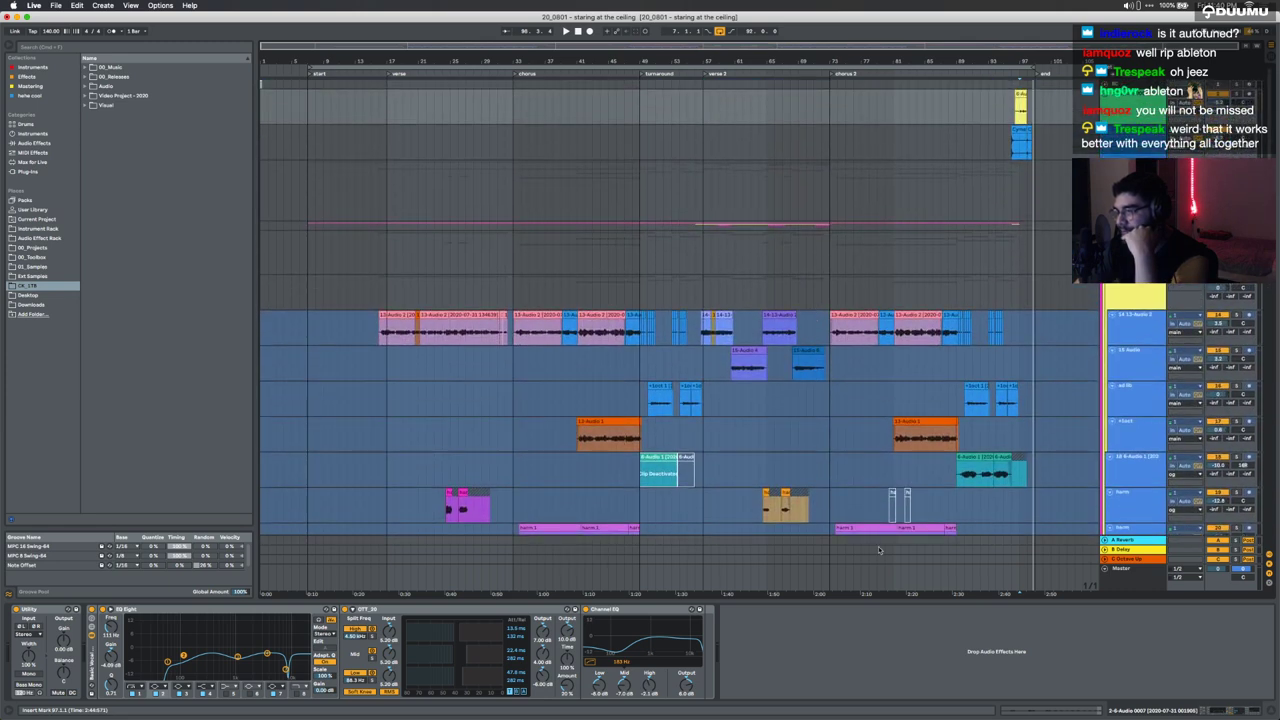
click(845, 601)
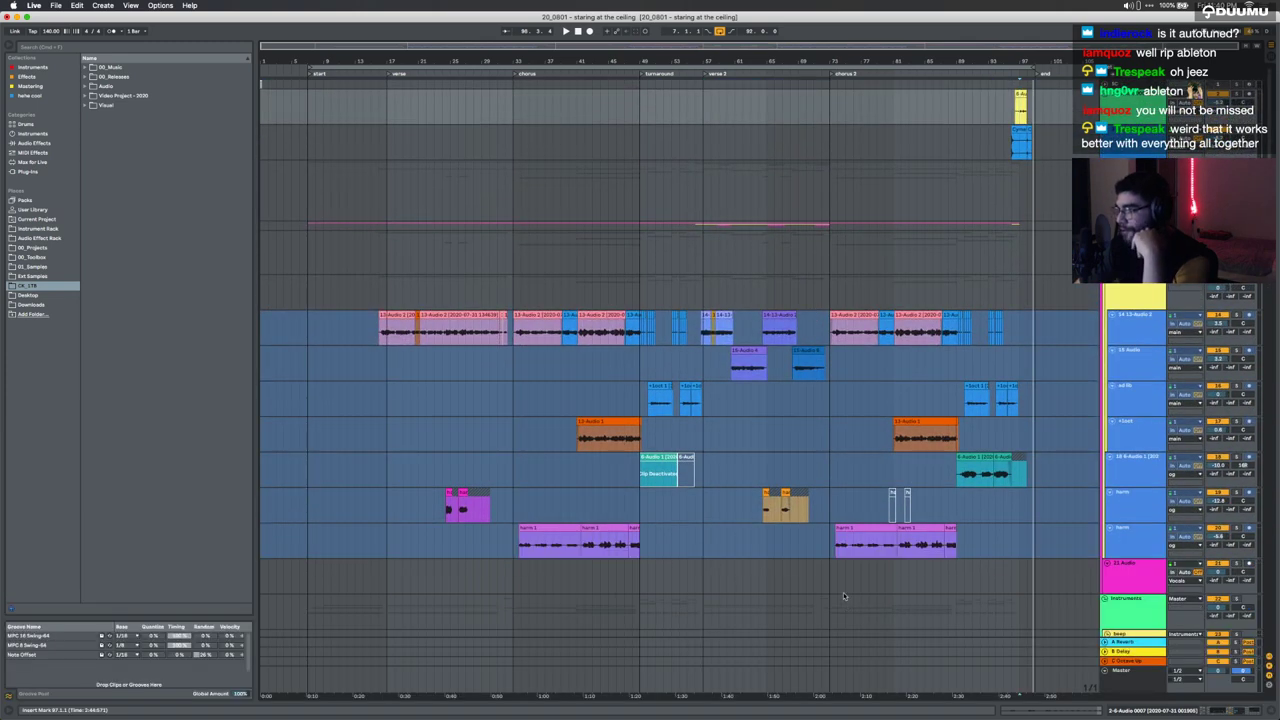
click(1125, 239)
click(1125, 226)
click(1107, 237)
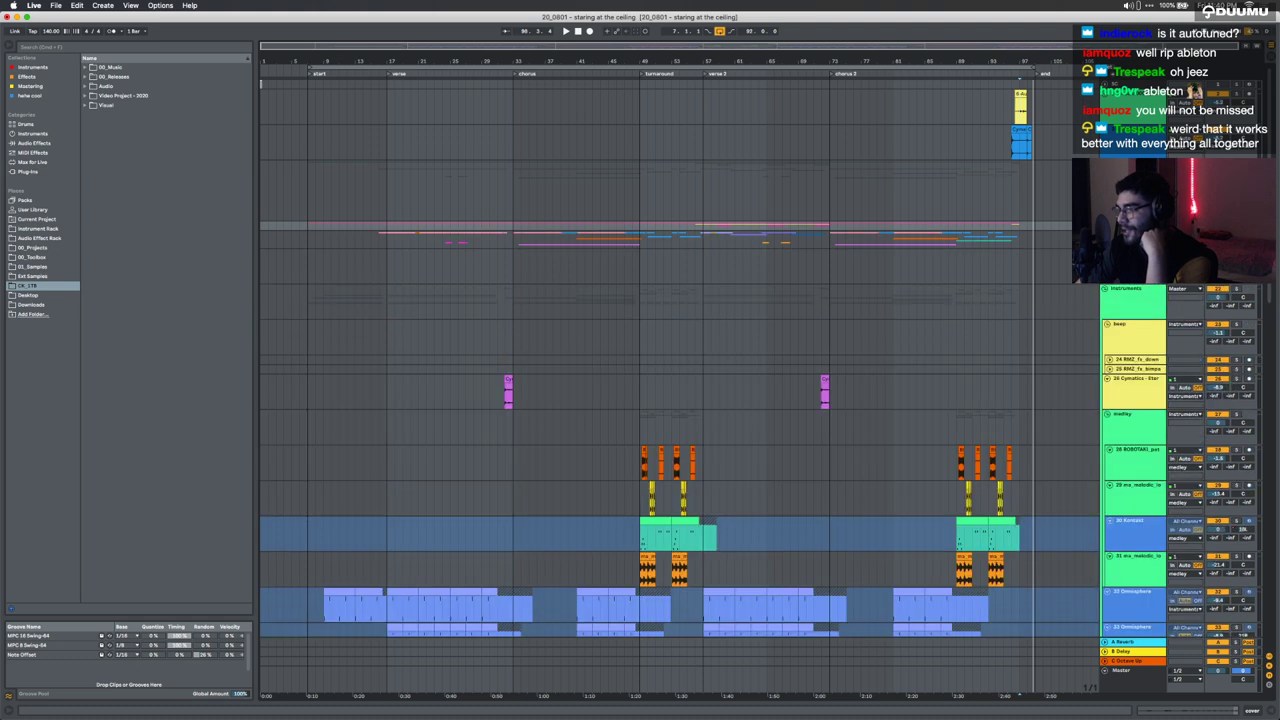
Step: Fold the empty 21 Audio track and go down through the instrument tracks to the Cymatics track and the drums
click(1125, 239)
key(Down)
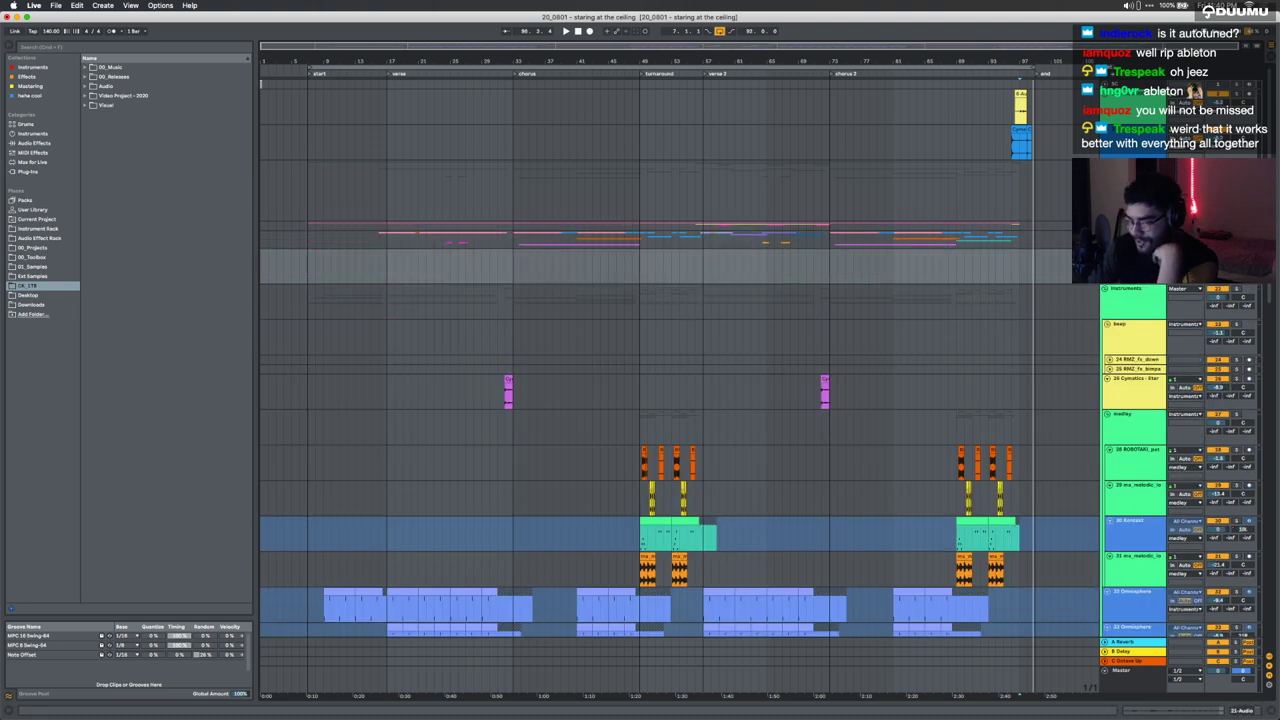
key(Down)
key(Down)
key(Down)
key(Down)
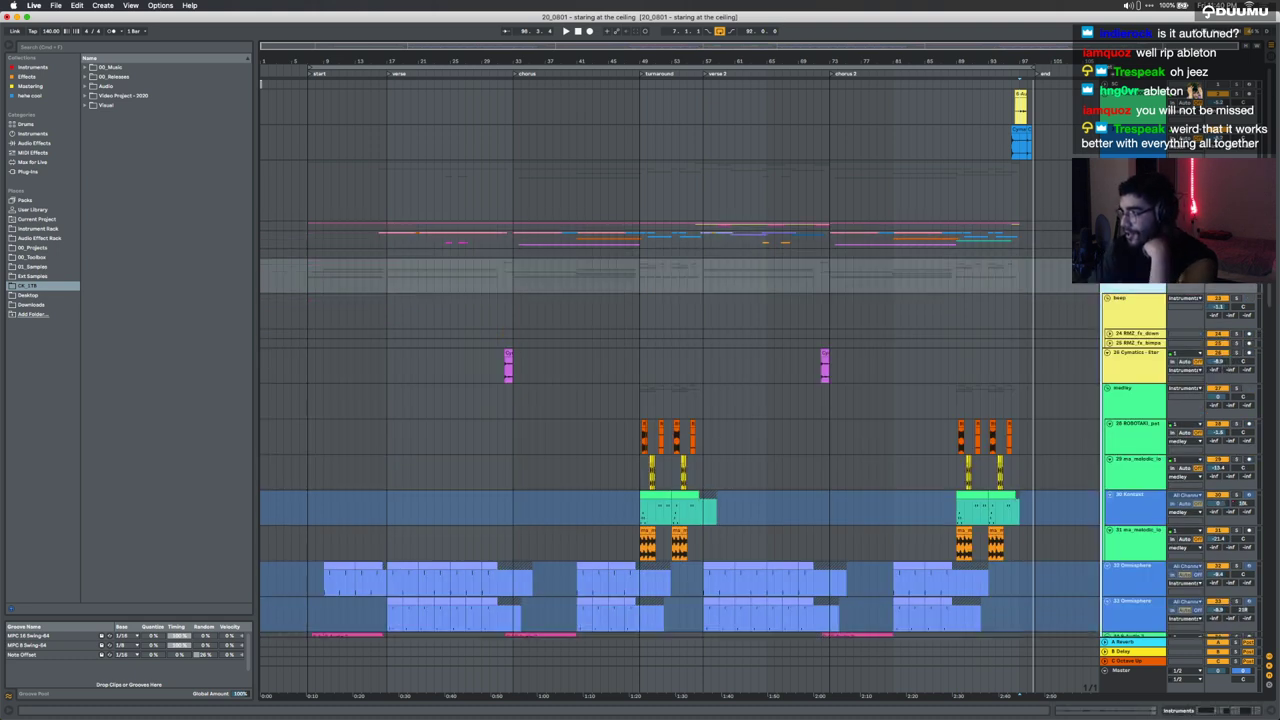
key(Down)
key(Down)
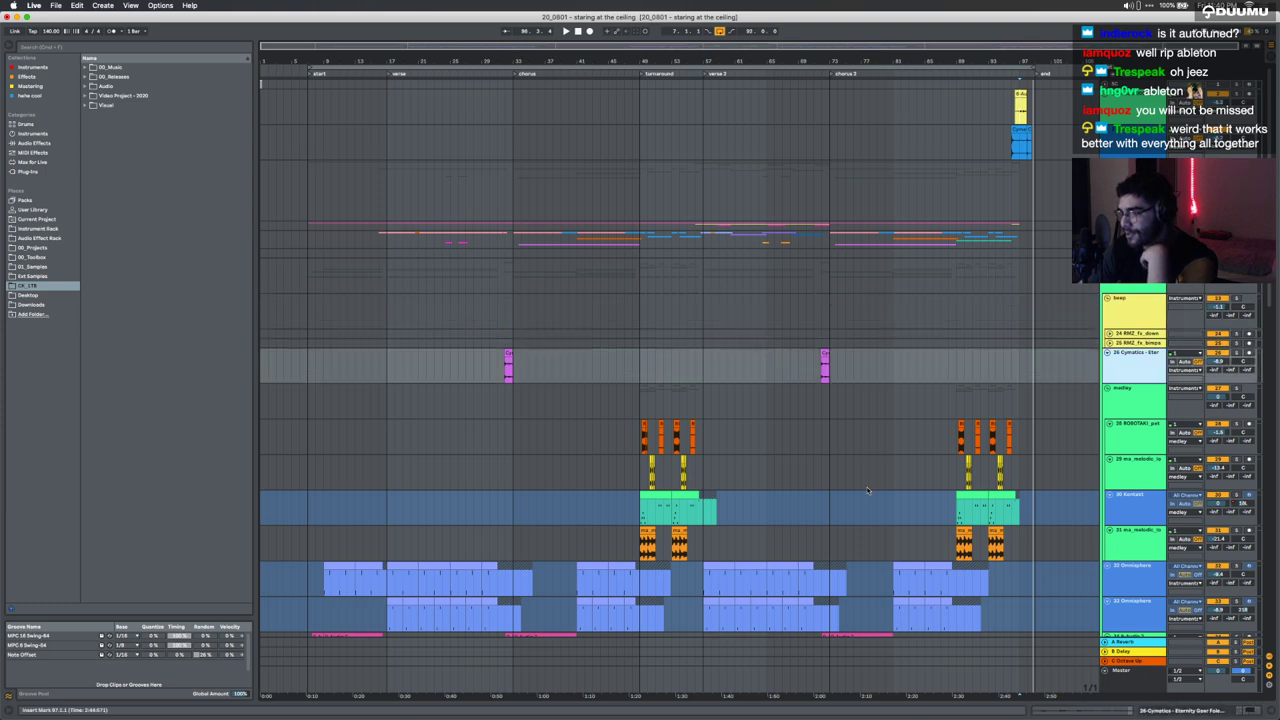
scroll(867, 490, down, 15)
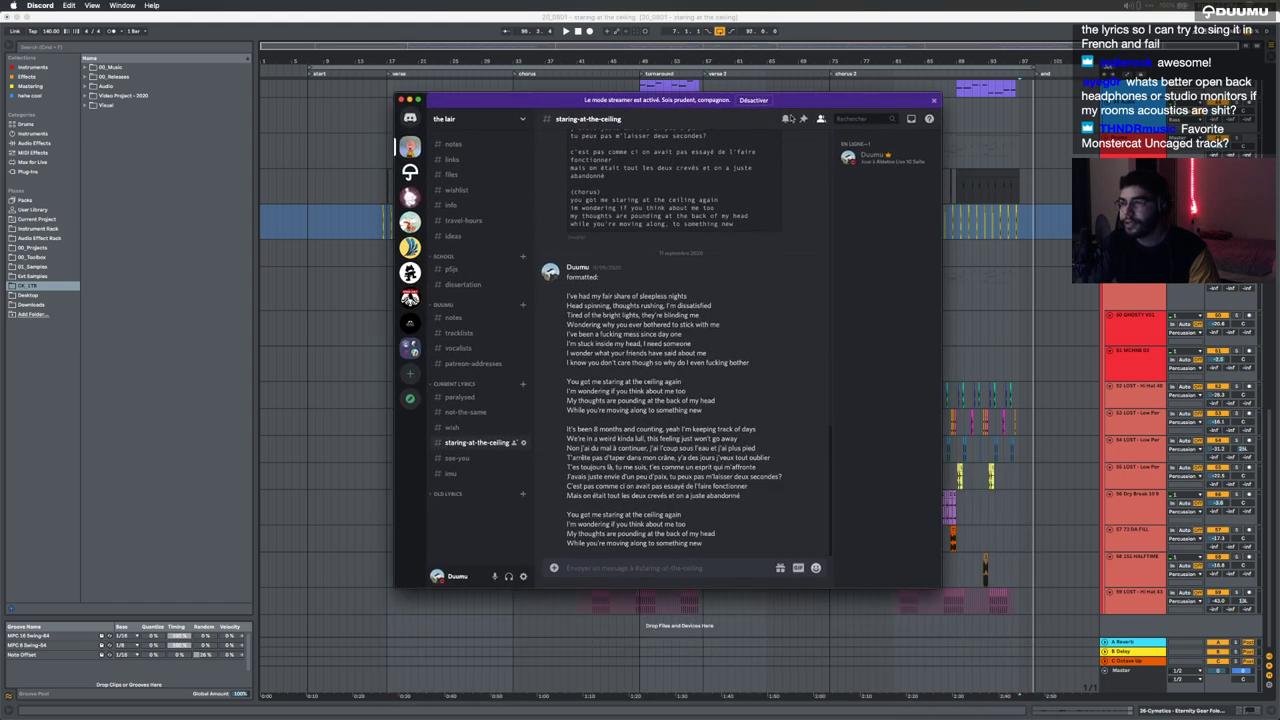
Step: In Discord, review the lyric drafts in the staring-at-the-ceiling channel, from its first messages to the formatted version
scroll(738, 358, up, 5)
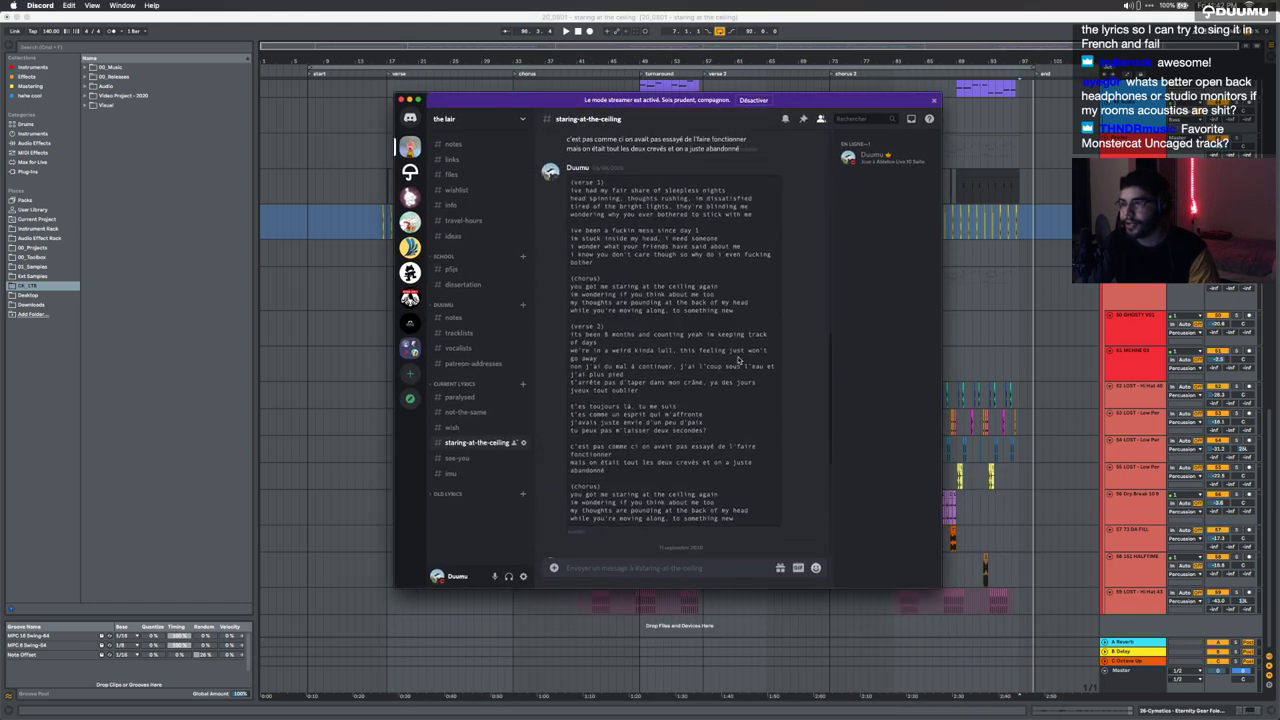
drag(570, 167, 727, 495)
click(764, 491)
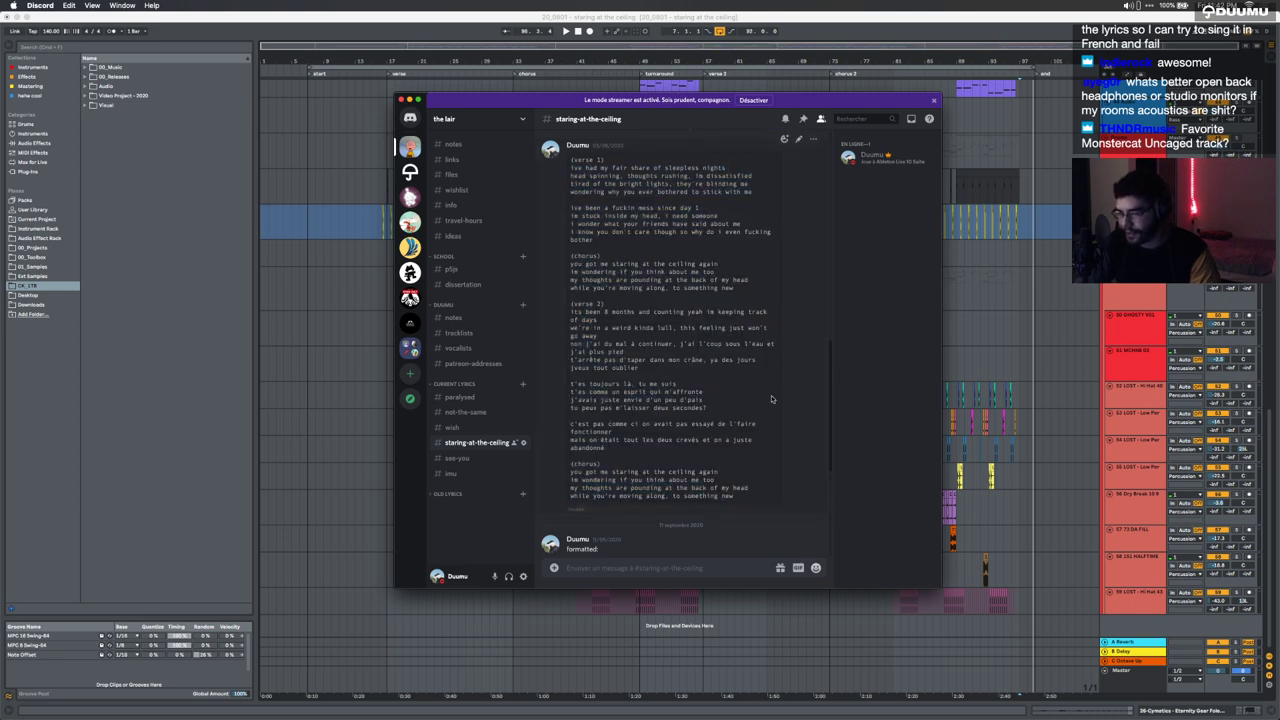
scroll(735, 381, up, 5)
scroll(735, 378, up, 5)
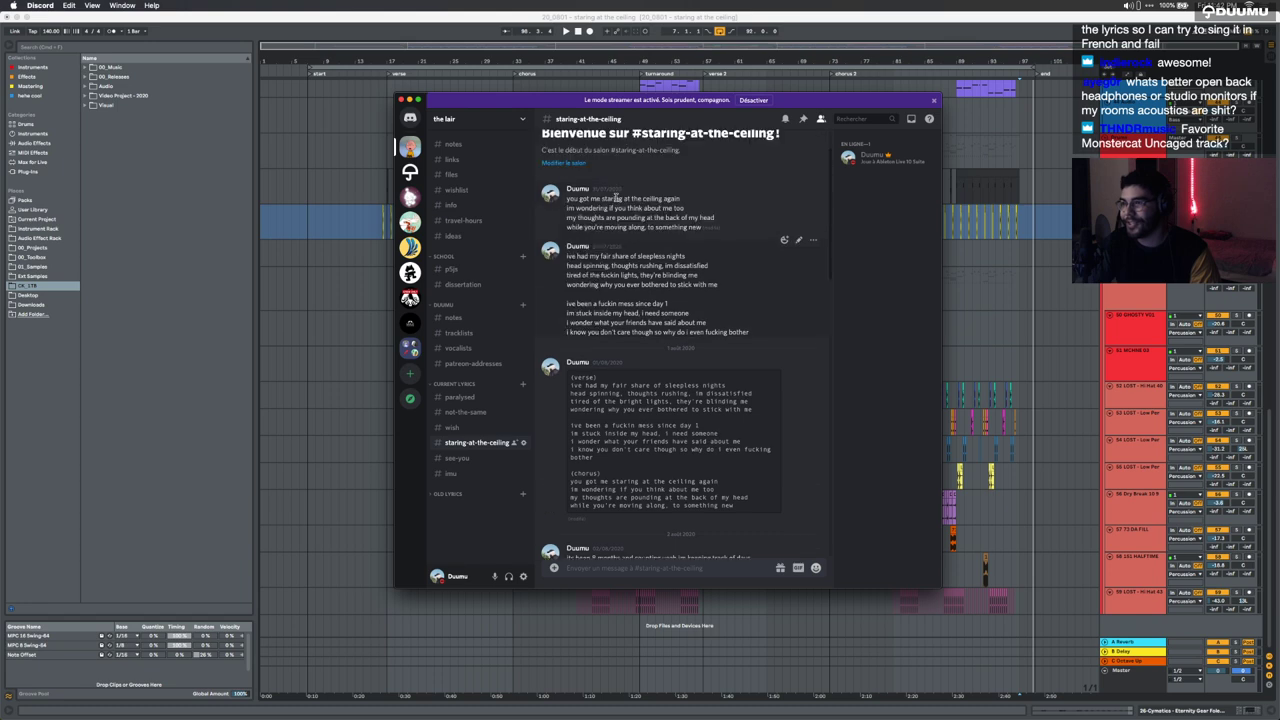
scroll(638, 253, down, 10)
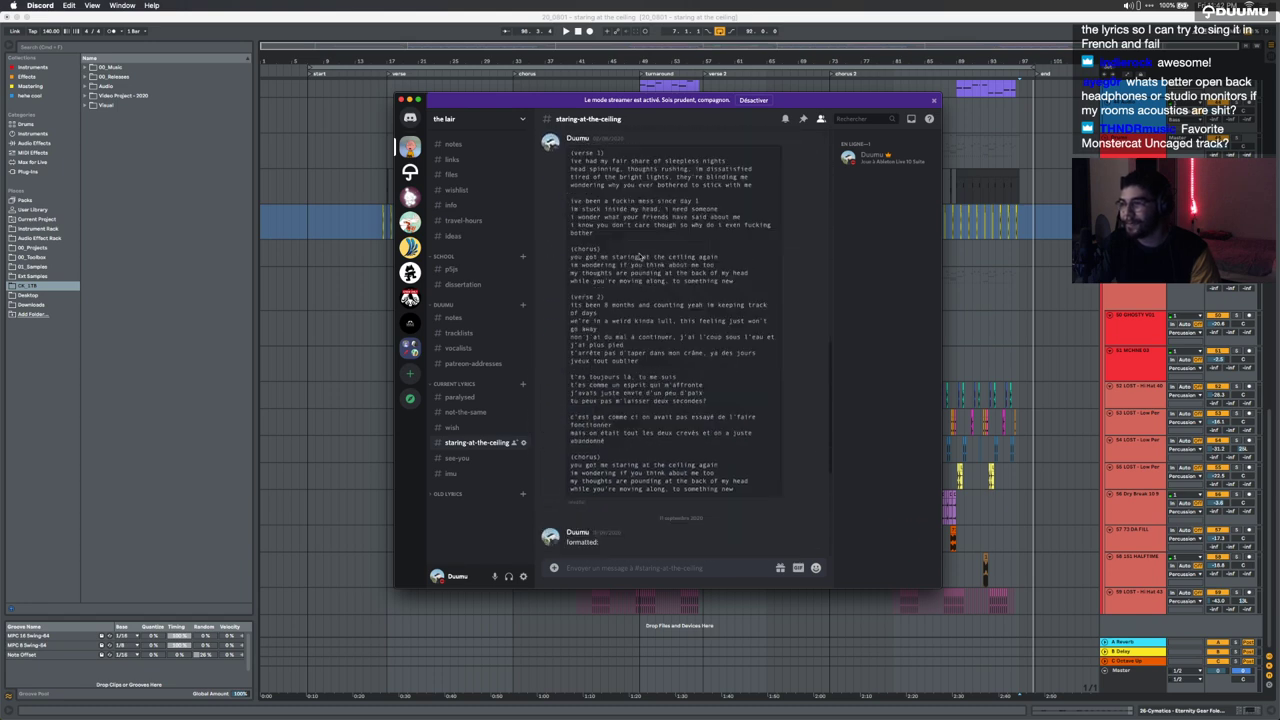
scroll(640, 257, down, 1)
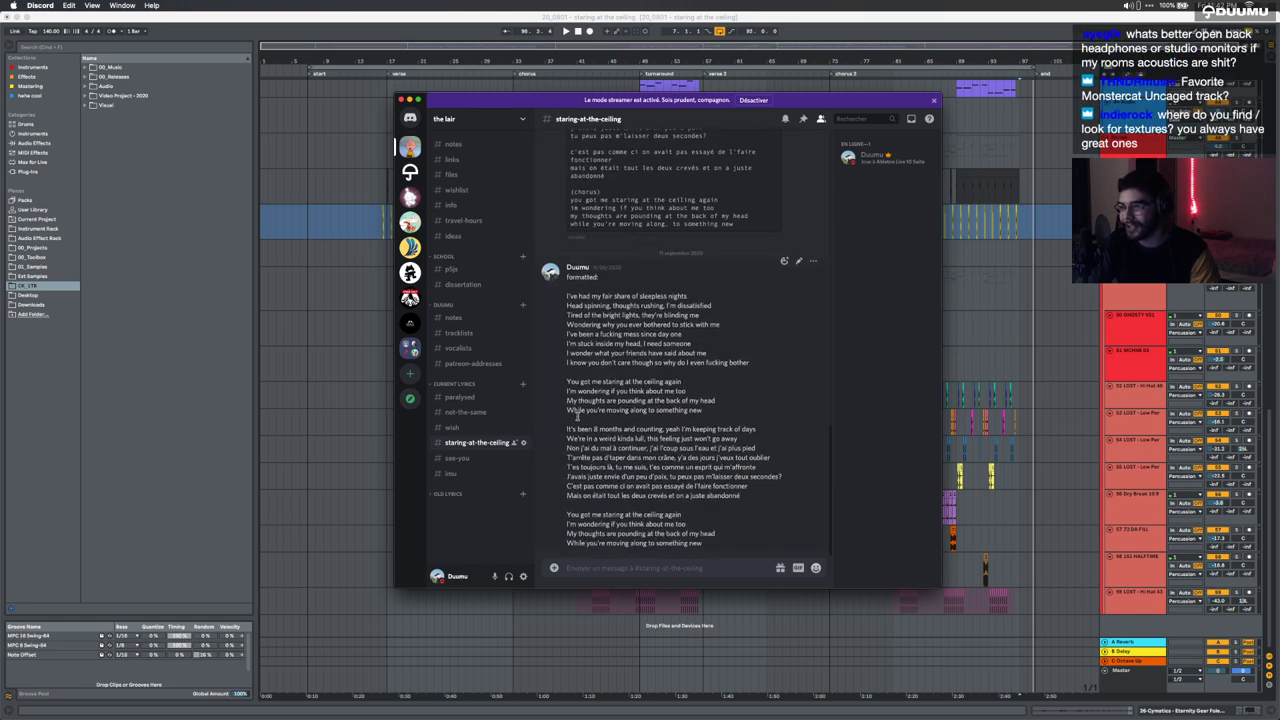
Step: Highlight the French lines of verse 2 in the formatted lyrics, going over them line by line
drag(566, 438, 786, 499)
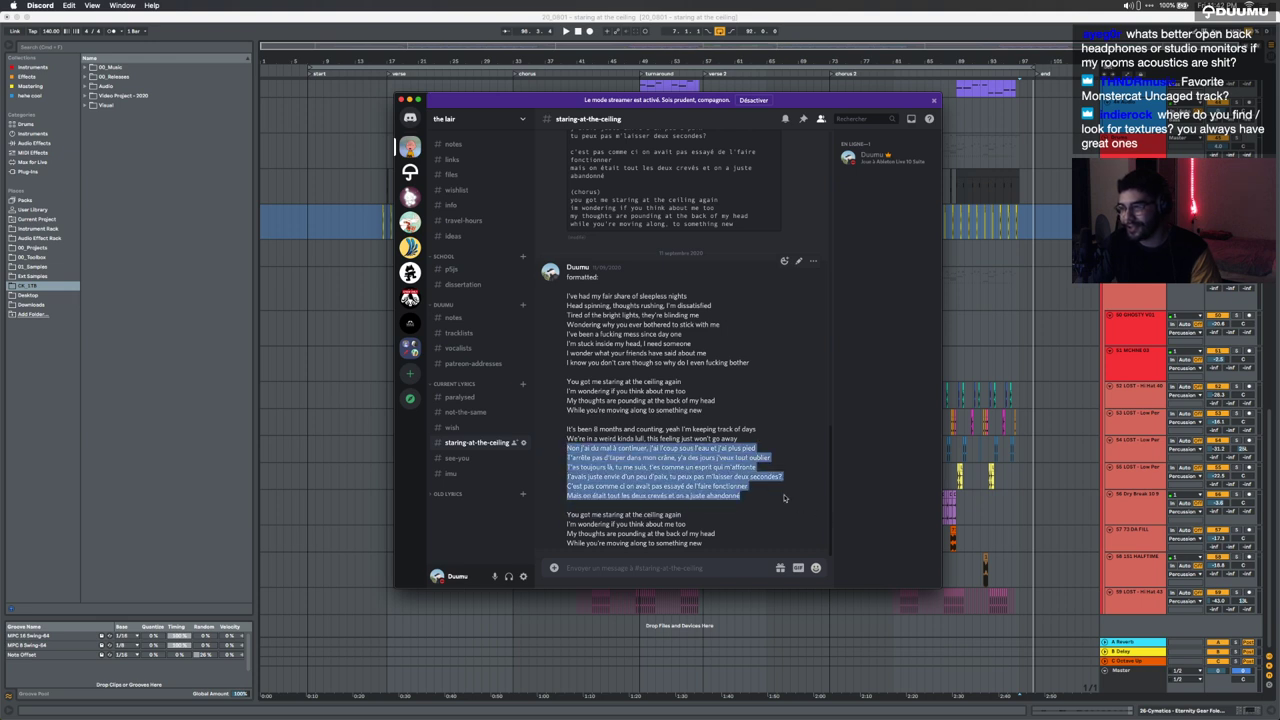
click(713, 452)
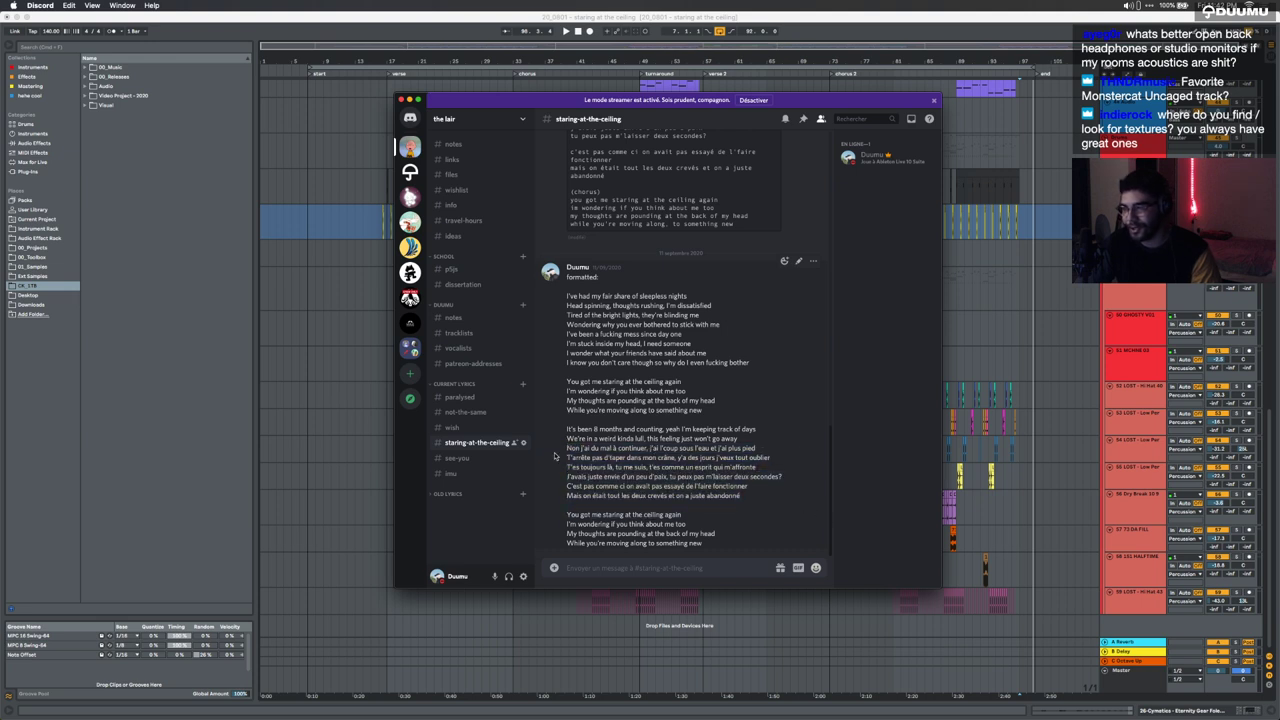
drag(572, 458, 683, 459)
click(683, 459)
drag(566, 472, 660, 467)
click(649, 467)
drag(567, 476, 755, 449)
click(660, 485)
click(575, 442)
click(762, 455)
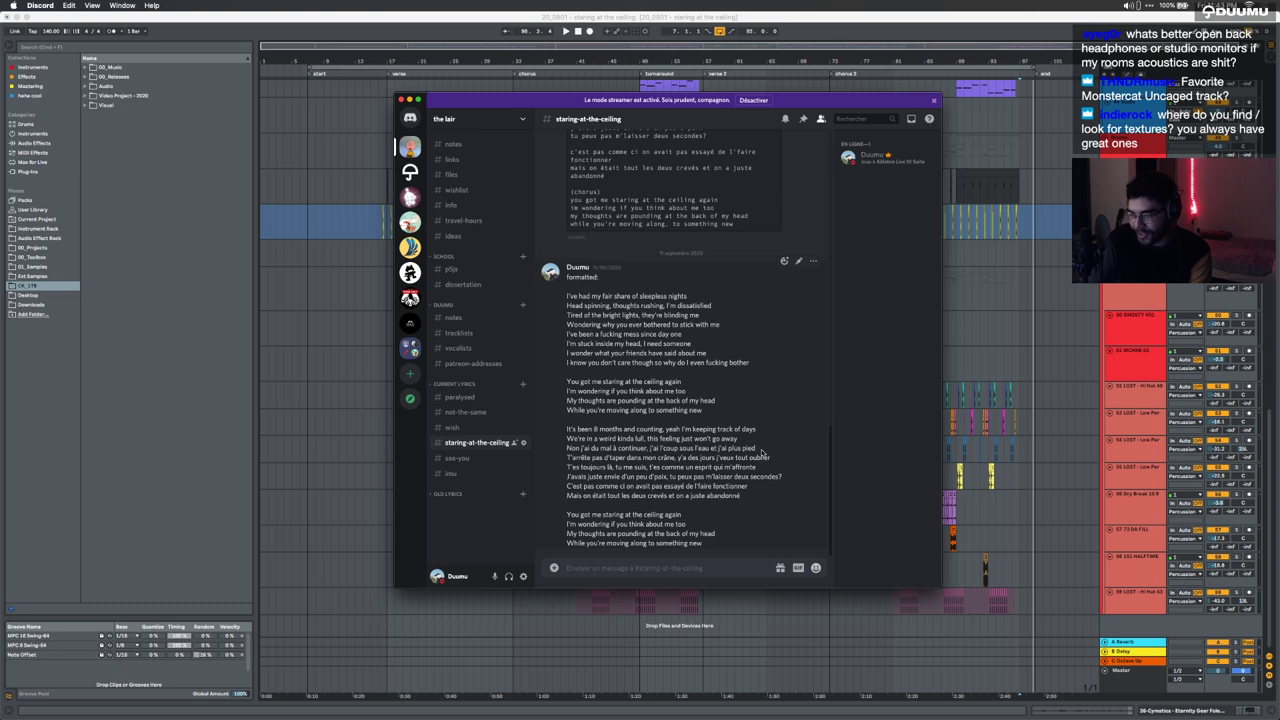
Step: Enlarge the Discord text and widen its window, then highlight the verse 2 line "Non j'ai du mal à continuer"
key(super+equal)
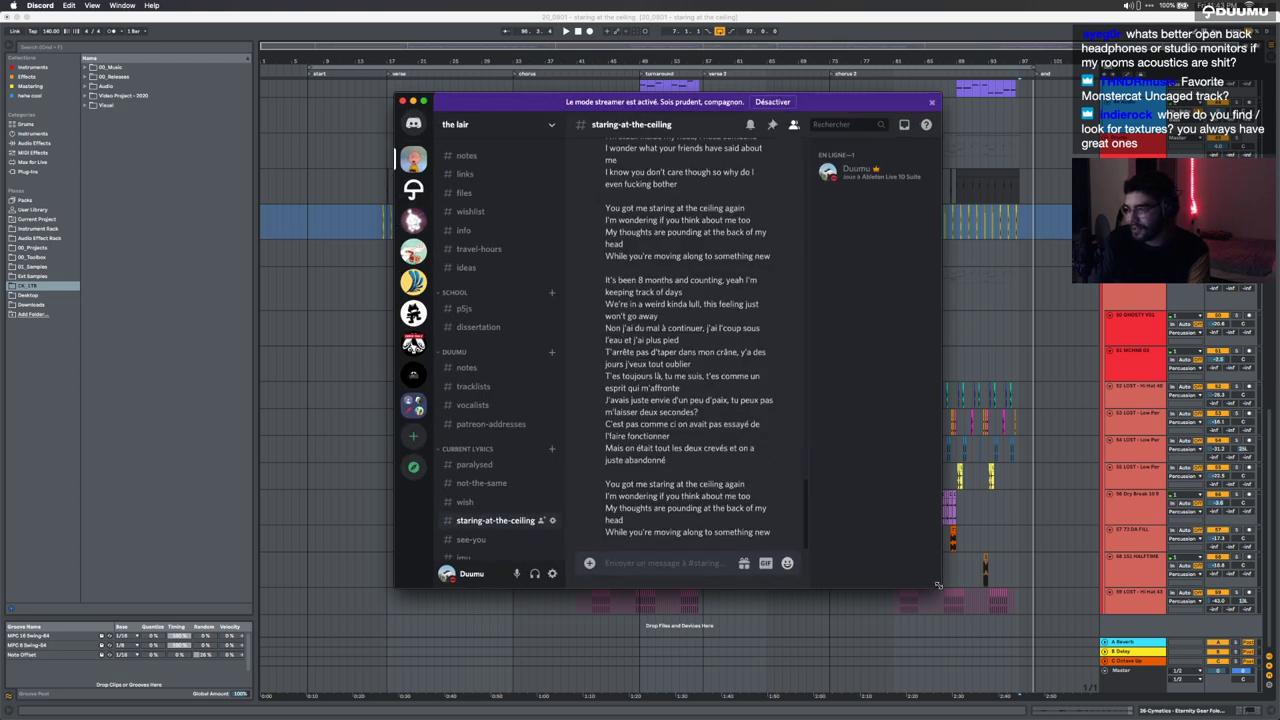
drag(939, 587, 1106, 599)
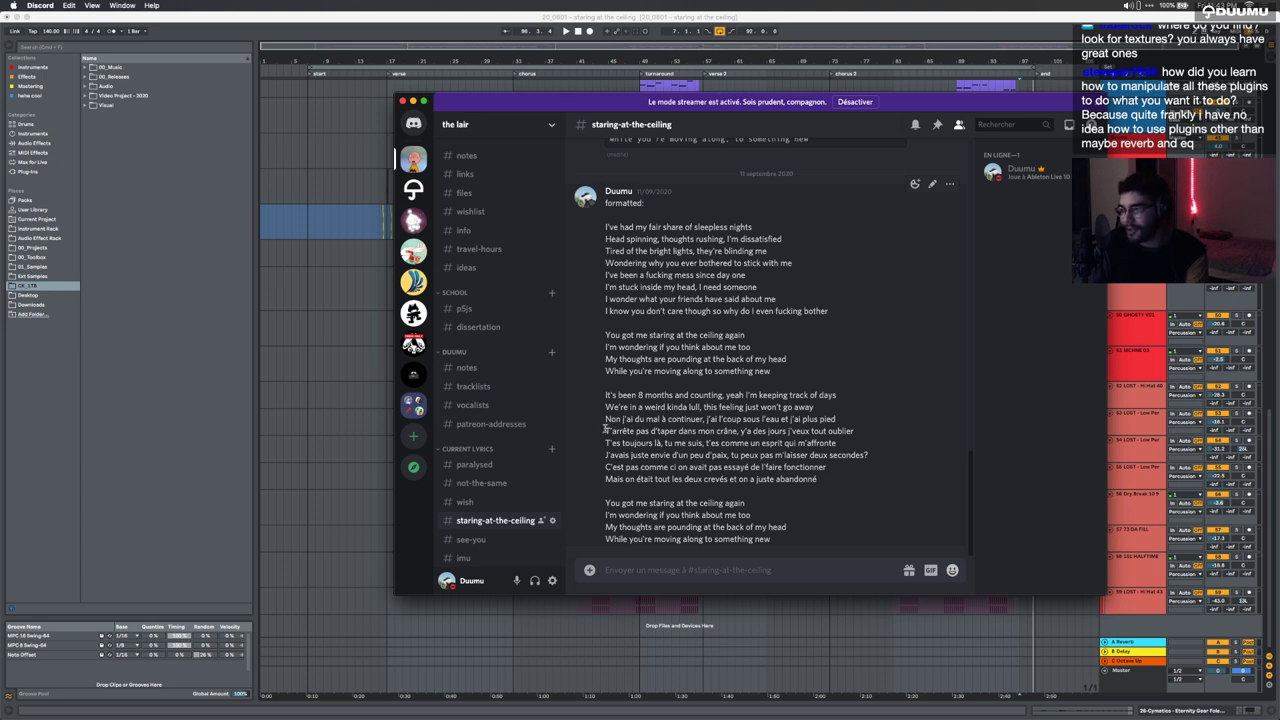
drag(606, 430, 855, 431)
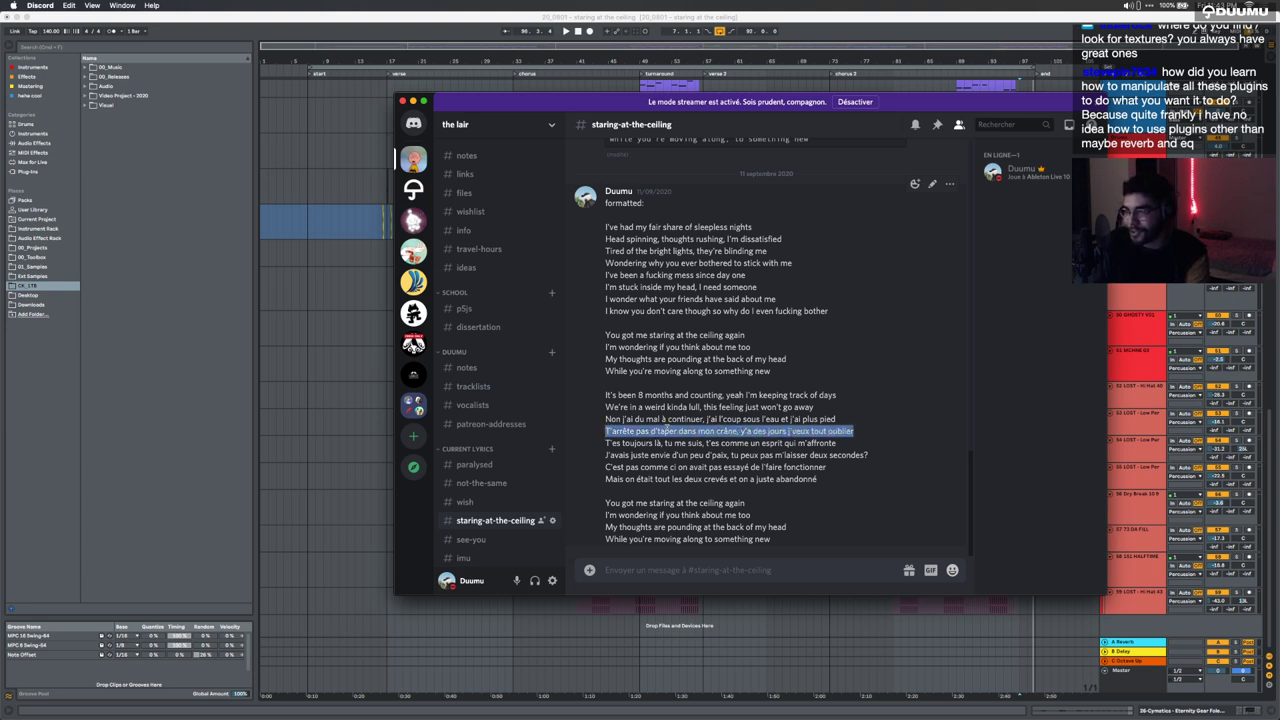
drag(609, 419, 731, 419)
click(729, 416)
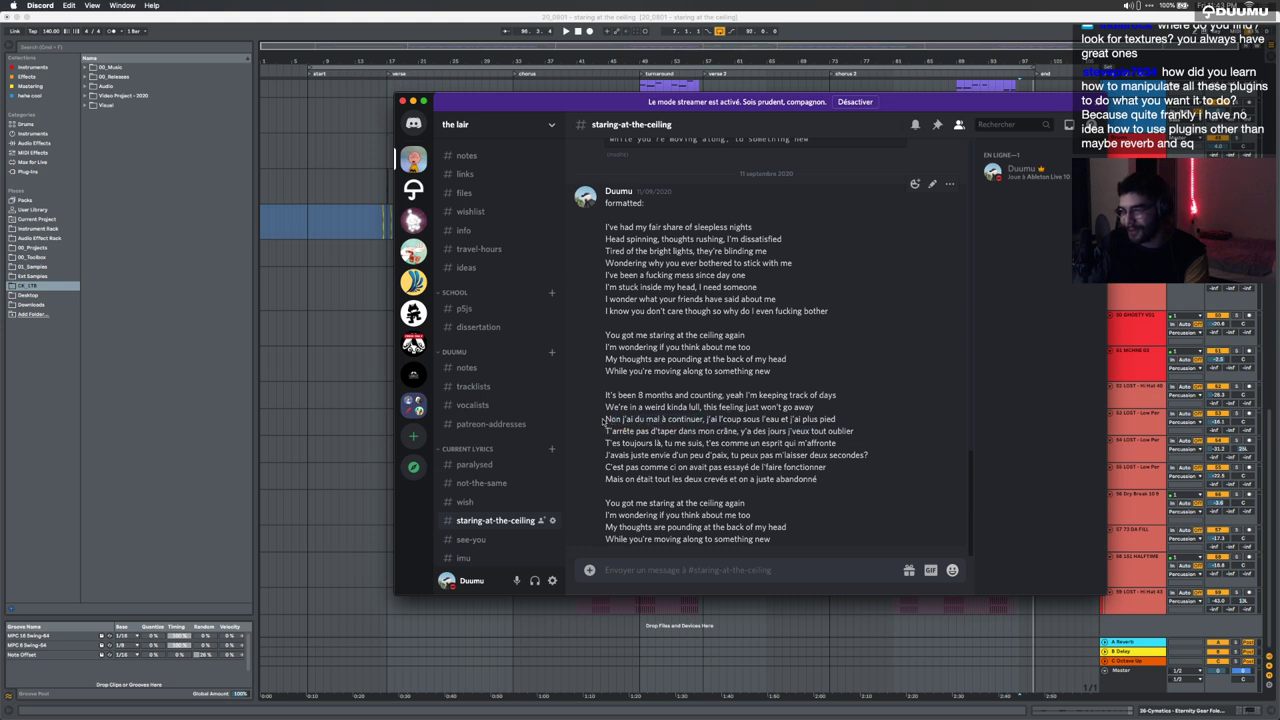
drag(606, 420, 826, 413)
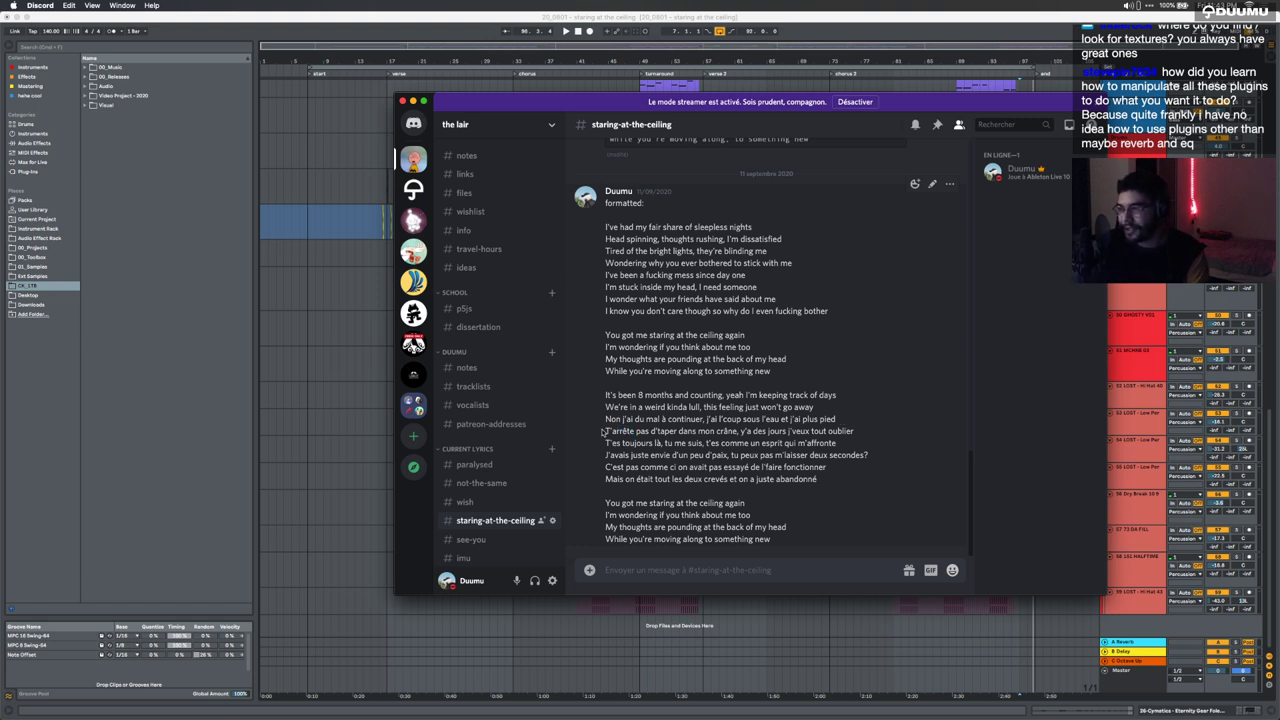
Step: Highlight the line "T'arrête pas d'taper dans mon crâne" and its ending "y'a des jours j'veux tout oublier"
mouse_move(611, 431)
mouse_down()
mouse_move(843, 431)
mouse_move(674, 424)
mouse_move(605, 438)
mouse_up()
click(812, 431)
click(605, 438)
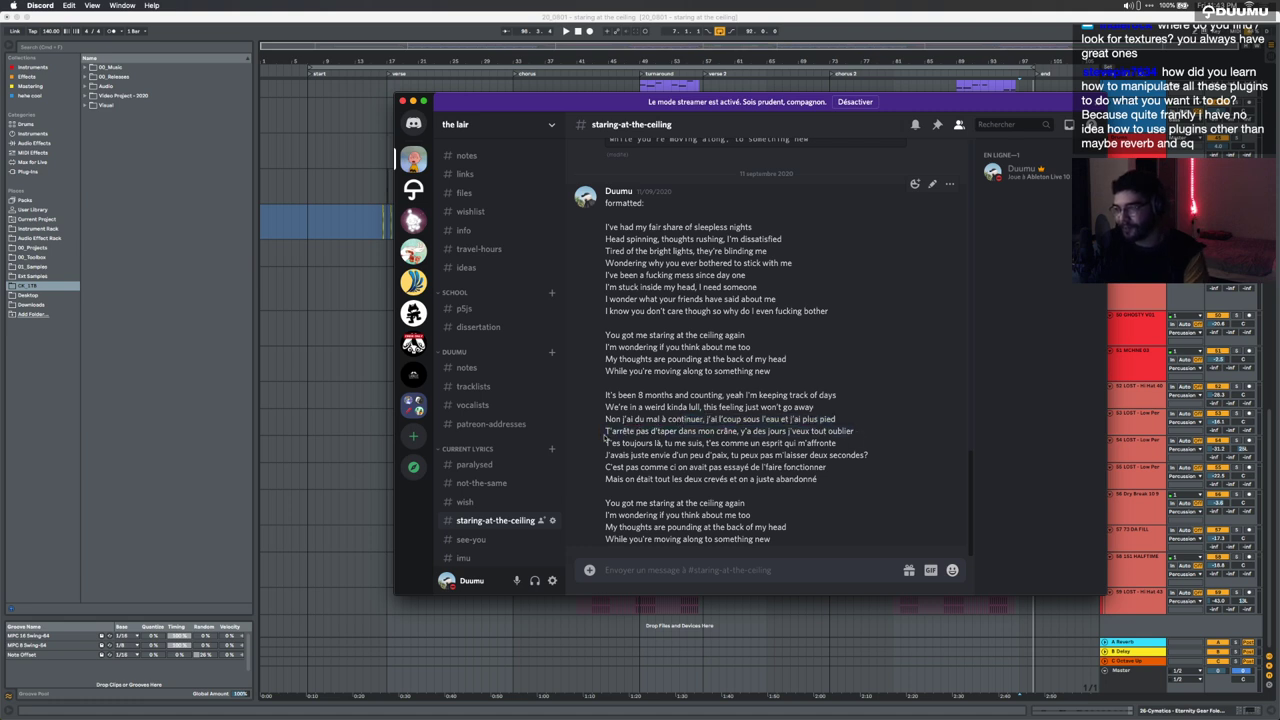
drag(606, 363, 808, 364)
click(743, 436)
drag(743, 433, 856, 433)
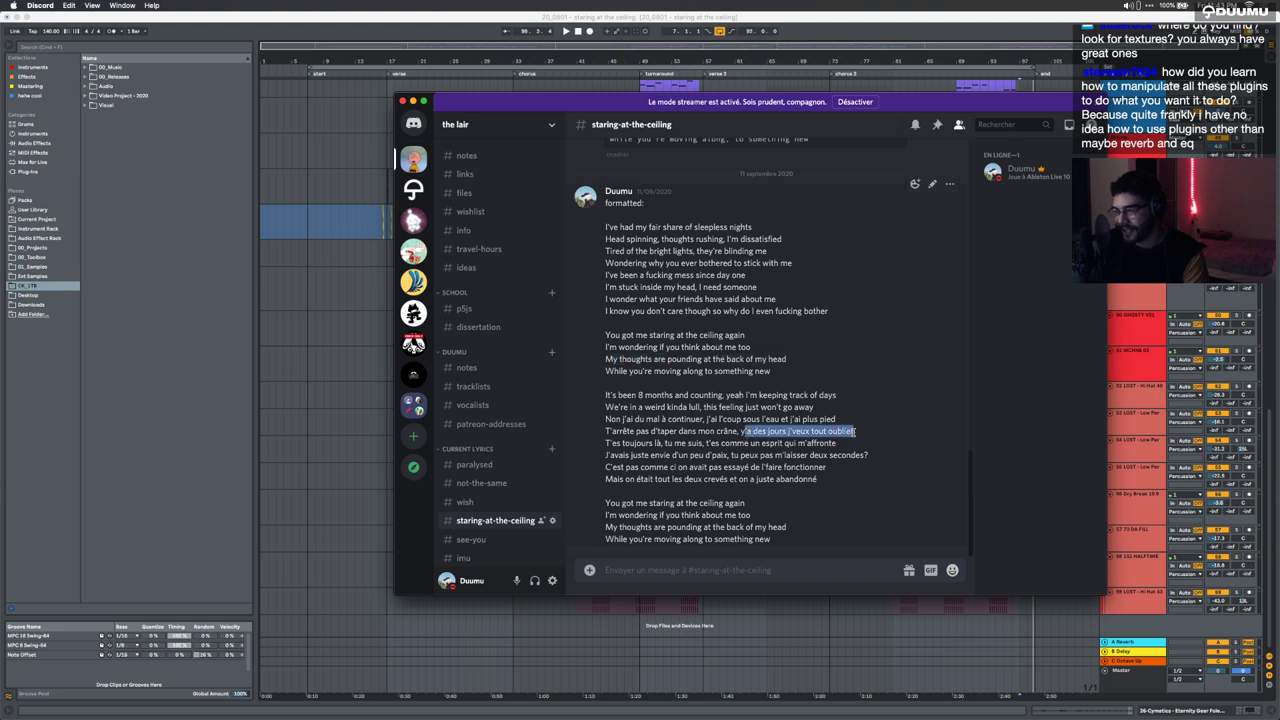
click(856, 434)
Step: Highlight the lines "T'es toujours là, tu me suis" and "J'avais juste envie d'un peu d'paix" one after the other
drag(605, 442, 852, 445)
click(852, 445)
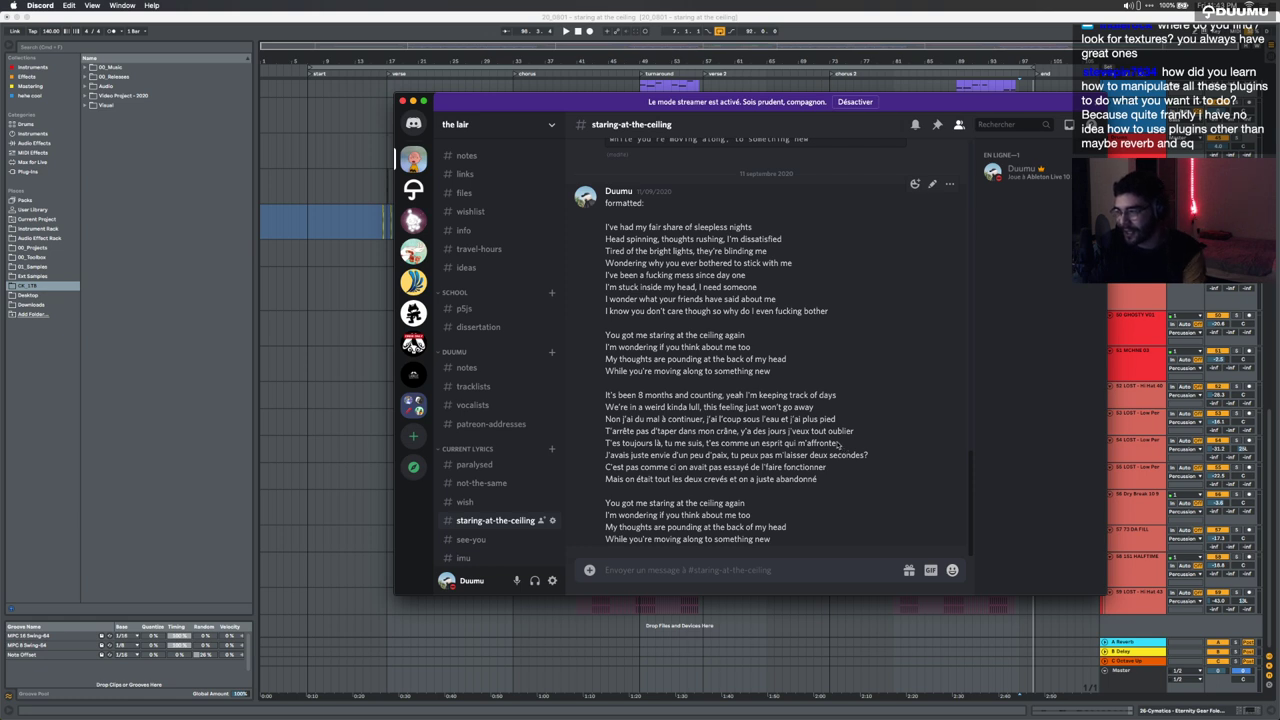
drag(838, 444, 764, 444)
click(764, 444)
drag(606, 457, 875, 457)
click(875, 457)
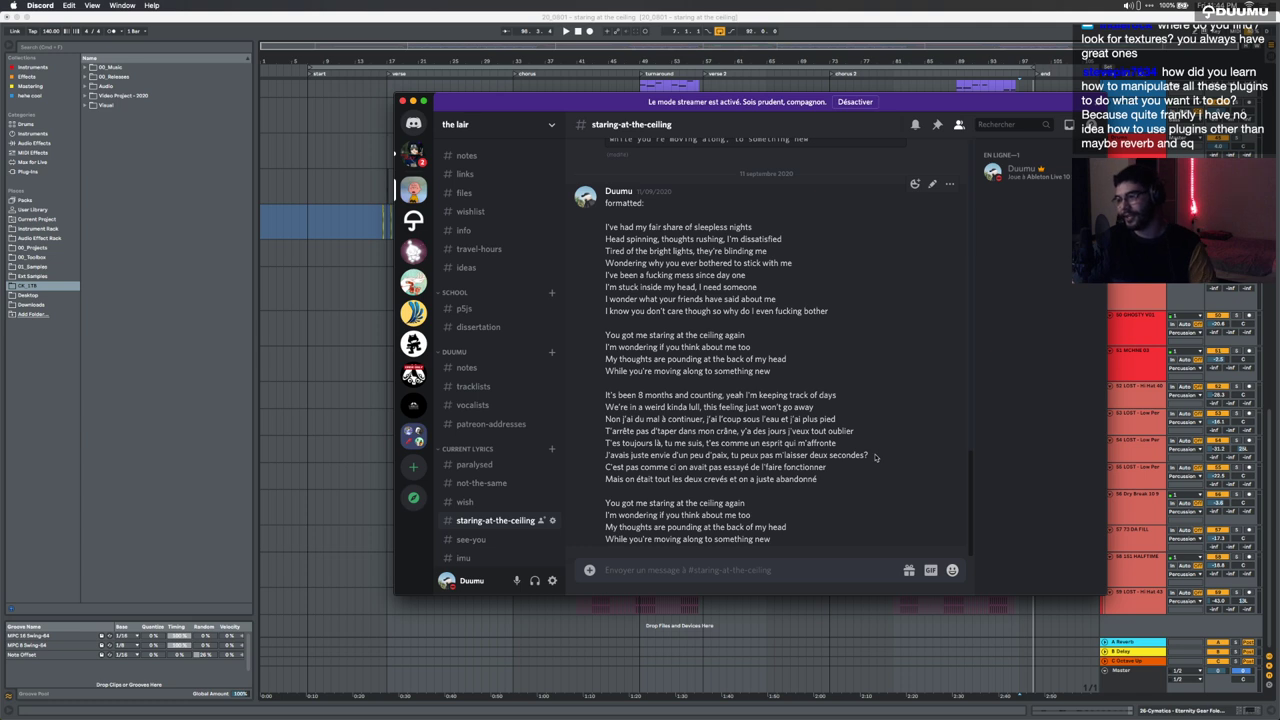
Step: Highlight the last two French lines of verse 2, ending in "on a juste abandonné", and move Discord away from the Ableton Live arrangement
drag(689, 466, 826, 468)
click(842, 471)
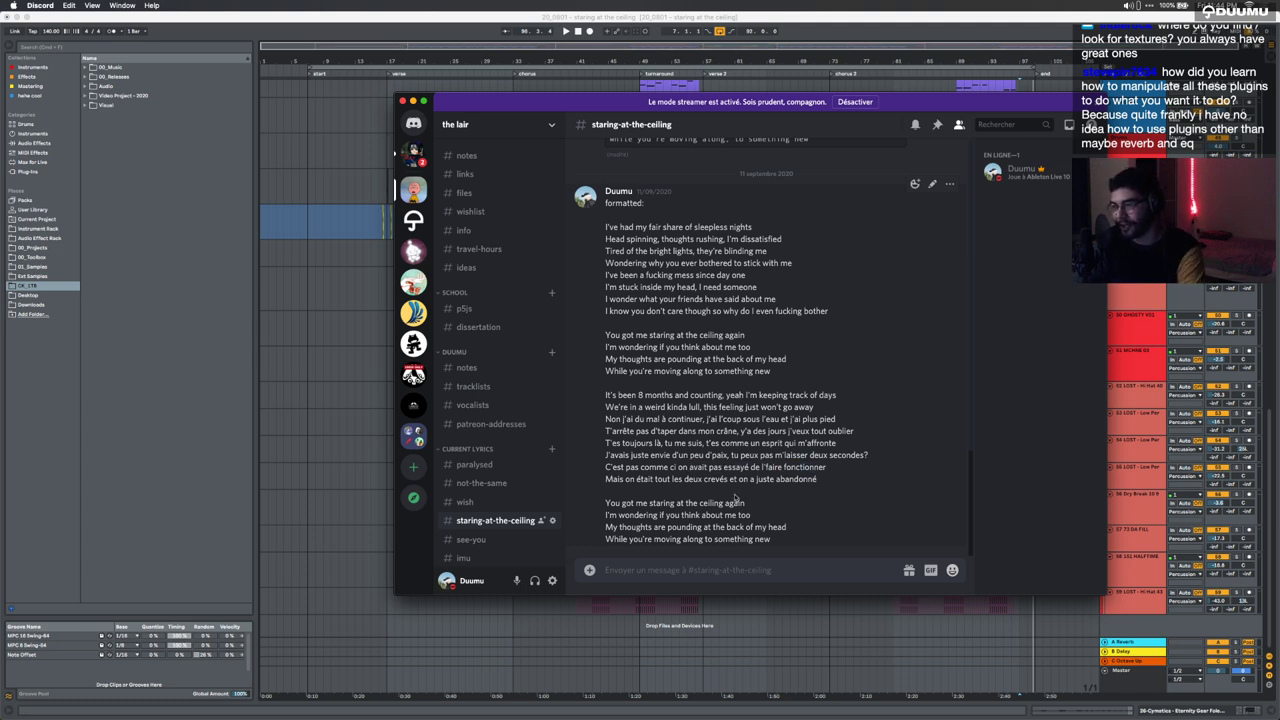
drag(604, 480, 820, 484)
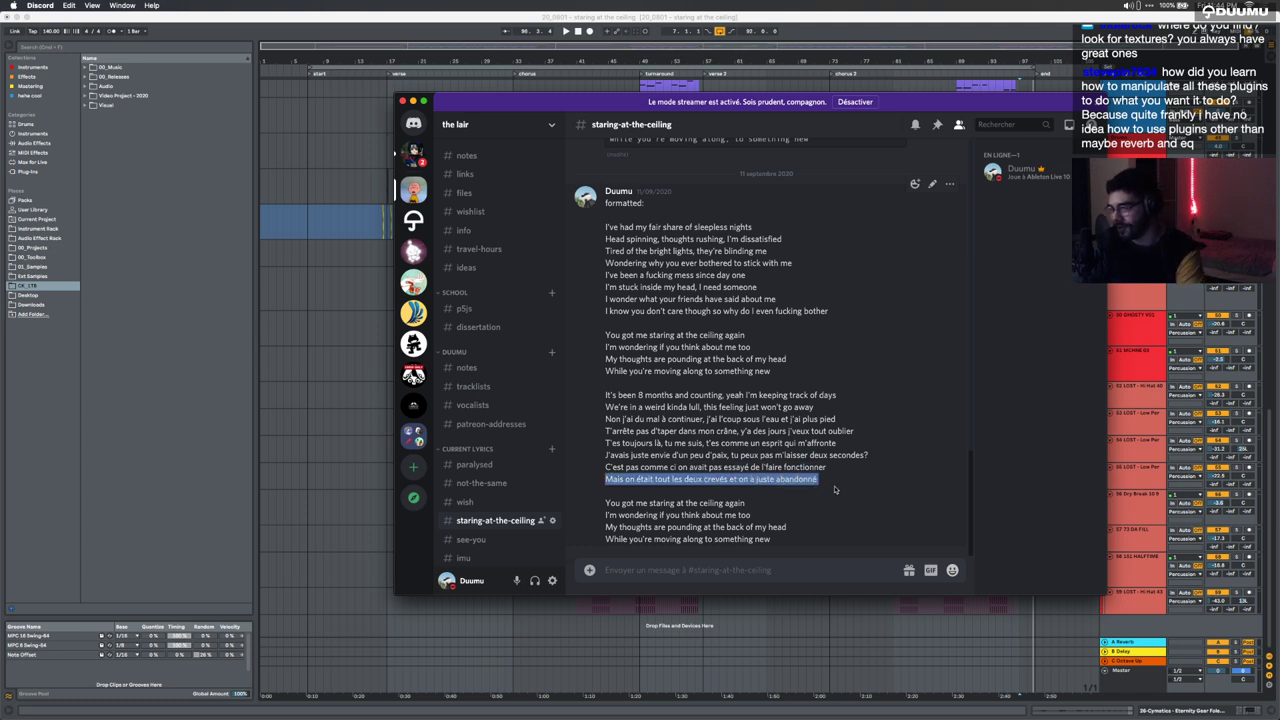
click(836, 489)
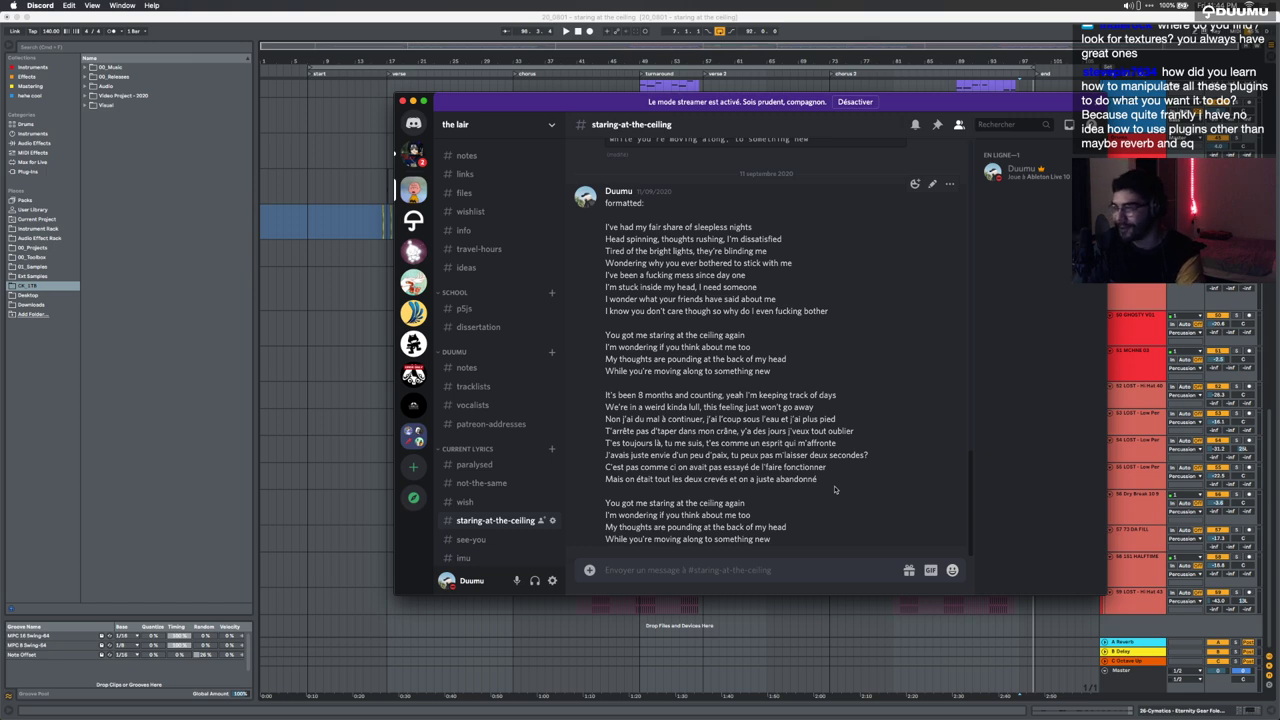
drag(933, 109, 718, 719)
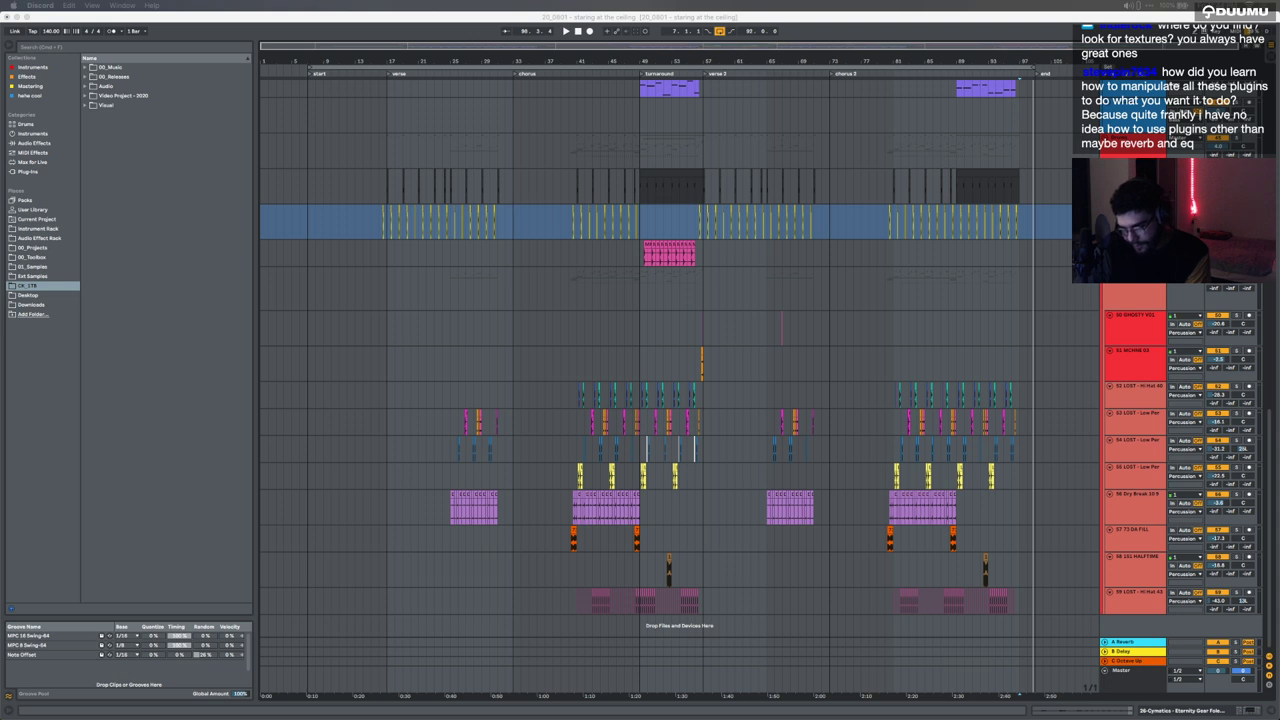
Step: Mark the turnaround on the Dry Break track, and select bars 41 to 49 across the drum group's tracks
click(776, 603)
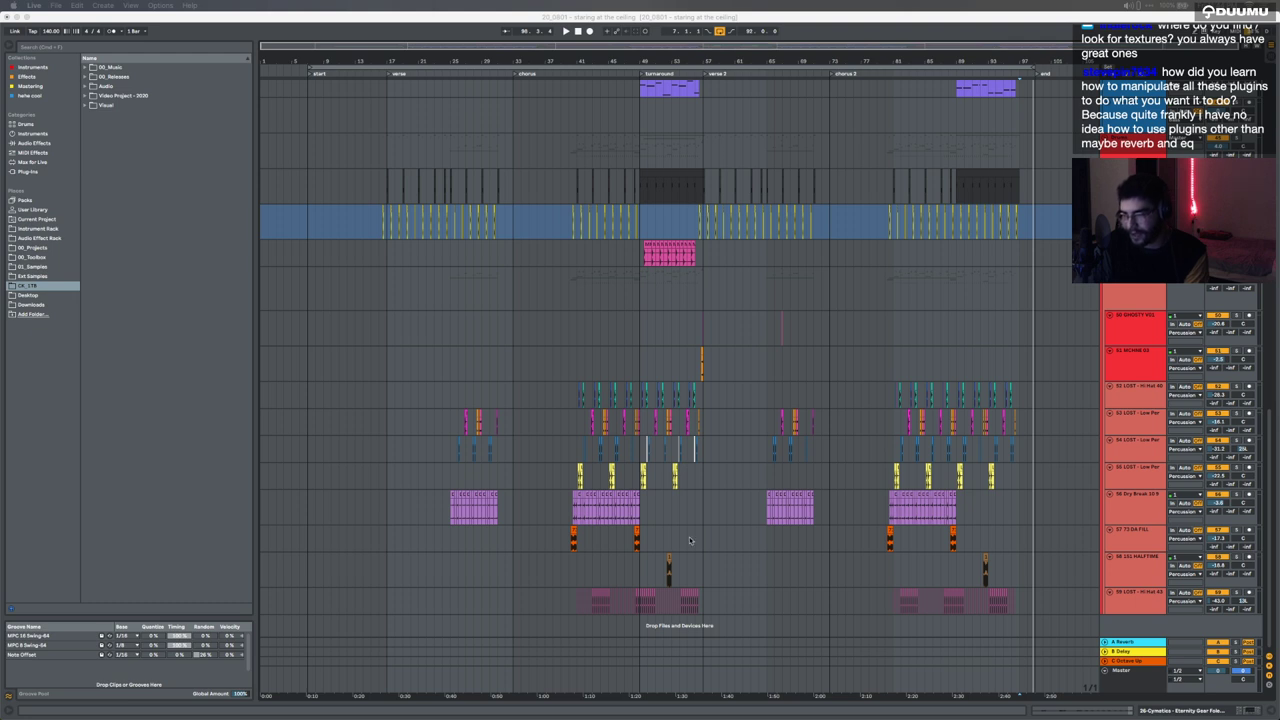
click(640, 513)
drag(640, 513, 705, 513)
click(705, 513)
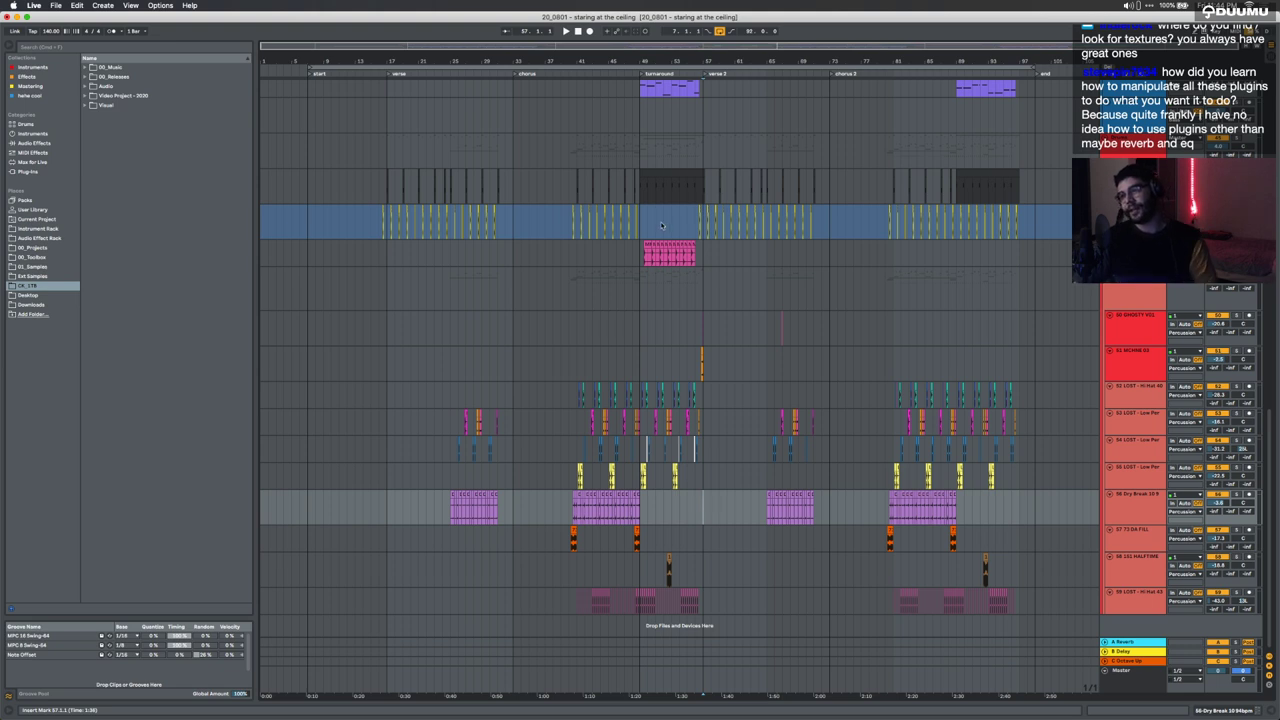
mouse_move(641, 288)
mouse_down()
mouse_move(707, 288)
mouse_move(555, 282)
mouse_move(577, 281)
mouse_move(629, 156)
mouse_move(705, 150)
mouse_move(578, 148)
mouse_up()
click(649, 149)
click(580, 152)
click(639, 147)
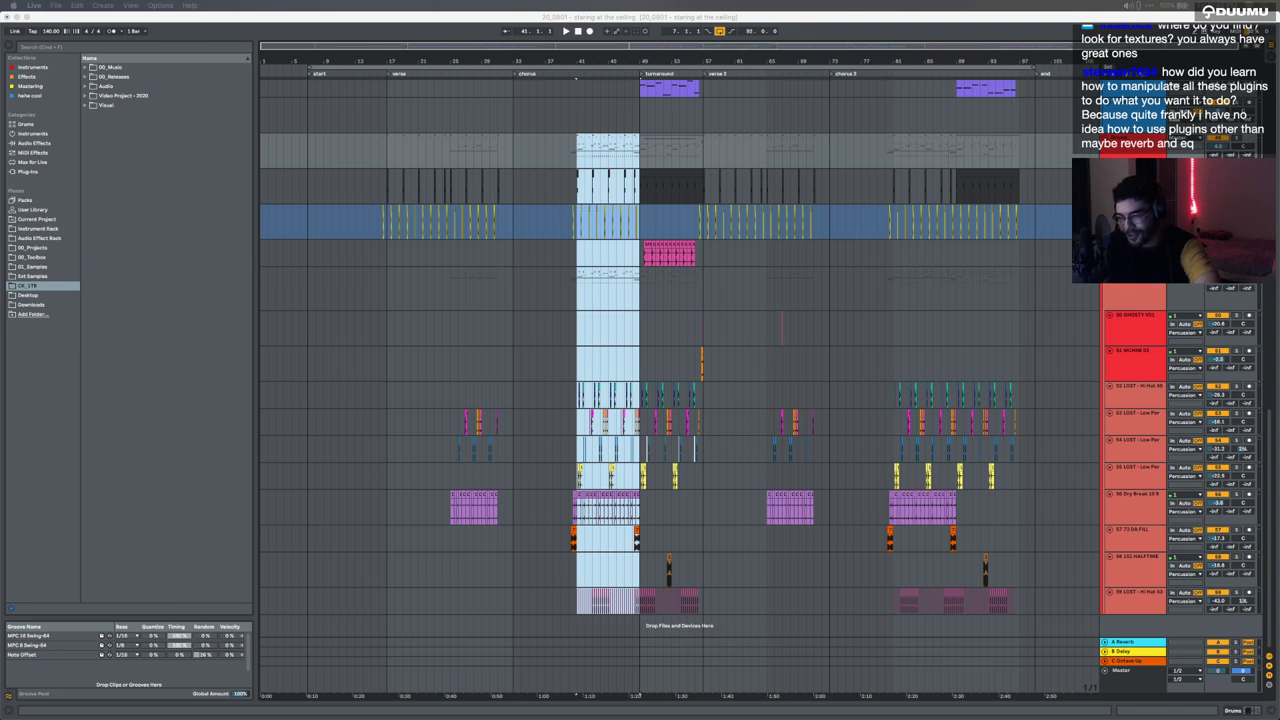
Step: List the audio effects in the browser, clear the drum selection and make the browser narrower
click(44, 144)
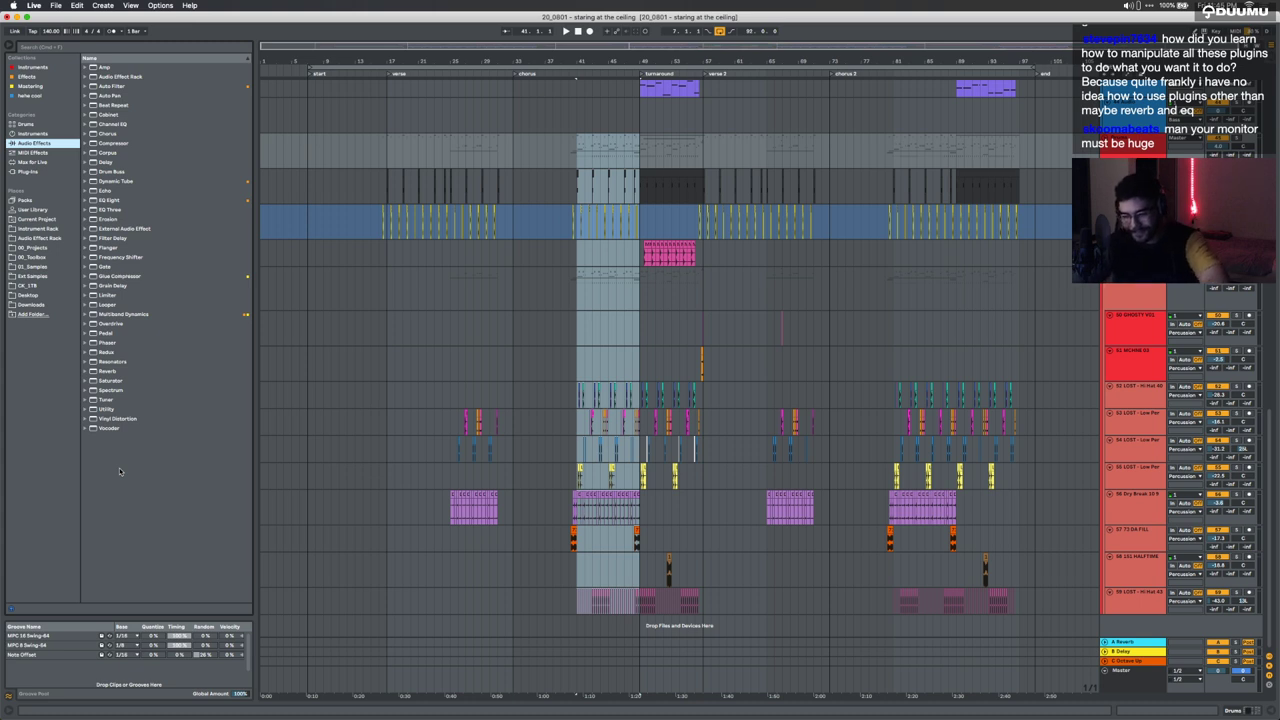
click(615, 432)
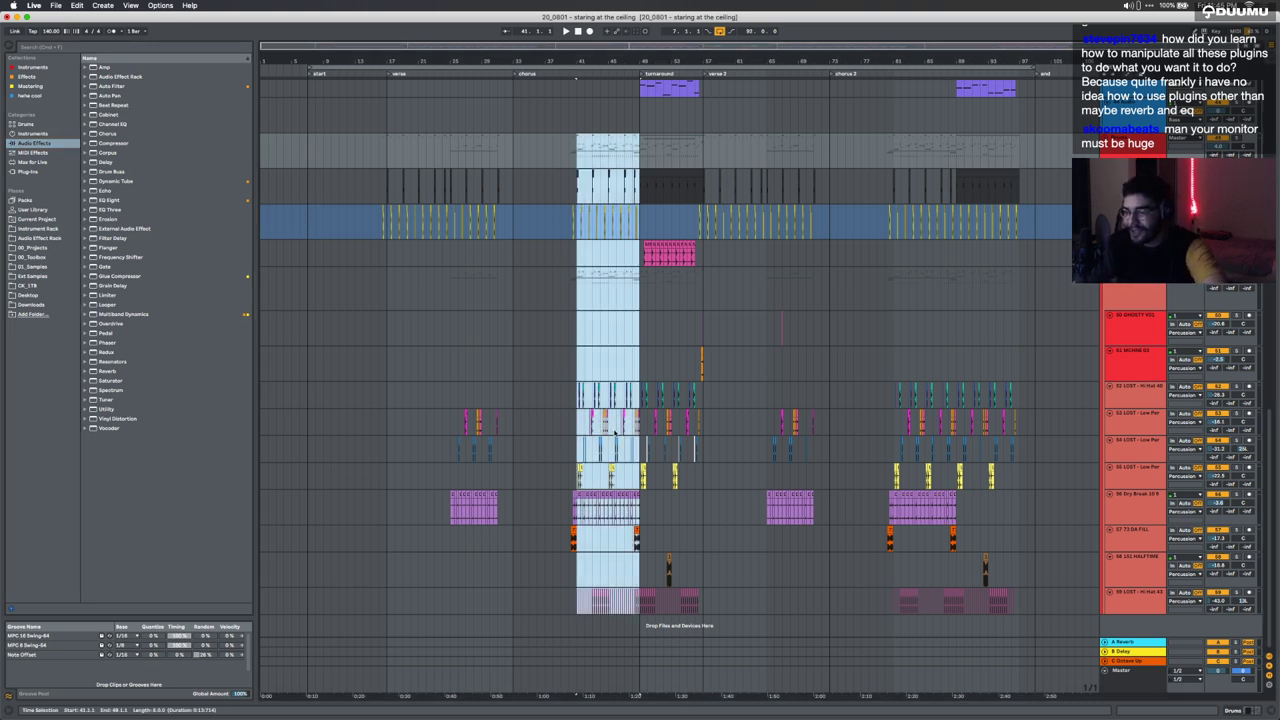
click(578, 583)
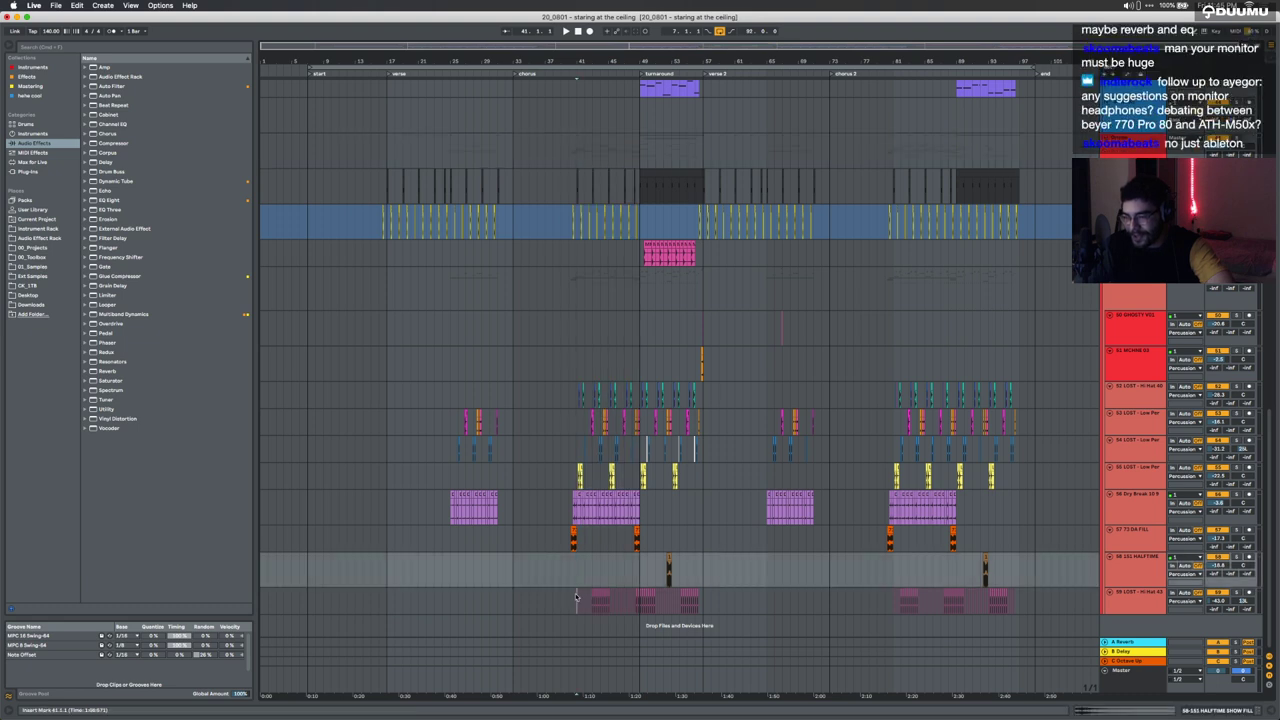
drag(578, 597, 689, 329)
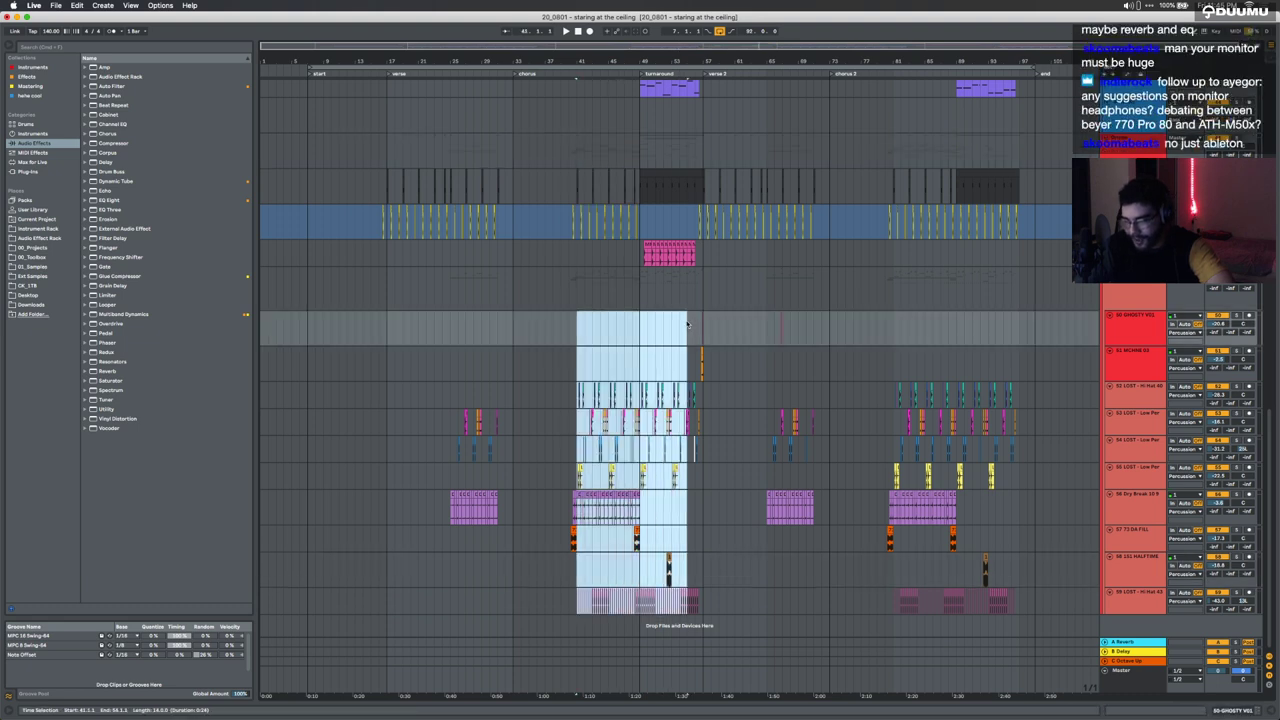
click(688, 329)
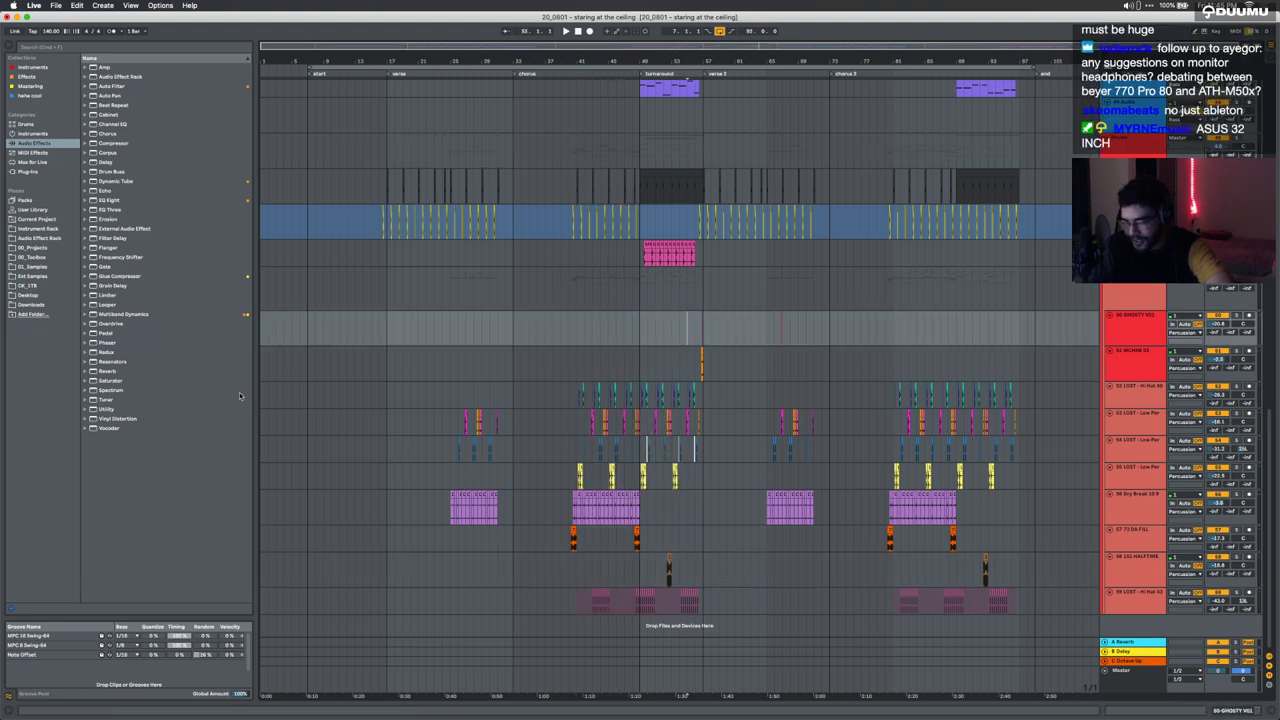
drag(250, 397, 219, 397)
Step: Solo the two Omnisphere tracks, play them from the start of the verse at bar 17, and unsolo them
scroll(581, 380, up, 15)
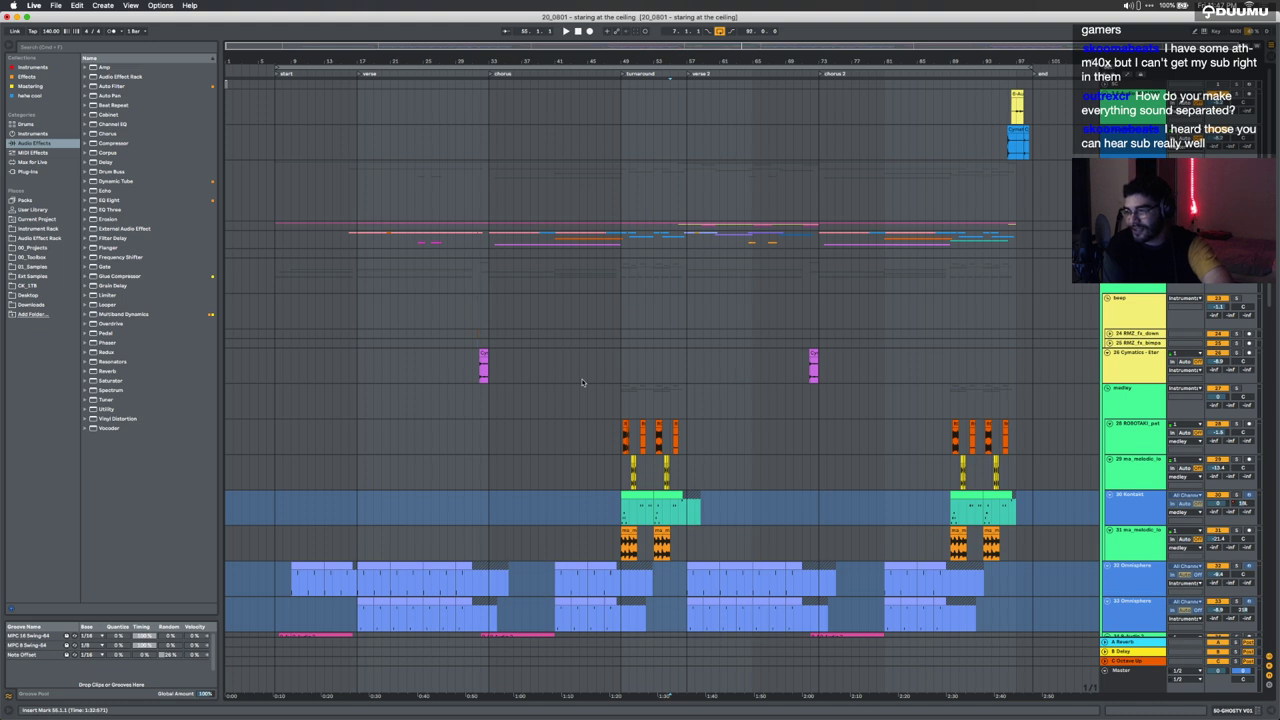
scroll(582, 382, down, 5)
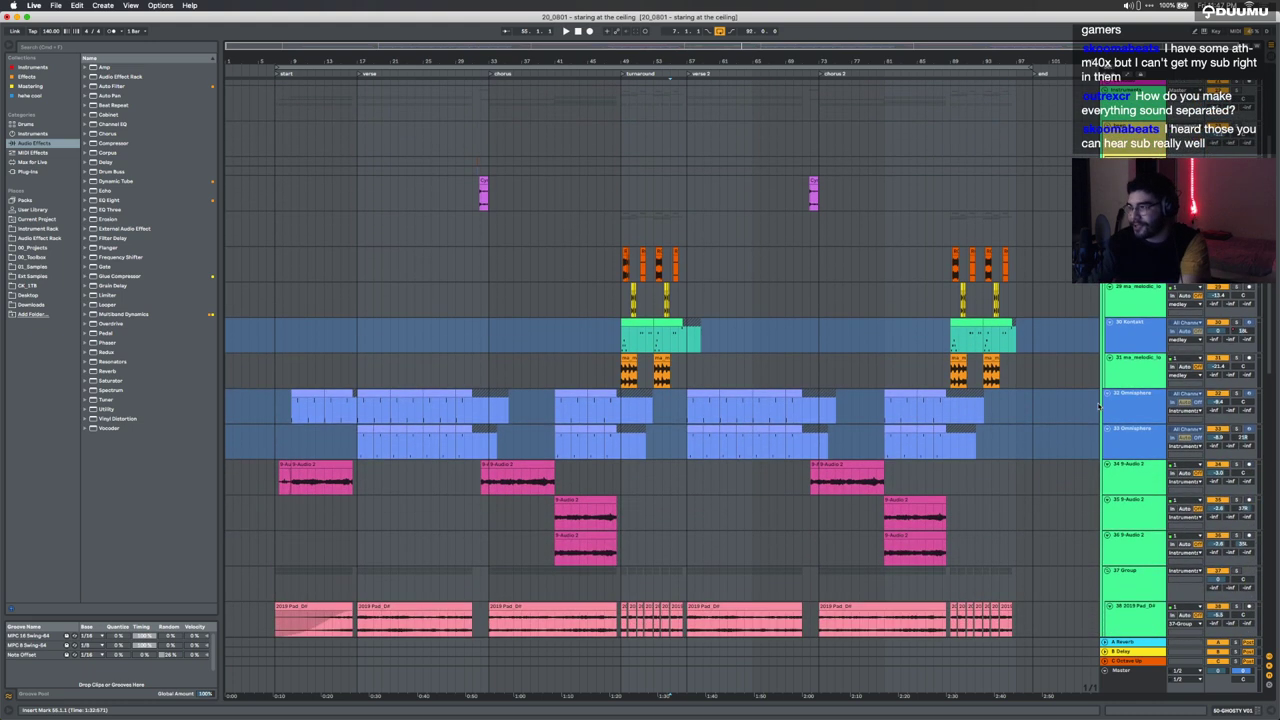
click(1137, 424)
shift+click(1136, 435)
click(1236, 394)
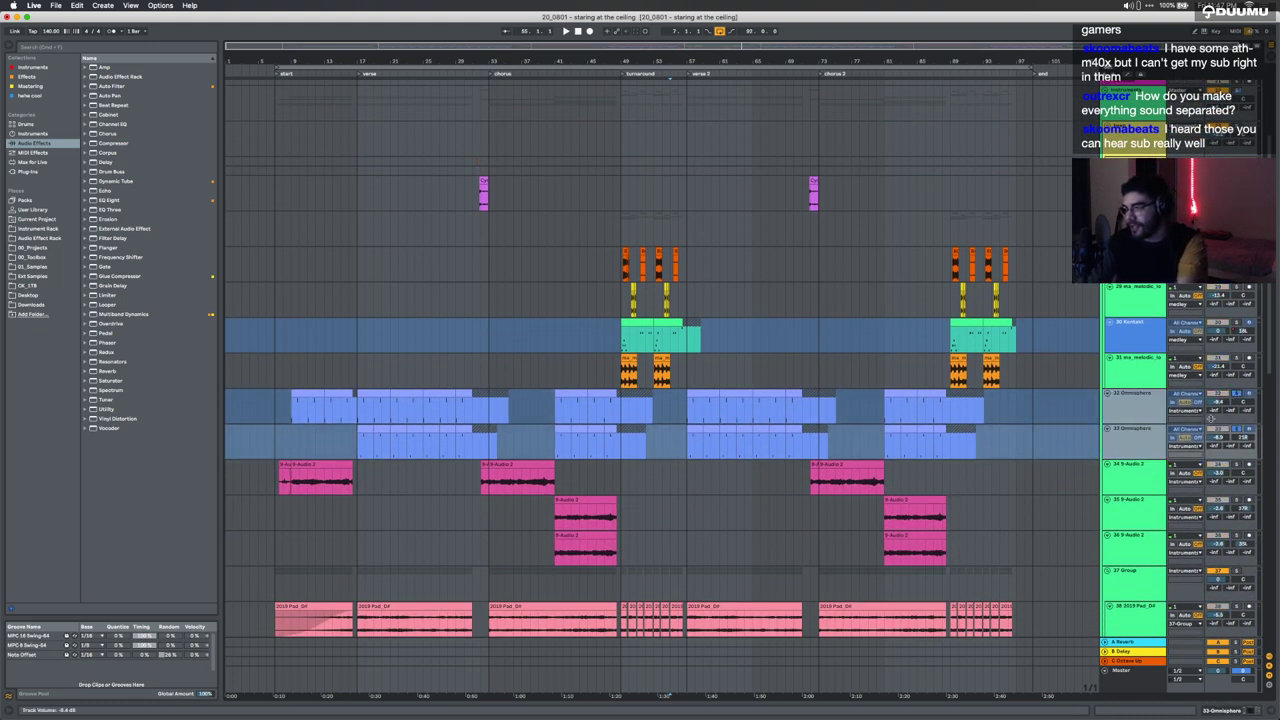
click(371, 393)
key(space)
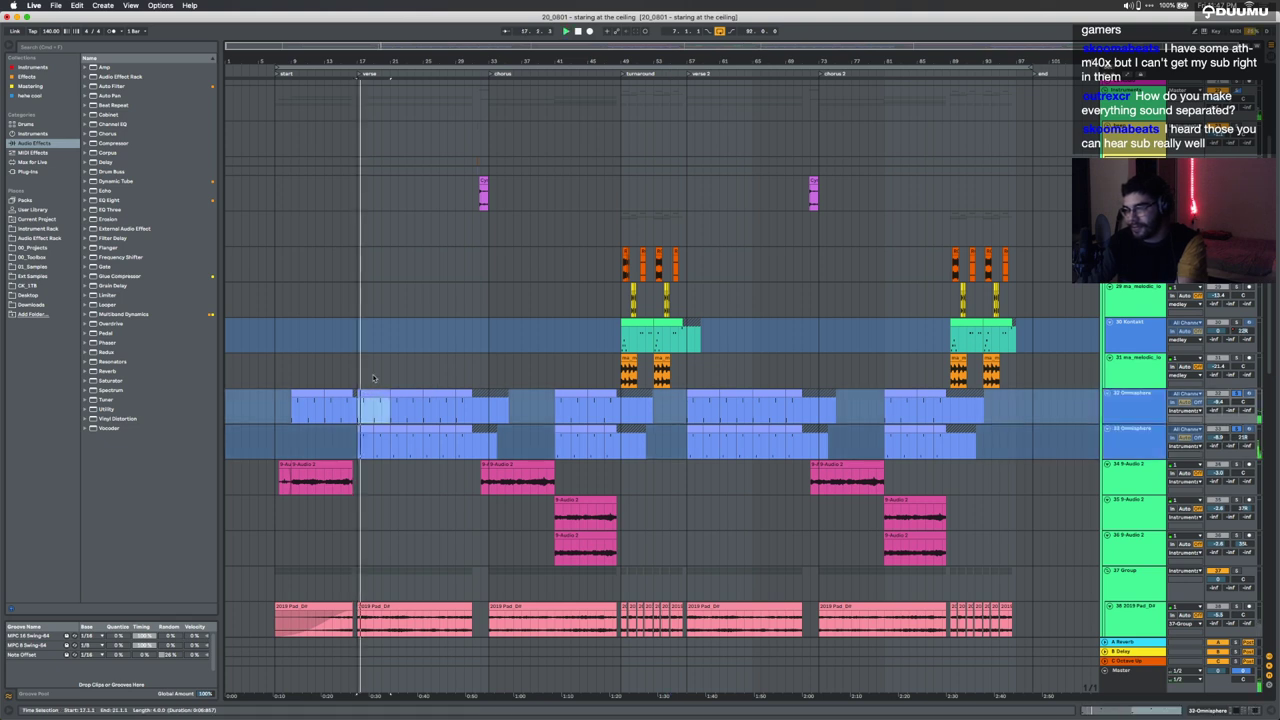
scroll(373, 378, up, 2)
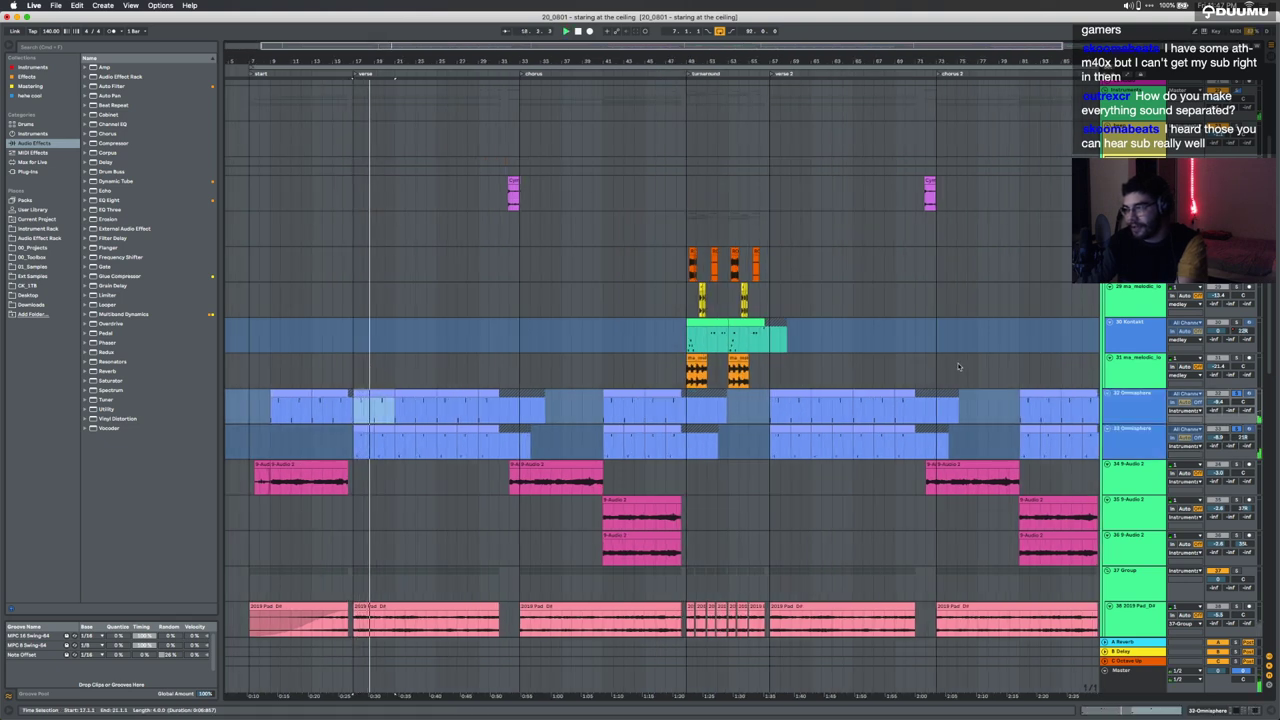
click(1235, 394)
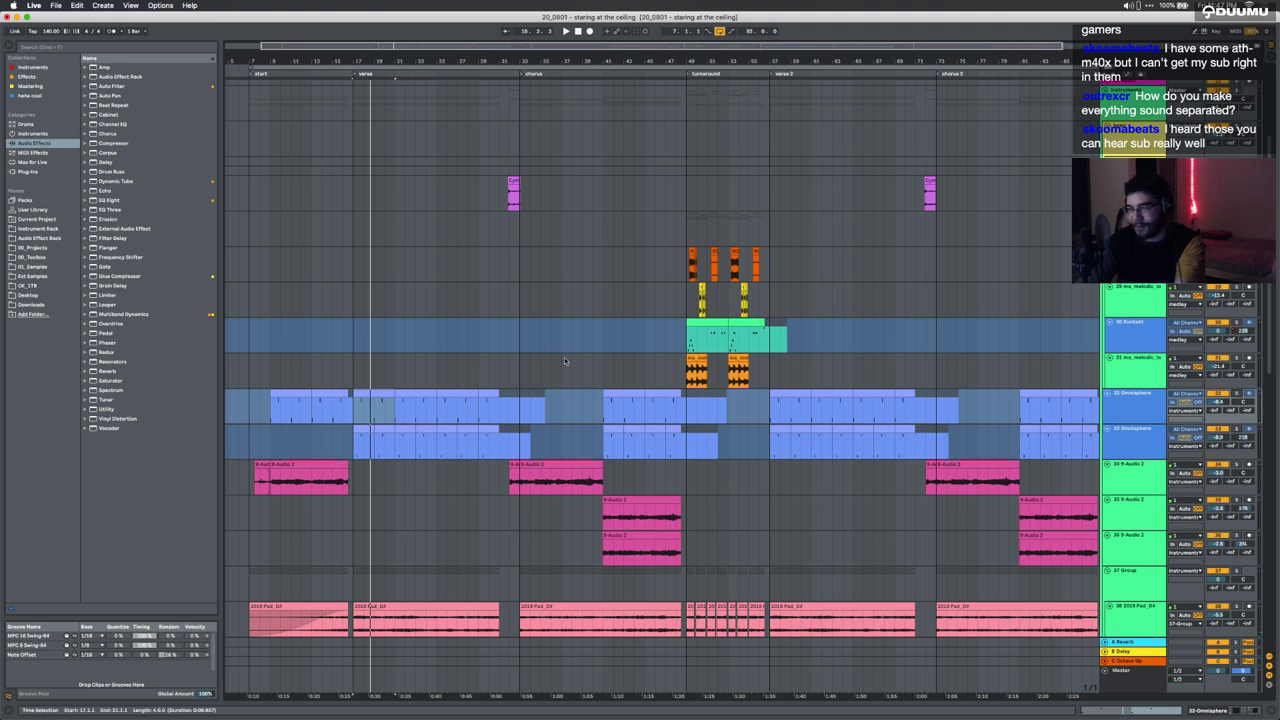
Step: Compare the note placement of the two Omnisphere tracks at the start of the verse and across bars 17 to 33
click(365, 398)
click(351, 428)
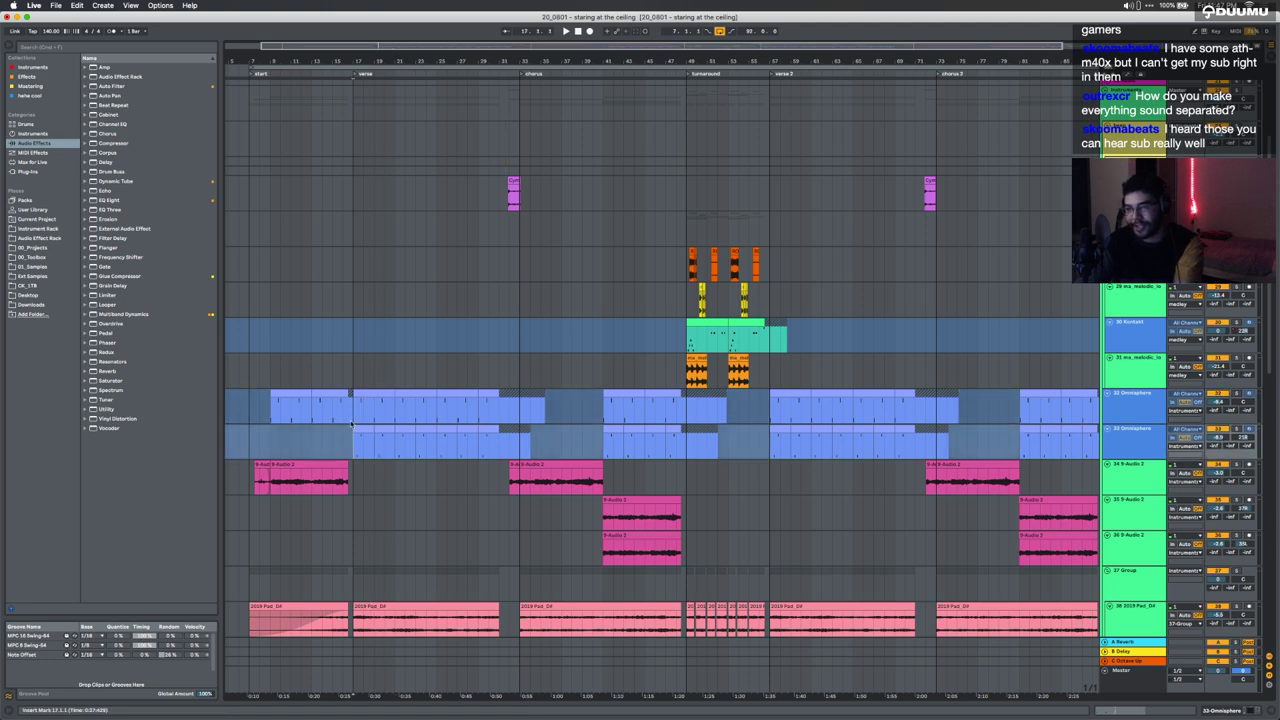
scroll(353, 415, up, 10)
drag(353, 412, 506, 415)
scroll(506, 415, down, 10)
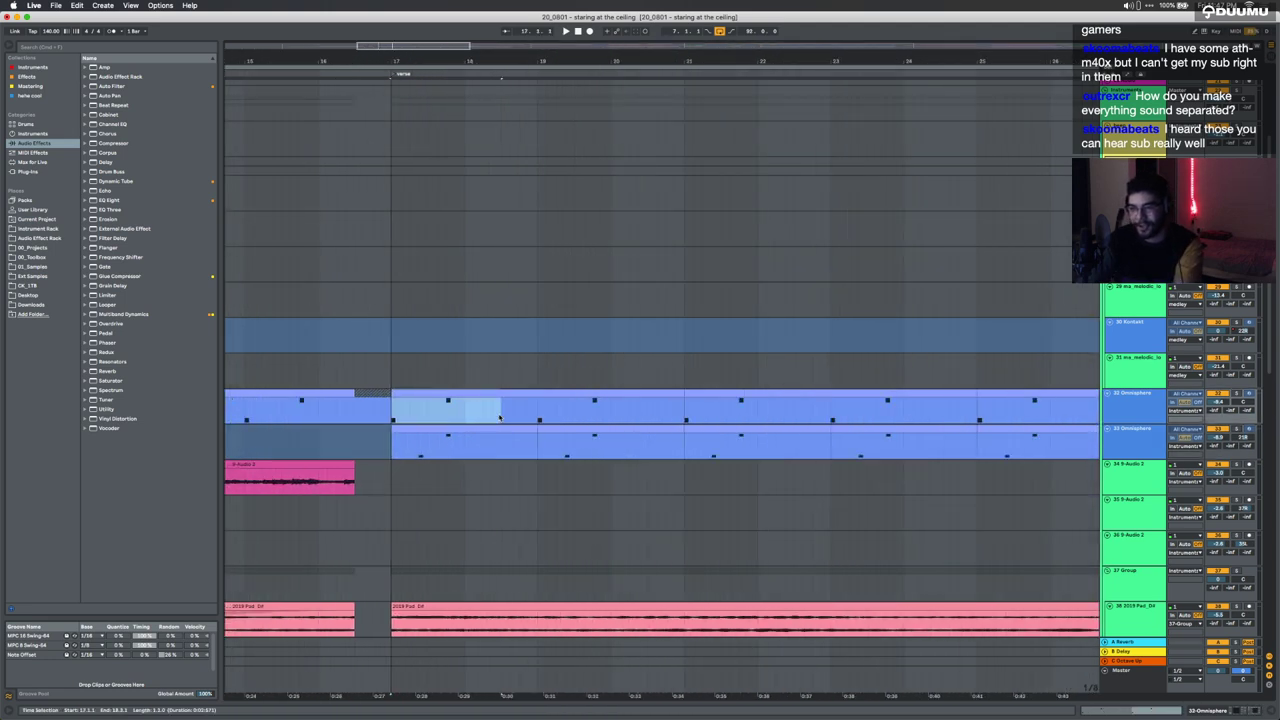
shift+click(547, 457)
click(547, 457)
scroll(548, 460, down, 5)
scroll(547, 460, down, 8)
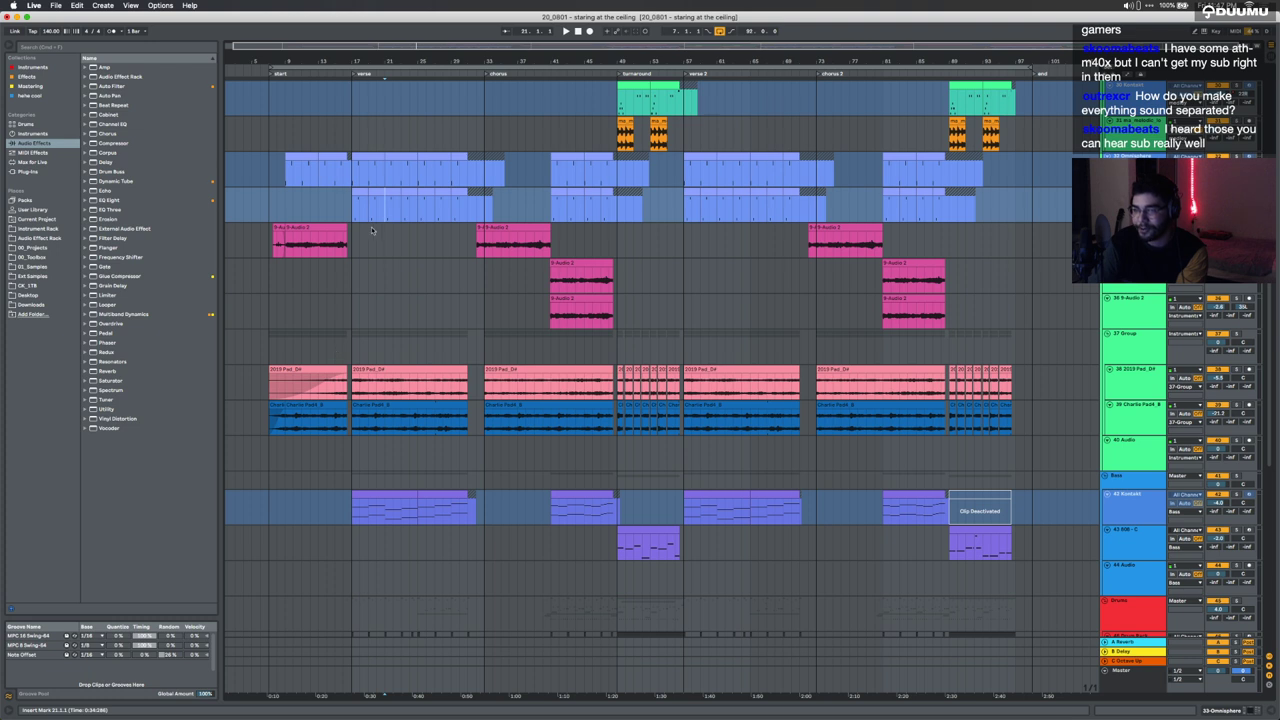
drag(352, 218, 481, 175)
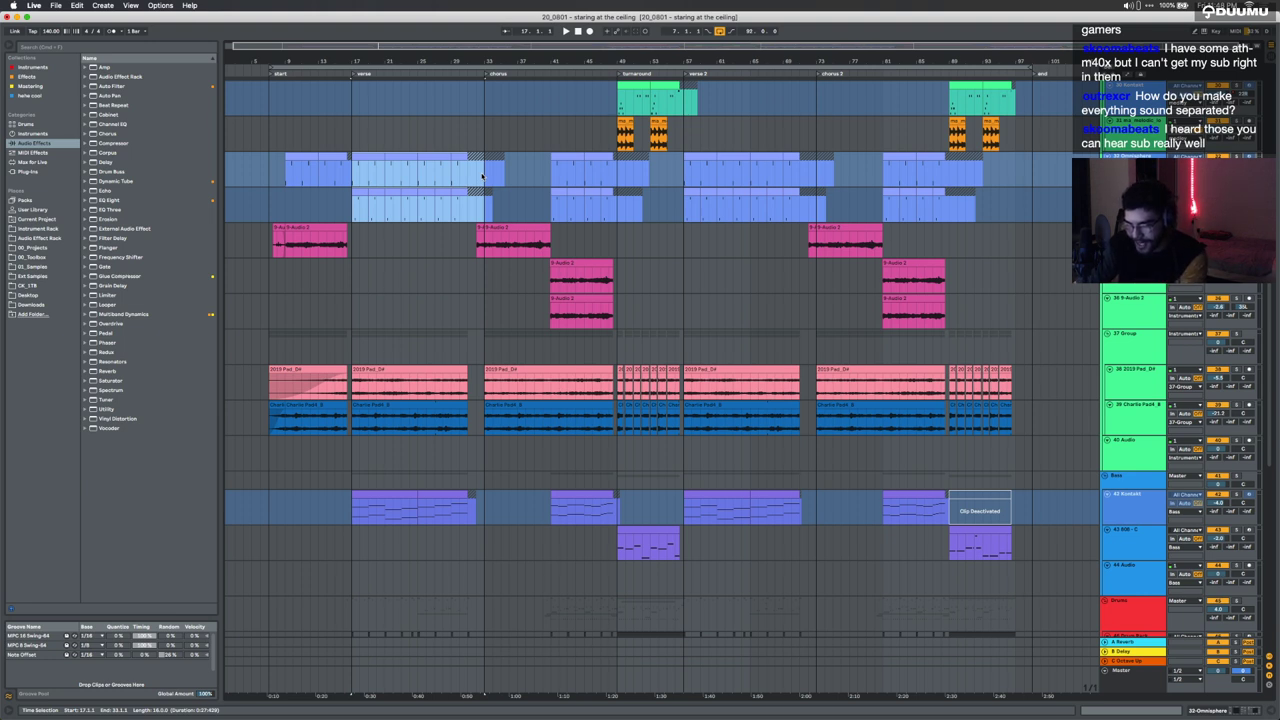
click(493, 205)
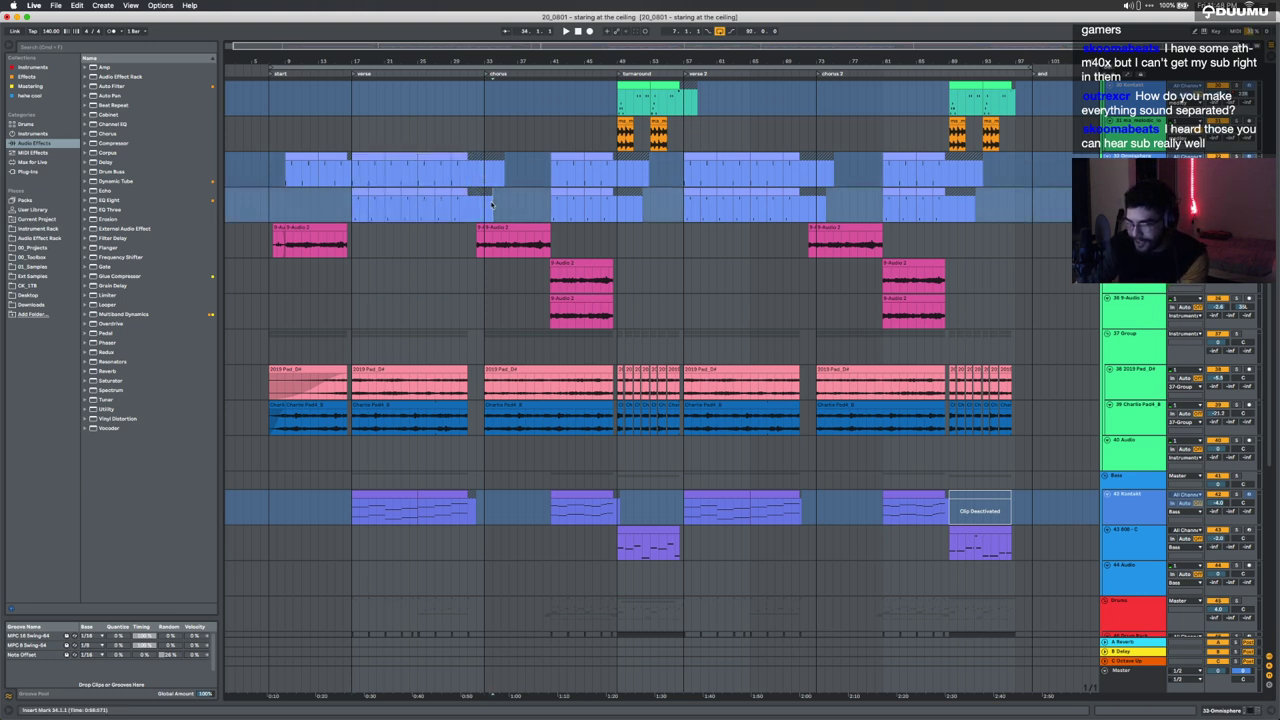
Step: Play the full arrangement from the start marker at bar 7 into the verse, and stop playback
scroll(471, 253, down, 10)
scroll(471, 253, up, 10)
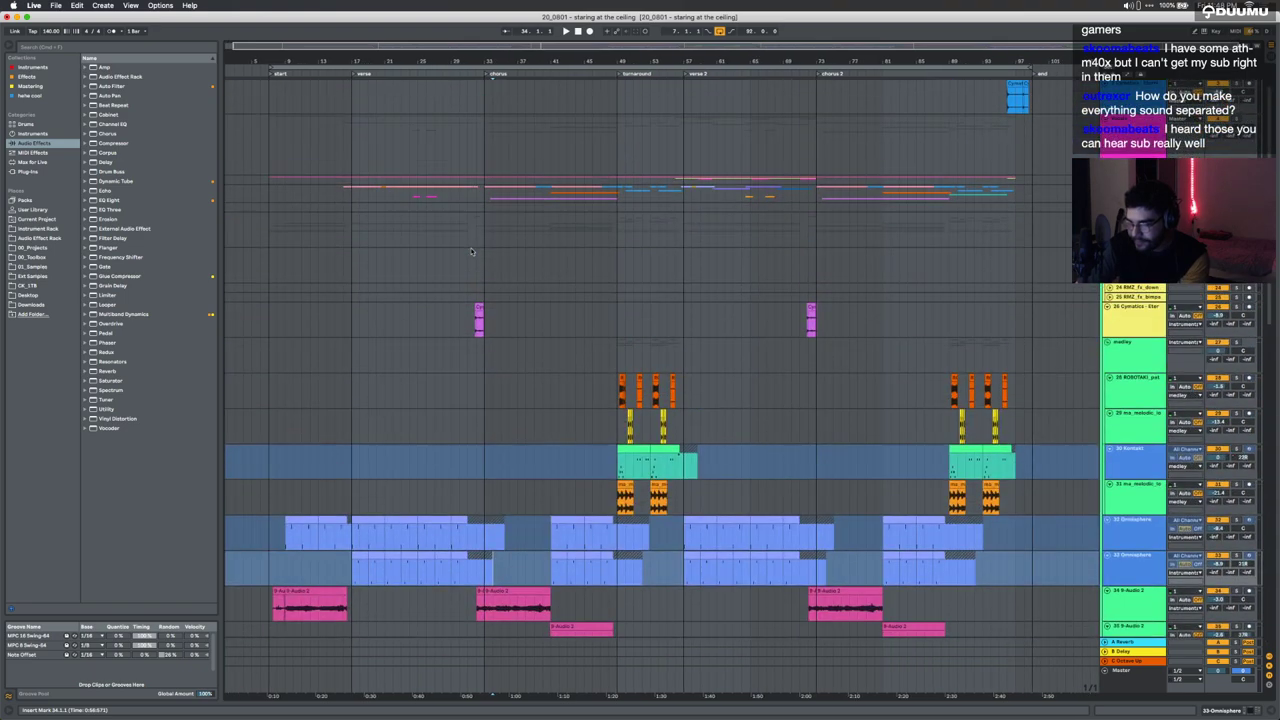
scroll(471, 250, up, 3)
scroll(471, 250, down, 10)
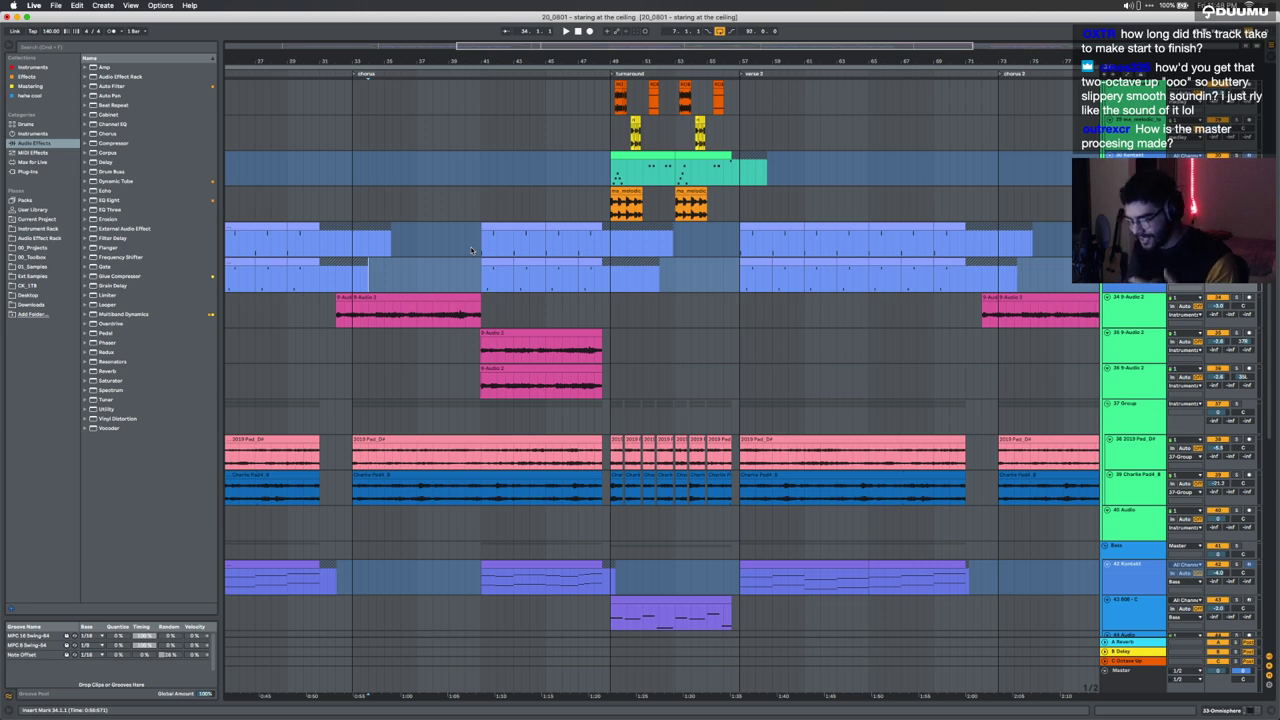
scroll(471, 250, left, 10)
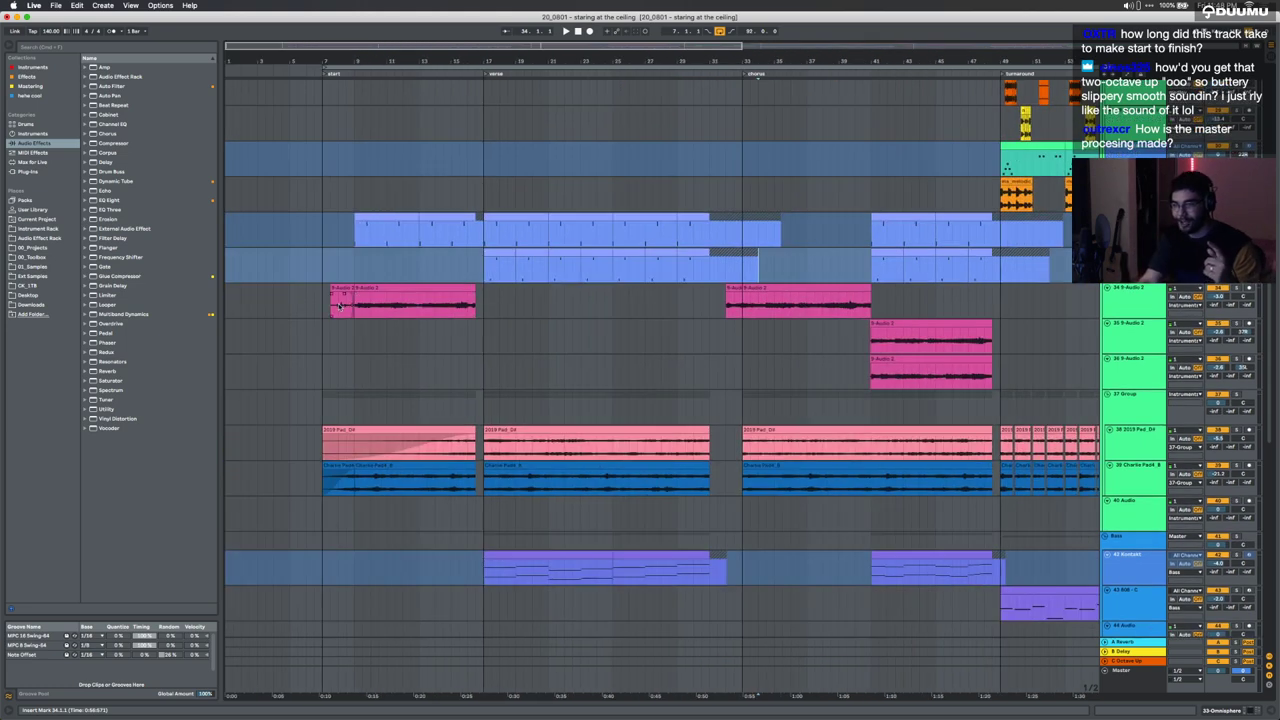
click(324, 281)
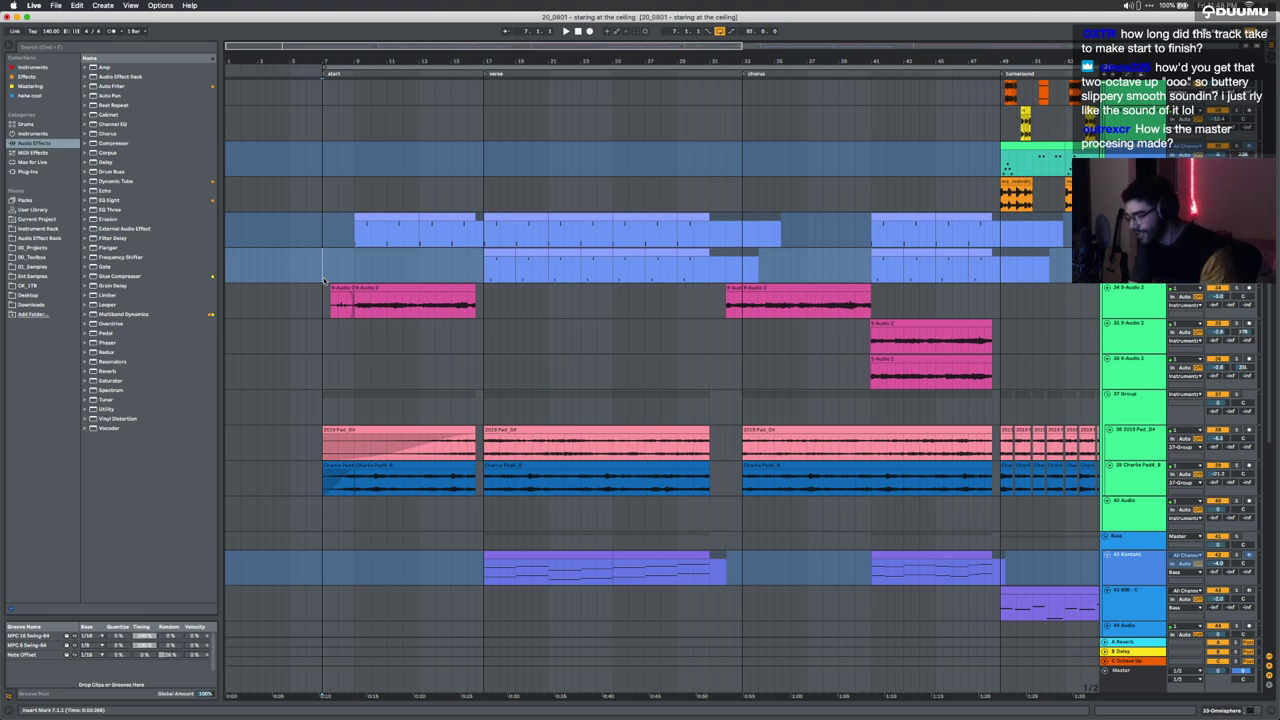
key(space)
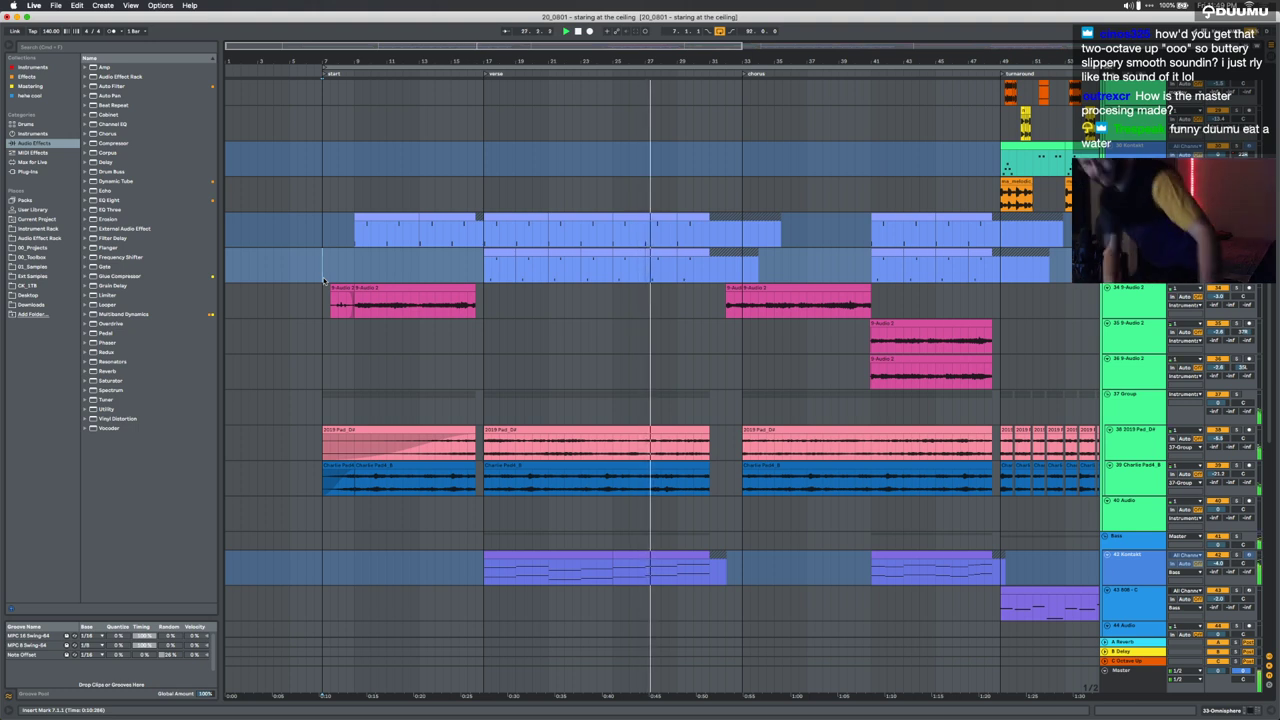
key(space)
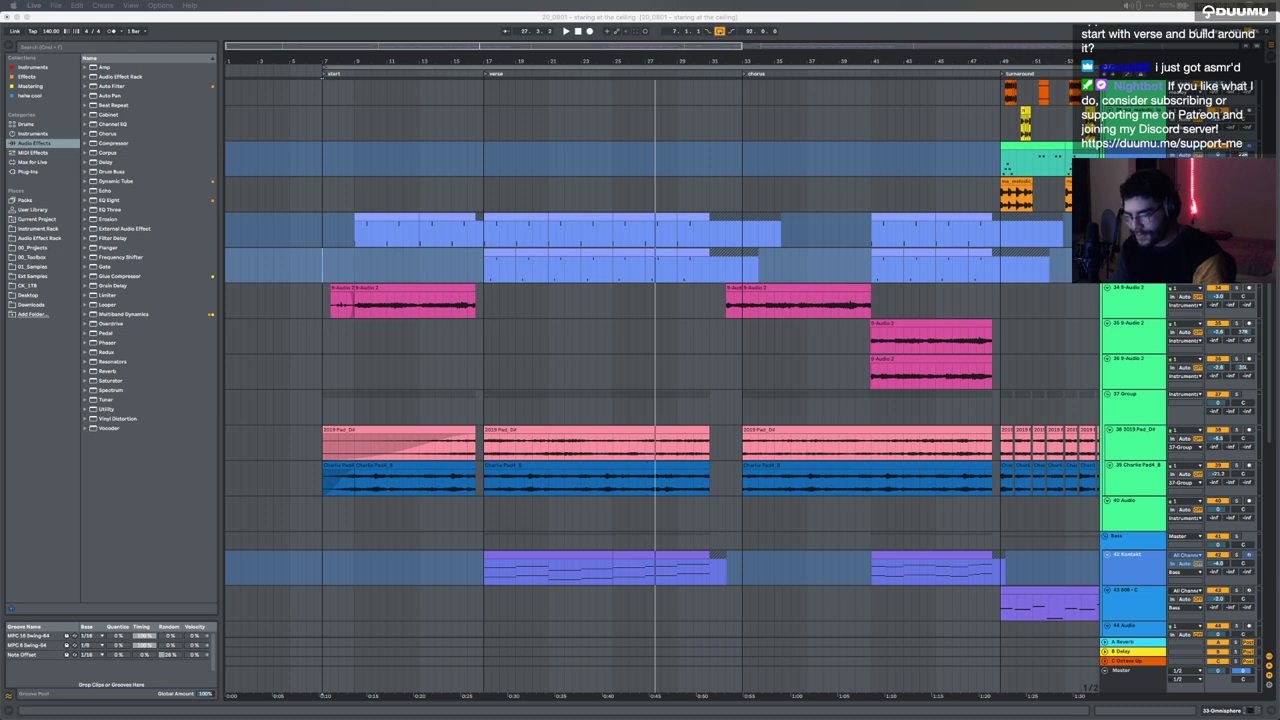
Step: Narrow the Live window to uncover the desktop, and open the CK_1TB drive in Finder
click(904, 368)
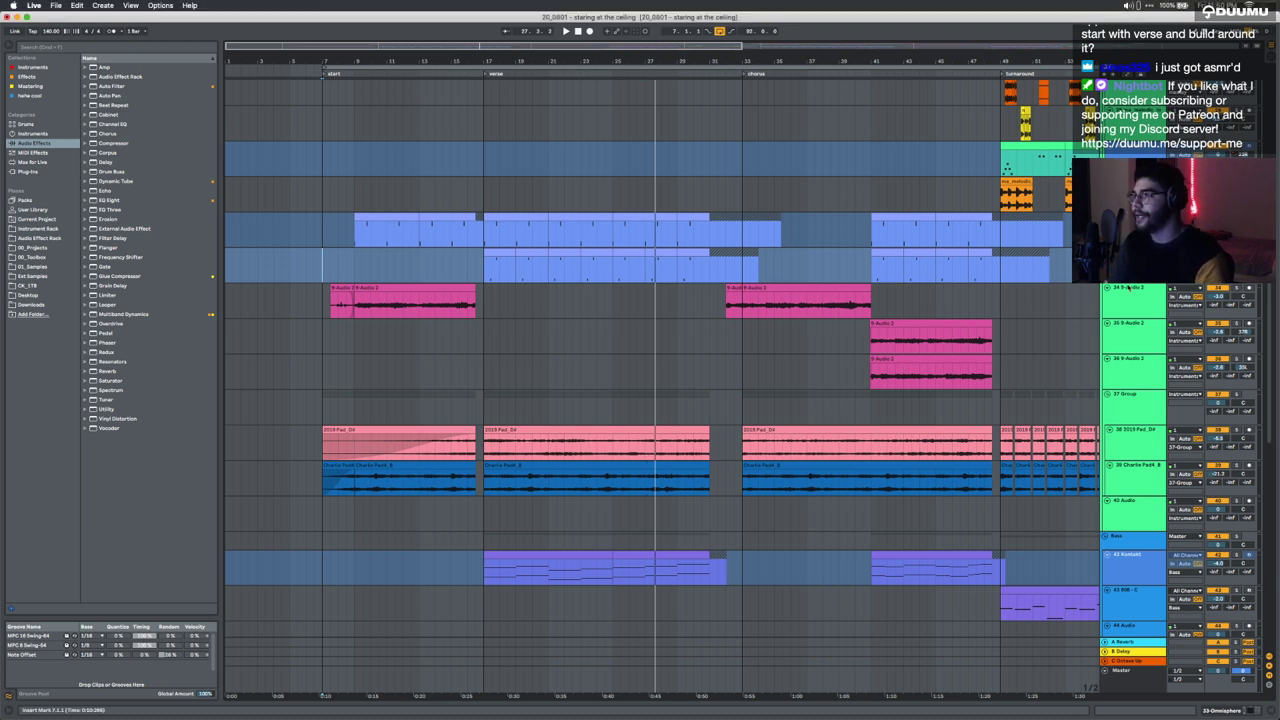
drag(1265, 287, 1169, 289)
double_click(1206, 36)
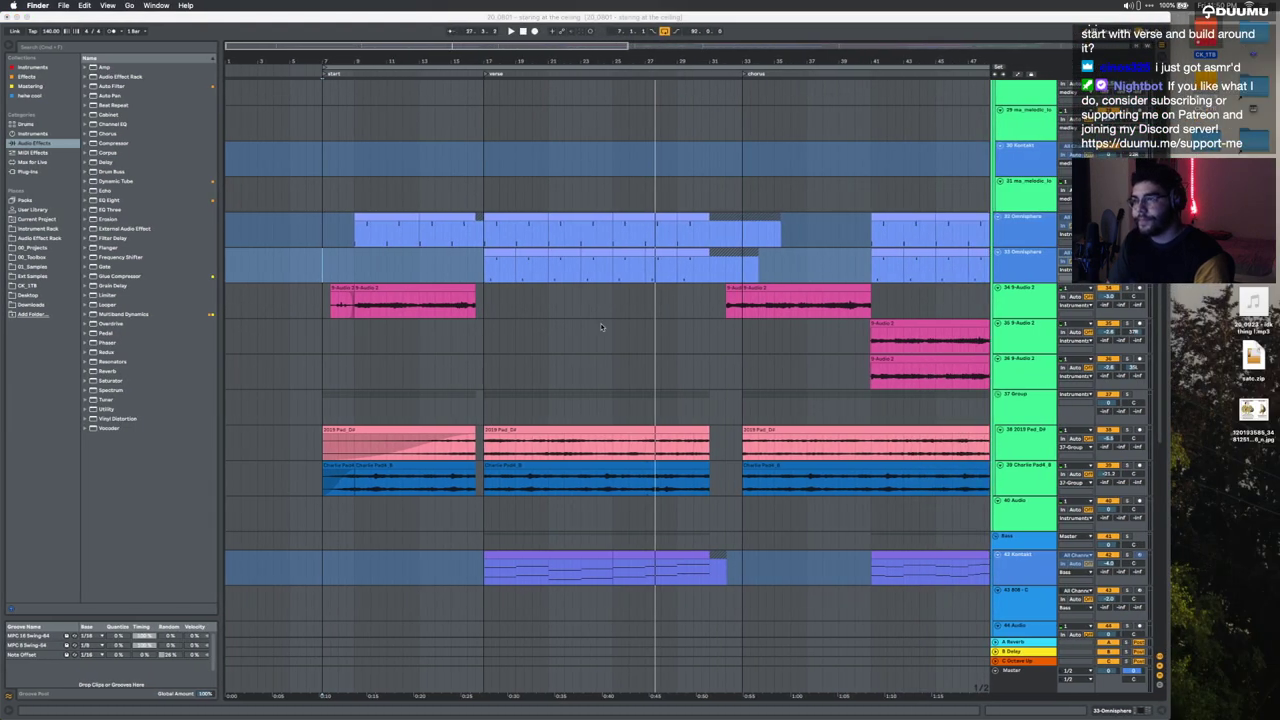
key(super+n)
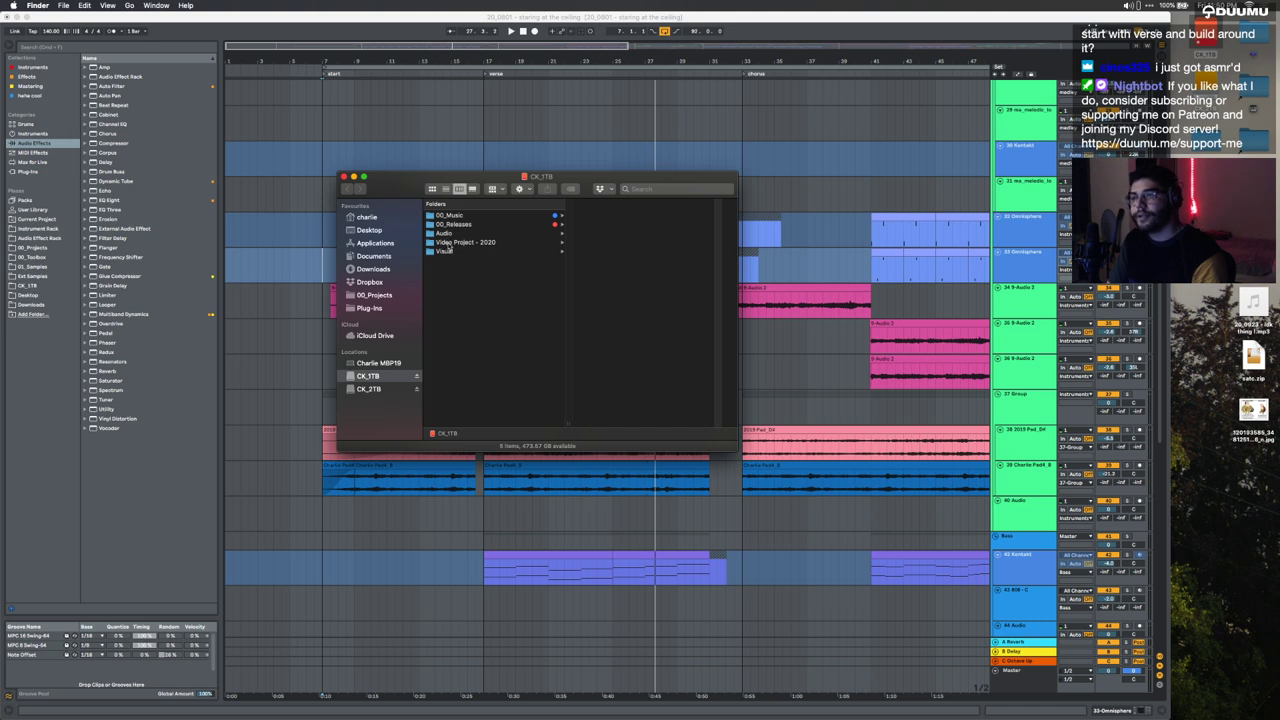
Step: Open the "05 Staring at the Ceiling" folder among the artist's 2020 releases in 00_Releases
click(452, 243)
click(466, 225)
click(598, 215)
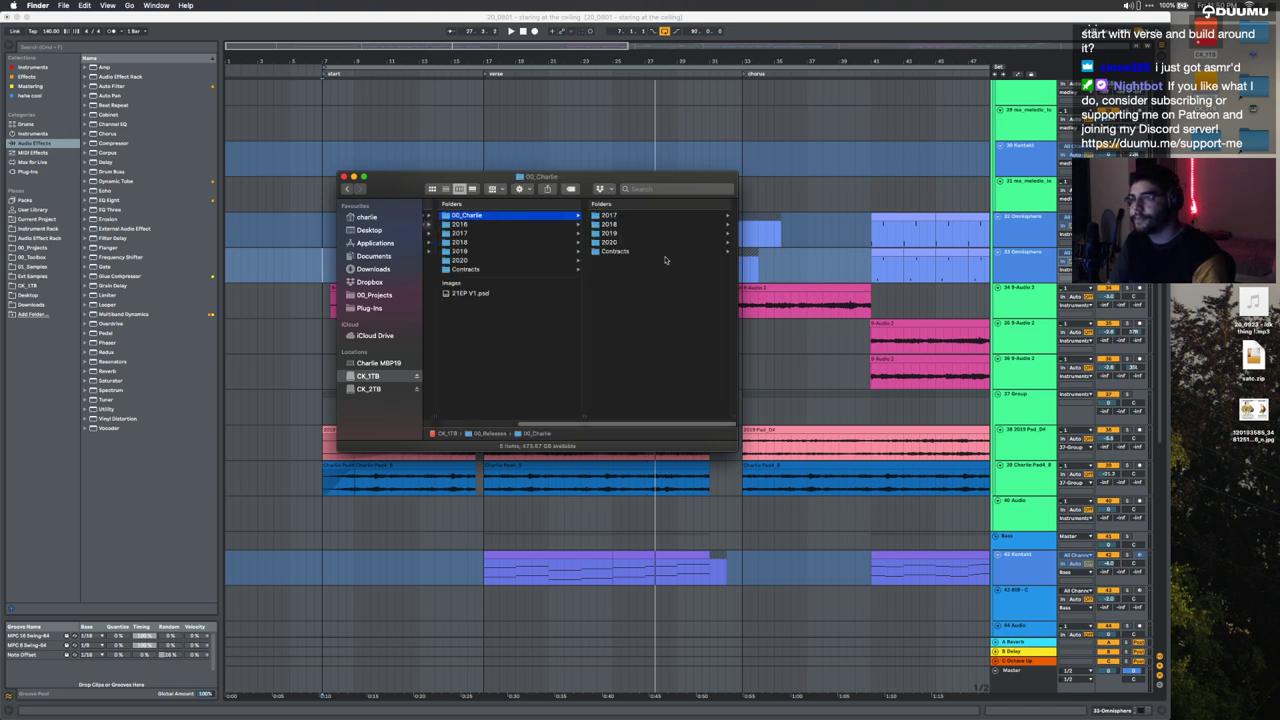
click(612, 243)
click(628, 251)
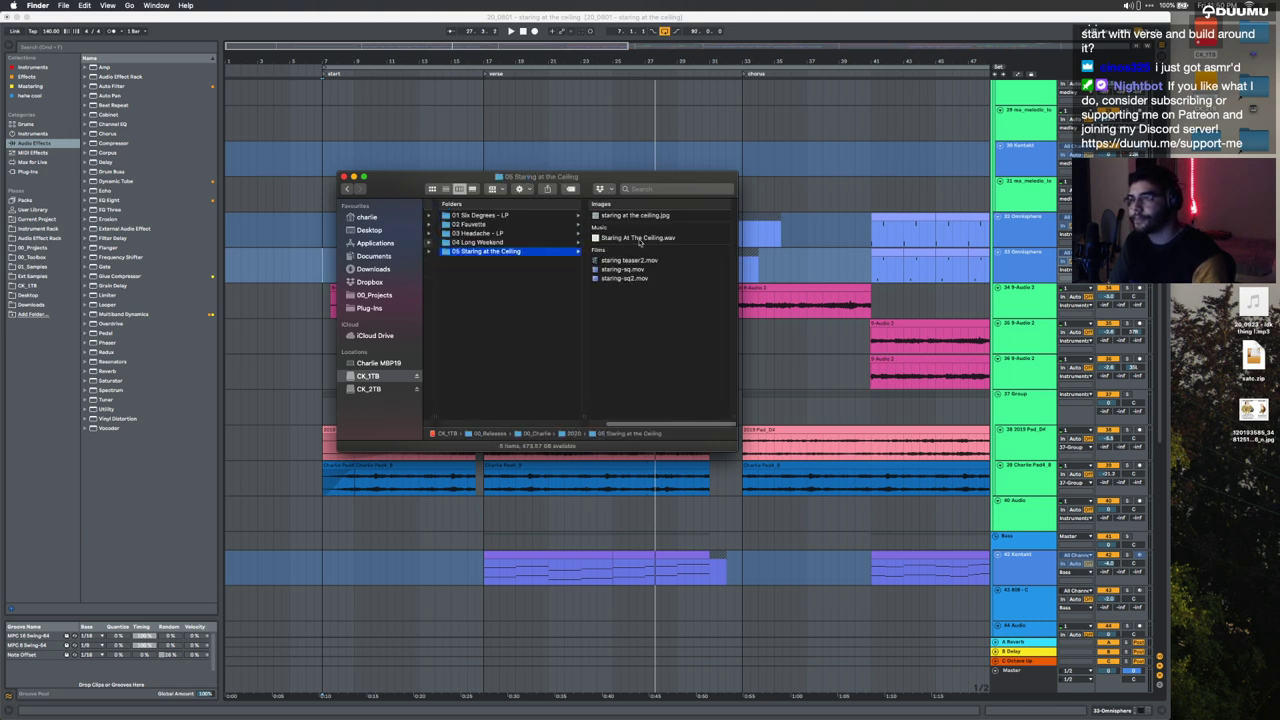
Step: Preview the cover image "staring at the ceiling.jpg" at an enlarged size, and close the preview
click(621, 216)
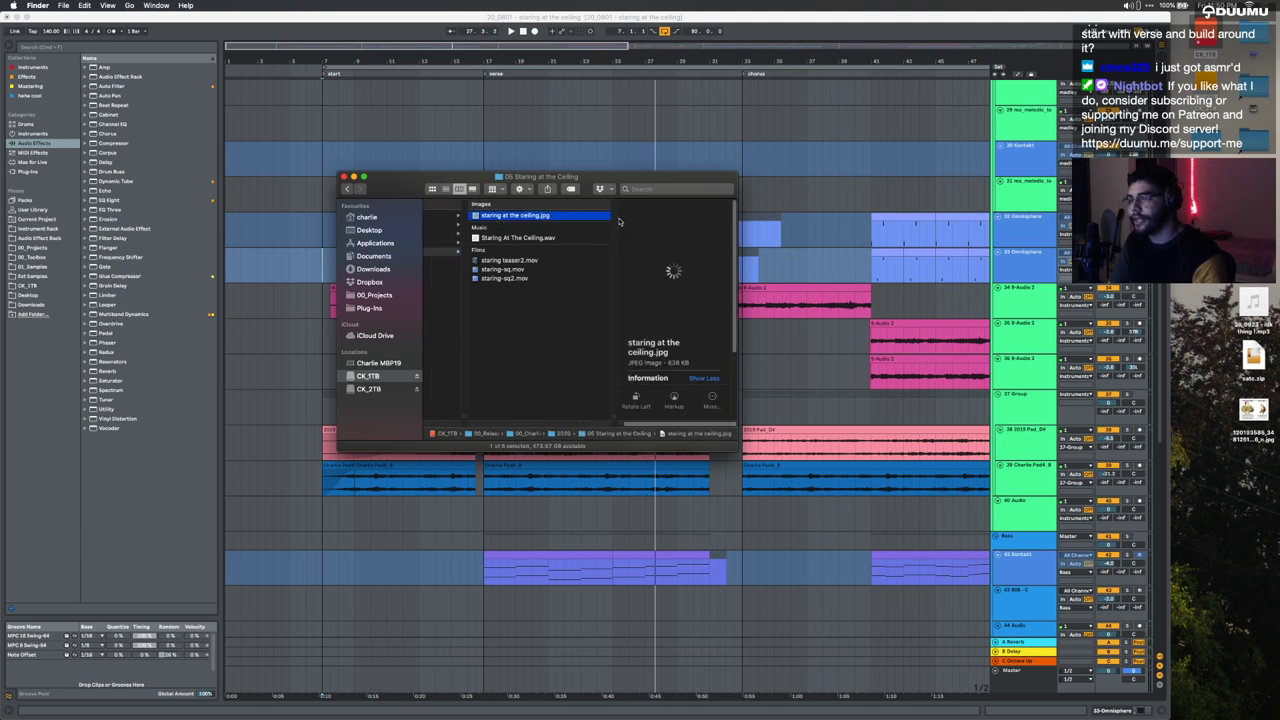
key(space)
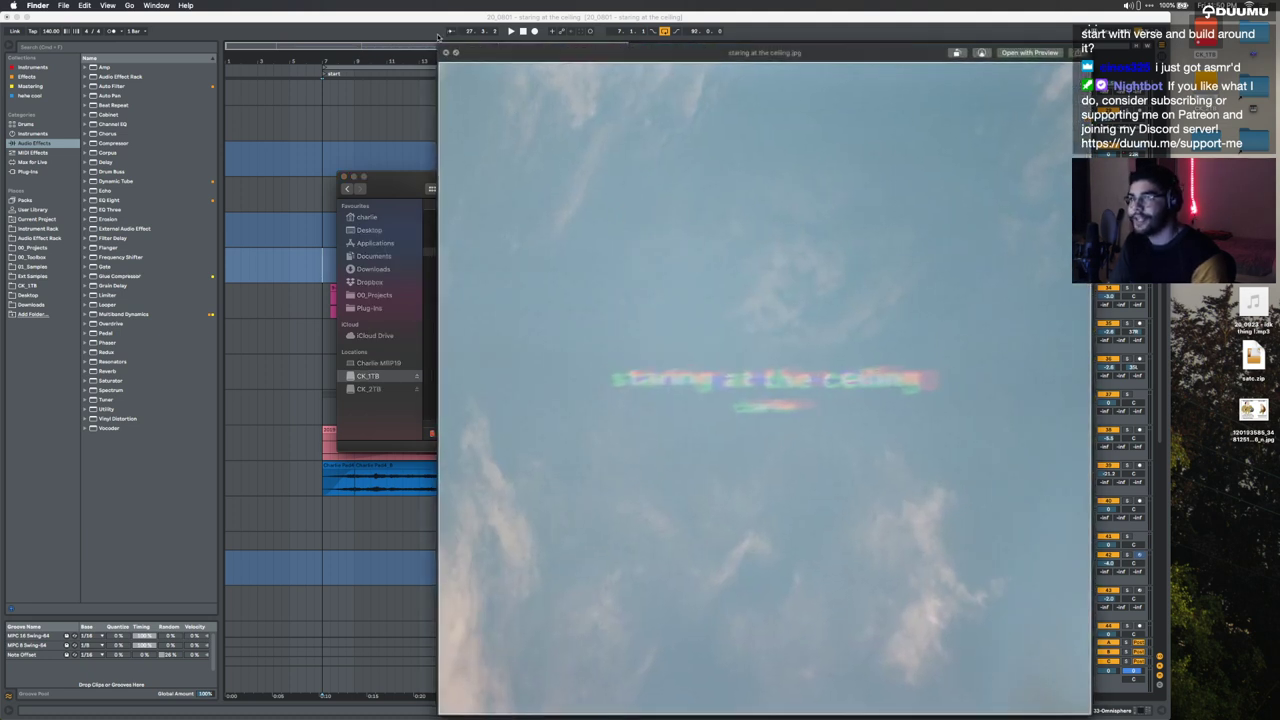
drag(437, 44, 315, 3)
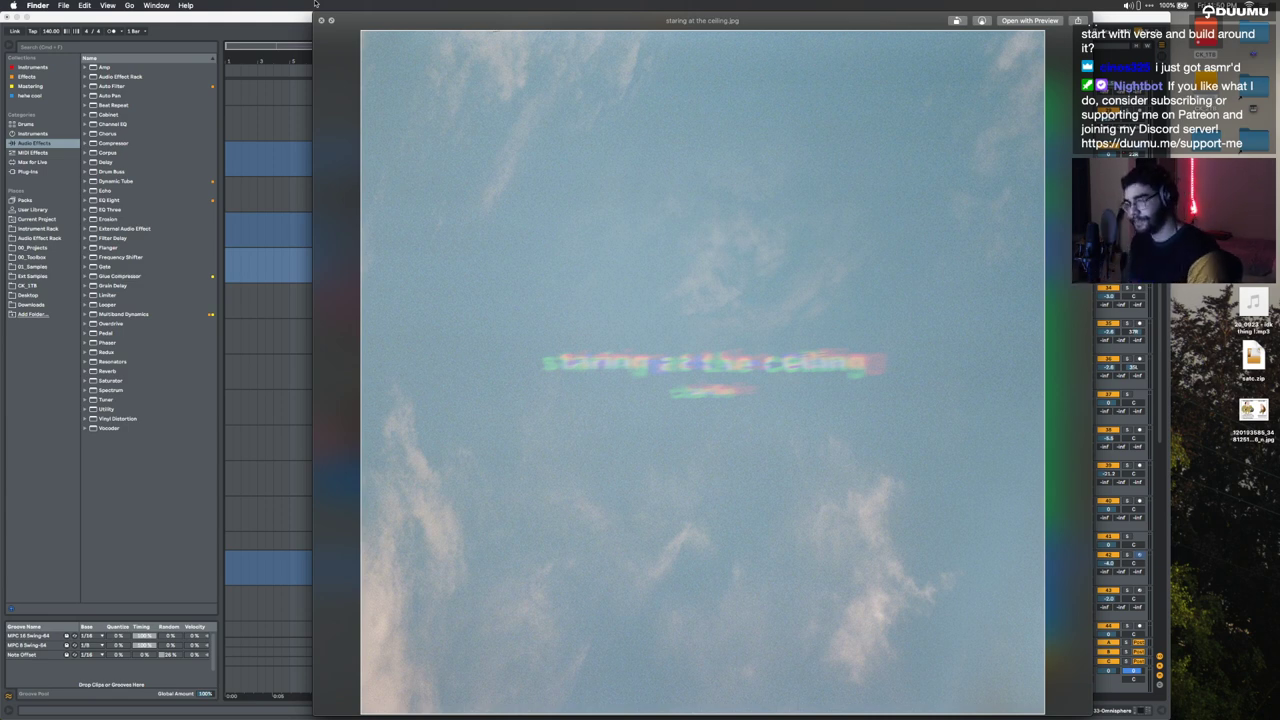
key(space)
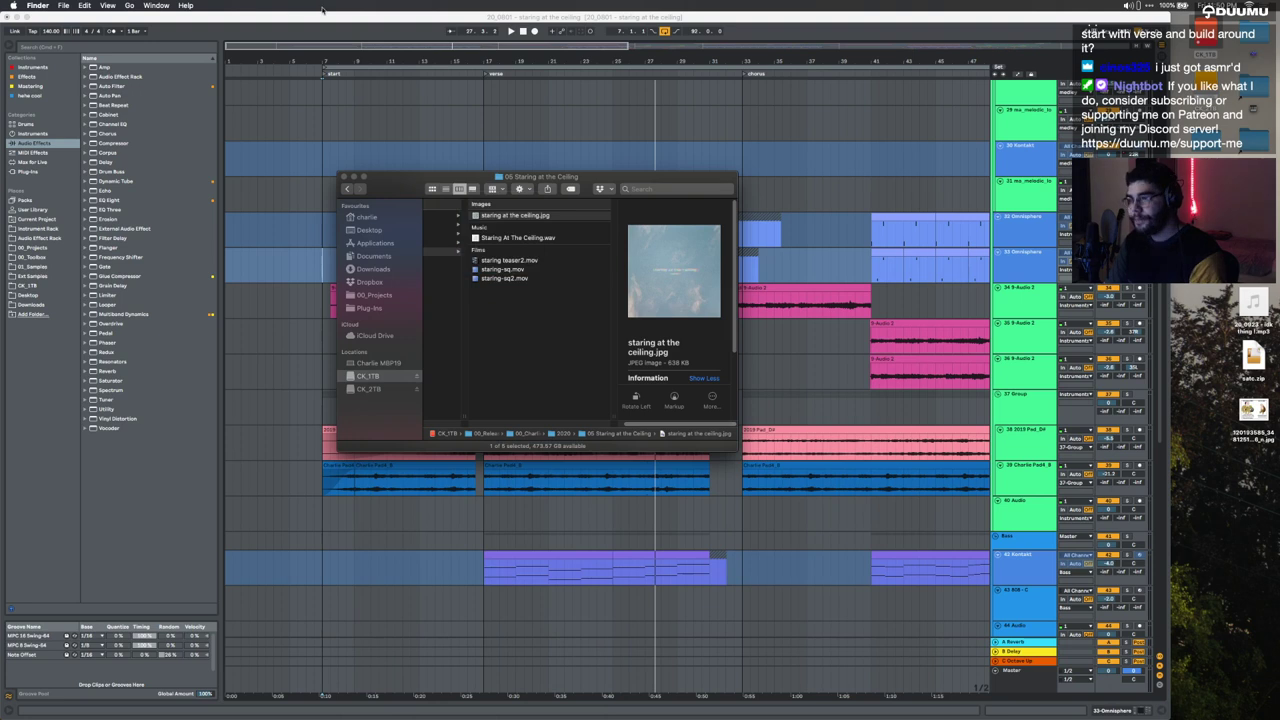
Step: Open the "20_0819 - Disposables Mar-Aug" folder in CK_1TB's Visual folder in a second Finder window
key(super+w)
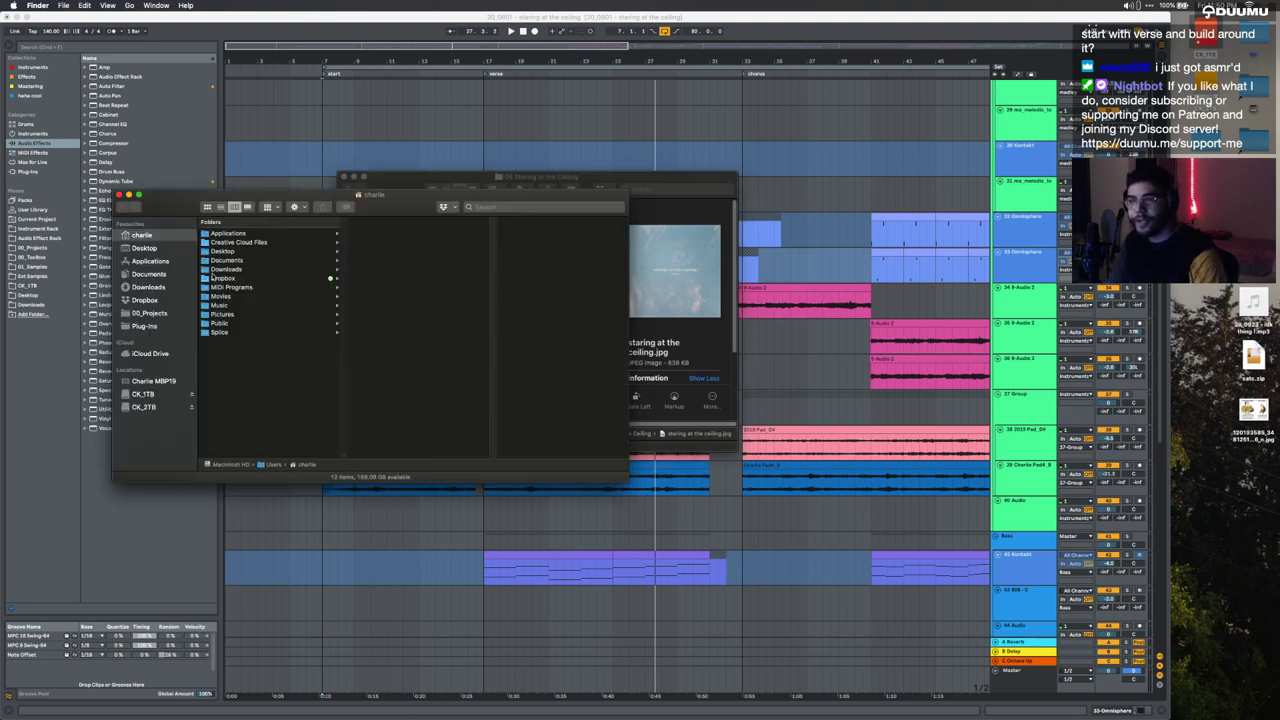
click(136, 394)
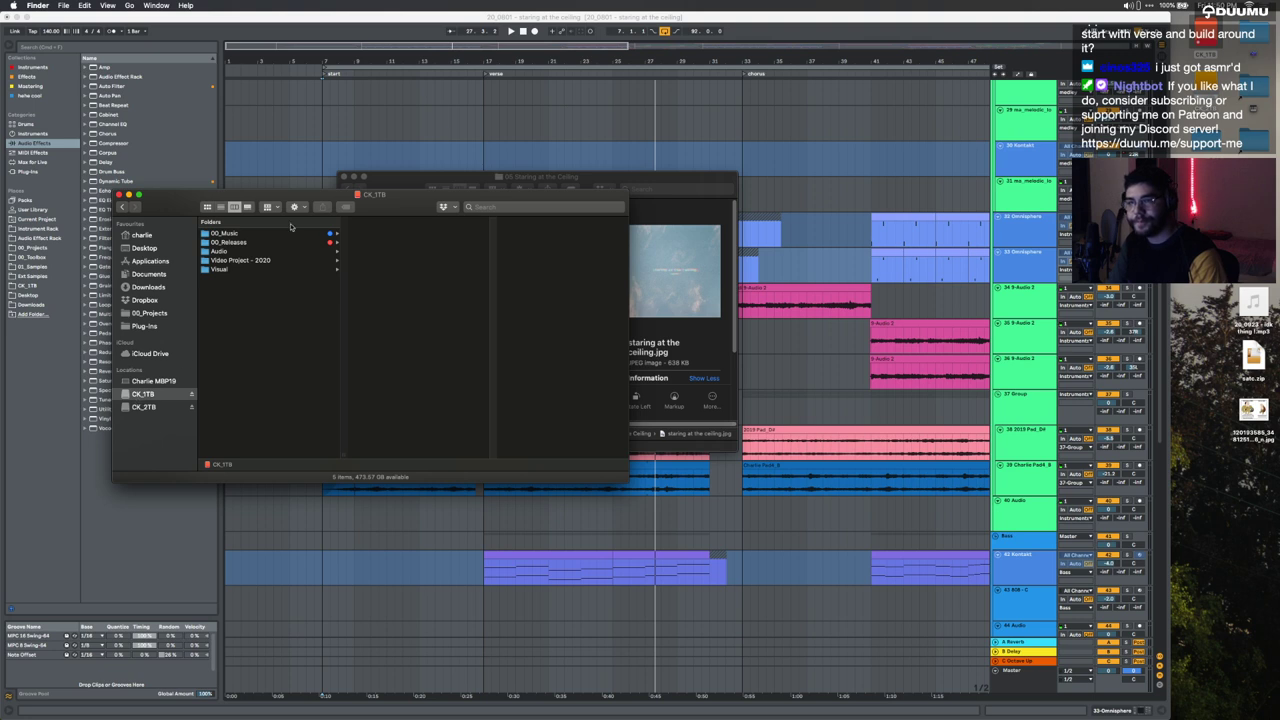
click(238, 270)
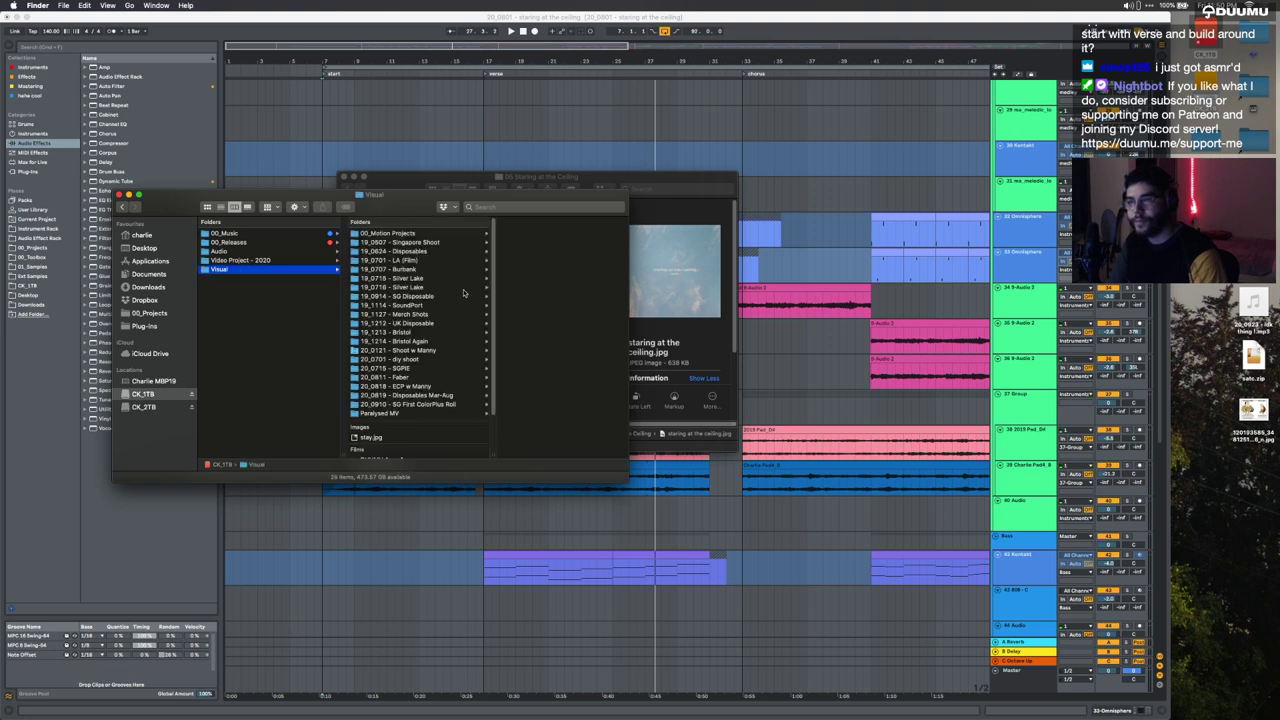
click(424, 394)
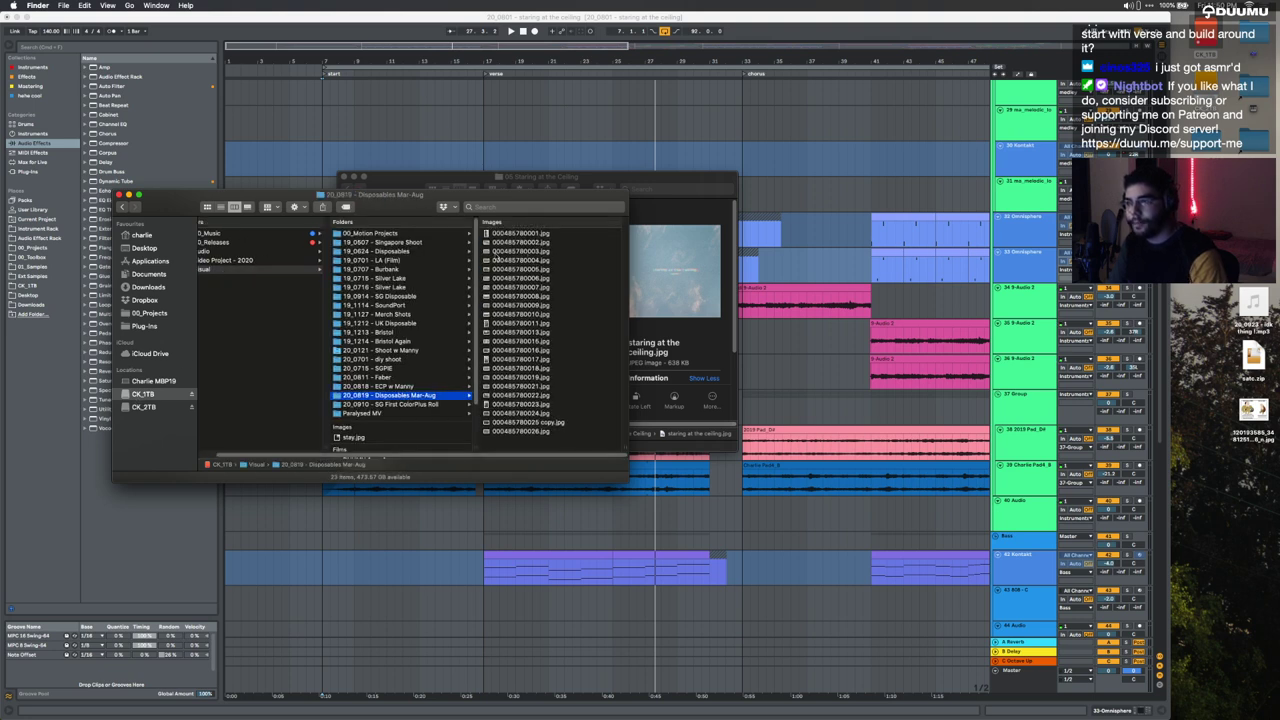
Step: Look through the first disposable-camera photos for the cover's source, and select 000485780007.jpg
click(499, 279)
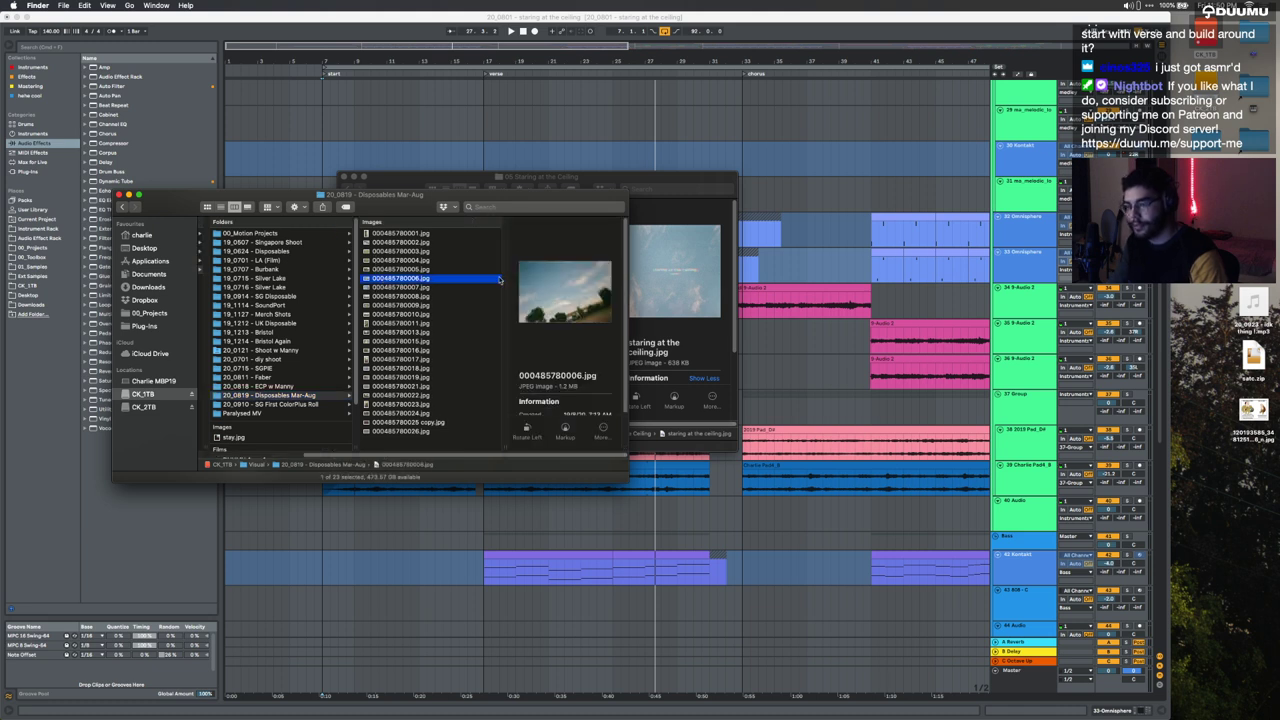
key(Up)
key(Up)
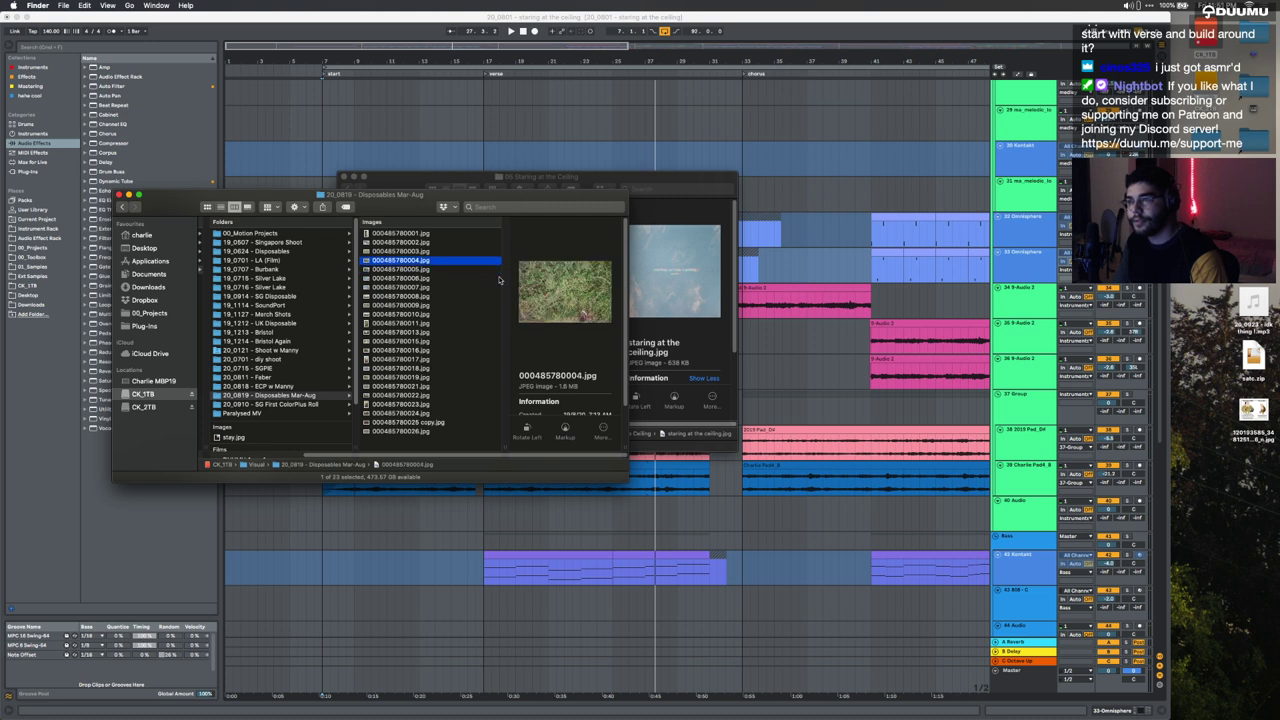
key(Up)
key(Up)
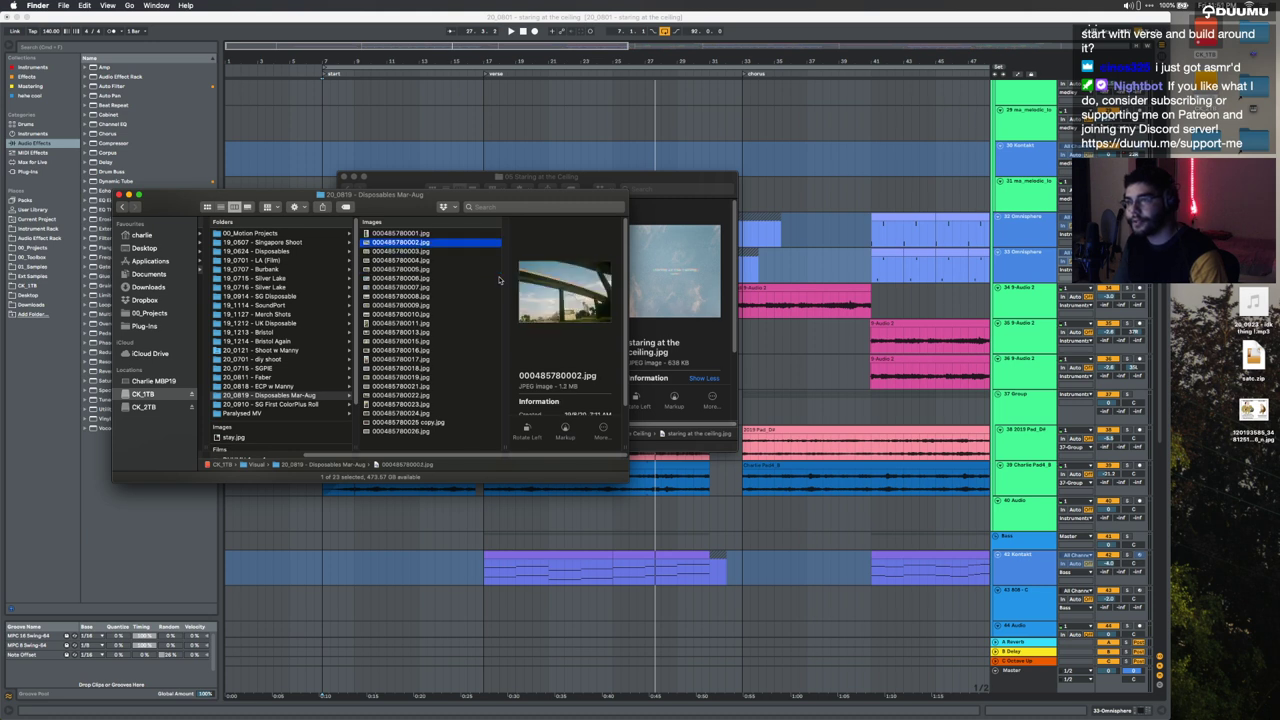
click(395, 297)
key(Up)
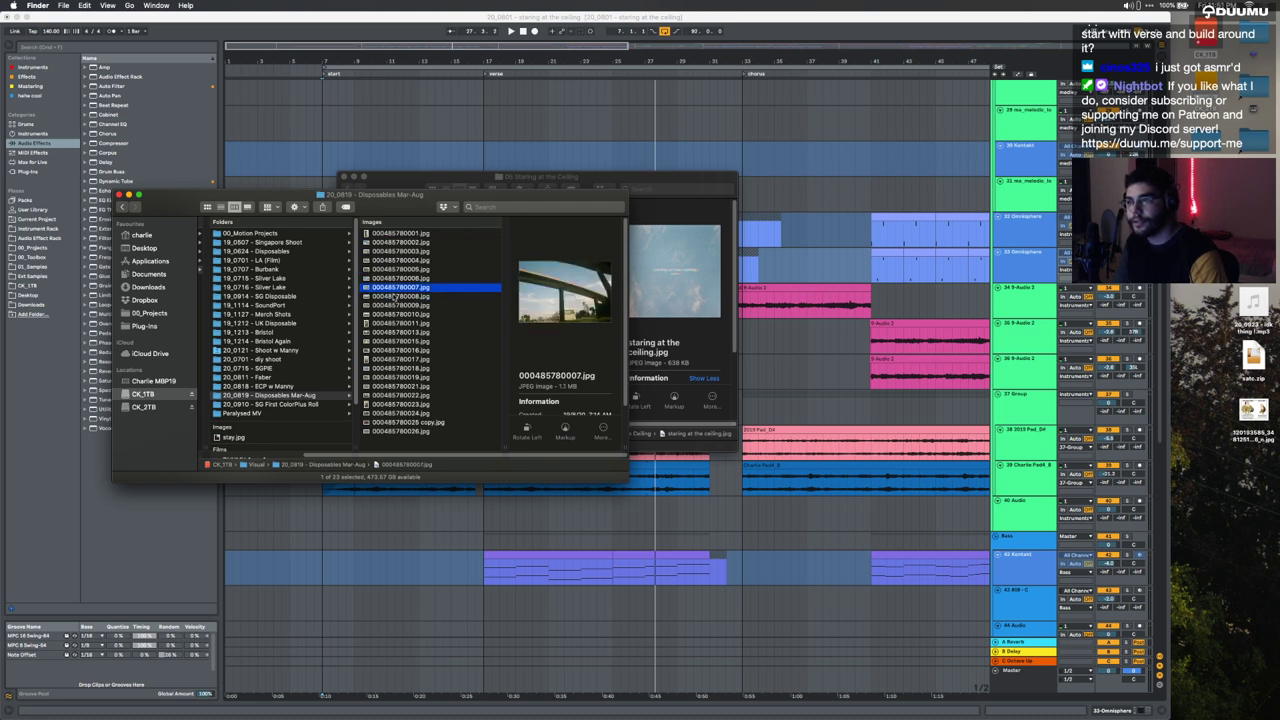
Step: Preview 000485780007.jpg, move the preview and the photo folder window apart, and close the preview
key(space)
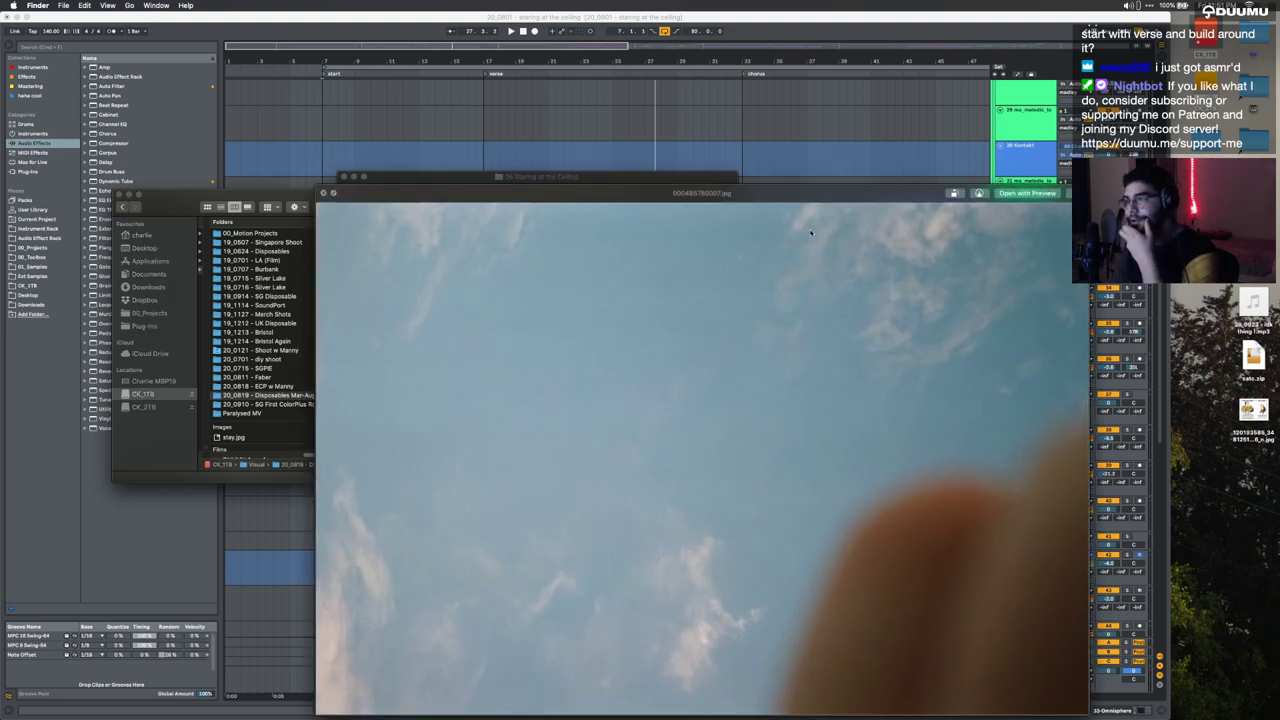
drag(662, 199, 789, 174)
drag(389, 204, 277, 249)
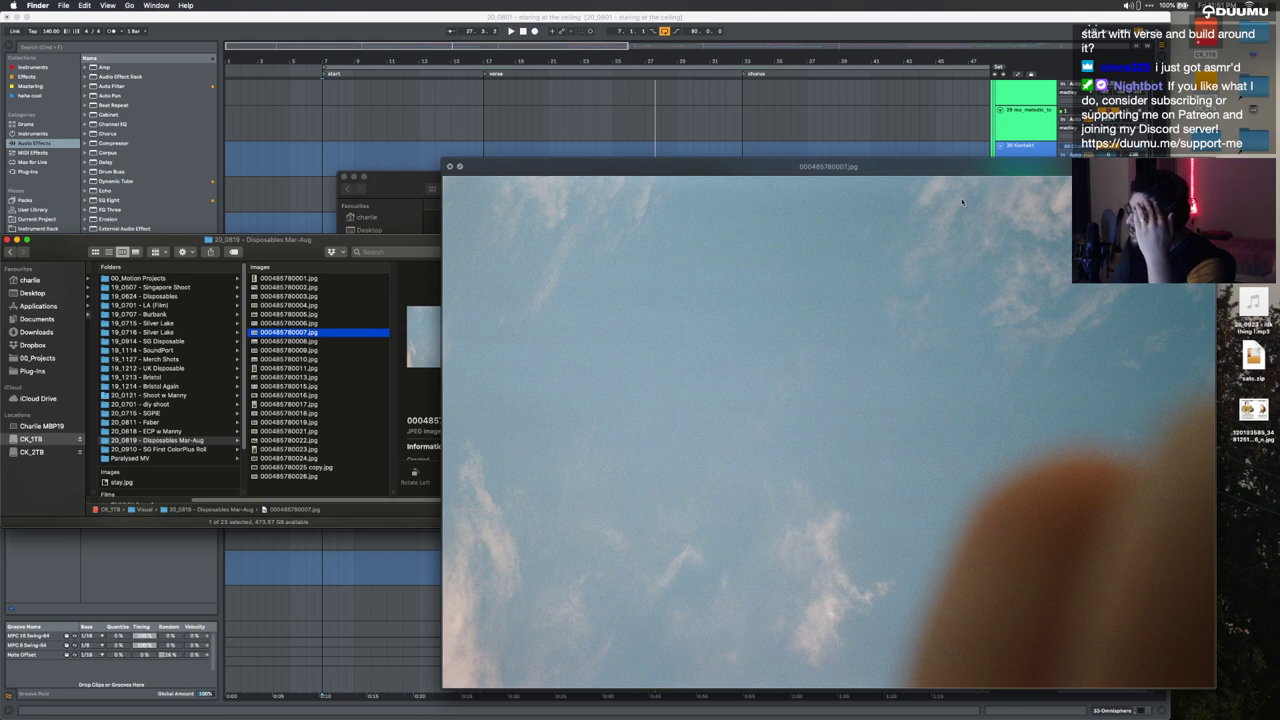
key(space)
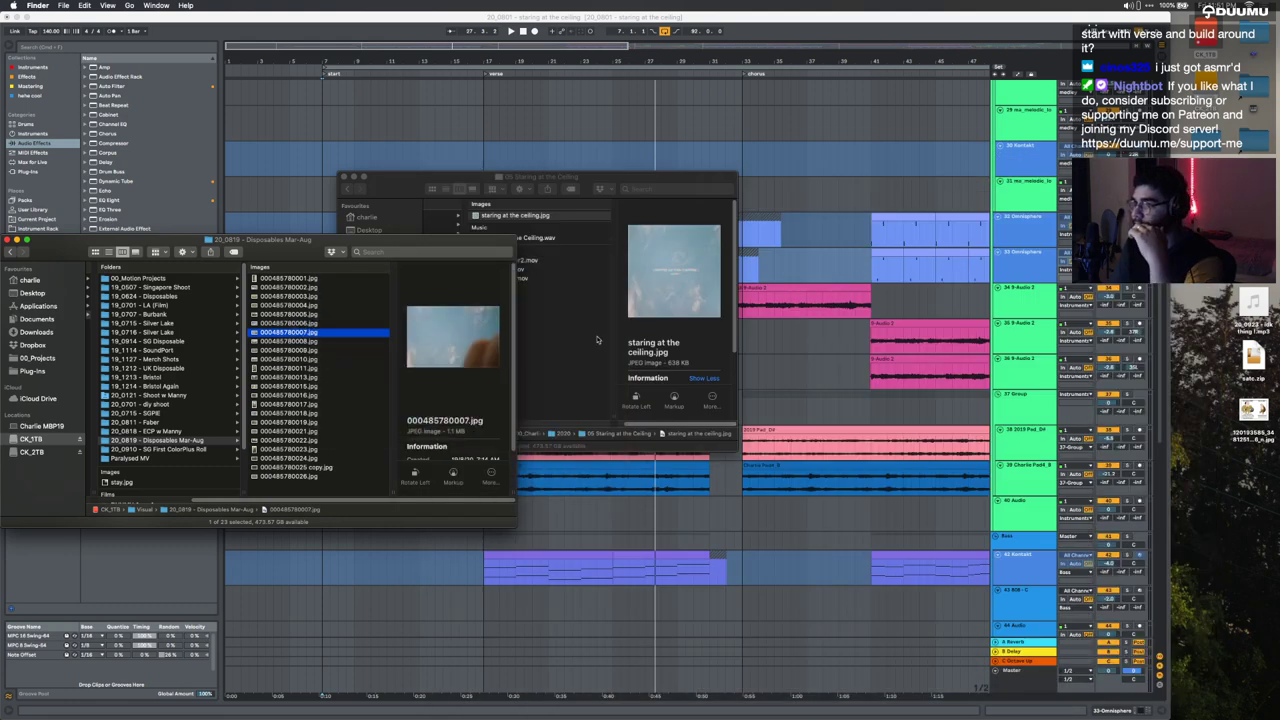
Step: Preview the finished cover image again for comparison, and play the animated cover staring-sq.mov
click(573, 346)
key(space)
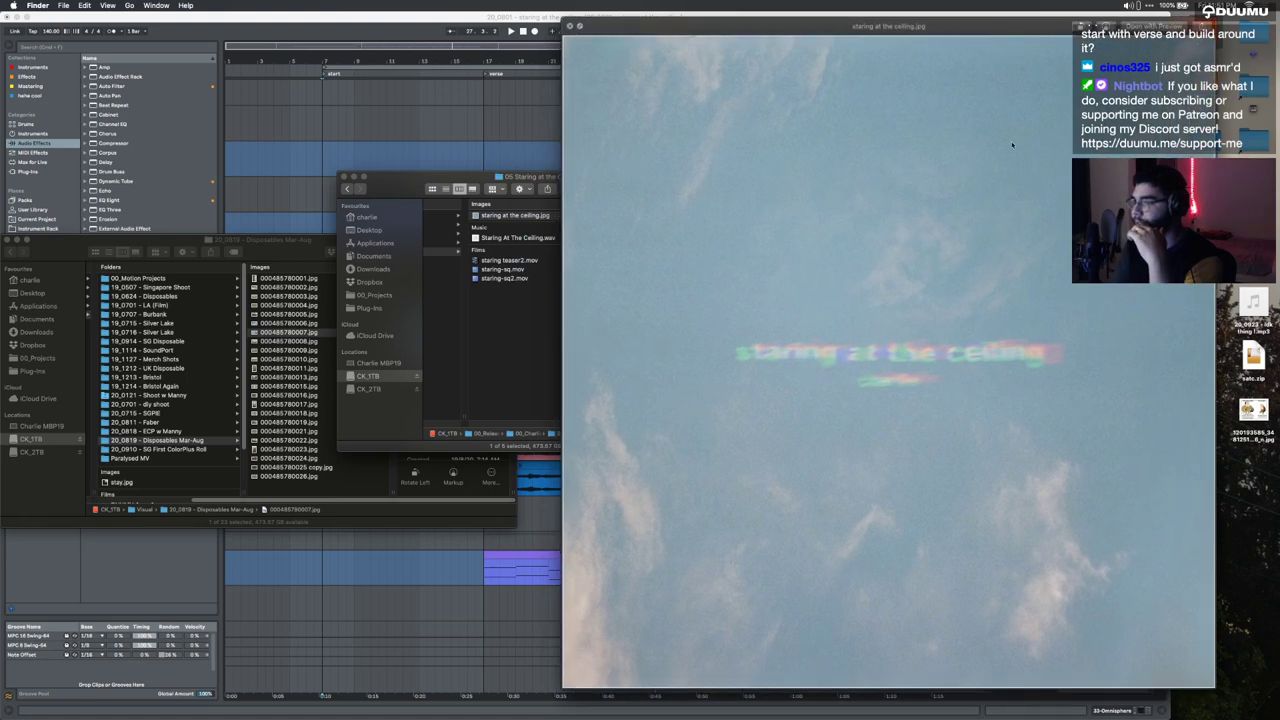
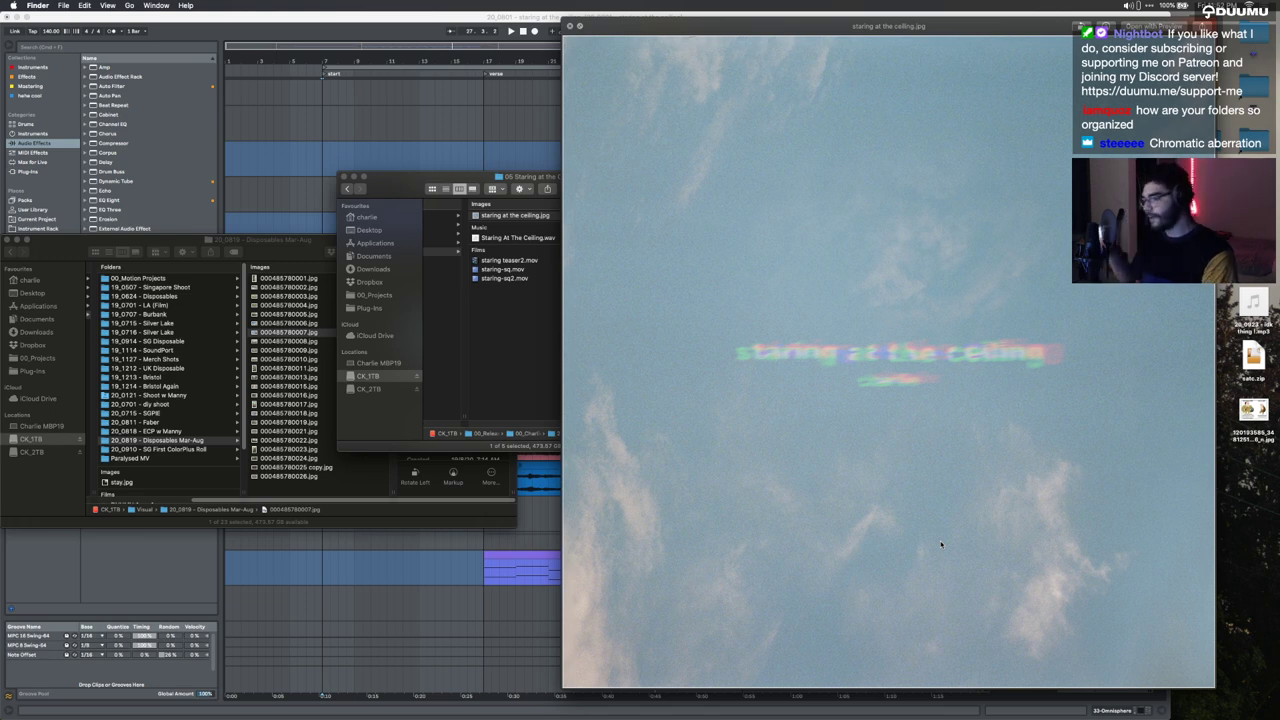
key(space)
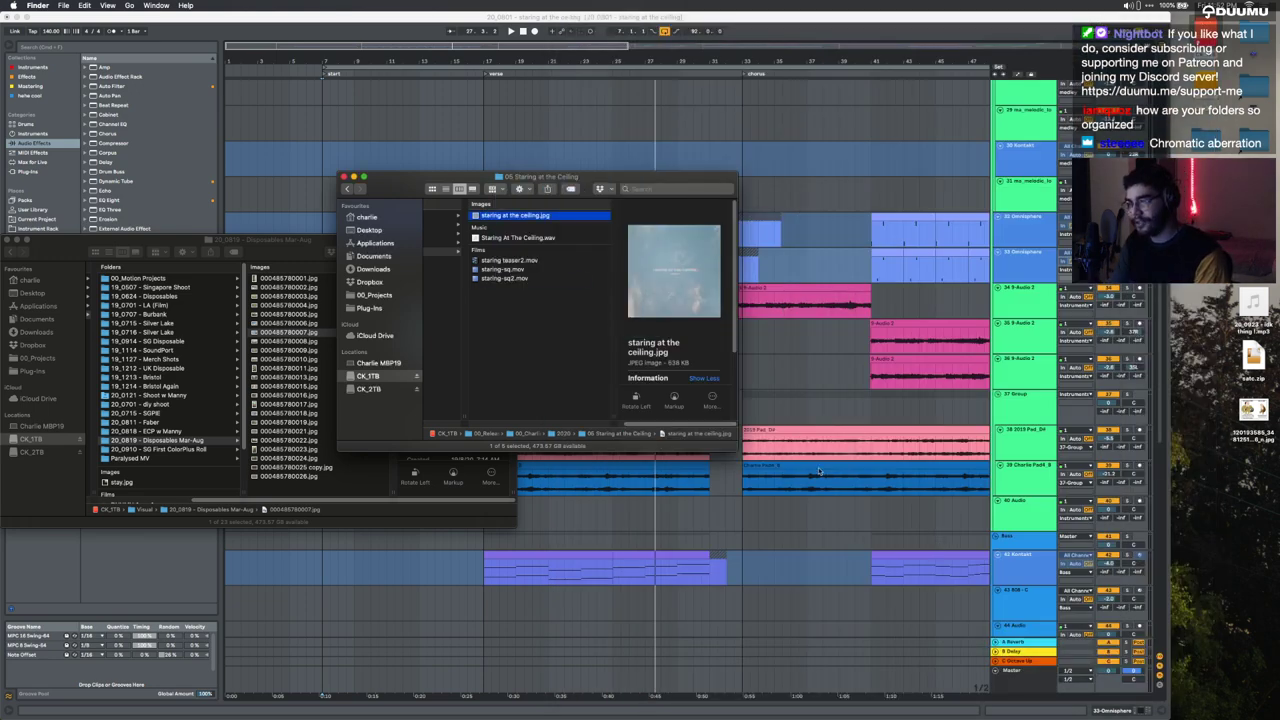
click(527, 270)
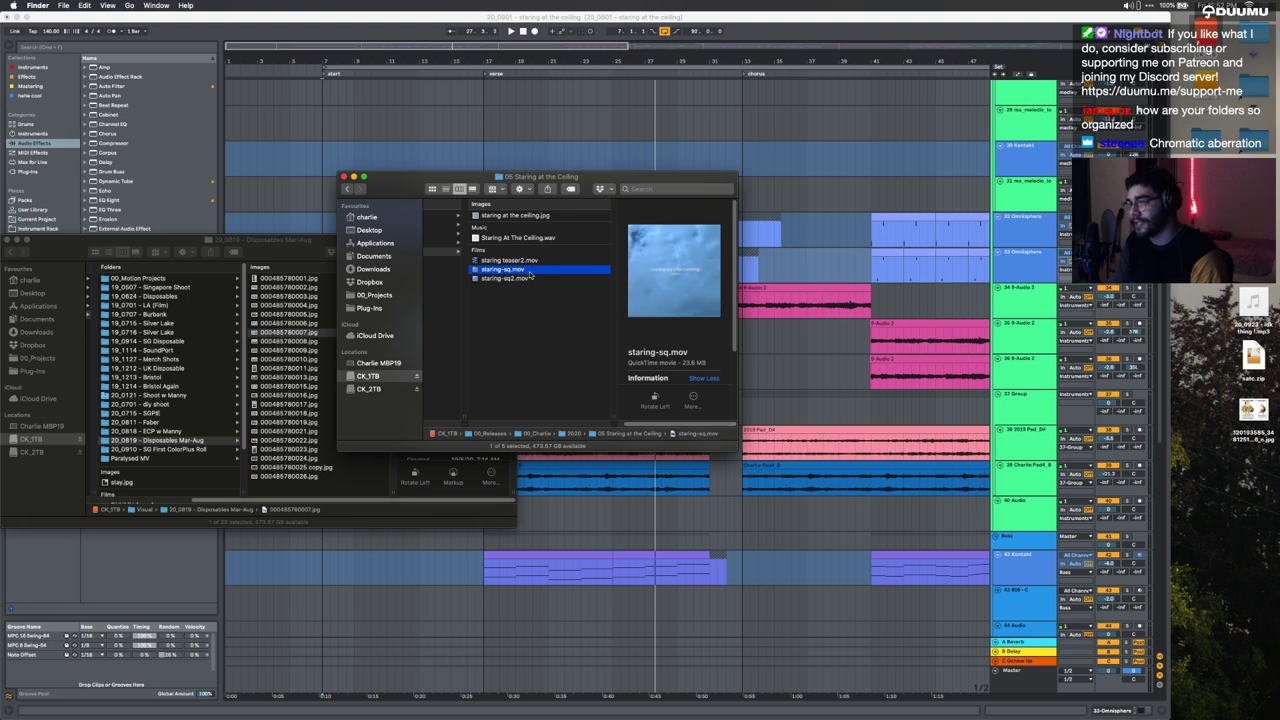
key(space)
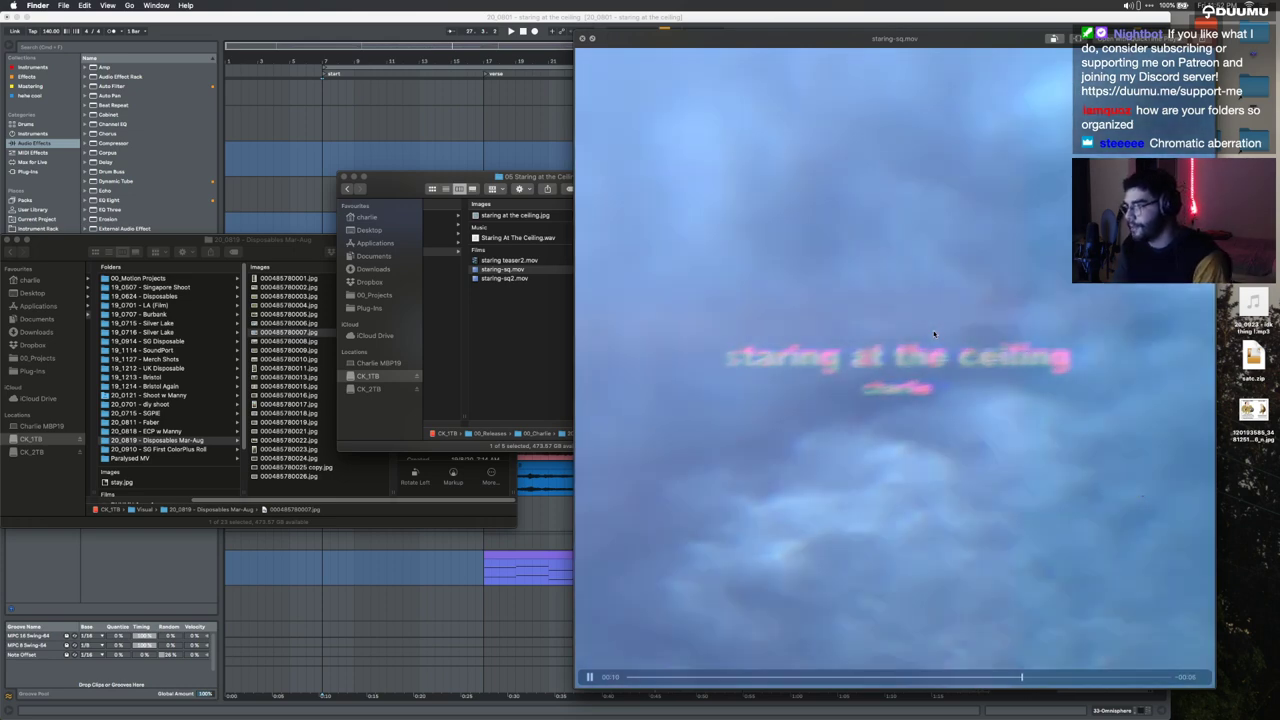
key(space)
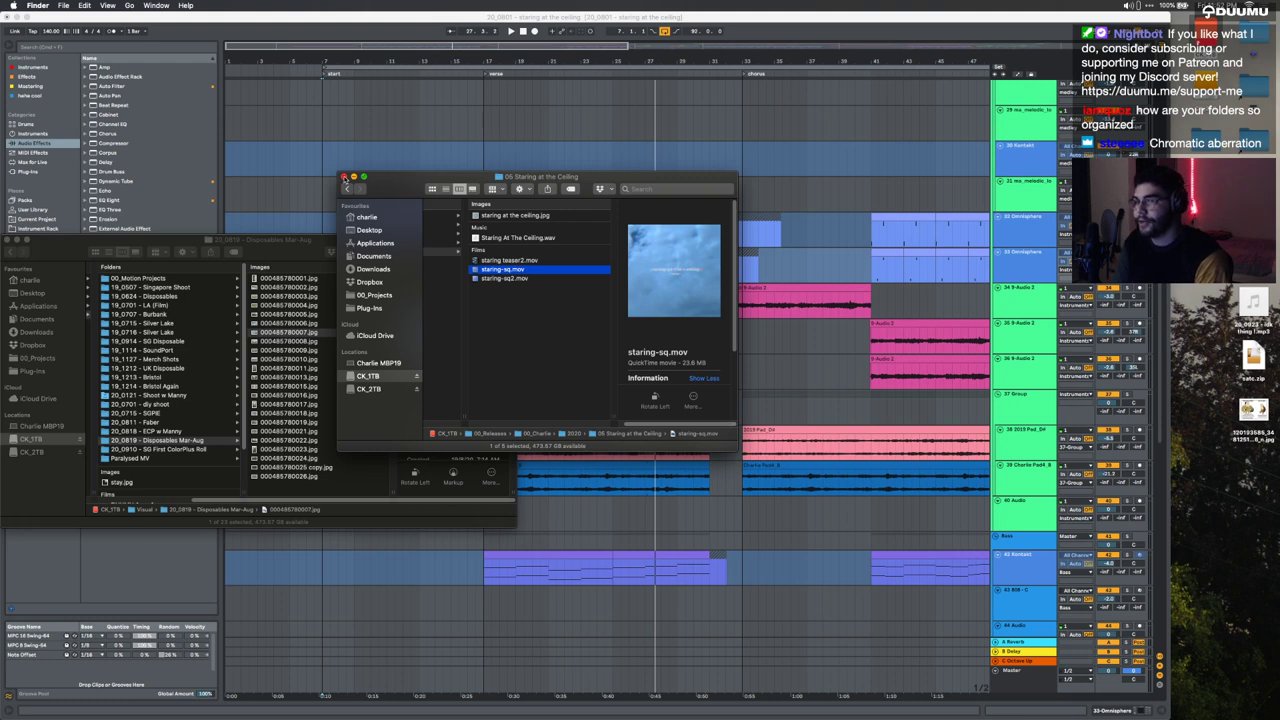
Step: Preview the source photo 000485780007.jpg once more, and close both Finder windows
click(280, 251)
key(space)
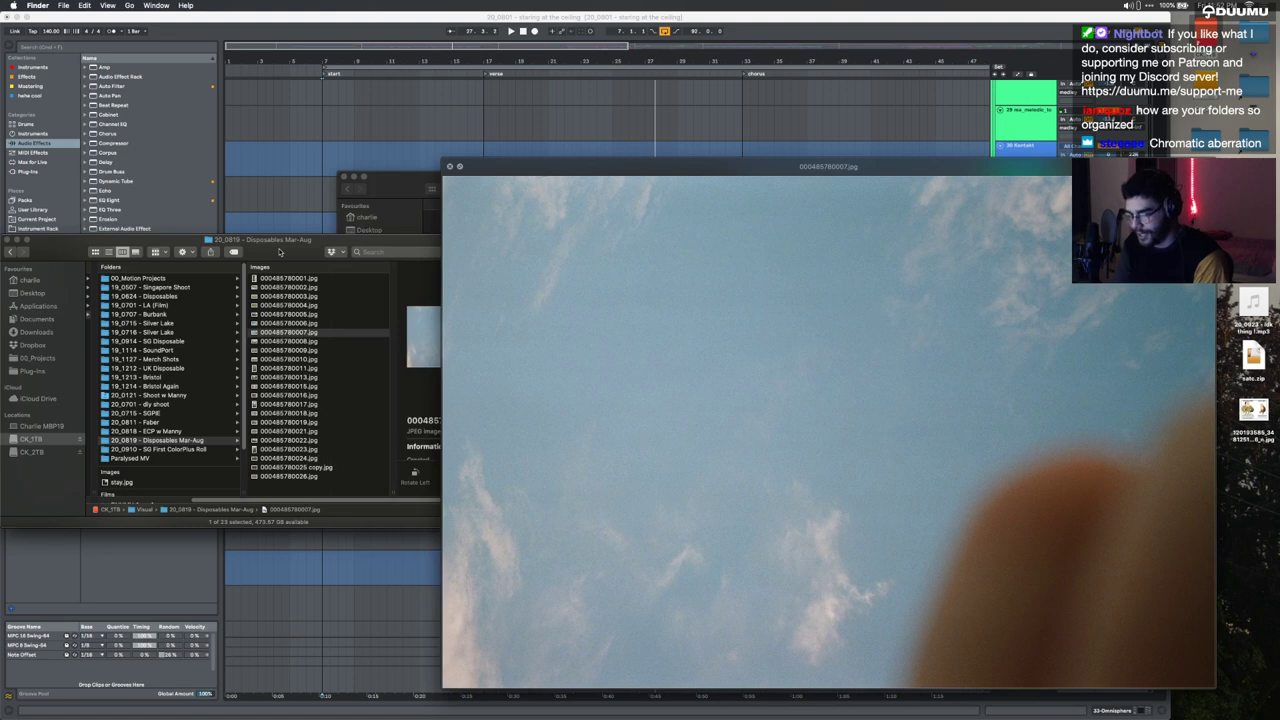
key(space)
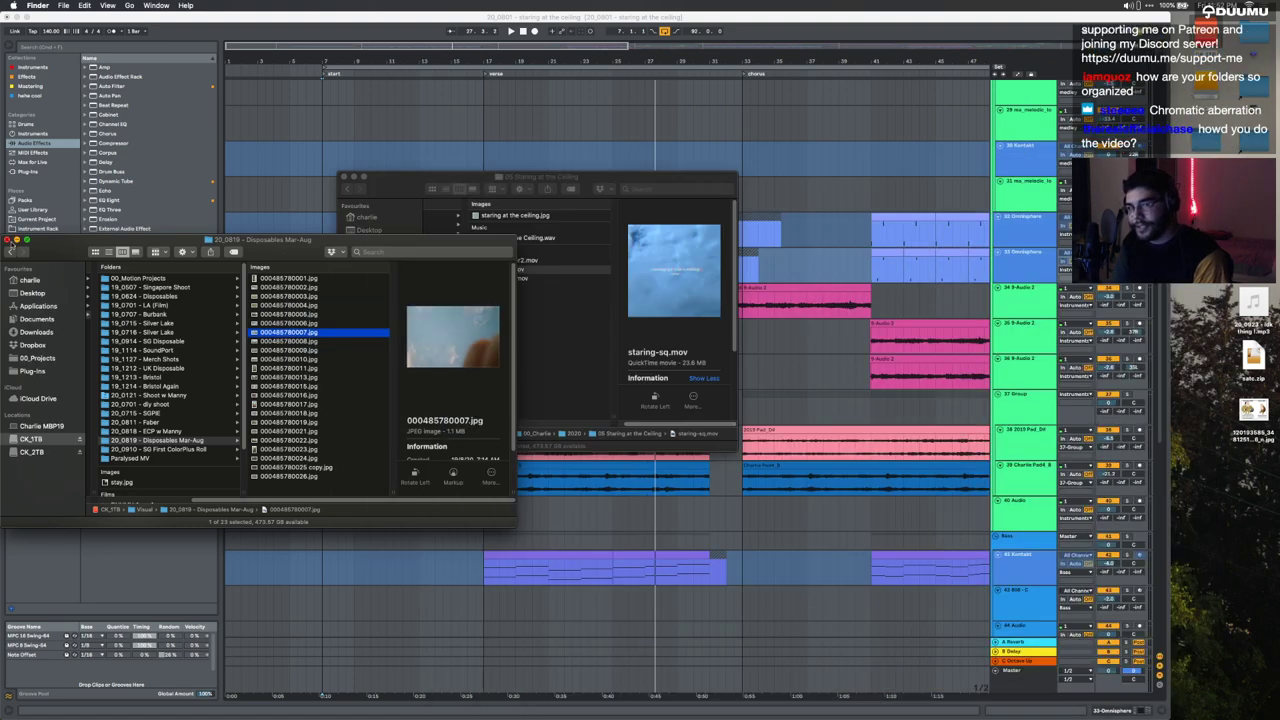
click(8, 241)
click(343, 175)
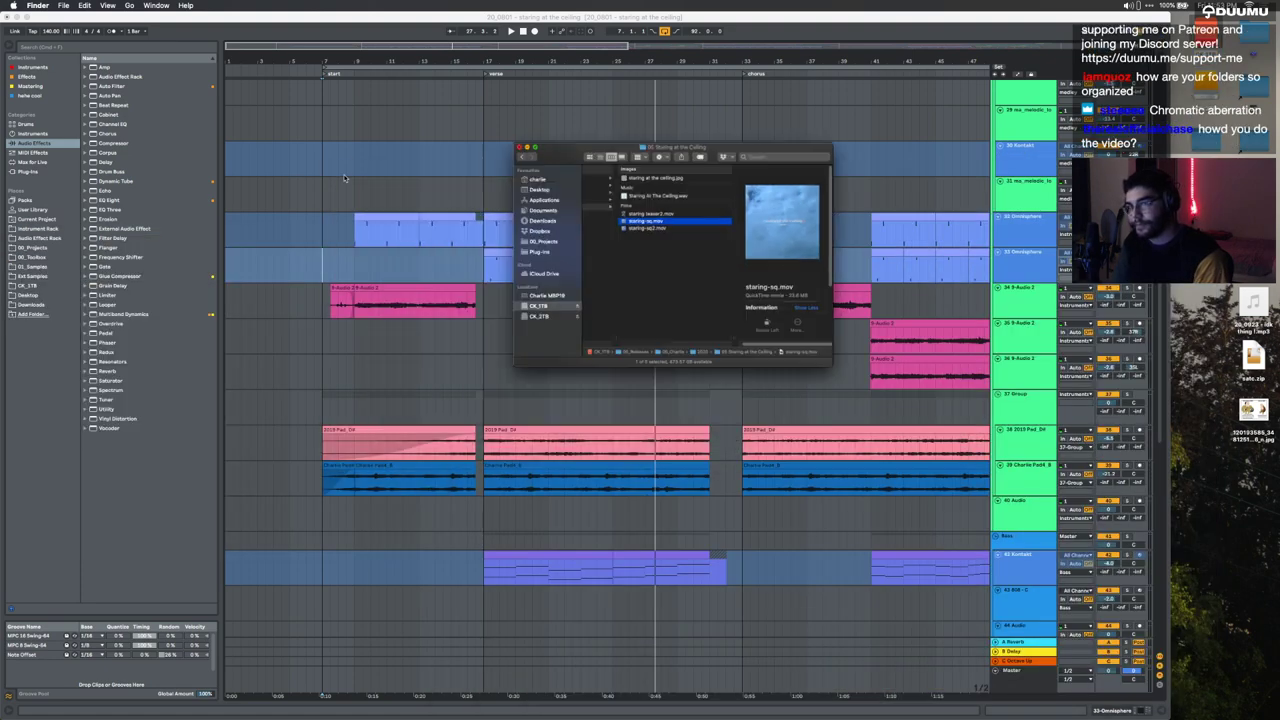
Step: Close the release folder window, and restore Live's window width after briefly enlarging it
key(super+w)
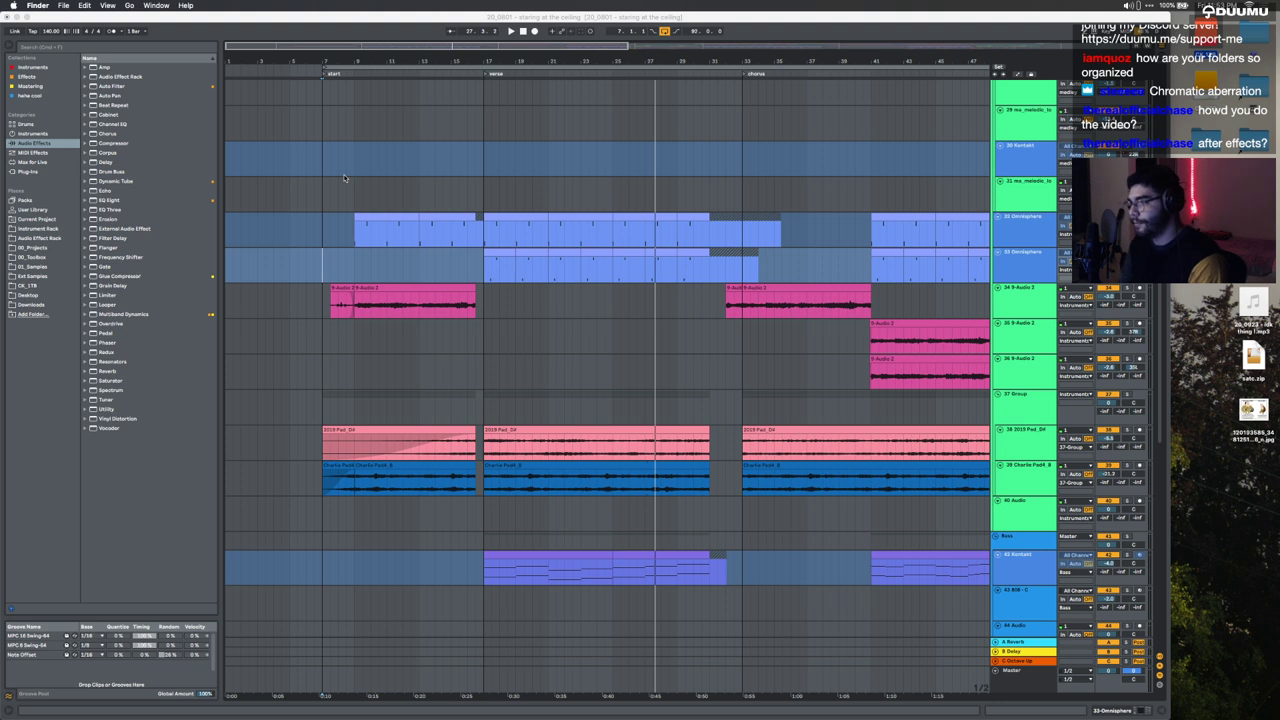
double_click(780, 17)
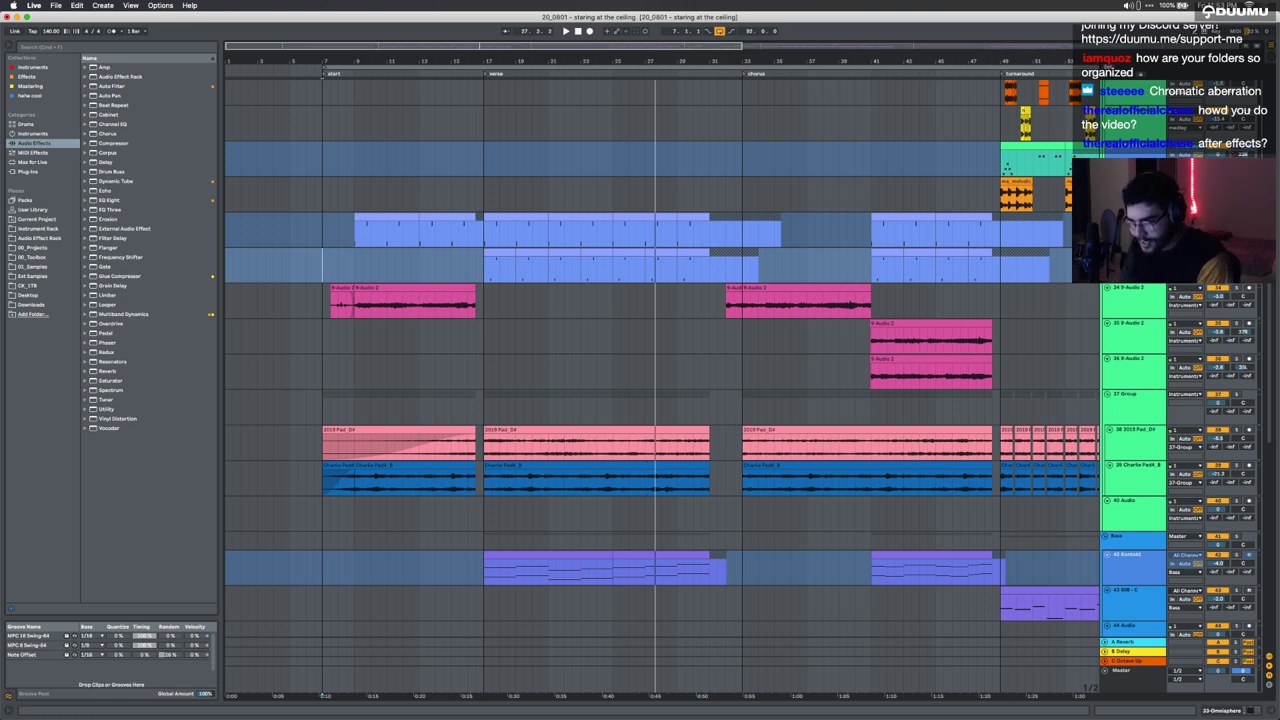
click(500, 541)
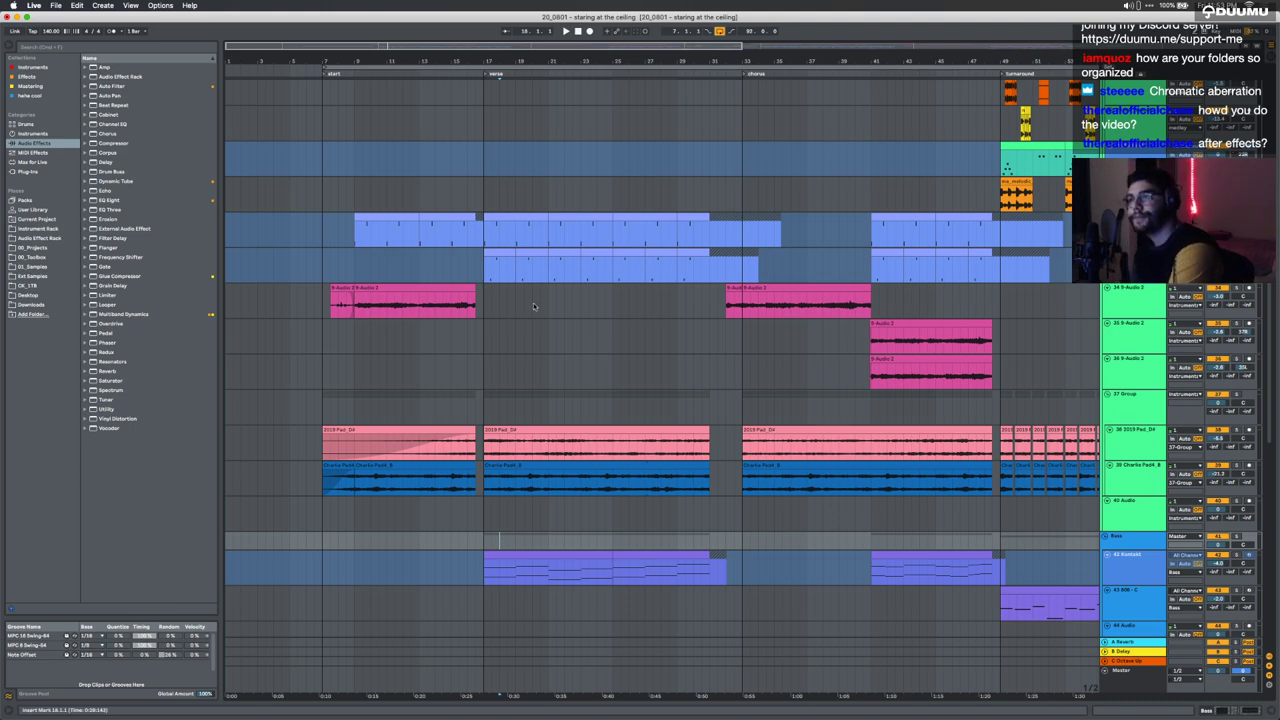
drag(1275, 296, 1174, 296)
Step: Browse from the CK_2TB drive to CK_1TB and open the 05 Staring at the Ceiling folder under 00_Releases, 00_Charlie, 2020
double_click(1206, 86)
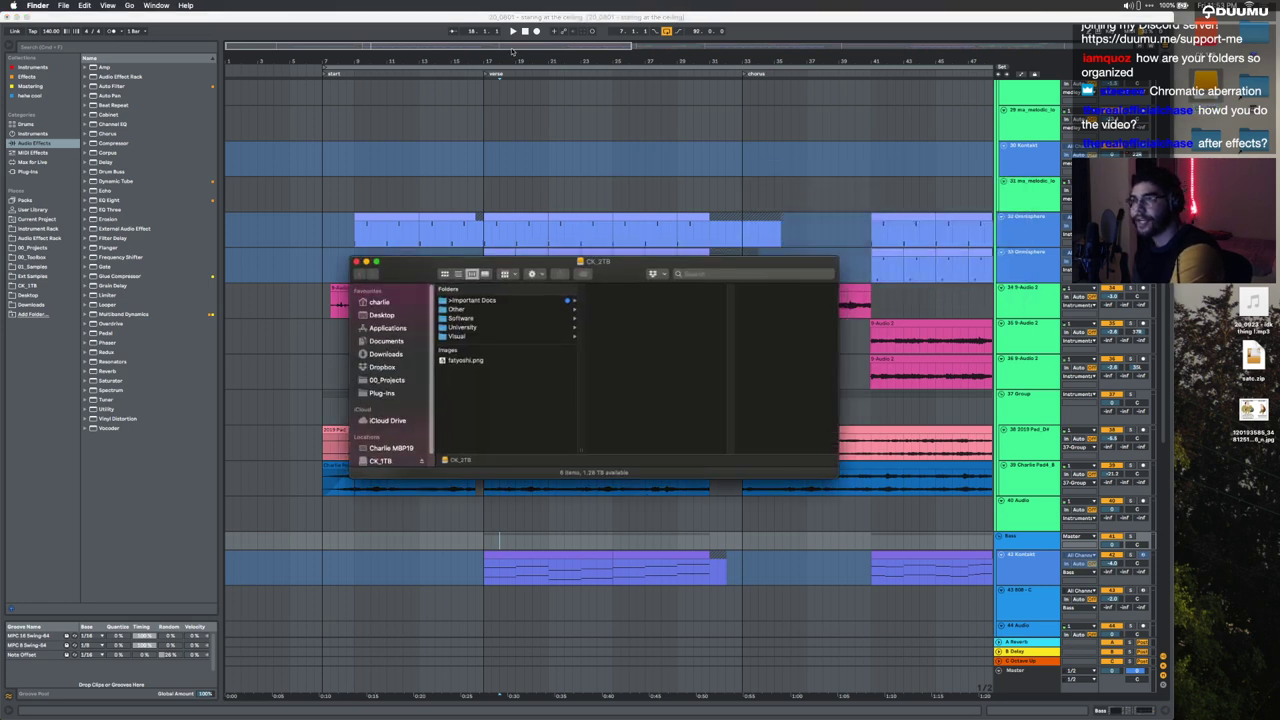
click(476, 336)
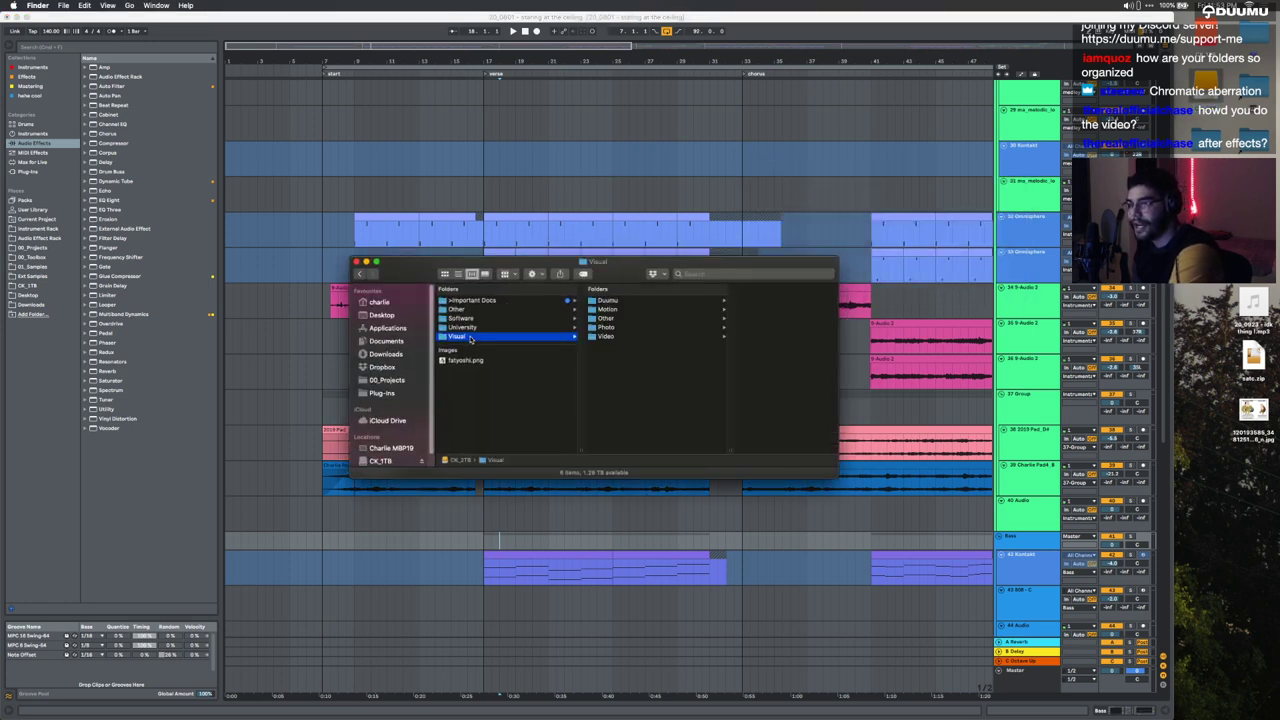
click(395, 460)
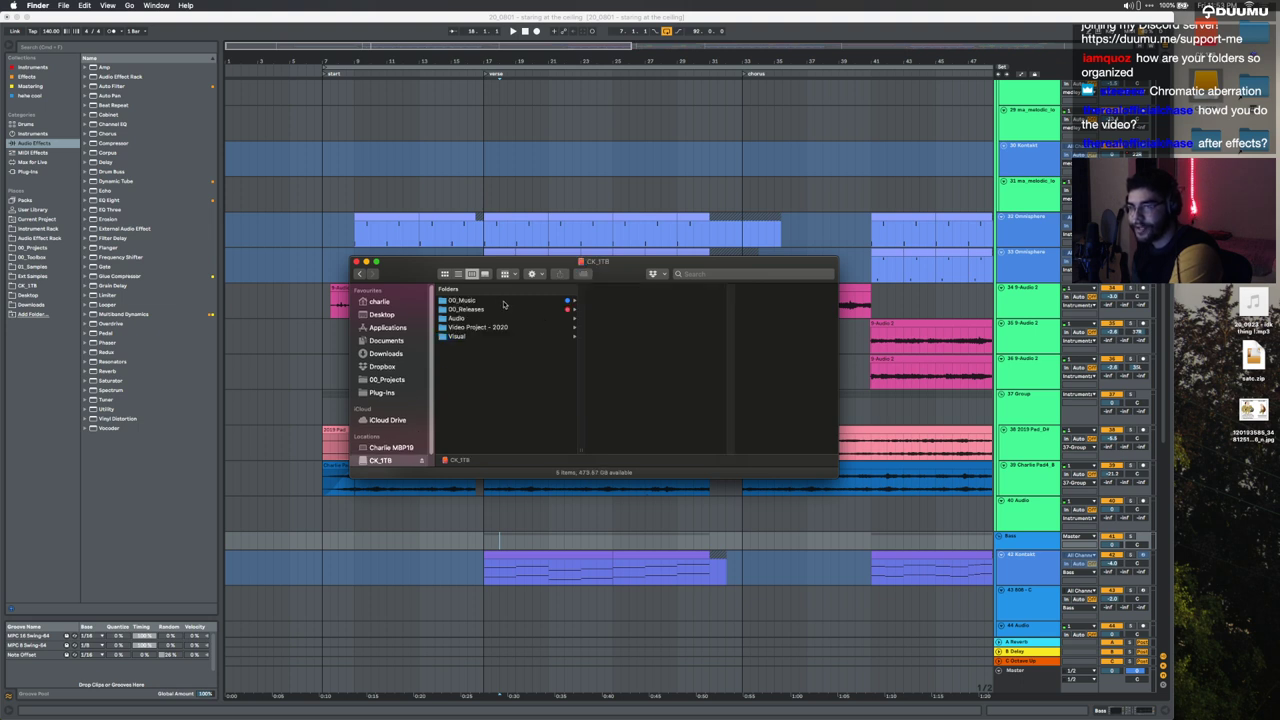
click(505, 309)
click(627, 302)
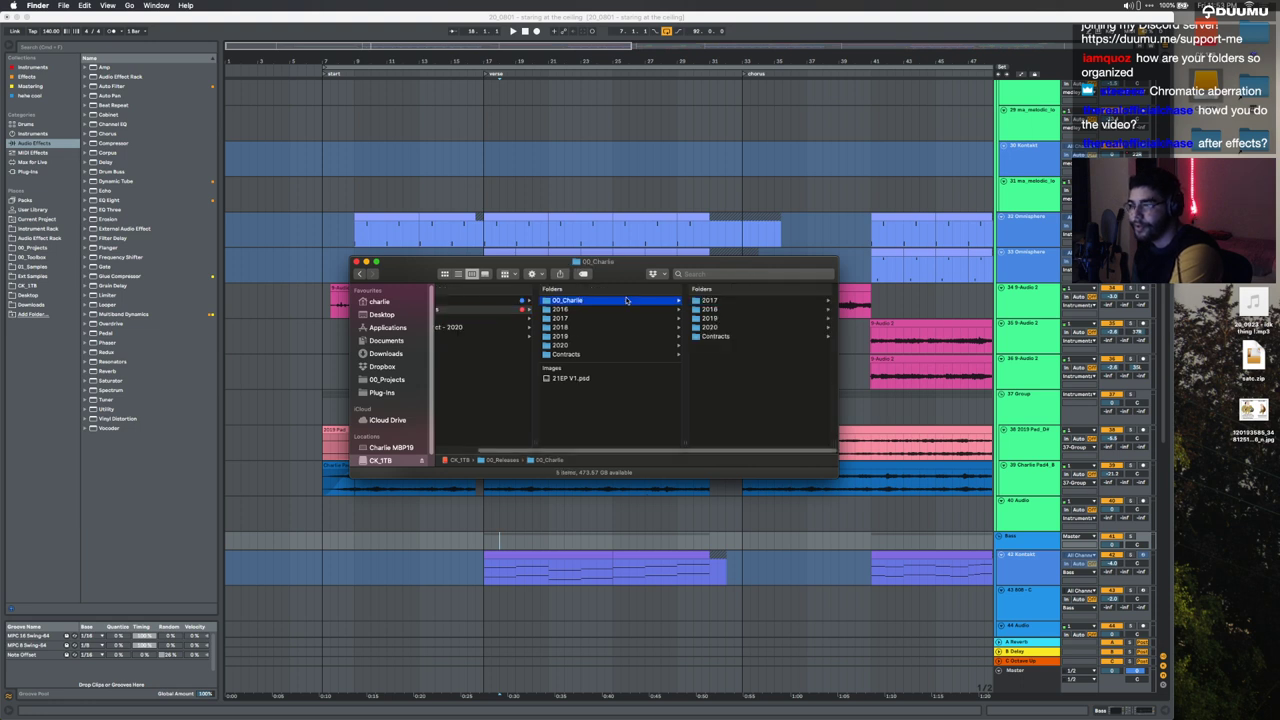
click(712, 328)
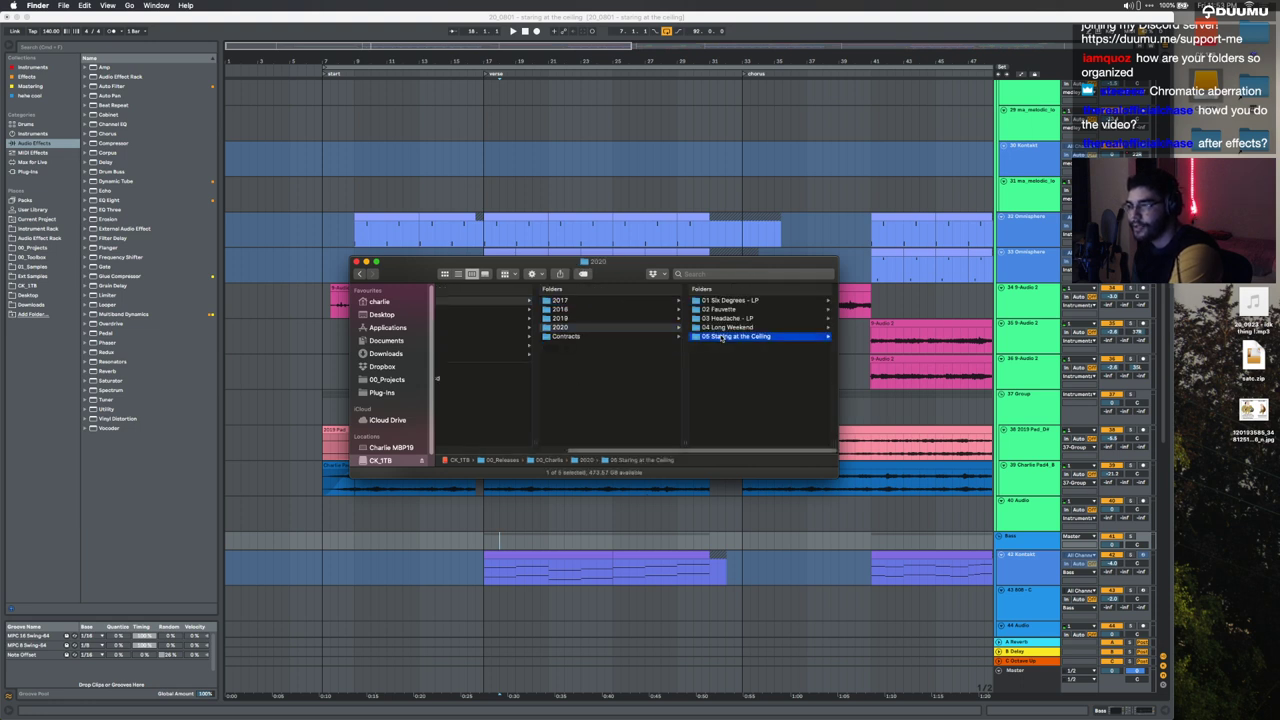
click(720, 336)
Step: View the details of staring at the ceiling.jpg and Staring At The Ceiling.wav, and close the Finder window
click(728, 300)
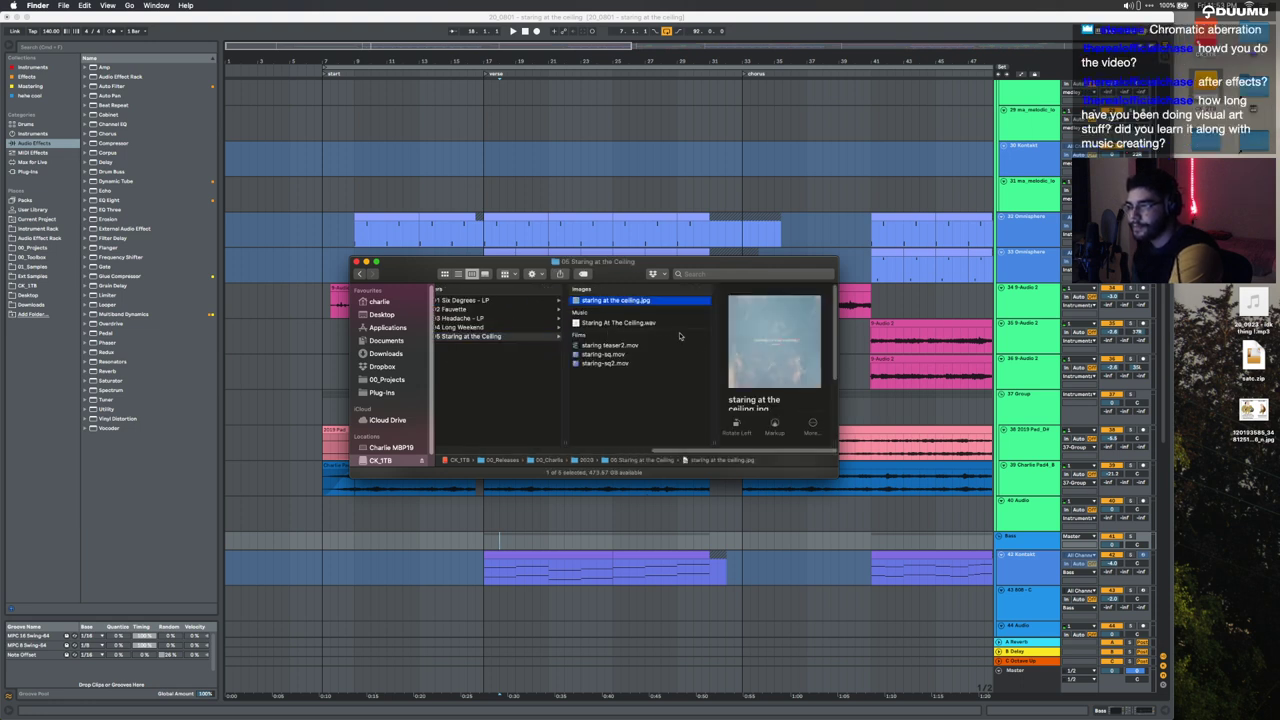
click(667, 324)
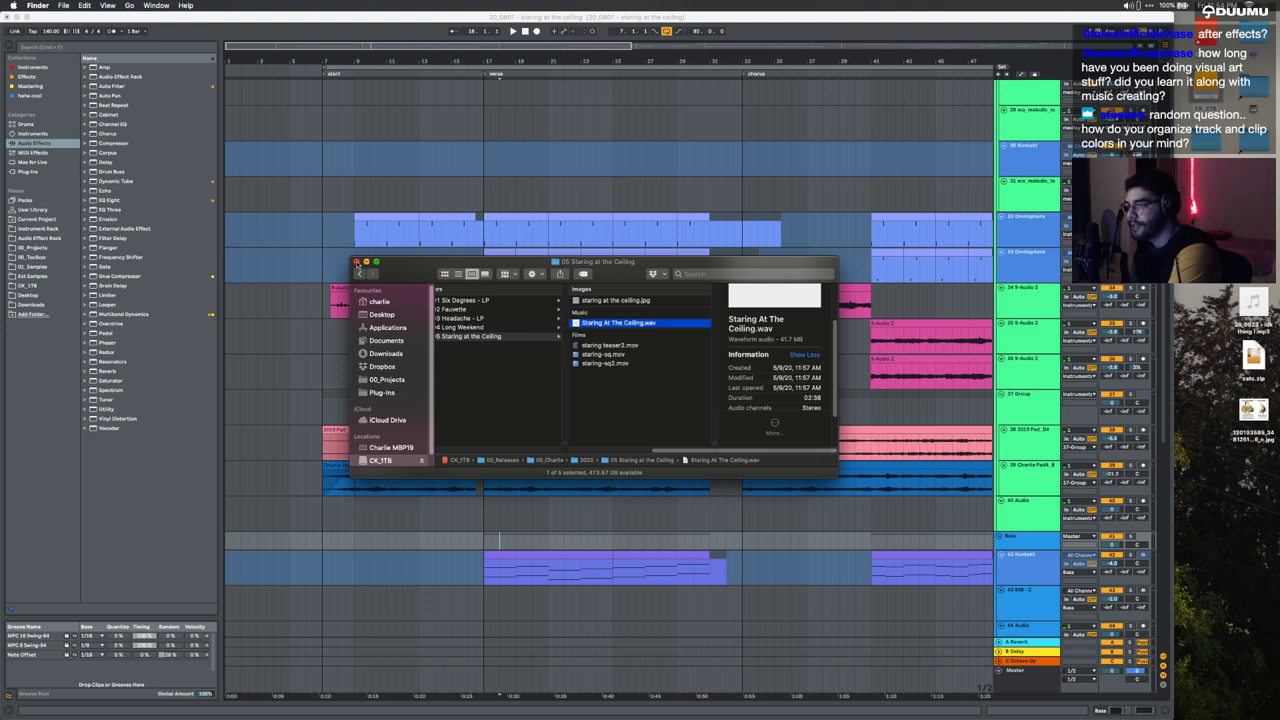
click(356, 261)
Step: Show the Master track's devices, open the 4U ProjectTime plugin enlarged, and widen the Live window
click(1020, 688)
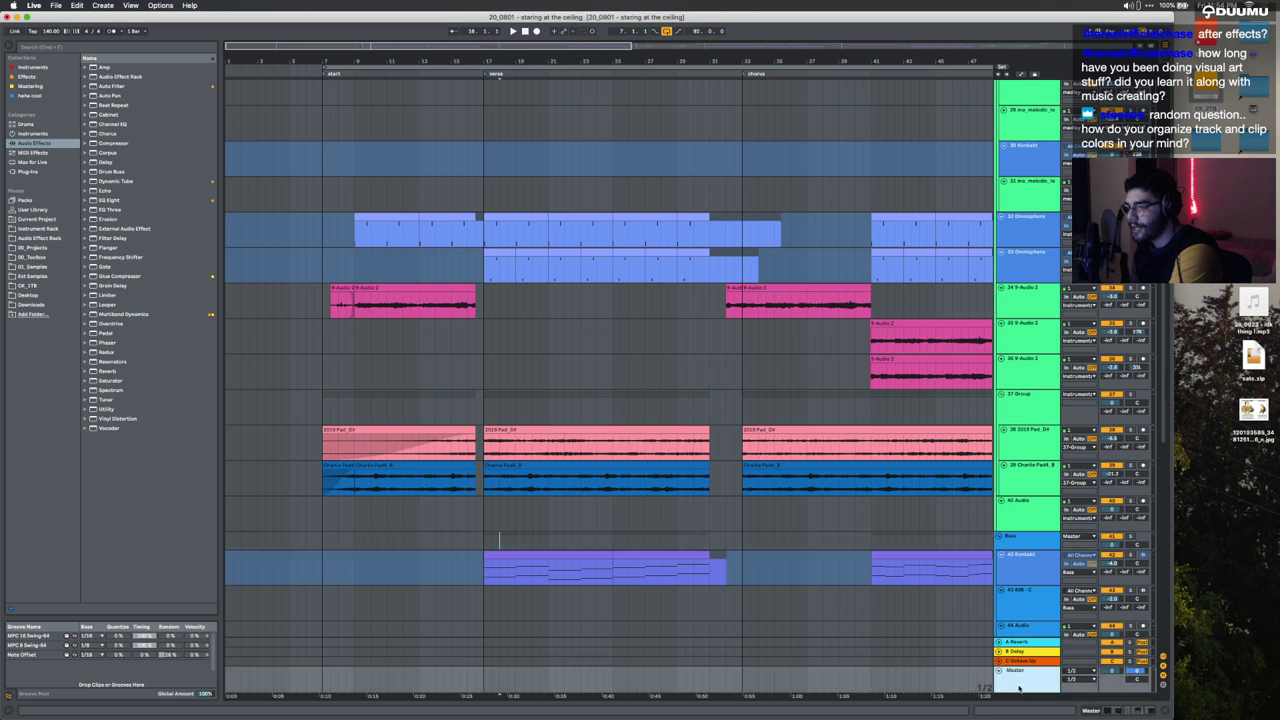
click(1122, 714)
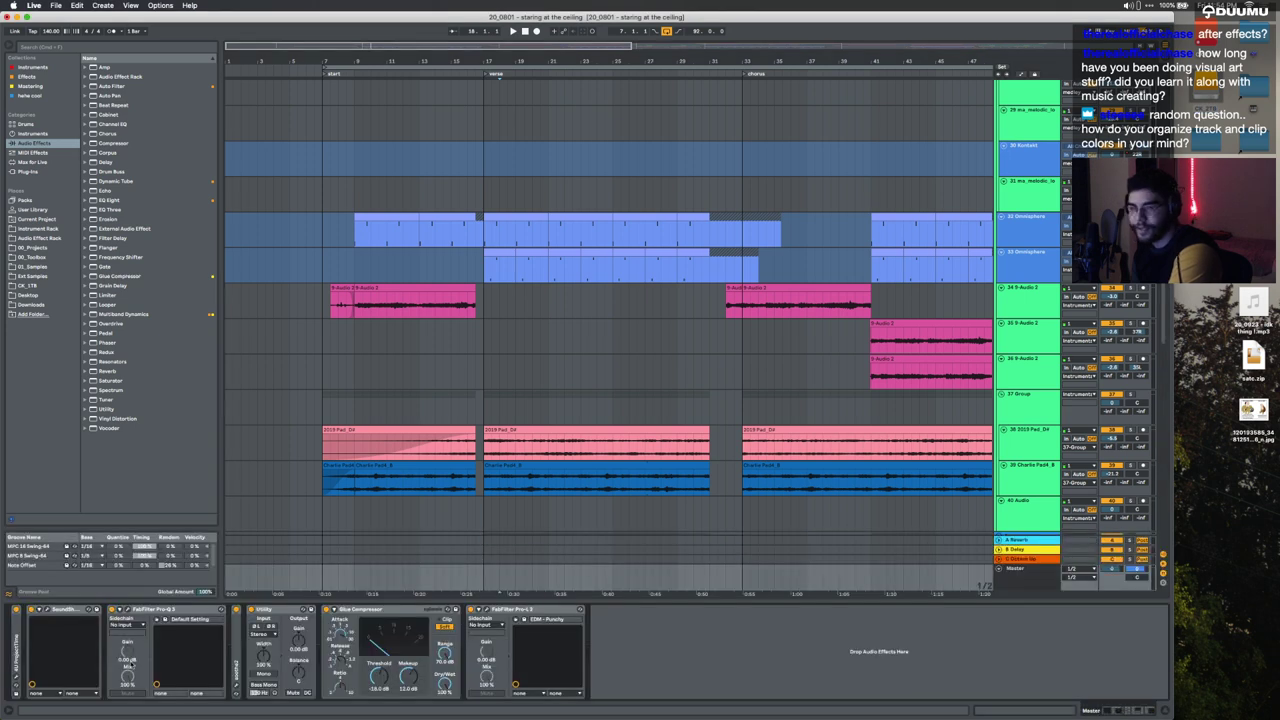
click(18, 676)
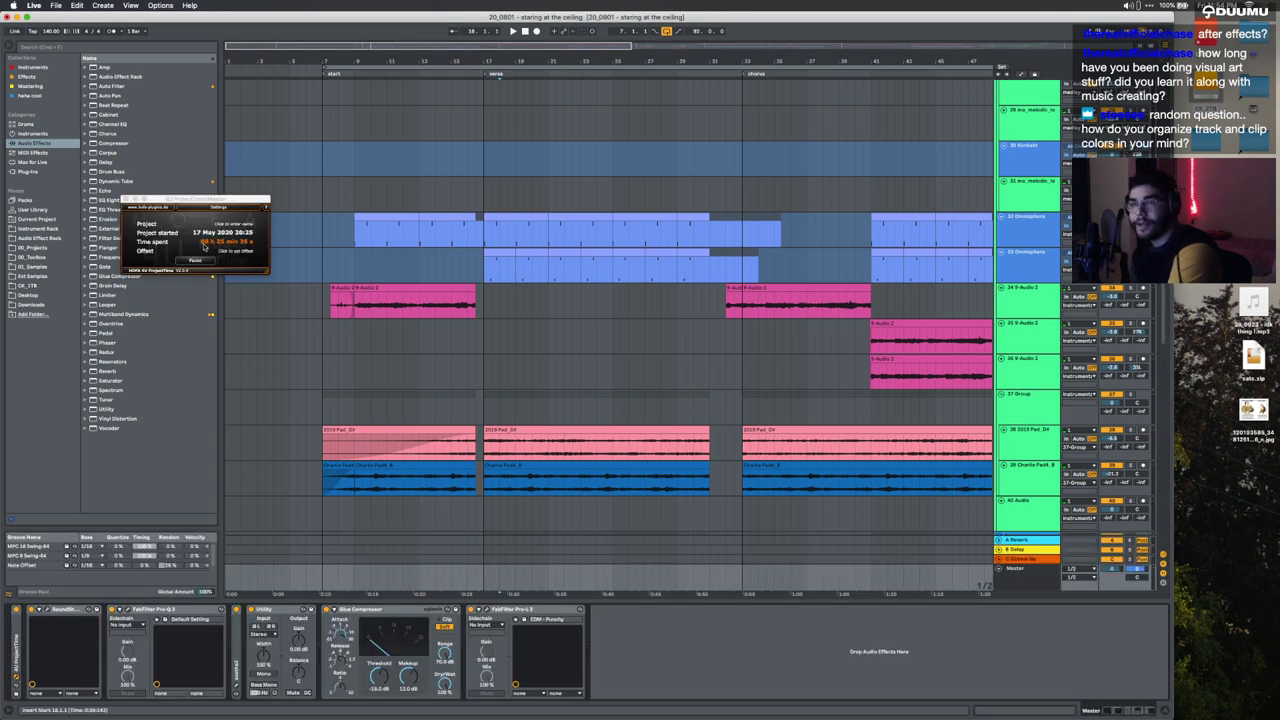
drag(268, 271, 345, 318)
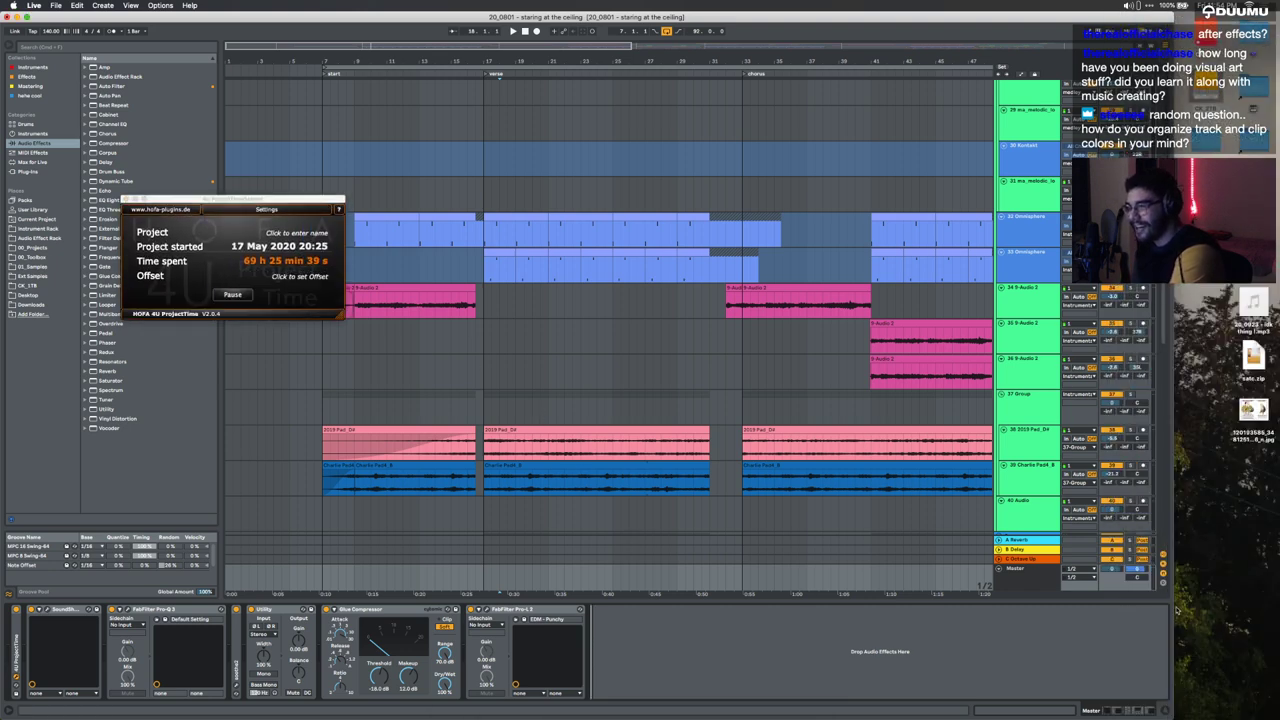
drag(1174, 609, 1279, 609)
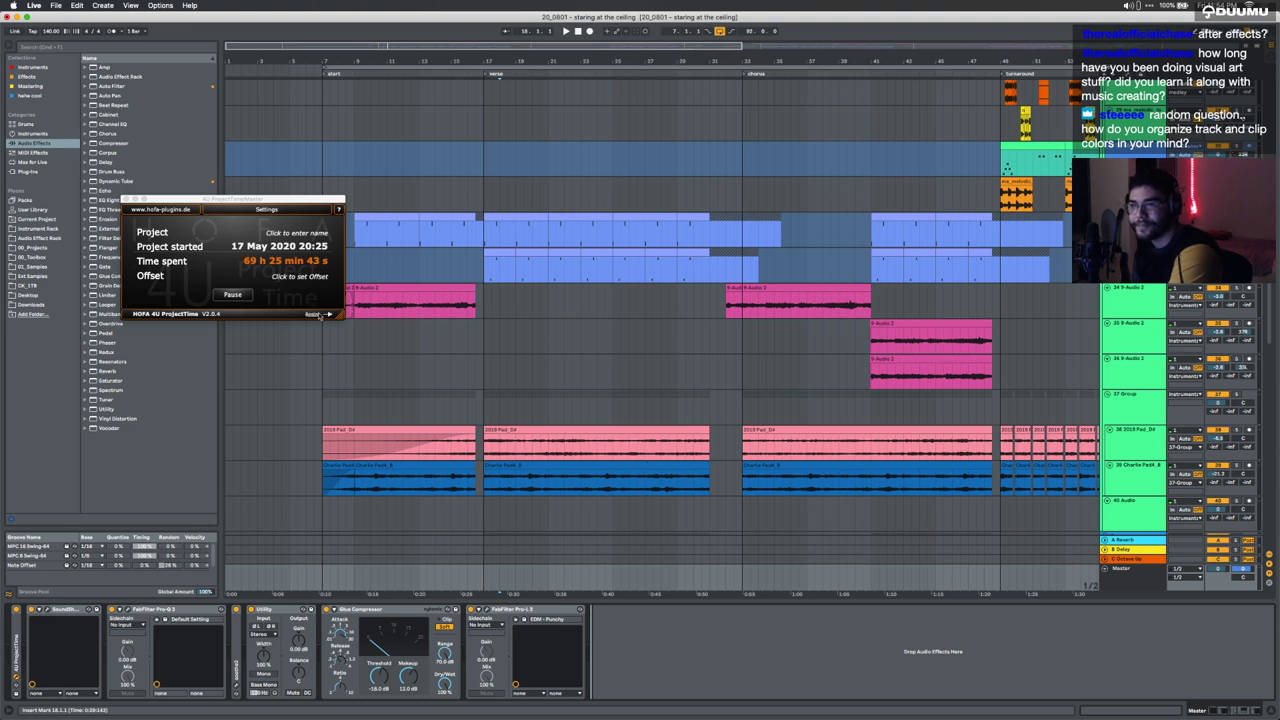
Step: Review the session log in 4U ProjectTime's settings, and close the log and the plugin window
click(305, 211)
click(239, 236)
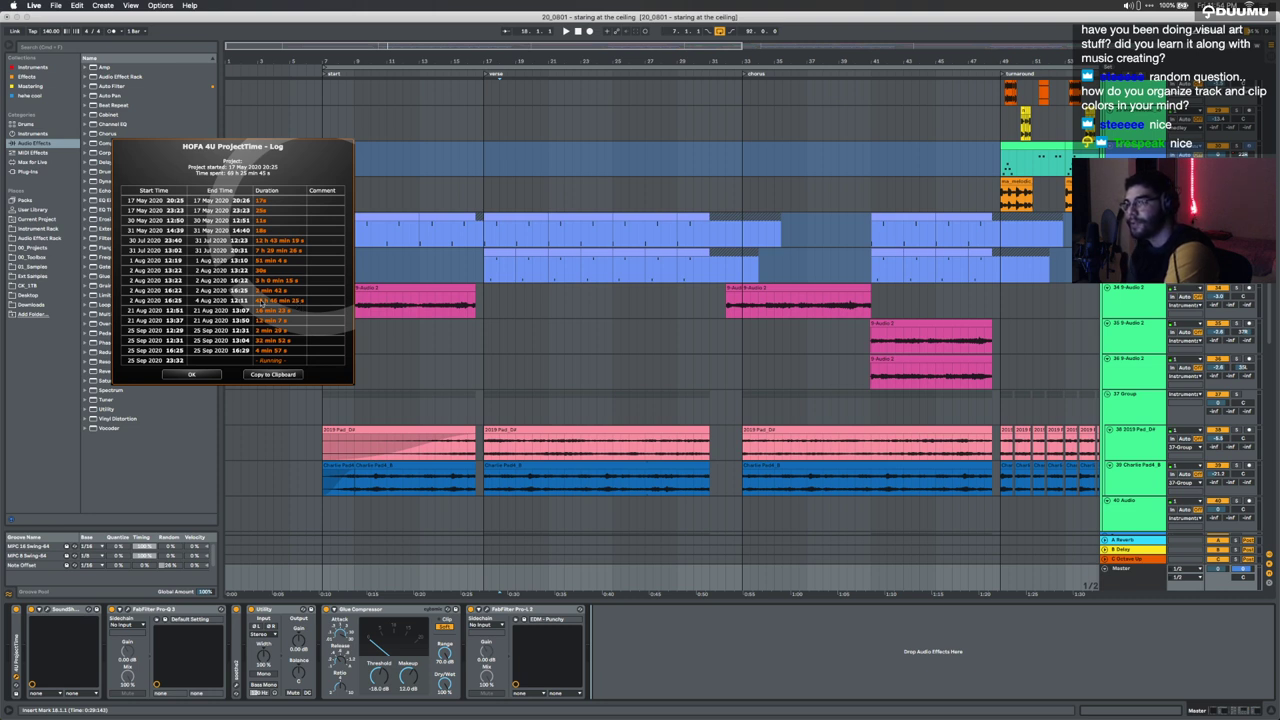
click(190, 375)
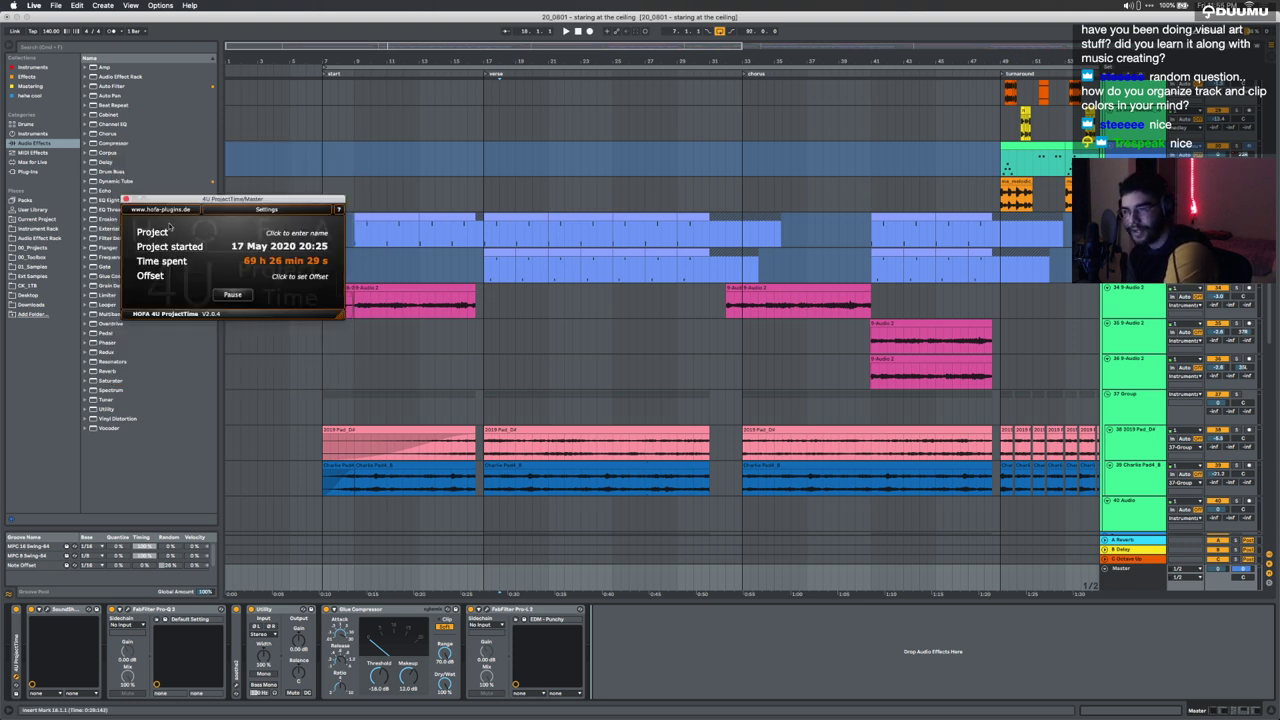
click(126, 199)
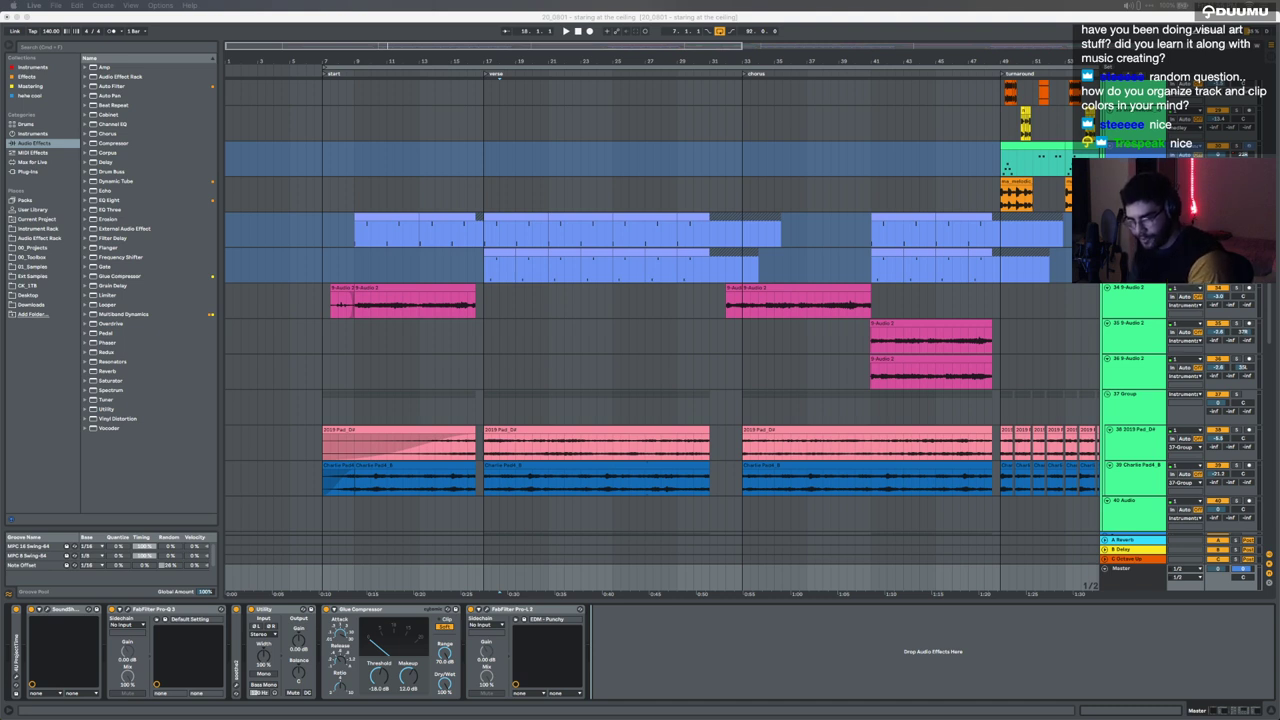
Step: Unfold the vocal group and show the waveform of the 8-Audio 1 clip that follows chorus 2
scroll(662, 333, right, 10)
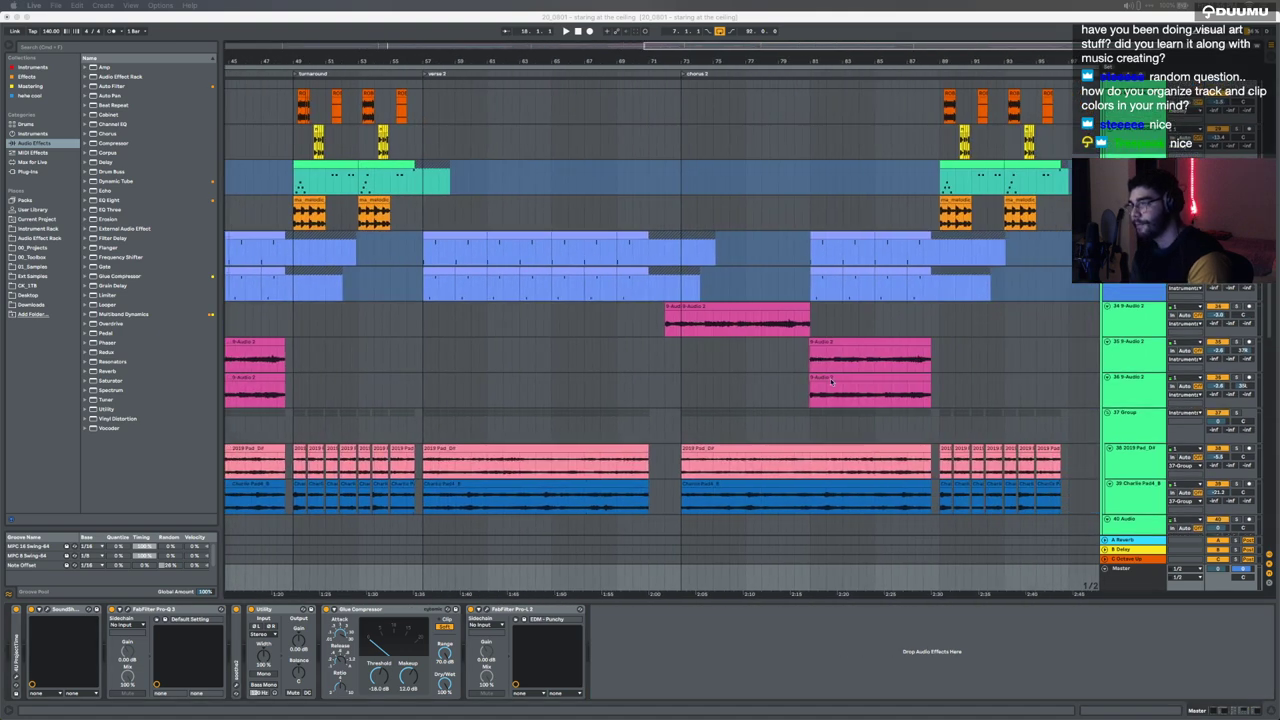
scroll(662, 333, up, 5)
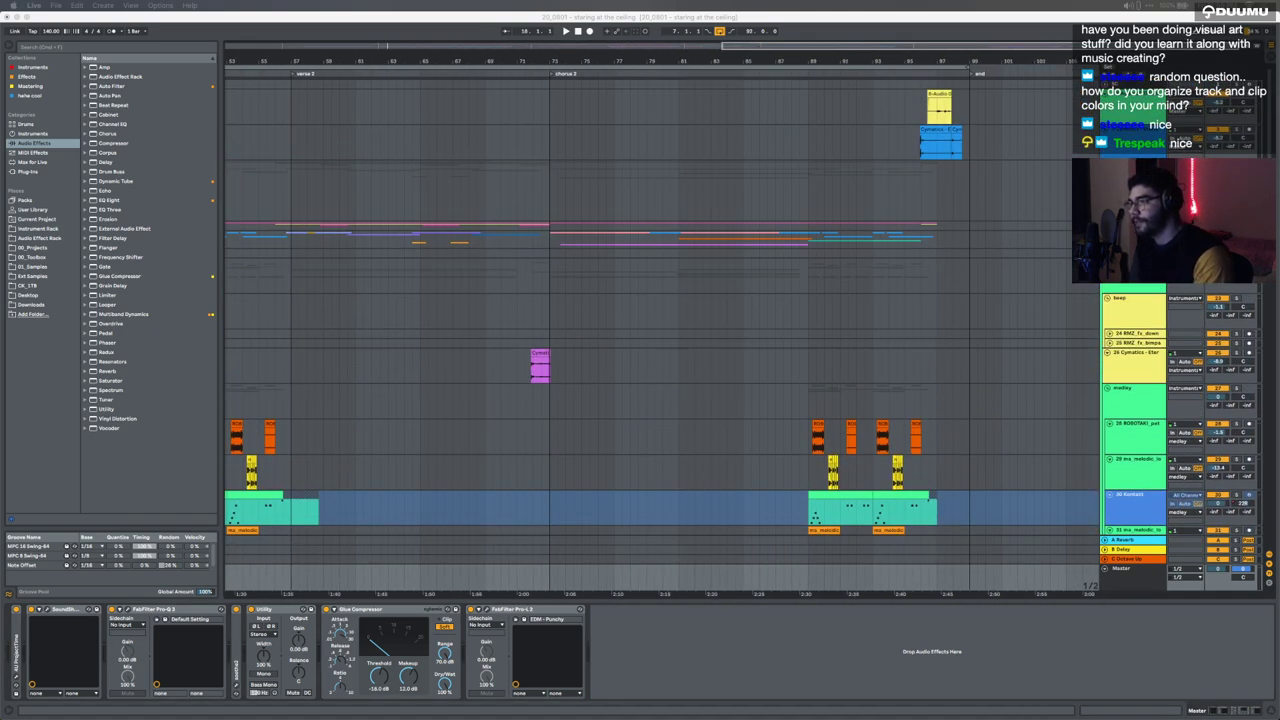
click(1108, 238)
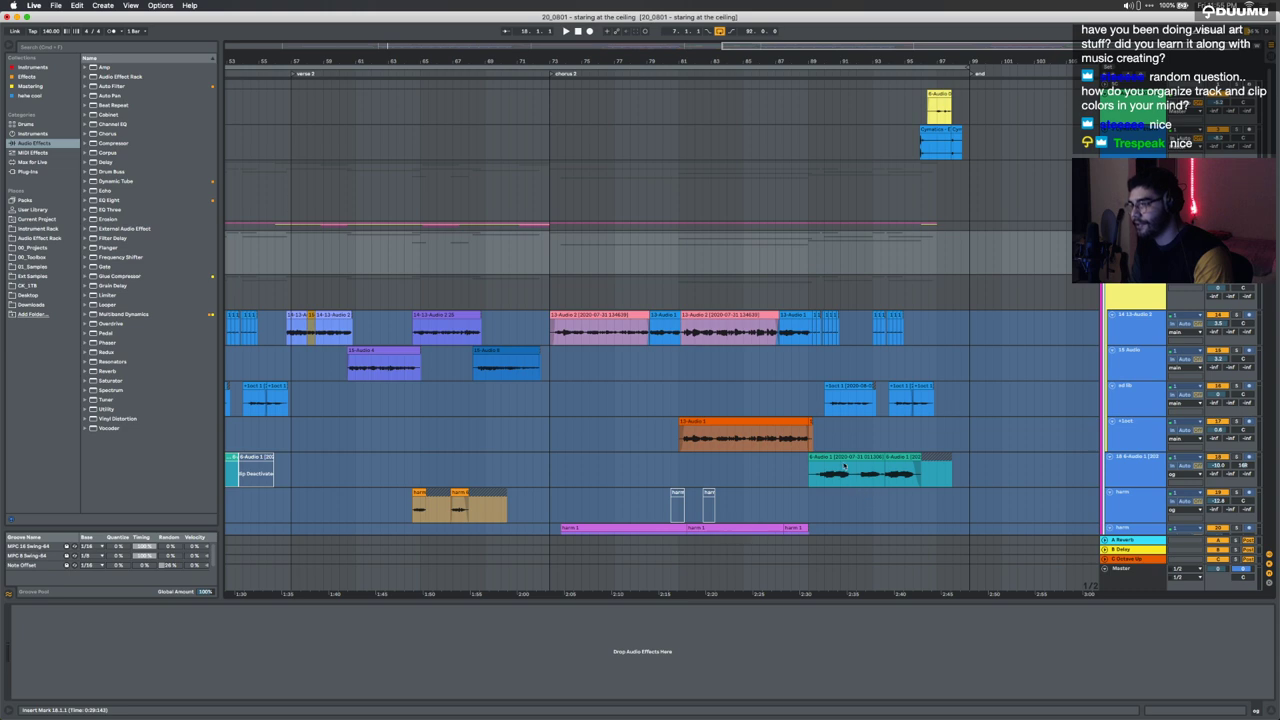
click(843, 466)
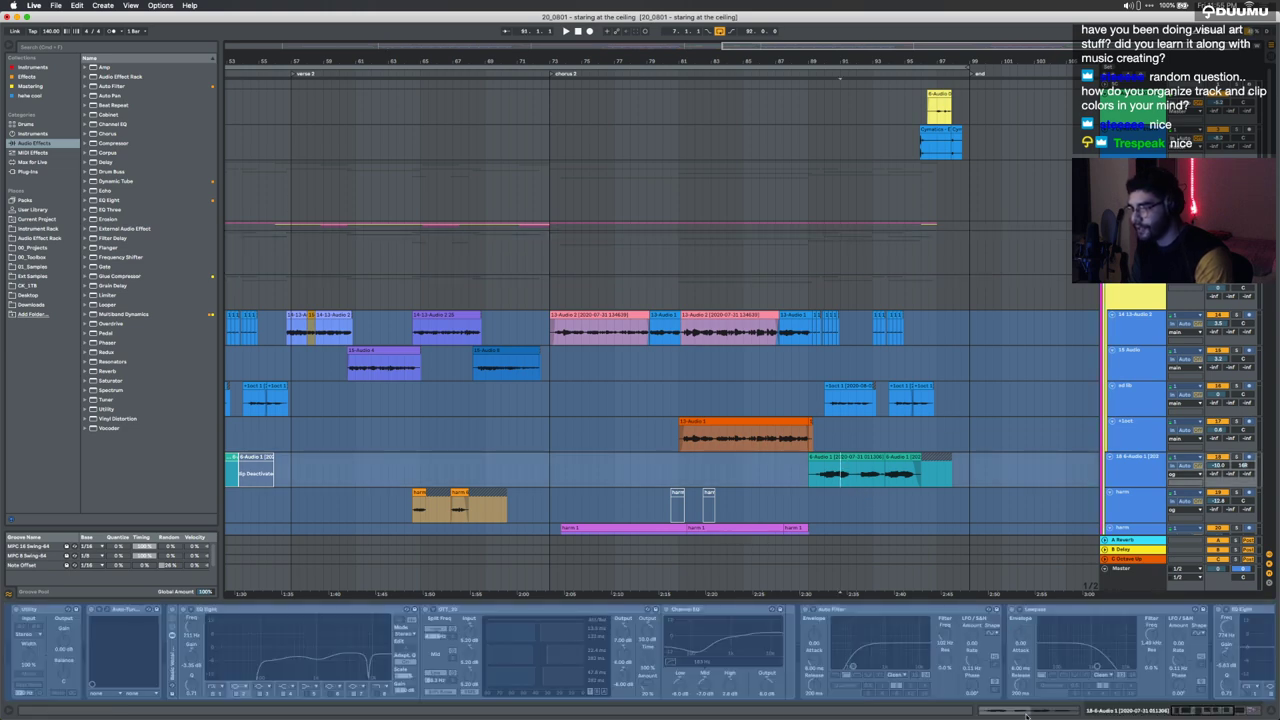
click(1027, 714)
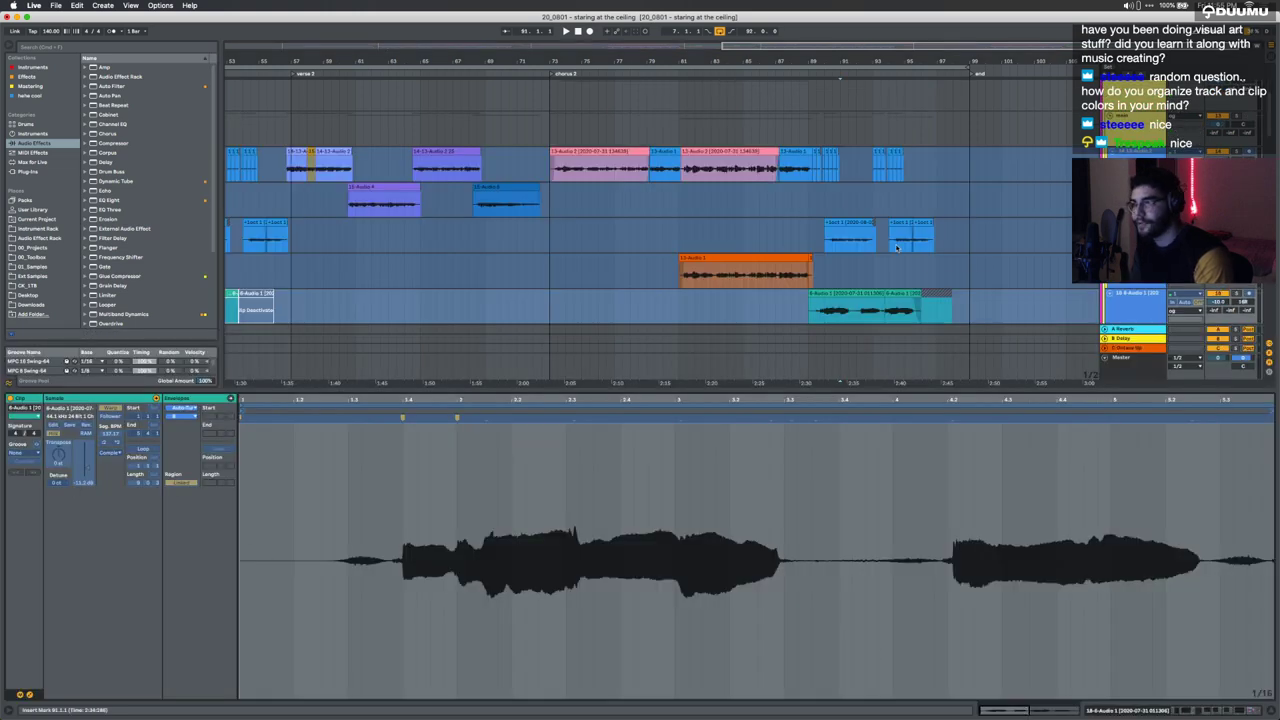
Step: Examine the frozen 8-Audio 1 track's effect chain up to the Space FX rack, and play its clip after chorus 2
scroll(848, 271, down, 1)
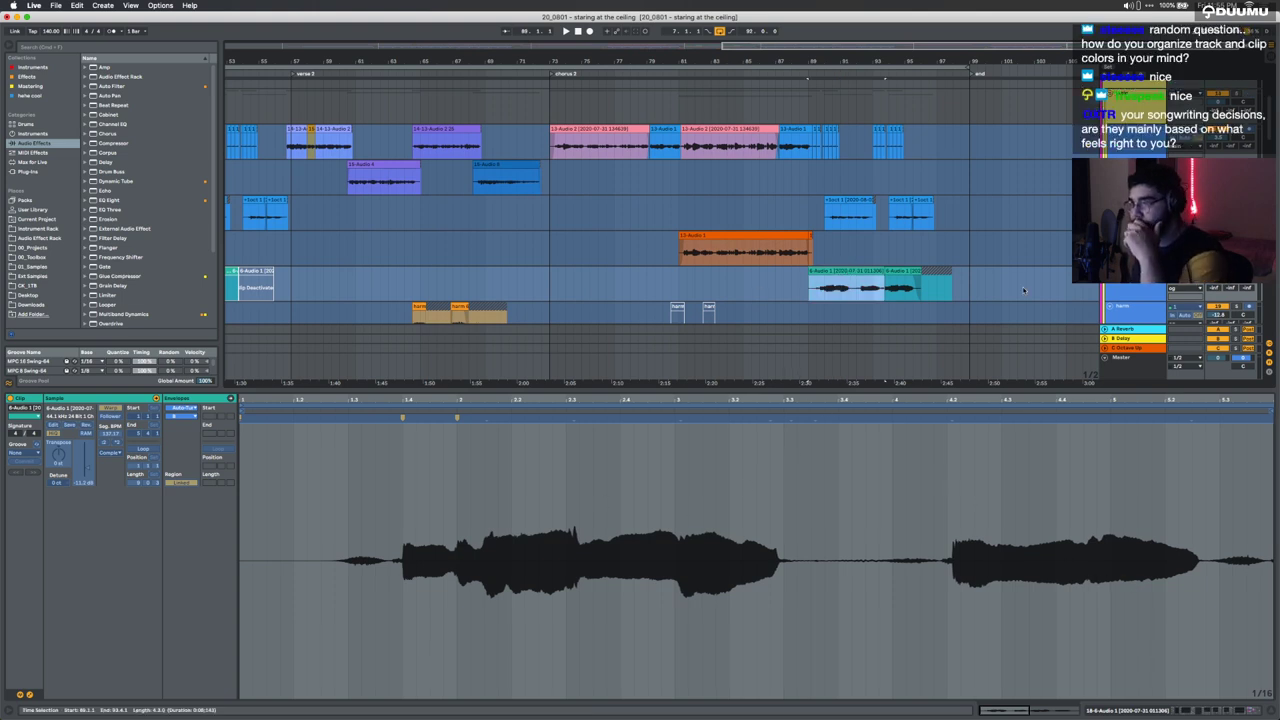
click(903, 272)
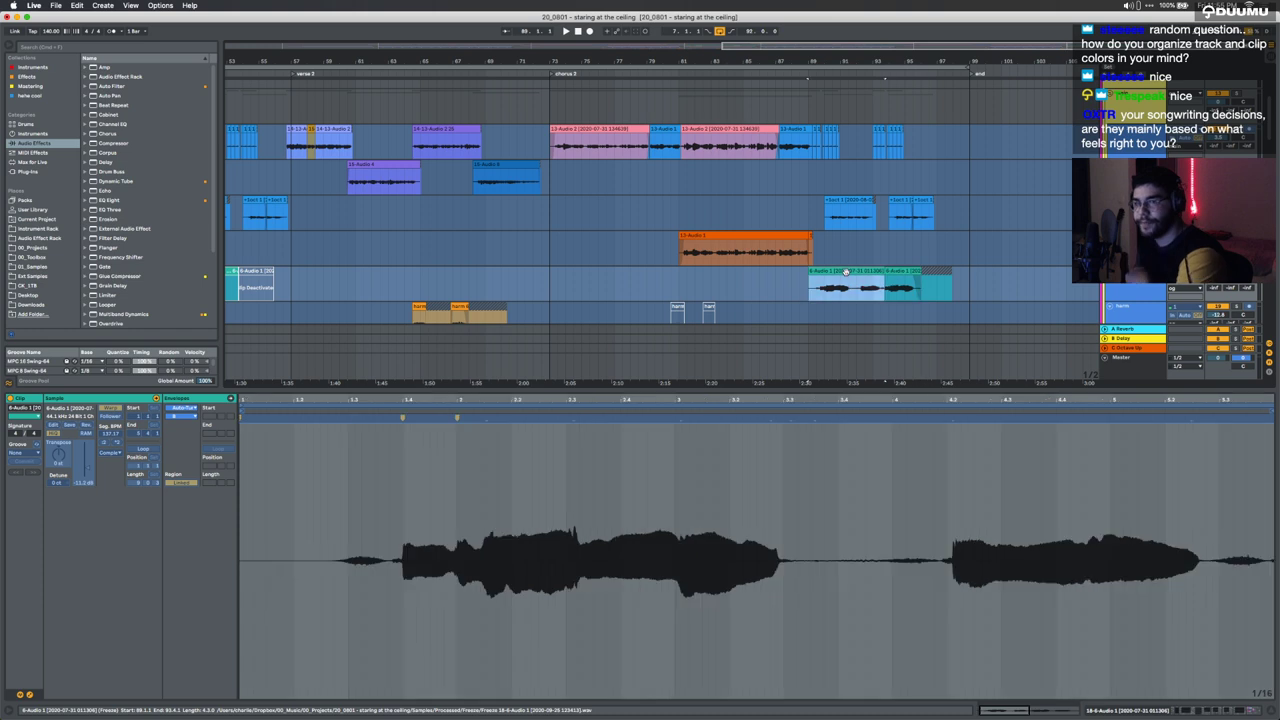
key(shift+Tab)
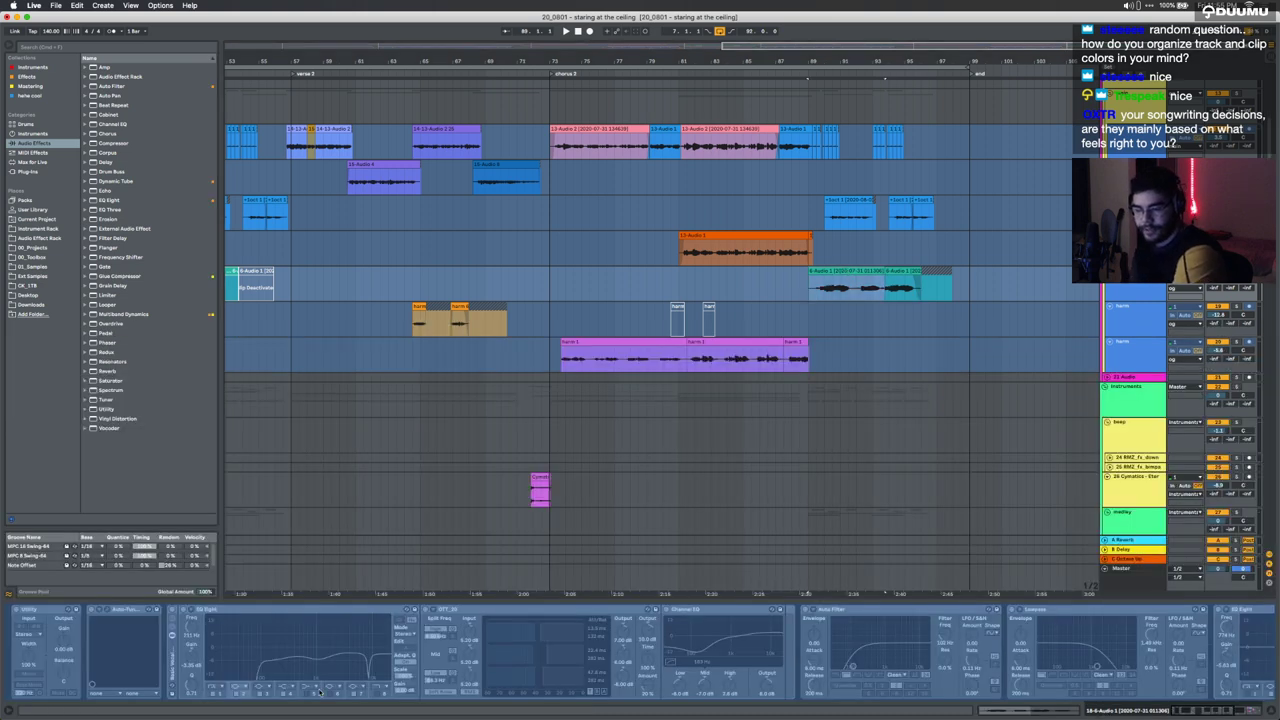
scroll(416, 643, right, 10)
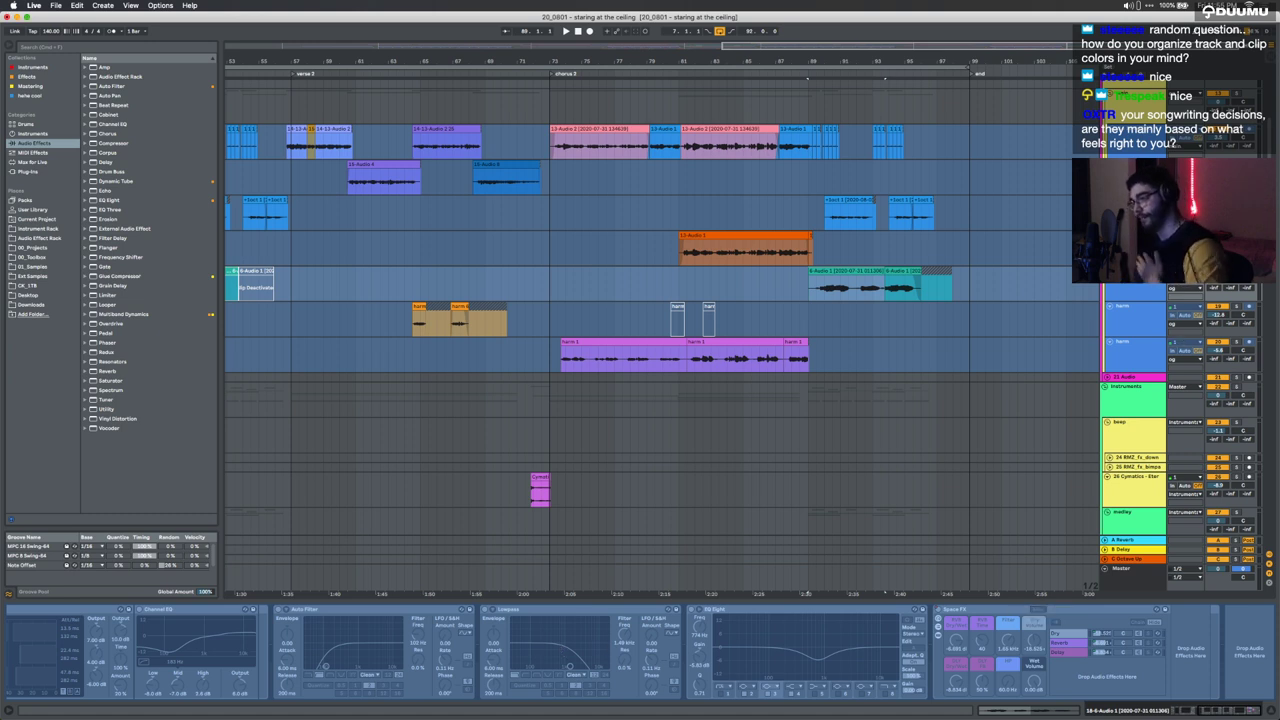
click(820, 291)
key(space)
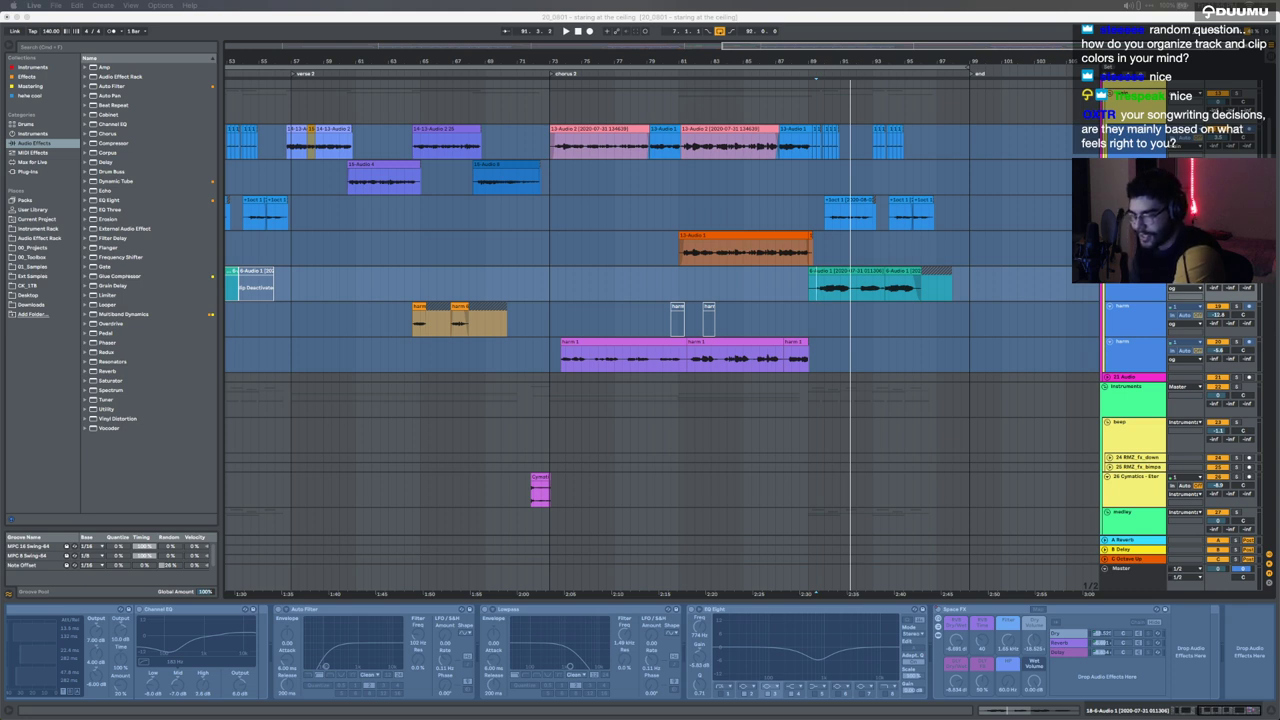
Step: Enable the SoundShifter plugin on the Master track, and close its window
click(1193, 578)
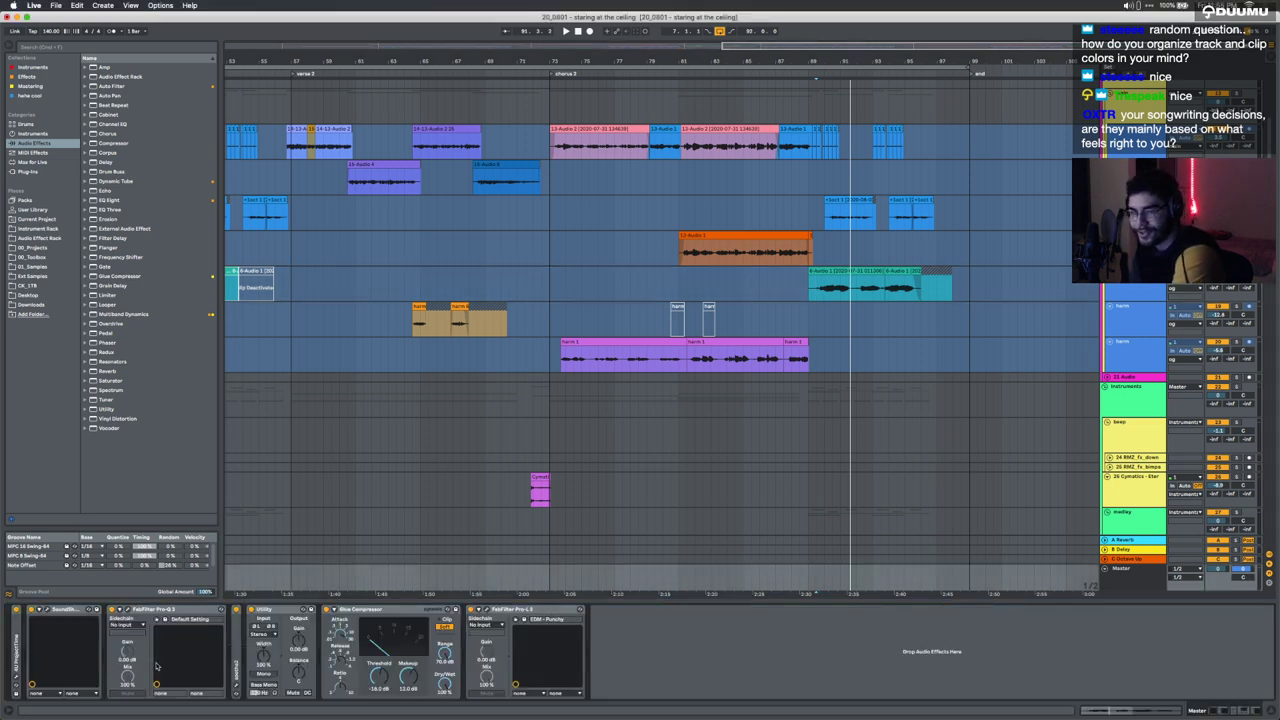
click(53, 613)
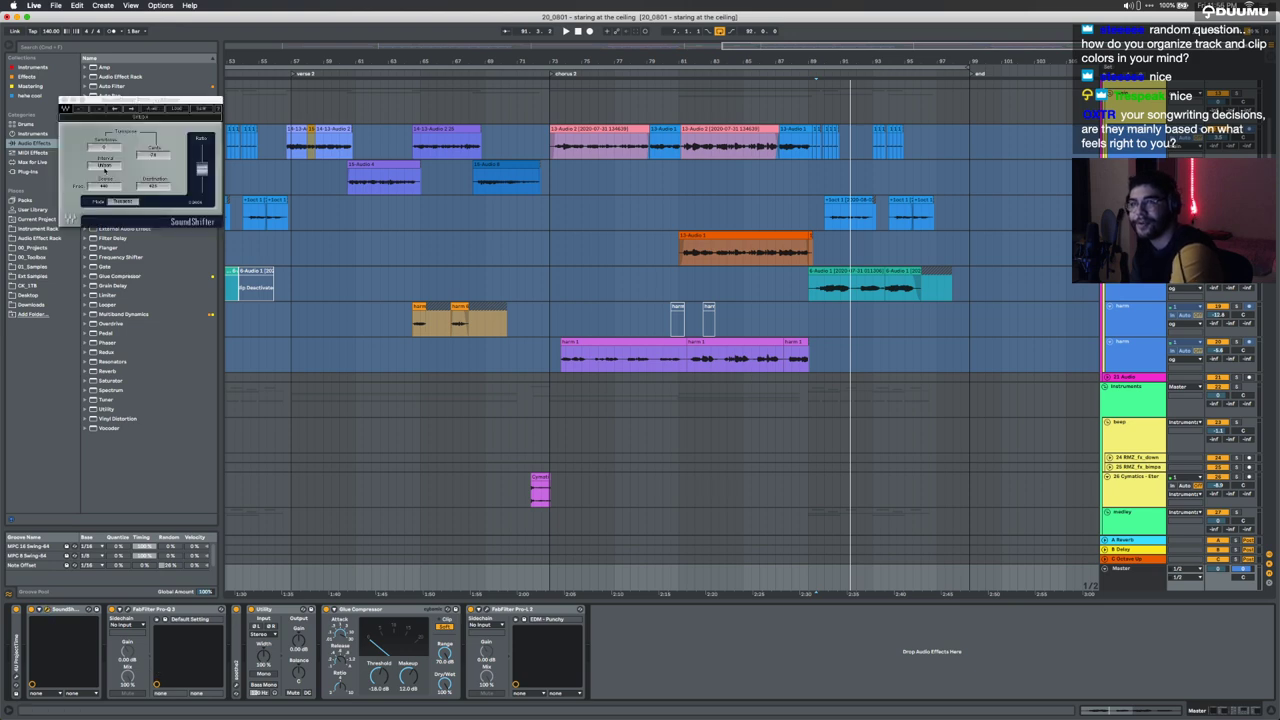
click(64, 100)
Step: Show the whole arrangement and place the insert marker at bar 16, just before the first verse
scroll(672, 364, down, 5)
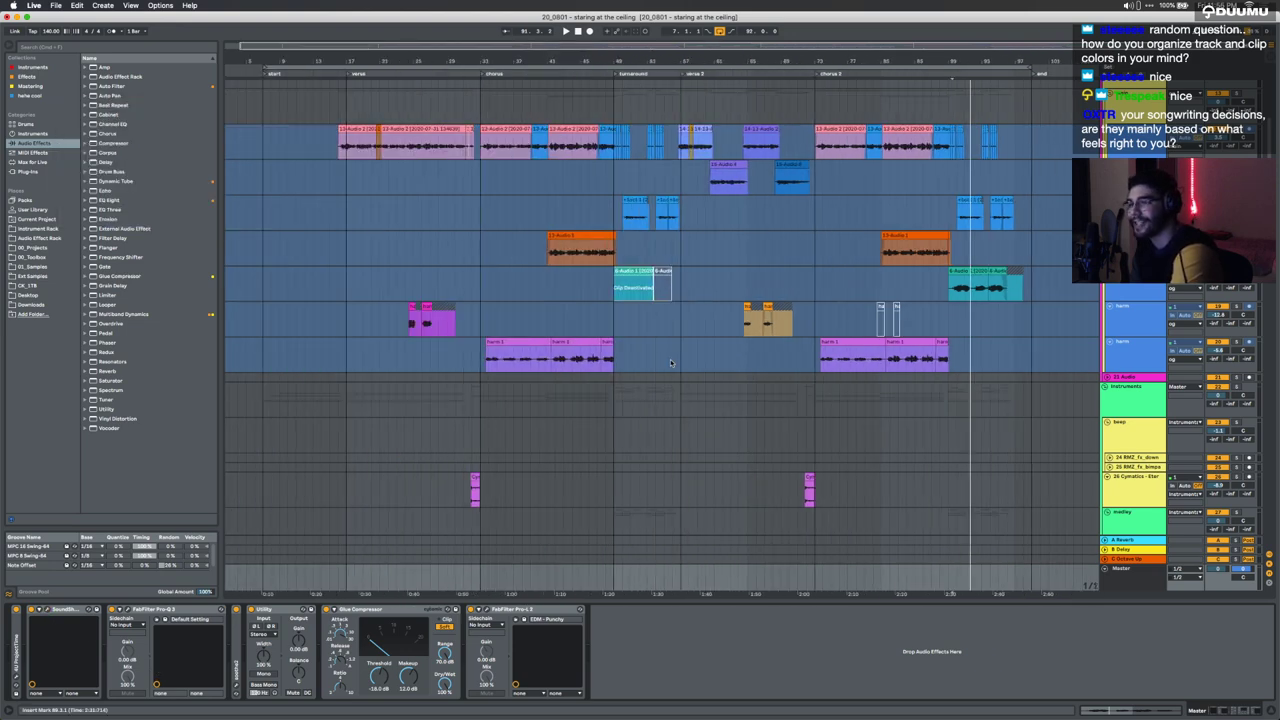
scroll(672, 364, up, 5)
scroll(672, 364, up, 1)
click(358, 471)
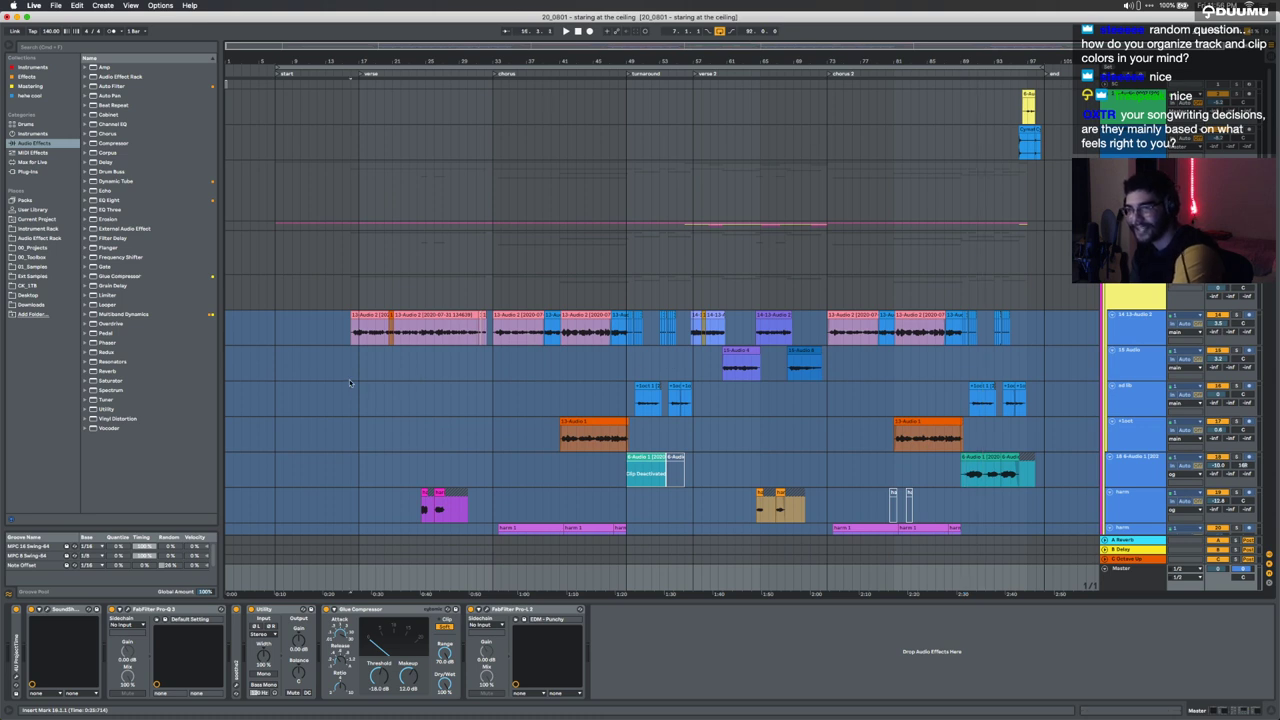
click(351, 376)
click(343, 574)
click(351, 574)
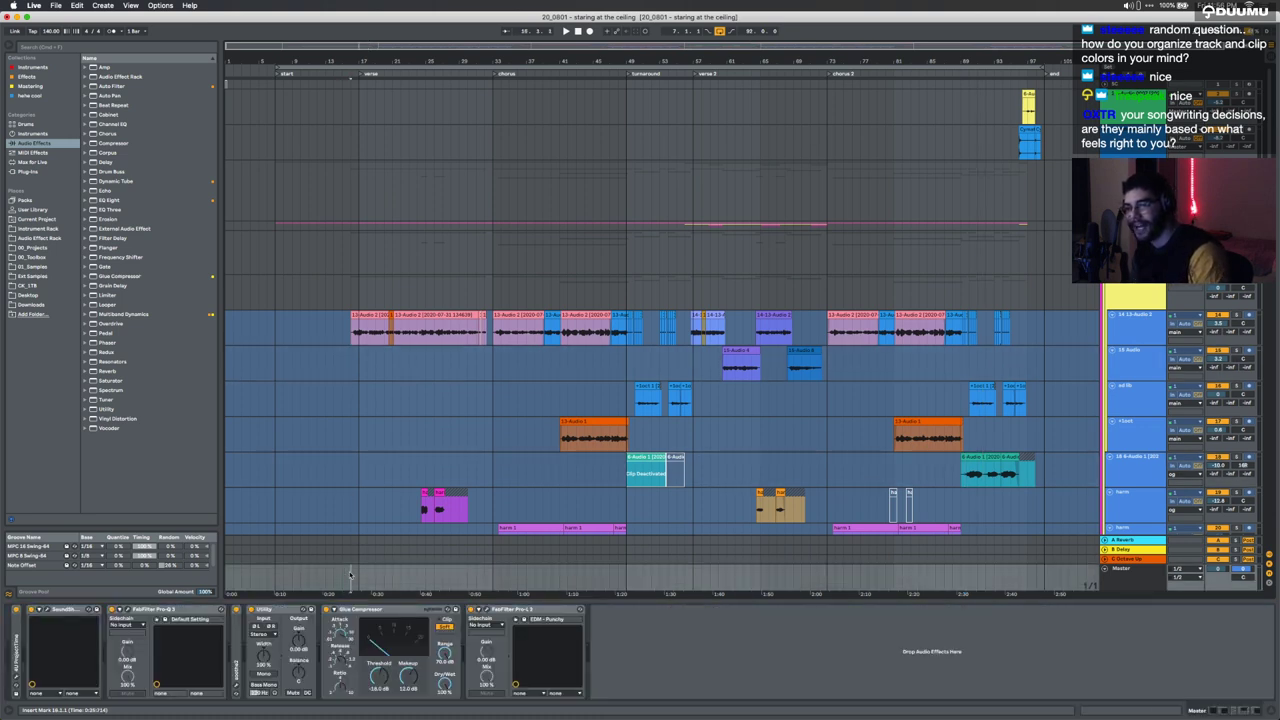
Step: Bypass SoundShifter on the Master track and play the song from the start of the first chorus
click(31, 609)
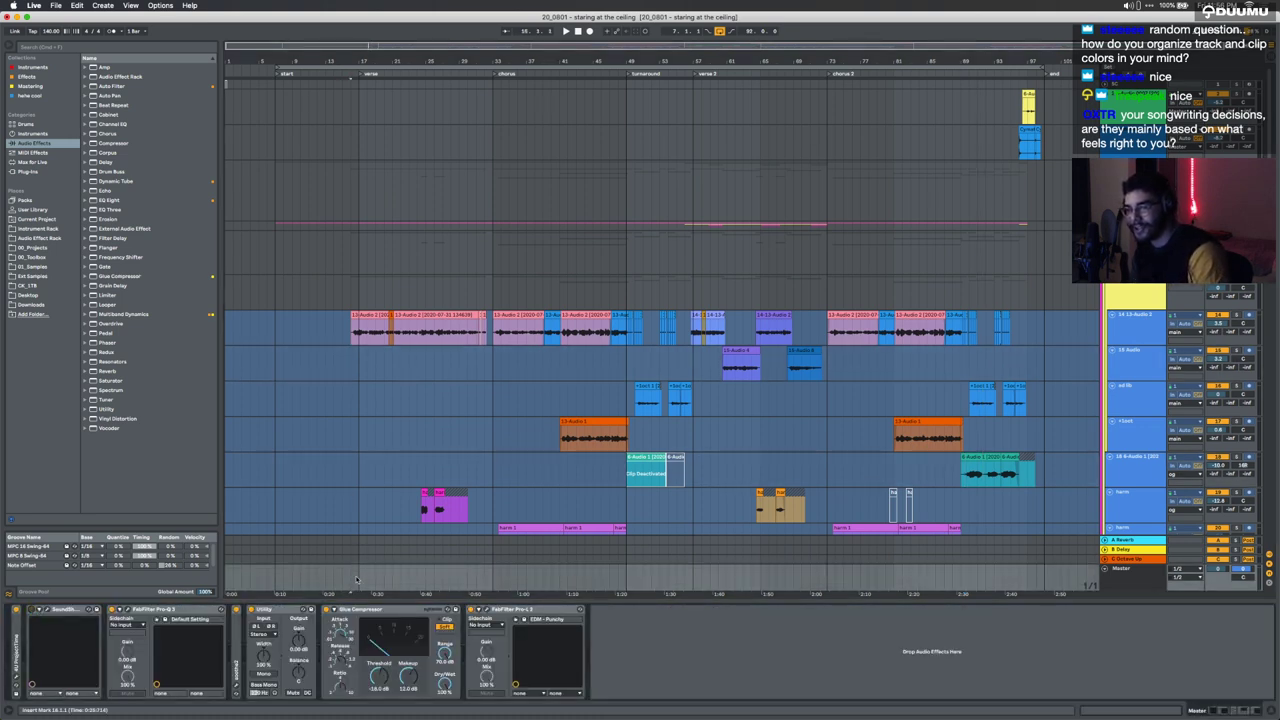
click(493, 572)
key(space)
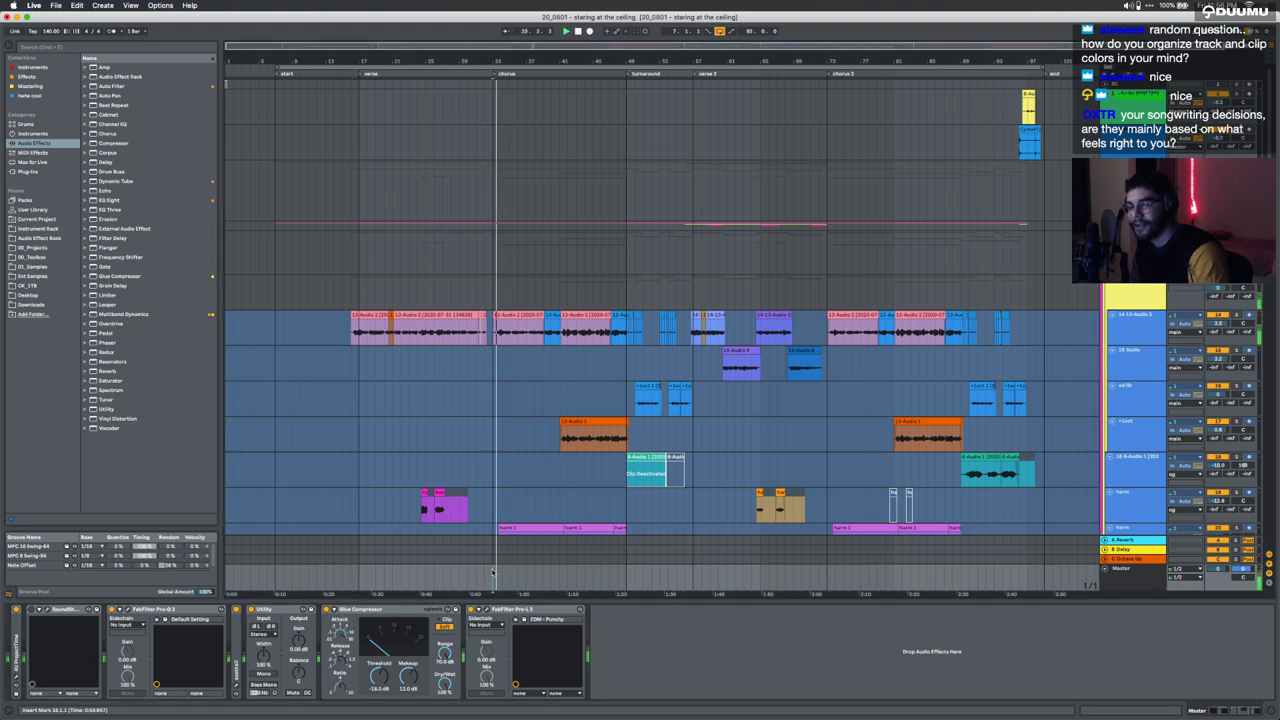
Step: Show the Pro-Q 3 curve on the Master track and play the song from the middle of the first chorus
click(46, 610)
click(46, 610)
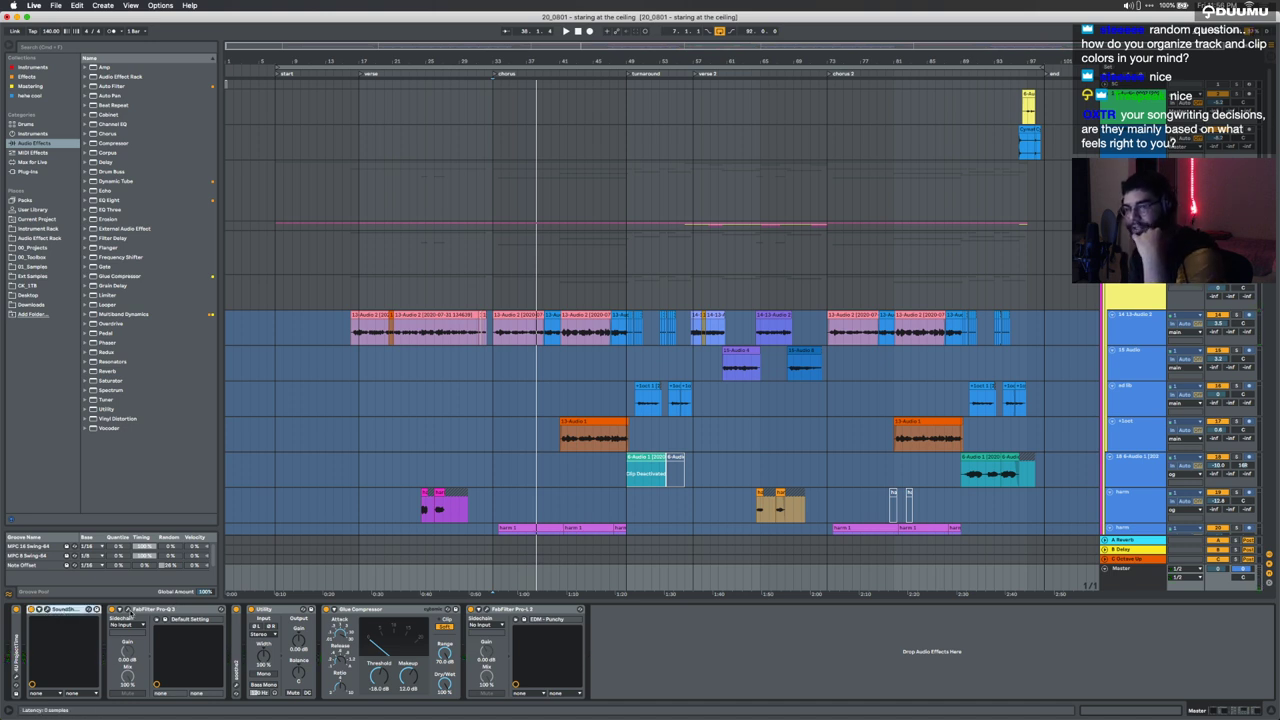
click(128, 611)
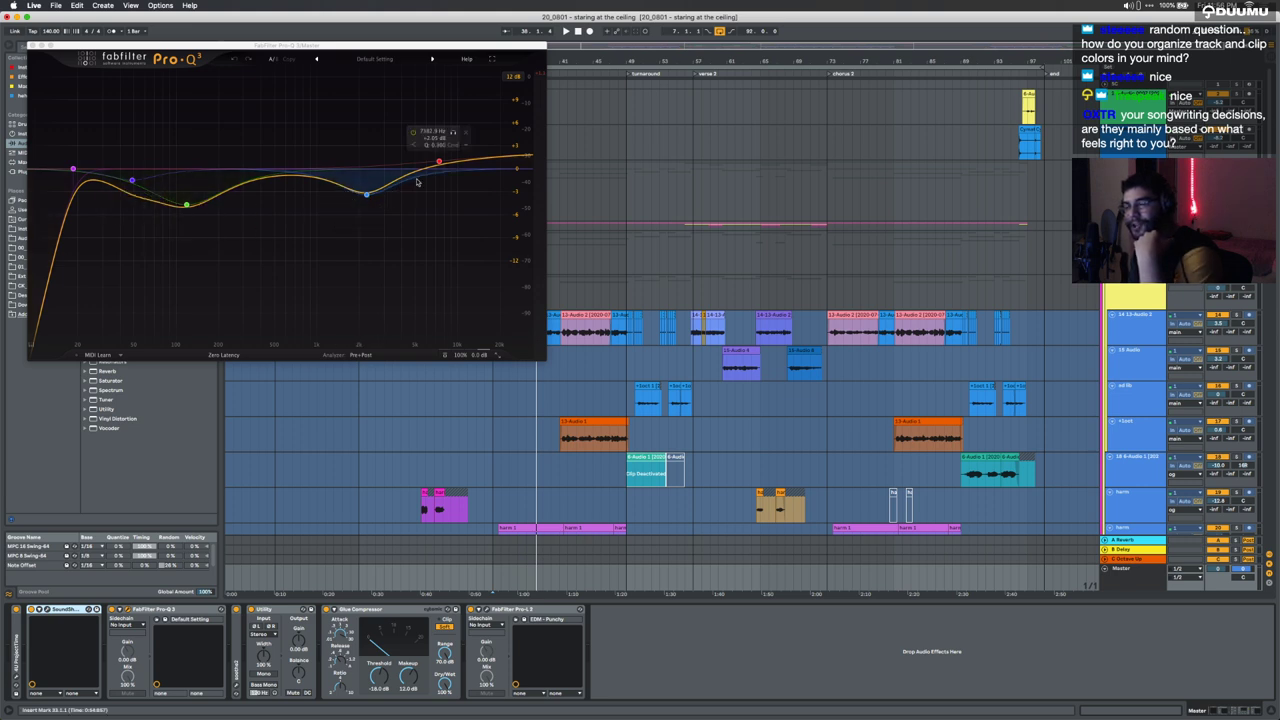
click(553, 582)
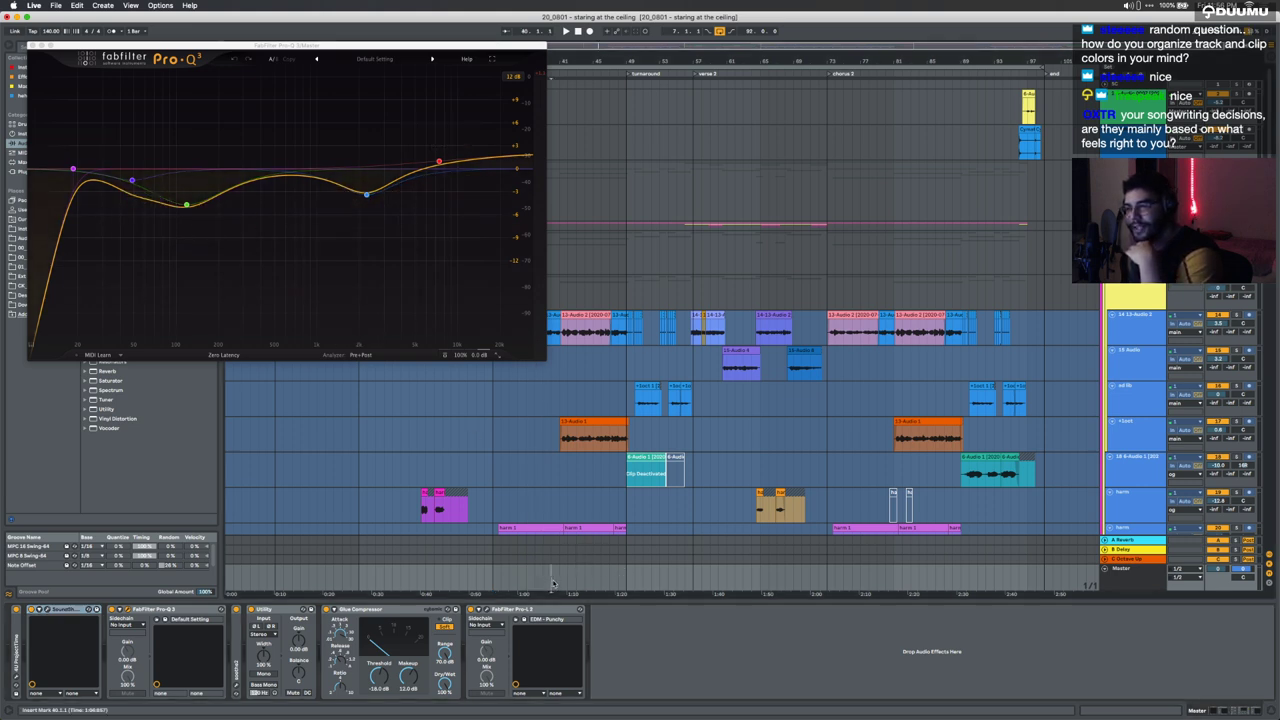
key(space)
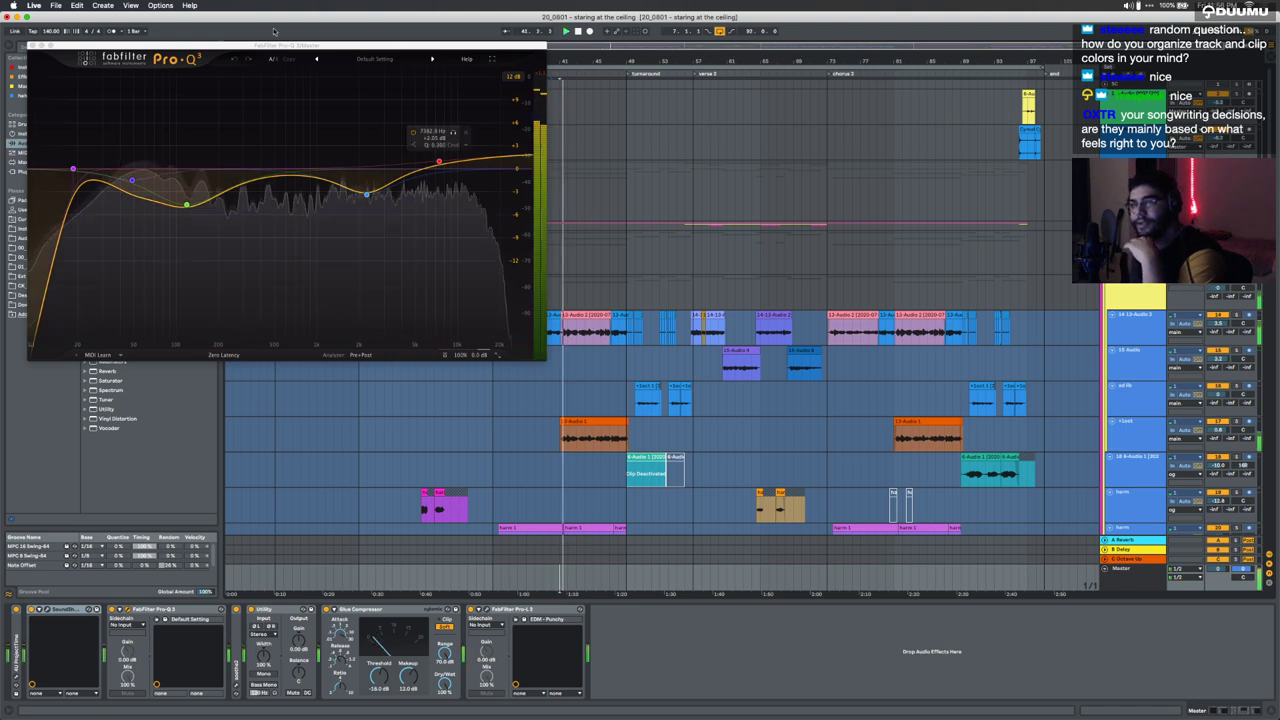
Step: Solo the 118 Hz band and the 2.2 kHz band in Pro-Q 3, restore the full curve, and close the plugin window
click(200, 222)
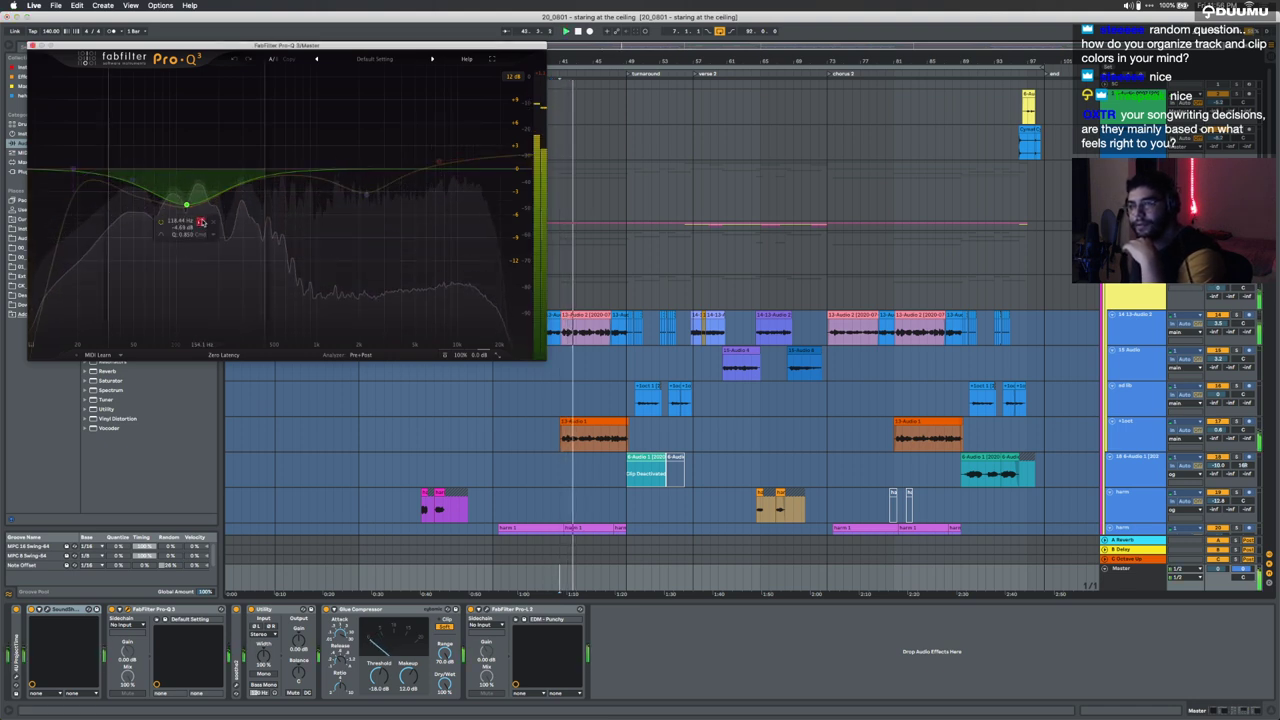
click(382, 212)
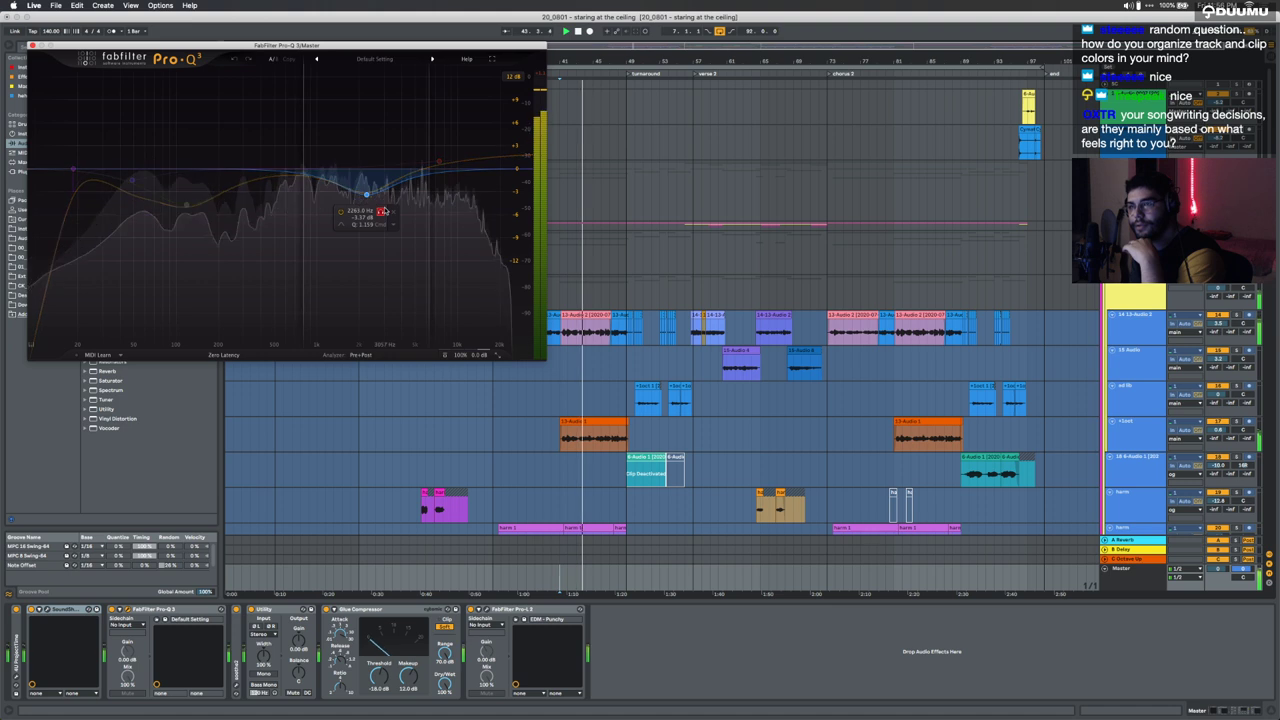
click(382, 212)
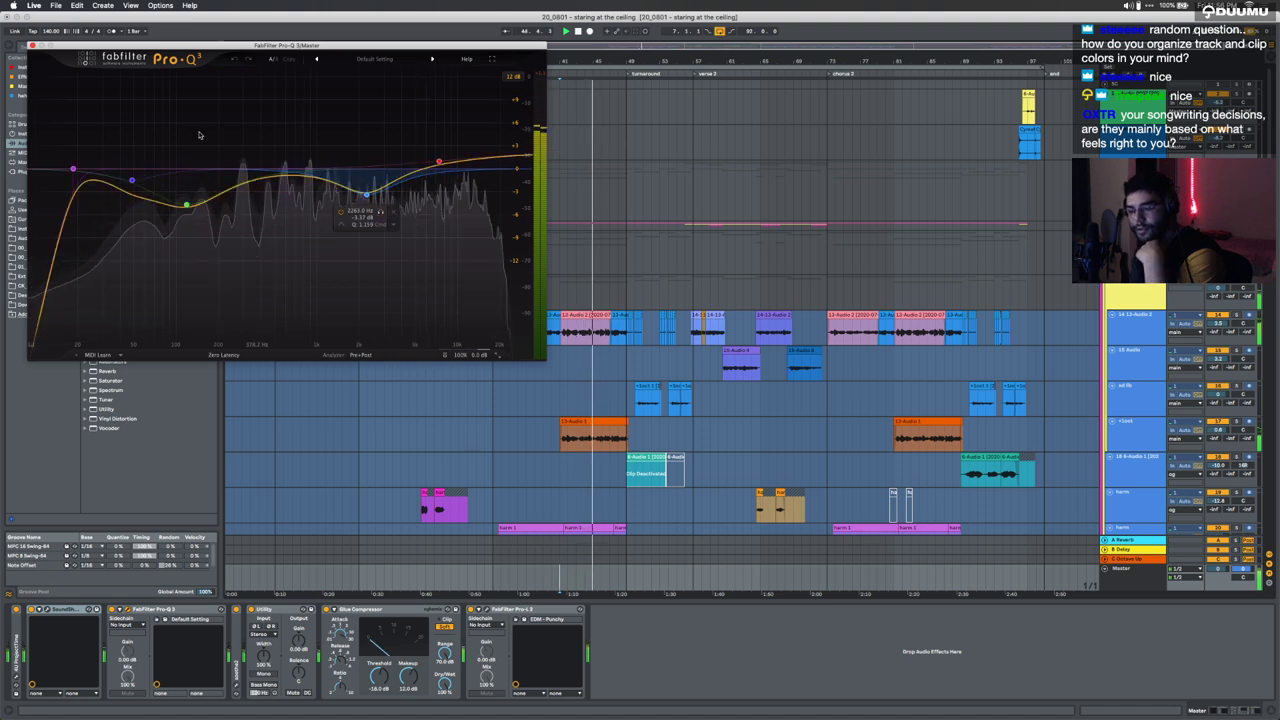
click(33, 46)
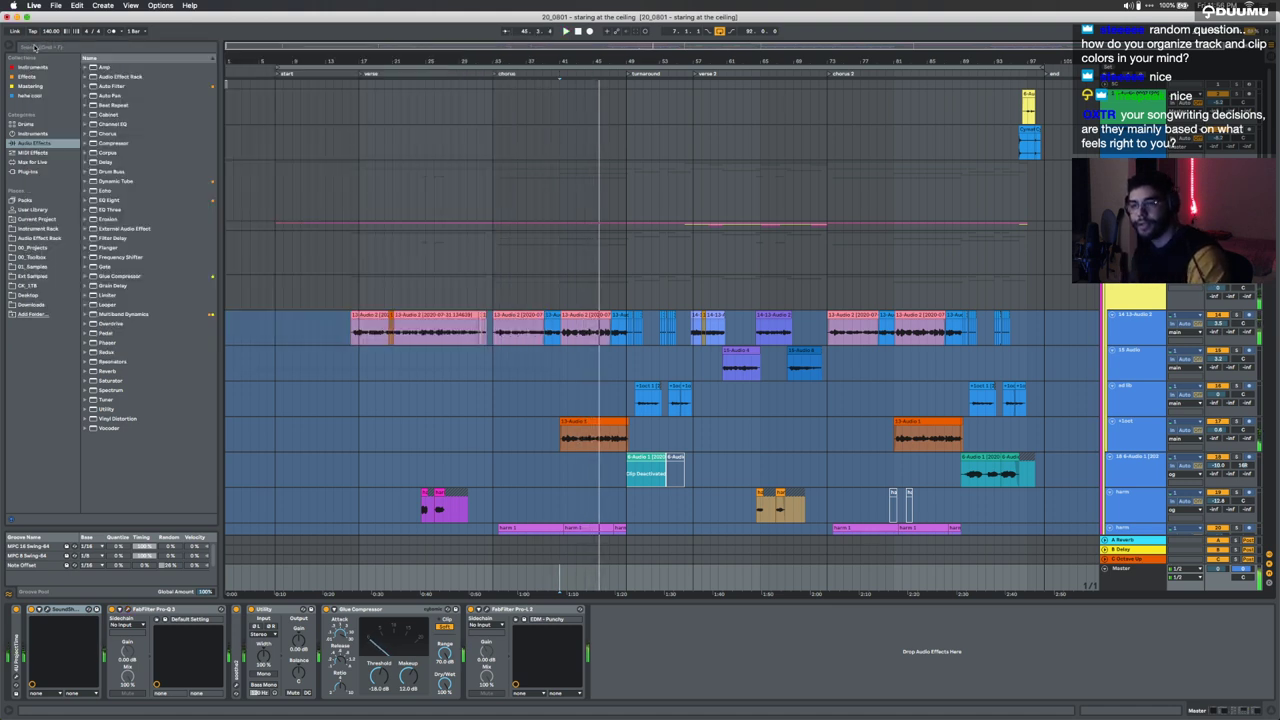
Step: Open soothe2 on the Master track, play the chorus with delta monitoring on and off again, and close its window
click(236, 685)
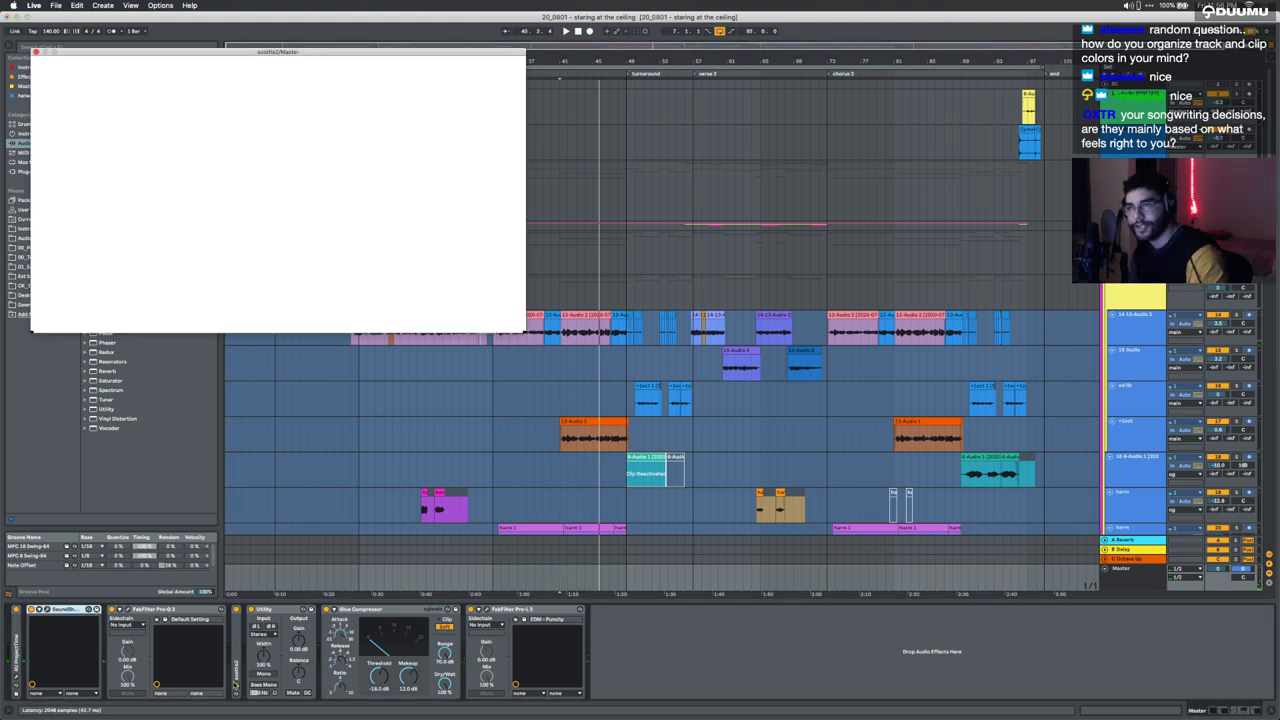
key(space)
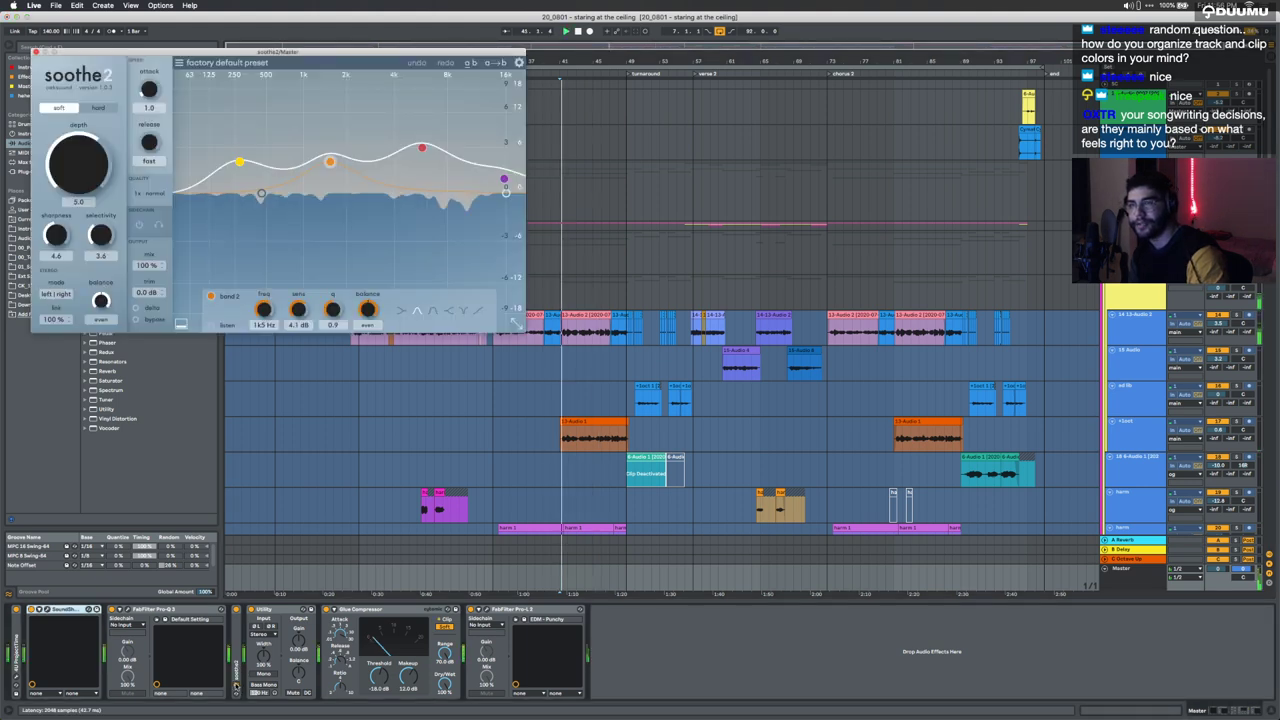
click(137, 308)
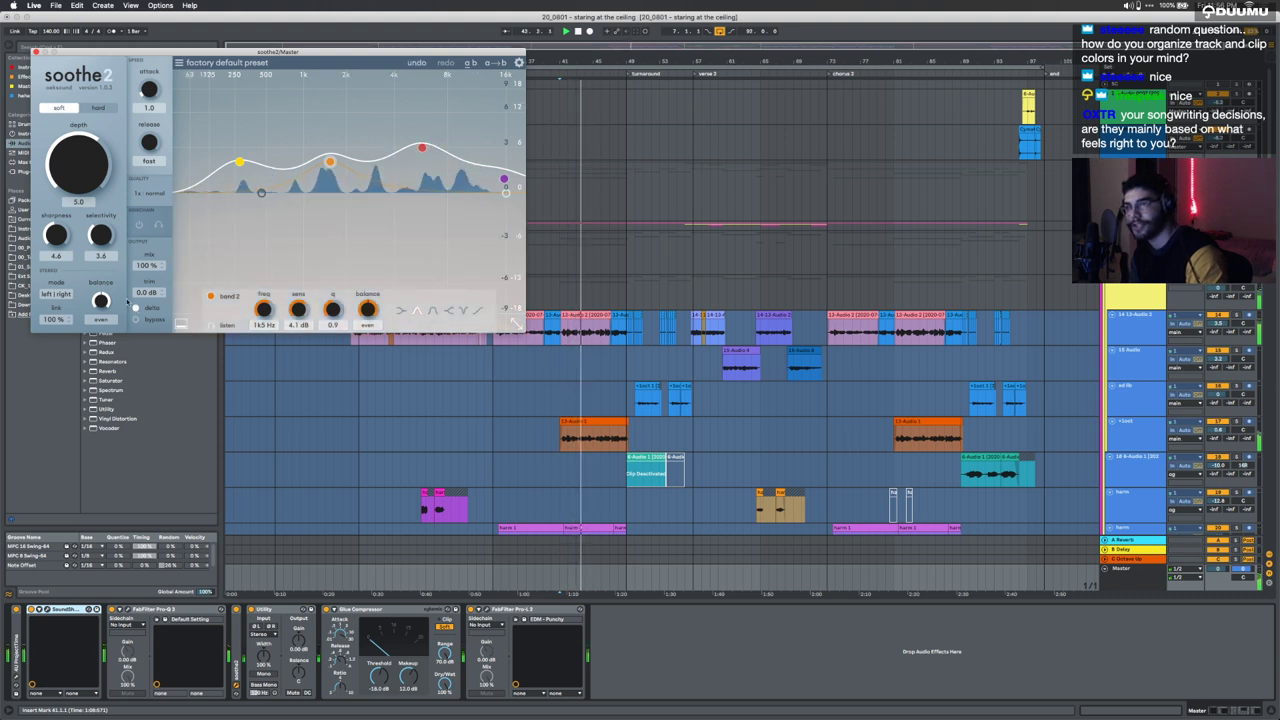
click(137, 309)
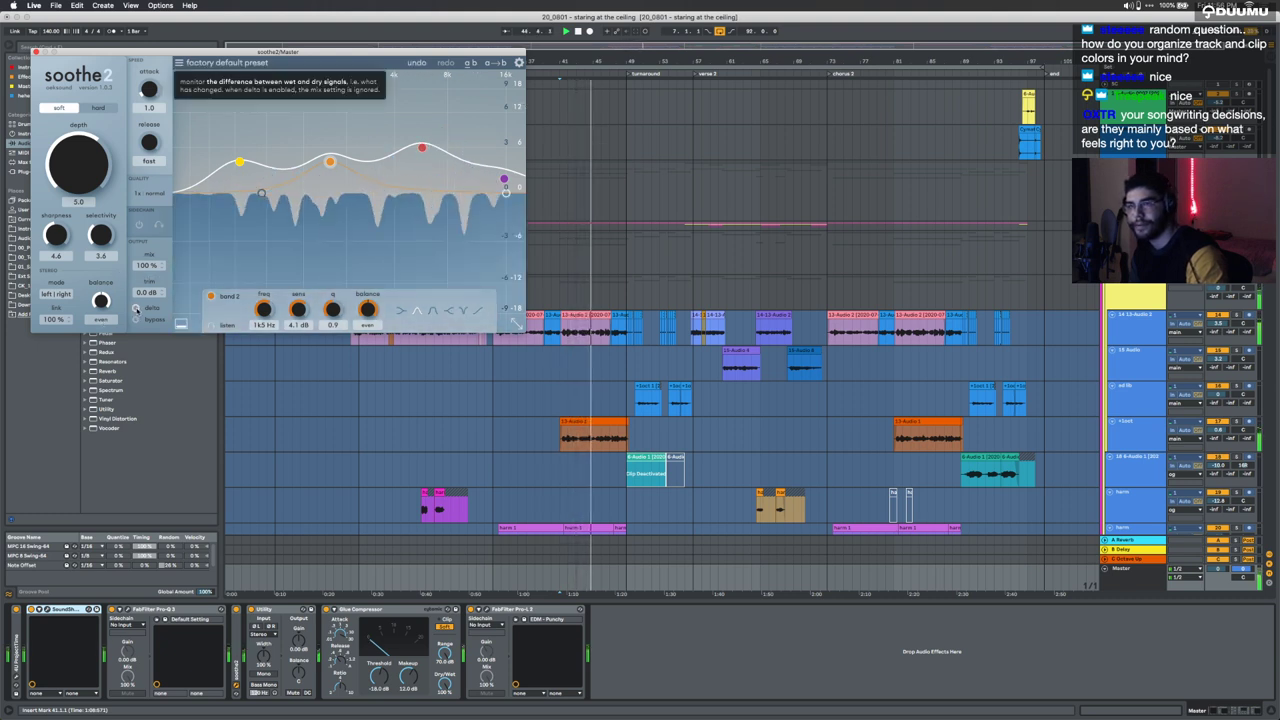
click(36, 52)
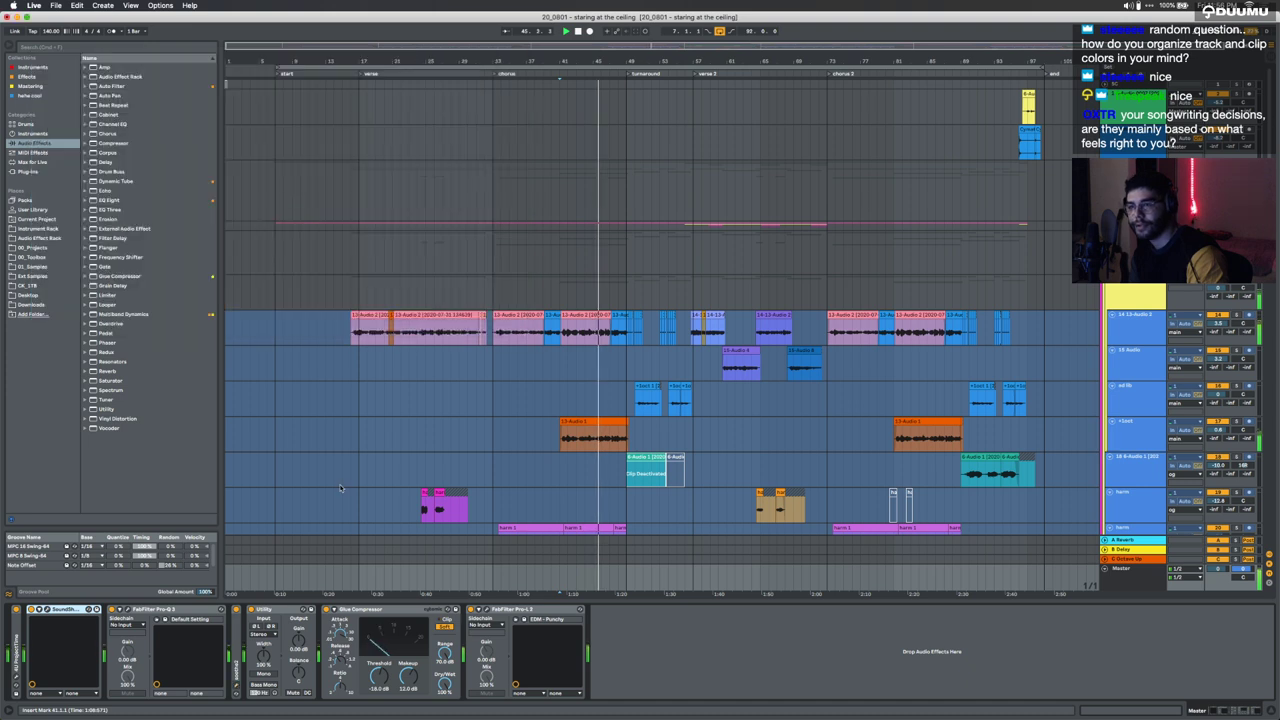
Step: Examine the Master track's Glue Compressor and the Pro-L 2 limiter settings, and close the limiter window
click(366, 614)
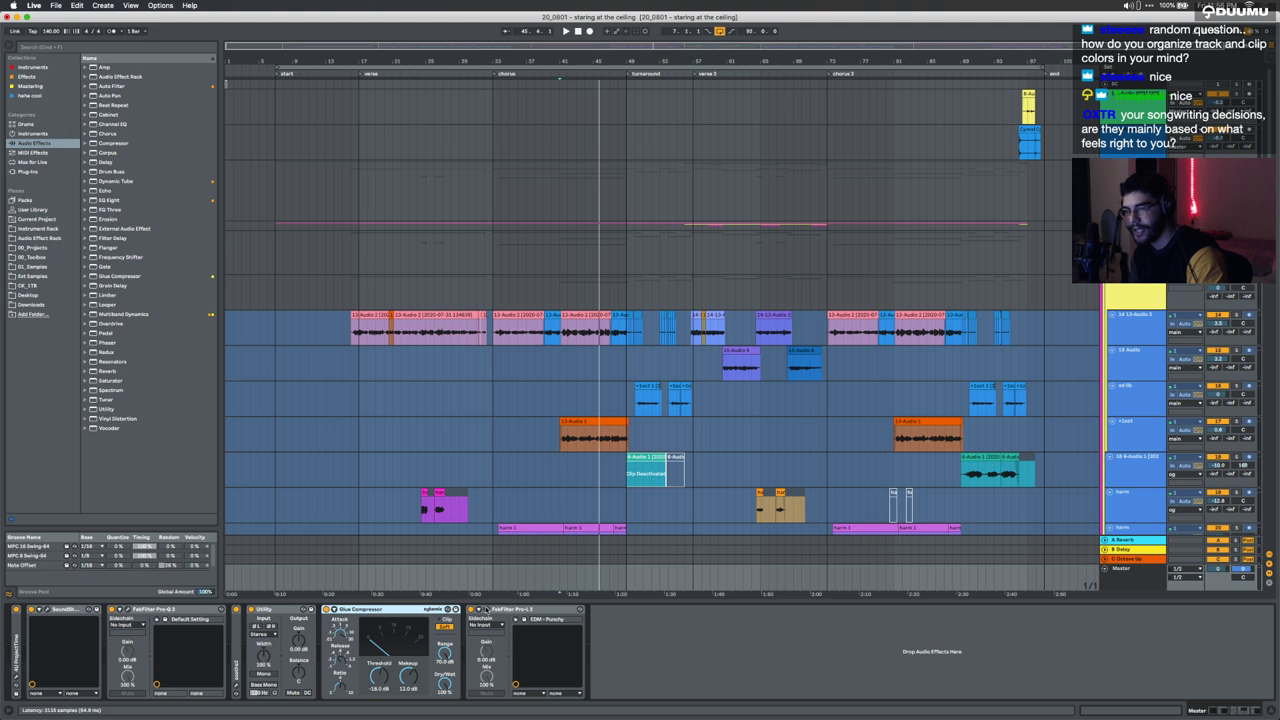
click(487, 609)
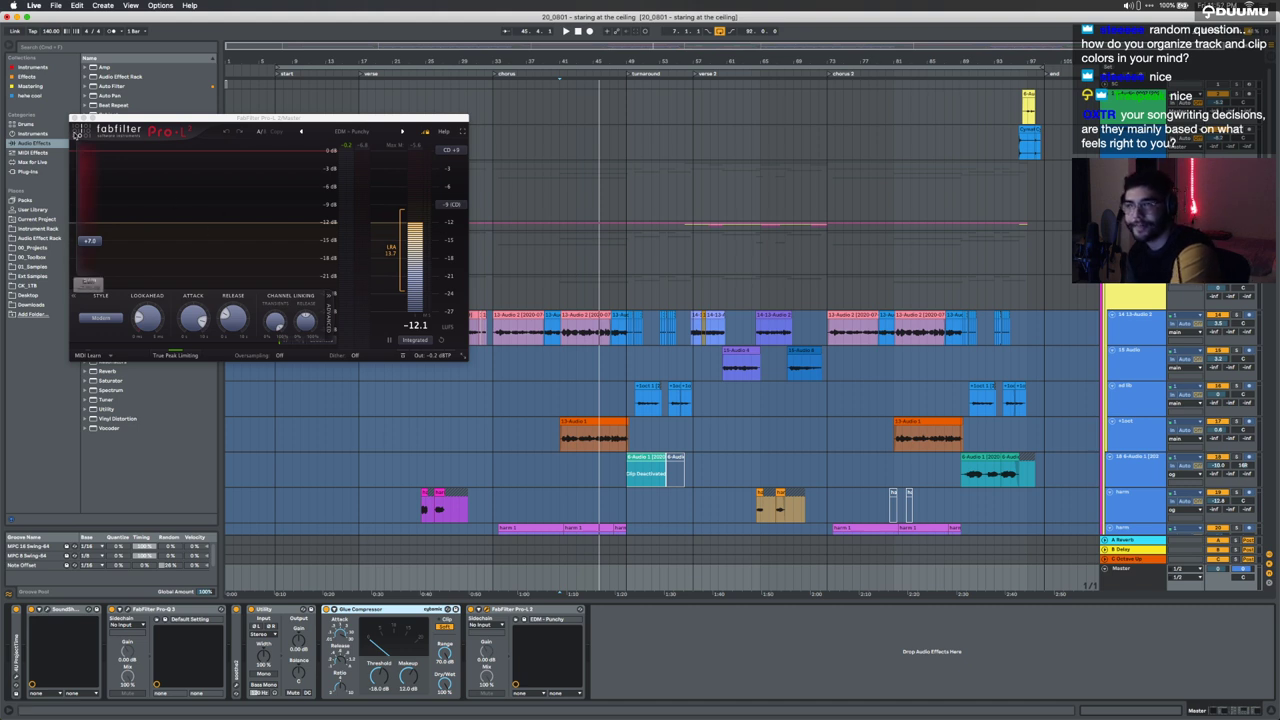
click(74, 118)
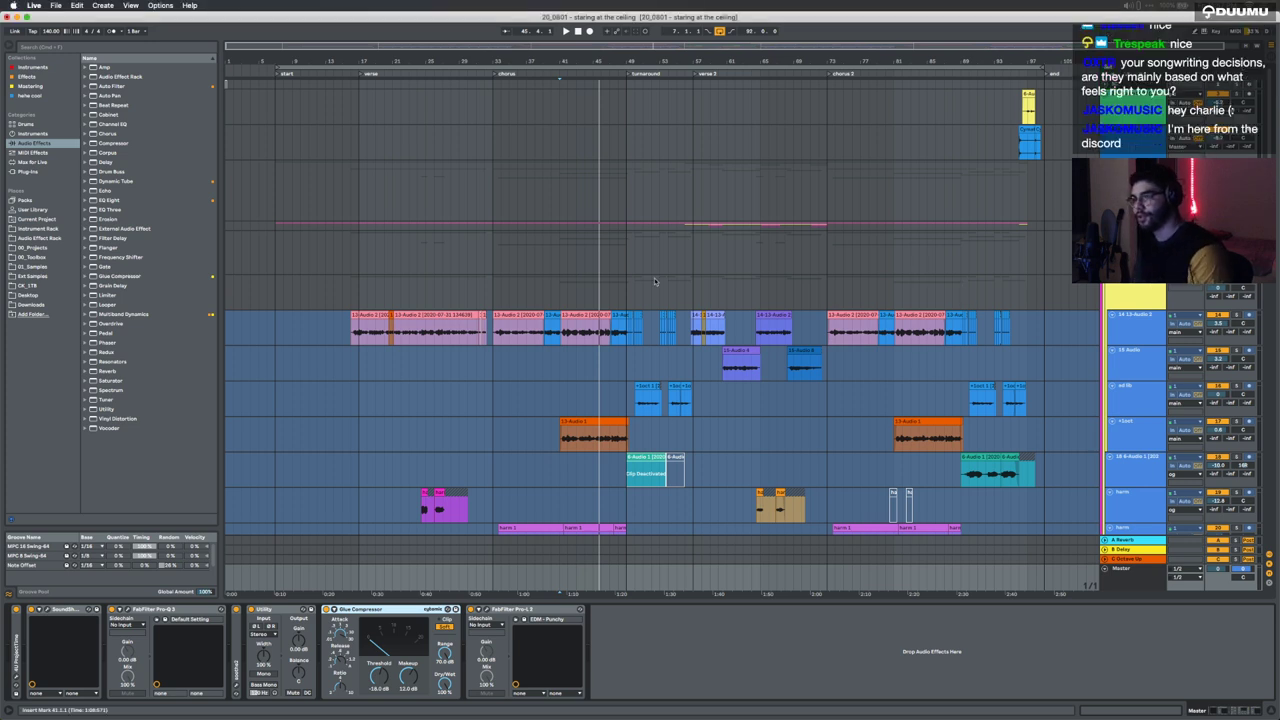
Step: Examine the vocal tracks by selecting the verse-to-chorus range, the turnaround gap on the +1oct track, and verse 2 on the upper harm track
drag(626, 440, 291, 298)
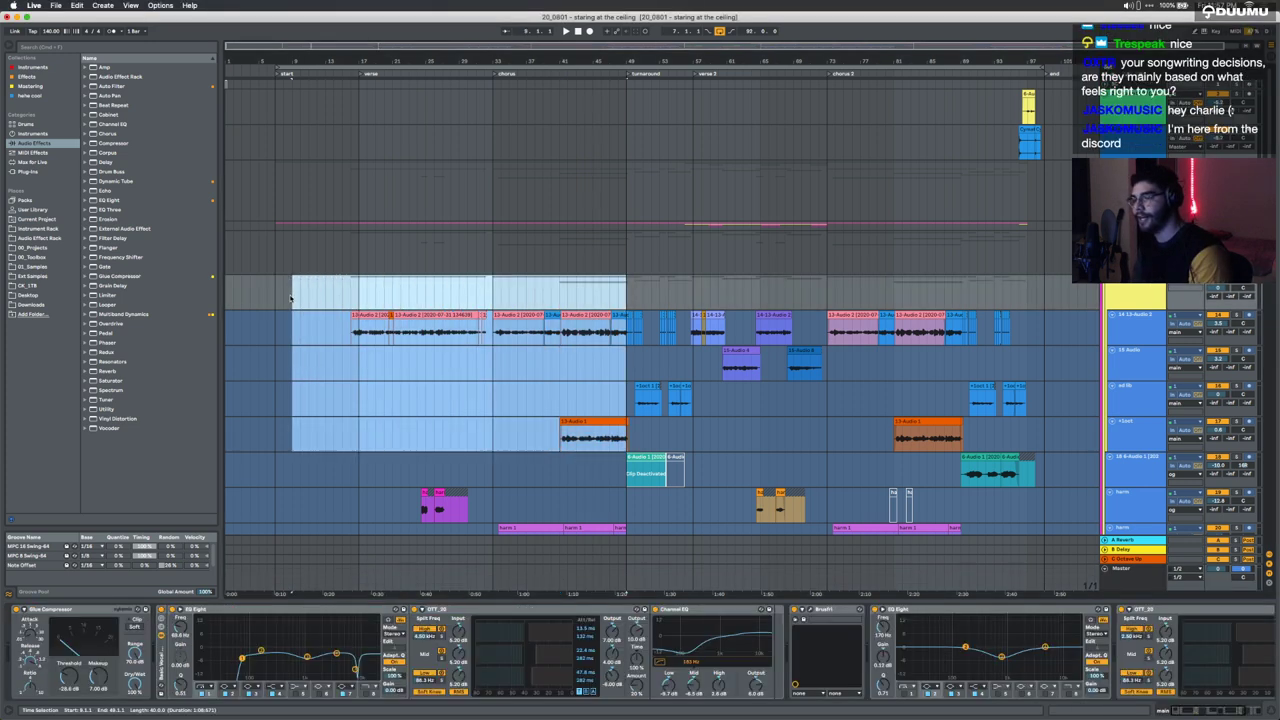
click(1109, 227)
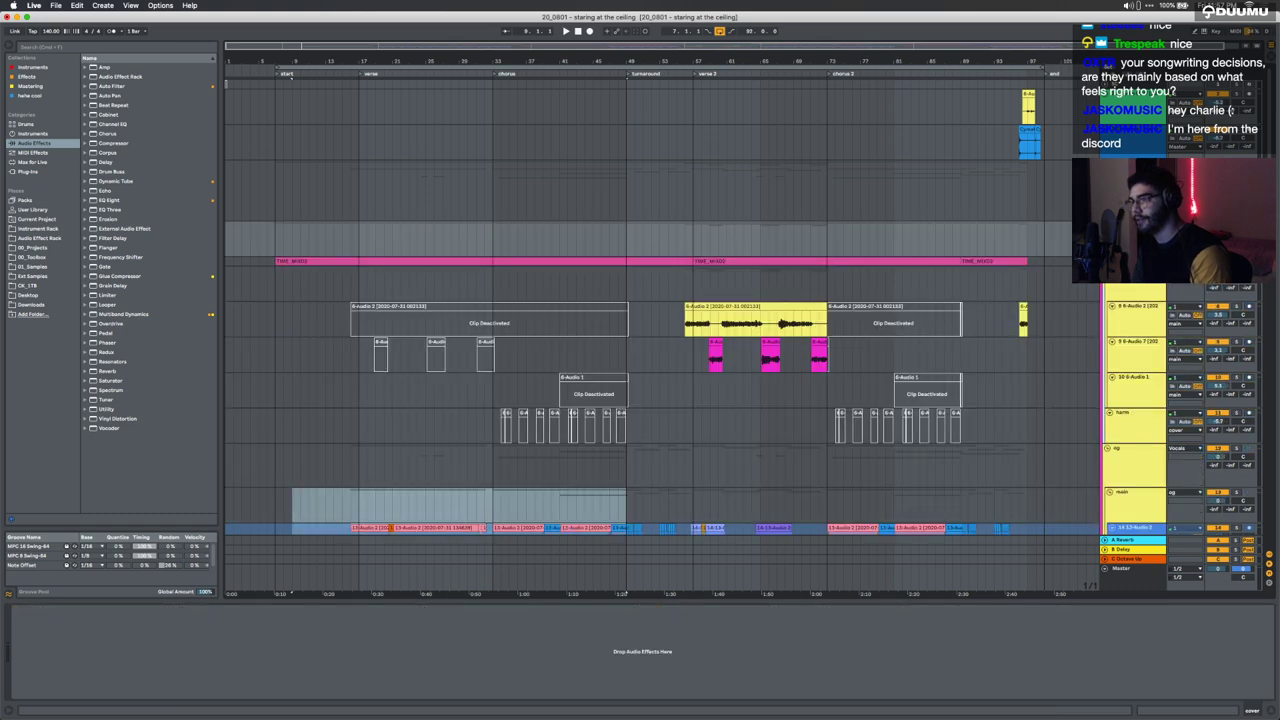
scroll(655, 349, down, 5)
scroll(655, 349, down, 3)
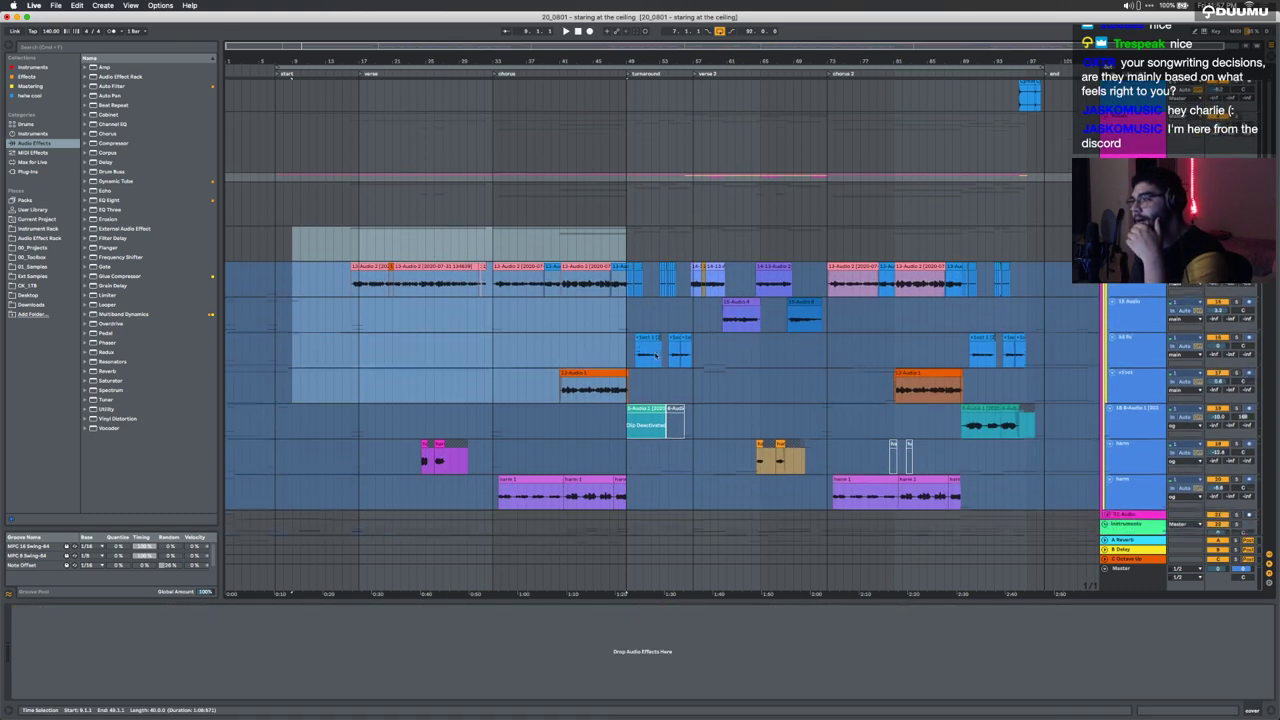
scroll(655, 349, down, 2)
click(654, 350)
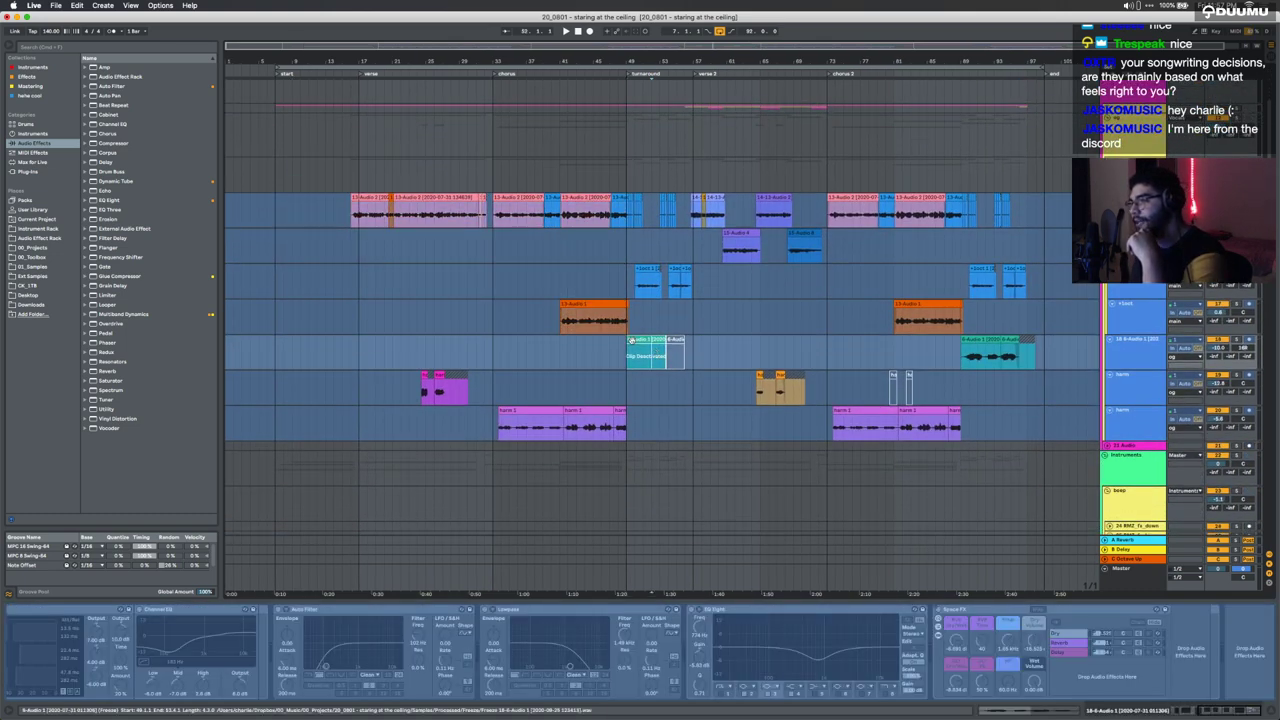
drag(699, 322, 628, 320)
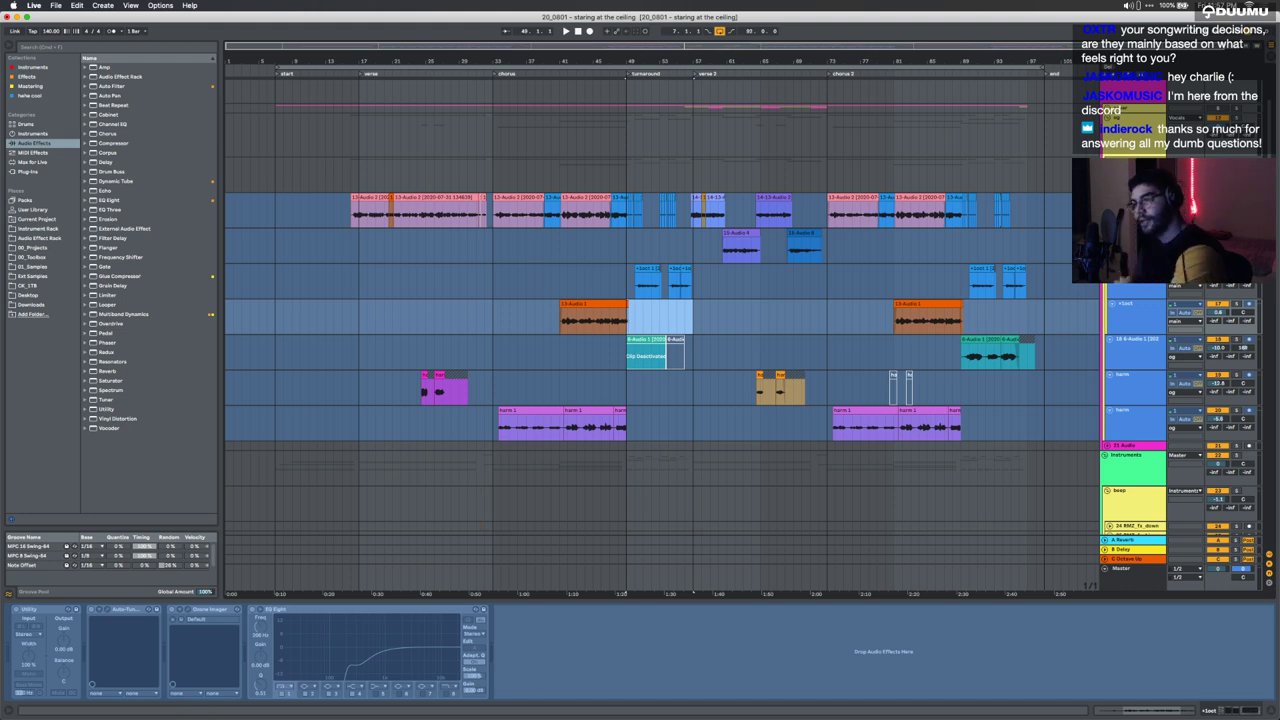
drag(624, 385, 828, 393)
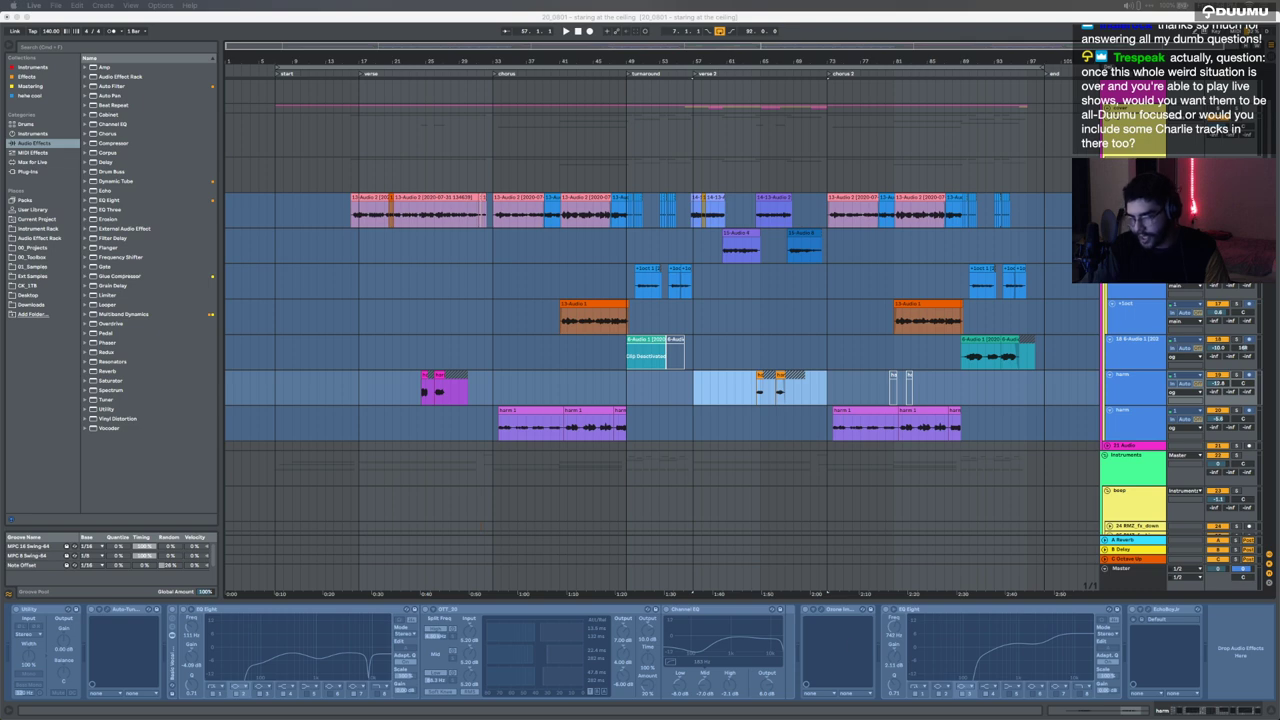
Step: Hide the device view and collapse all groups and tracks in the arrangement
click(1132, 293)
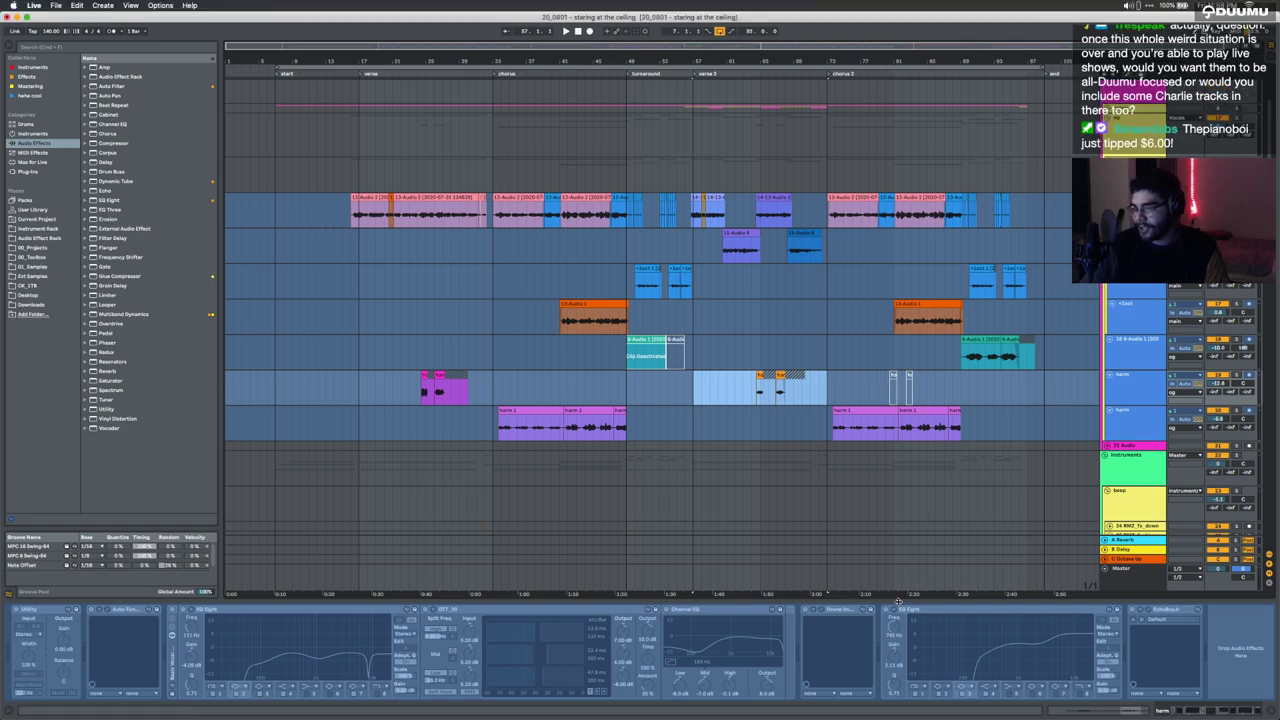
key(super+alt+l)
scroll(900, 604, down, 15)
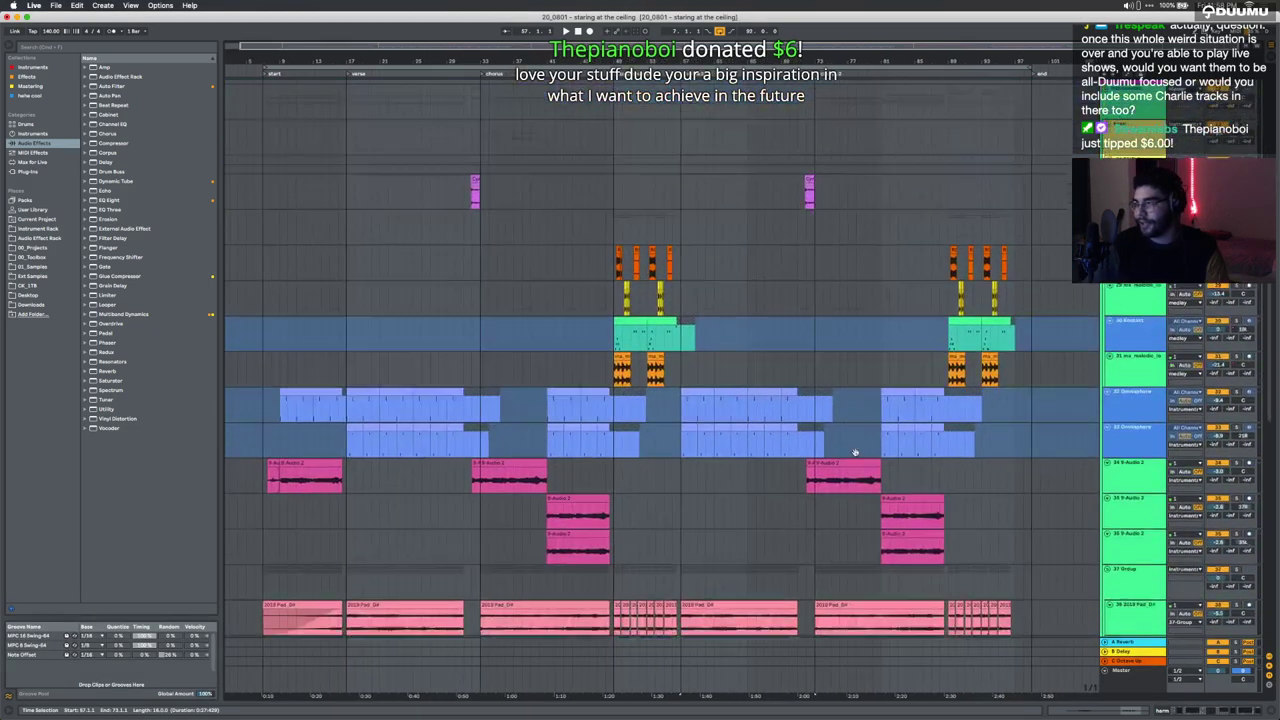
scroll(855, 456, down, 15)
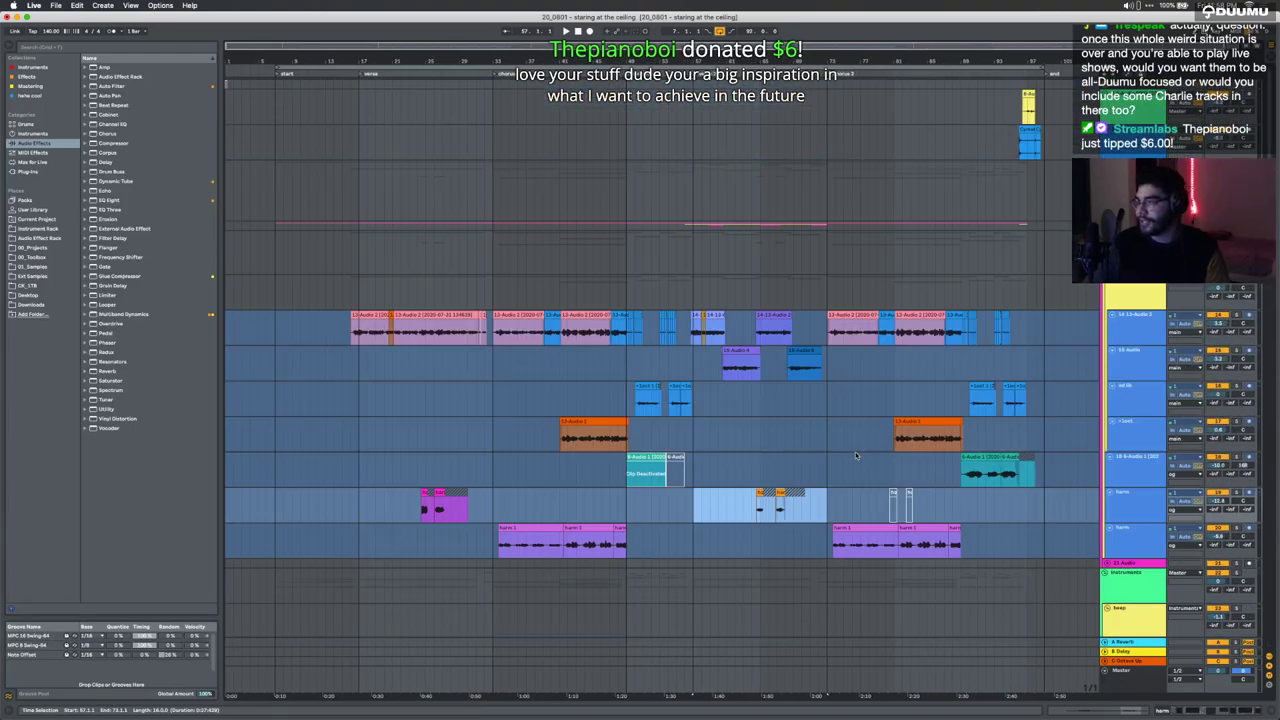
click(670, 350)
key(alt+u)
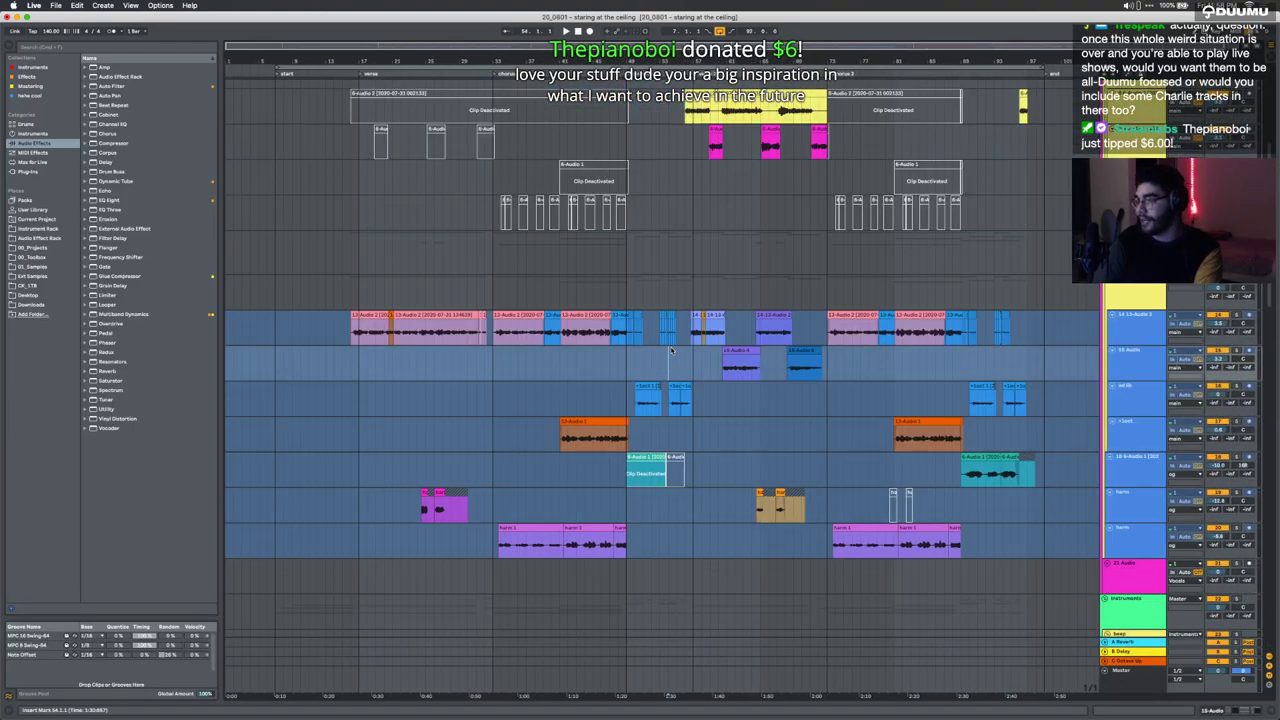
key(alt+u)
Step: Unfold the Drums group with its snare, clap and Drum Rack tracks, and select the Drum Rack from mid-chorus to the end
click(1105, 176)
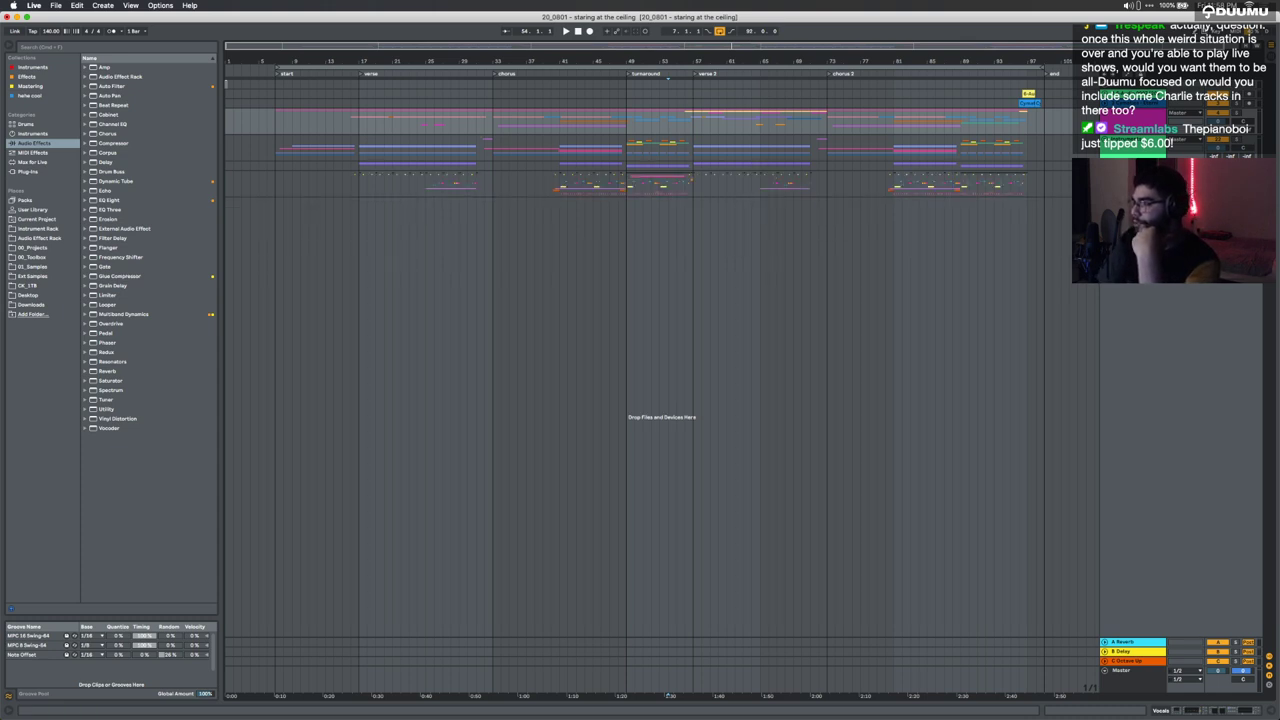
click(1107, 230)
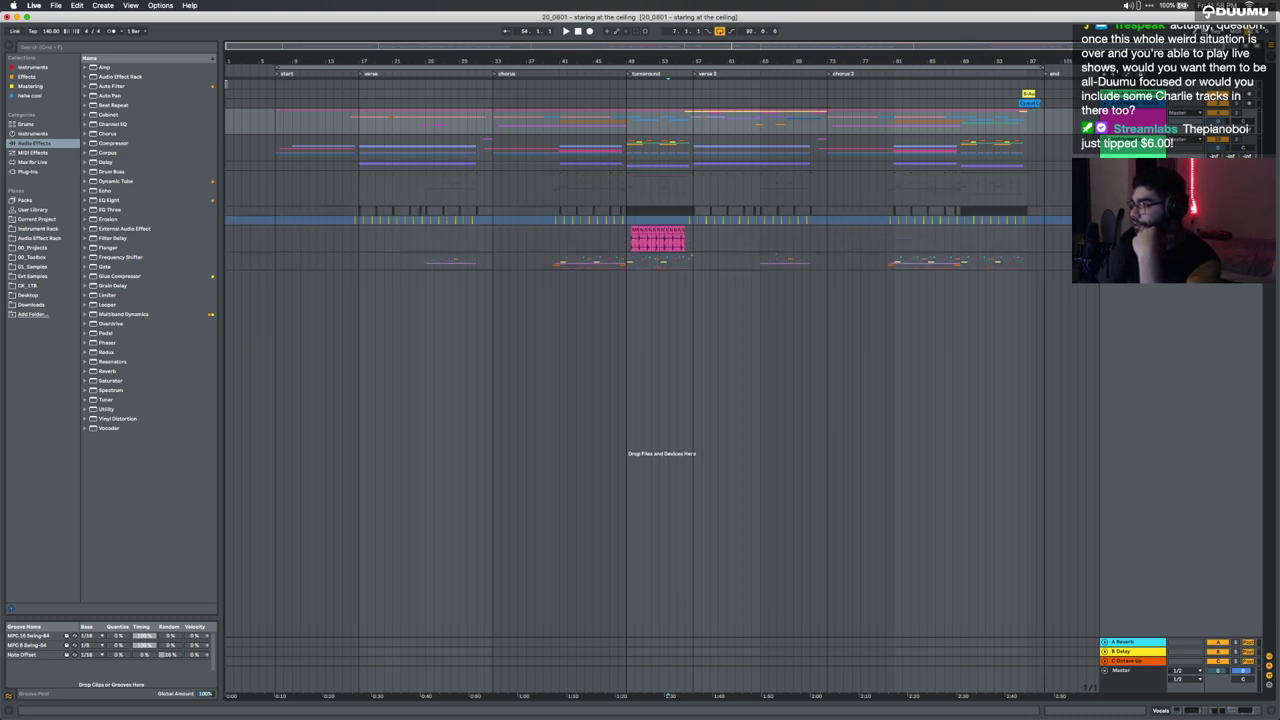
click(1107, 220)
click(1107, 211)
drag(1079, 228, 577, 241)
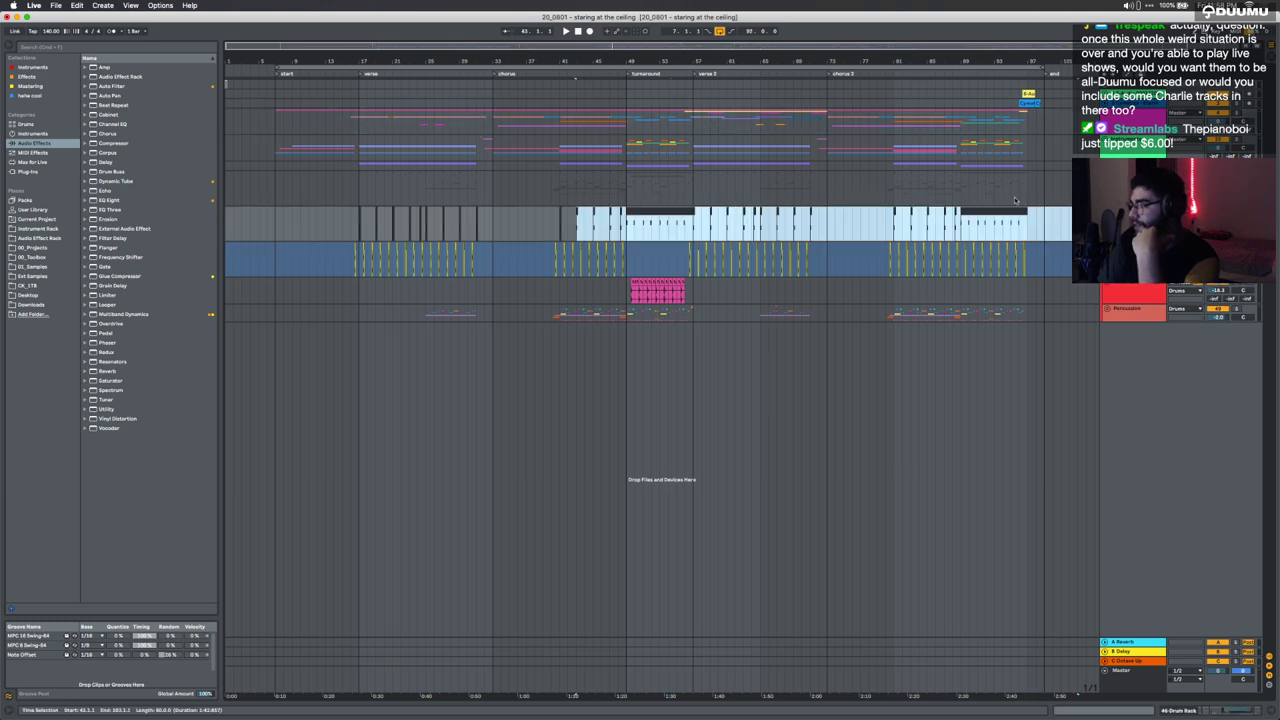
Step: Unfold the Bass group and its Kontakt, 808 and Audio tracks, and select the bass clips from bar 35 to the end
click(1107, 165)
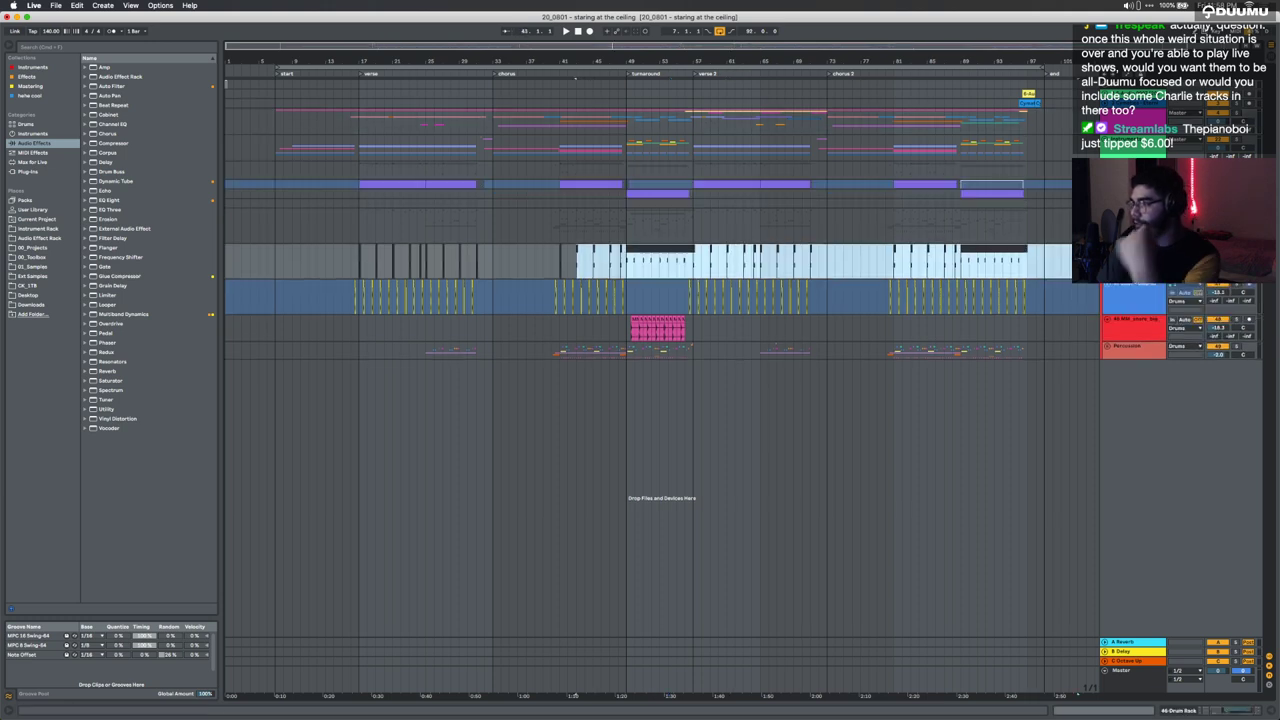
click(1130, 203)
click(1130, 166)
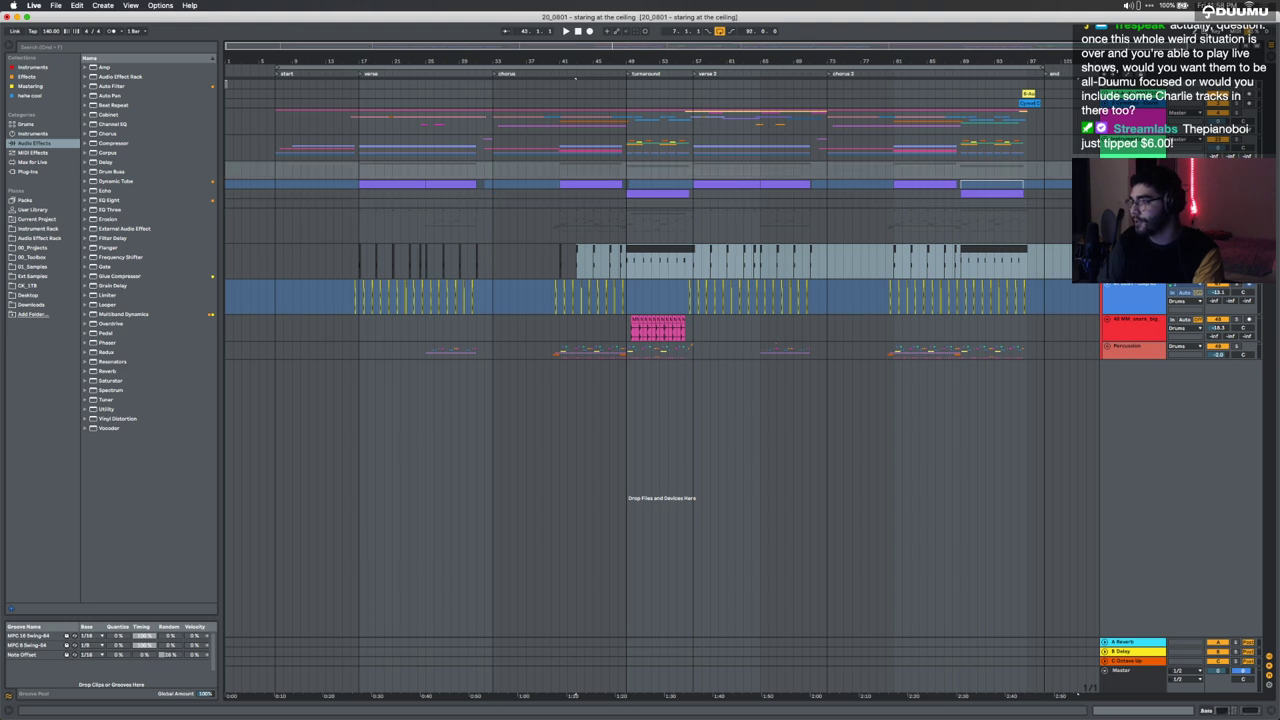
click(1130, 184)
click(1130, 203)
key(Right)
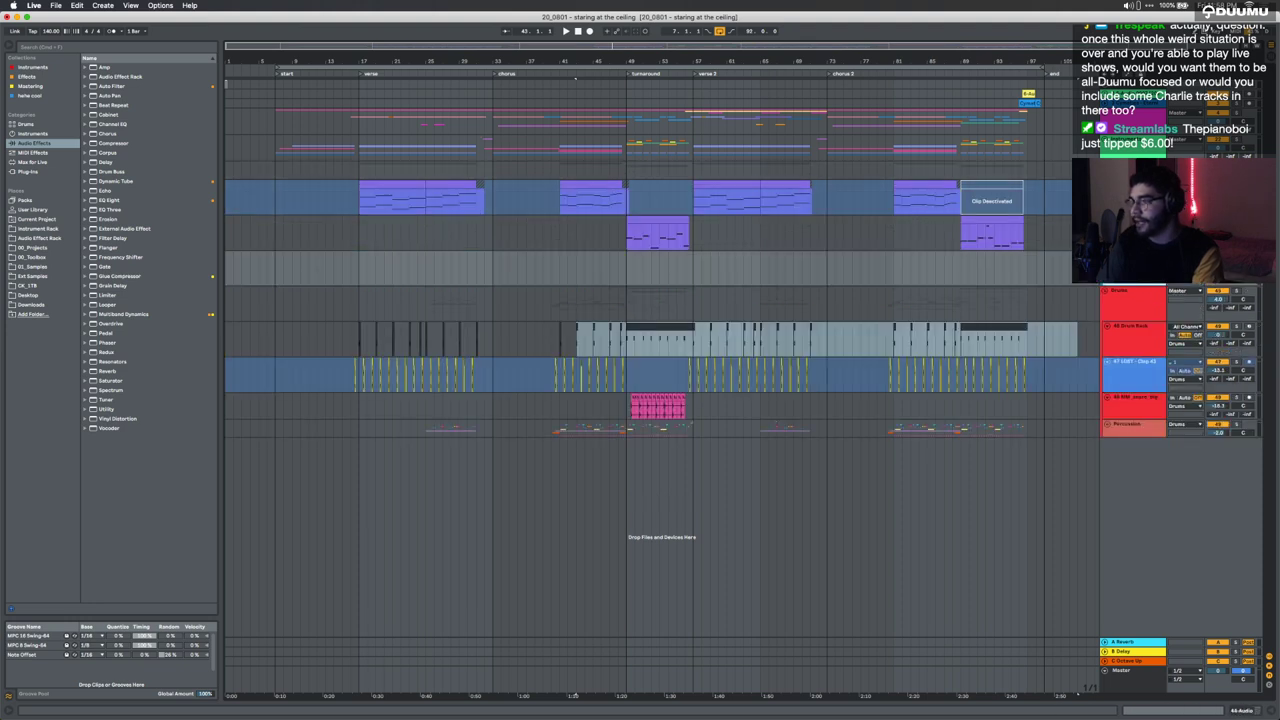
drag(1035, 238, 427, 202)
Step: Unfold the Instruments group and expand its Omnisphere, audio and pad group tracks in the arrangement
click(1106, 139)
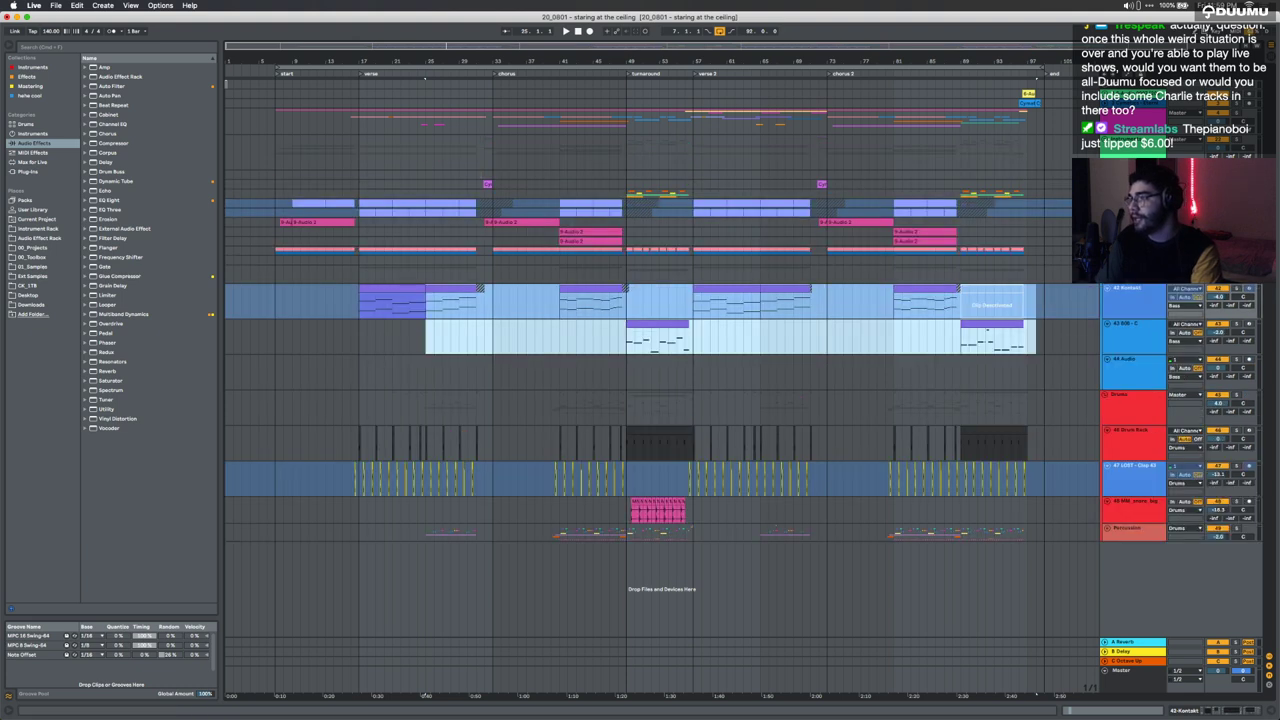
key(0)
shift+click(1134, 193)
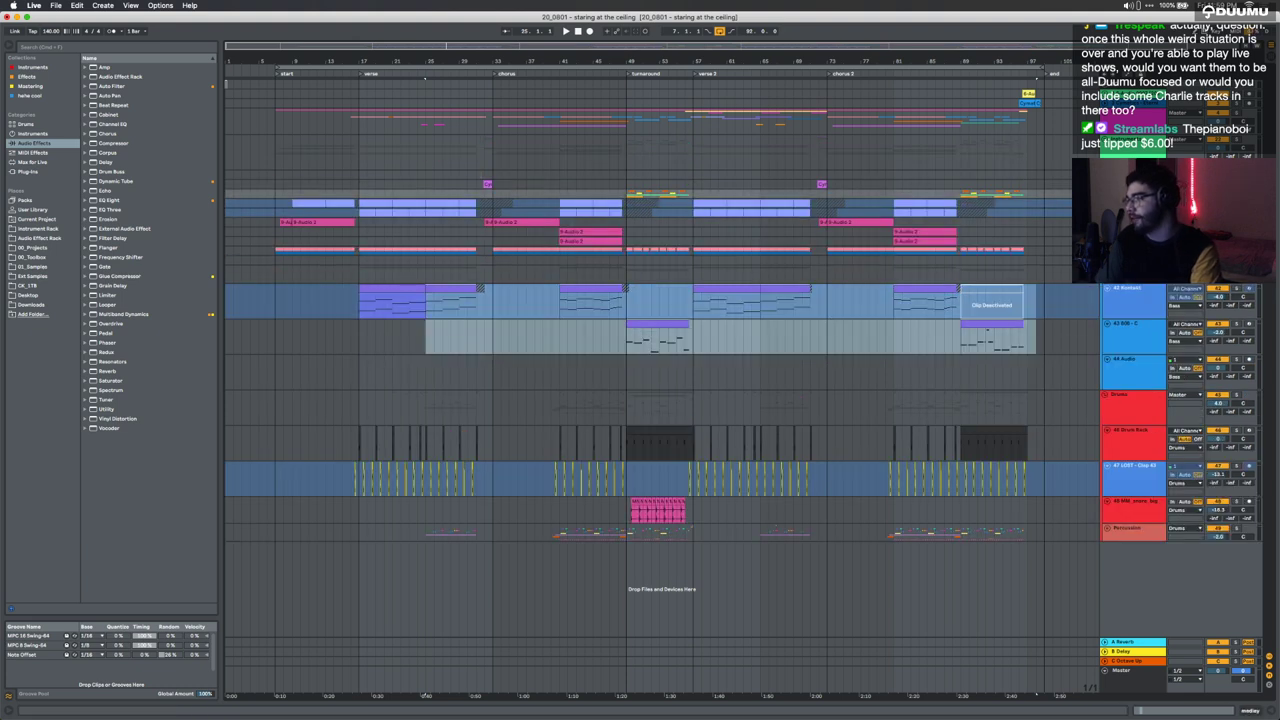
key(u)
click(1134, 184)
shift+click(1134, 152)
shift+click(1134, 175)
key(Down)
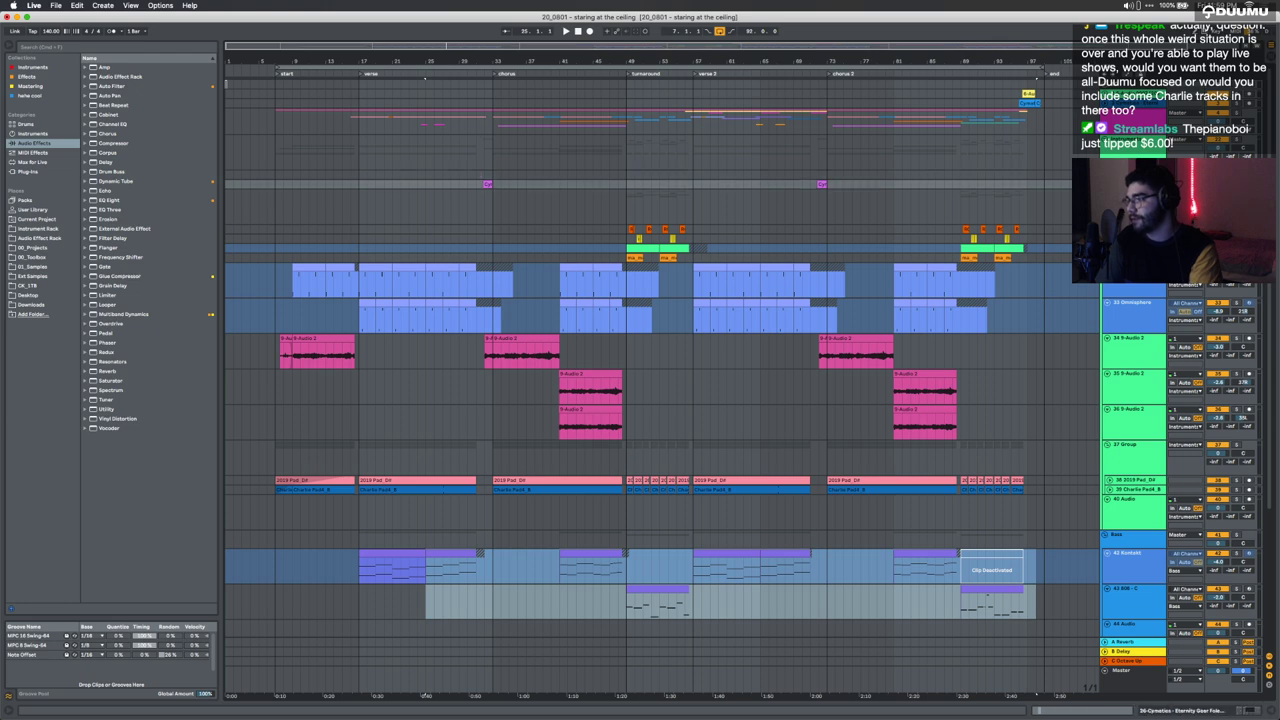
key(Up)
key(u)
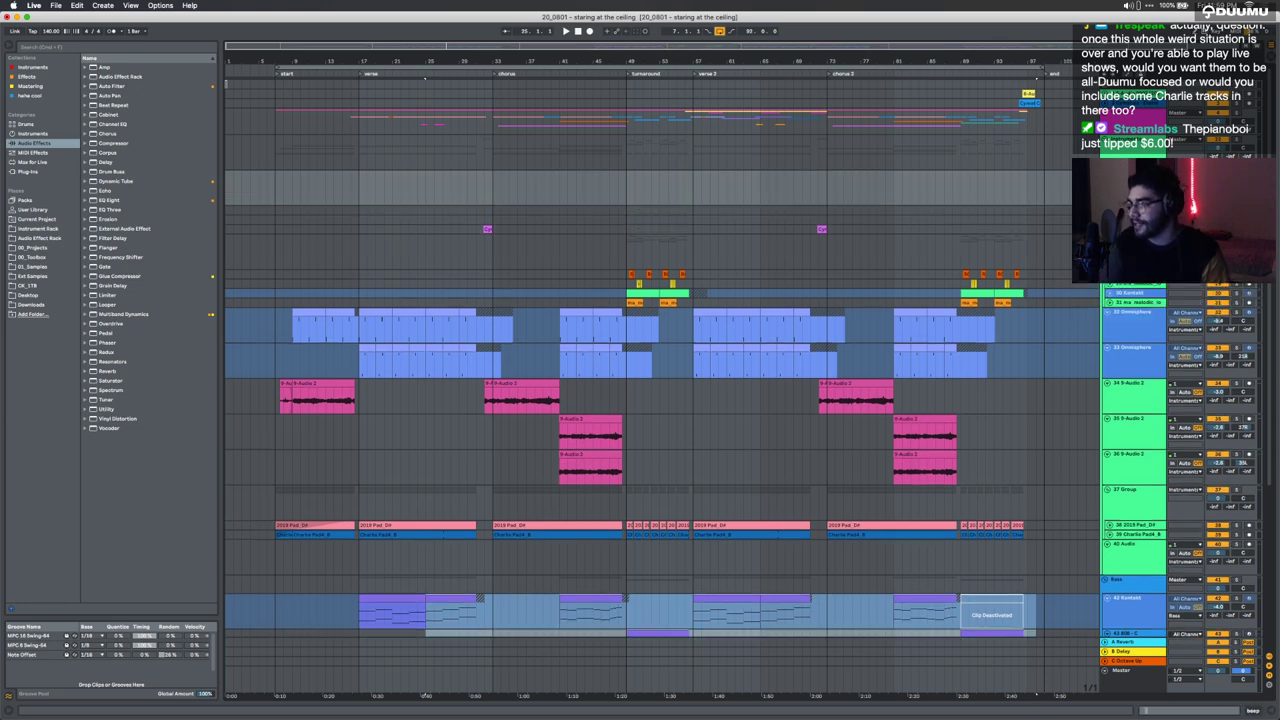
Step: Examine the pads in group 37 by selecting the turnaround section from bar 49 to bar 58
scroll(1103, 402, down, 3)
scroll(1103, 402, up, 3)
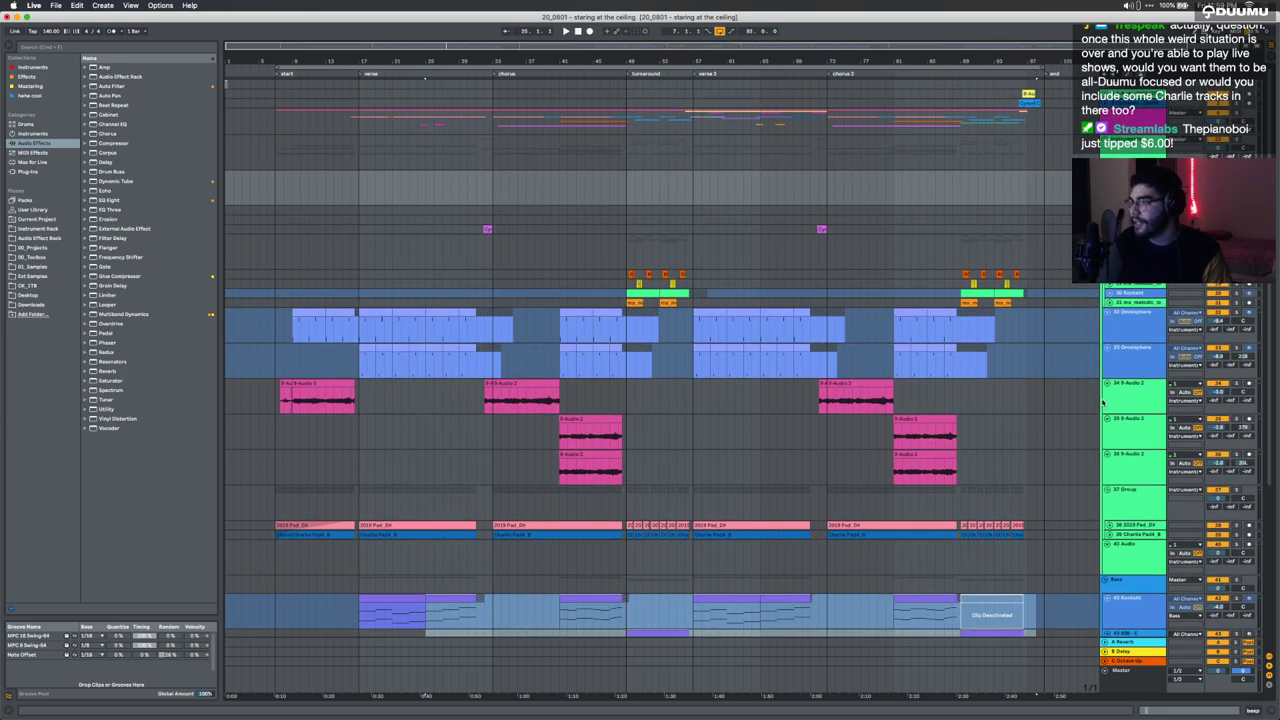
scroll(660, 400, down, 2)
scroll(660, 400, up, 4)
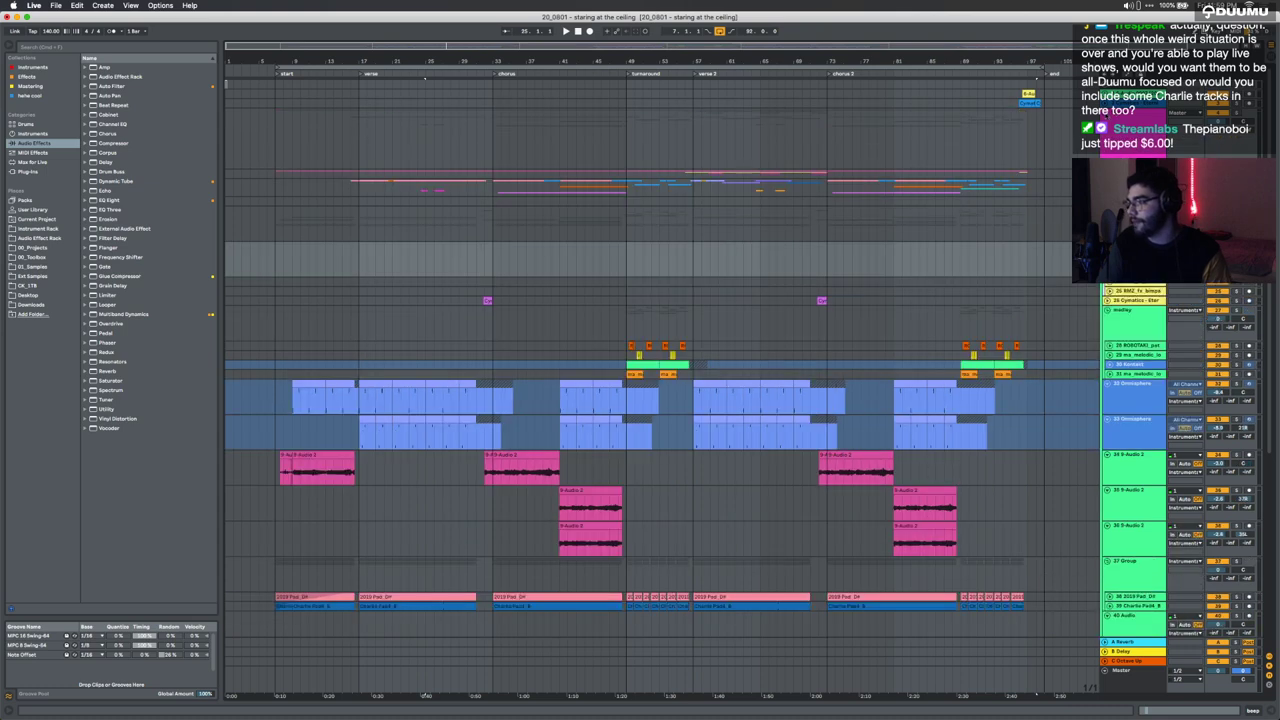
scroll(660, 400, down, 2)
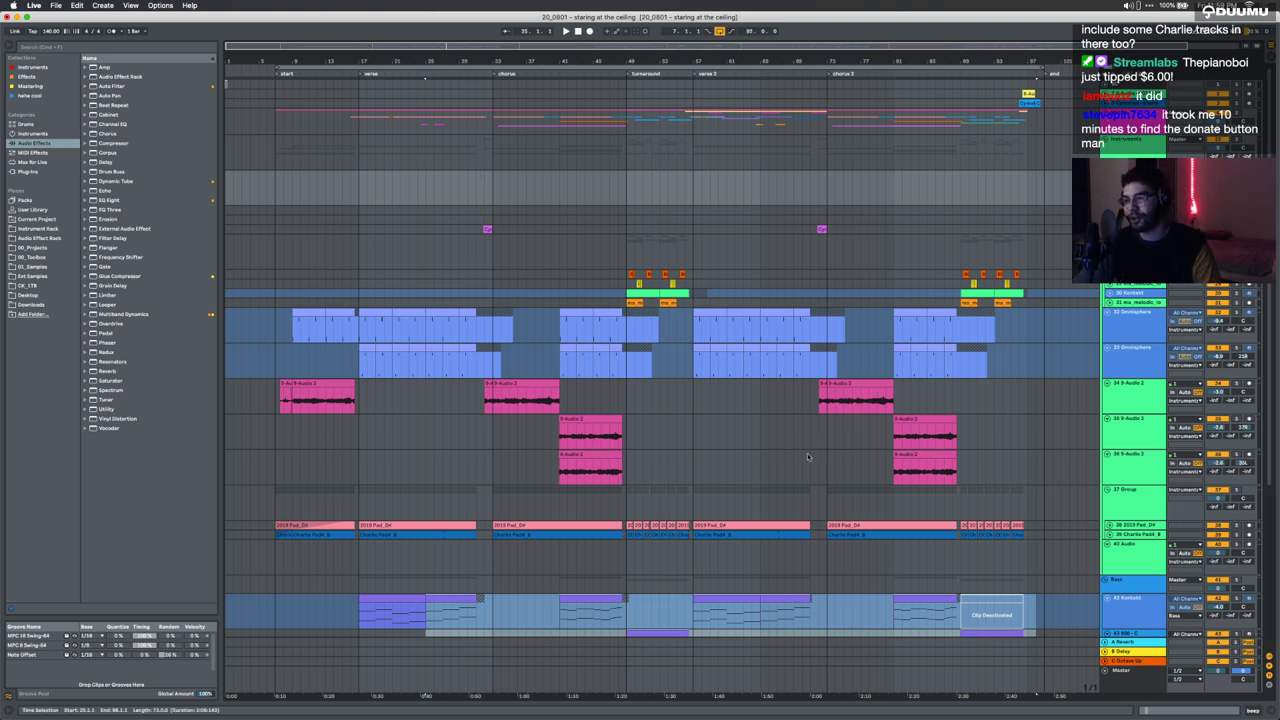
drag(753, 505, 566, 490)
drag(492, 502, 706, 511)
click(628, 508)
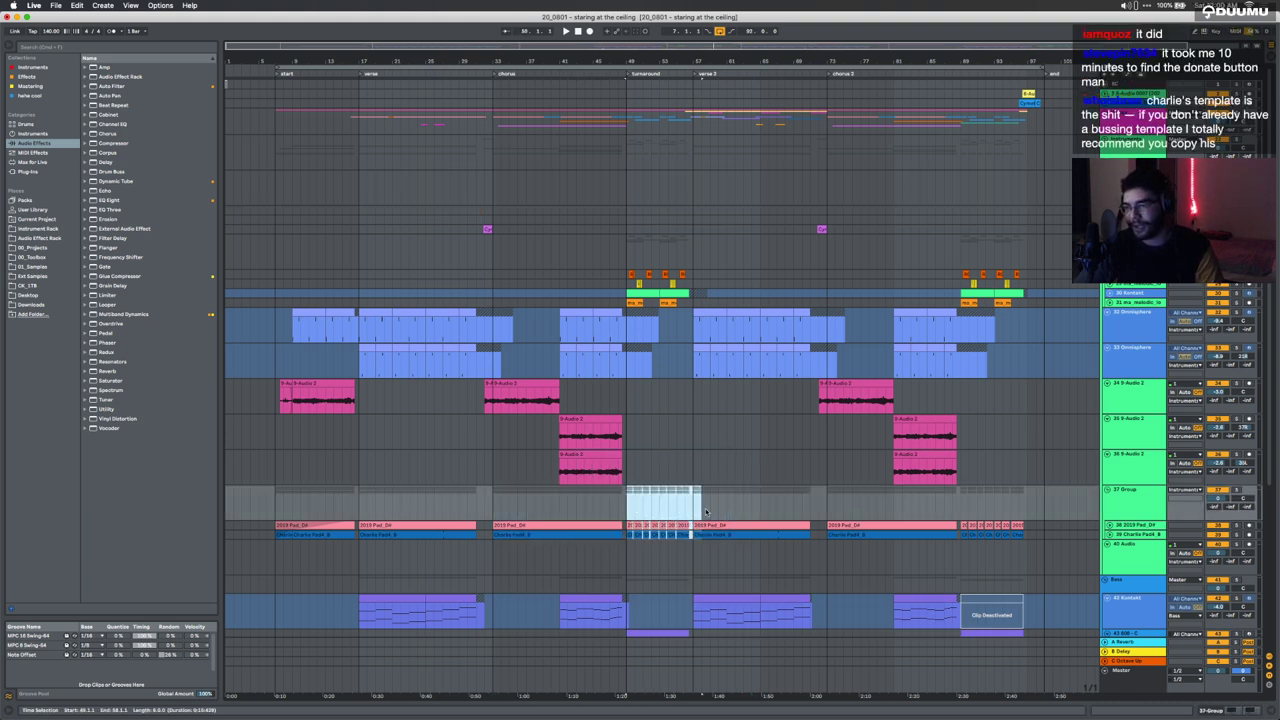
click(698, 512)
Step: Examine group 37 across the sections before verse 2, selecting the range from the verse to chorus 2
scroll(692, 512, up, 5)
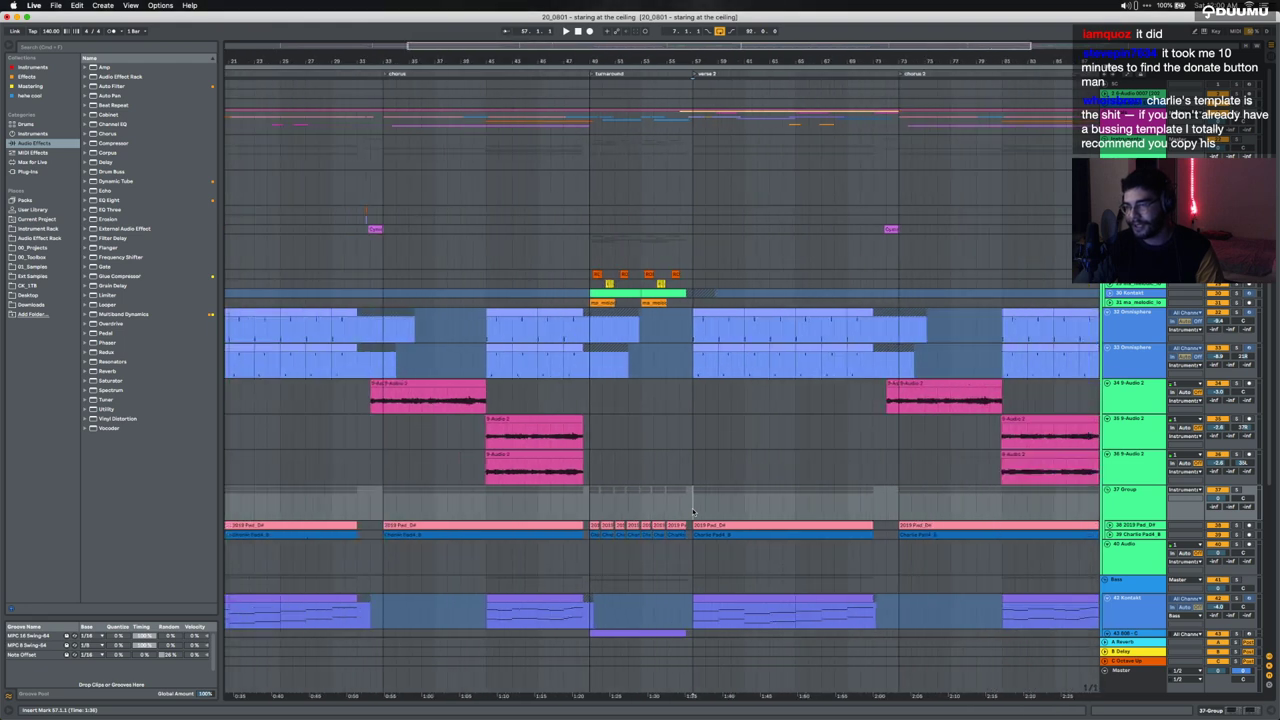
drag(692, 511, 305, 498)
click(585, 510)
click(305, 498)
key(minus)
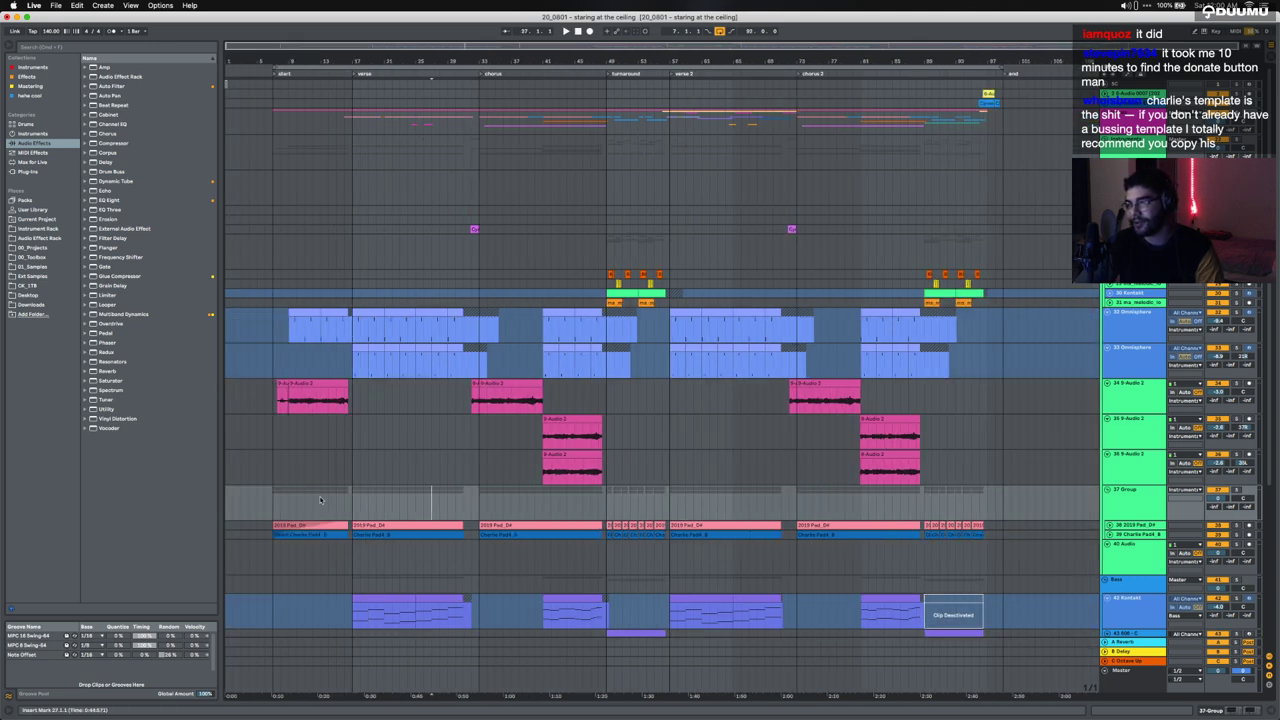
scroll(321, 498, down, 3)
drag(348, 412, 795, 412)
click(795, 414)
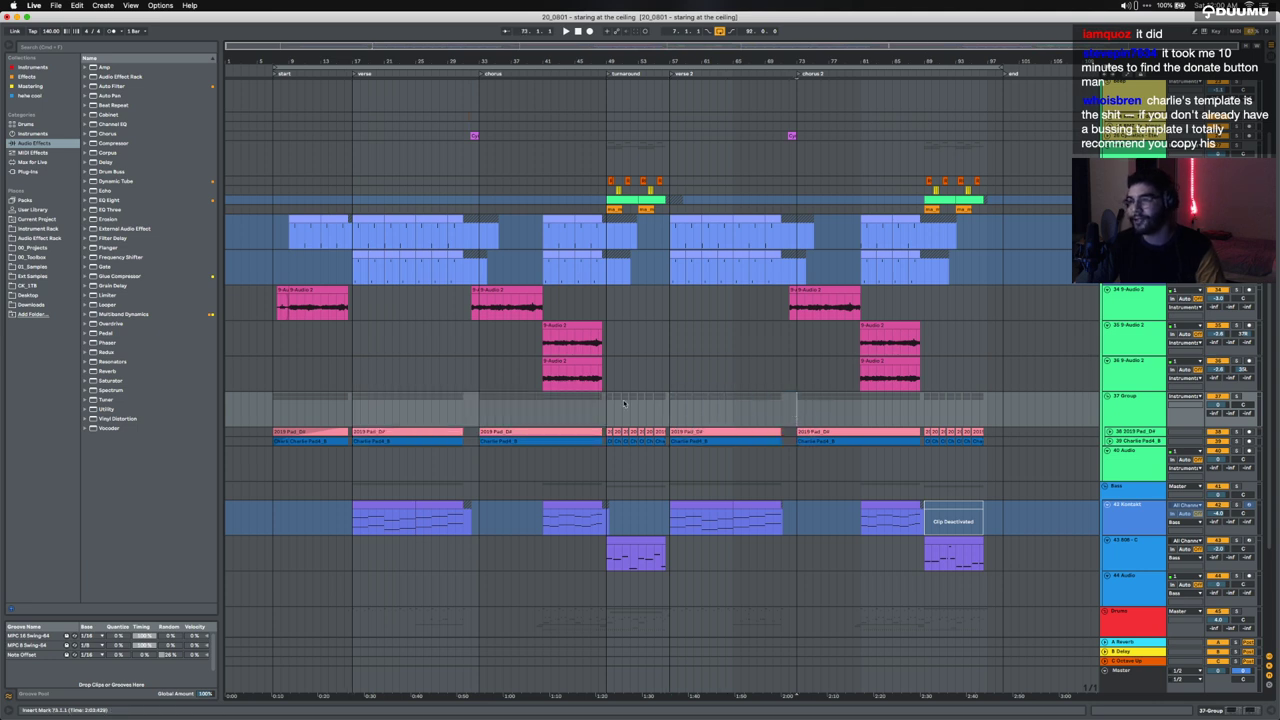
Step: Select the first two turnaround bars, verse 2 and the gap before chorus 2 on the group 37 track
mouse_move(607, 410)
mouse_down()
mouse_move(631, 406)
mouse_move(600, 414)
mouse_move(616, 419)
mouse_up()
scroll(631, 407, up, 3)
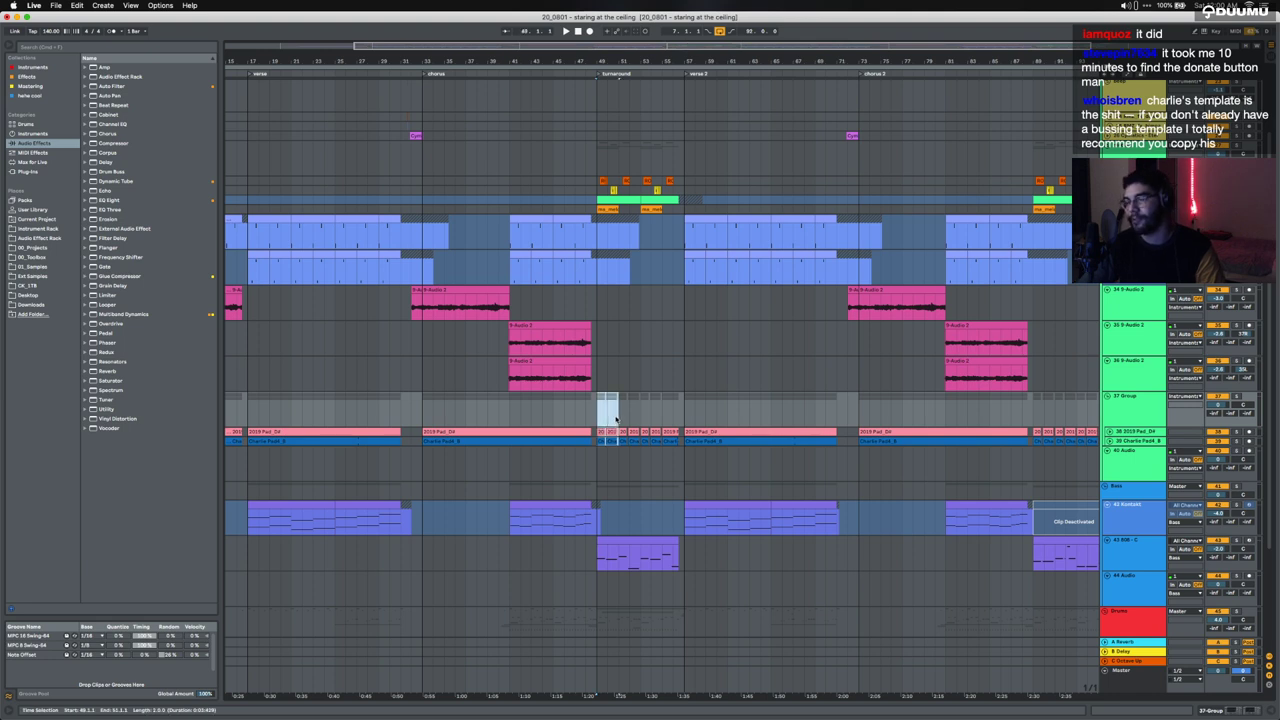
drag(597, 412, 786, 410)
scroll(679, 409, down, 3)
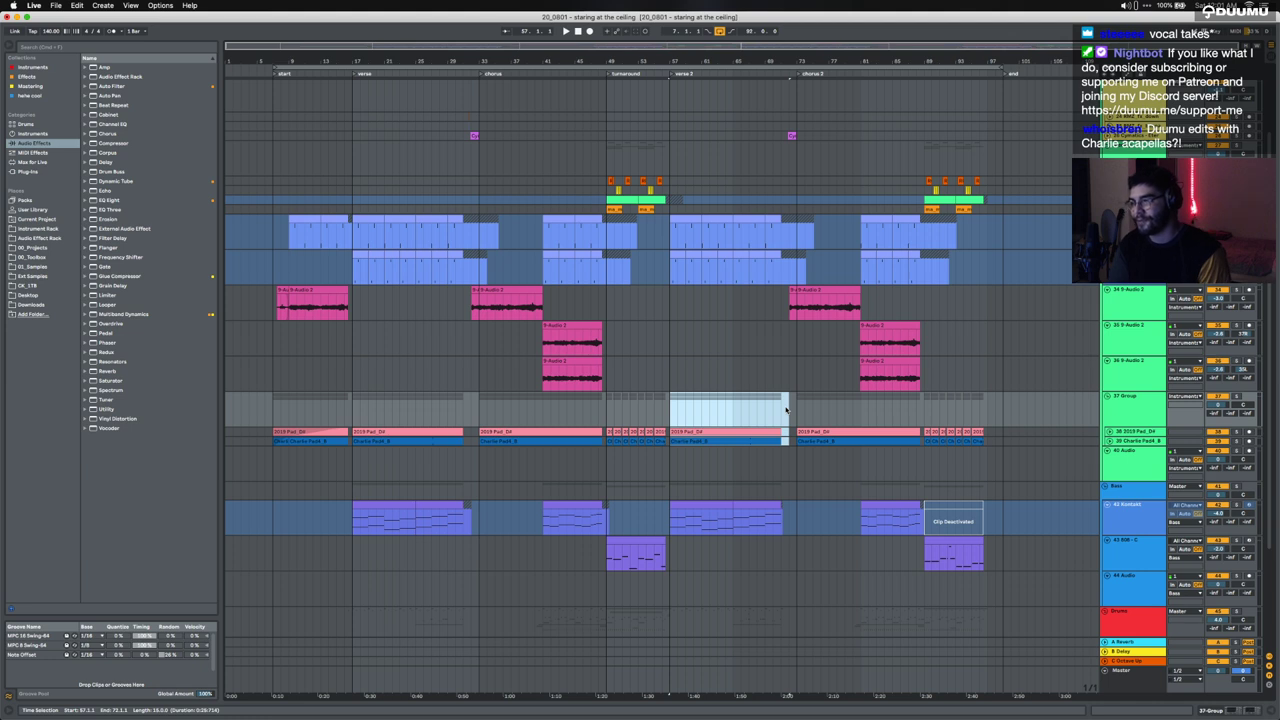
click(786, 408)
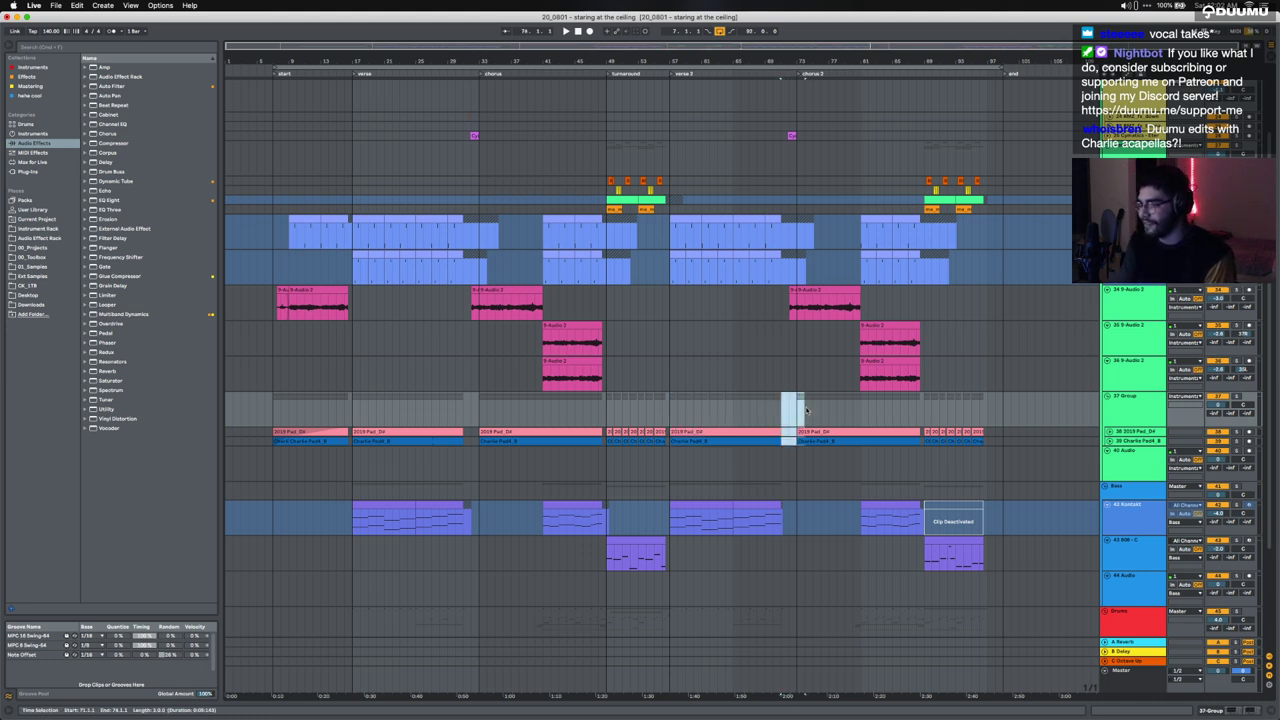
click(791, 411)
drag(795, 411, 775, 411)
click(783, 412)
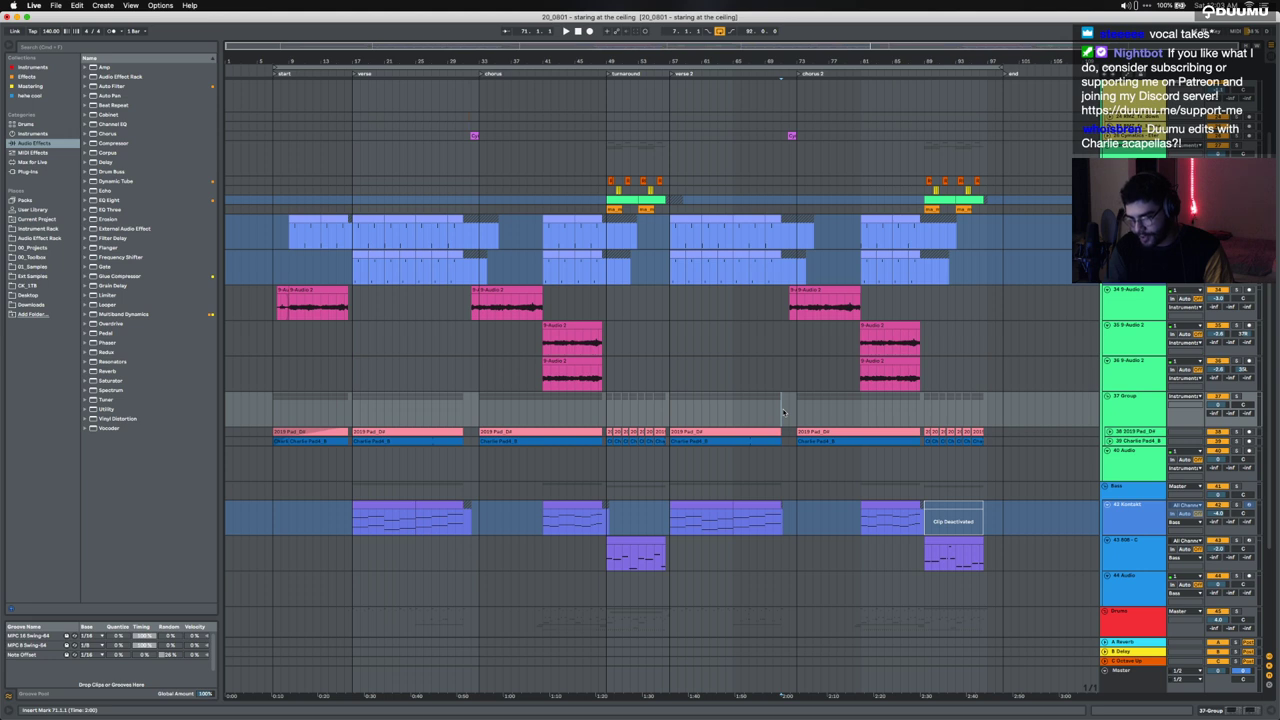
Step: Select the range around the end of the chorus on audio track 36 and set the insert marker at the turnaround
drag(663, 384, 575, 361)
click(638, 375)
click(613, 376)
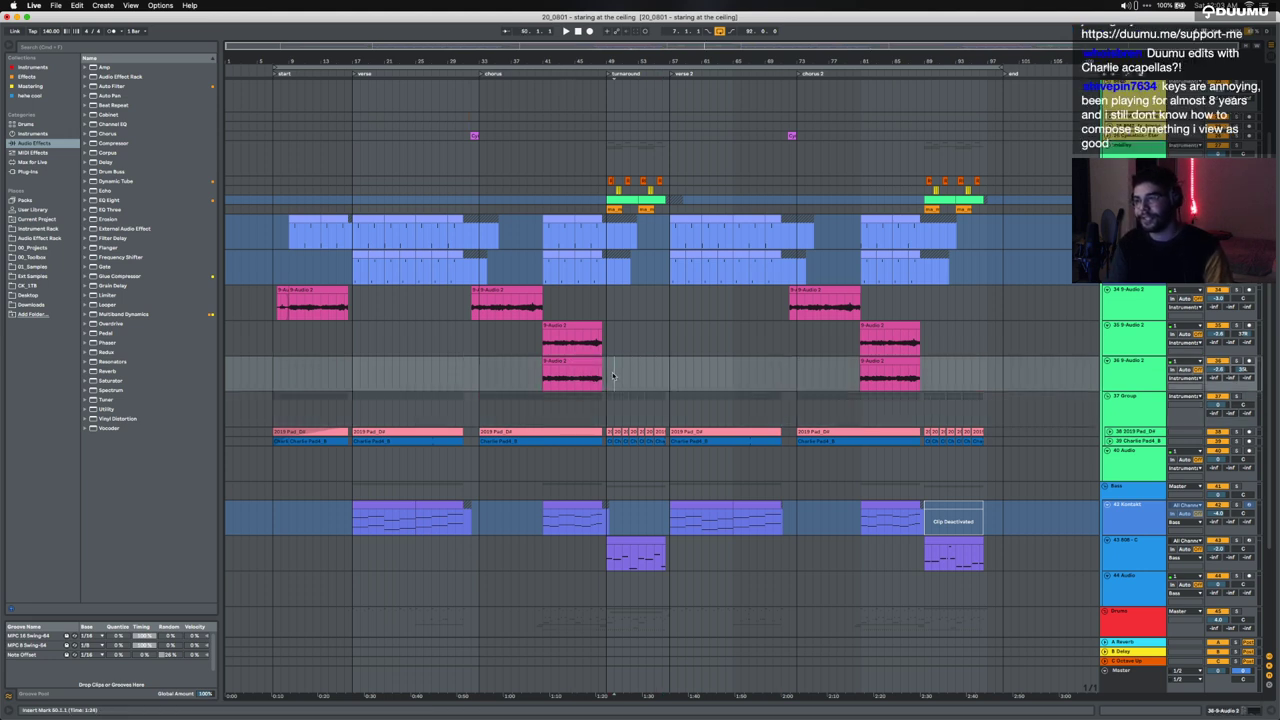
click(607, 376)
Step: Create a new Live set without saving the current one, unfold its Vocals group and select the REC track
key(super+n)
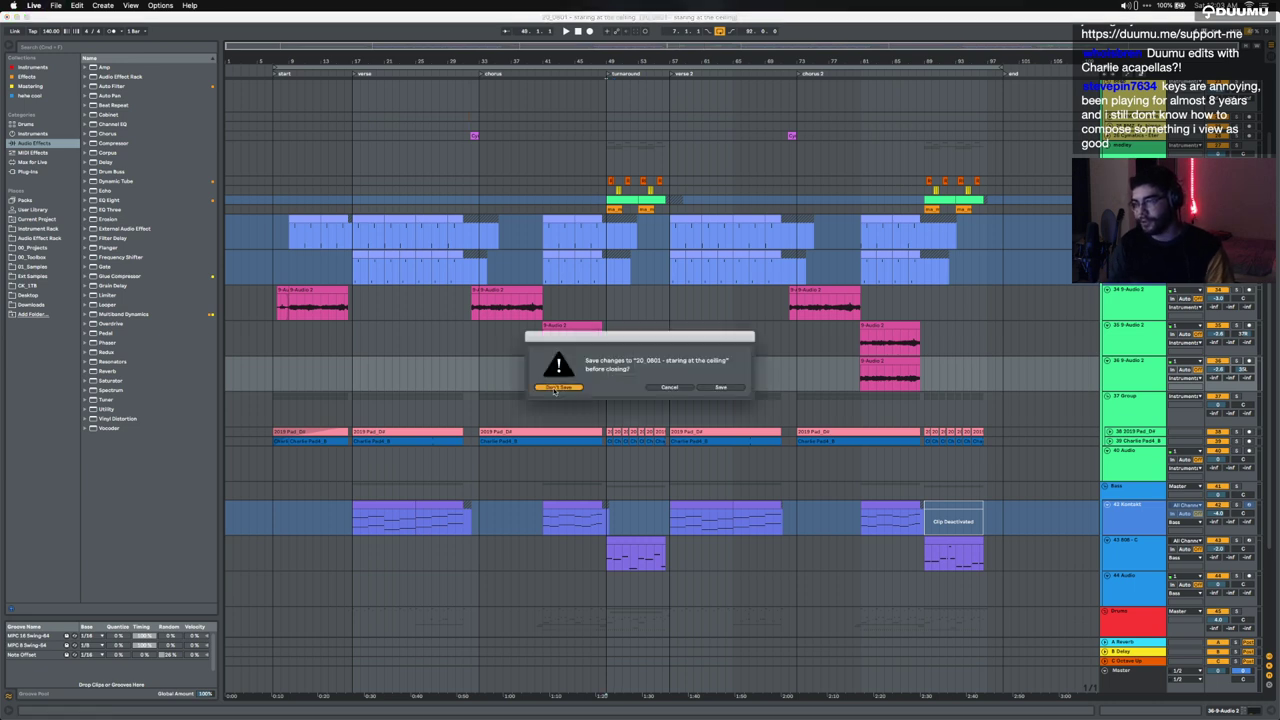
click(551, 387)
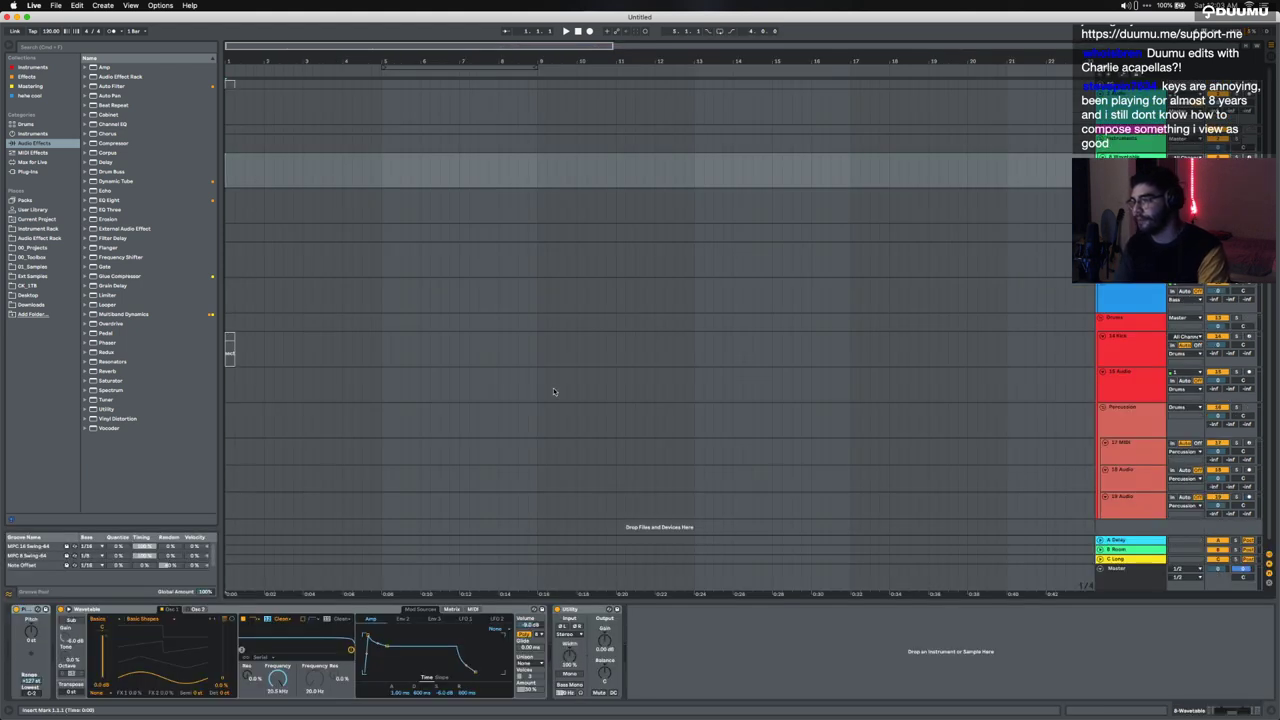
click(1101, 129)
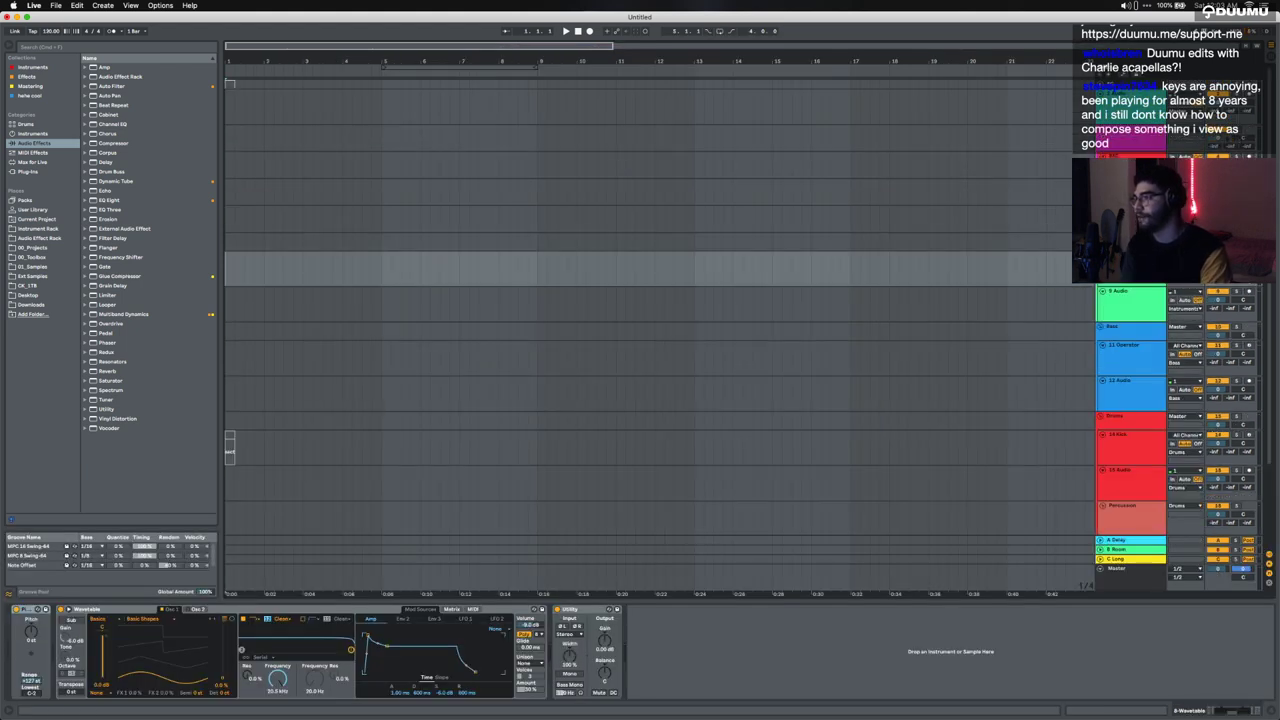
click(1116, 157)
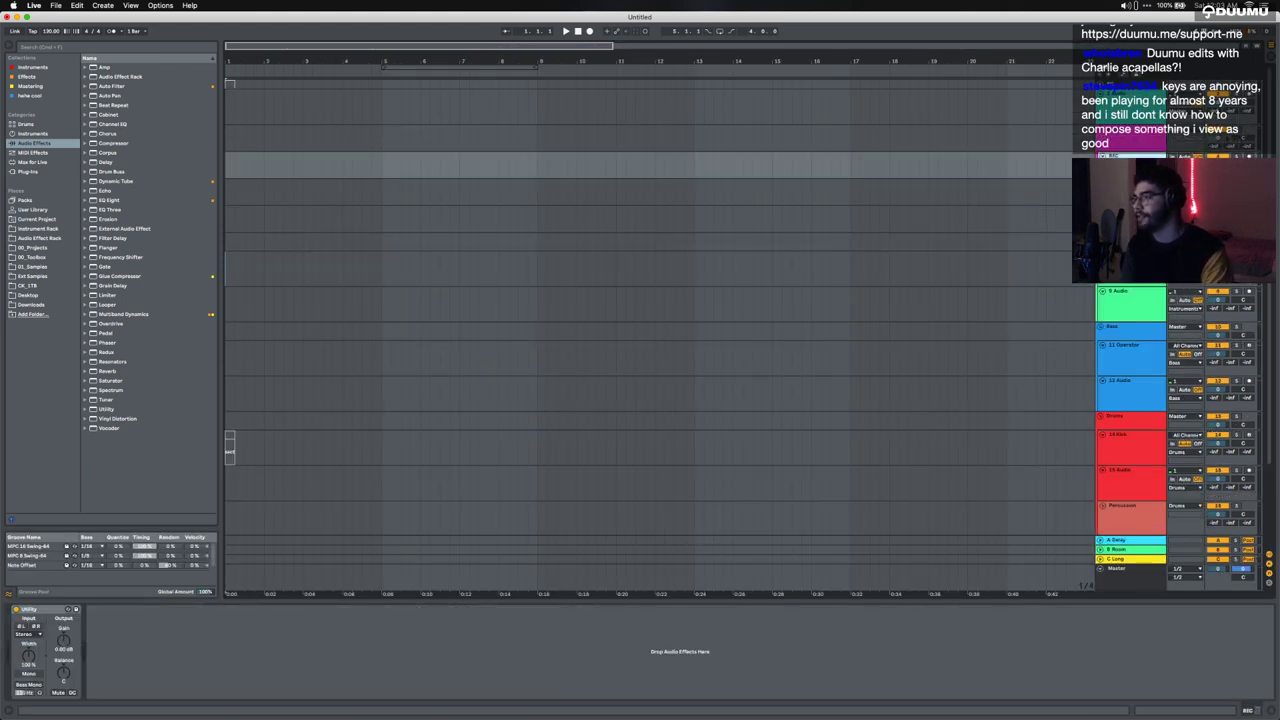
Step: Point out the template's empty REC track by selecting ranges of its timeline
drag(450, 166, 741, 173)
click(546, 165)
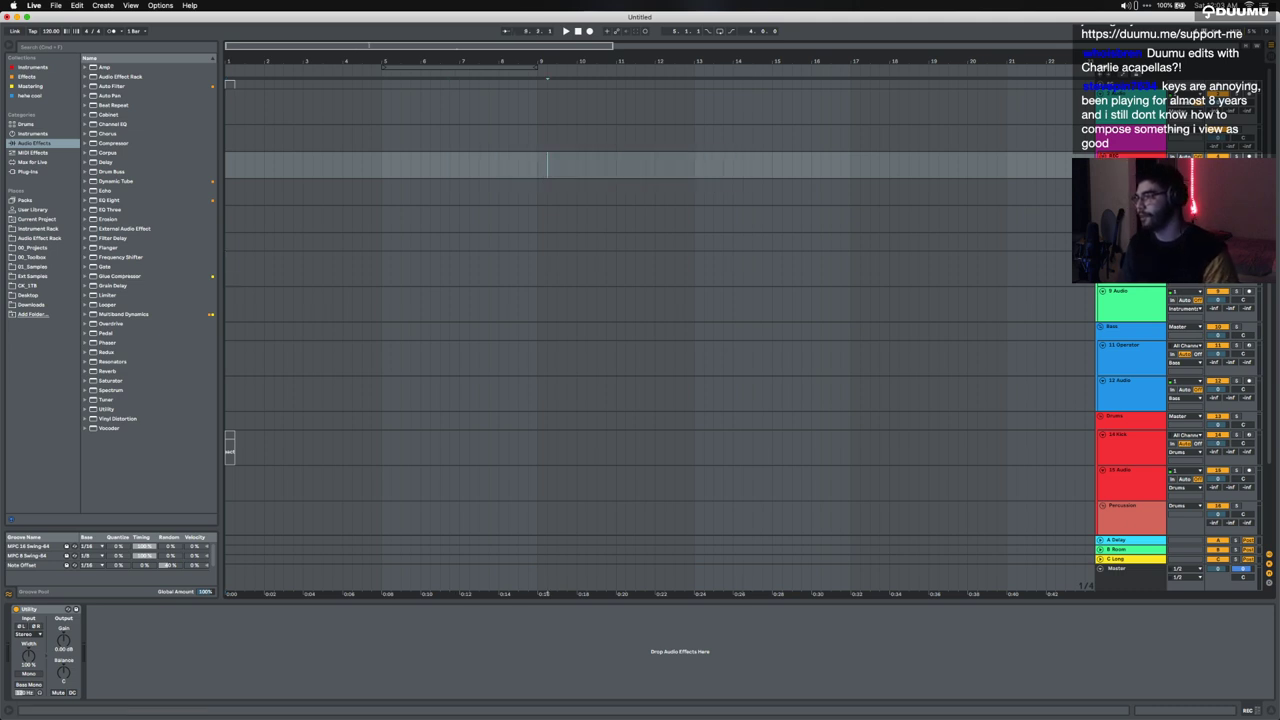
drag(840, 175, 635, 179)
click(645, 178)
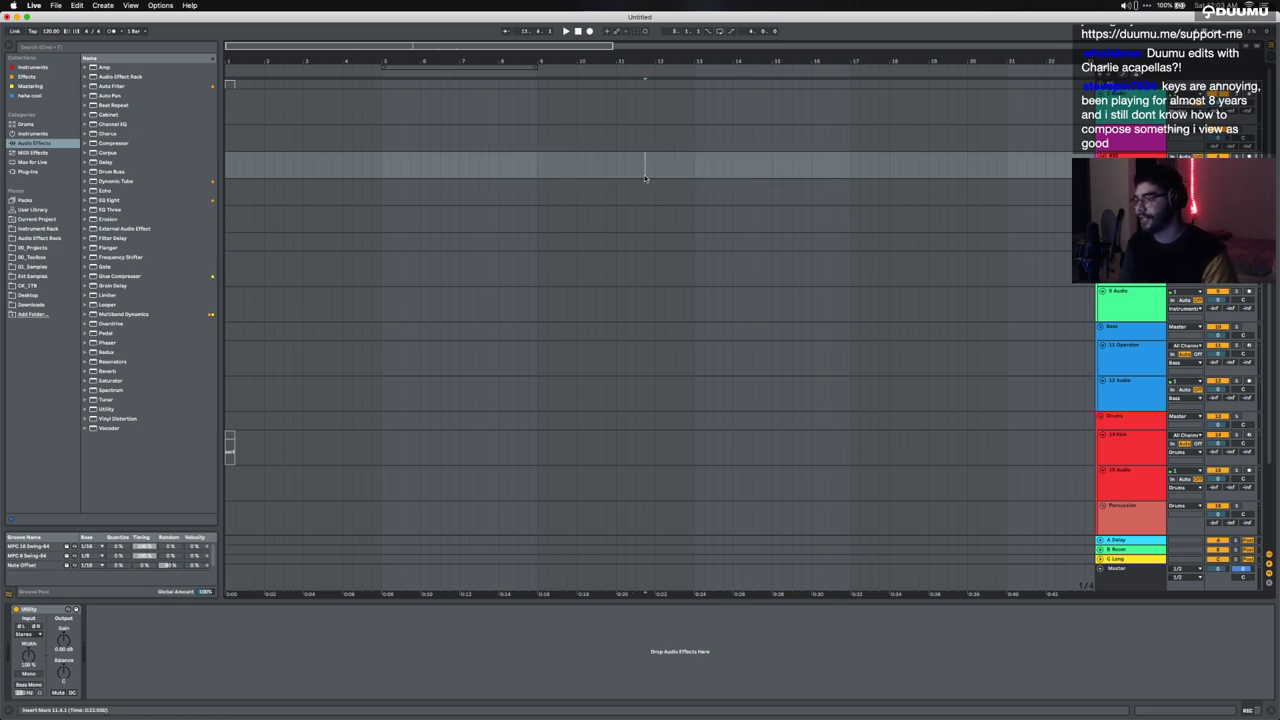
Step: Open the recent set "20_0921 - imu" without saving the untitled set
click(56, 5)
mouse_move(68, 37)
click(220, 58)
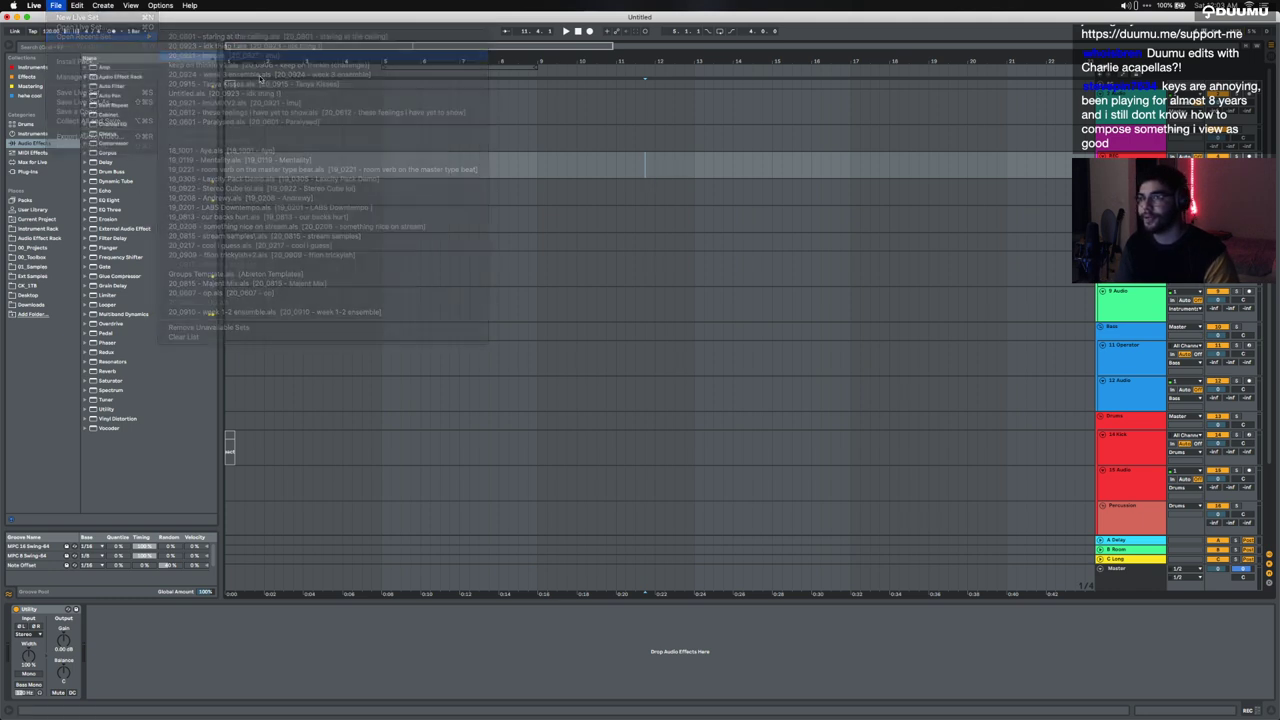
click(558, 388)
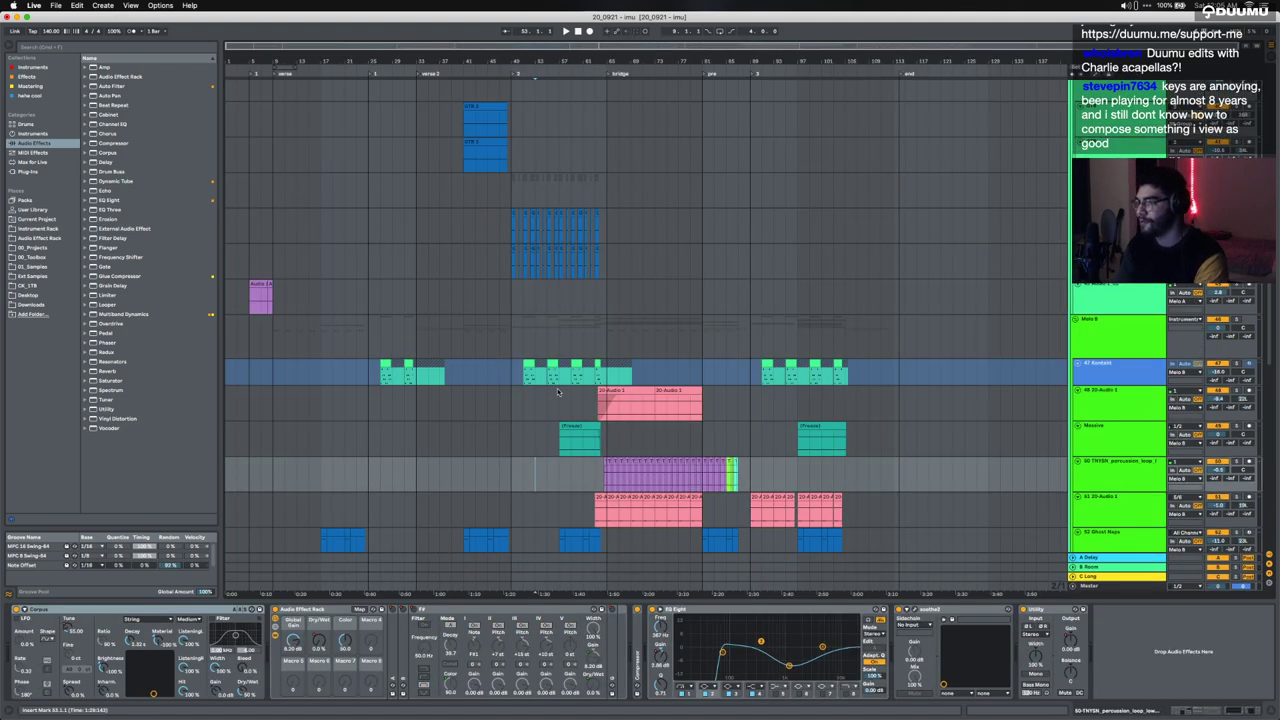
Step: Find the vocal tracks around the bridge and select bars 73.1.1 to 82.3.1 on the REC track
click(512, 336)
scroll(511, 340, up, 10)
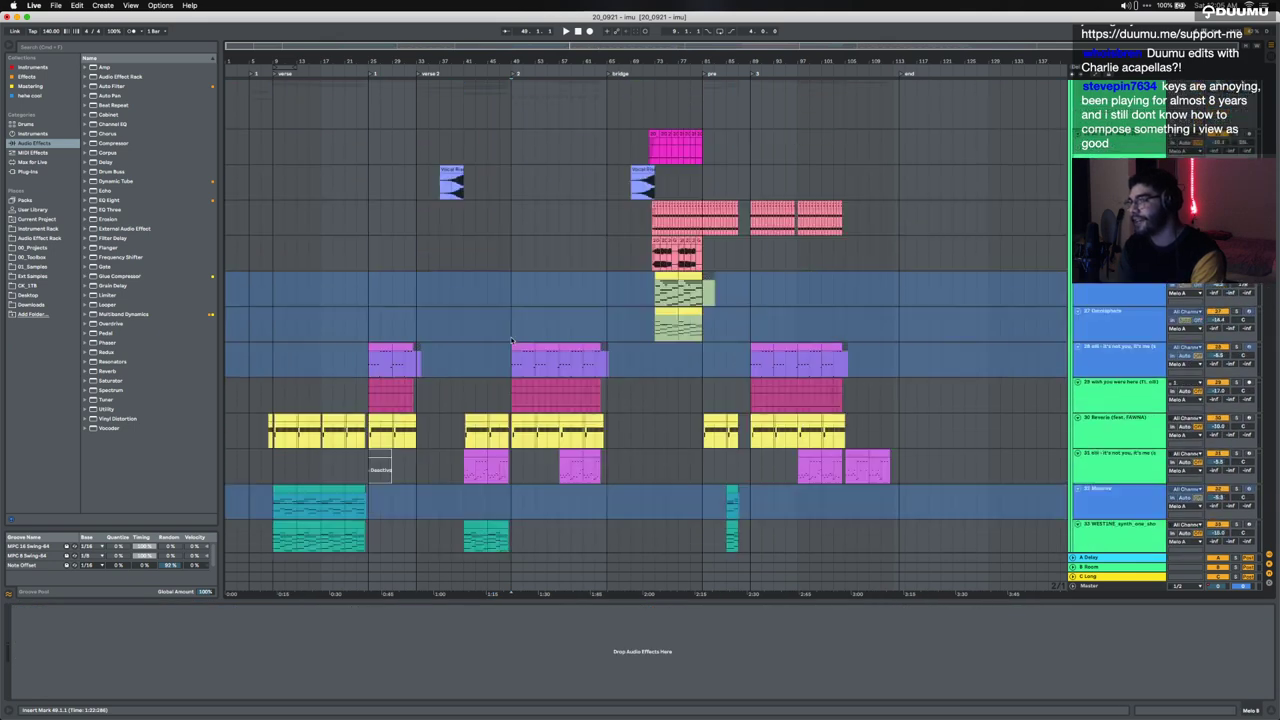
scroll(511, 340, up, 6)
scroll(511, 340, down, 3)
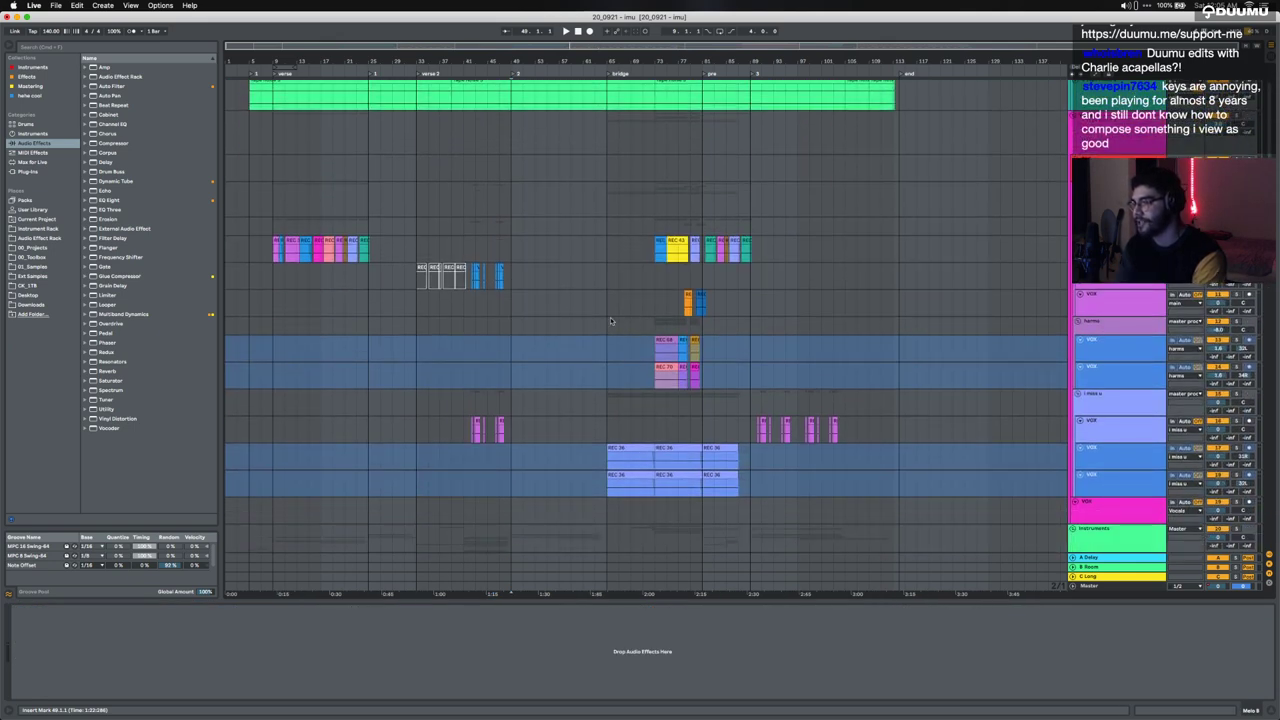
scroll(612, 318, up, 5)
scroll(765, 305, up, 5)
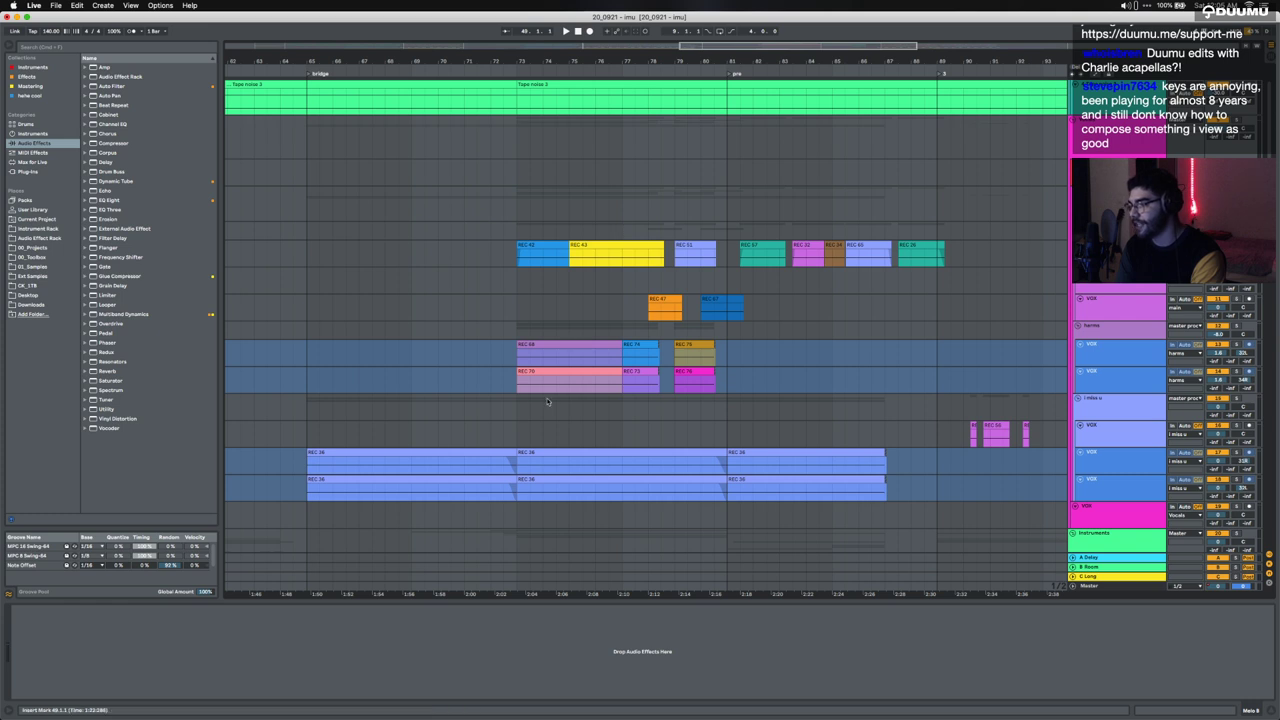
drag(516, 172, 759, 177)
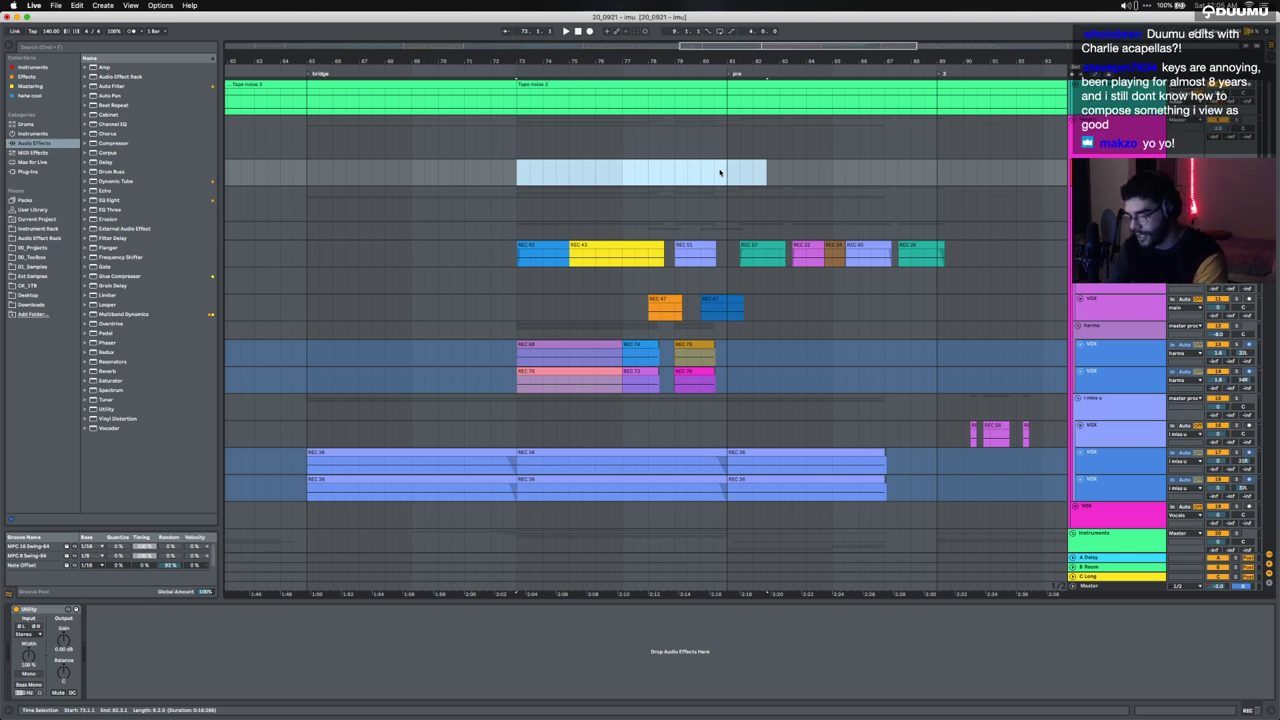
Step: Show the key mappings for Global Record, Add Locator and Metronome, and leave key mapping mode
key(super+k)
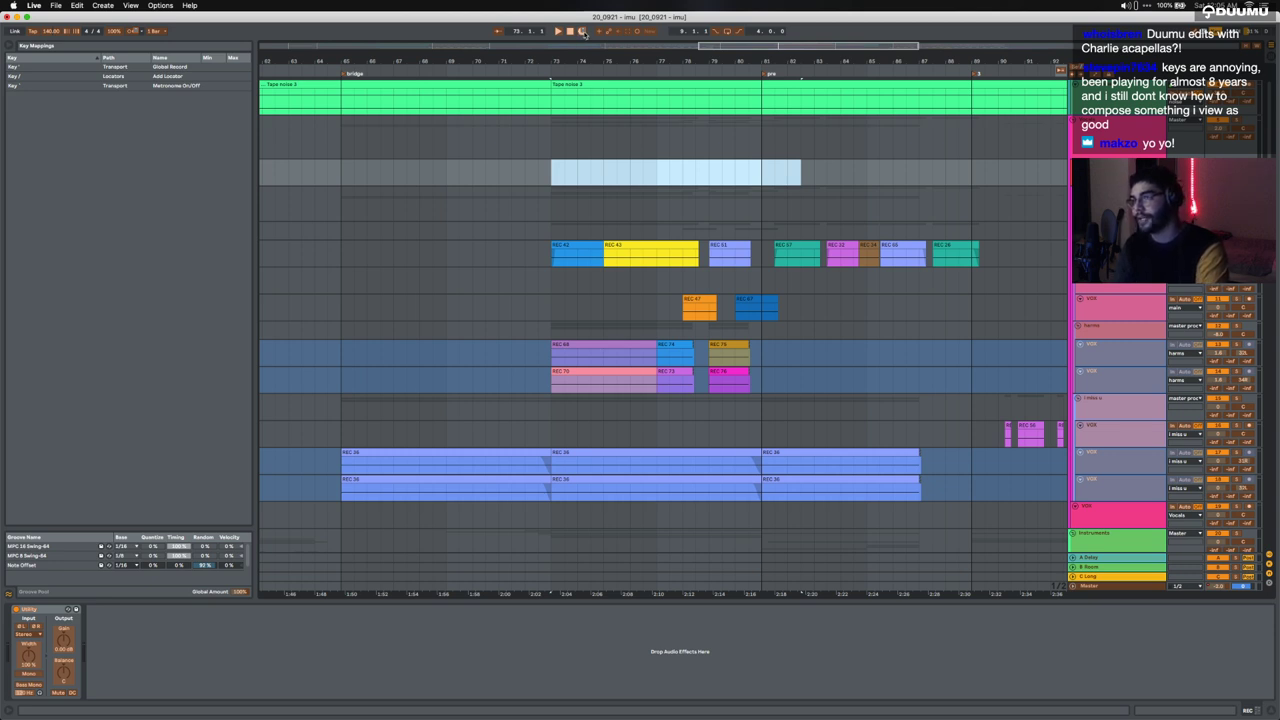
click(737, 166)
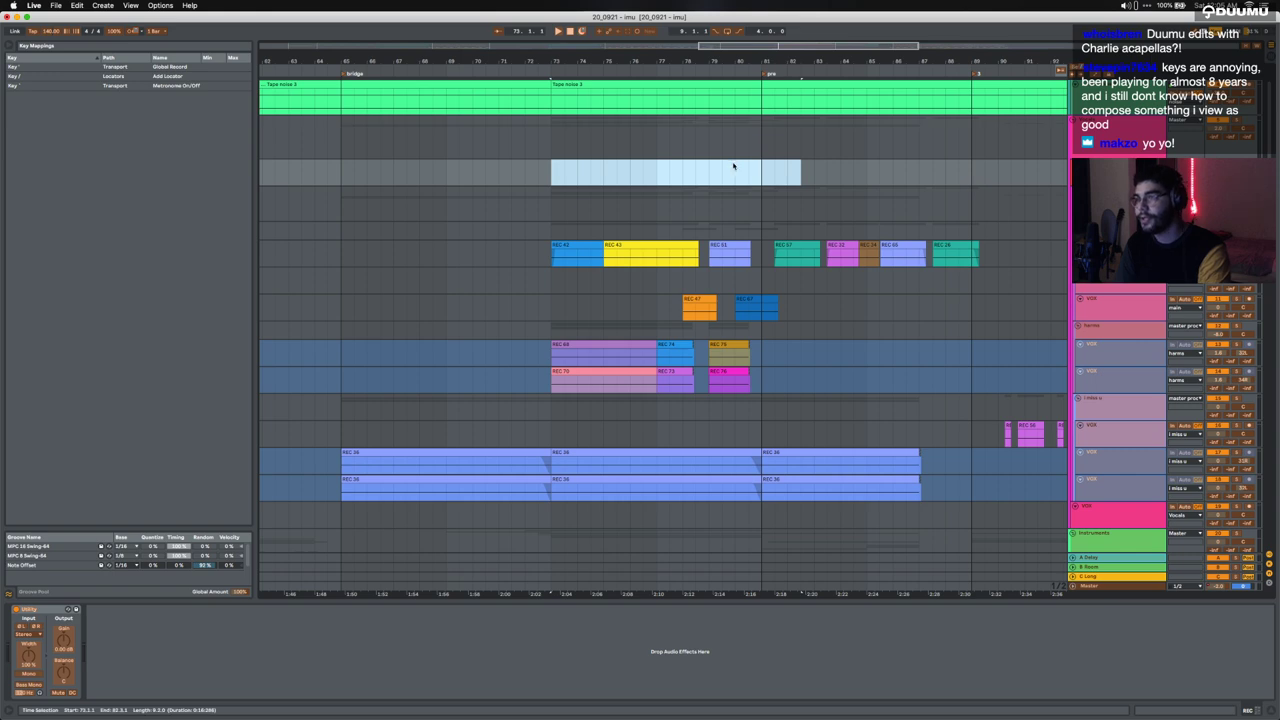
key(super+k)
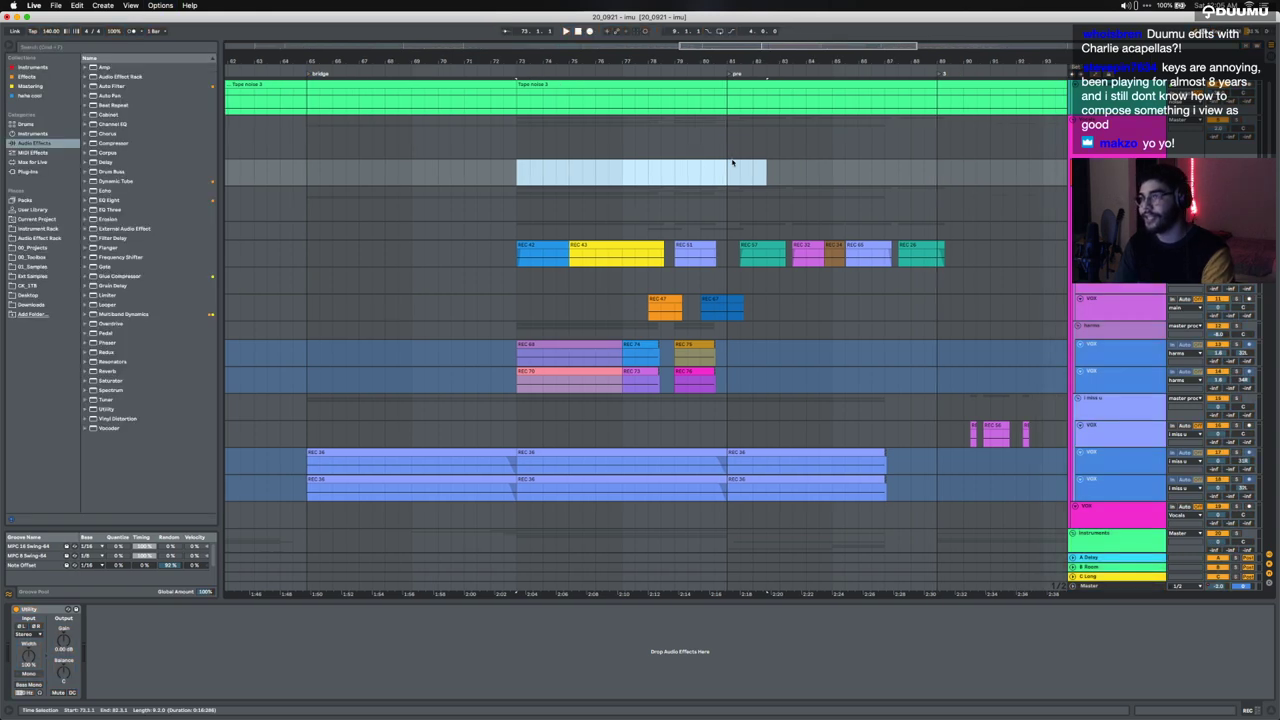
Step: Set the insert marker on the REC track in the empty area past the end locator and start recording
scroll(777, 172, up, 2)
scroll(777, 172, right, 12)
click(790, 253)
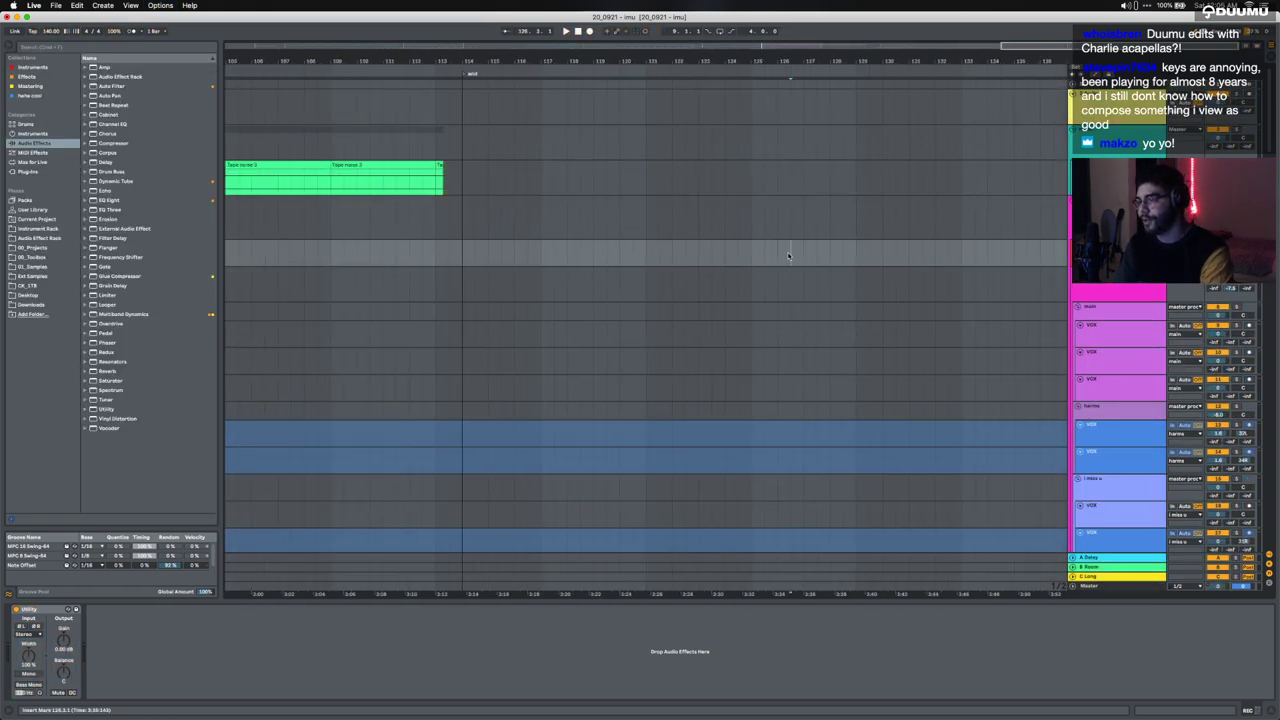
scroll(789, 252, down, 3)
scroll(789, 251, up, 2)
click(766, 212)
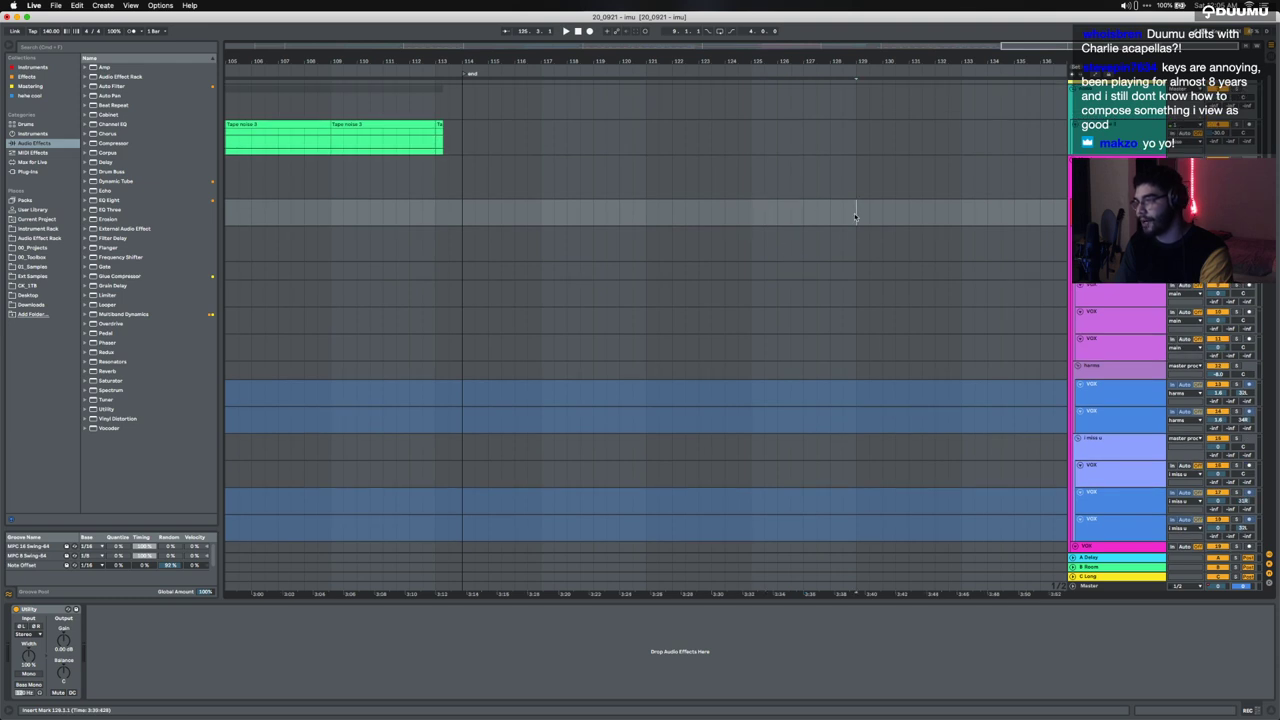
drag(856, 213, 861, 328)
click(793, 215)
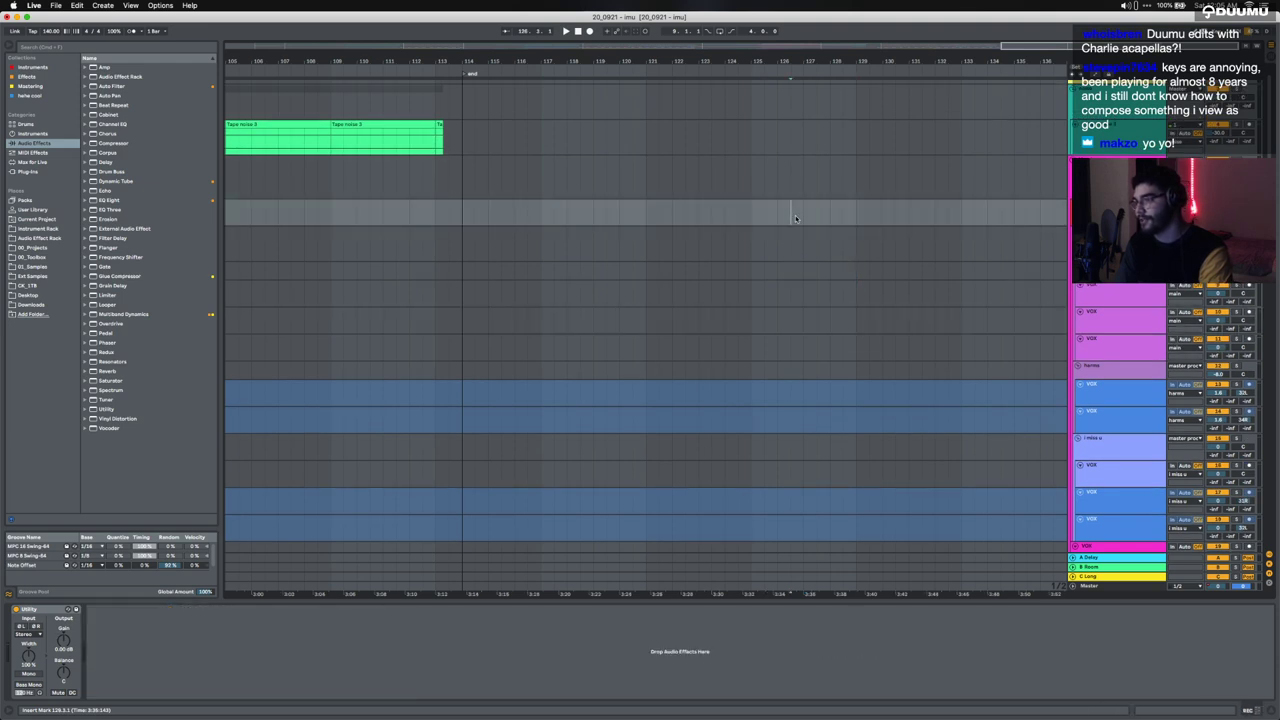
key(F9)
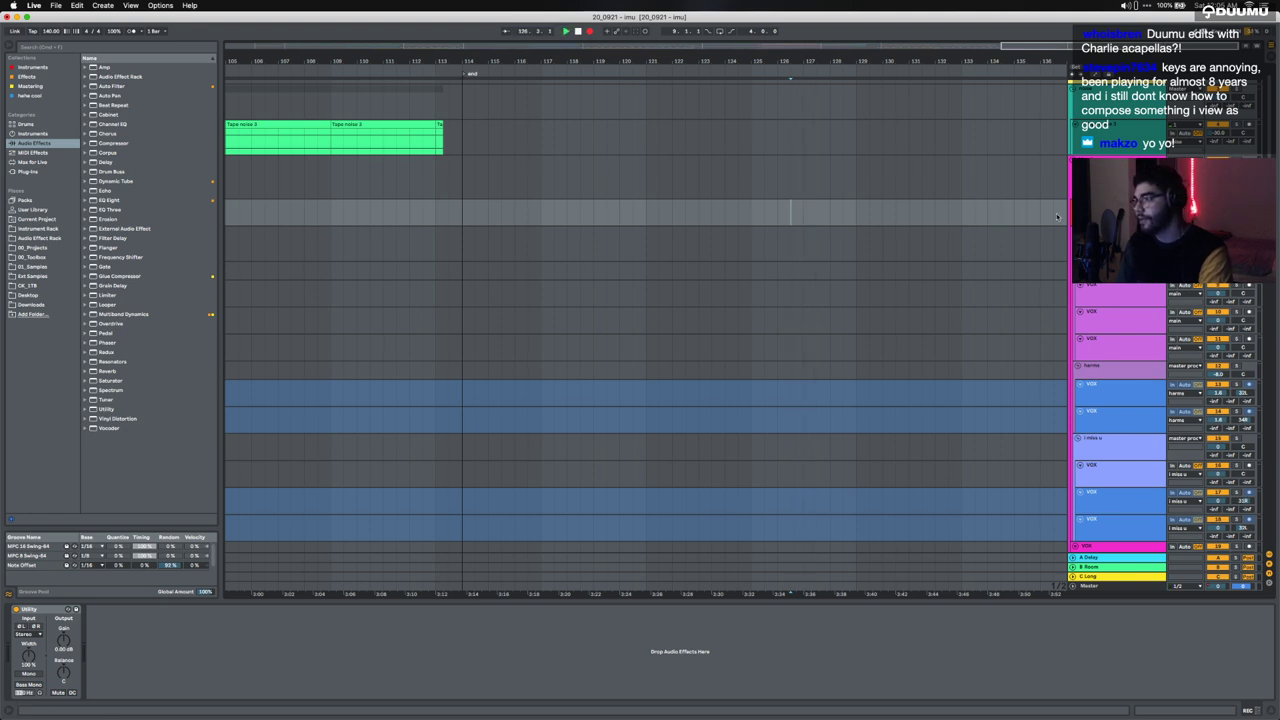
Step: Set the insert marker slightly further along the REC track, record a short test clip, stop, and undo the recording
click(805, 218)
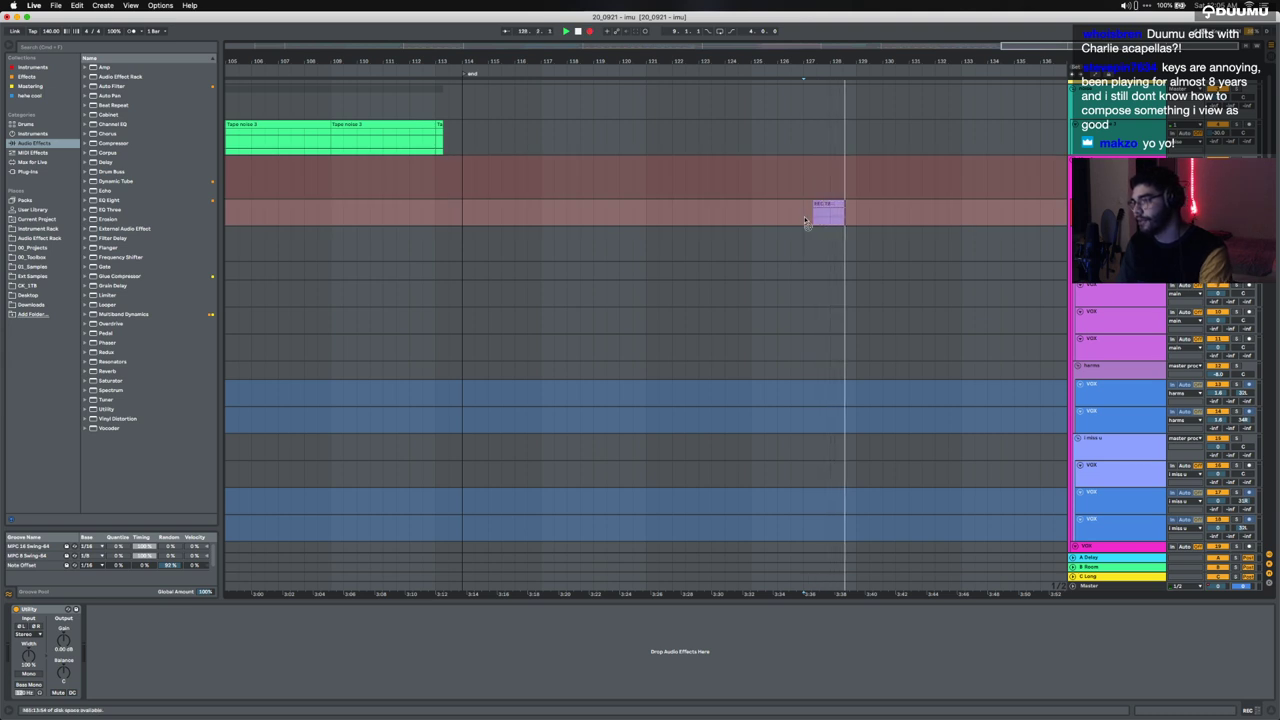
key(space)
key(super+z)
Step: Show the key mappings again, leave key mapping mode, and fit the whole arrangement in view
scroll(785, 217, left, 10)
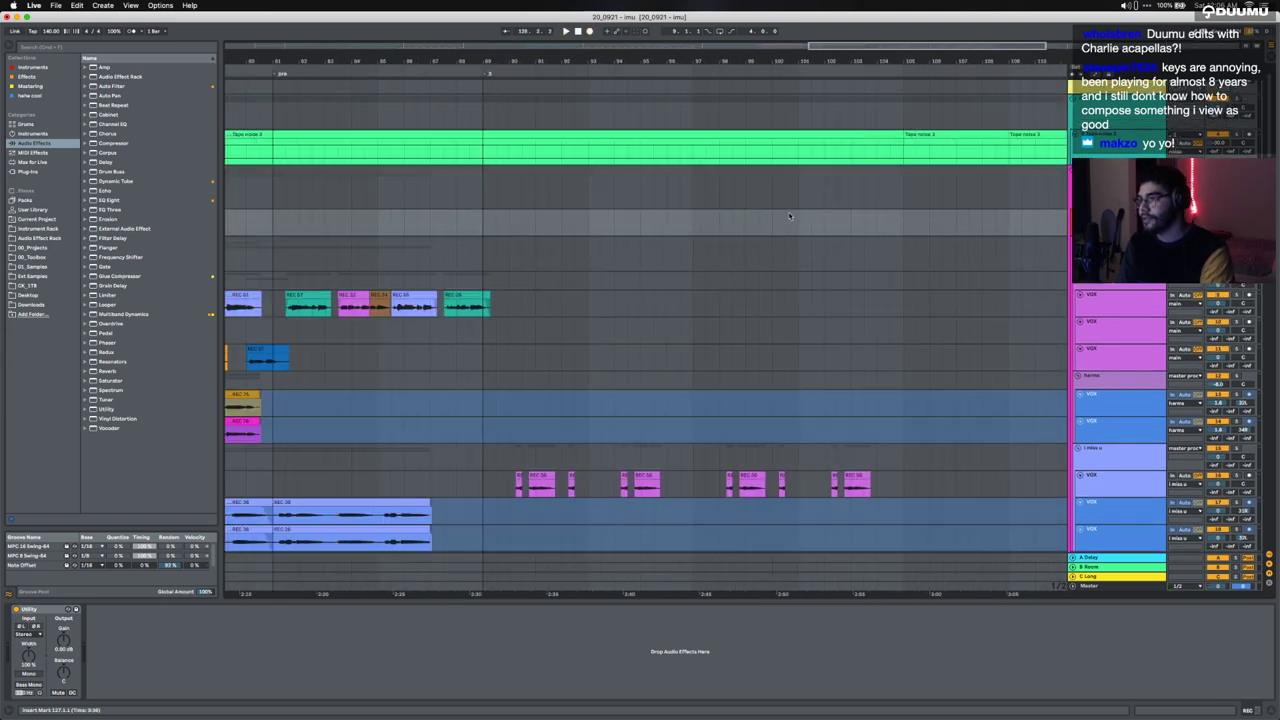
scroll(795, 222, left, 3)
key(super+k)
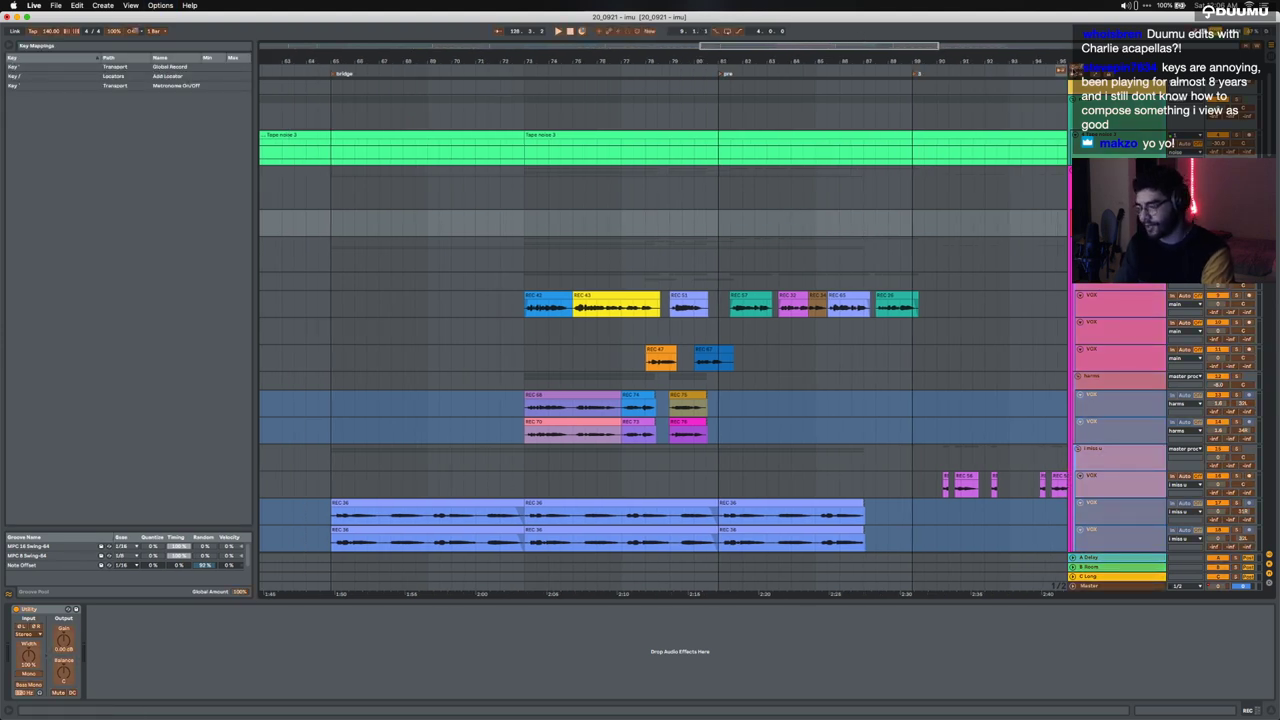
key(super+k)
key(w)
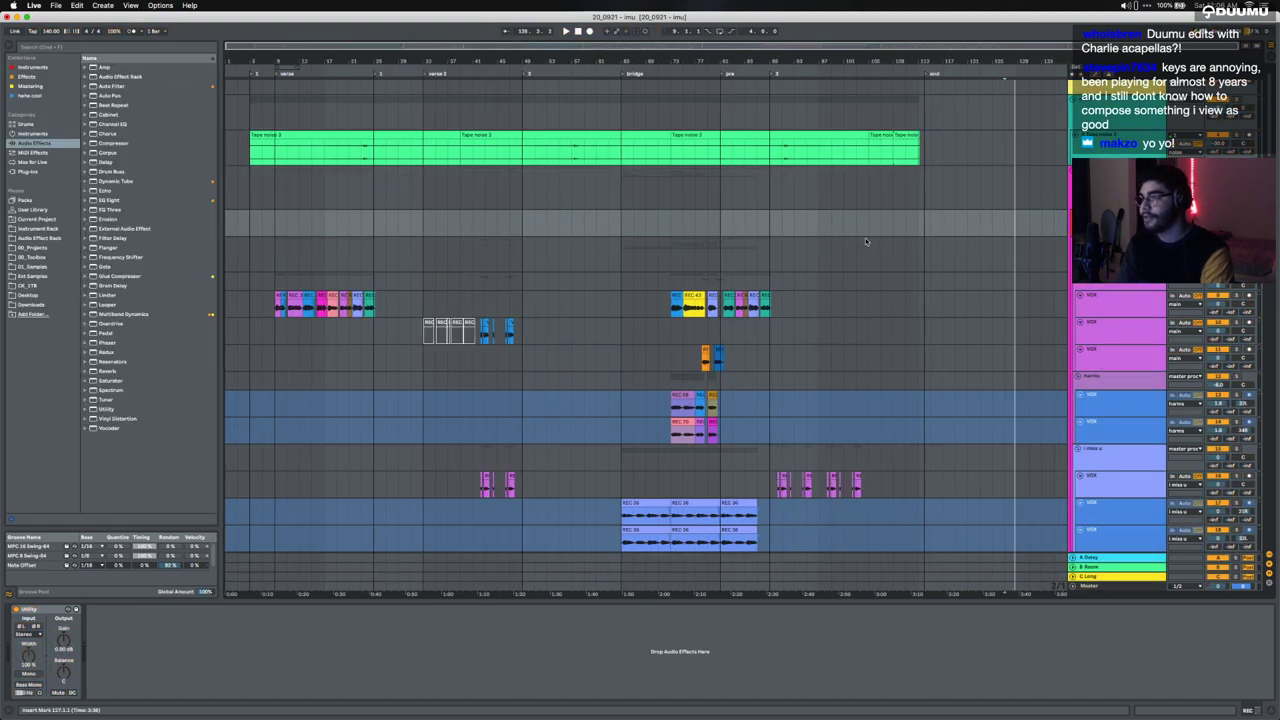
Step: Try adding a locator at bar 103.1.1, set the insert marker at 35.1.1, and recheck the key mappings
click(852, 231)
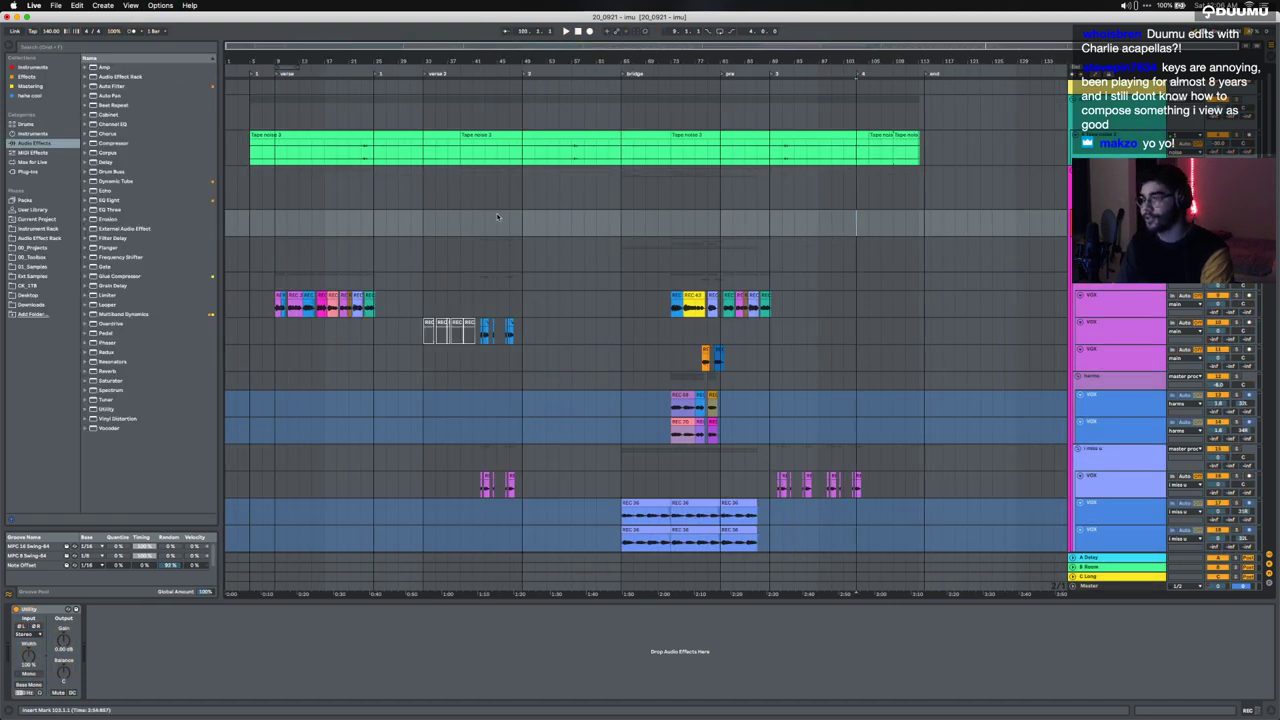
click(435, 209)
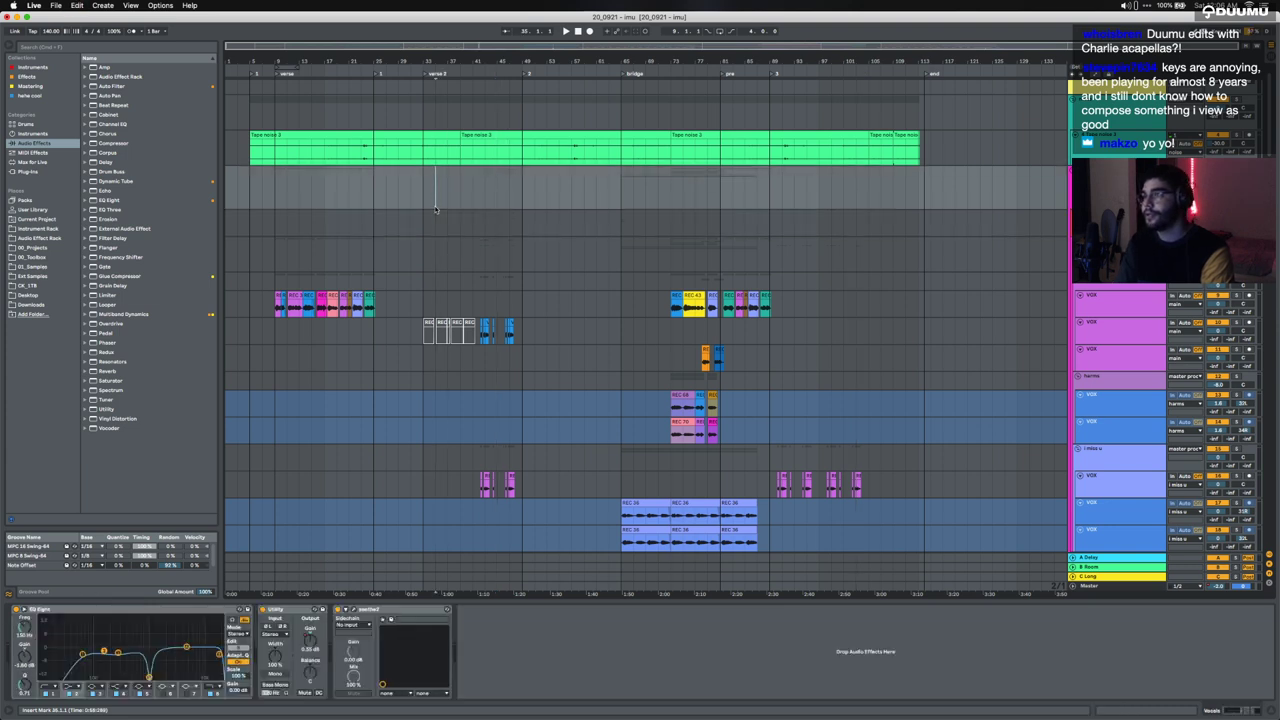
key(super+k)
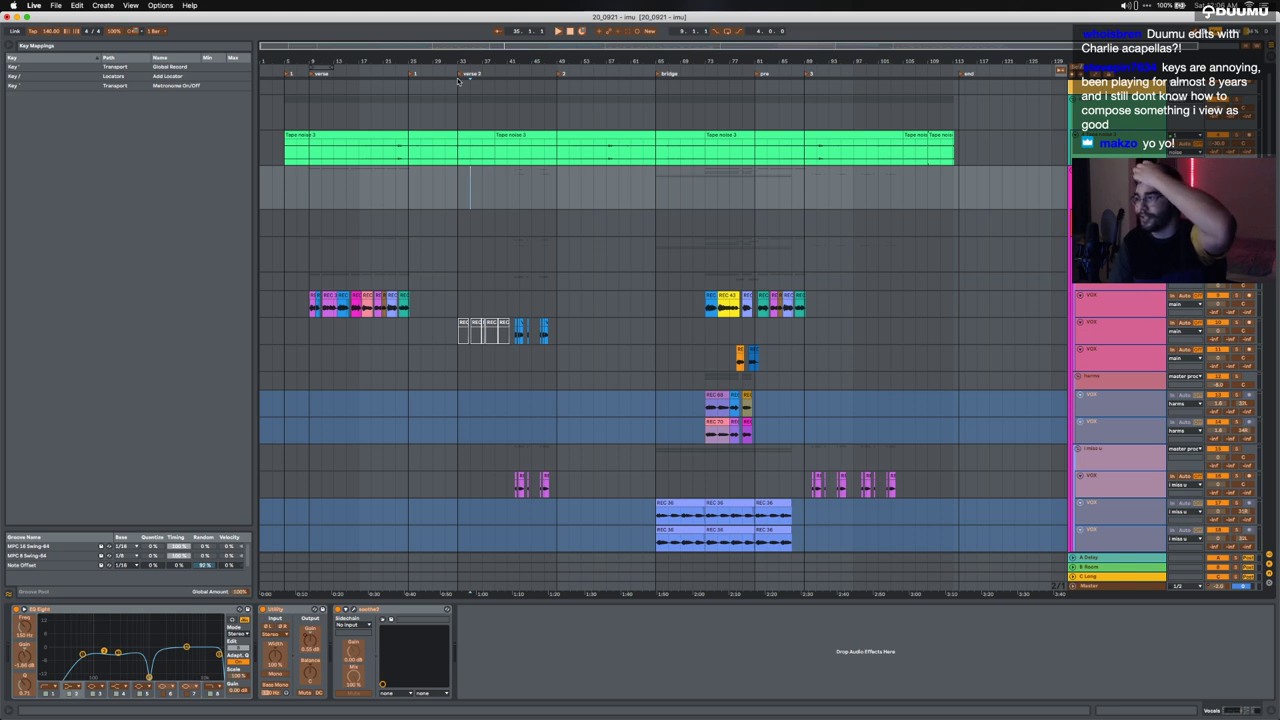
key(super+k)
key(Down)
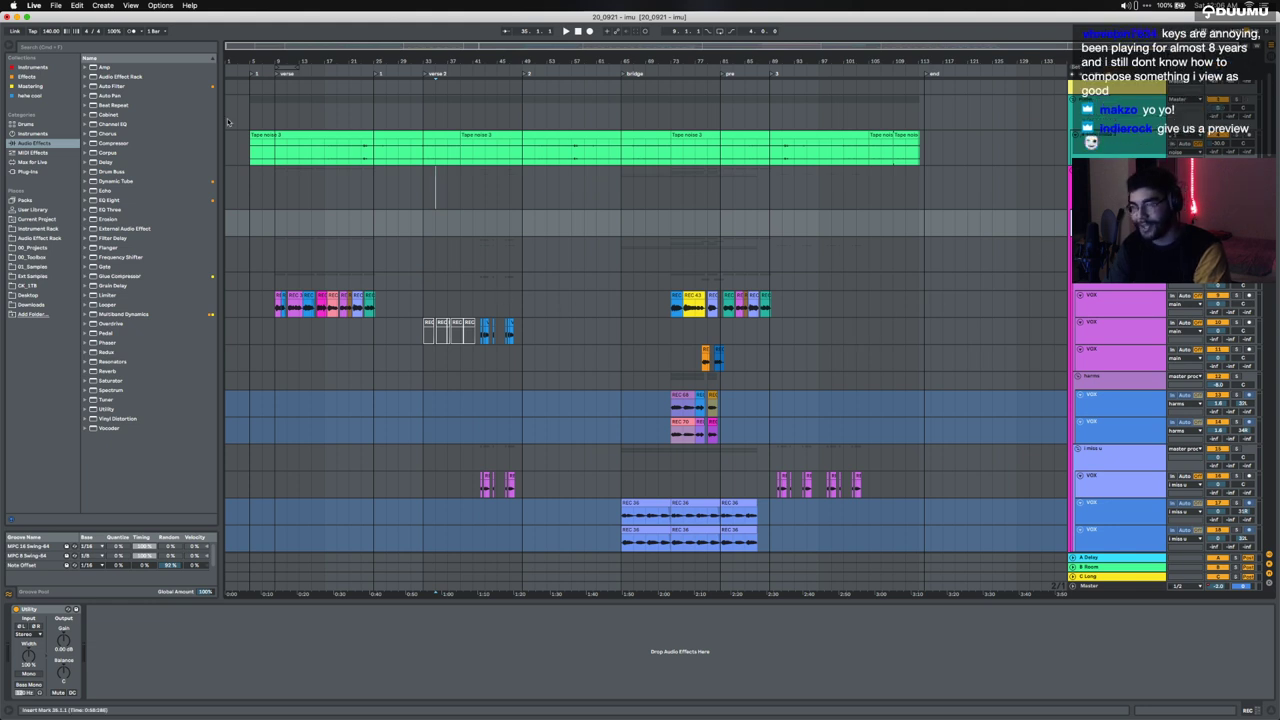
Step: Open the recent set "20_0801 - staring at the ceiling" without saving the changes to "20_0921 - imu"
click(56, 5)
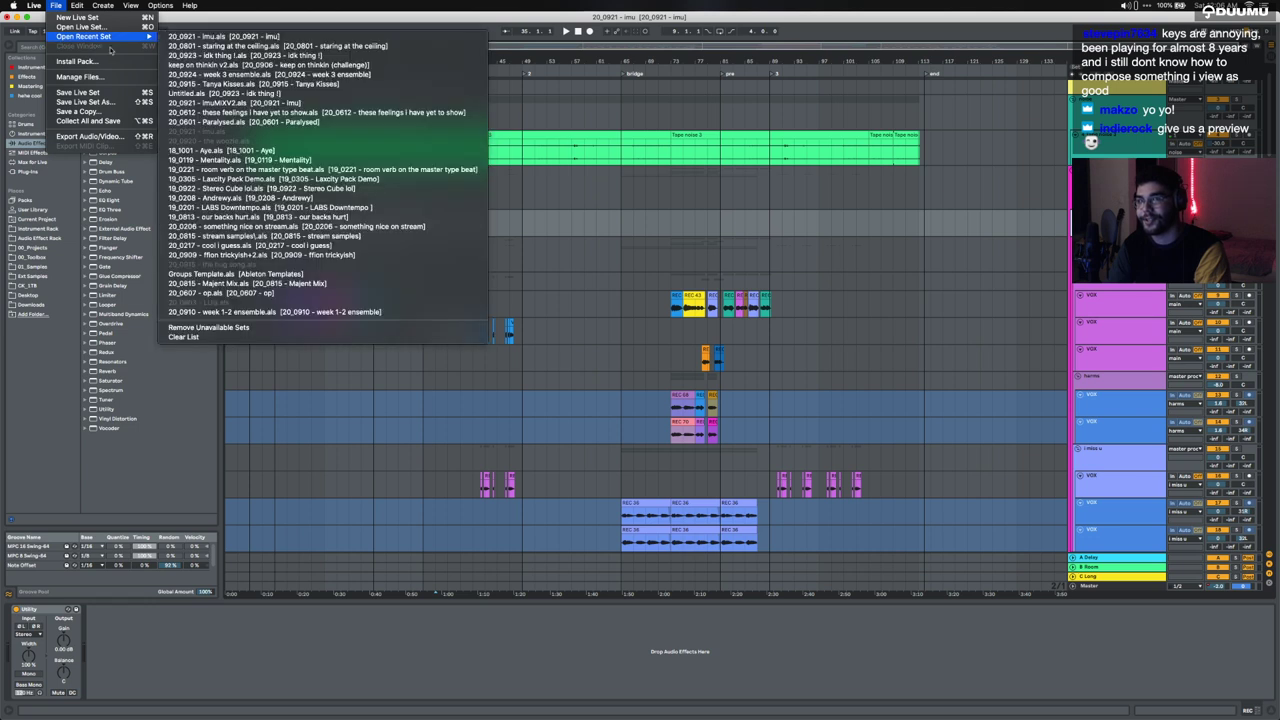
mouse_move(110, 36)
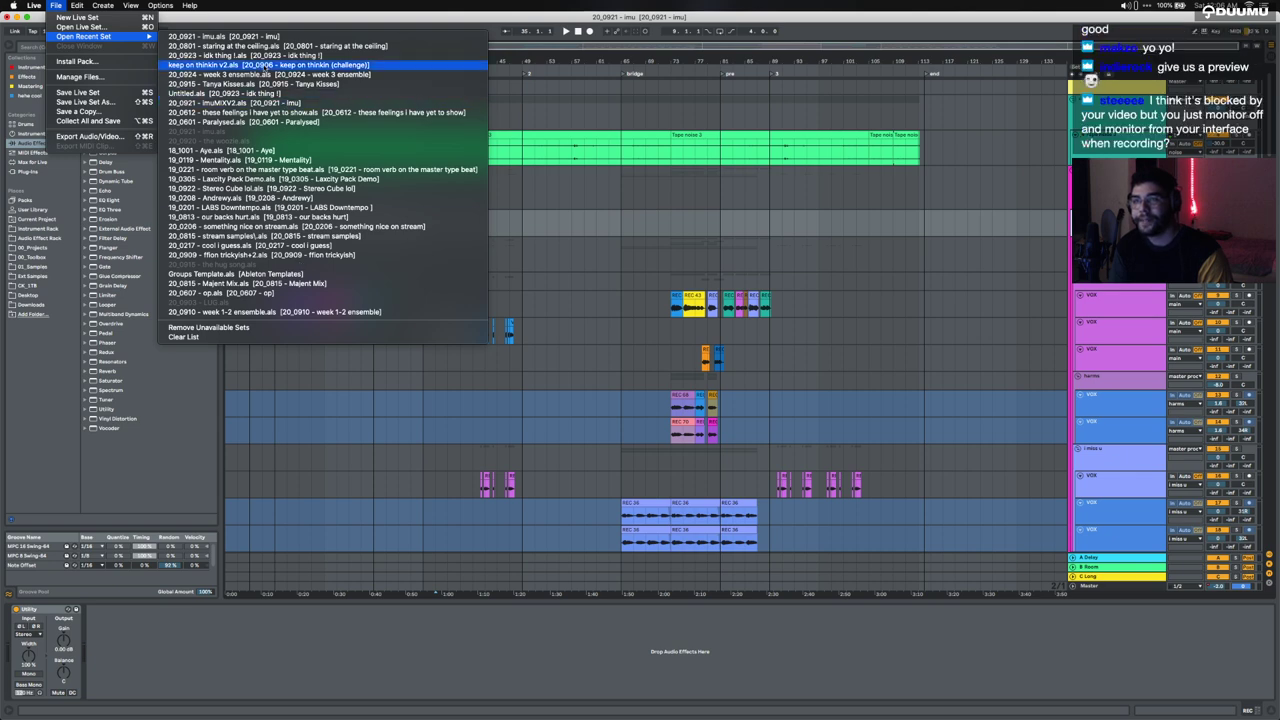
click(320, 46)
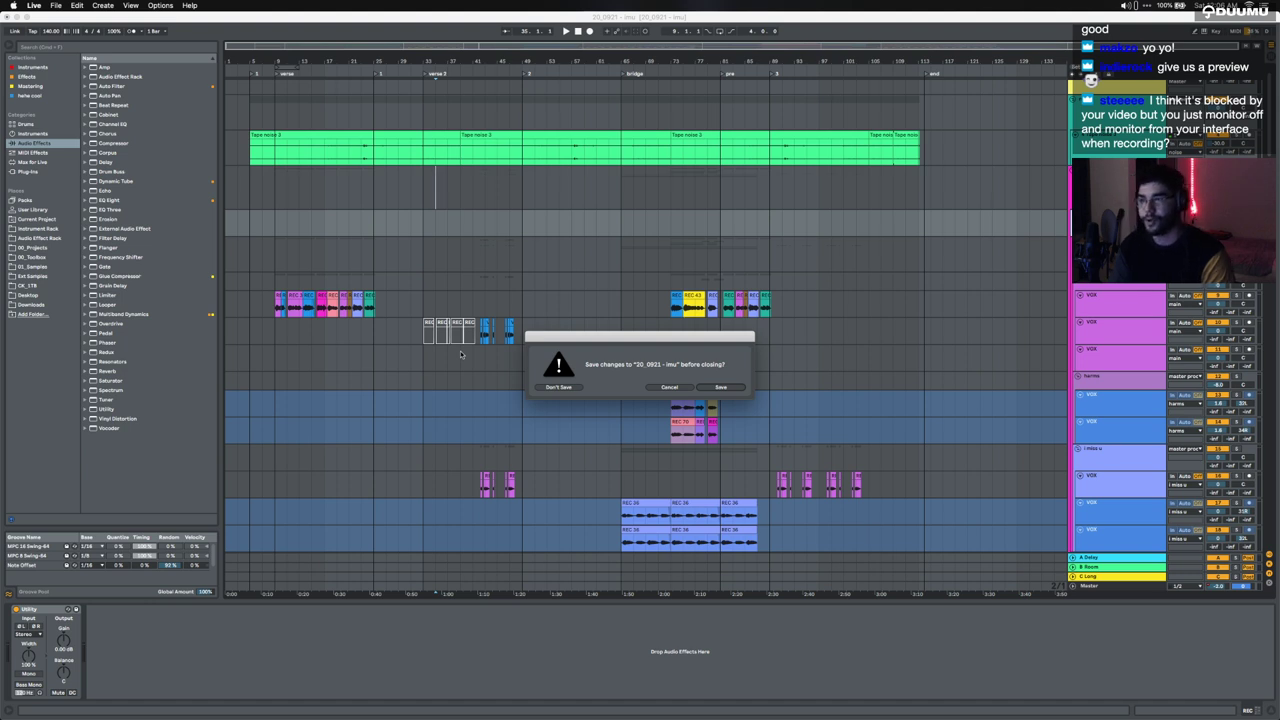
click(562, 387)
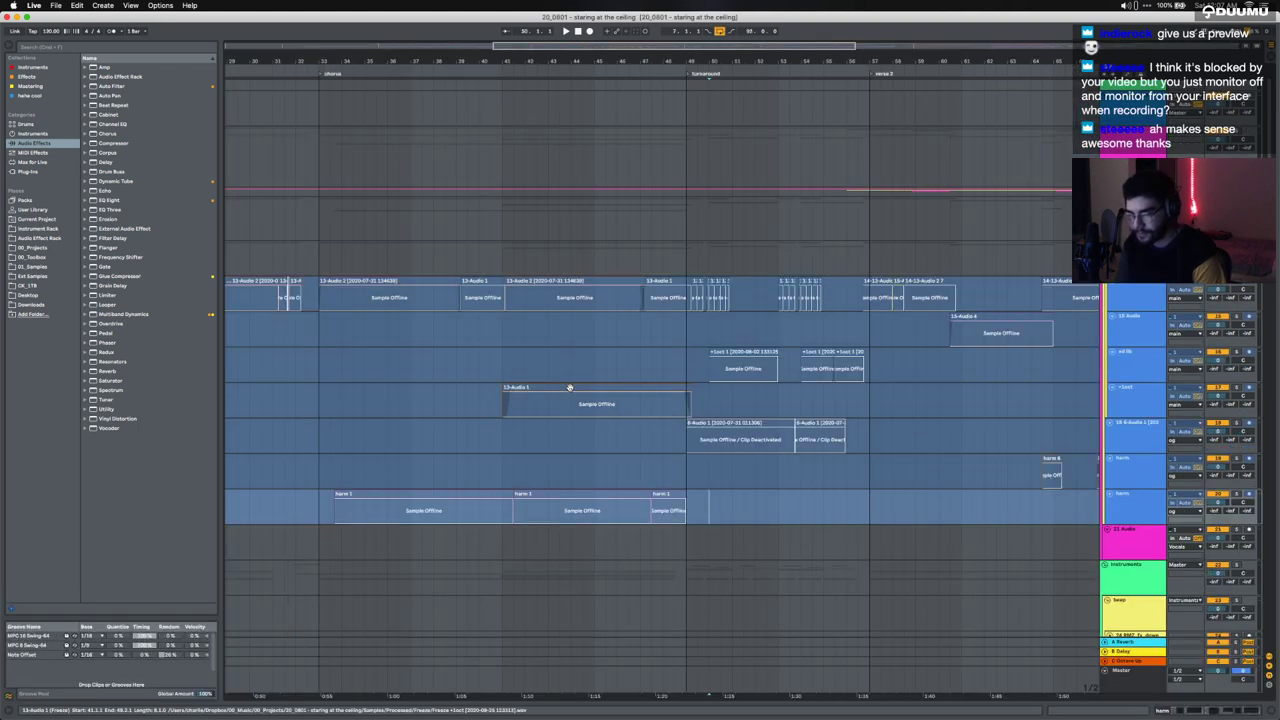
Step: Fit the whole arrangement in view and highlight the chorus, bars 33.1.1 to 49.1.1, across the vocal tracks
click(512, 440)
scroll(510, 452, down, 3)
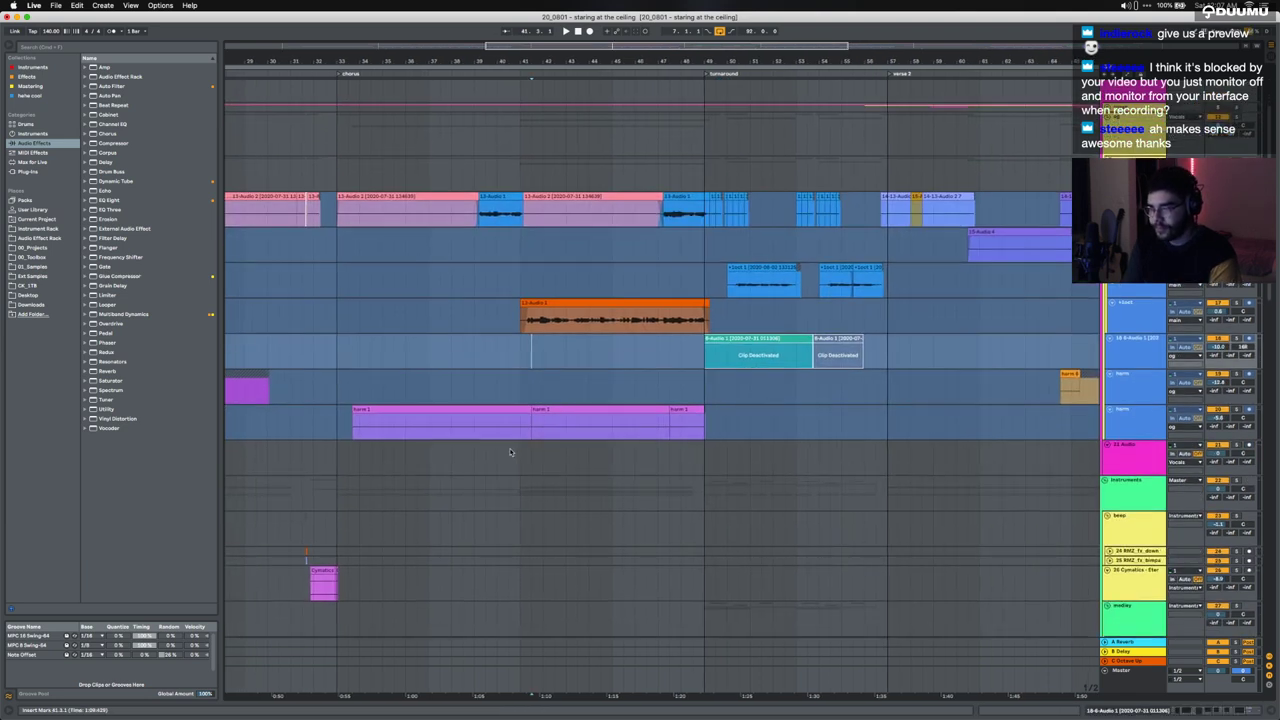
key(w)
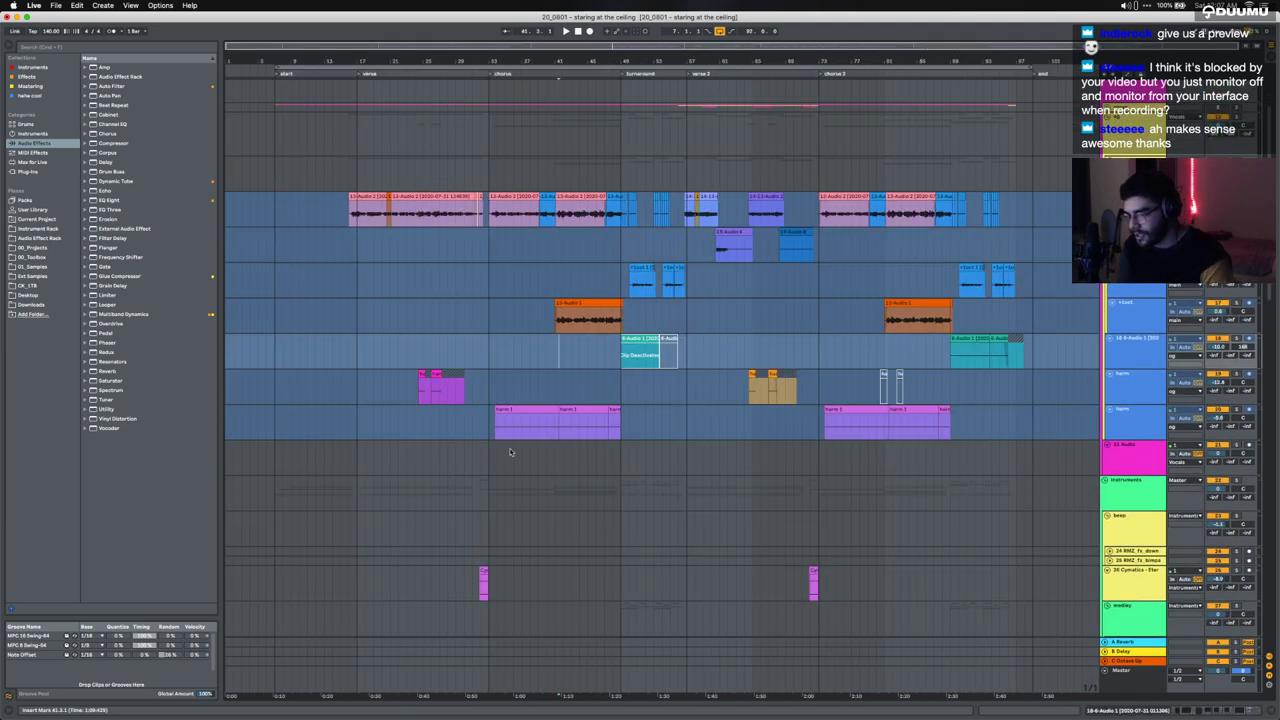
click(510, 452)
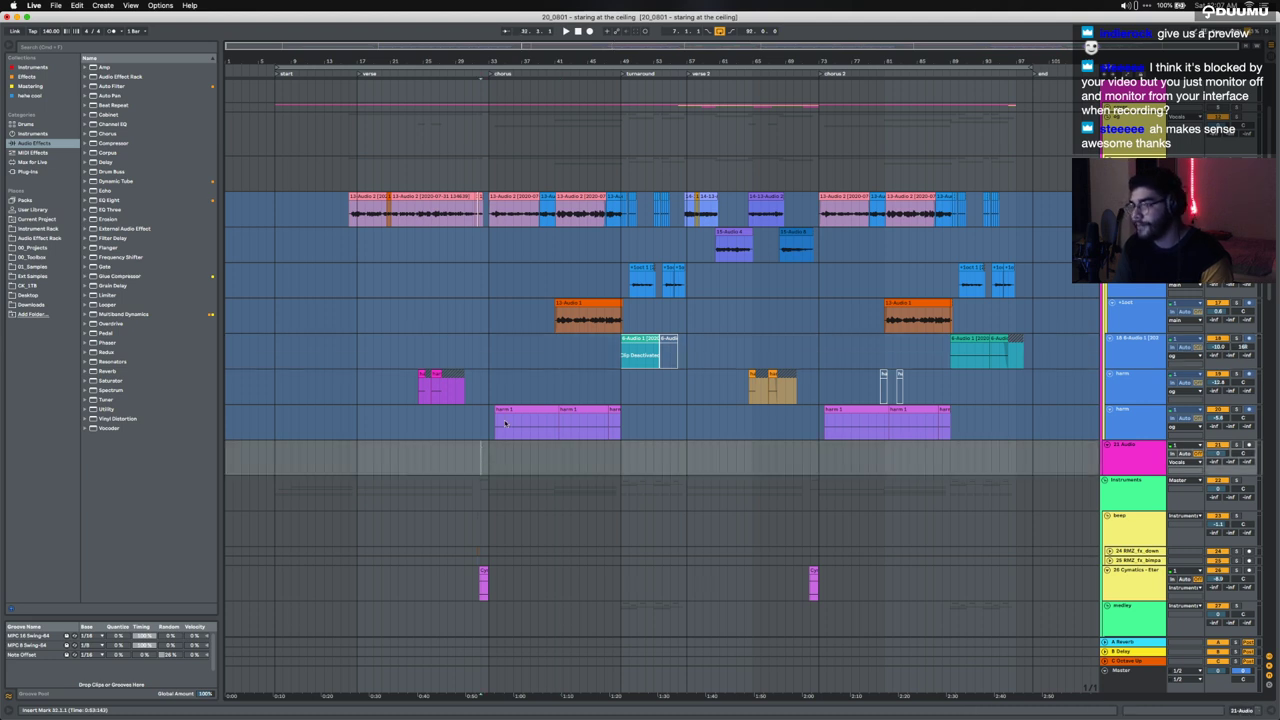
click(509, 409)
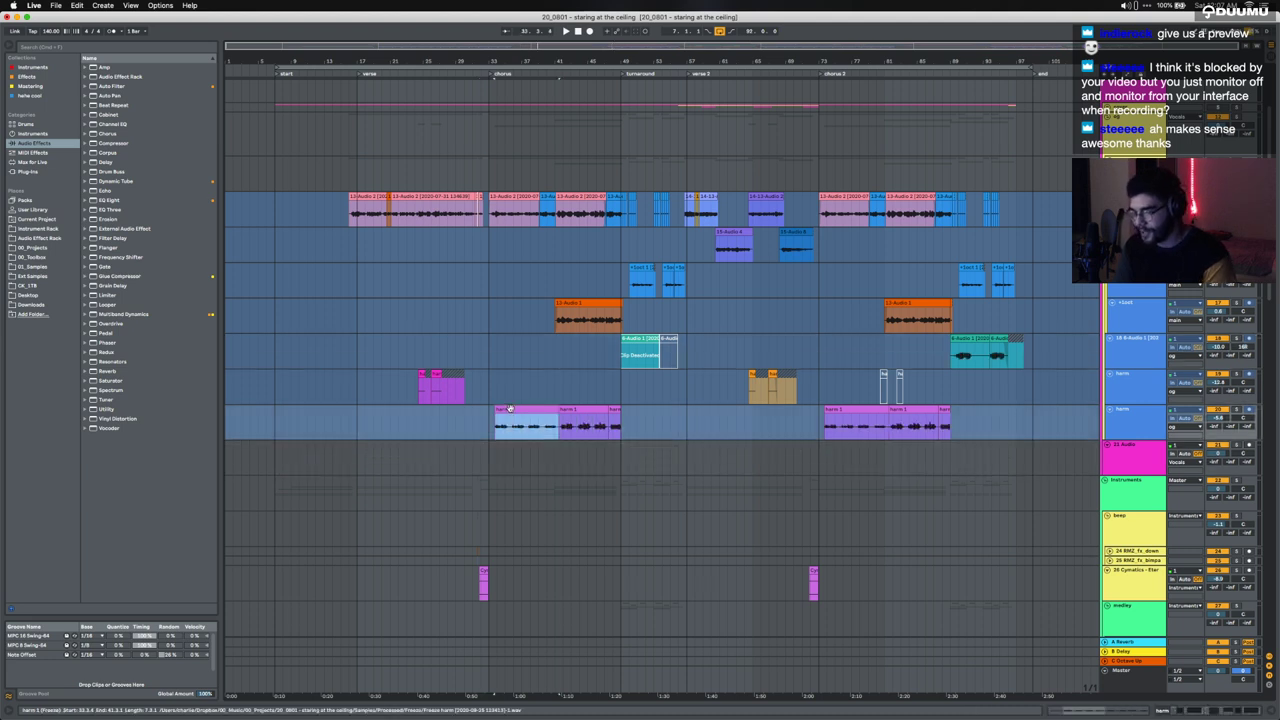
mouse_move(489, 427)
mouse_down()
mouse_move(586, 265)
mouse_move(608, 200)
mouse_move(620, 205)
mouse_move(588, 320)
mouse_move(489, 424)
mouse_up()
click(621, 210)
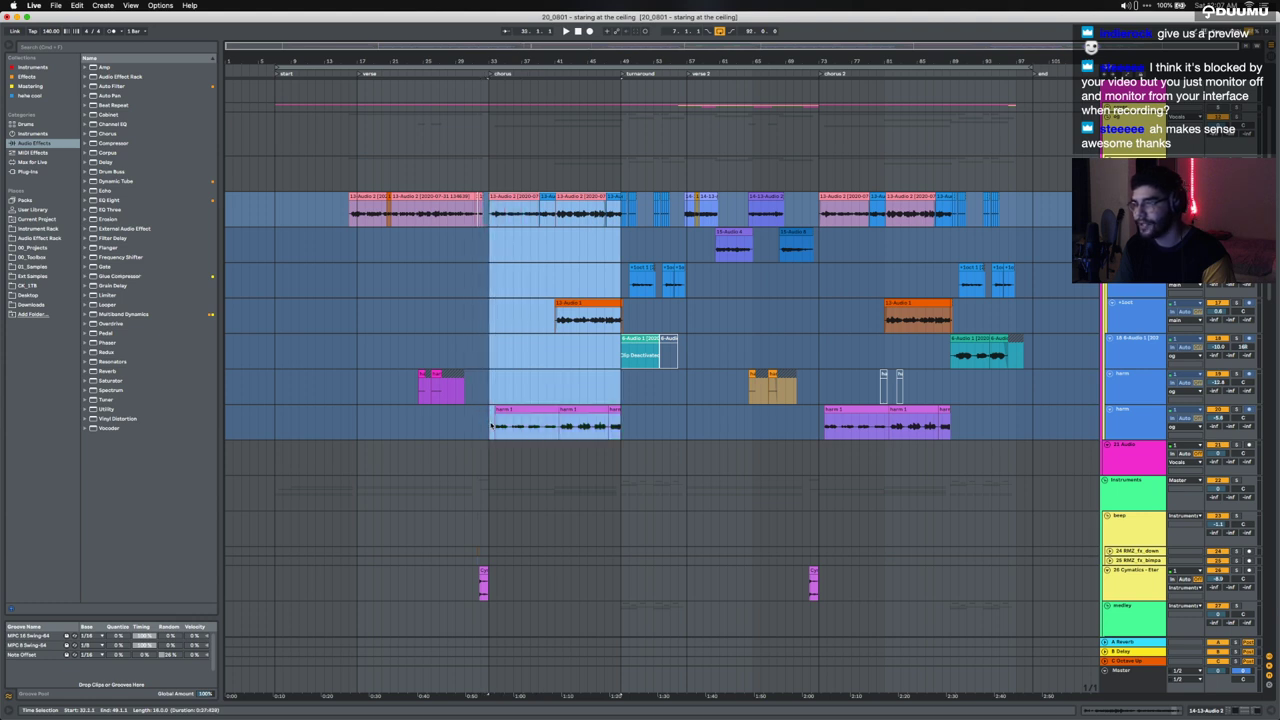
click(490, 425)
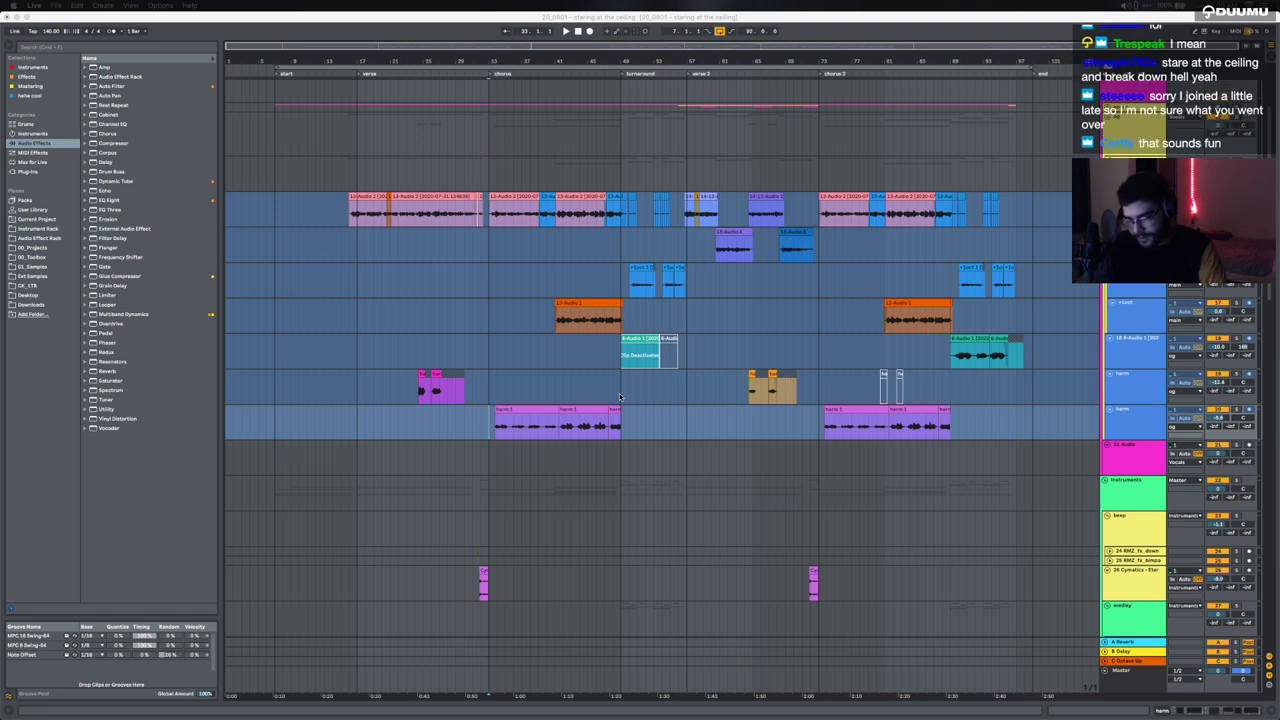
Step: Examine the arrangement's vocal, instrument, pad, bass, drum and percussion tracks down to the last percussion track
click(686, 323)
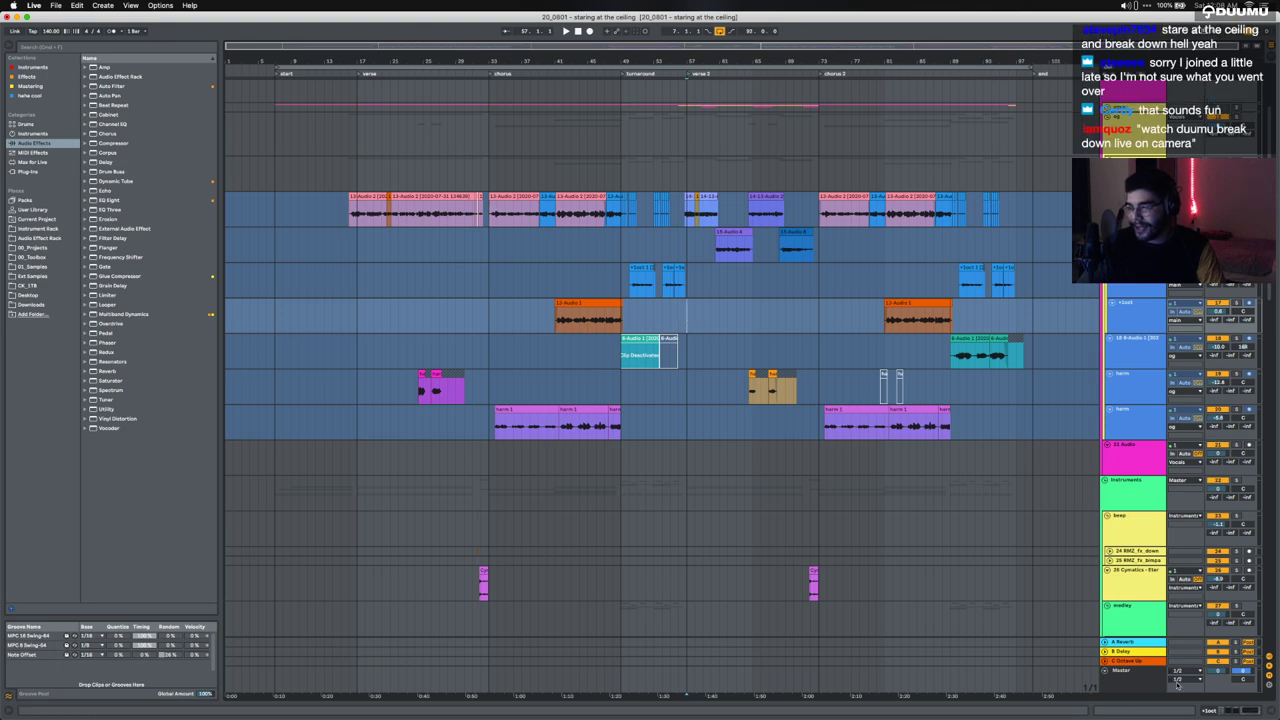
scroll(856, 380, down, 10)
scroll(856, 380, down, 10)
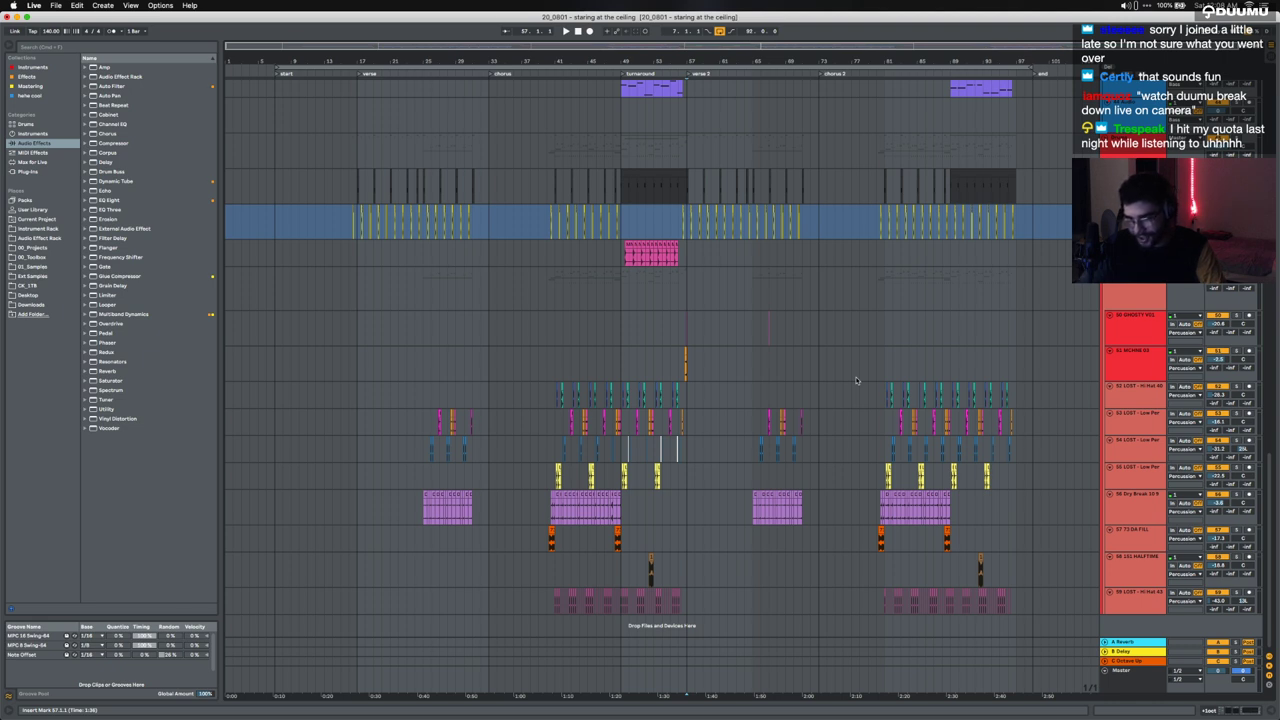
scroll(714, 281, down, 15)
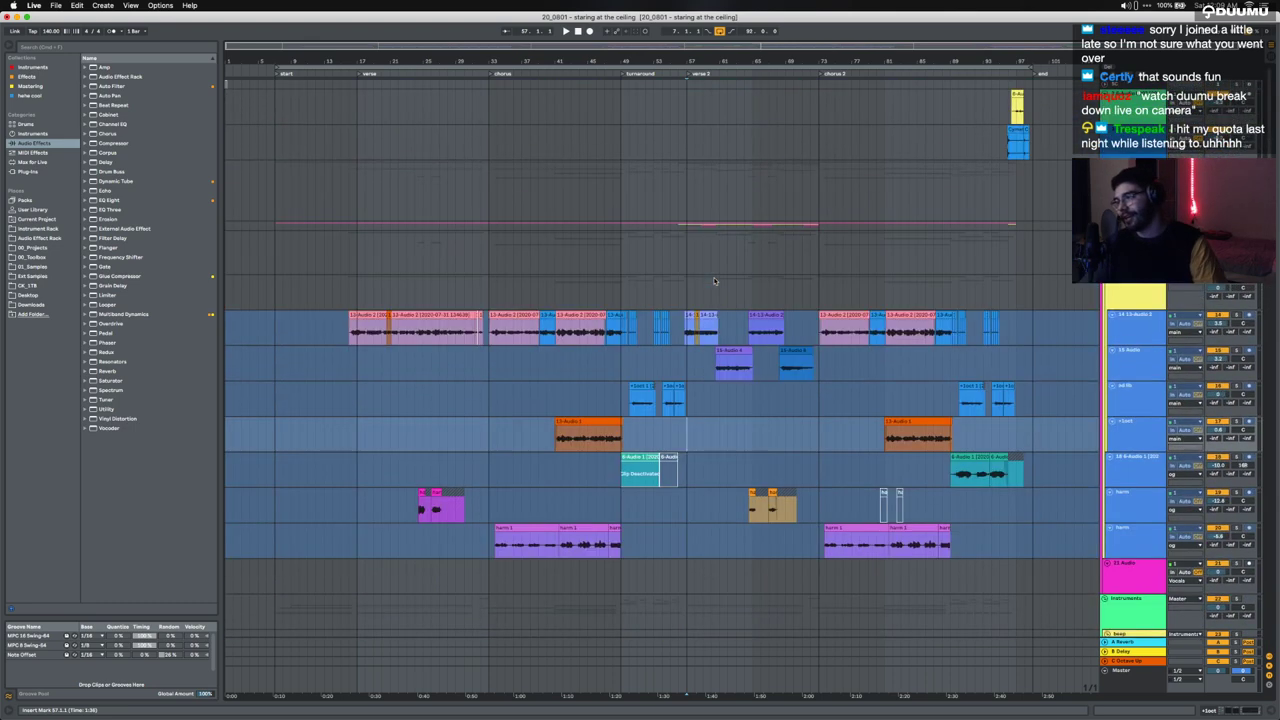
scroll(714, 281, down, 3)
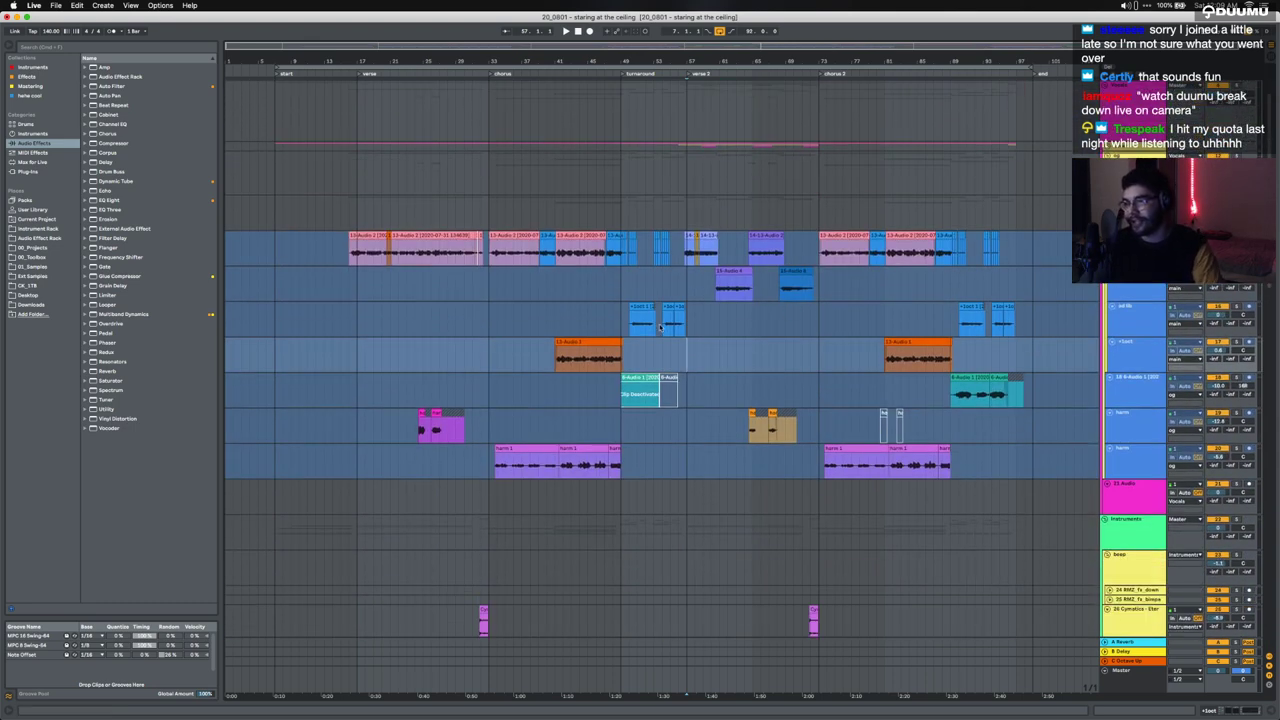
scroll(541, 520, down, 12)
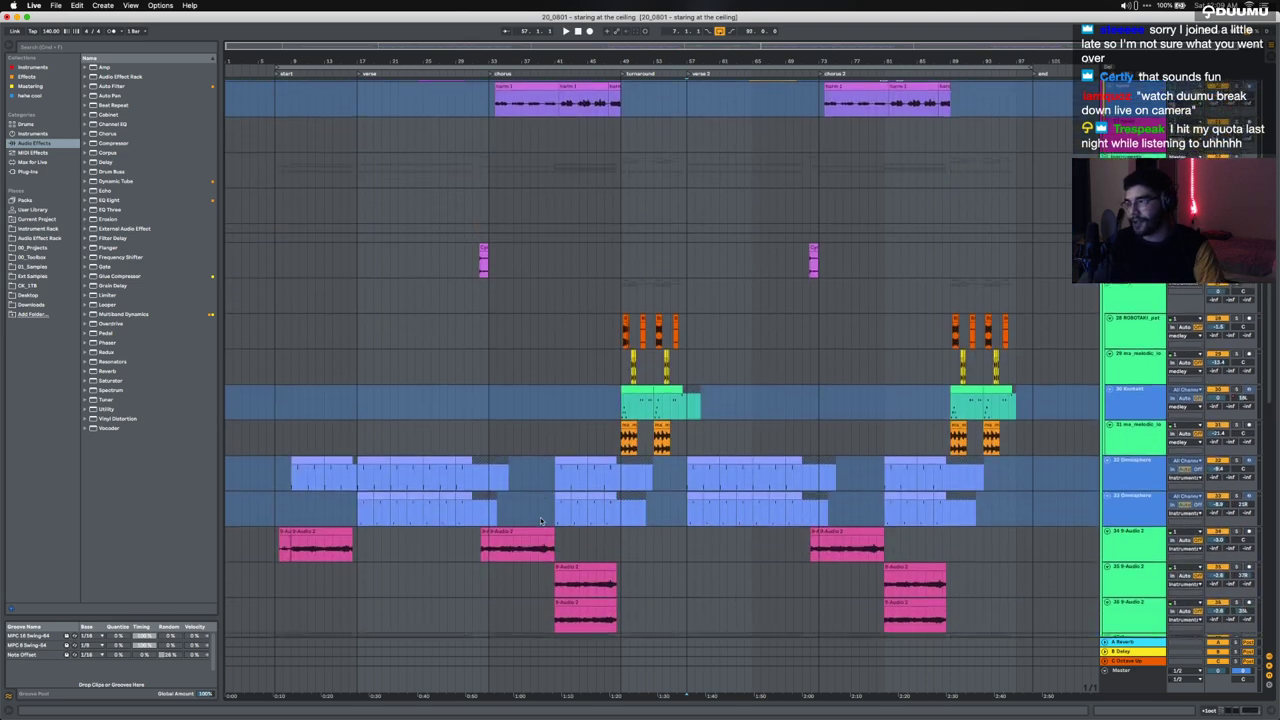
scroll(541, 520, down, 4)
scroll(547, 497, up, 2)
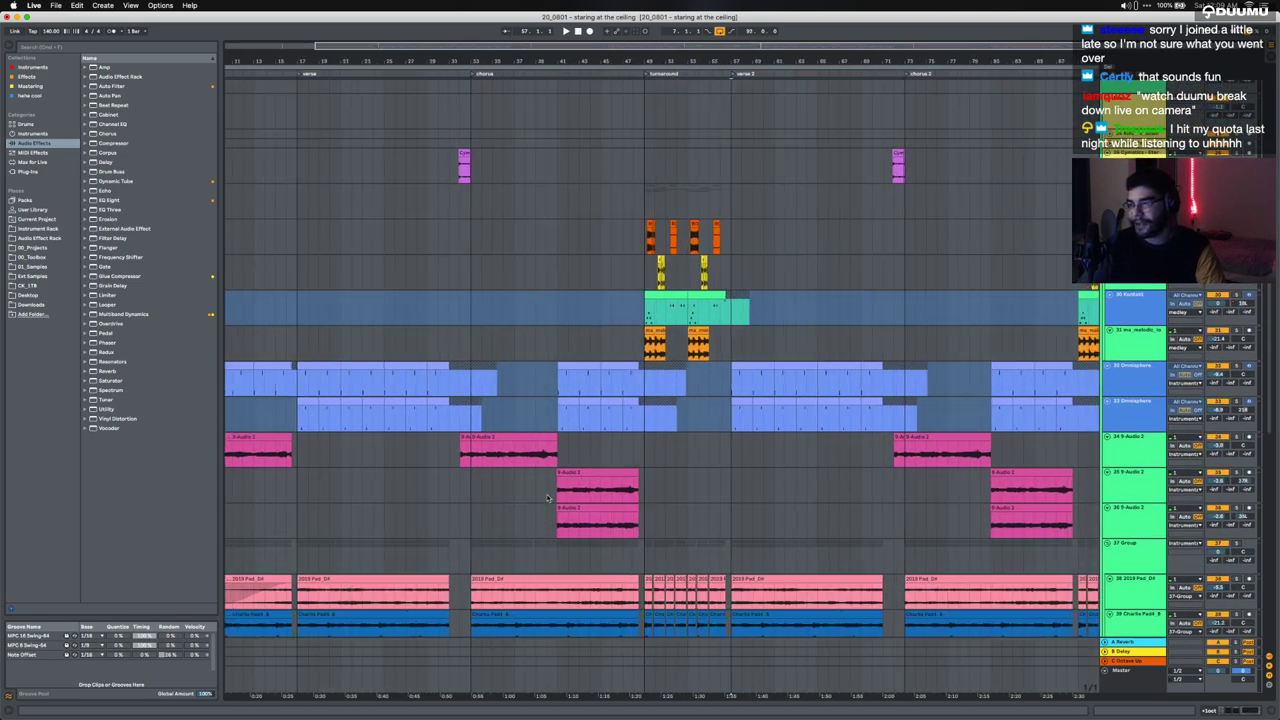
scroll(547, 497, up, 2)
scroll(548, 505, down, 10)
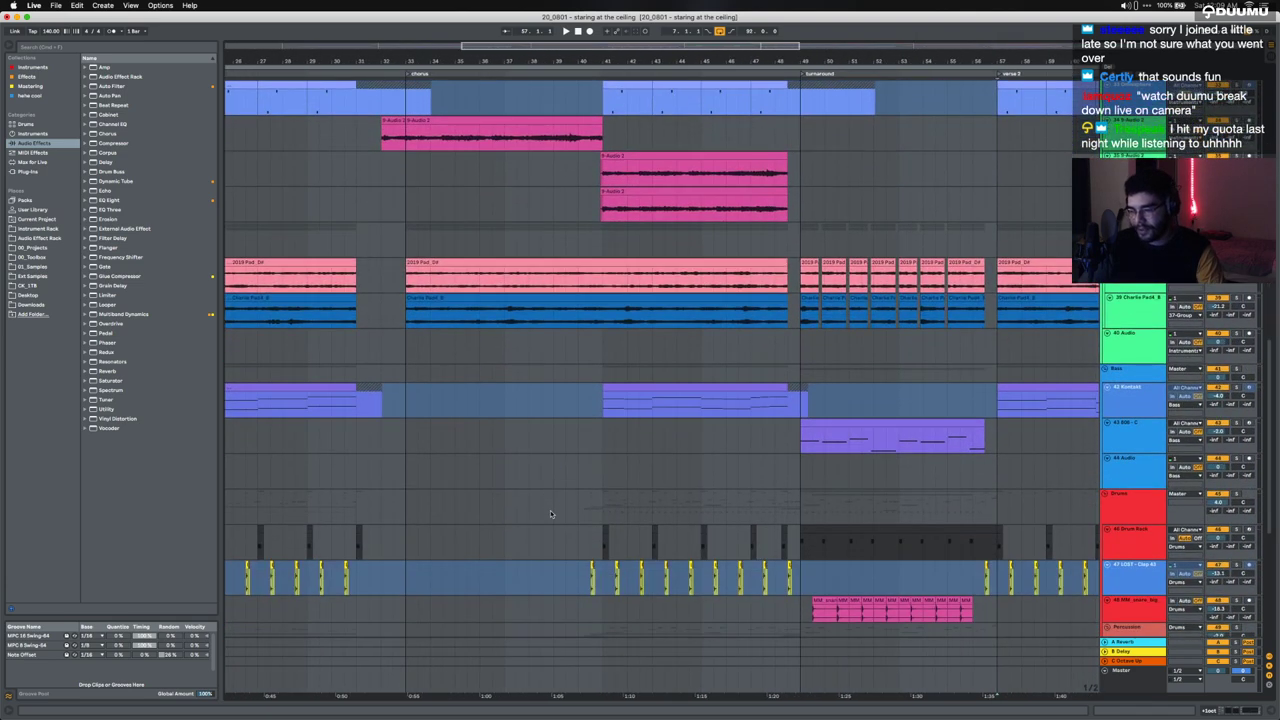
scroll(550, 514, down, 4)
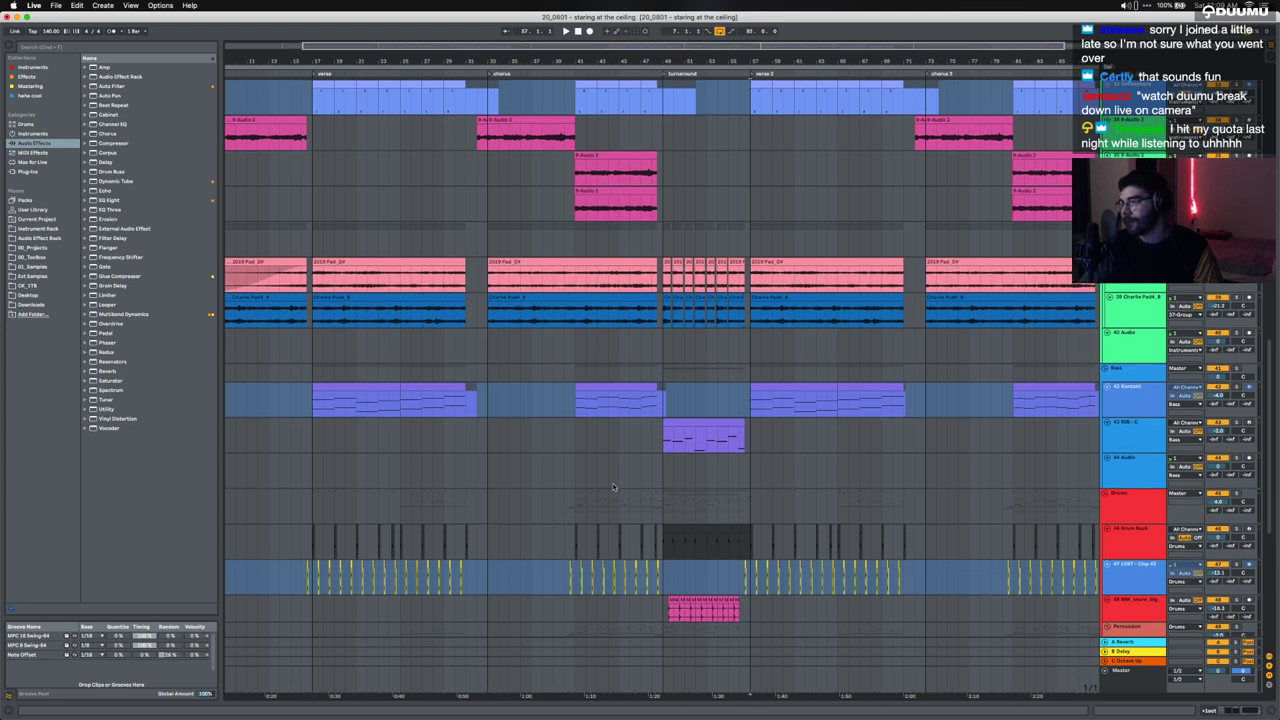
scroll(613, 487, down, 4)
scroll(613, 487, down, 3)
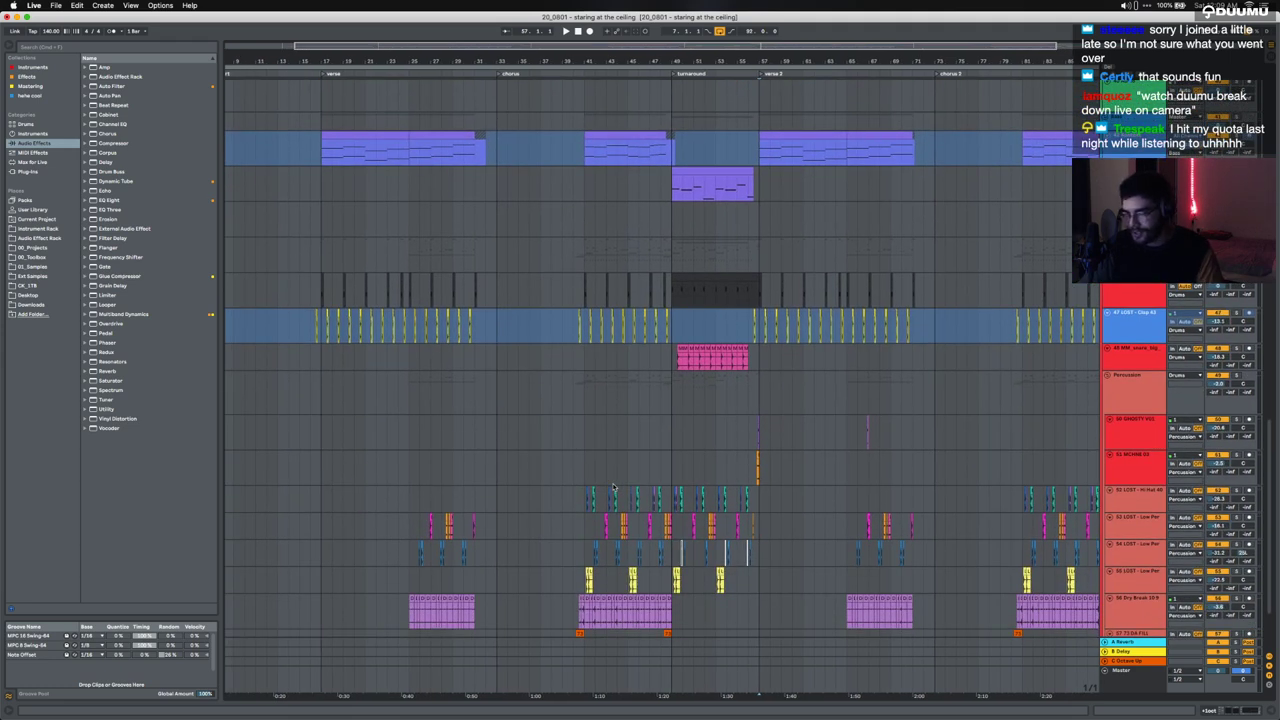
scroll(613, 487, down, 3)
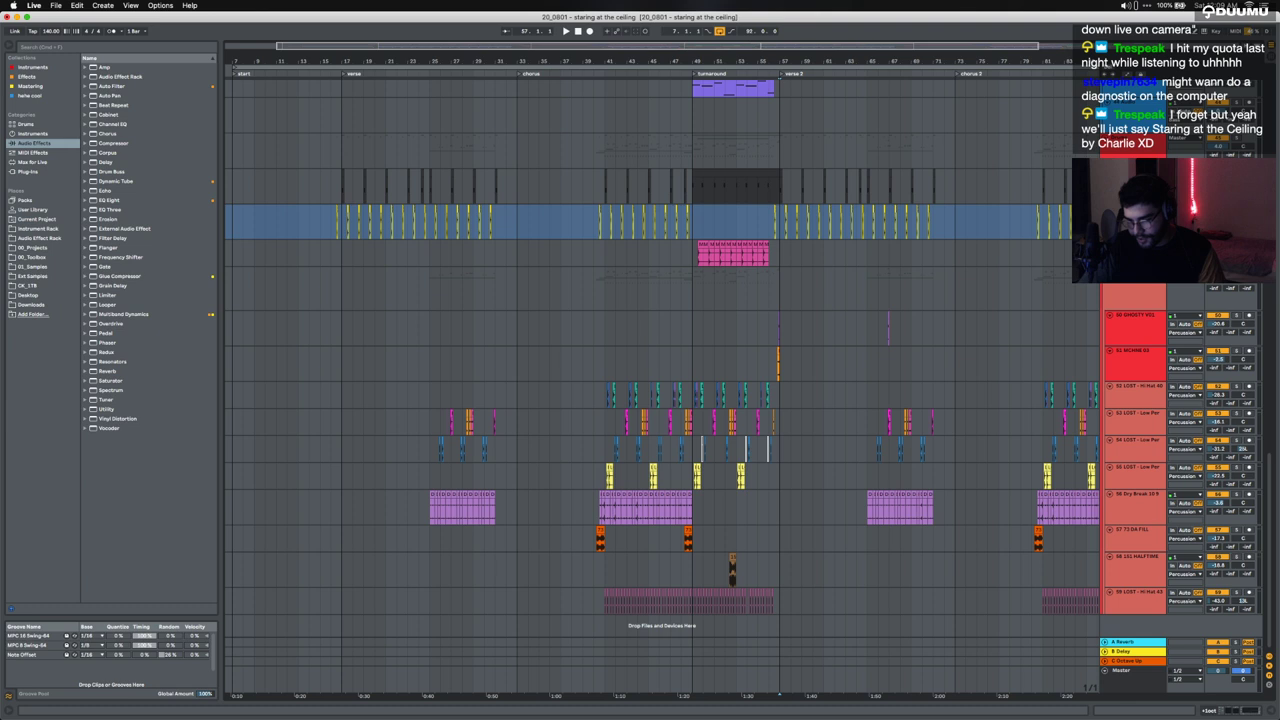
Step: Switch to Spotify, reposition its window, and open the single "Staring at the Ceiling" from the home page
key(super+Tab)
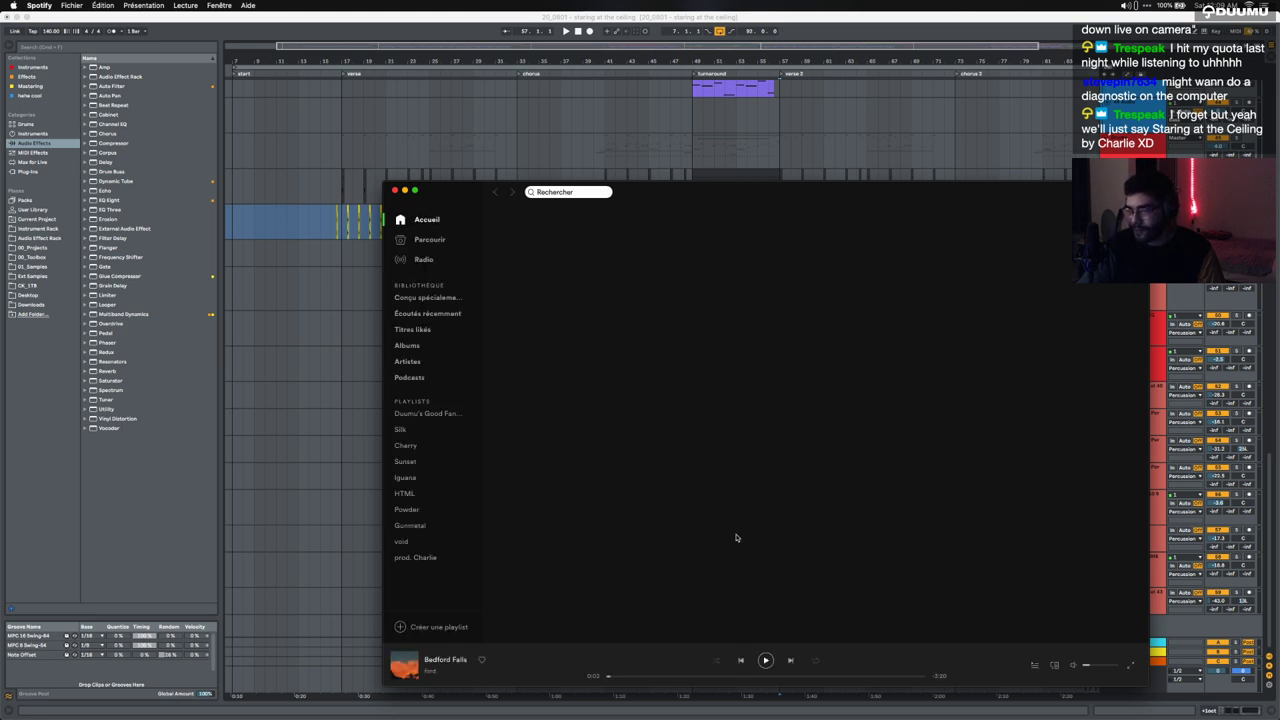
drag(825, 196, 770, 172)
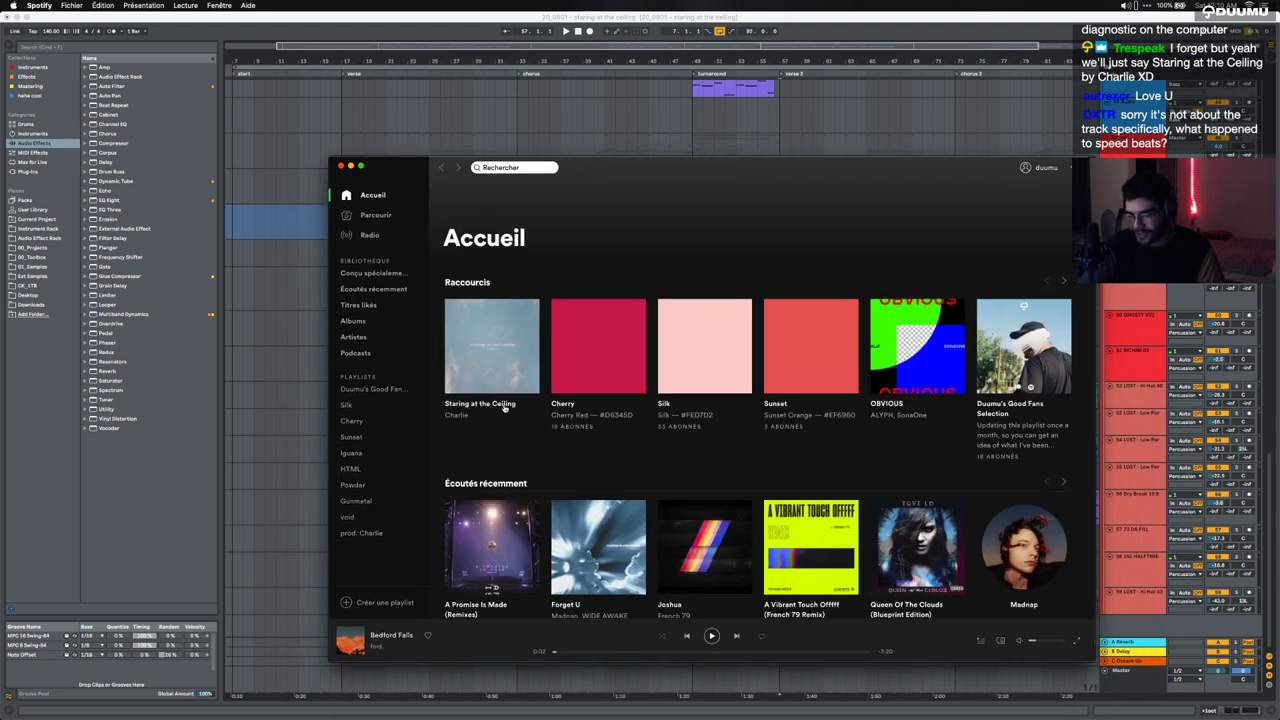
click(504, 404)
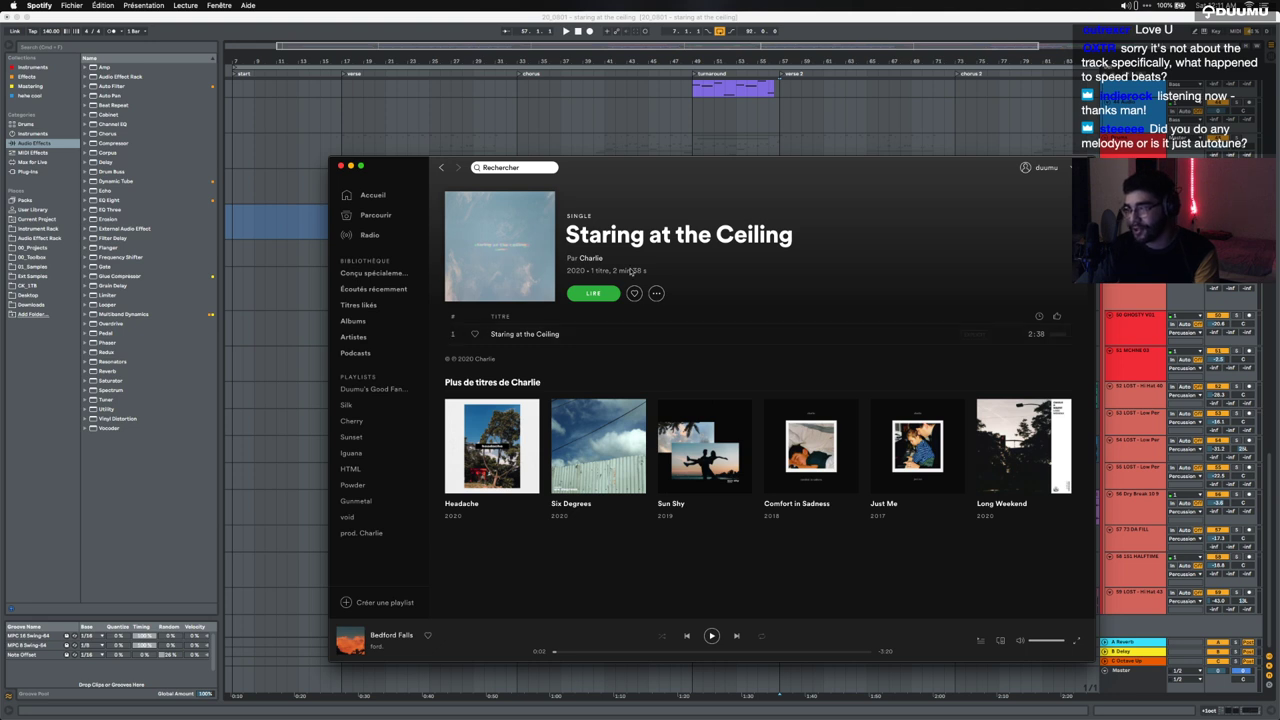
Step: Show the add-to-playlist options for the track "Staring at the Ceiling", dismiss them, and start playing the track
right_click(597, 340)
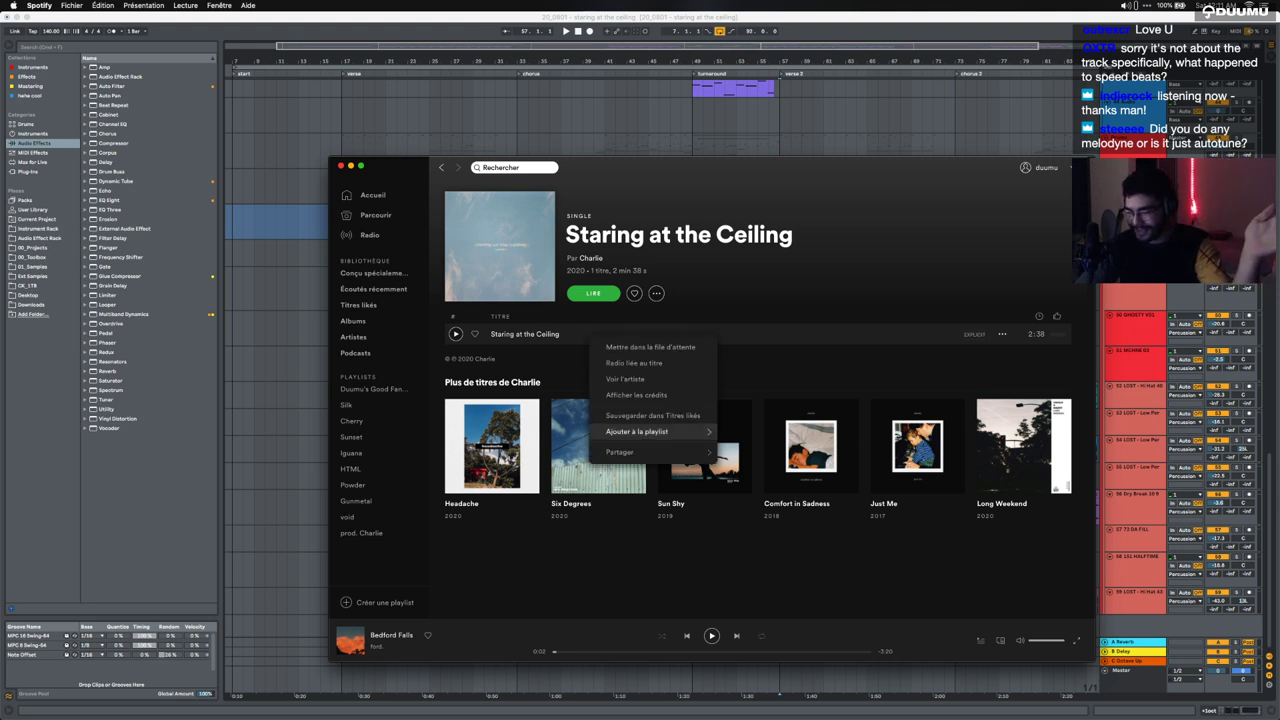
mouse_move(650, 431)
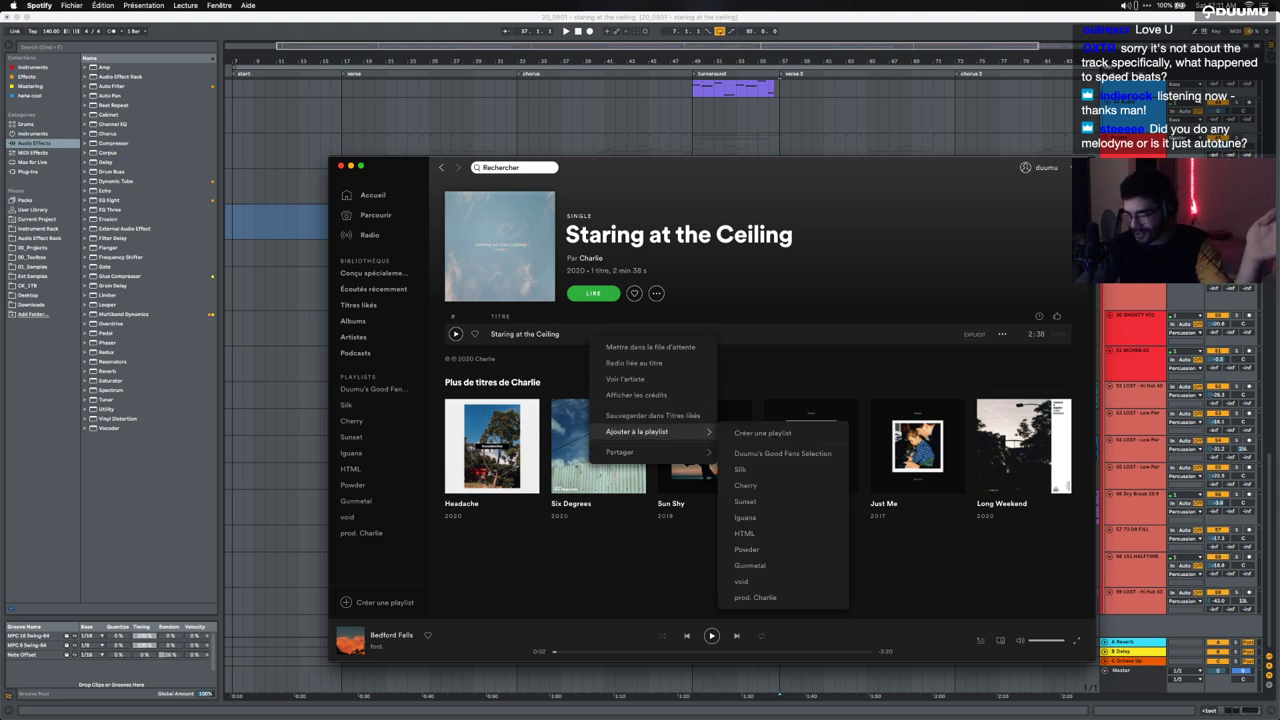
click(657, 575)
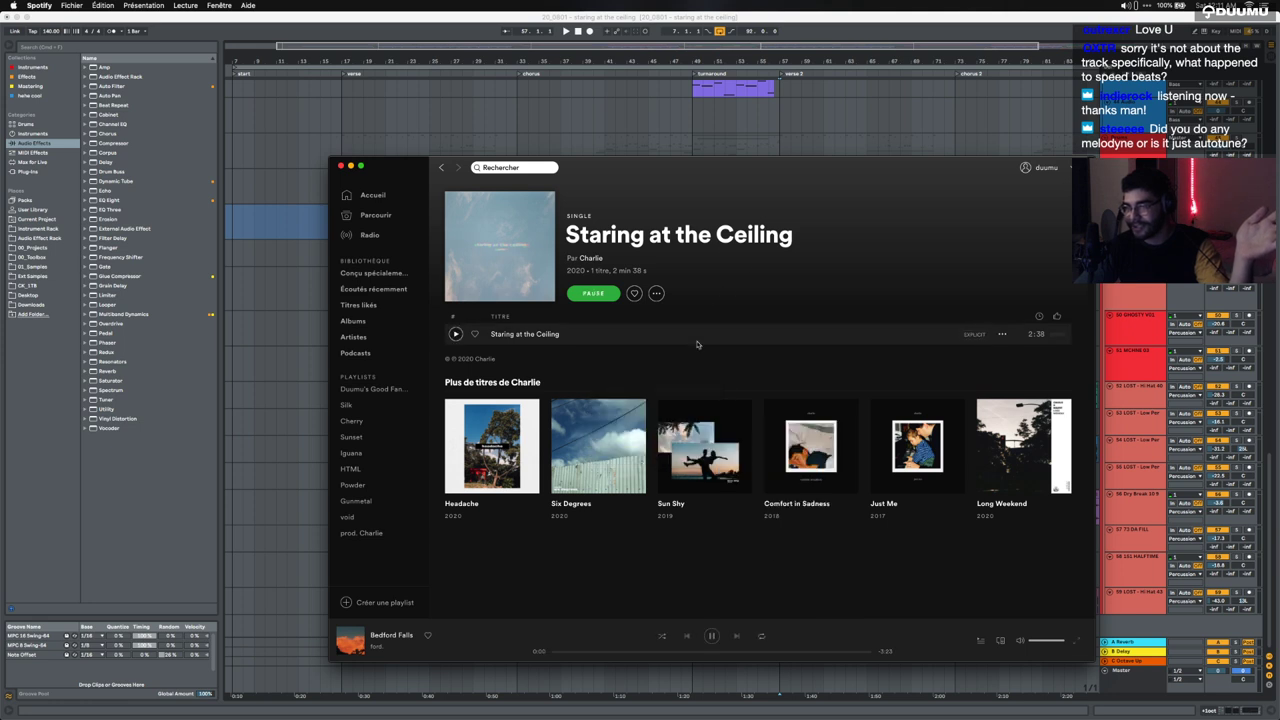